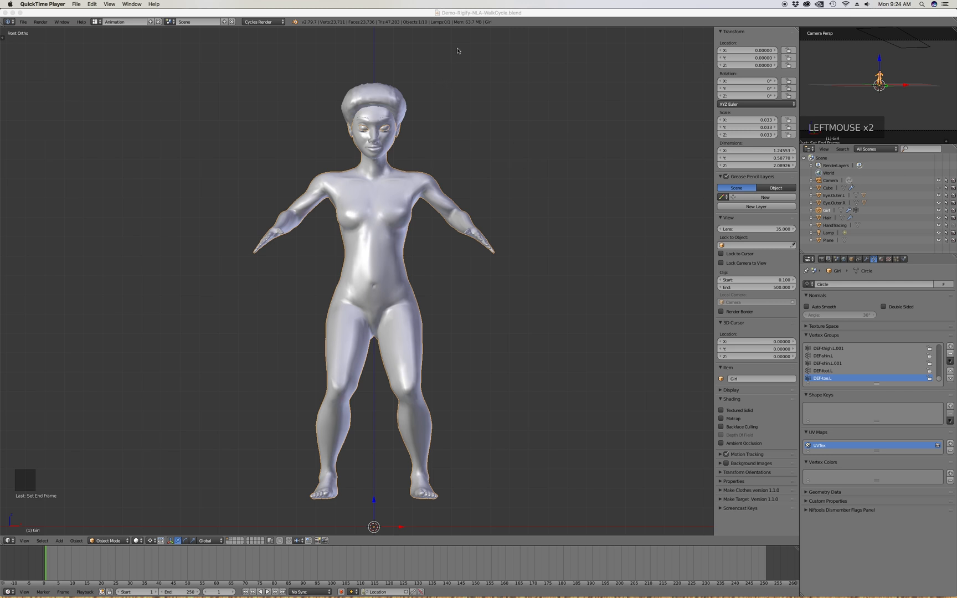
# Examine the full character model from the front, from the right side and from an angle, ending in the front view
pyautogui.click(412, 15)
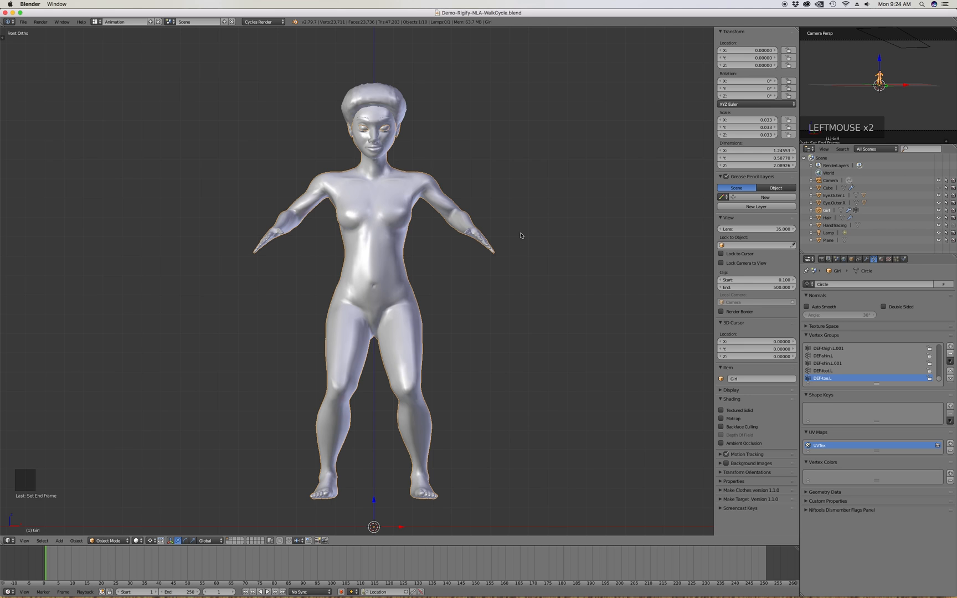
pyautogui.press('KP_3')
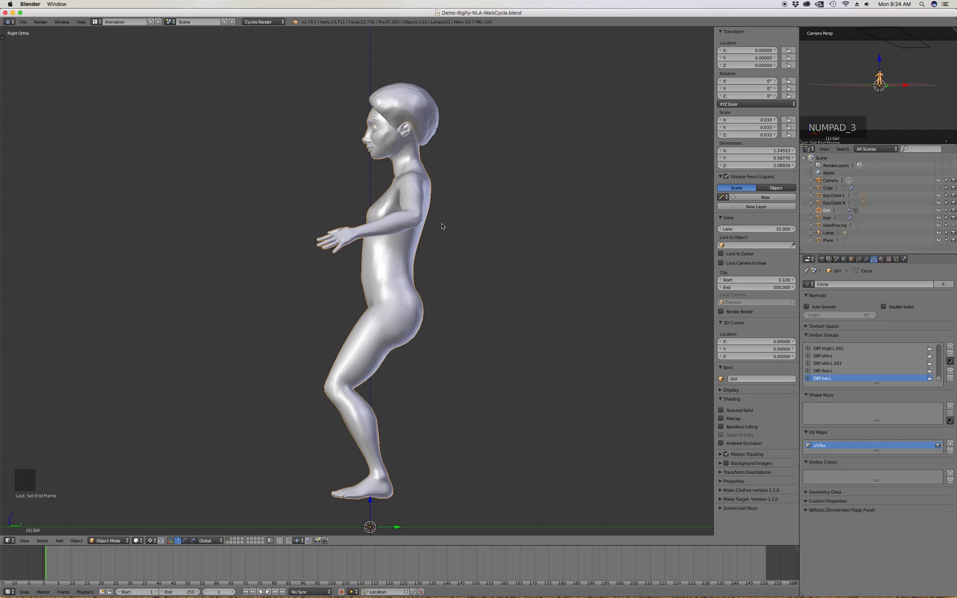
pyautogui.press('KP_1')
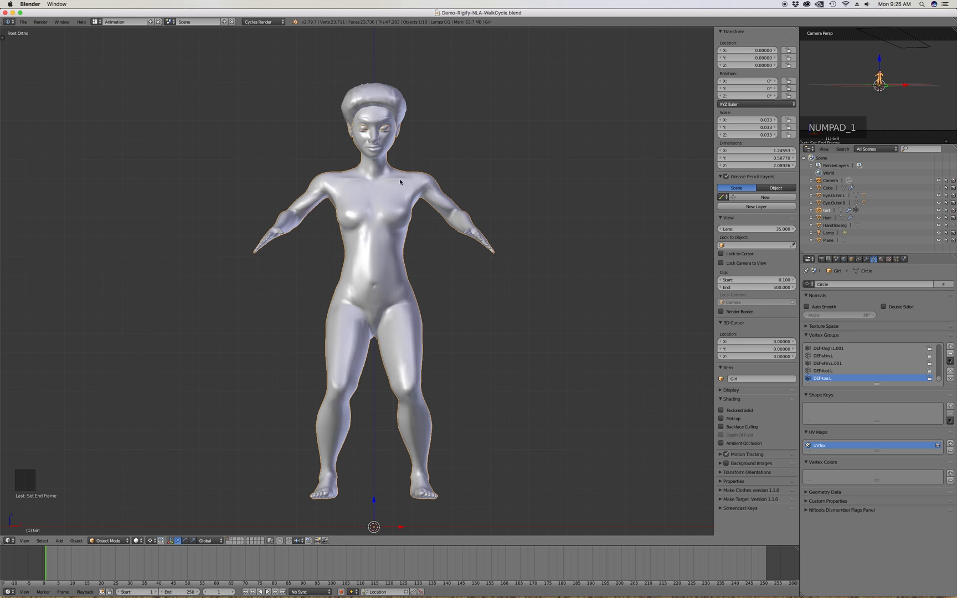
pyautogui.moveTo(472, 207); pyautogui.dragTo(433, 236, button='middle')
pyautogui.scroll(2, 436, 242)
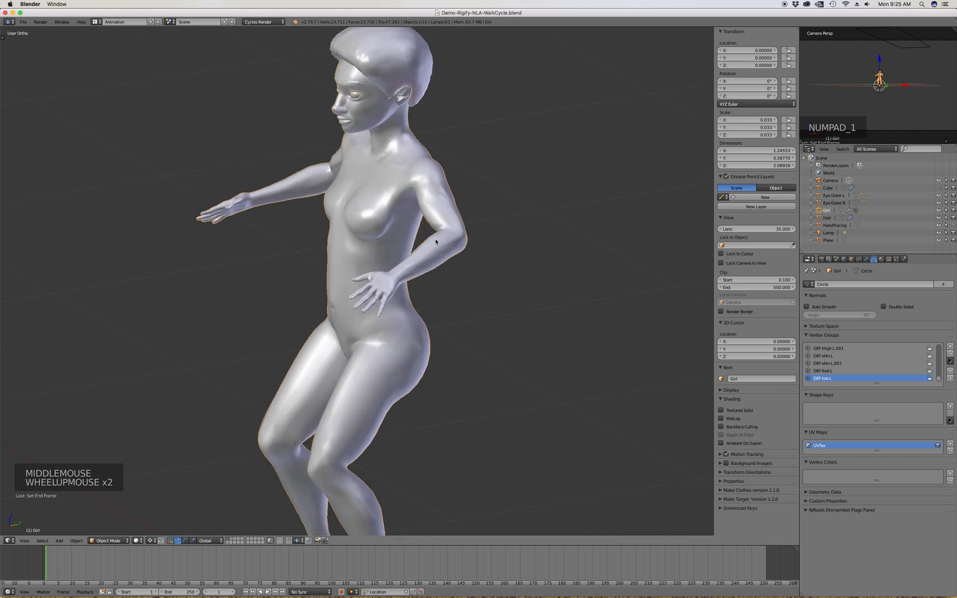
pyautogui.scroll(1, 436, 242)
pyautogui.scroll(-4, 440, 239)
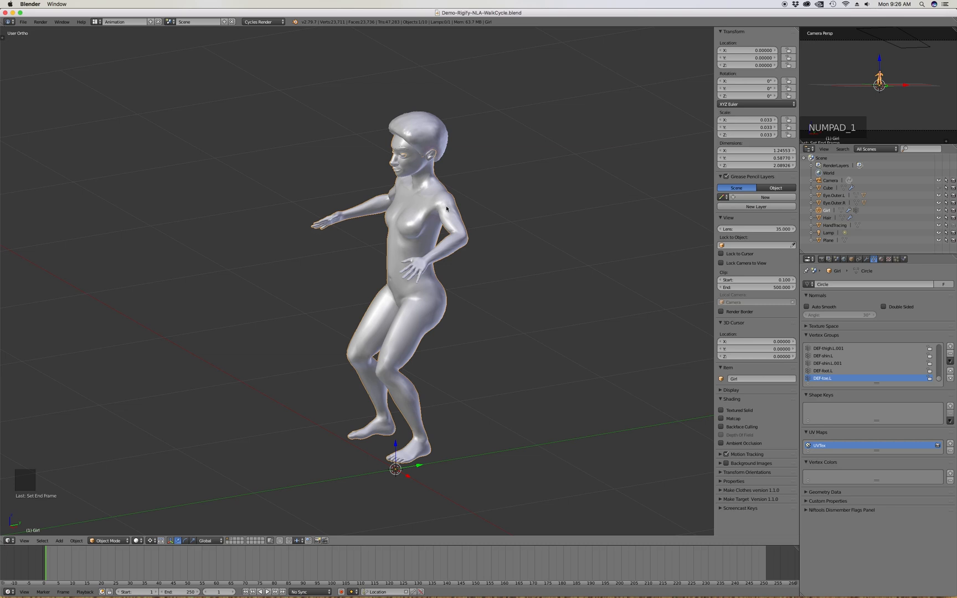
pyautogui.press('KP_1')
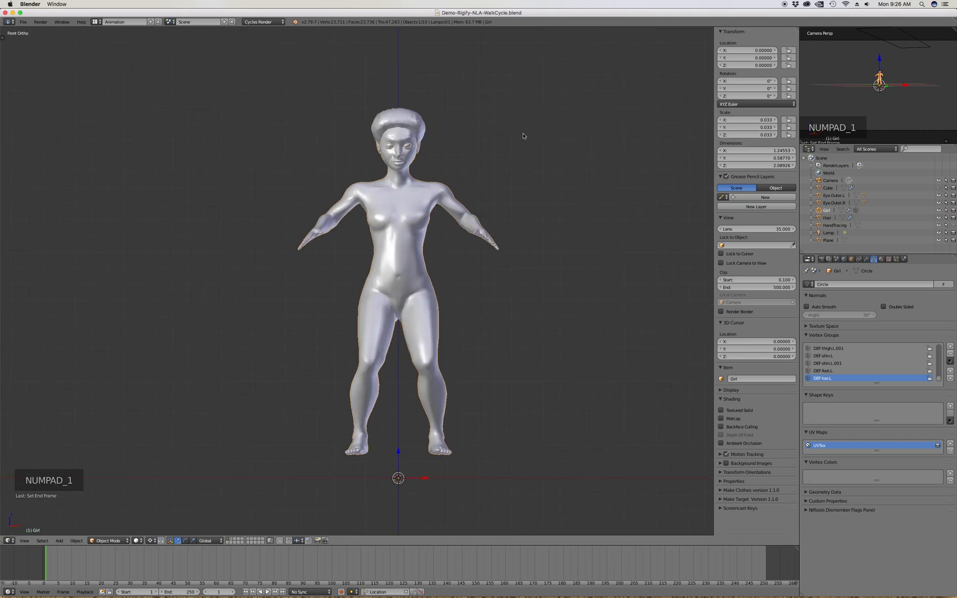
# Show the face in wireframe and select the outer sphere of the left eye, followed by that of the right eye
pyautogui.scroll(15, 400, 123)
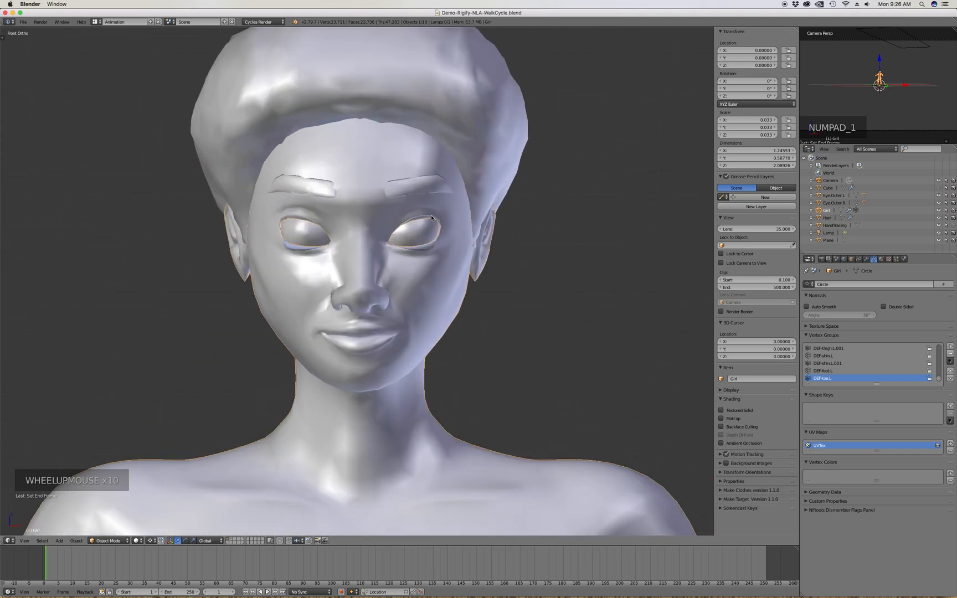
pyautogui.press('z')
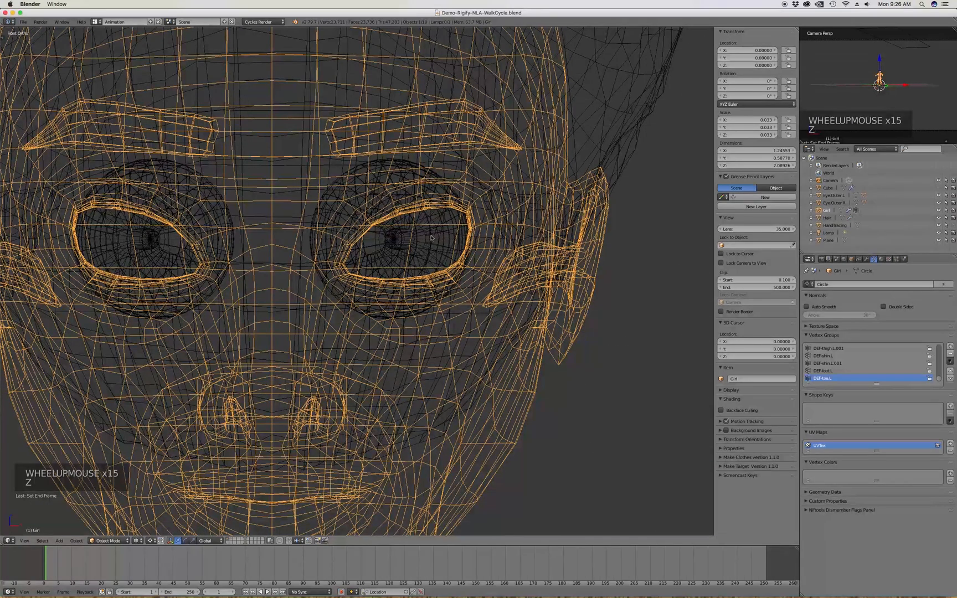
pyautogui.click(428, 237)
pyautogui.scroll(-4, 437, 221)
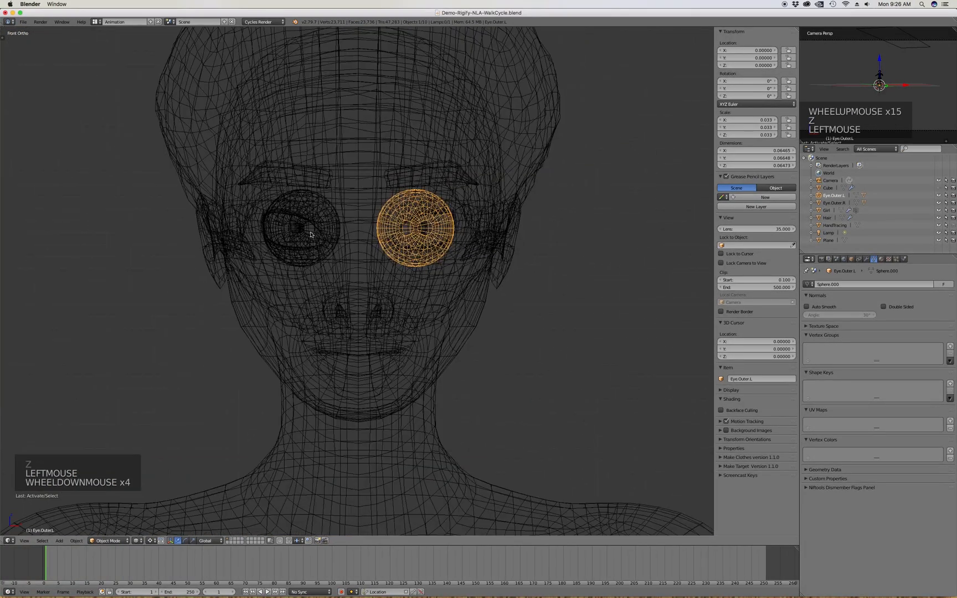
pyautogui.scroll(5, 338, 218)
pyautogui.click(283, 233)
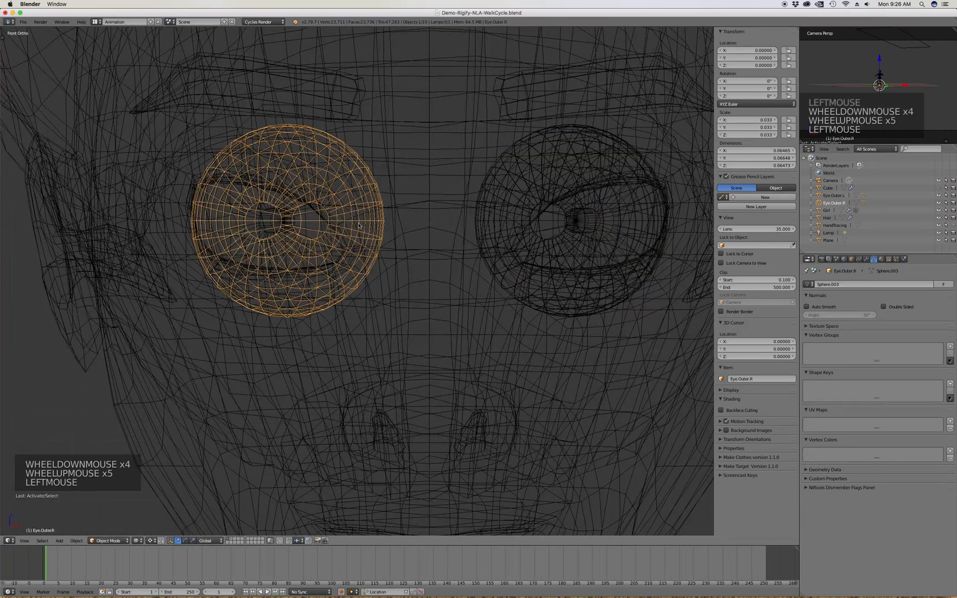
pyautogui.scroll(-2, 351, 236)
# Select the overlapping inner sphere of the right eye, reselect its outer sphere, and return the viewport to solid shading
pyautogui.scroll(20, 335, 170)
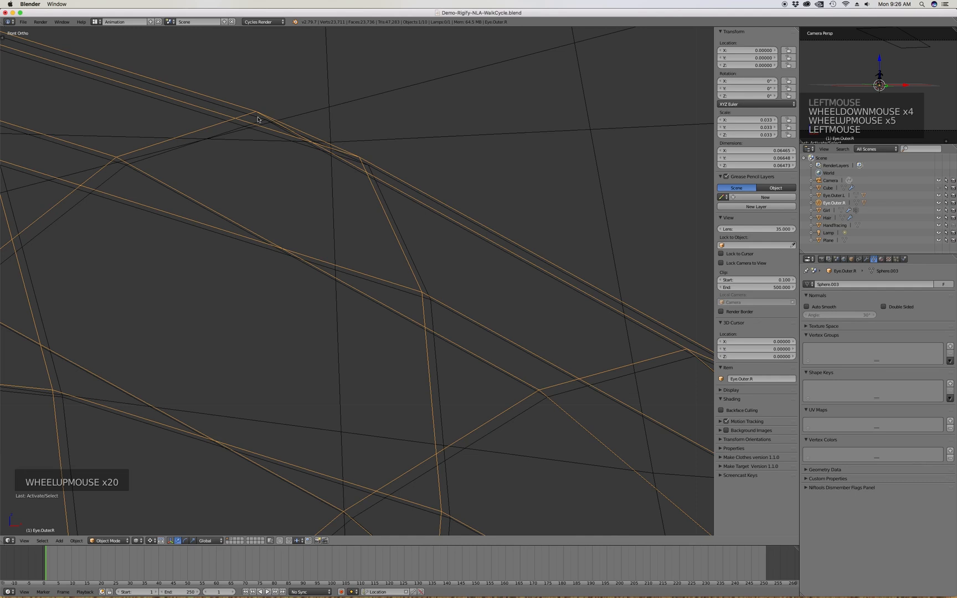
pyautogui.click(257, 116)
pyautogui.click(261, 121)
pyautogui.click(261, 121)
pyautogui.click(260, 121)
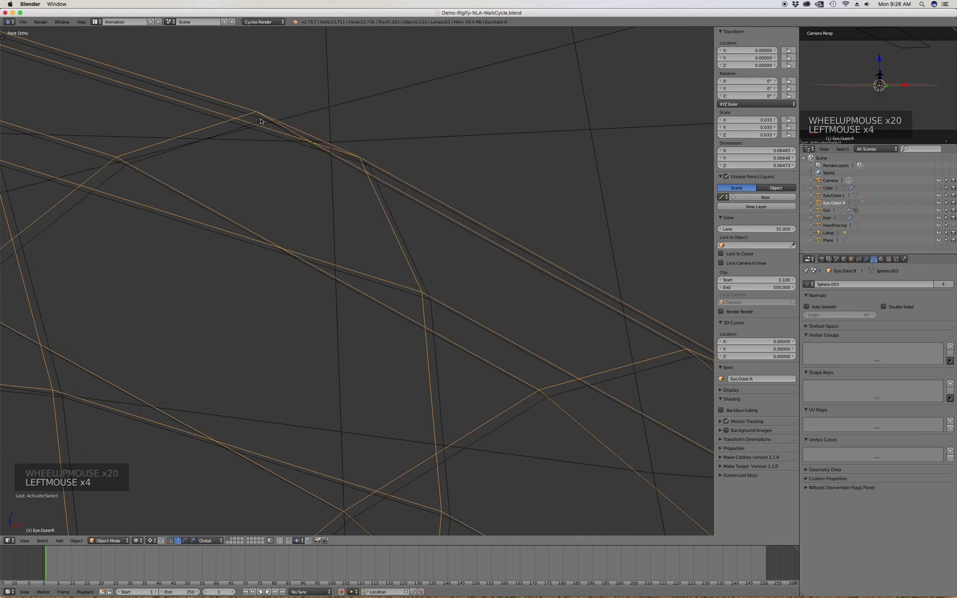
pyautogui.click(261, 121)
pyautogui.scroll(-17, 265, 146)
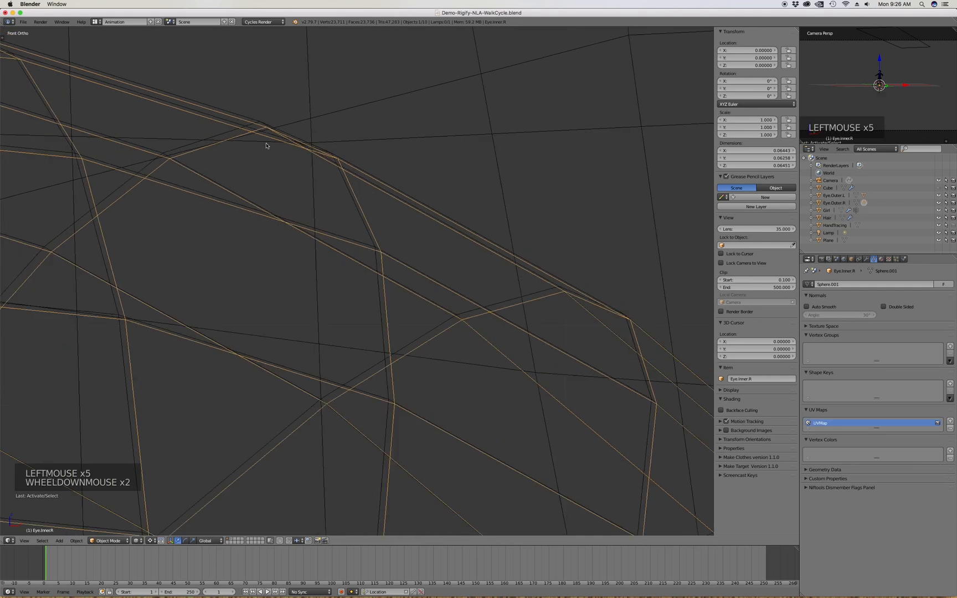
pyautogui.scroll(17, 279, 149)
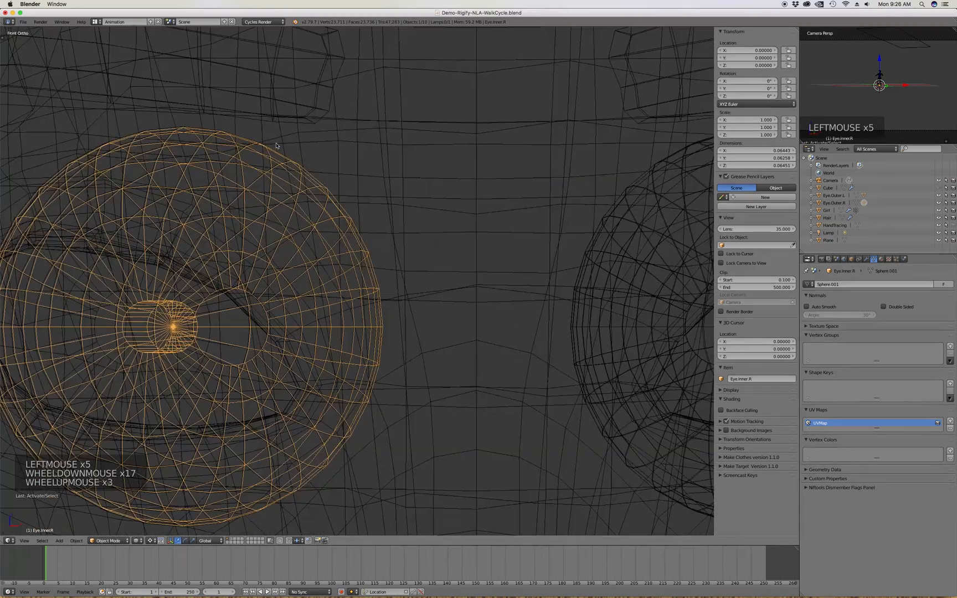
pyautogui.click(281, 147)
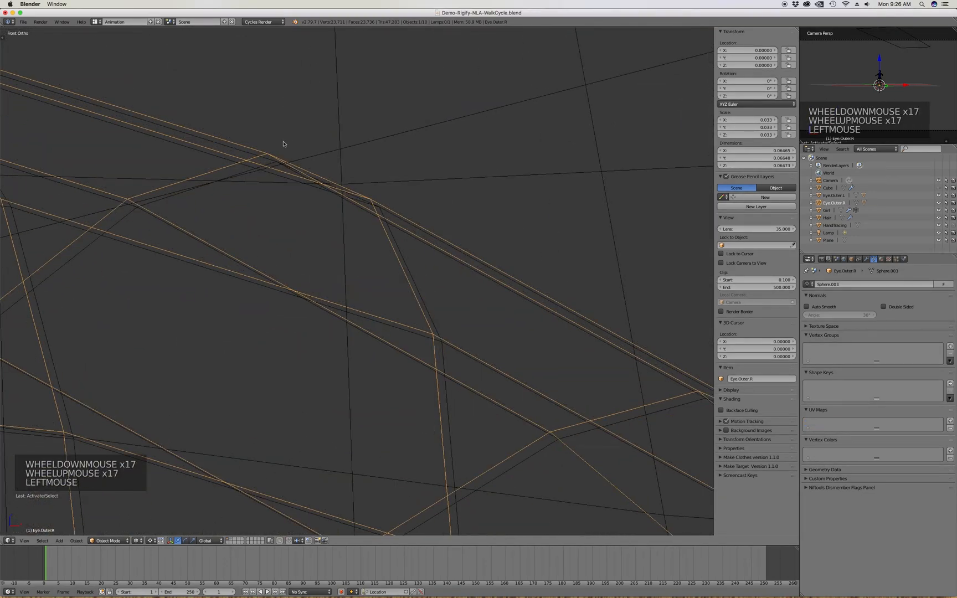
pyautogui.scroll(-20, 281, 147)
pyautogui.scroll(1, 393, 172)
pyautogui.press('z')
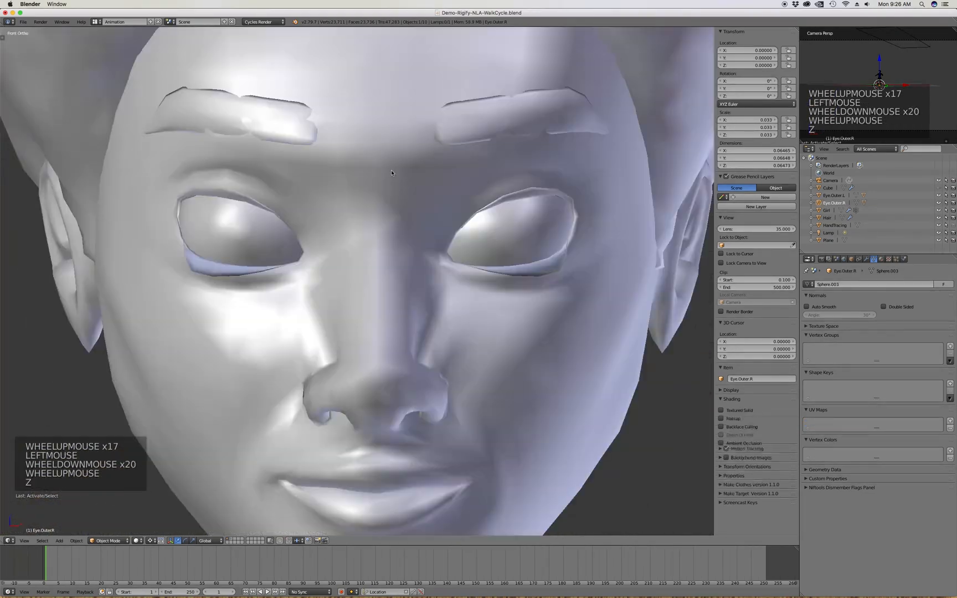
# Preview the eyes in Rendered viewport shading from the front and both sides, and return to solid shading
pyautogui.click(137, 541)
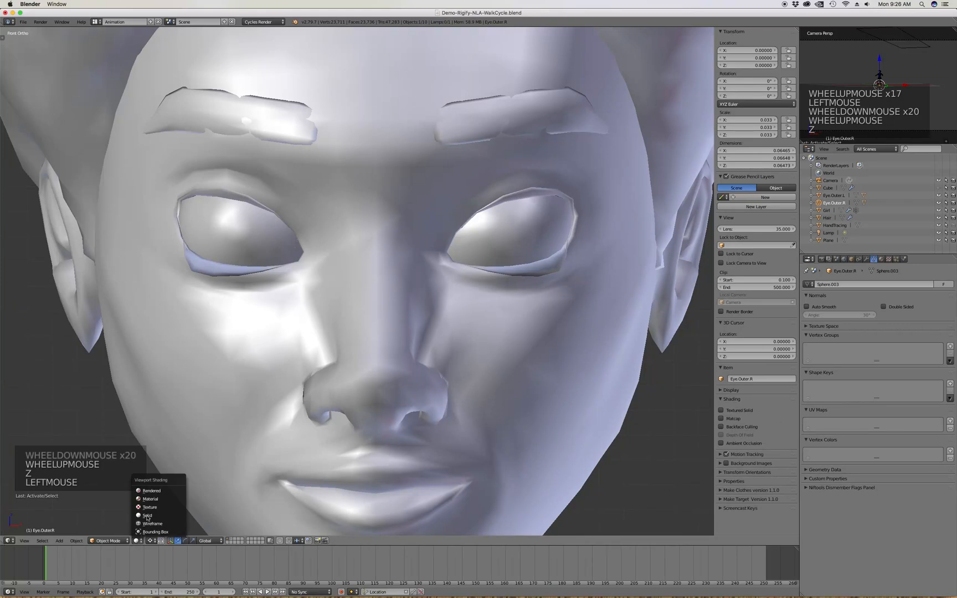
pyautogui.click(151, 488)
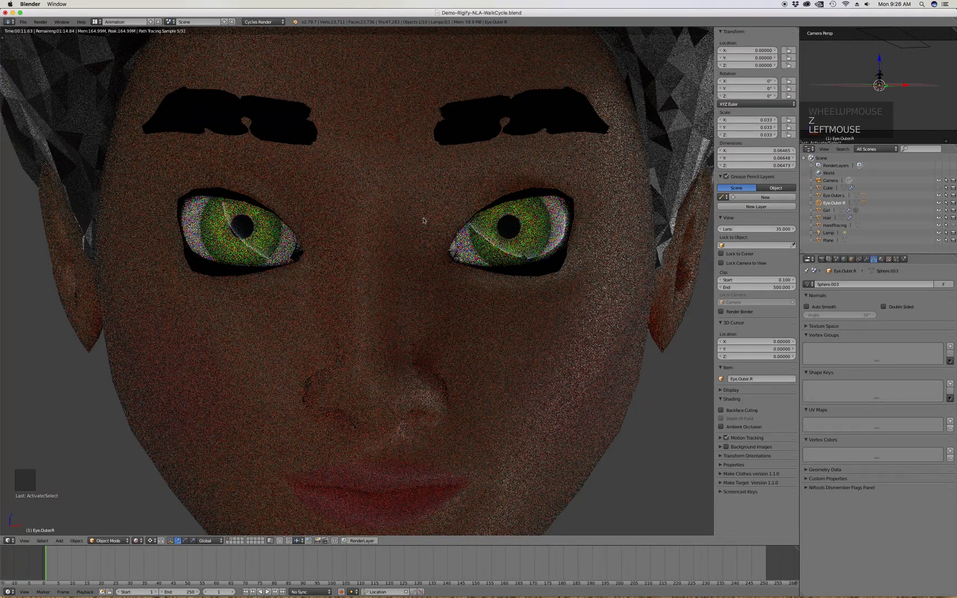
pyautogui.moveTo(423, 220)
pyautogui.mouseDown(button='middle')
pyautogui.moveTo(481, 220)
pyautogui.moveTo(449, 215)
pyautogui.moveTo(420, 225)
pyautogui.moveTo(434, 224)
pyautogui.mouseUp(button='middle')
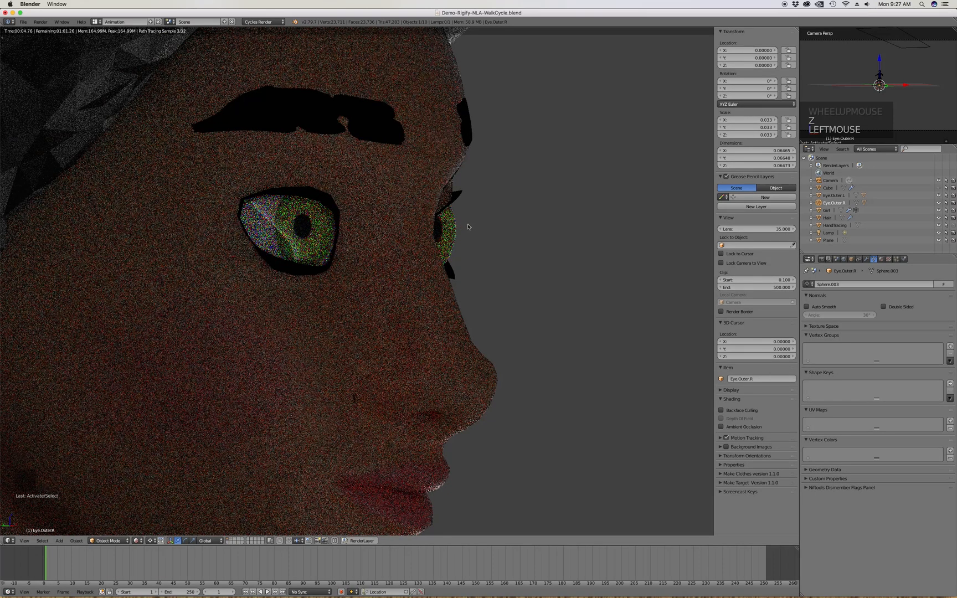
pyautogui.moveTo(468, 227); pyautogui.dragTo(354, 235, button='middle')
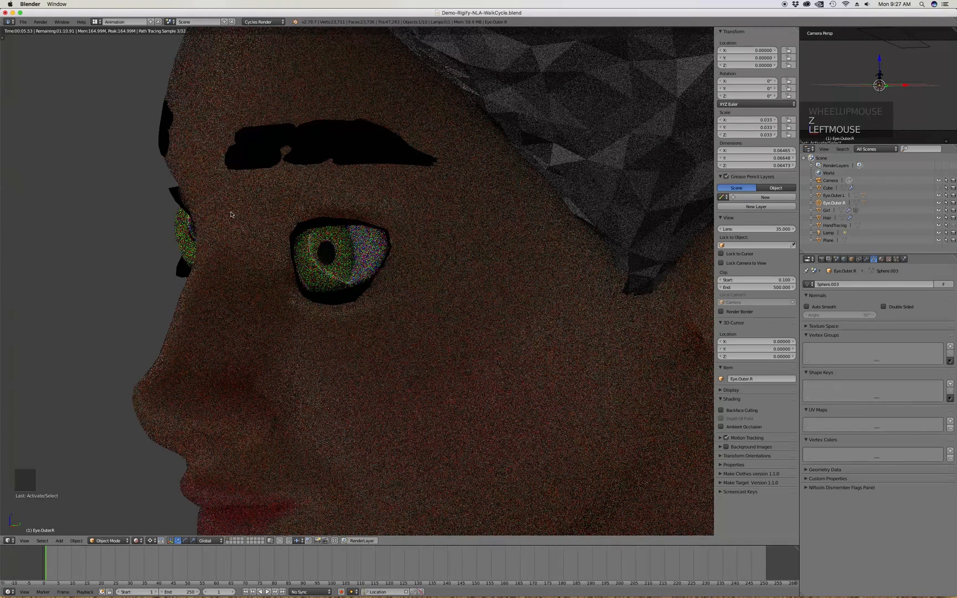
pyautogui.moveTo(231, 215); pyautogui.dragTo(297, 211, button='middle')
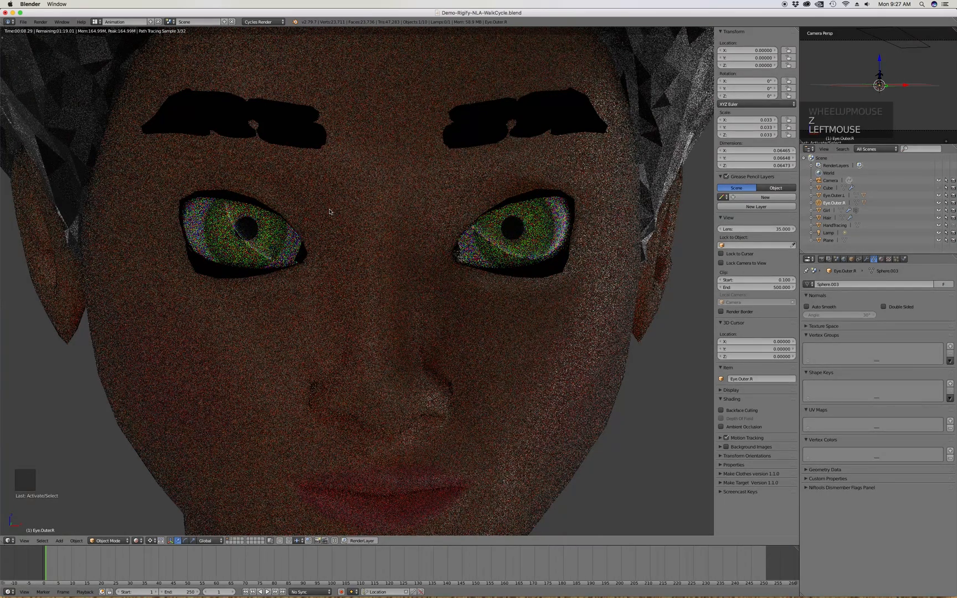
pyautogui.press('z')
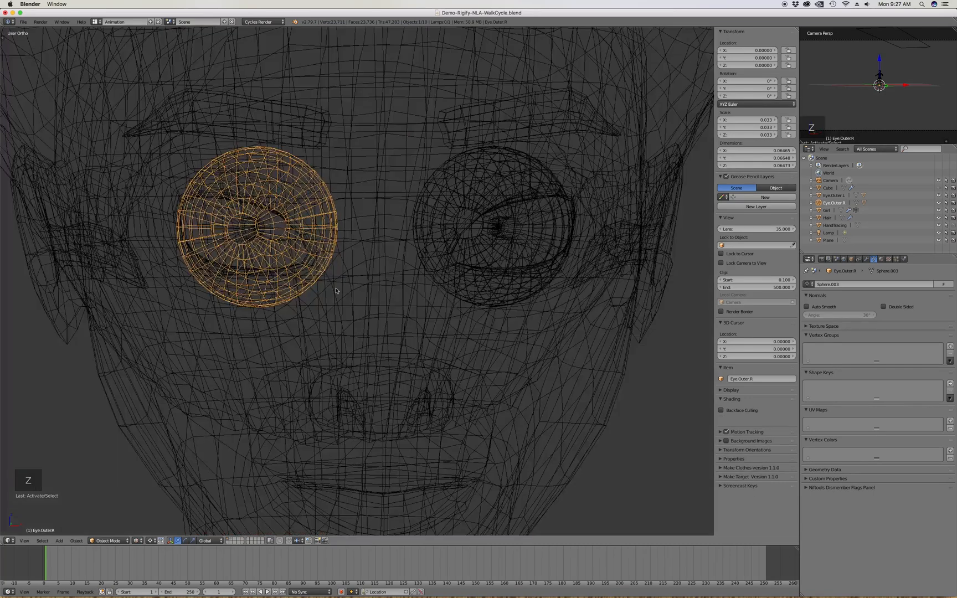
pyautogui.press('z')
pyautogui.scroll(-2, 409, 337)
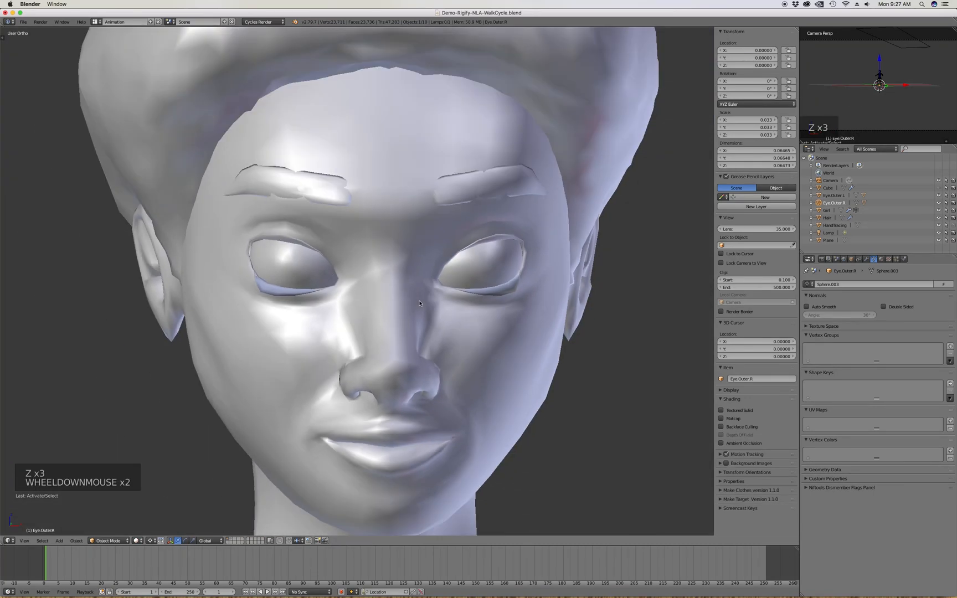
pyautogui.scroll(-2, 457, 275)
# Select the Hair object and examine it from an angle above the head
pyautogui.click(501, 79)
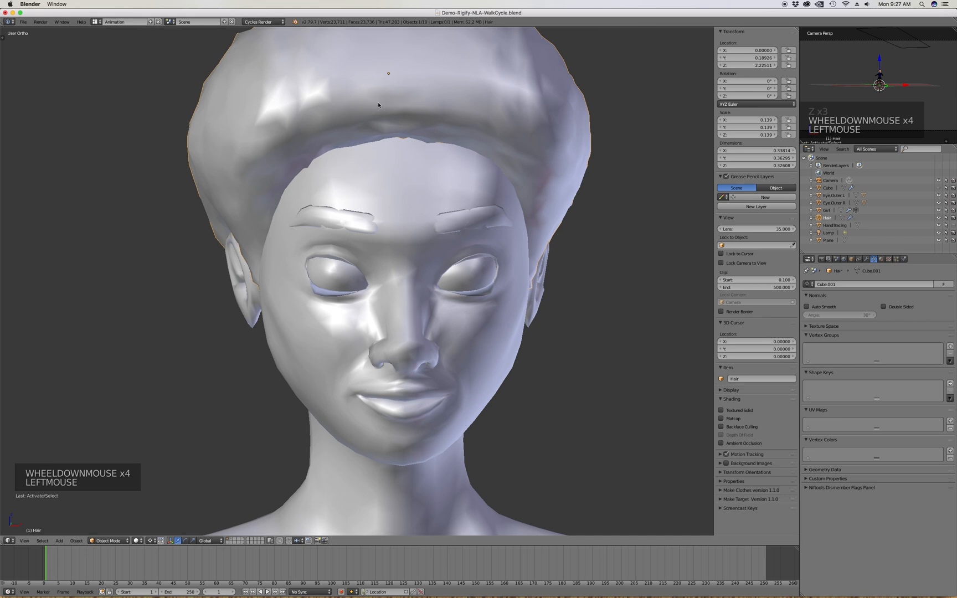
pyautogui.middleClick(442, 113)
pyautogui.moveTo(442, 112); pyautogui.dragTo(395, 224, button='middle')
pyautogui.scroll(-2, 377, 75)
pyautogui.scroll(3, 380, 69)
pyautogui.scroll(-1, 379, 71)
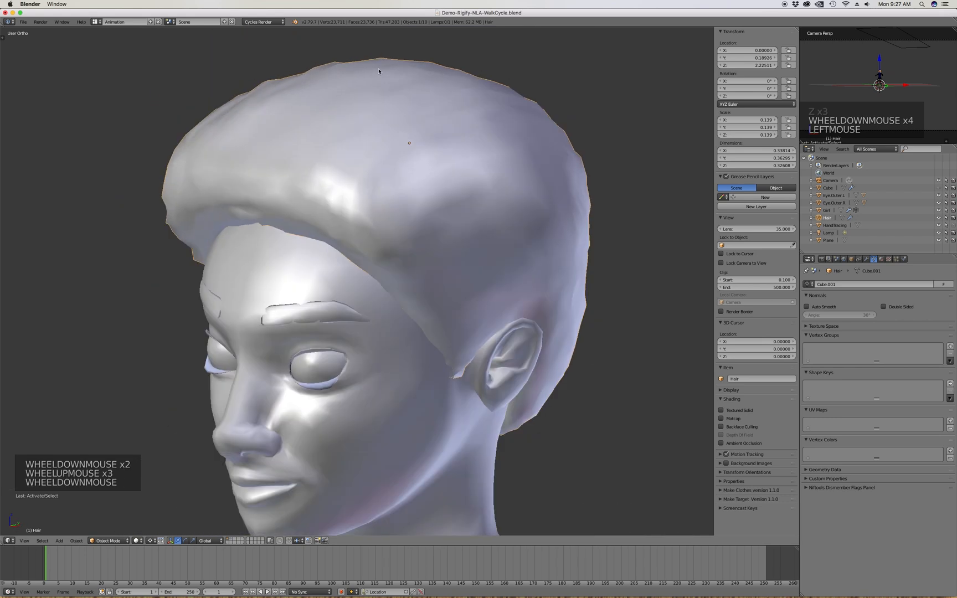
# Set the viewport subdivisions of the hair's Subsurf modifier to 5
pyautogui.click(866, 259)
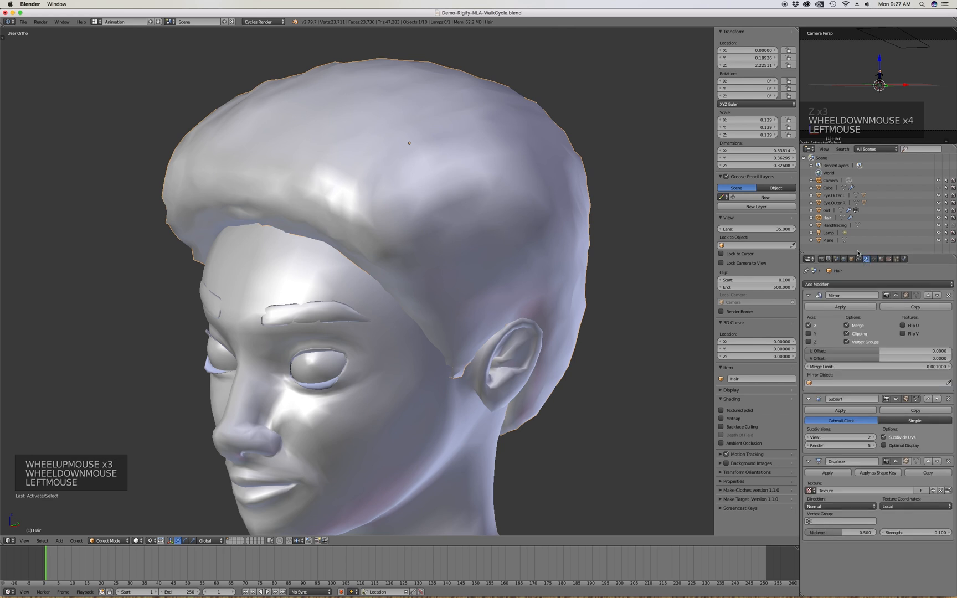
pyautogui.click(841, 437)
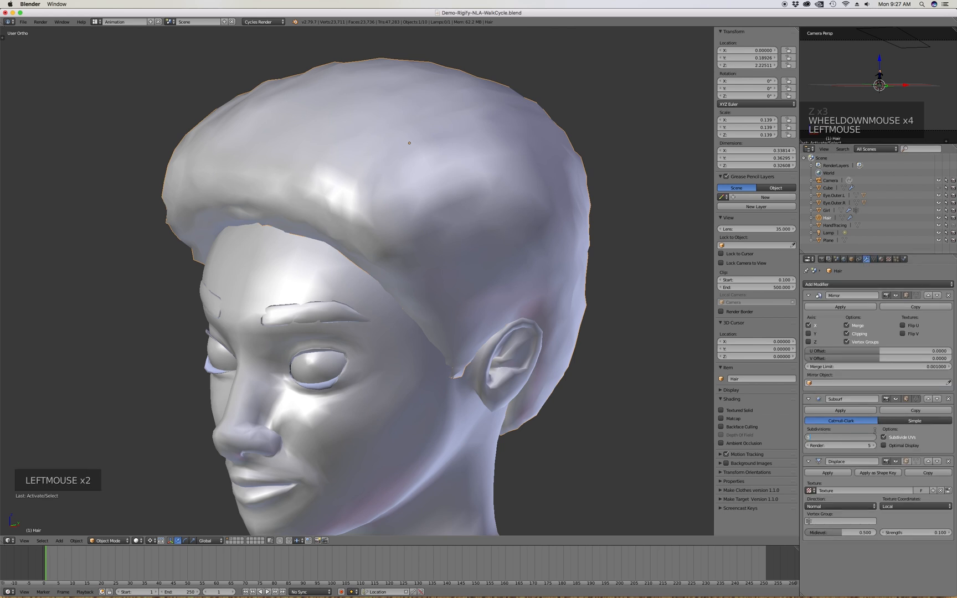
pyautogui.write('5')
pyautogui.press('Return')
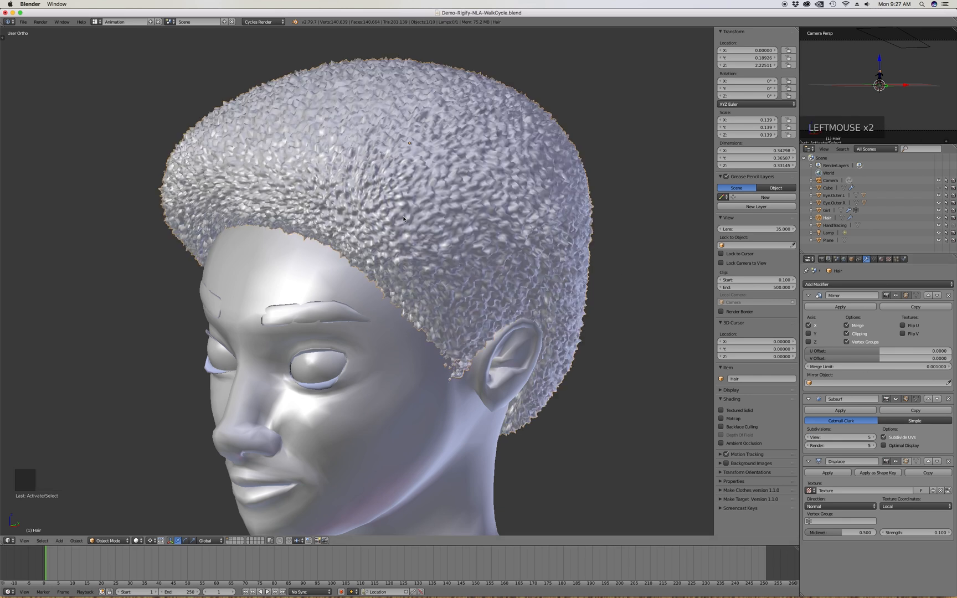
# Set the viewport subdivisions of the hair's Subsurf modifier to 2
pyautogui.click(855, 437)
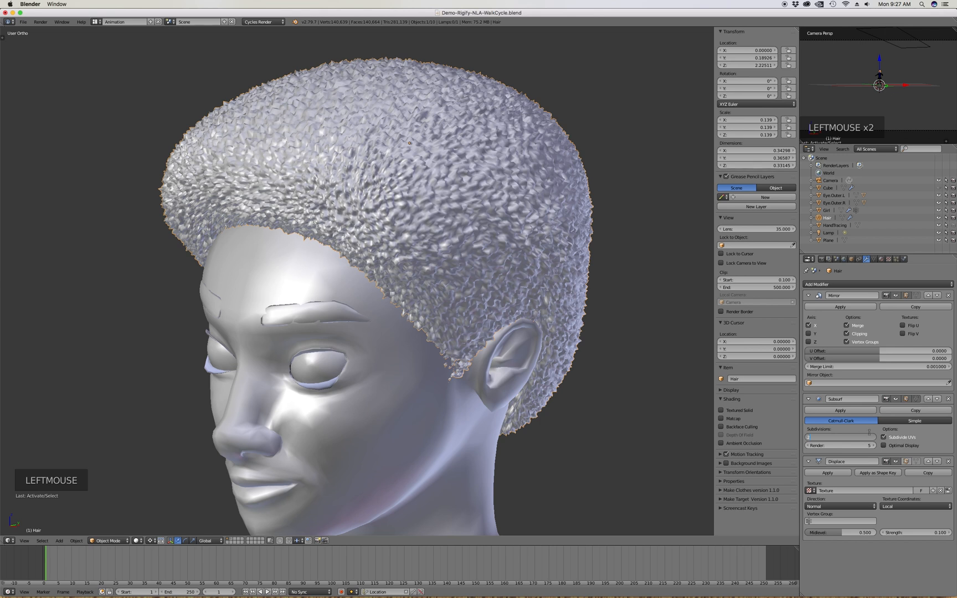
pyautogui.write('2')
pyautogui.press('Return')
pyautogui.scroll(-2, 366, 228)
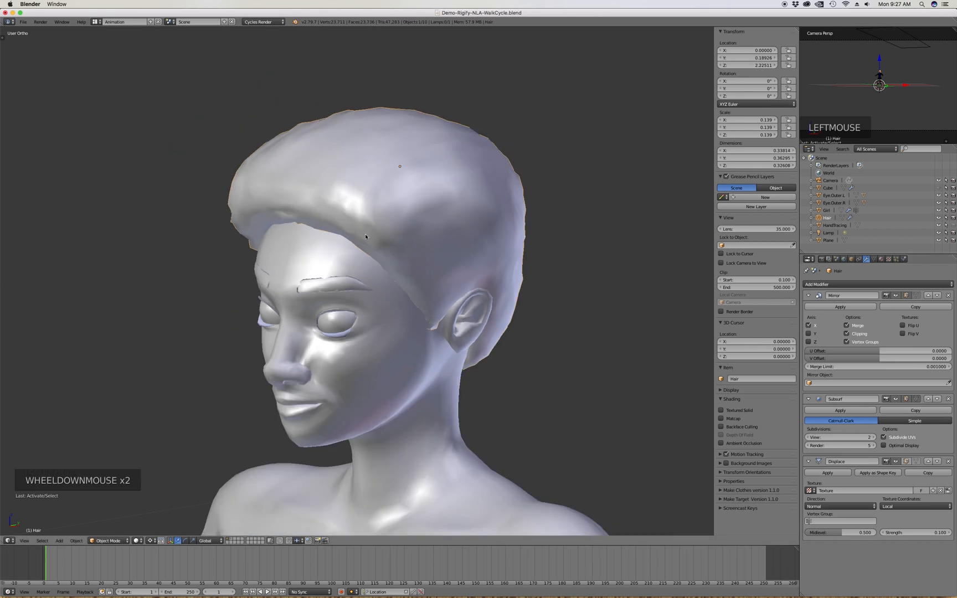
# Select the Girl body mesh, view the head from the side and return to the front view
pyautogui.moveTo(367, 228); pyautogui.dragTo(387, 205, button='middle')
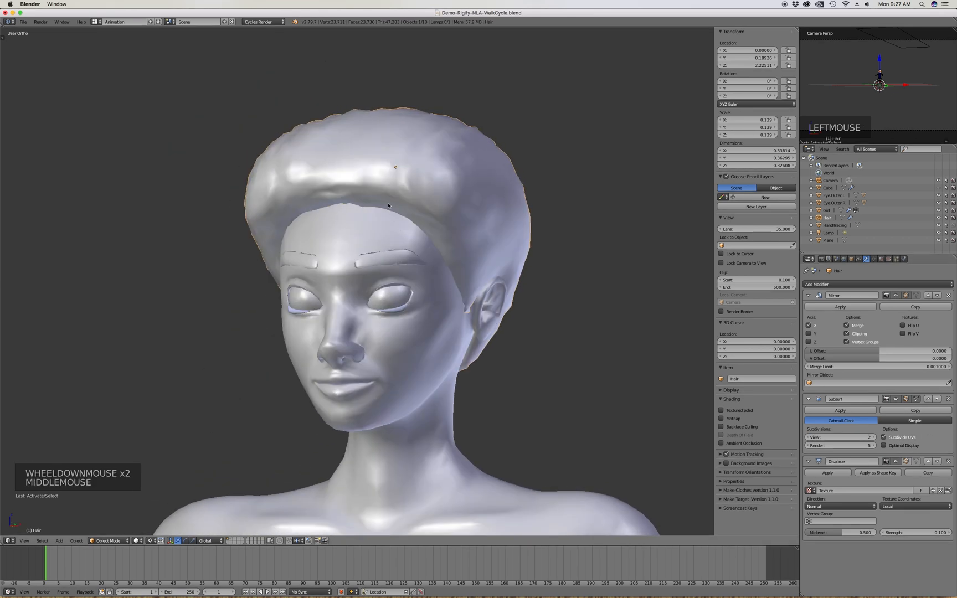
pyautogui.click(367, 235)
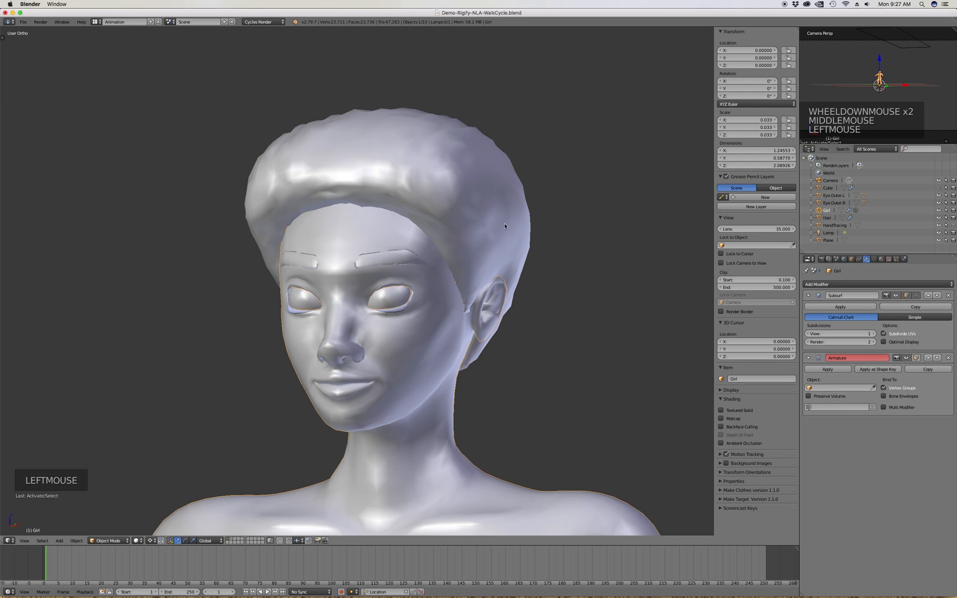
pyautogui.moveTo(515, 250); pyautogui.dragTo(426, 242, button='middle')
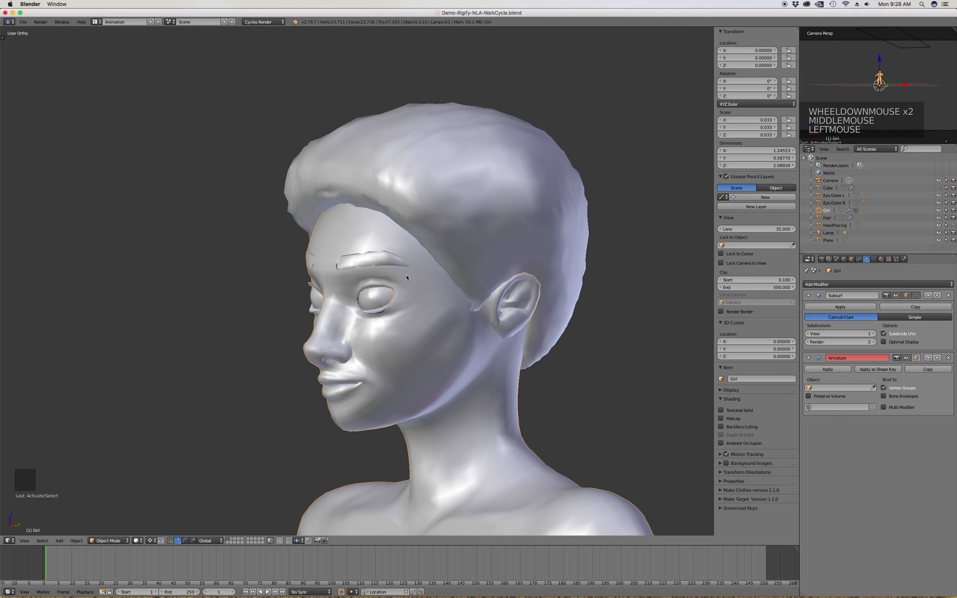
pyautogui.scroll(-2, 417, 251)
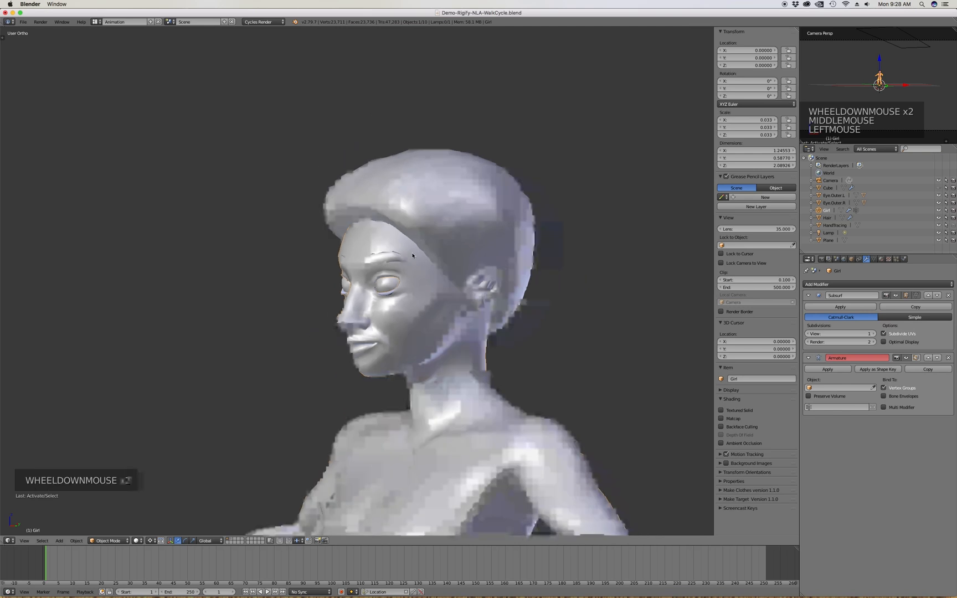
pyautogui.scroll(1, 454, 239)
pyautogui.press('KP_1')
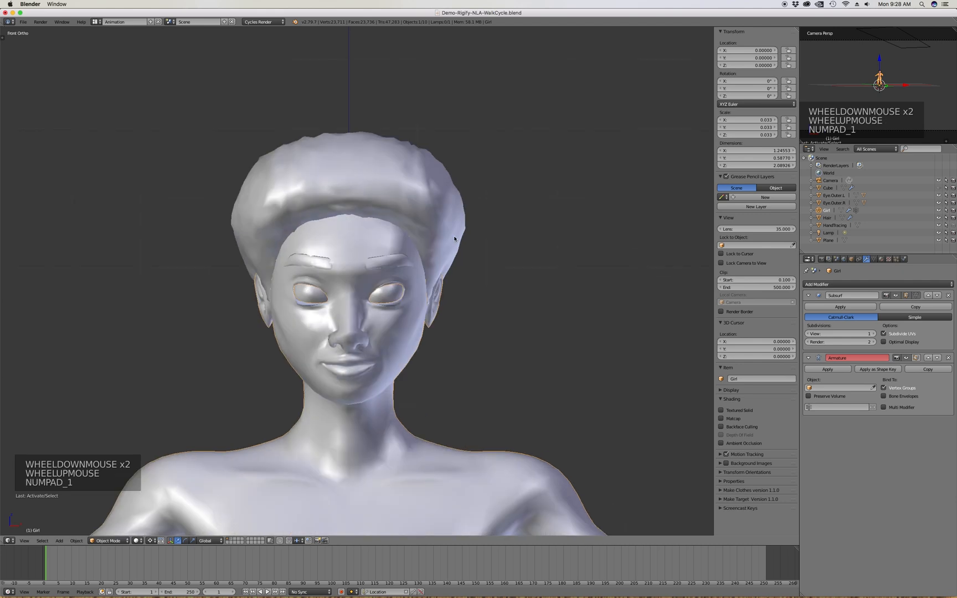
# Snap the 3D cursor to the scene centre and check the character's pose from the right side, ending in front view
pyautogui.scroll(-10, 471, 161)
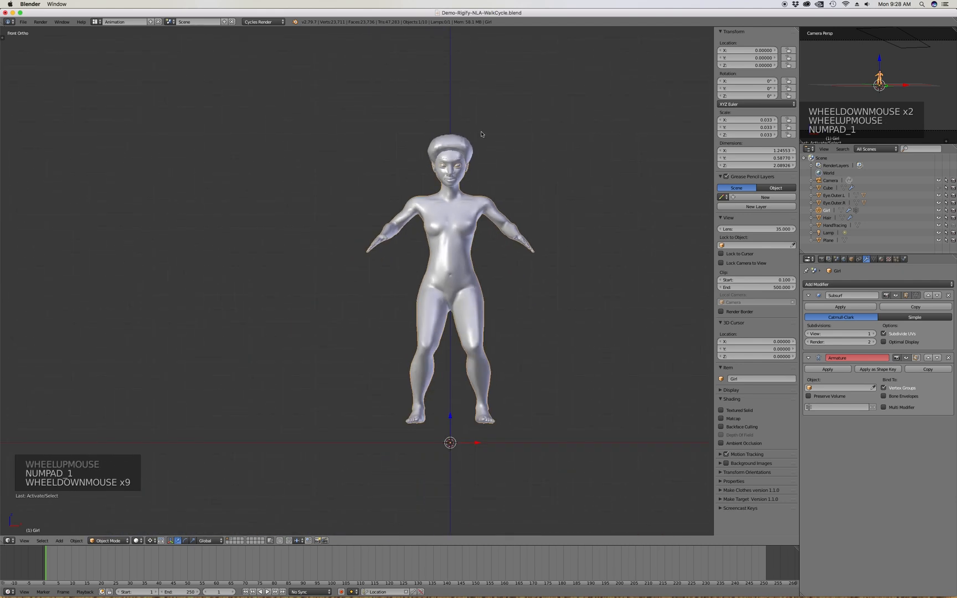
pyautogui.scroll(19, 439, 361)
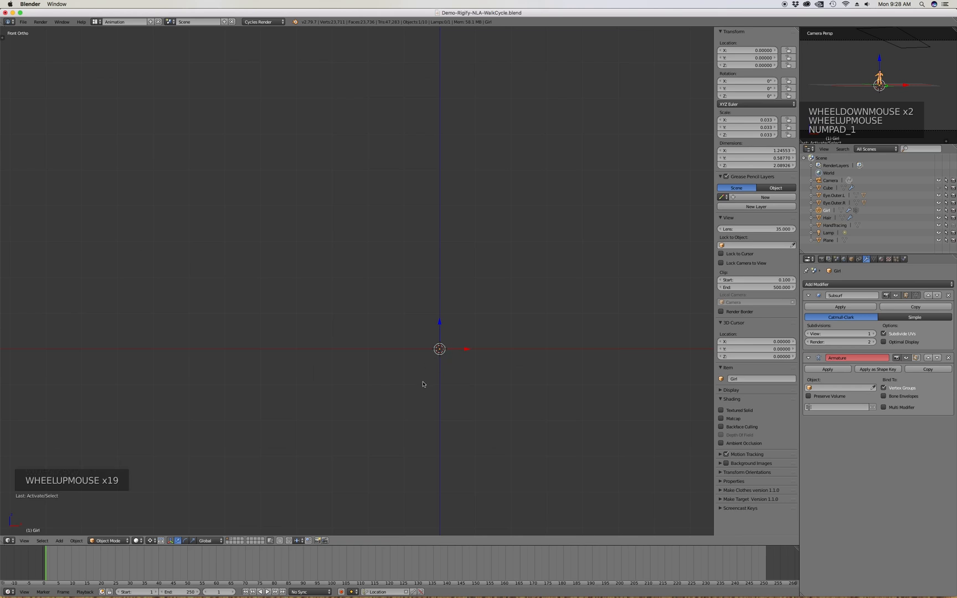
pyautogui.scroll(-3, 413, 437)
pyautogui.scroll(-16, 413, 436)
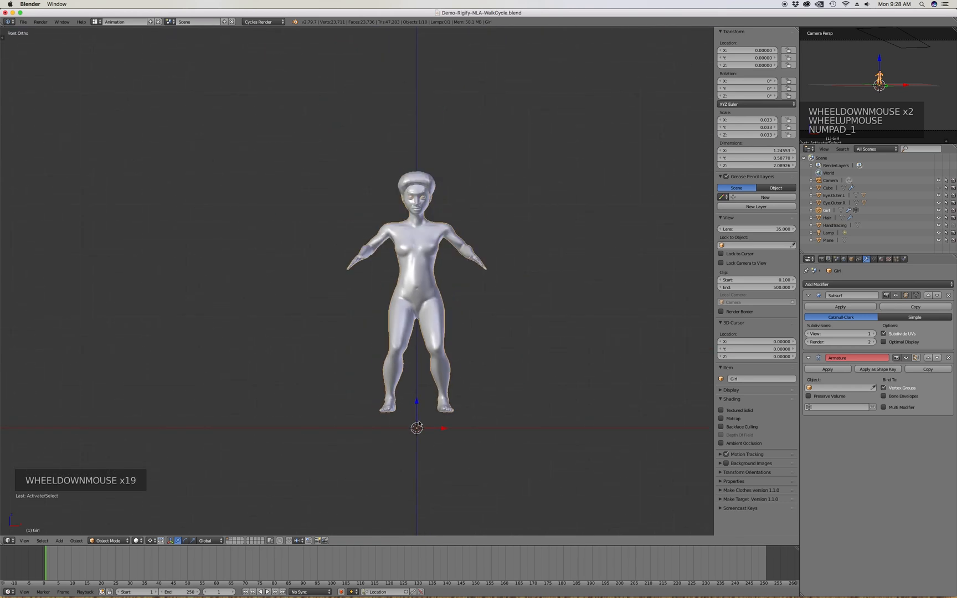
pyautogui.scroll(2, 413, 339)
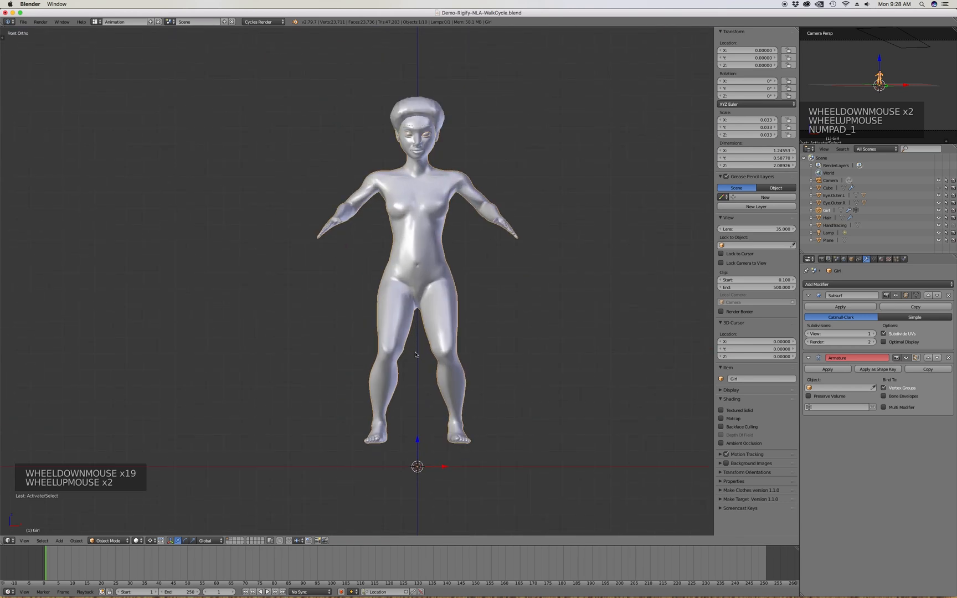
pyautogui.hotkey('shift', 's')
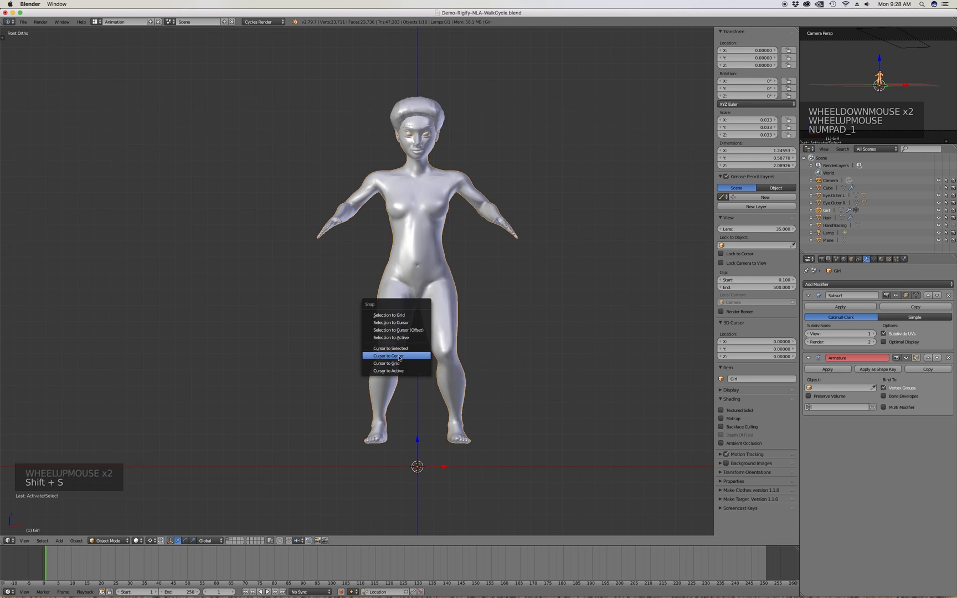
pyautogui.click(397, 356)
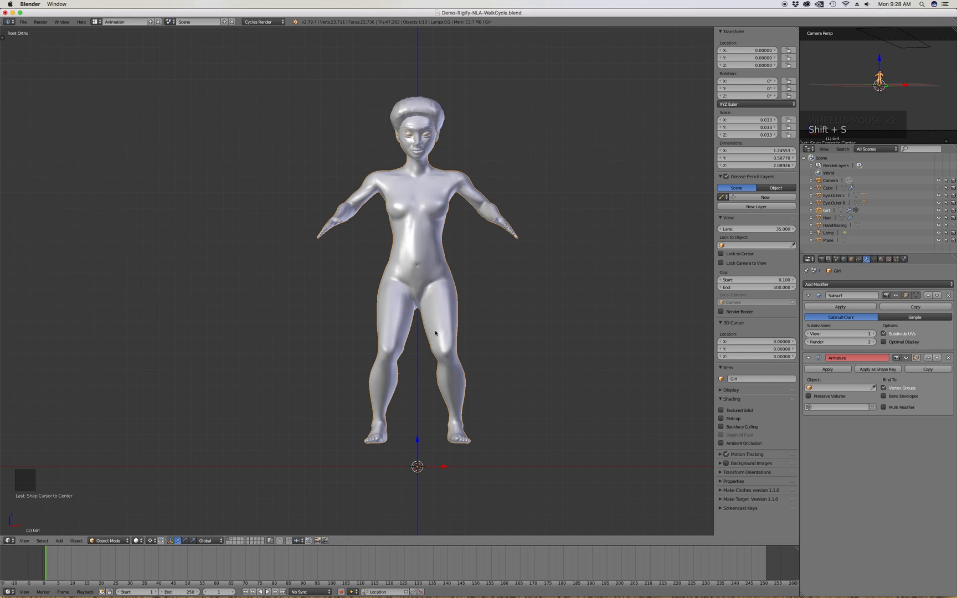
pyautogui.moveTo(456, 333); pyautogui.dragTo(423, 340, button='middle')
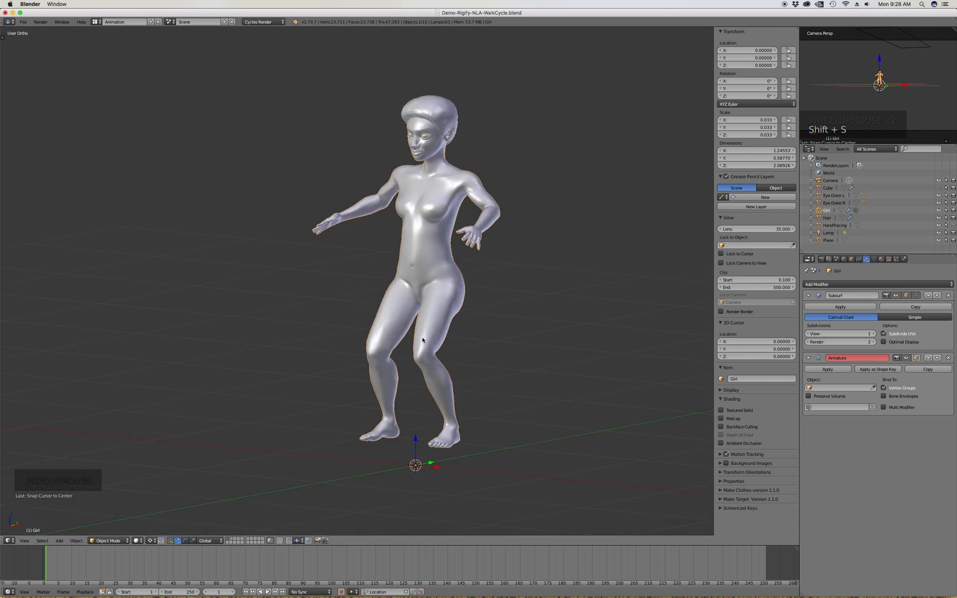
pyautogui.press('KP_3')
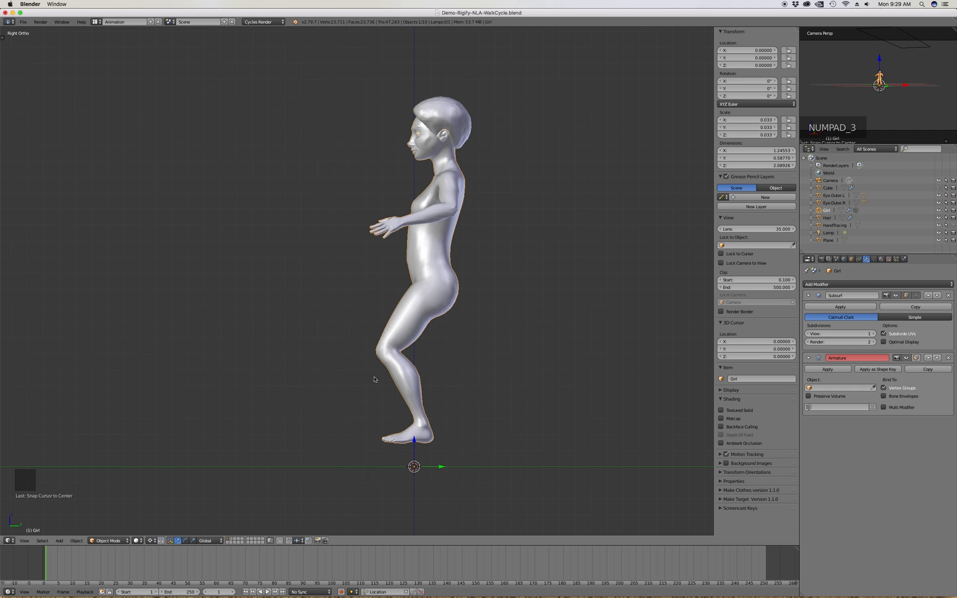
pyautogui.press('KP_1')
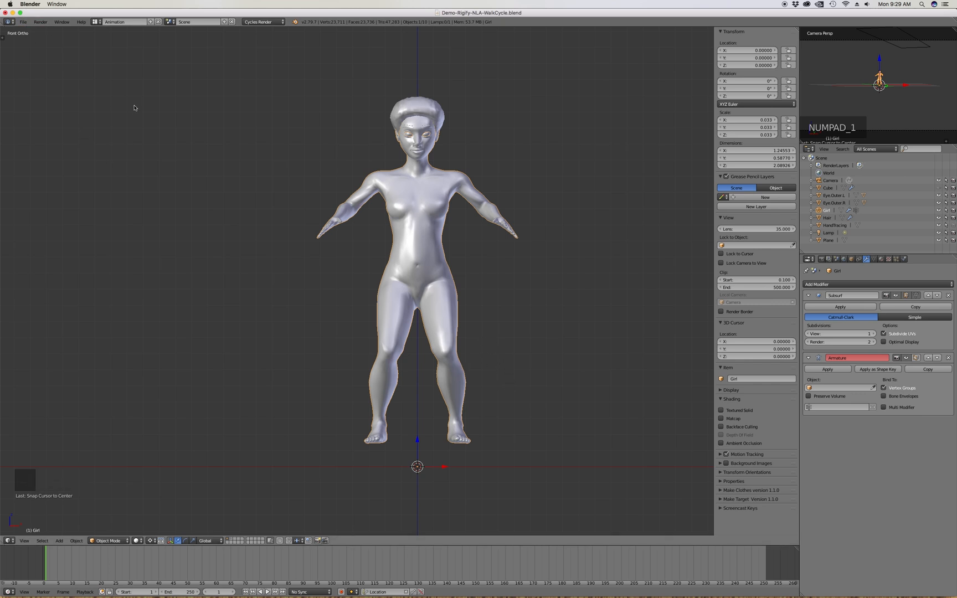
# Check in the user preferences that the Rigify add-on and Auto Run Python Scripts are enabled
pyautogui.click(23, 22)
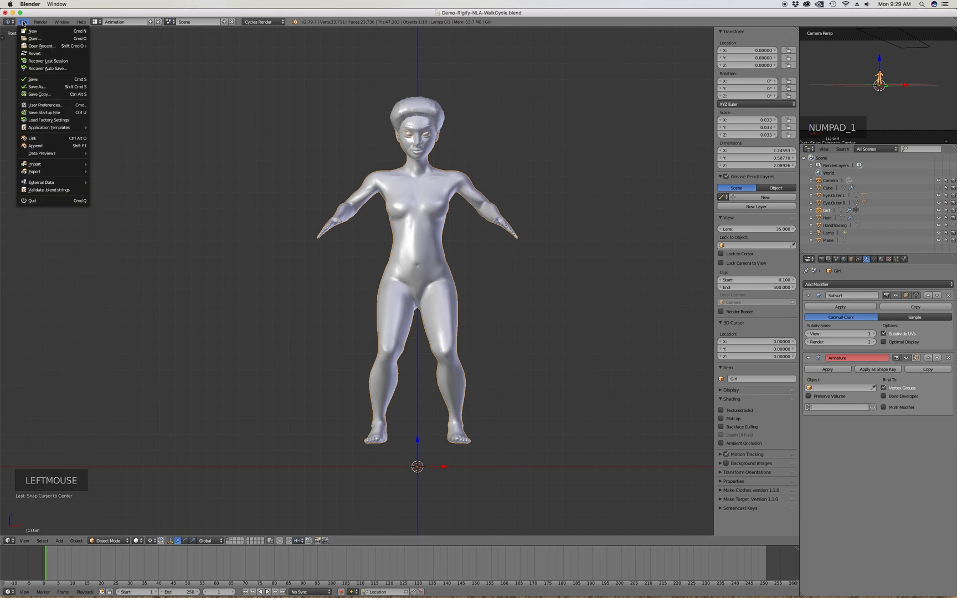
pyautogui.click(62, 105)
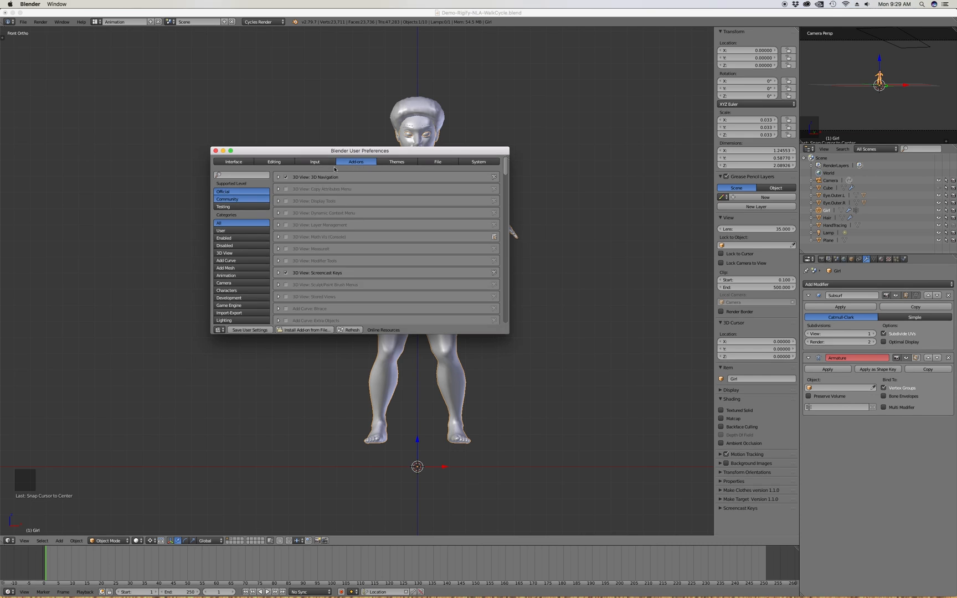
pyautogui.click(241, 175)
pyautogui.write('rig')
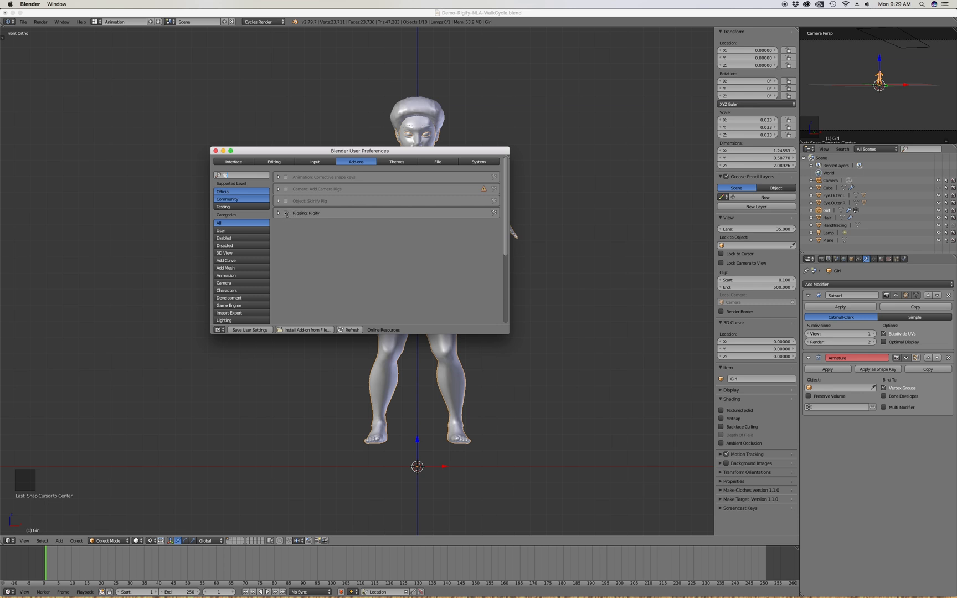
pyautogui.click(285, 213)
pyautogui.click(439, 162)
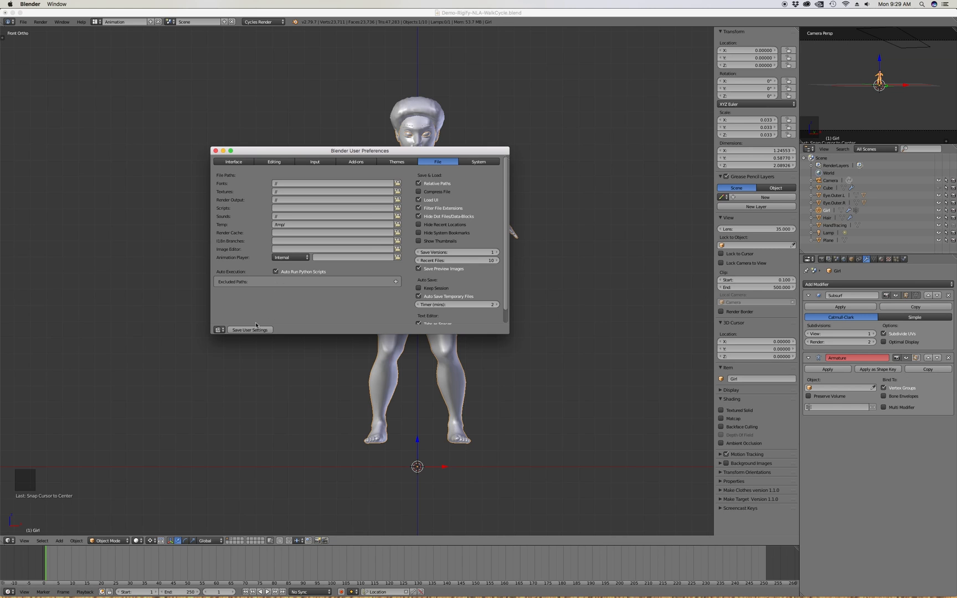
pyautogui.click(215, 151)
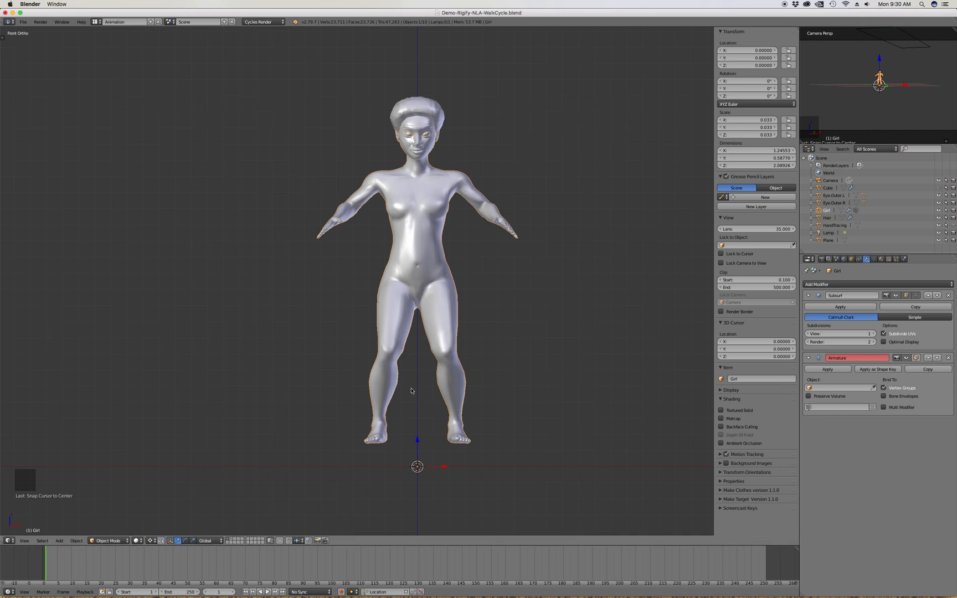
# Add a Human (Meta-Rig) armature at the 3D cursor
pyautogui.hotkey('shift', 'a')
pyautogui.moveTo(410, 391)
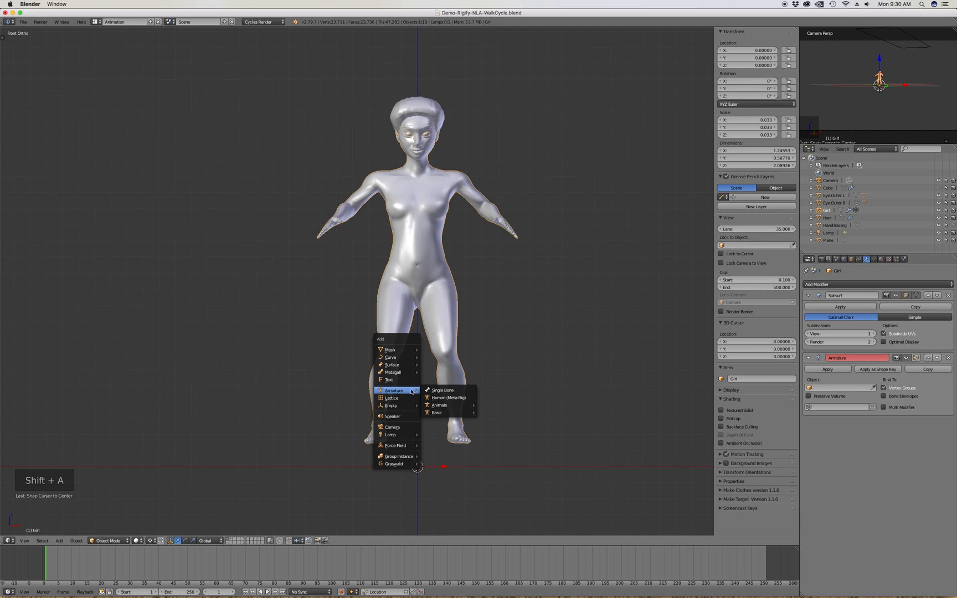
pyautogui.click(444, 399)
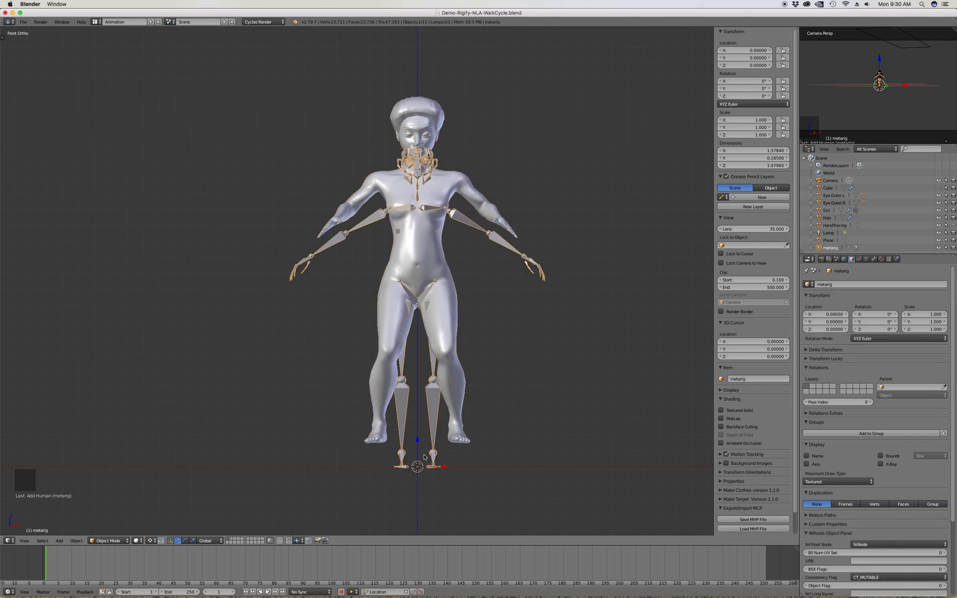
# Switch to wireframe shading, and box-select only the character's body, hair and eye objects around the head, leaving the metarig unselected
pyautogui.scroll(5, 419, 450)
pyautogui.scroll(-4, 419, 450)
pyautogui.press('z')
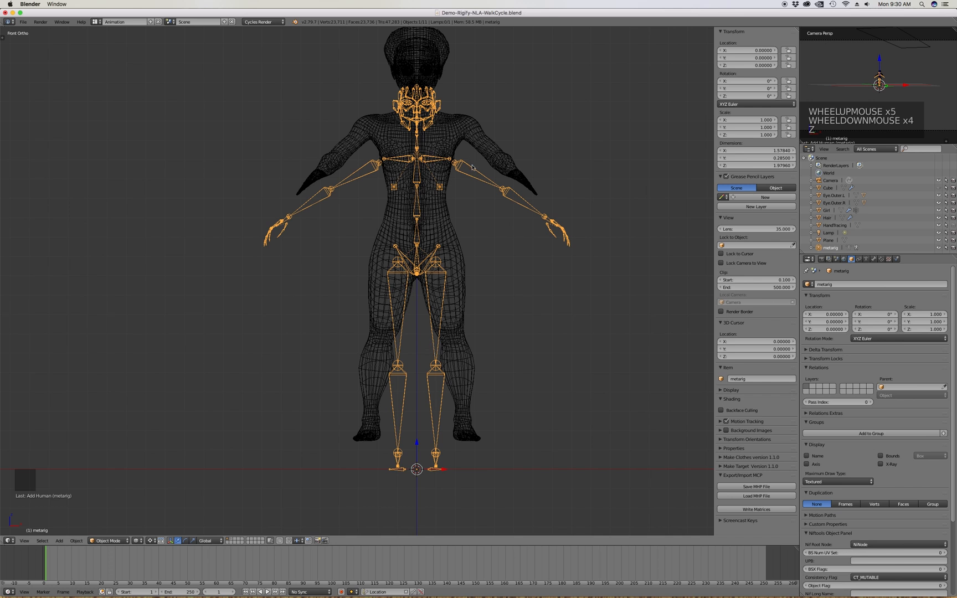
pyautogui.scroll(-1, 420, 169)
pyautogui.scroll(2, 412, 51)
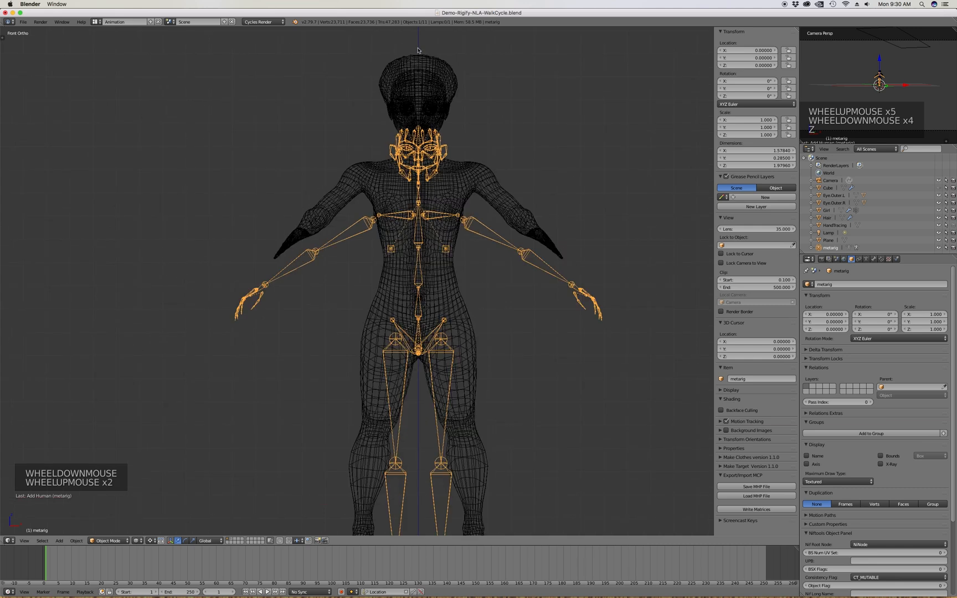
pyautogui.scroll(-1, 418, 52)
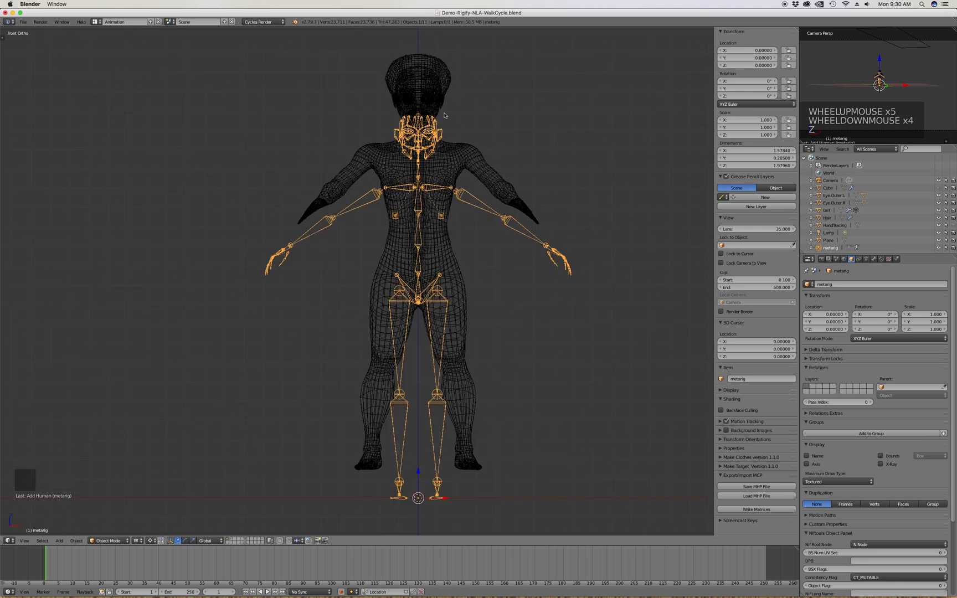
pyautogui.press('a')
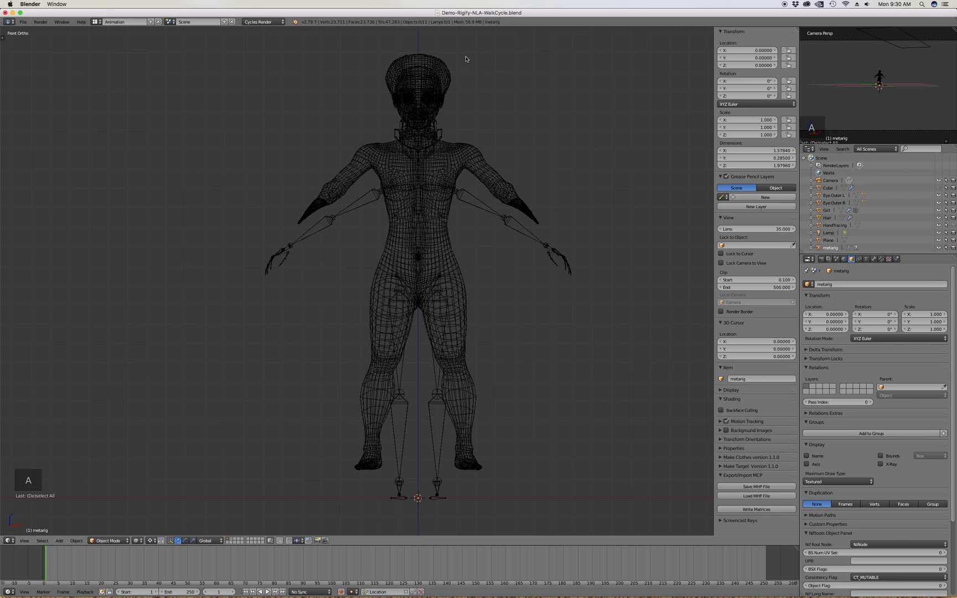
pyautogui.press('b')
pyautogui.moveTo(471, 50); pyautogui.dragTo(365, 105)
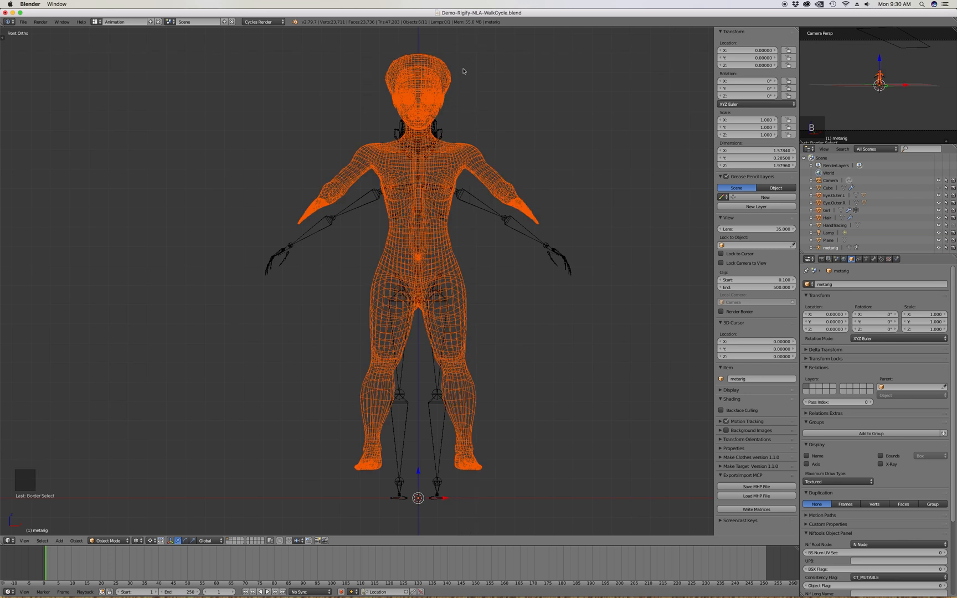
# Return to solid shading and scale the selected character objects down about the 3D cursor until the face fits the metarig's face bones
pyautogui.press('z')
pyautogui.press('s')
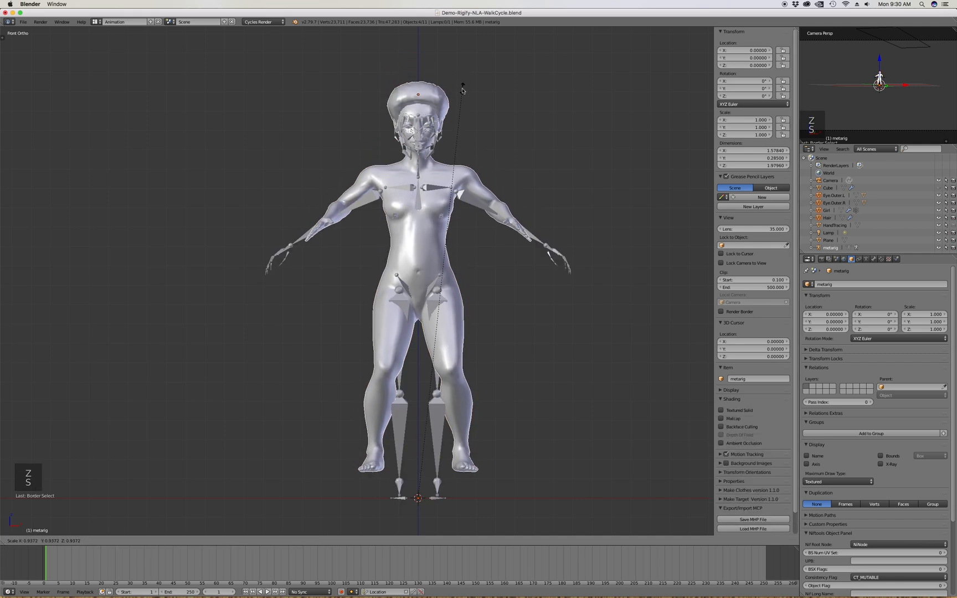
pyautogui.click(460, 97)
pyautogui.scroll(13, 429, 133)
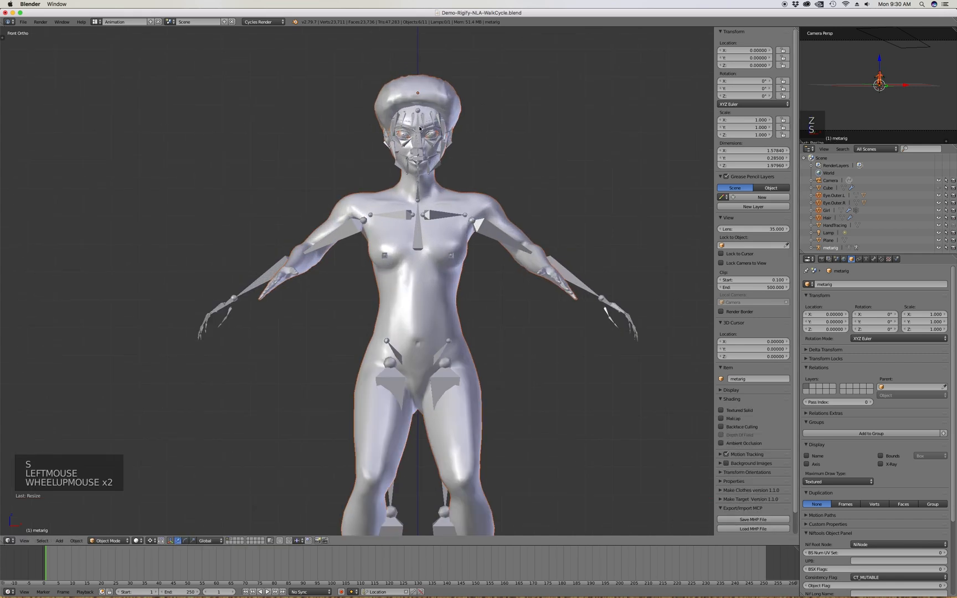
pyautogui.press('s')
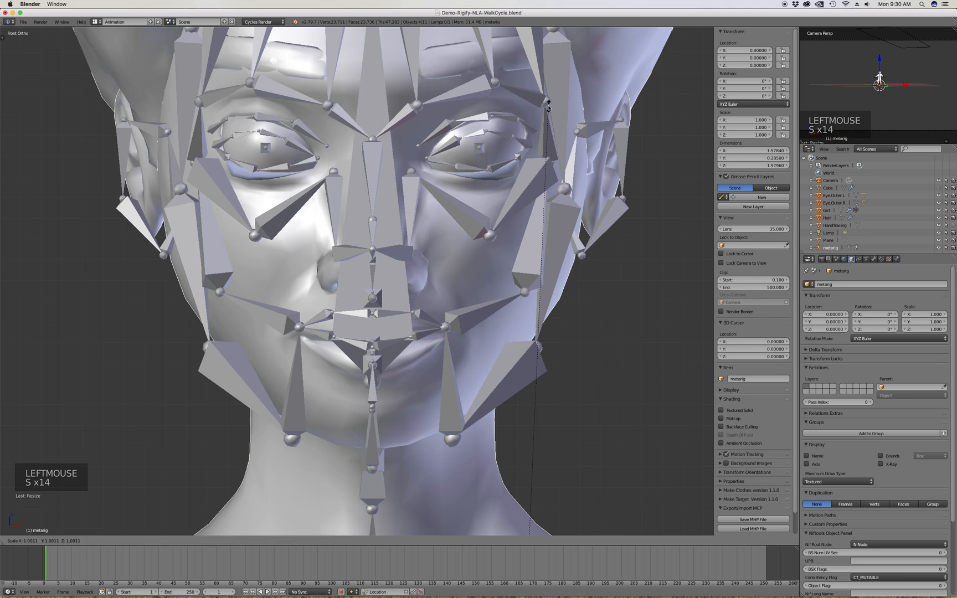
pyautogui.click(451, 159)
pyautogui.scroll(-16, 427, 228)
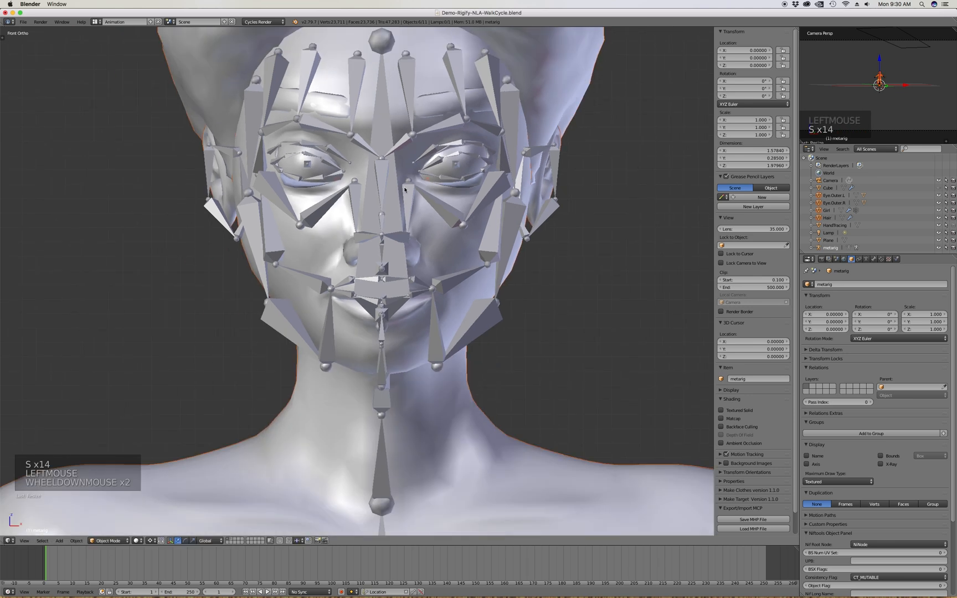
# Examine the 3D cursor near the metarig's feet and the available pivot point options, keeping the current pivot
pyautogui.scroll(10, 404, 400)
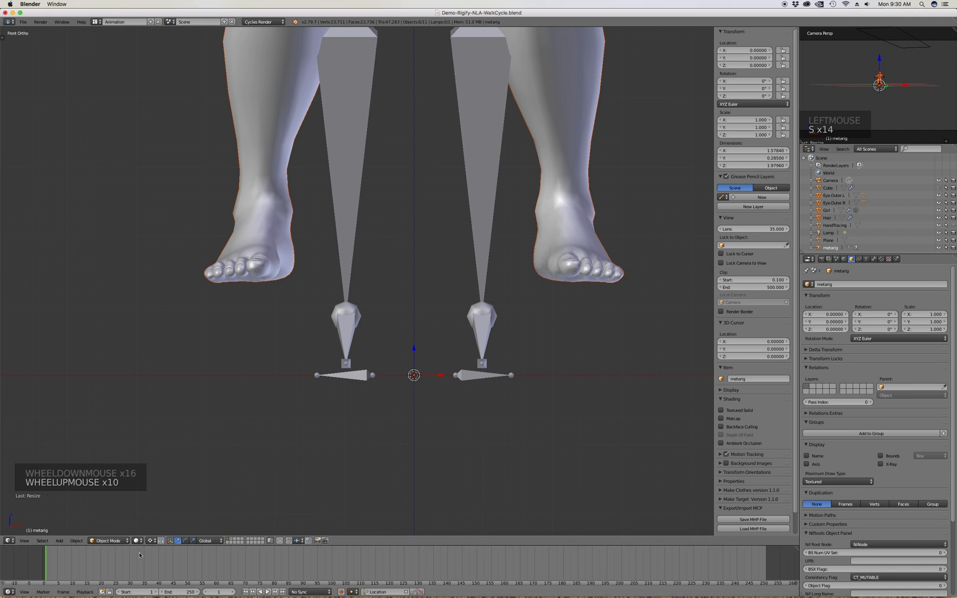
pyautogui.scroll(1, 141, 553)
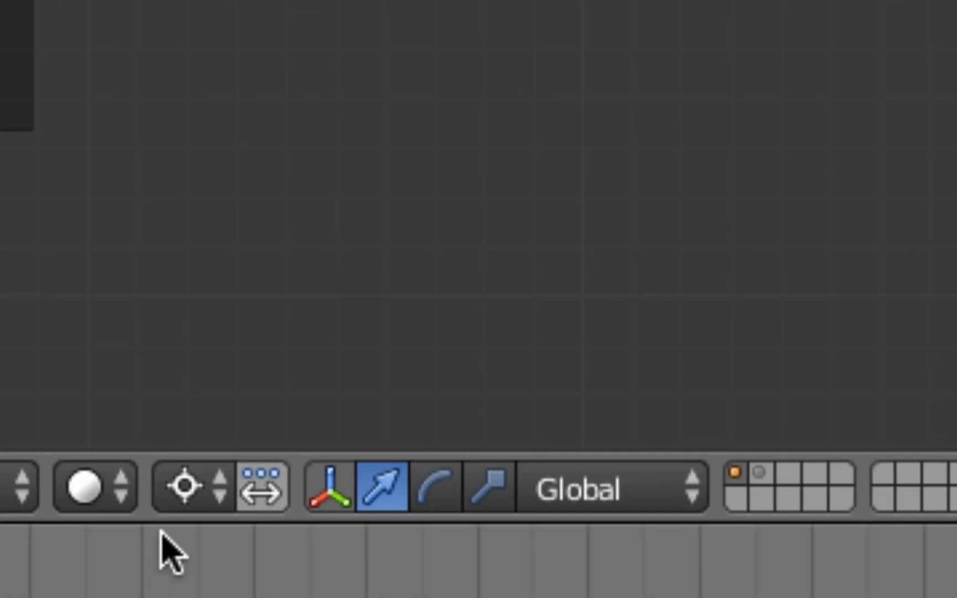
pyautogui.click(160, 534)
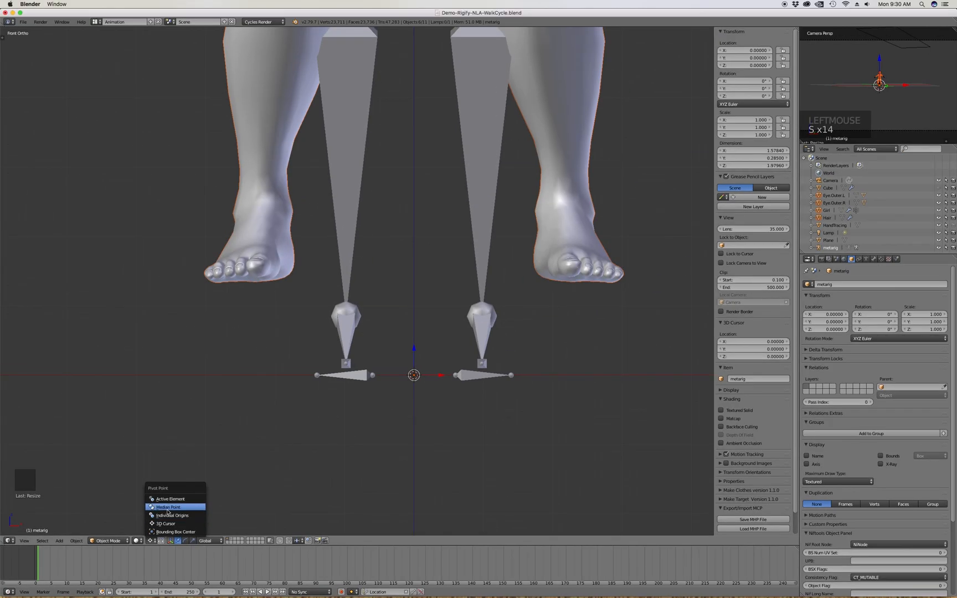
pyautogui.click(243, 463)
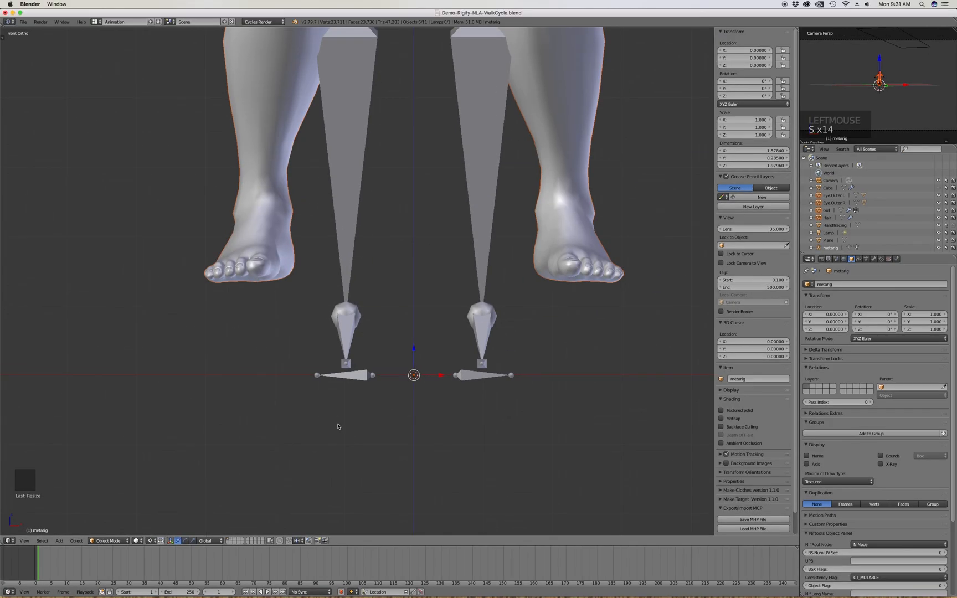
pyautogui.scroll(-9, 438, 331)
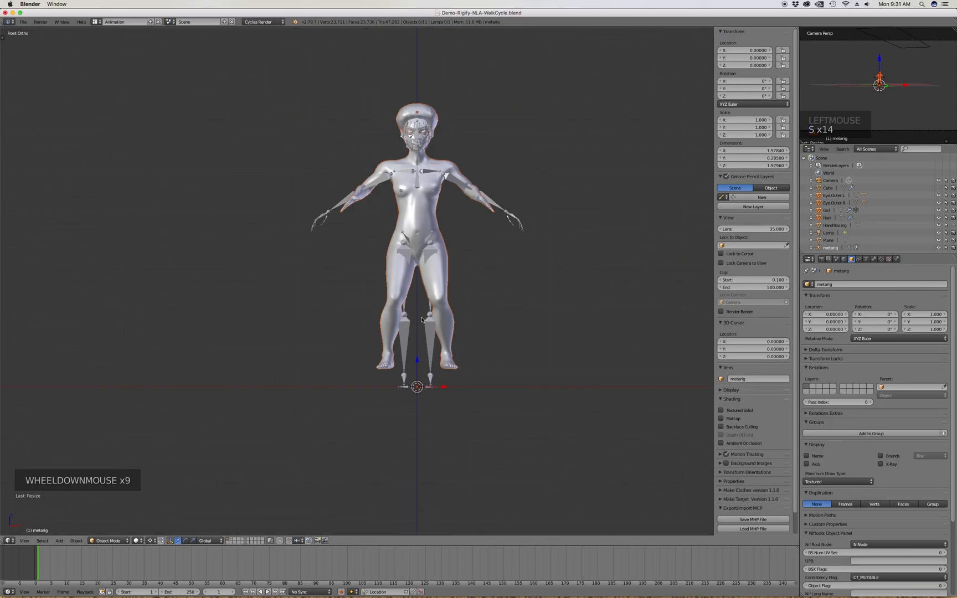
# Deselect everything to inspect how the face bones line up with the head, and undo the deselection
pyautogui.press('a')
pyautogui.scroll(2, 425, 305)
pyautogui.scroll(-2, 419, 307)
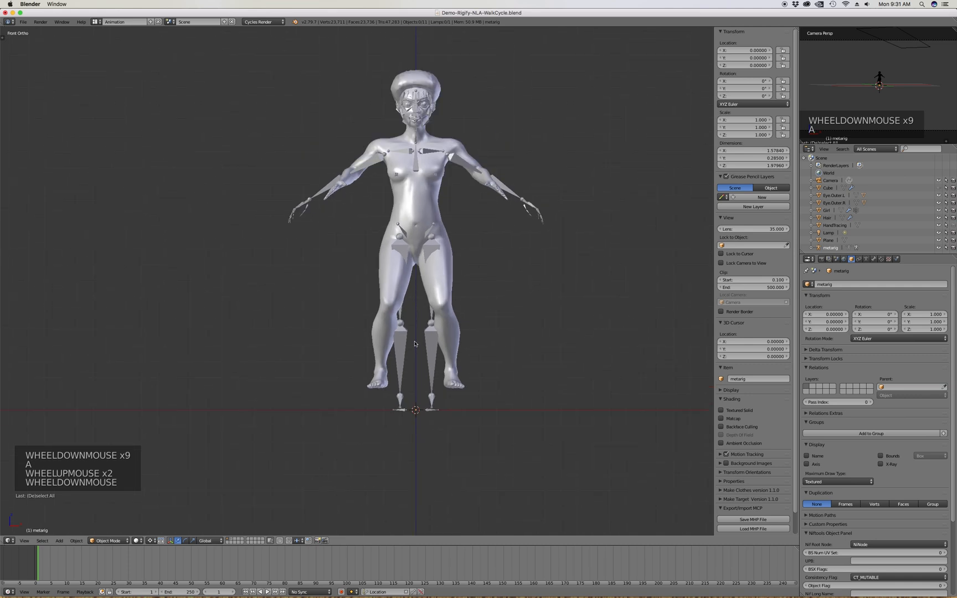
pyautogui.scroll(2, 410, 134)
pyautogui.scroll(9, 410, 134)
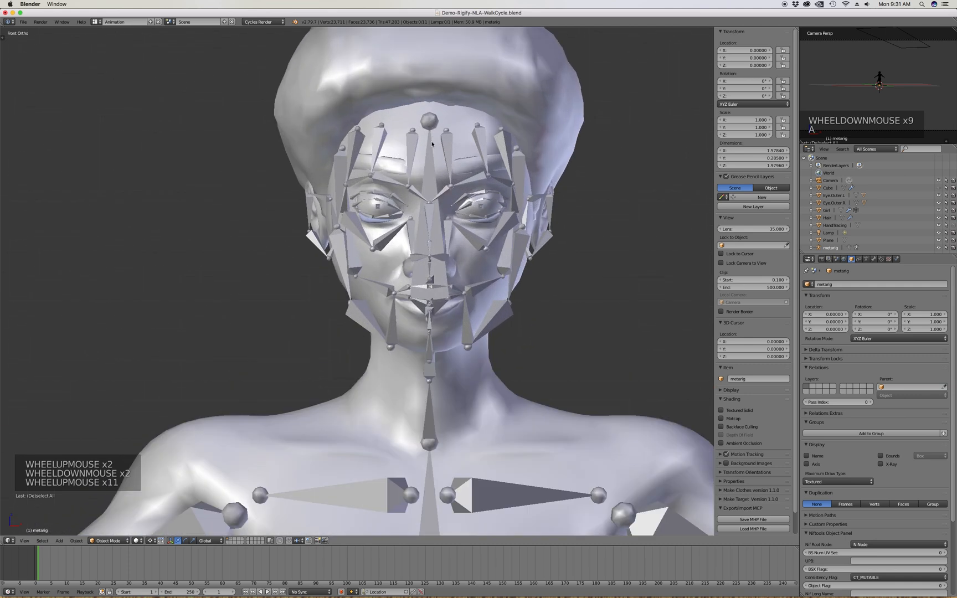
pyautogui.scroll(-2, 447, 139)
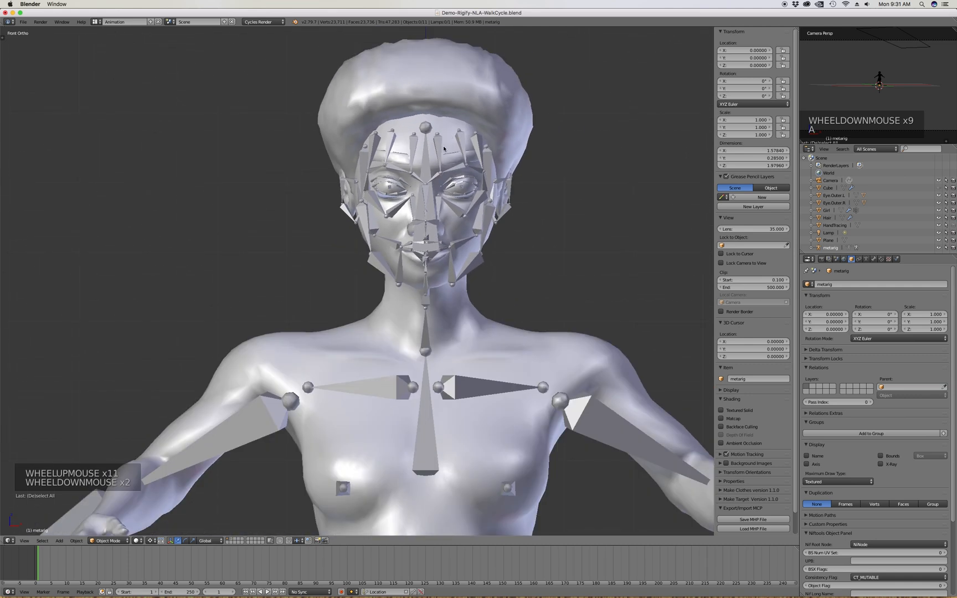
pyautogui.hotkey('ctrl', 'z')
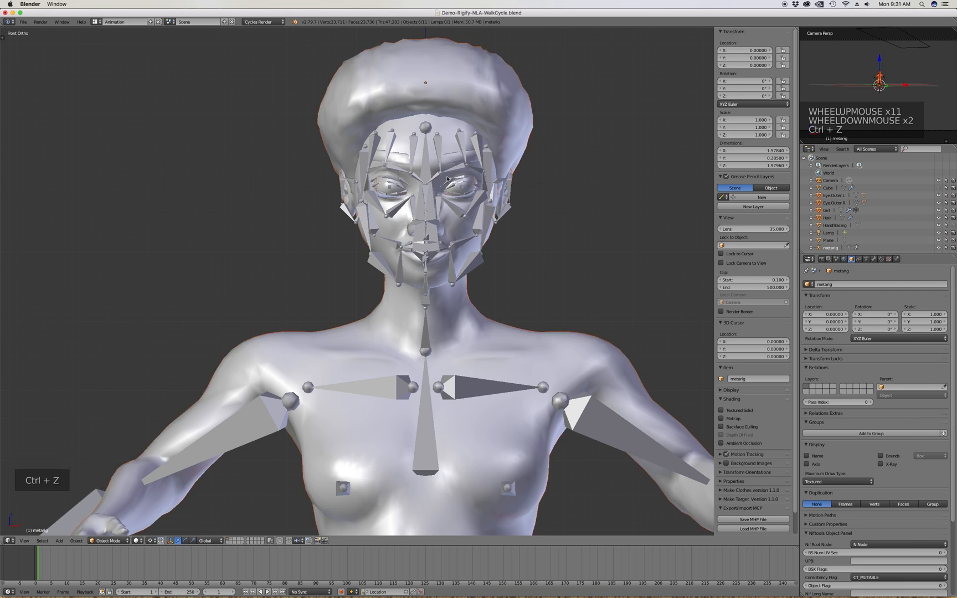
# Scale the selected character objects up by a factor of about 1.001 so the eyes fit the metarig's eye bones
pyautogui.scroll(5, 446, 176)
pyautogui.press('s')
pyautogui.press('s')
pyautogui.press('s')
pyautogui.press('s')
pyautogui.press('s')
pyautogui.press('s')
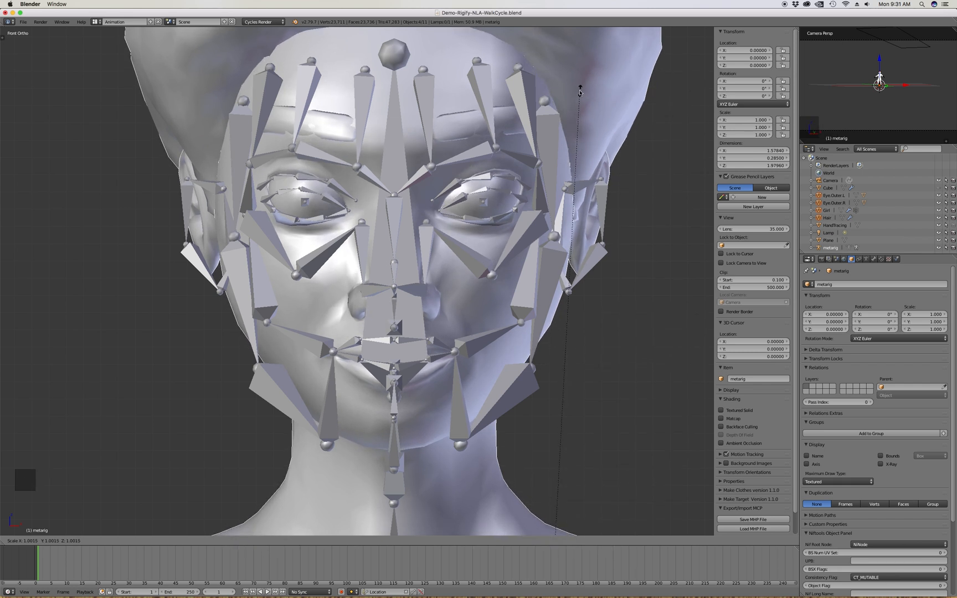
pyautogui.click(579, 92)
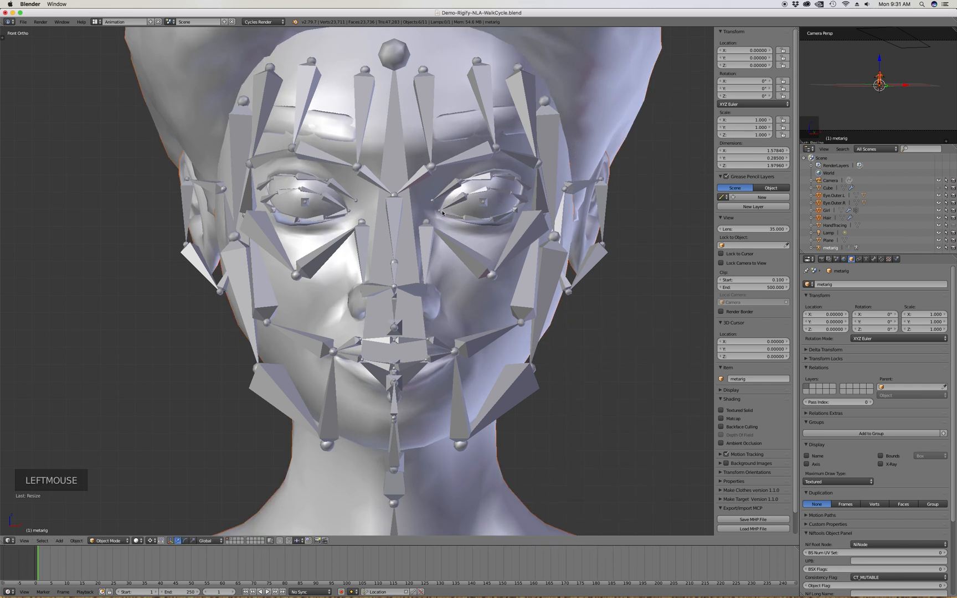
# Select the metarig and turn on its X-Ray display so its bones are drawn in front of the body
pyautogui.scroll(-11, 445, 212)
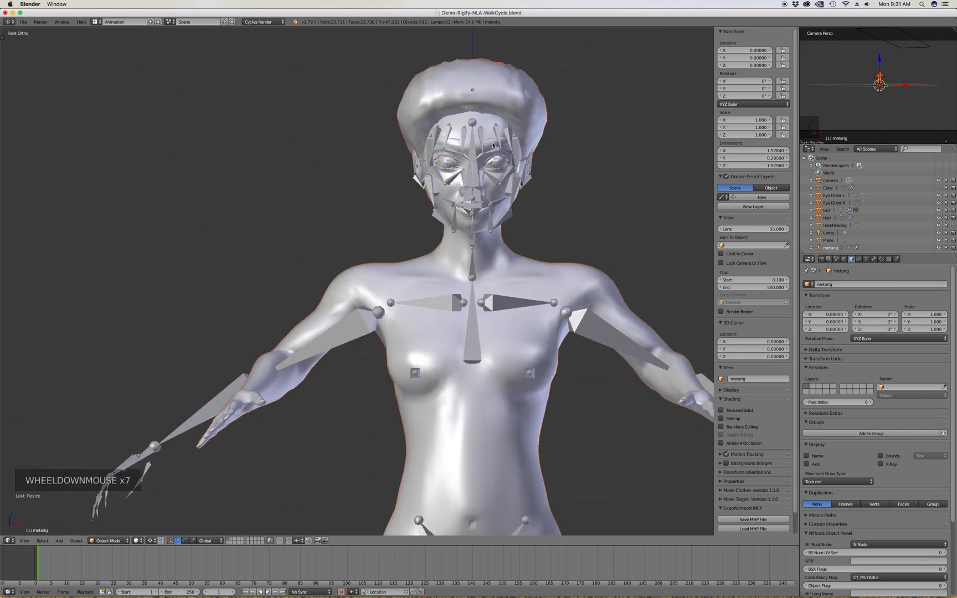
pyautogui.scroll(-1, 487, 141)
pyautogui.scroll(4, 510, 174)
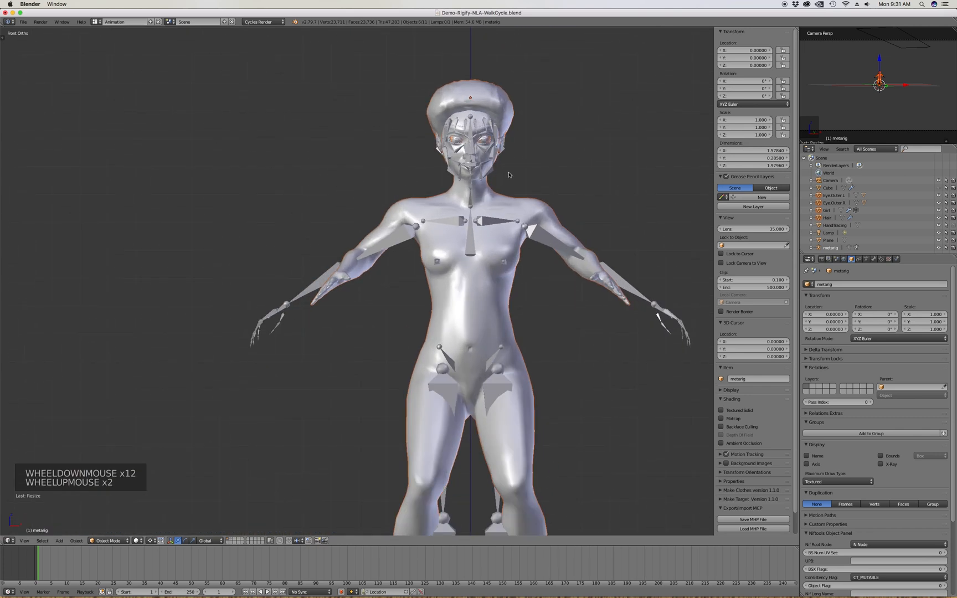
pyautogui.scroll(-4, 498, 166)
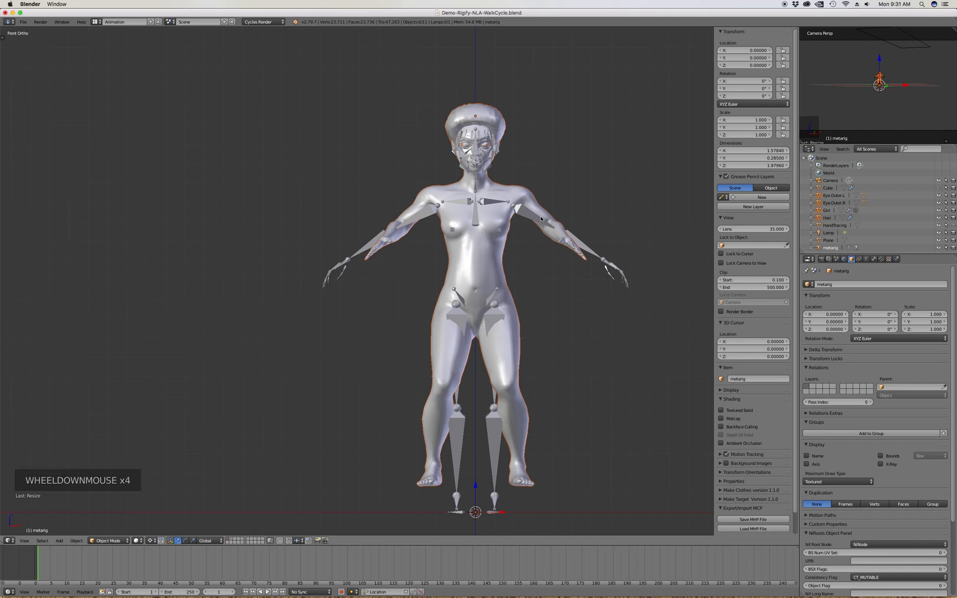
pyautogui.click(524, 214)
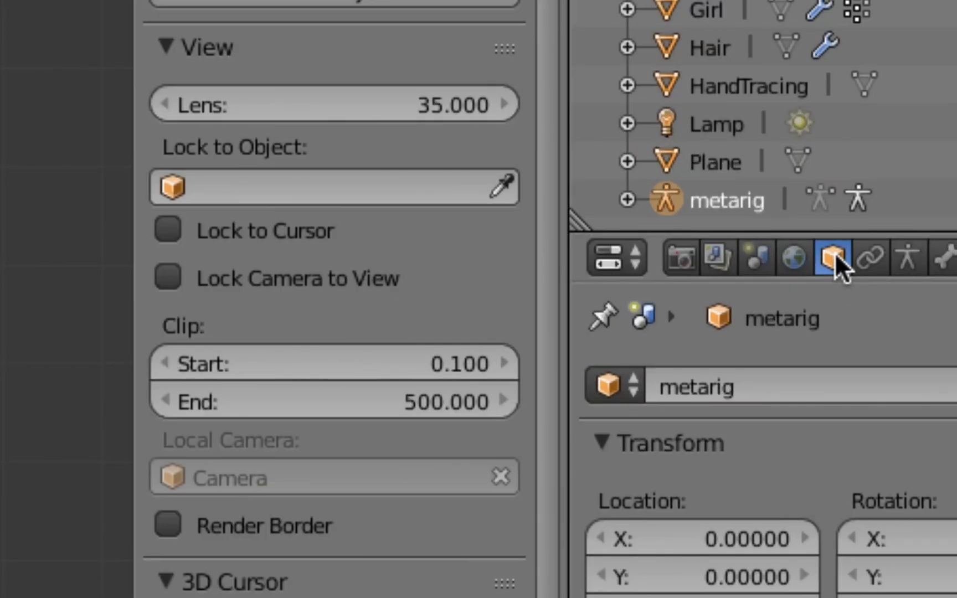
pyautogui.click(834, 257)
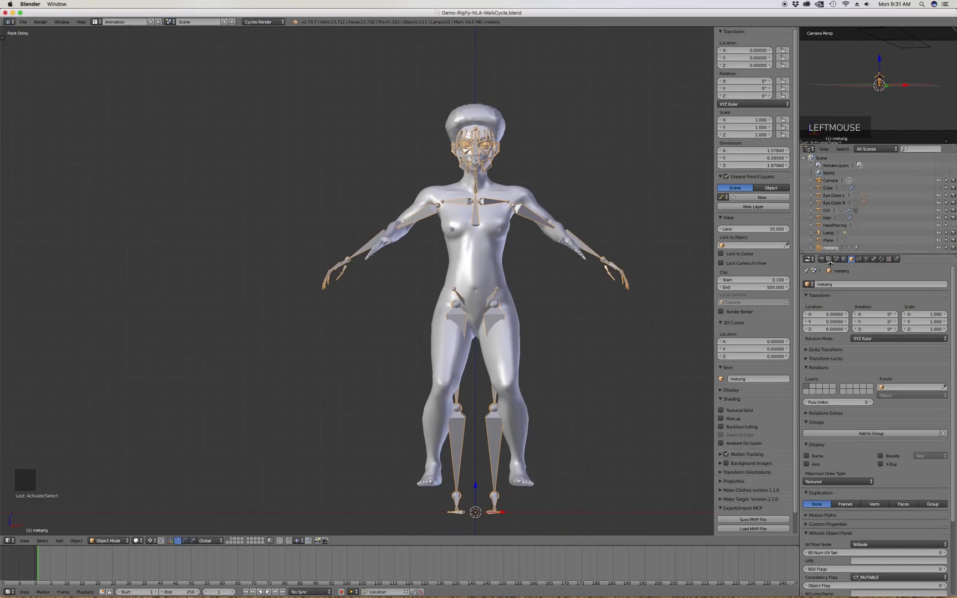
pyautogui.click(880, 464)
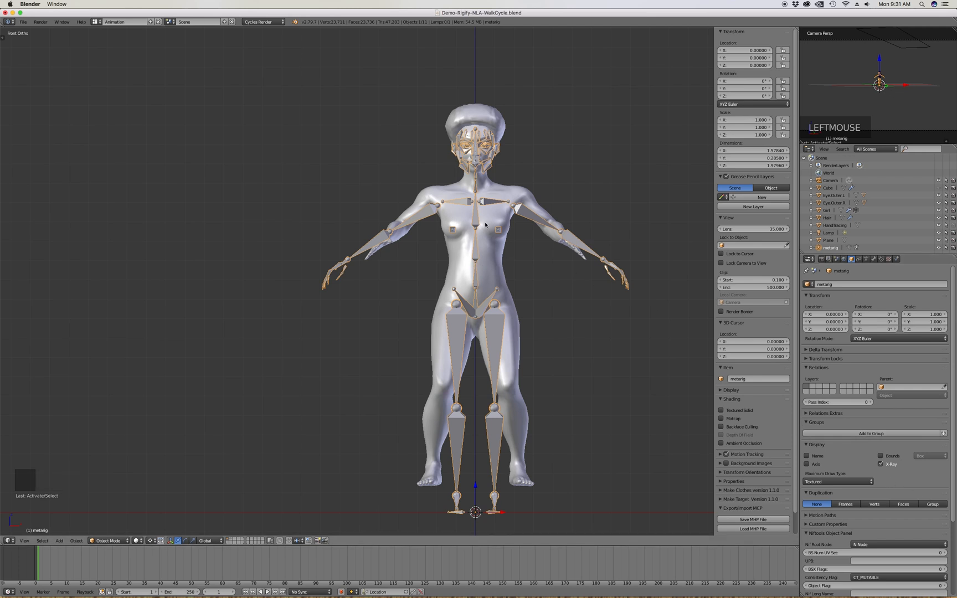
pyautogui.scroll(3, 447, 215)
pyautogui.scroll(-3, 447, 214)
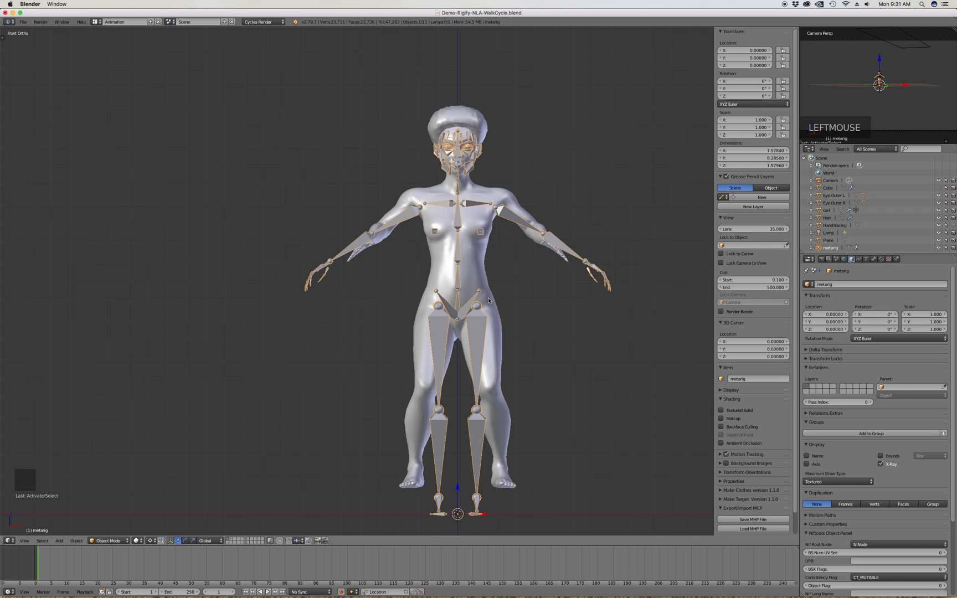
# Enter Edit Mode on the metarig and enable the X-Axis Mirror armature option
pyautogui.press('t')
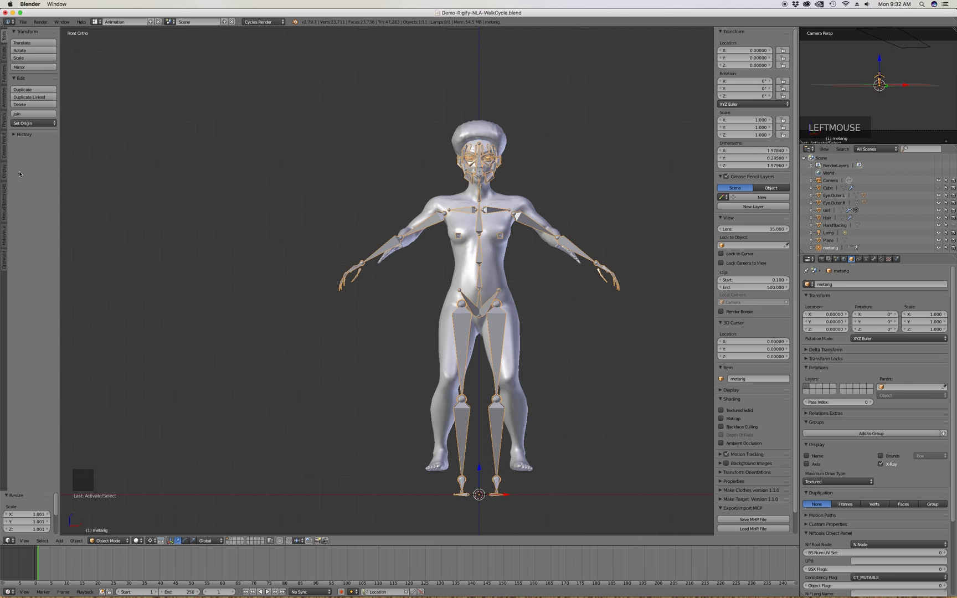
pyautogui.press('Tab')
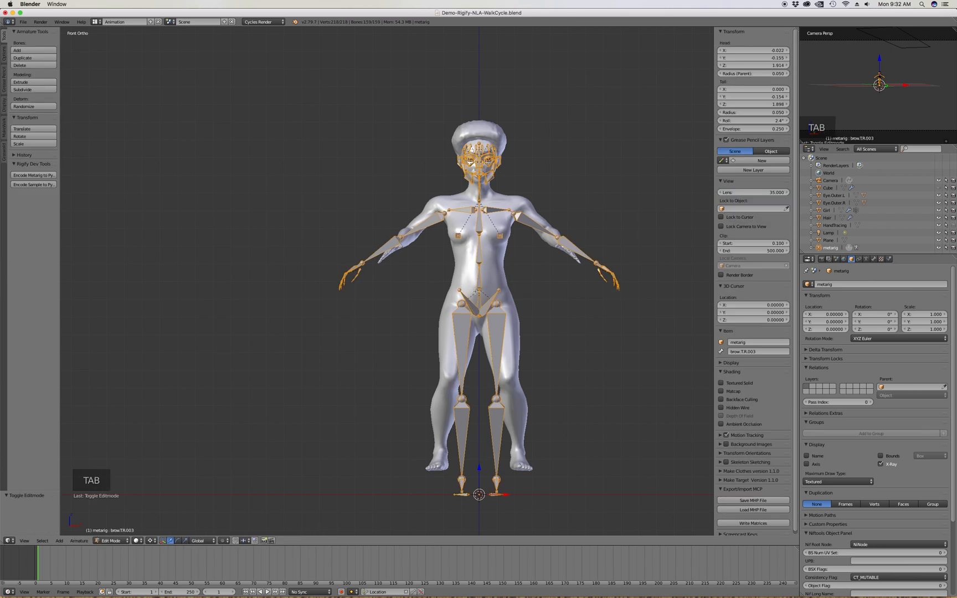
pyautogui.click(4, 53)
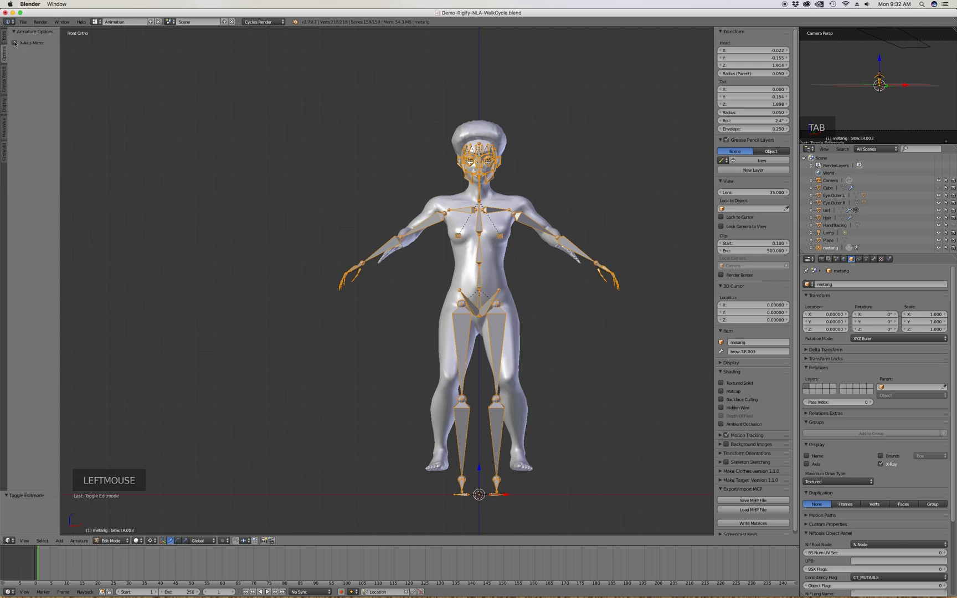
pyautogui.click(15, 44)
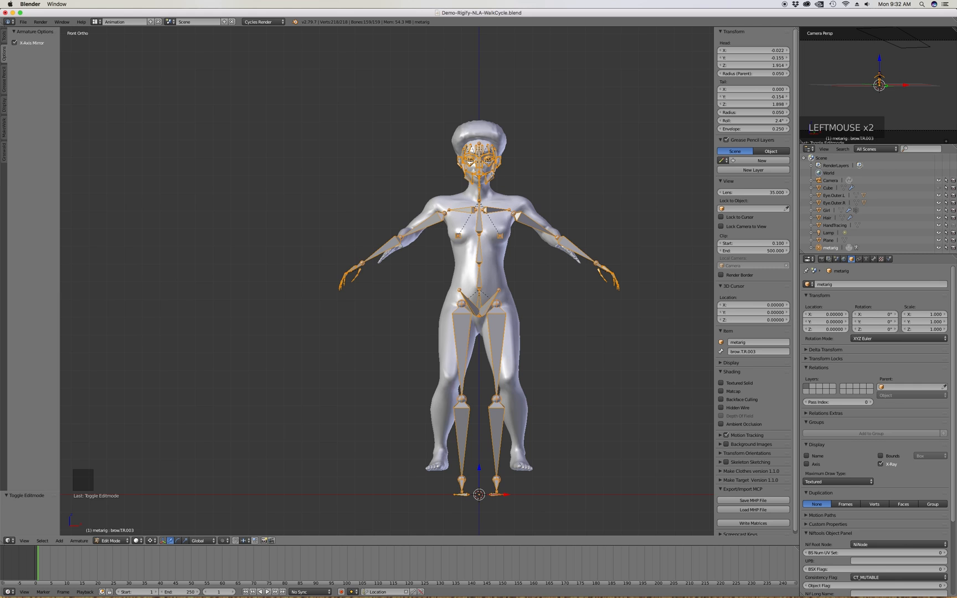
# Try moving the outer tip of the left shoulder bone to test the mirrored editing
pyautogui.click(509, 206)
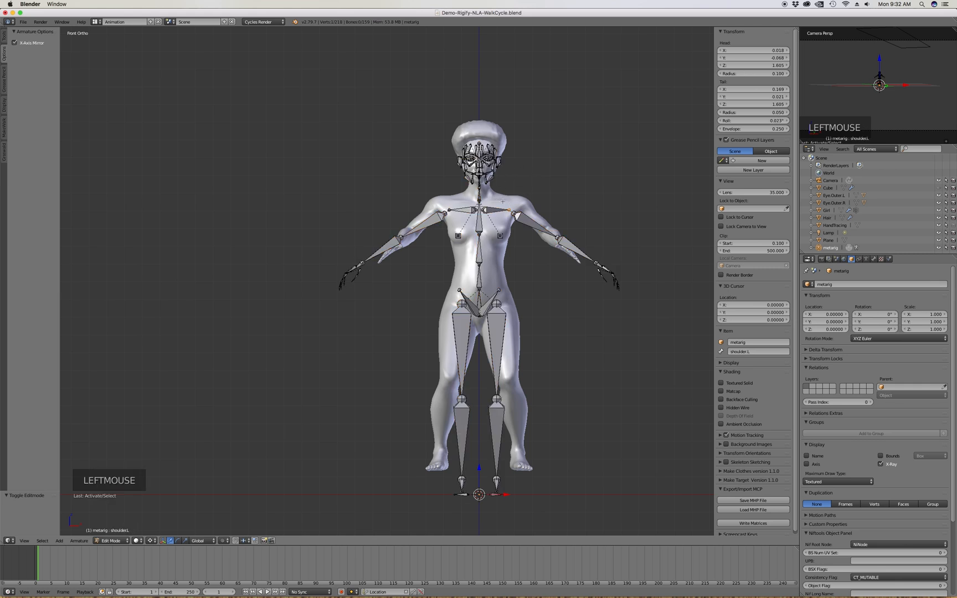
pyautogui.press('g')
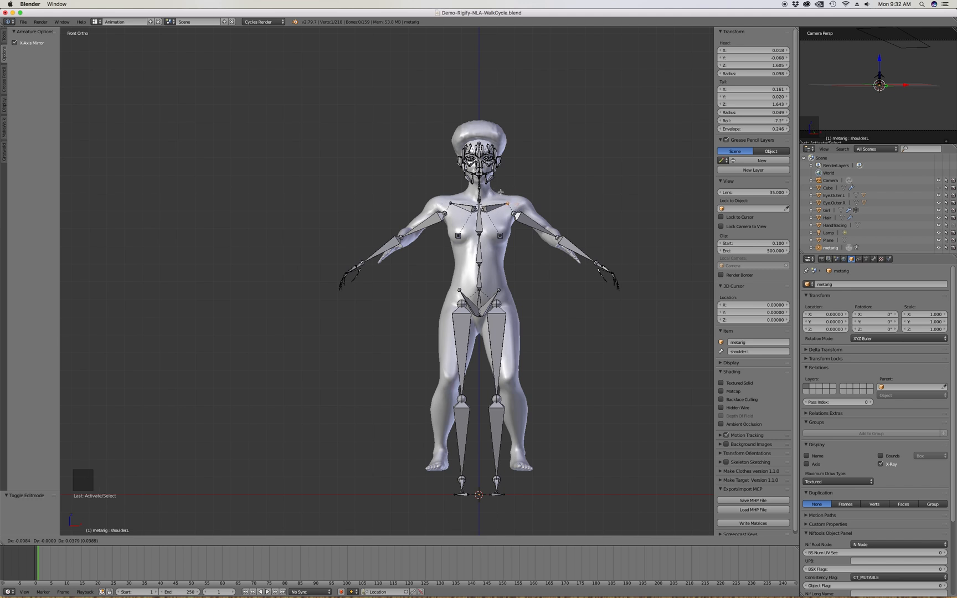
pyautogui.click(506, 203)
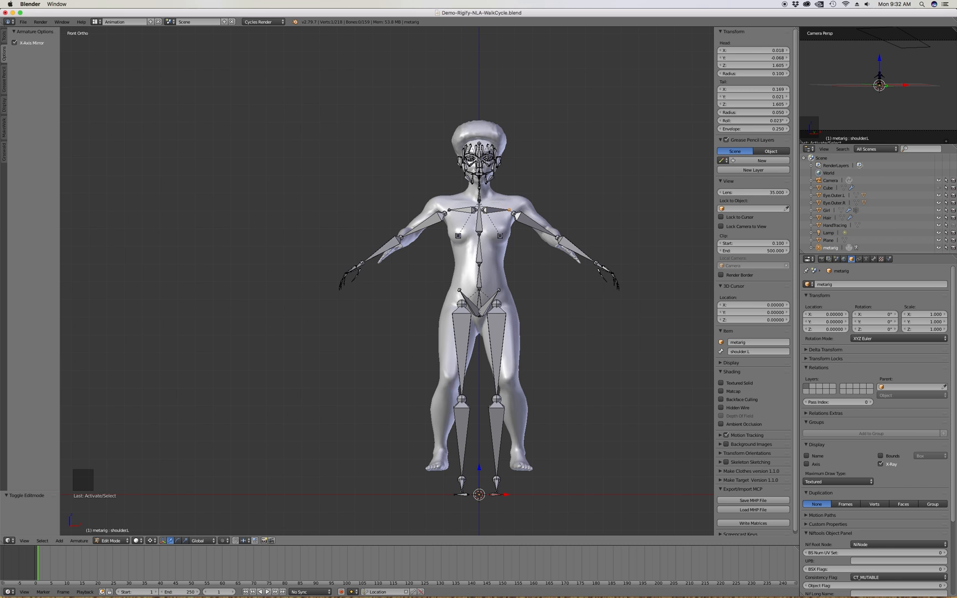
# Return to Object Mode and, in a wireframe right side view, box-select only the character's body, hair and eye objects around the head
pyautogui.click(3, 35)
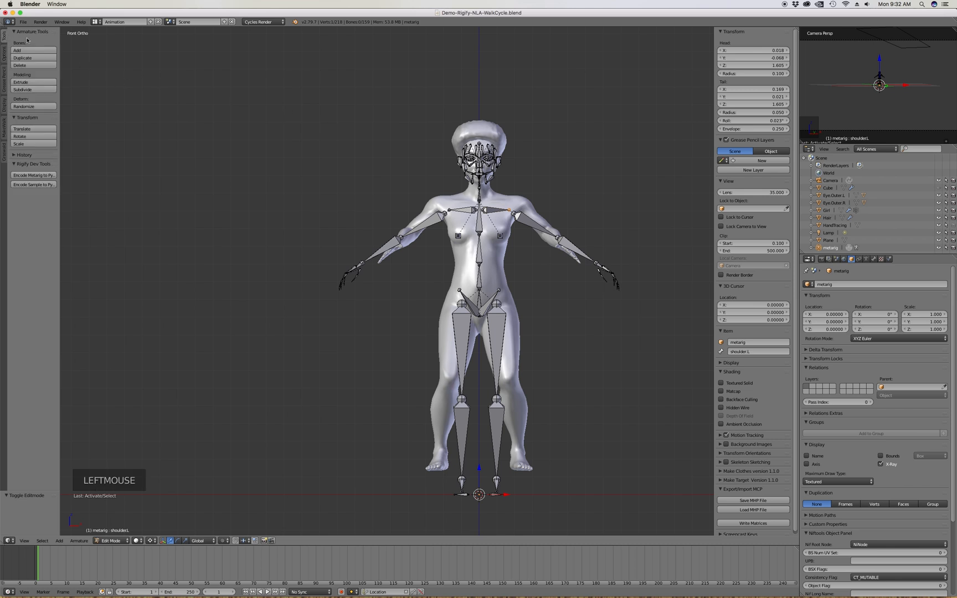
pyautogui.press('t')
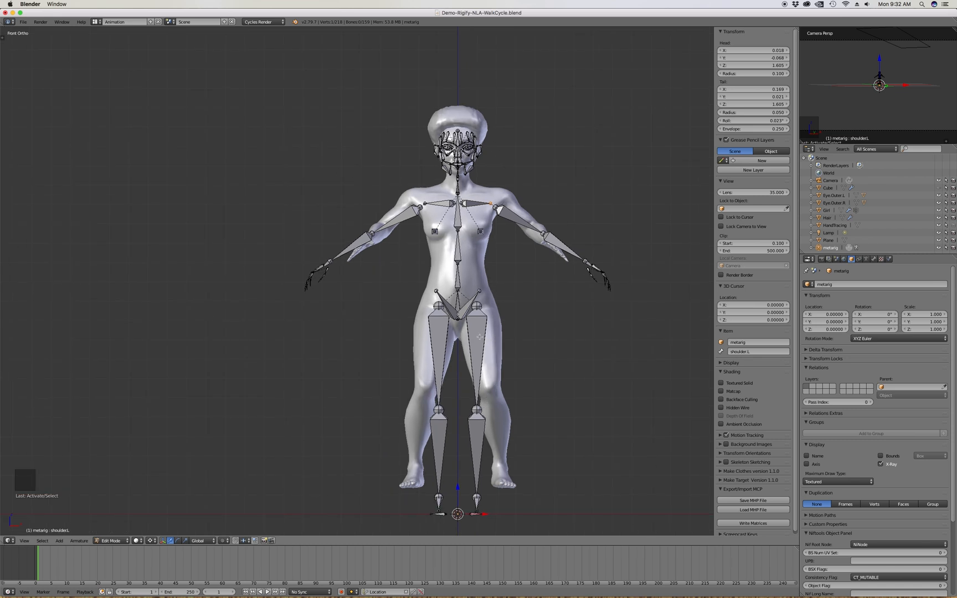
pyautogui.press('KP_3')
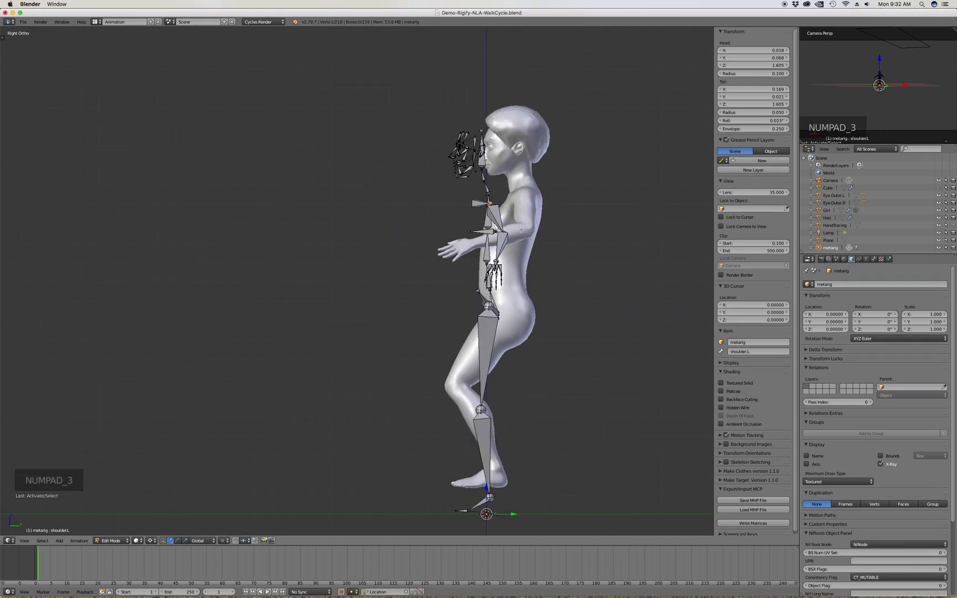
pyautogui.press('Tab')
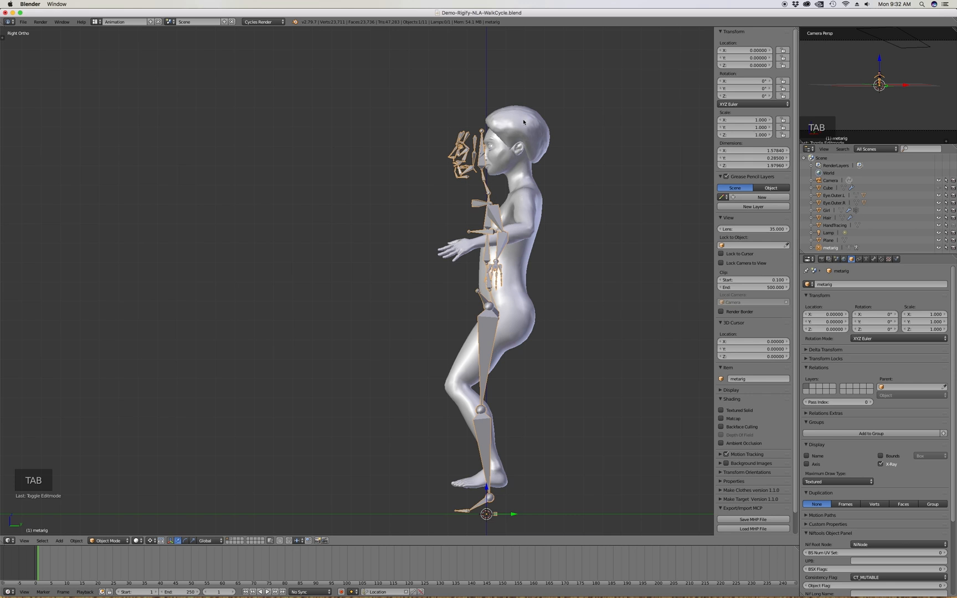
pyautogui.press('z')
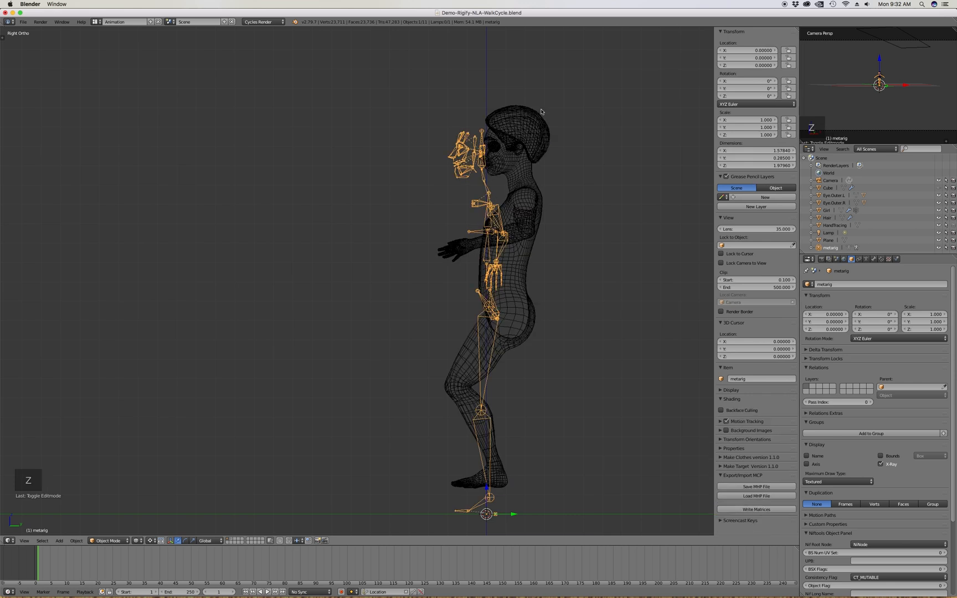
pyautogui.press('b')
pyautogui.rightClick(525, 129)
pyautogui.press('a')
pyautogui.press('b')
pyautogui.moveTo(557, 88); pyautogui.dragTo(489, 154)
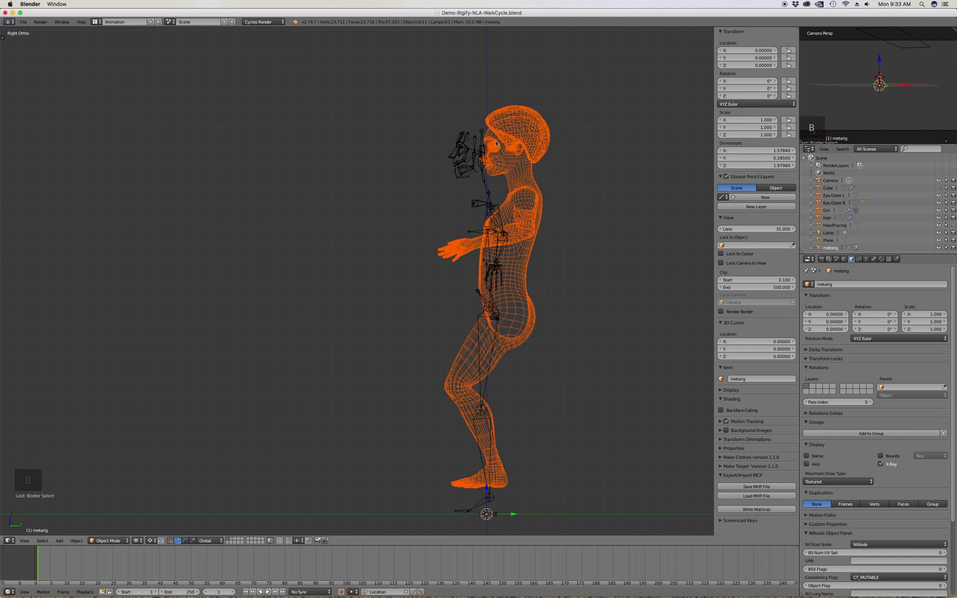
# Move the selected character objects forward along the Y axis until the face lines up with the metarig's face bones, and restore solid shading
pyautogui.scroll(6, 558, 139)
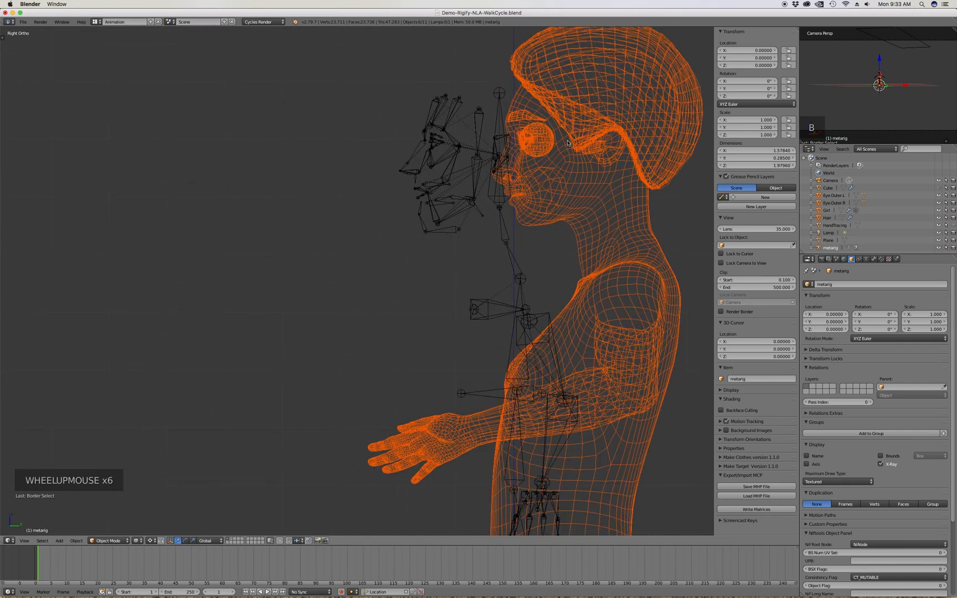
pyautogui.press('g')
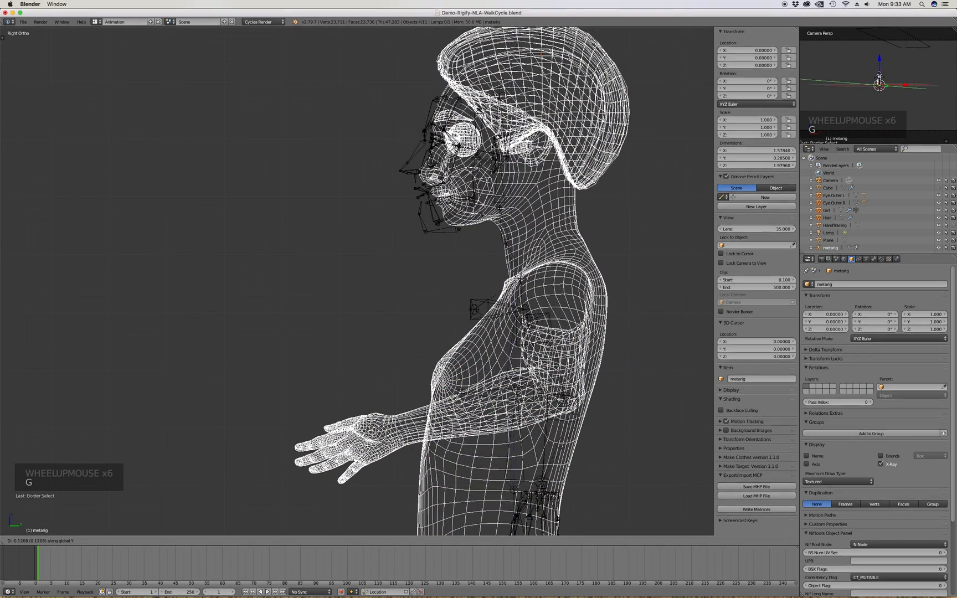
pyautogui.click(459, 143)
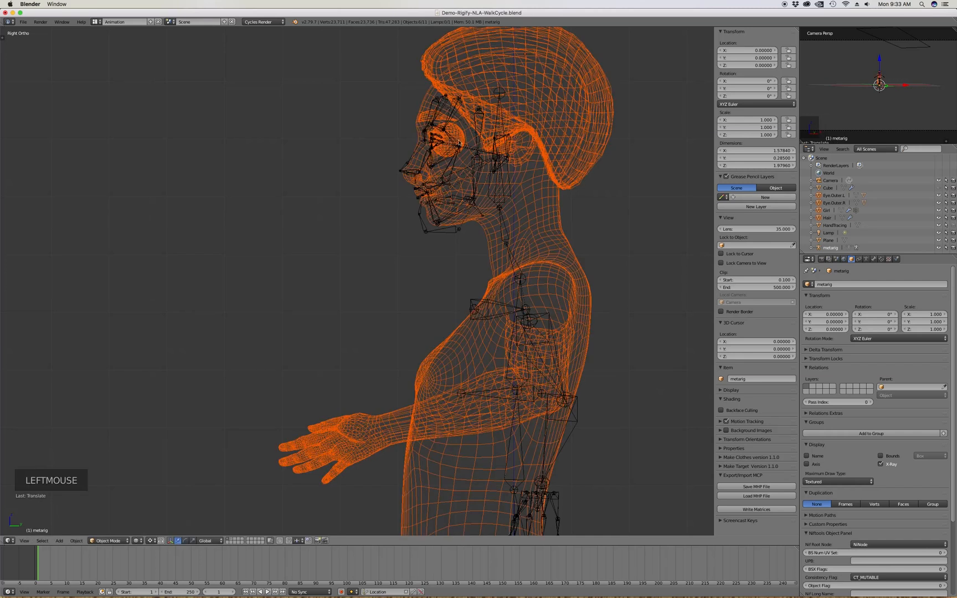
pyautogui.press('z')
pyautogui.scroll(12, 456, 138)
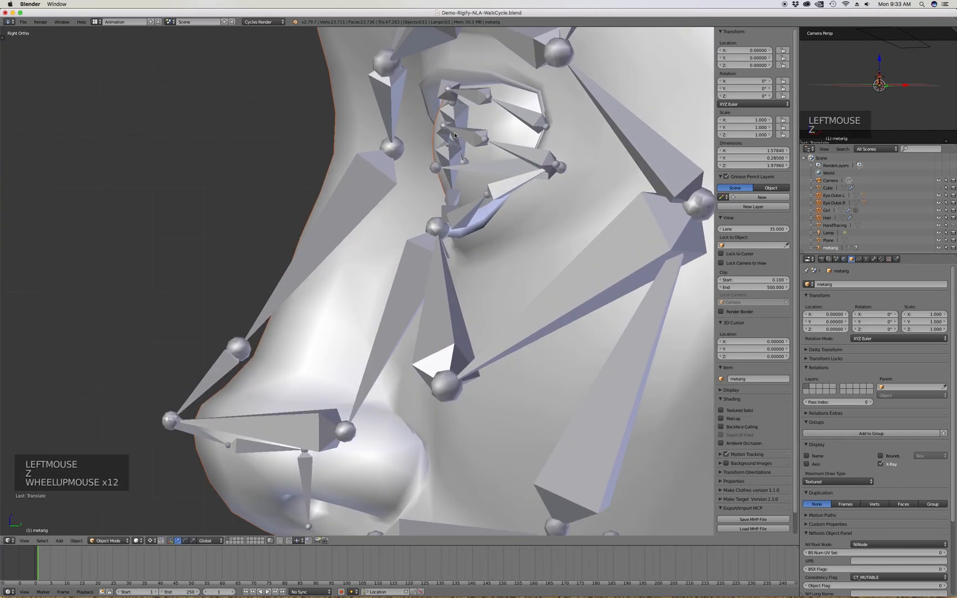
pyautogui.scroll(-18, 455, 135)
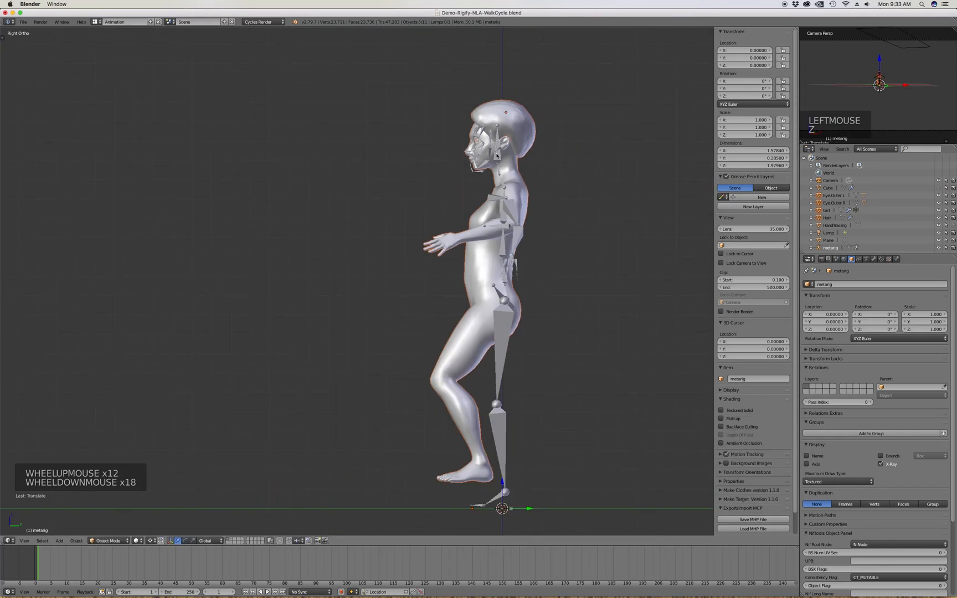
pyautogui.scroll(2, 501, 166)
pyautogui.scroll(-1, 504, 174)
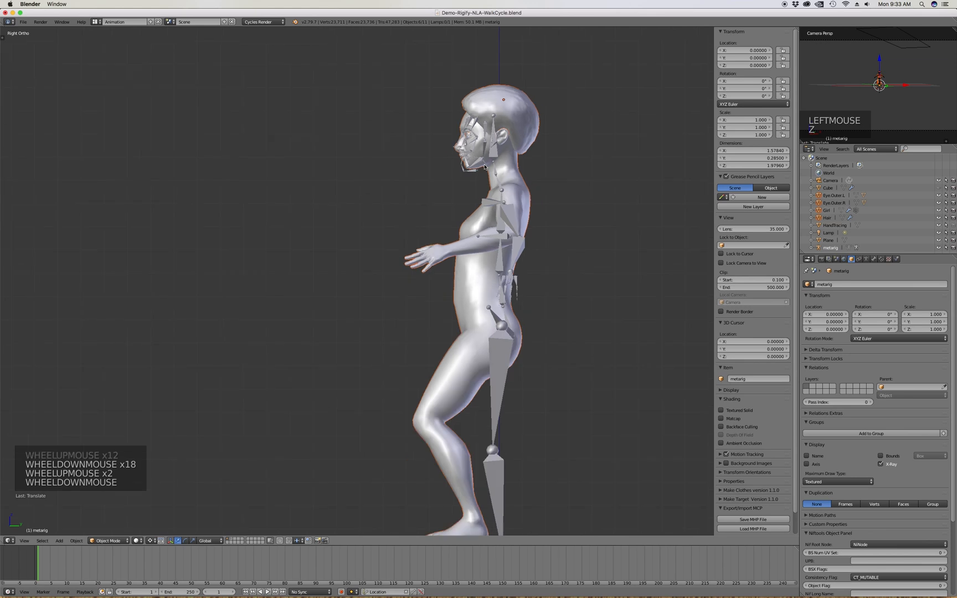
# Select the metarig, enter Edit Mode and select the hip joint at the top of the left thigh bone
pyautogui.click(505, 332)
pyautogui.click(510, 343)
pyautogui.press('Tab')
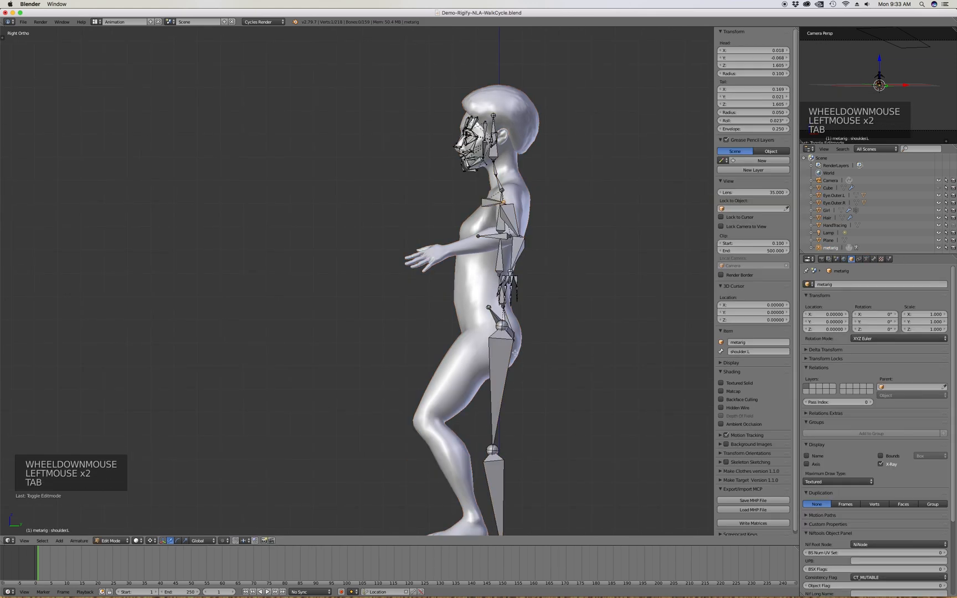
pyautogui.click(504, 324)
# Move the joint between the left thigh and shin bones into the character's bent knee, at about Y -0.322, Z 0.674
pyautogui.scroll(-3, 508, 299)
pyautogui.scroll(2, 491, 366)
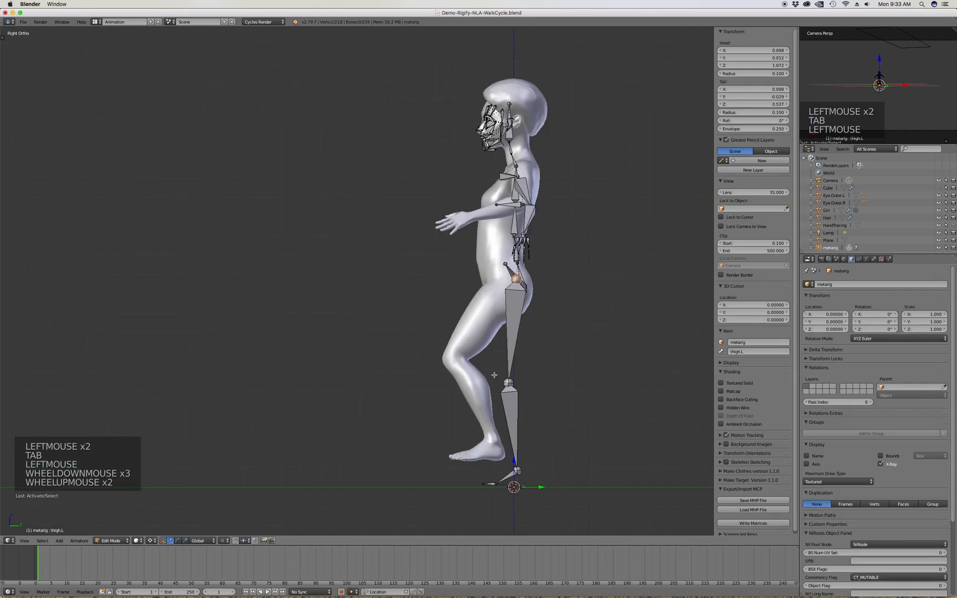
pyautogui.scroll(2, 494, 375)
pyautogui.scroll(-3, 515, 344)
pyautogui.scroll(1, 537, 319)
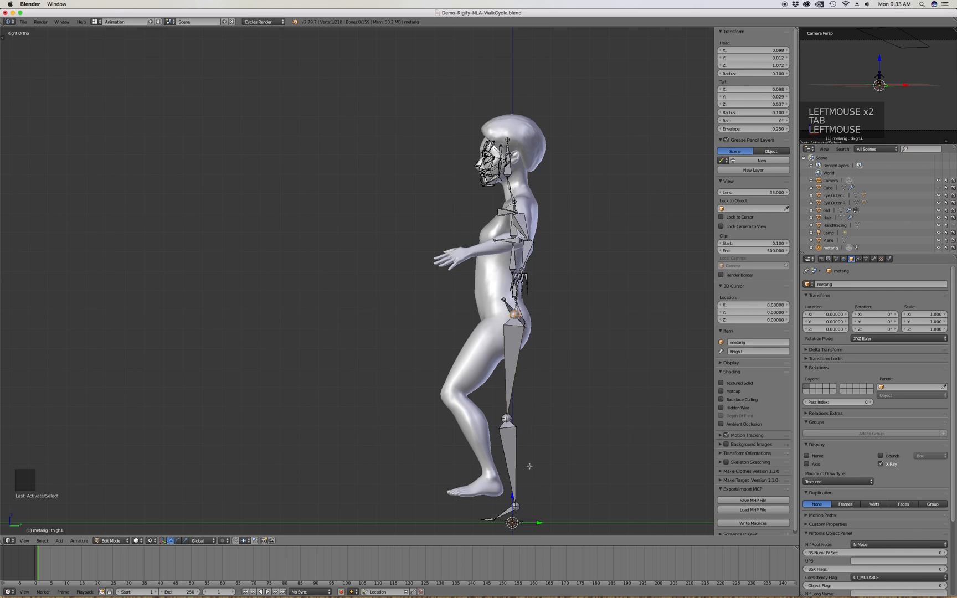
pyautogui.click(506, 418)
pyautogui.press('g')
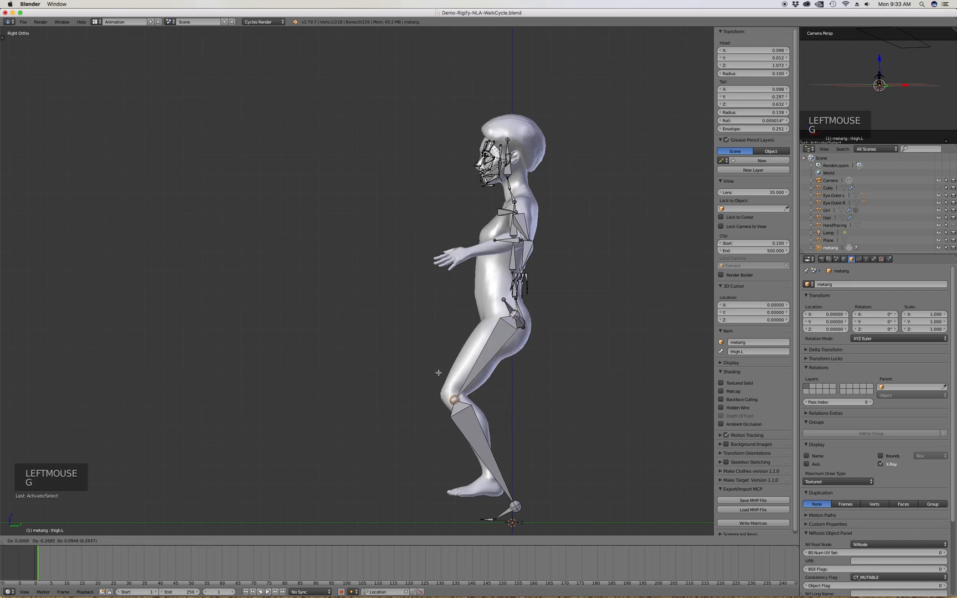
pyautogui.click(435, 366)
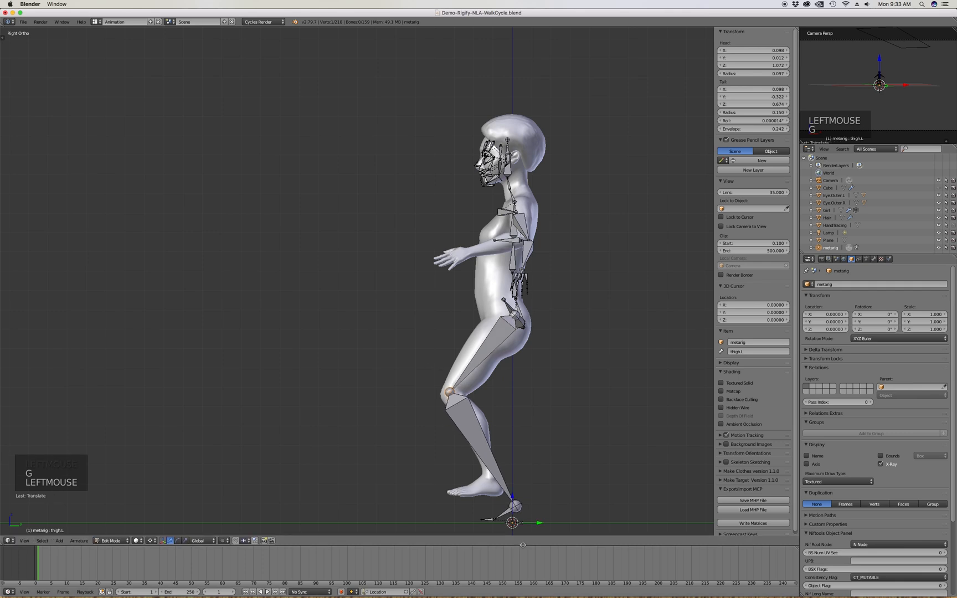
# Move the joint between the left shin and foot bones into the character's ankle, at about Y -0.116, Z 0.247
pyautogui.click(516, 505)
pyautogui.click(516, 505)
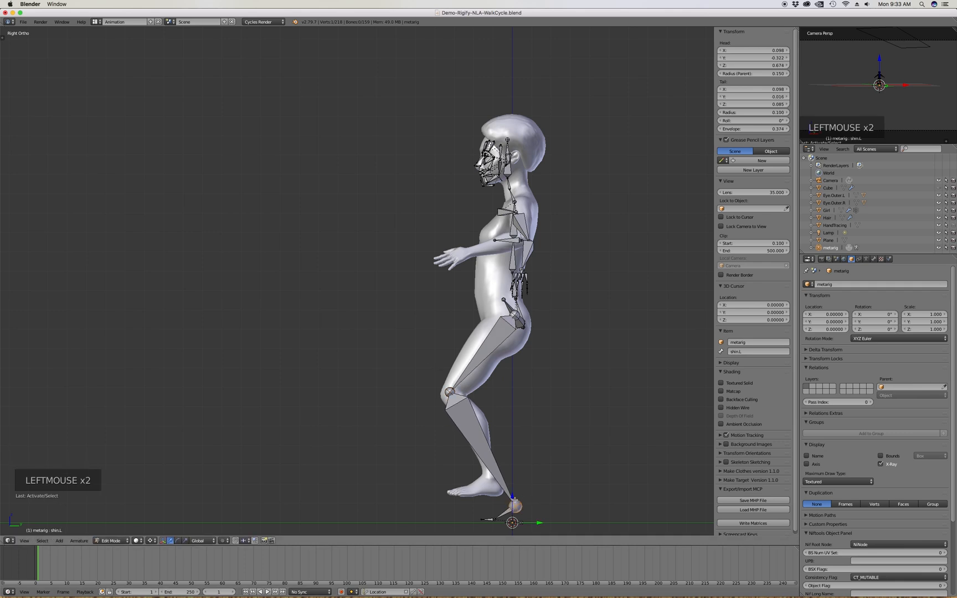
pyautogui.scroll(8, 515, 505)
pyautogui.scroll(-3, 554, 463)
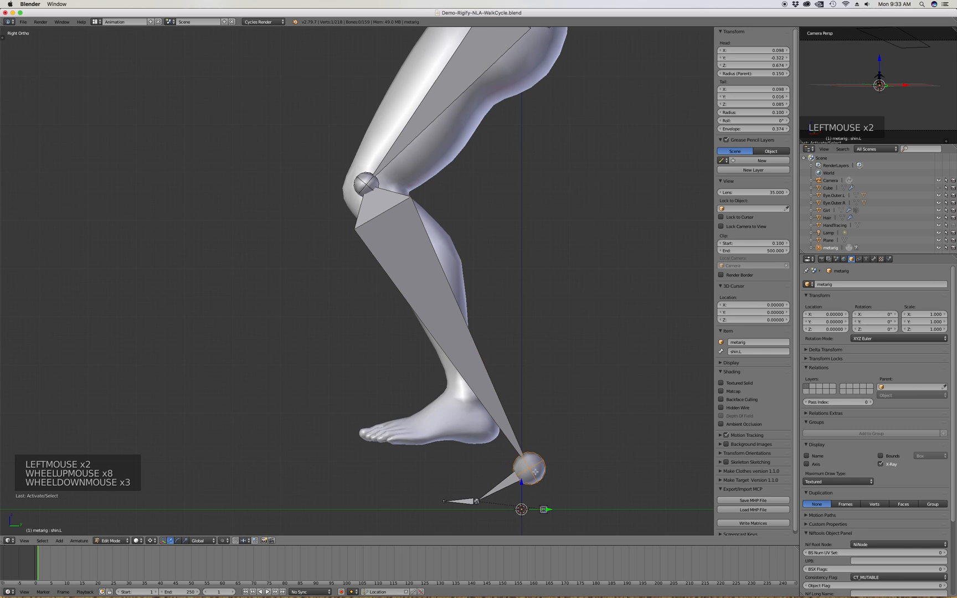
pyautogui.press('g')
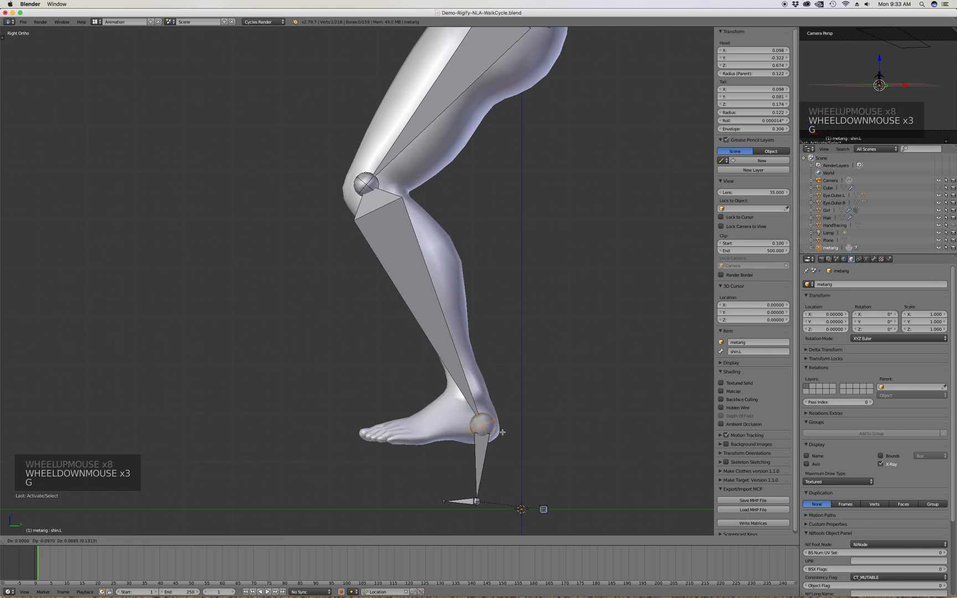
pyautogui.click(489, 400)
# Place the joint between the left foot and toe bones in the forefoot and the toe bone's end at the toe tips, about Y -0.332, Z 0.159
pyautogui.click(477, 501)
pyautogui.press('g')
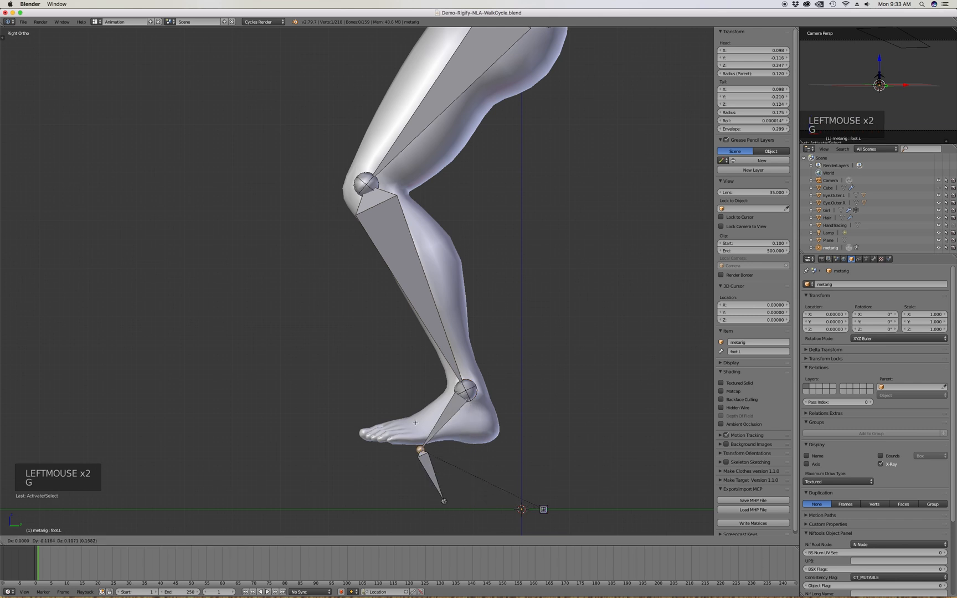
pyautogui.click(443, 502)
pyautogui.press('g')
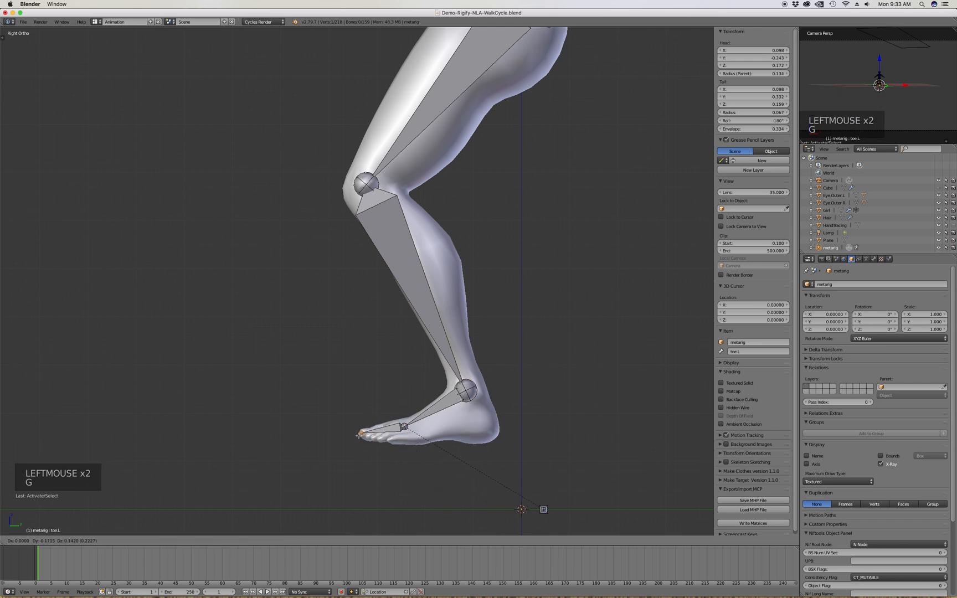
pyautogui.click(360, 435)
# Refine the joint between the left foot and toe bones within the ball of the foot, to about Y -0.247, Z 0.173
pyautogui.scroll(5, 403, 425)
pyautogui.click(402, 426)
pyautogui.press('g')
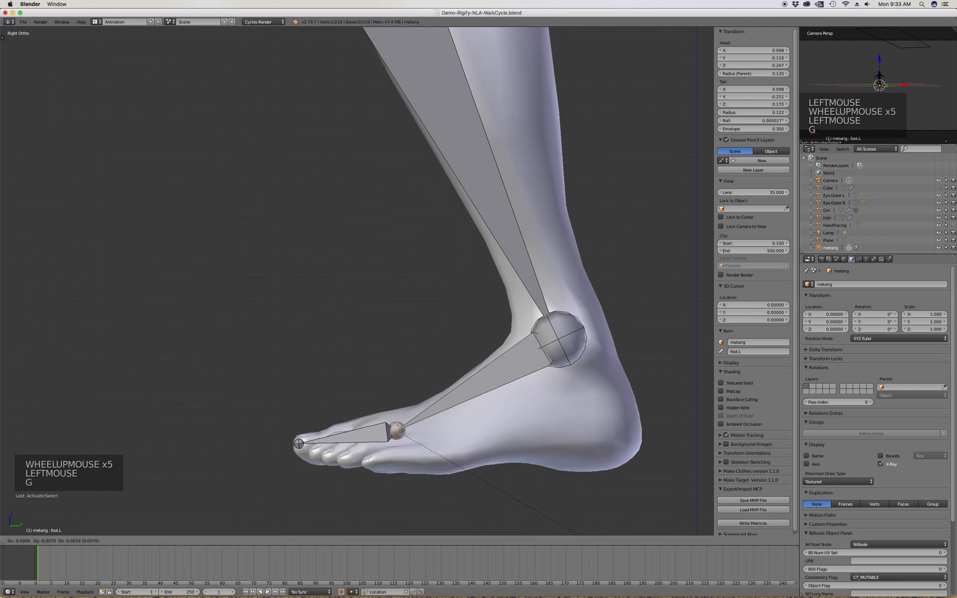
pyautogui.click(396, 429)
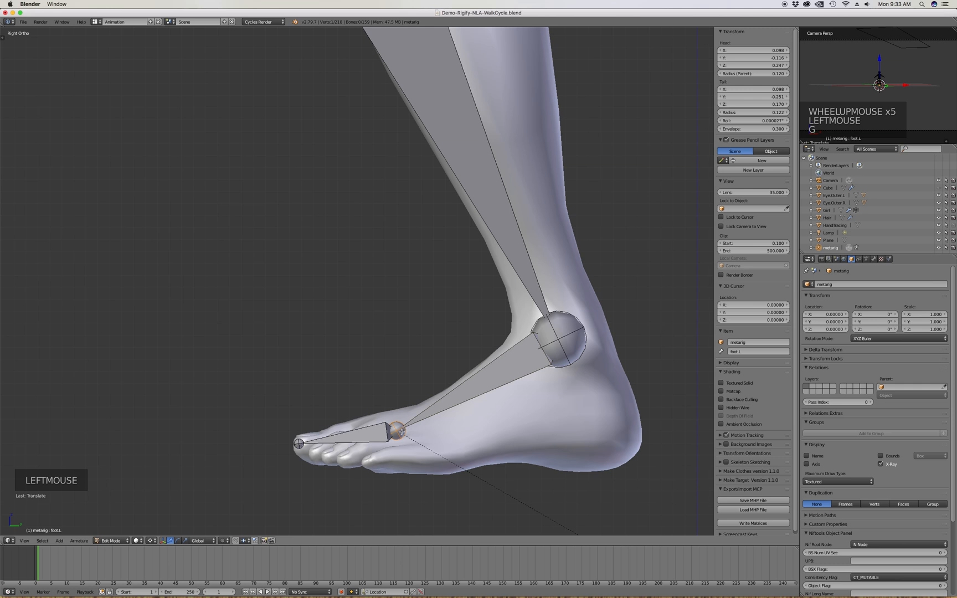
pyautogui.press('g')
pyautogui.click(468, 399)
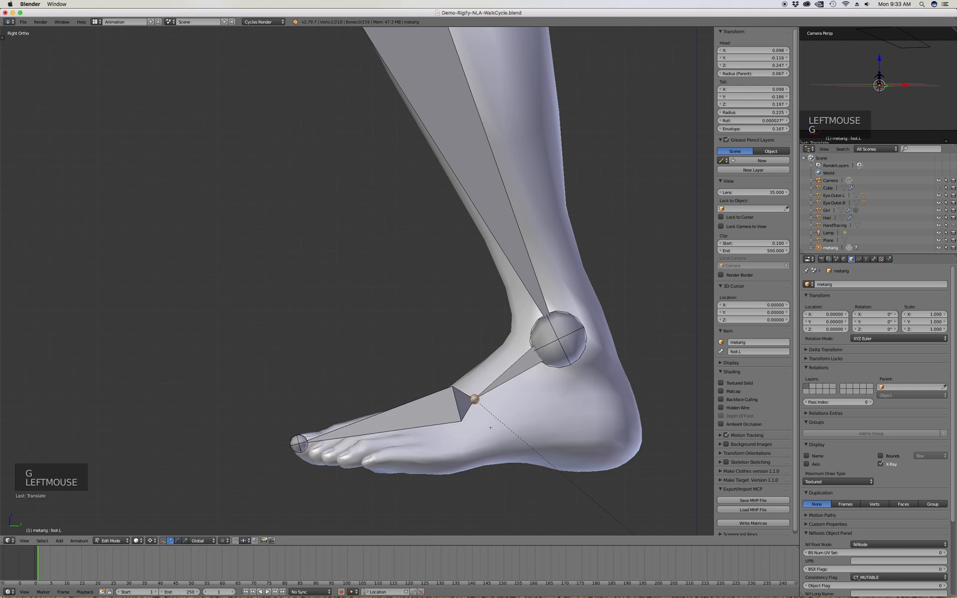
pyautogui.press('g')
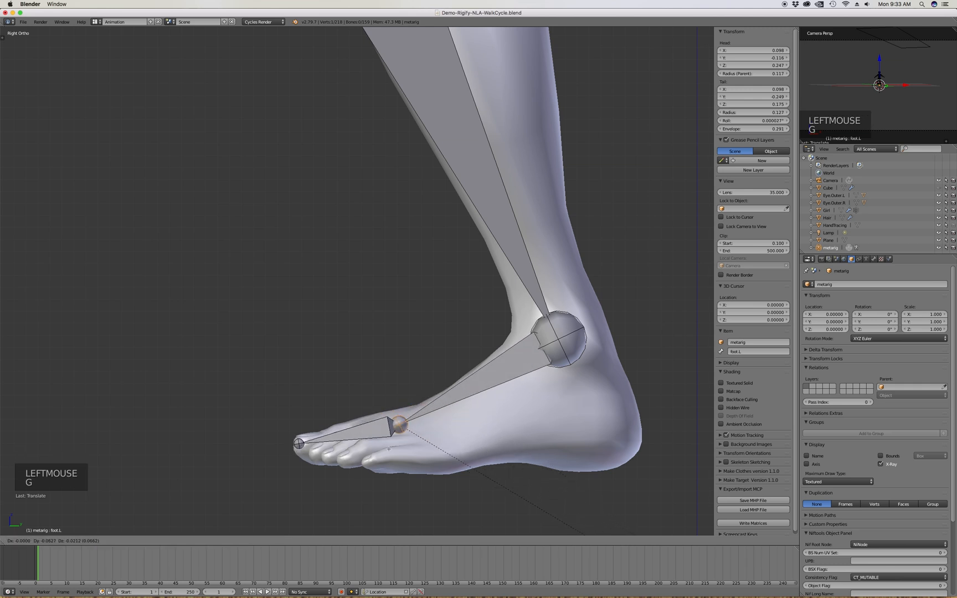
pyautogui.click(391, 450)
# Move the whole left heel bone up to the sole of the foot, at about Y -0.167, Z 0.139, and check both feet
pyautogui.scroll(-4, 435, 356)
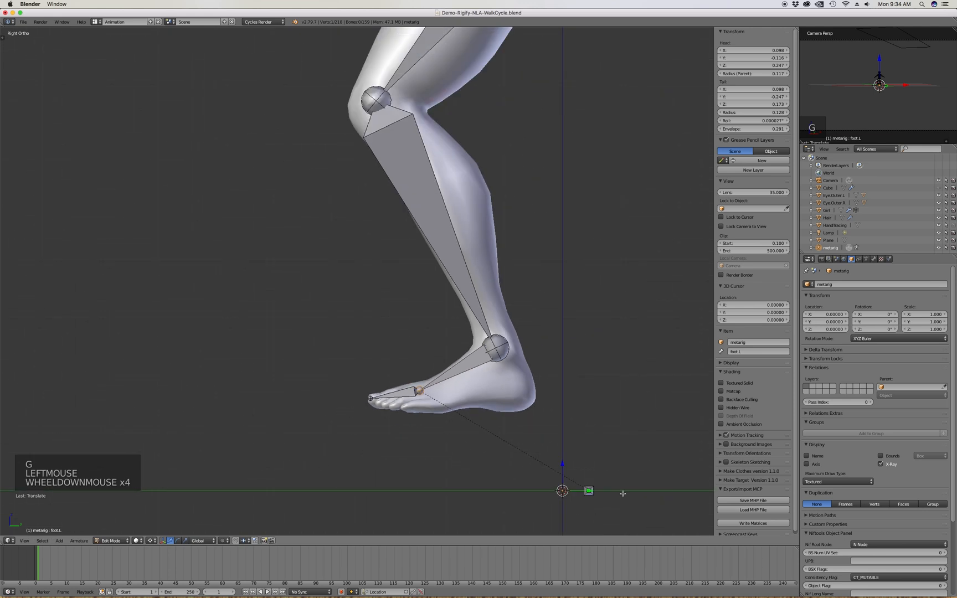
pyautogui.click(589, 491)
pyautogui.press('g')
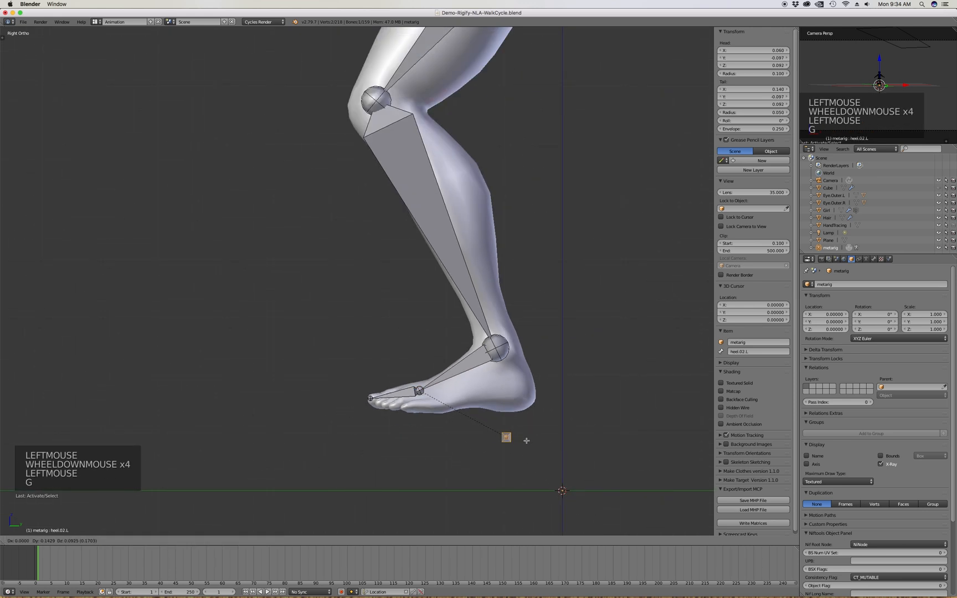
pyautogui.click(495, 418)
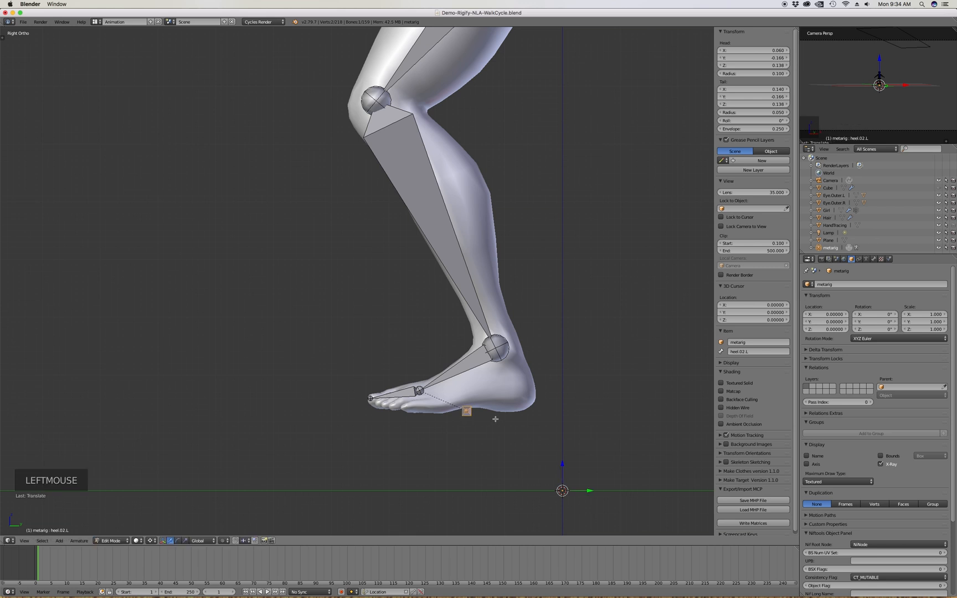
pyautogui.scroll(2, 468, 412)
pyautogui.press('g')
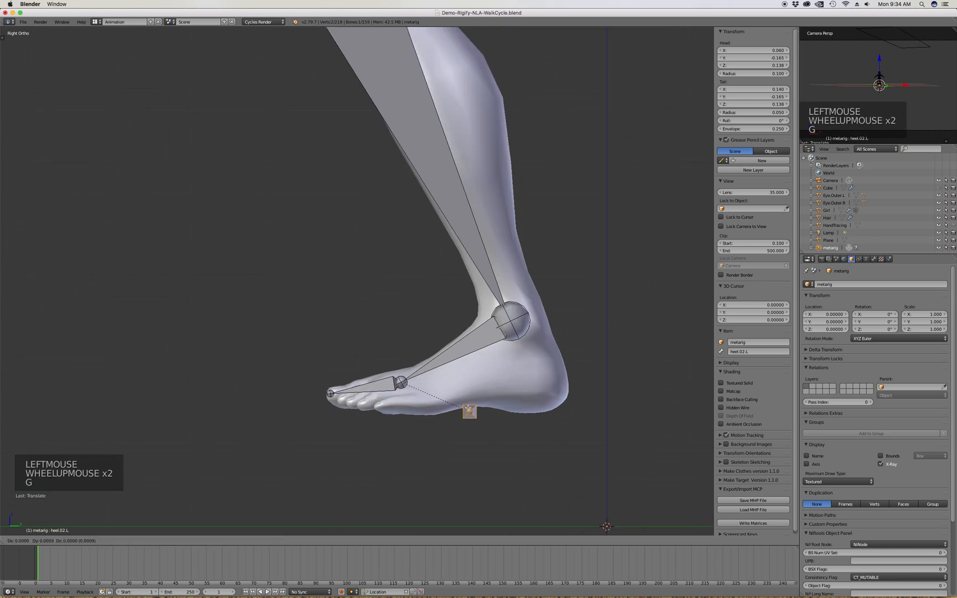
pyautogui.click(496, 435)
pyautogui.scroll(-4, 497, 435)
pyautogui.scroll(2, 496, 435)
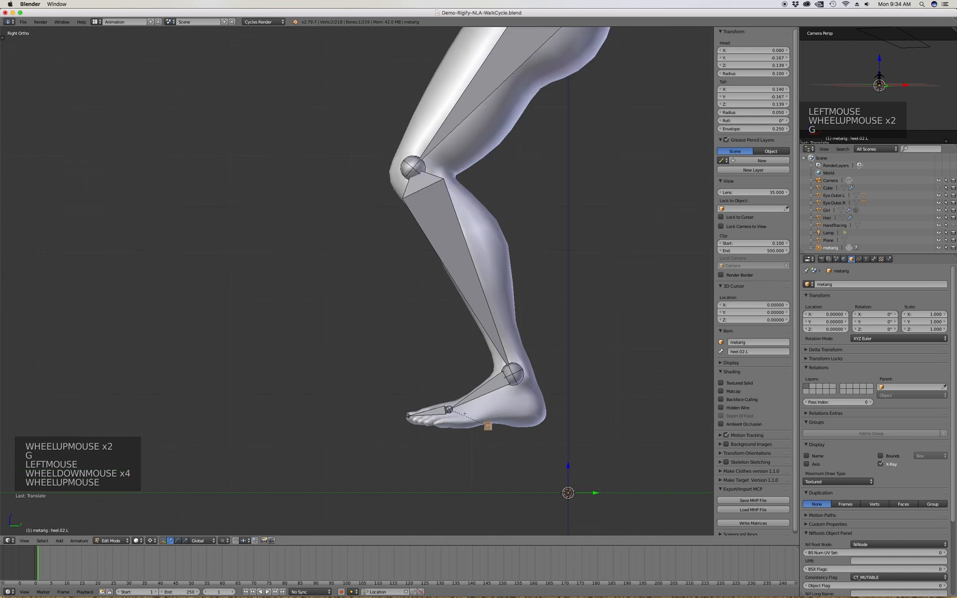
pyautogui.moveTo(496, 434); pyautogui.dragTo(445, 431, button='middle')
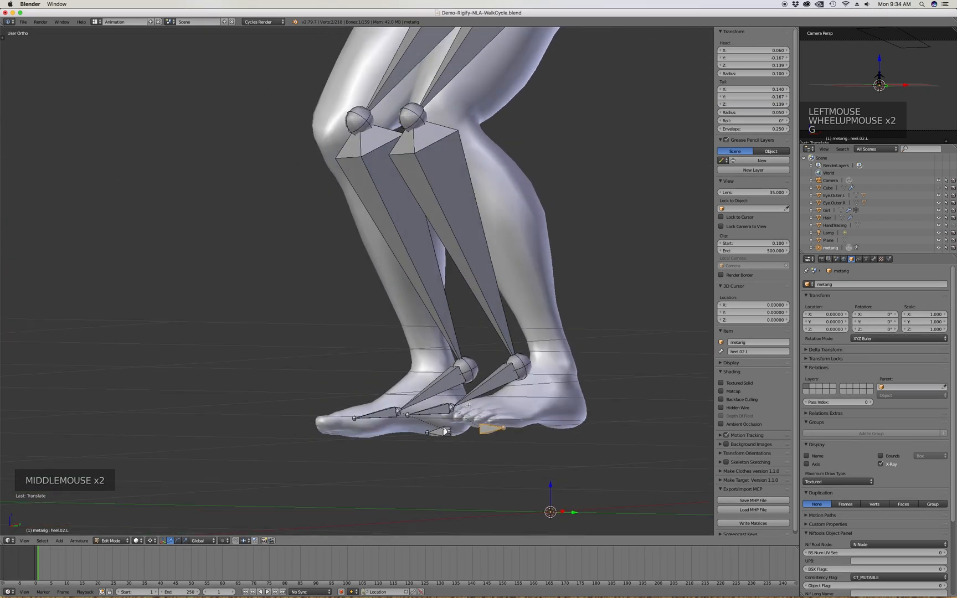
pyautogui.press('KP_3')
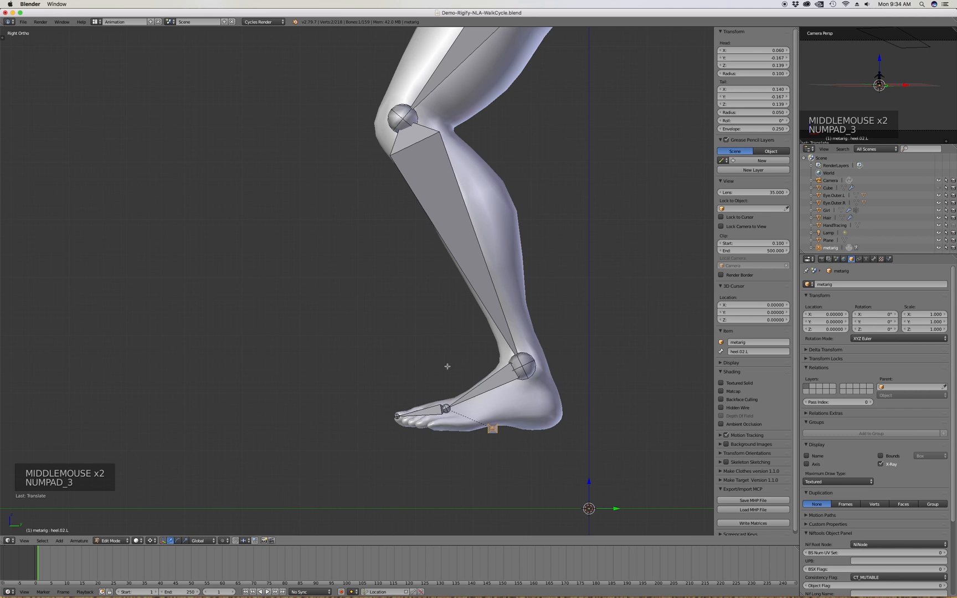
# In front view, move the left knee joint outward along the X axis into the knee, to about X 0.161
pyautogui.scroll(-2, 396, 450)
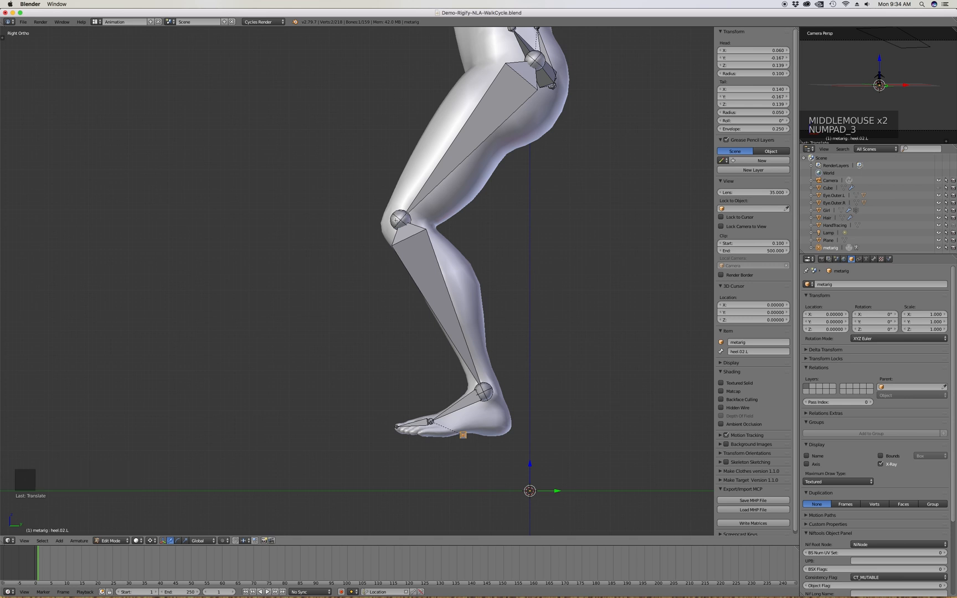
pyautogui.scroll(-1, 422, 291)
pyautogui.scroll(1, 415, 281)
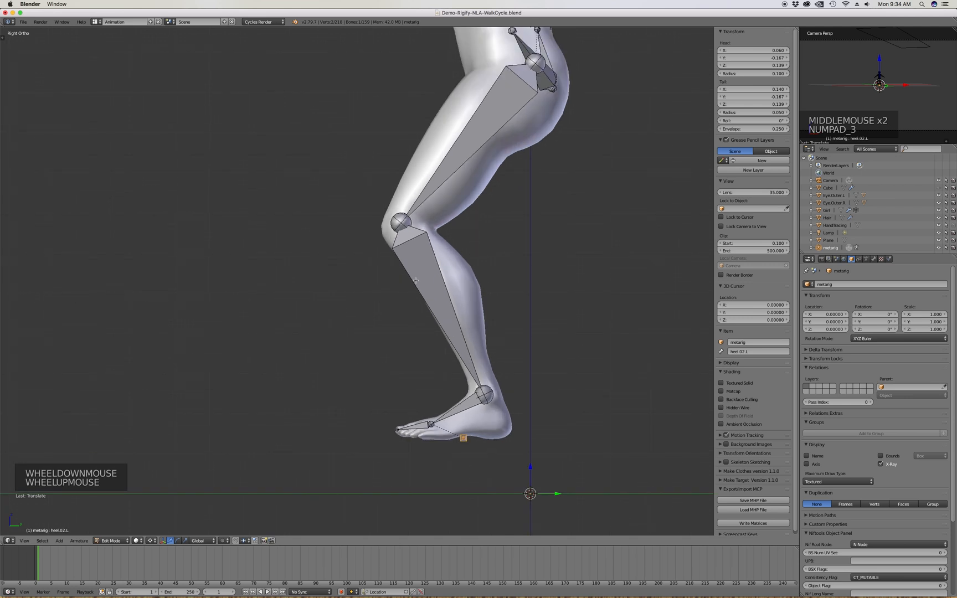
pyautogui.press('KP_1')
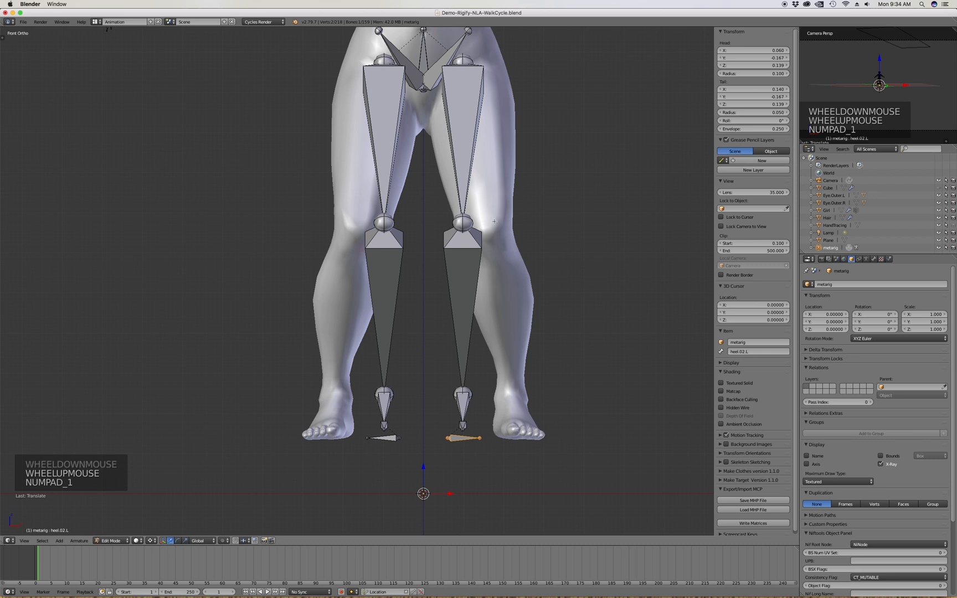
pyautogui.click(478, 200)
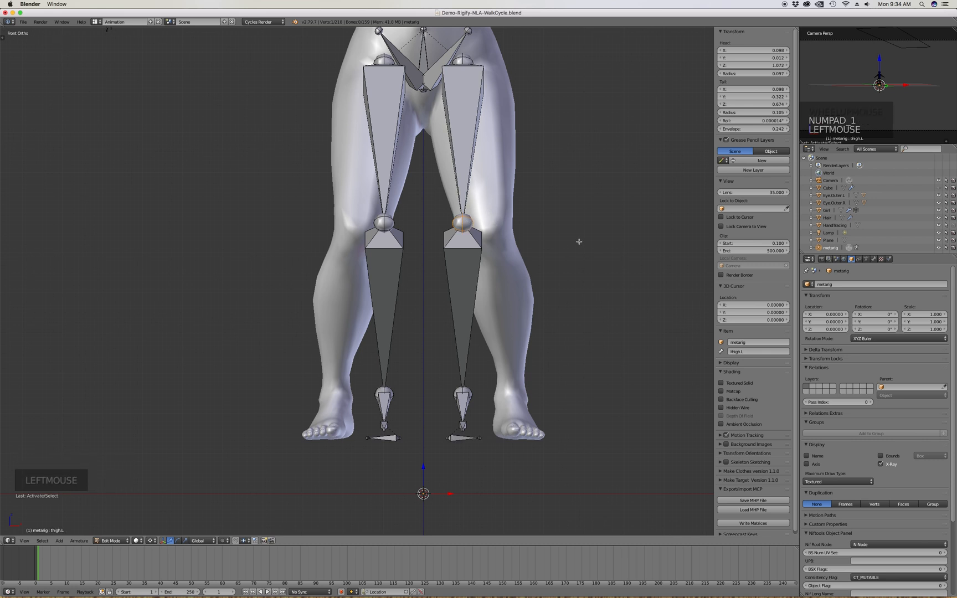
pyautogui.press('g')
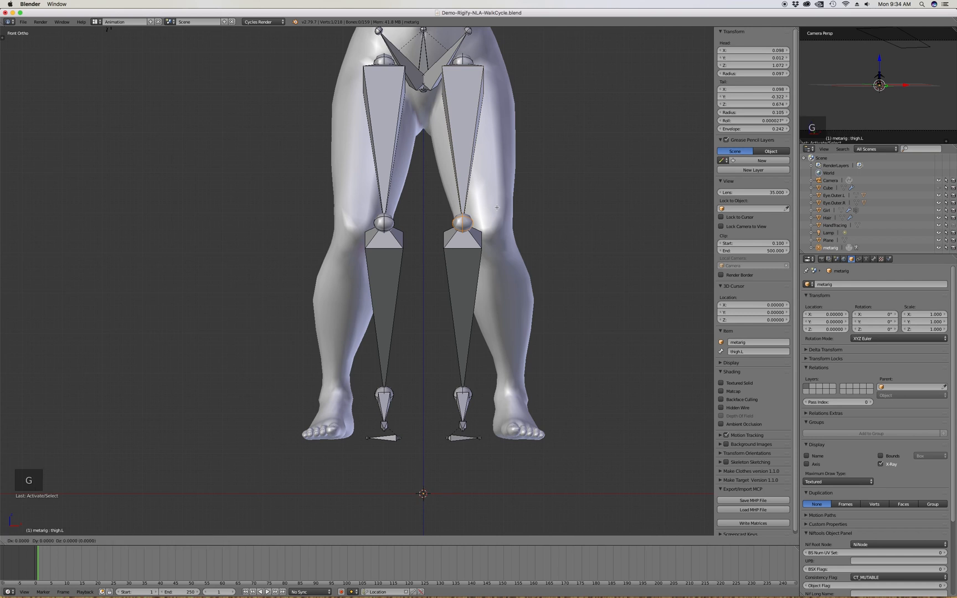
pyautogui.press('x')
pyautogui.click(522, 211)
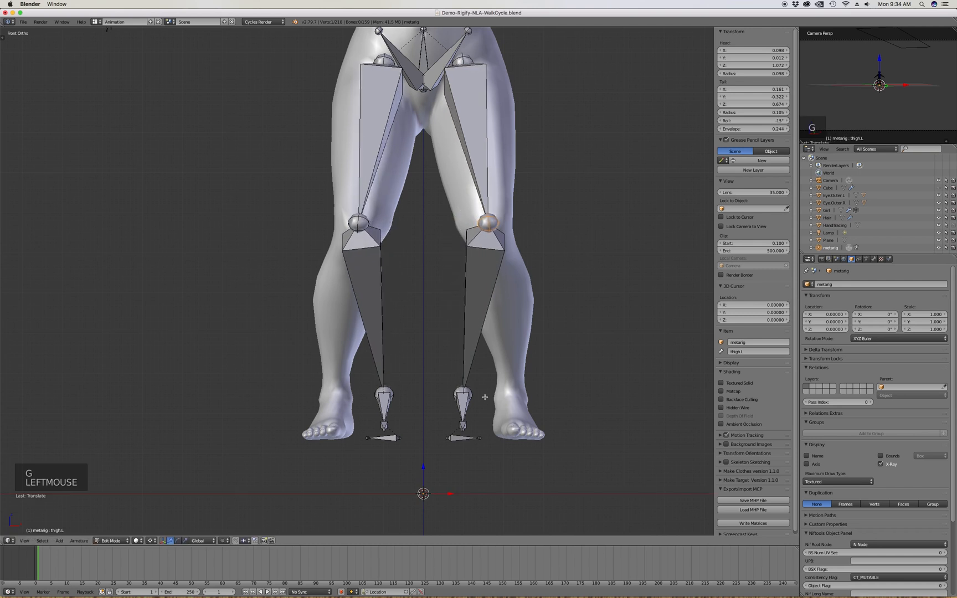
# Move the left ankle joint outward along the X axis into the character's ankle, to about X 0.221
pyautogui.click(470, 394)
pyautogui.press('g')
pyautogui.press('x')
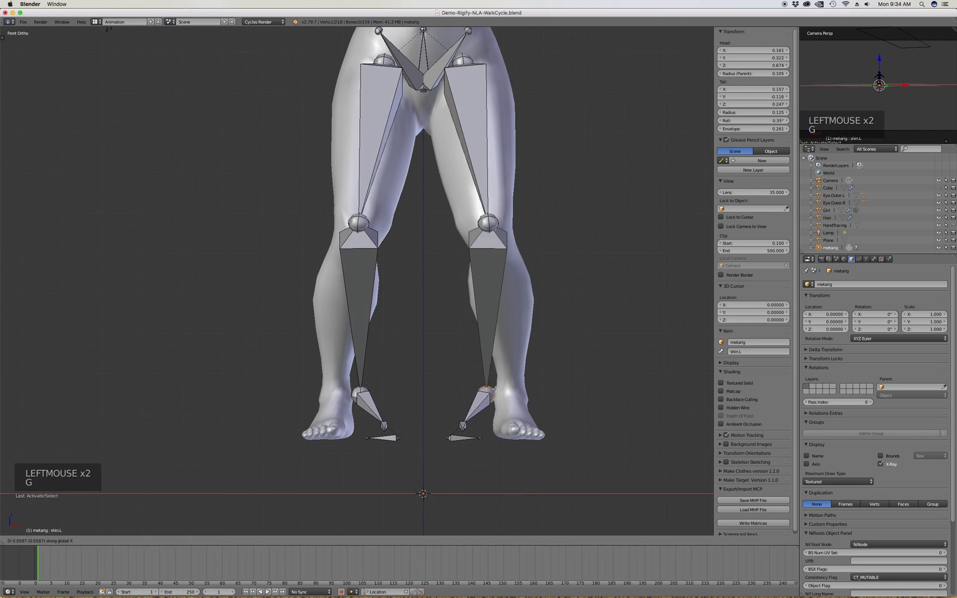
pyautogui.click(518, 389)
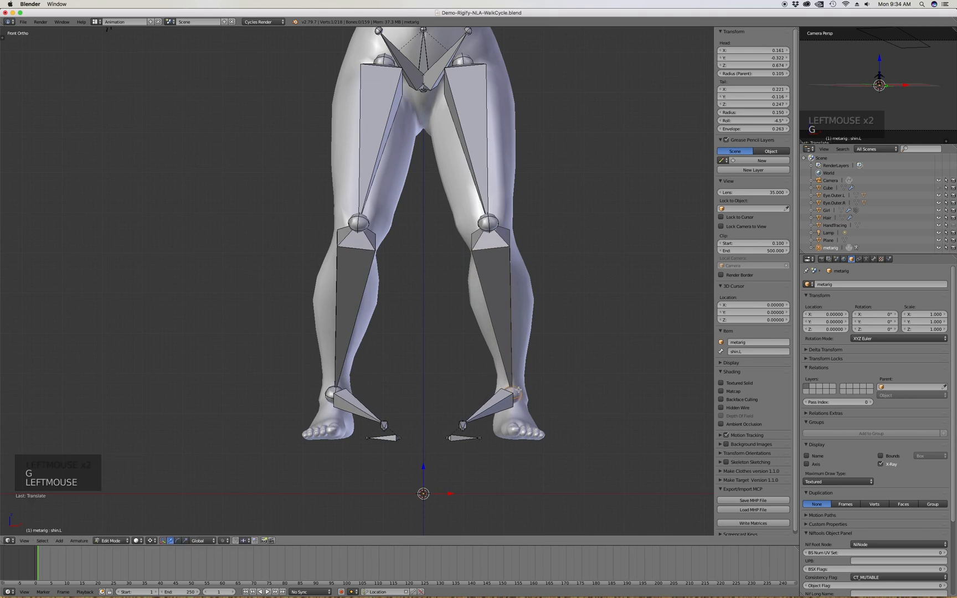
# Move the left foot-toe joint and toe bone end along the X axis into the foot, to about X 0.252 and X 0.265
pyautogui.moveTo(464, 406); pyautogui.dragTo(464, 422, button='middle')
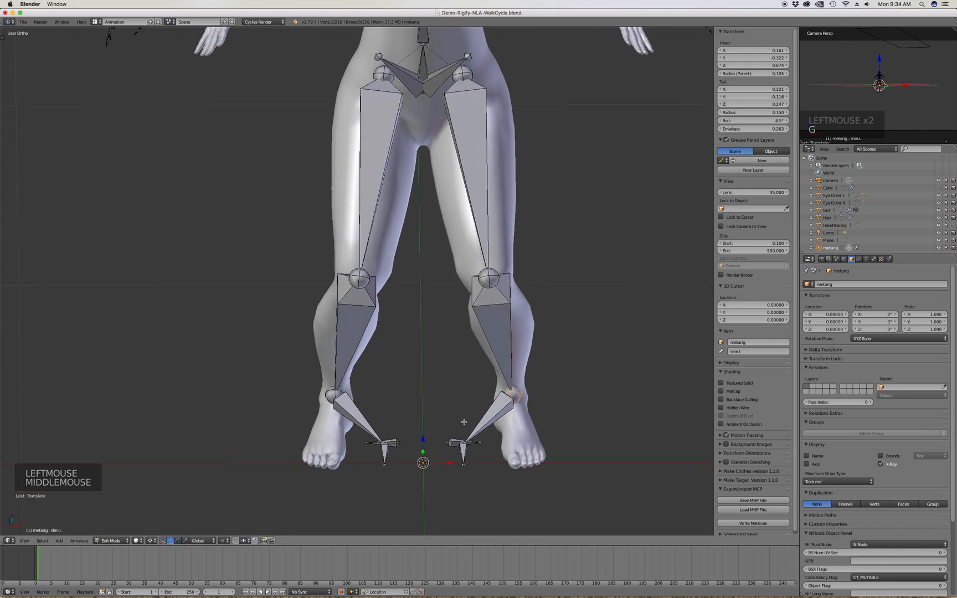
pyautogui.click(467, 427)
pyautogui.press('g')
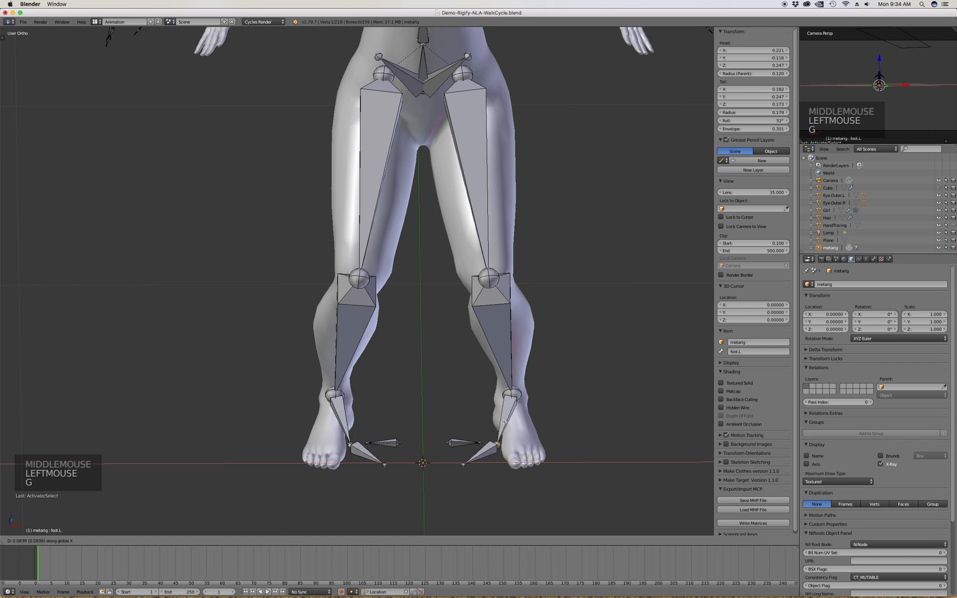
pyautogui.click(527, 419)
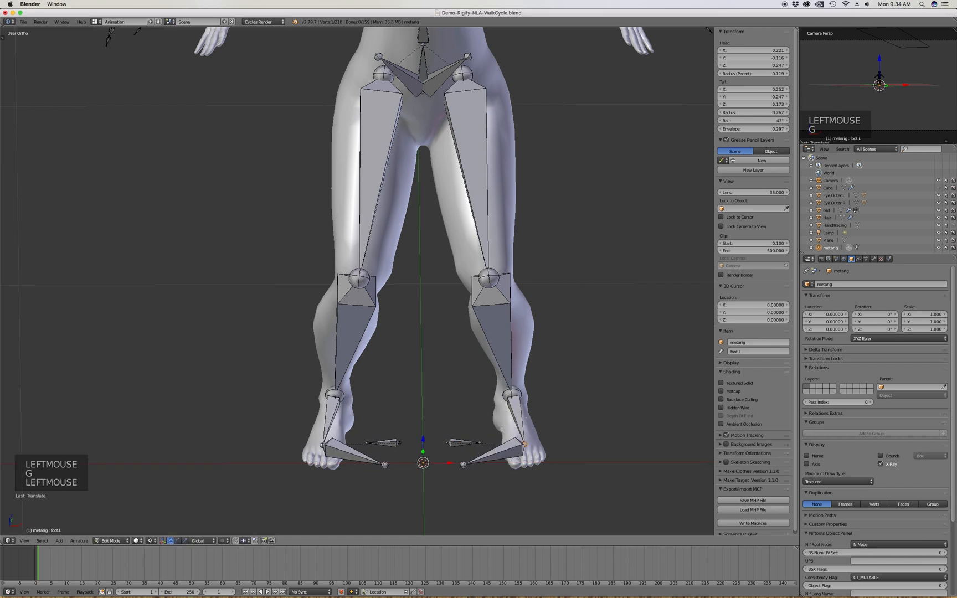
pyautogui.click(465, 466)
pyautogui.press('g')
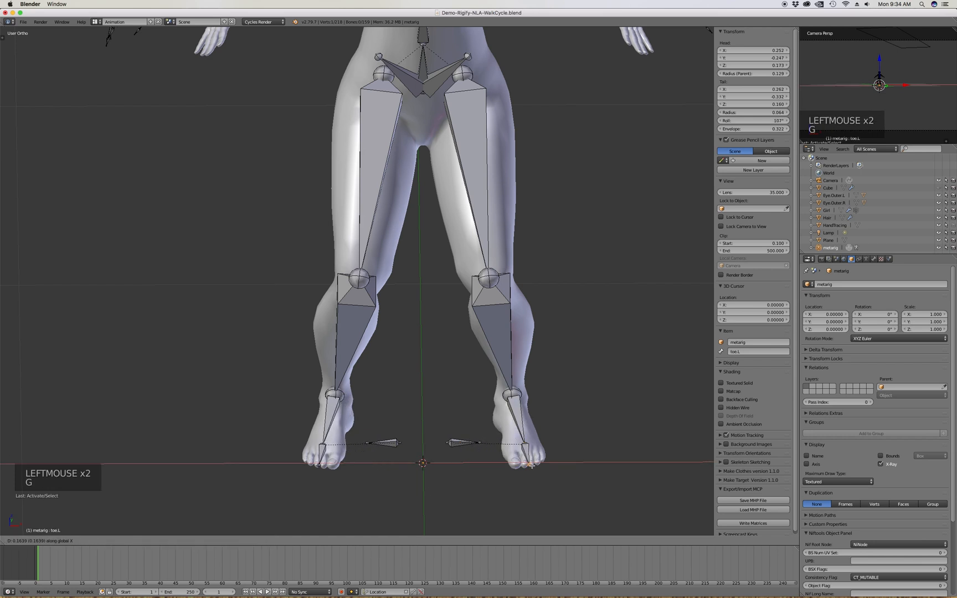
pyautogui.click(533, 465)
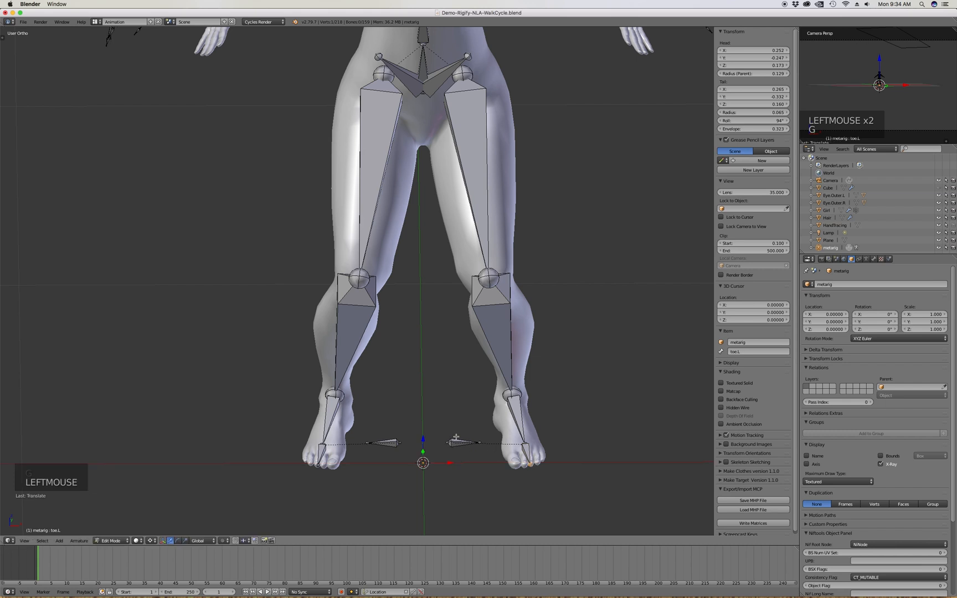
# Move the left heel bone outward along the X axis to lie across the foot, from about X 0.201 to X 0.281
pyautogui.click(456, 438)
pyautogui.press('g')
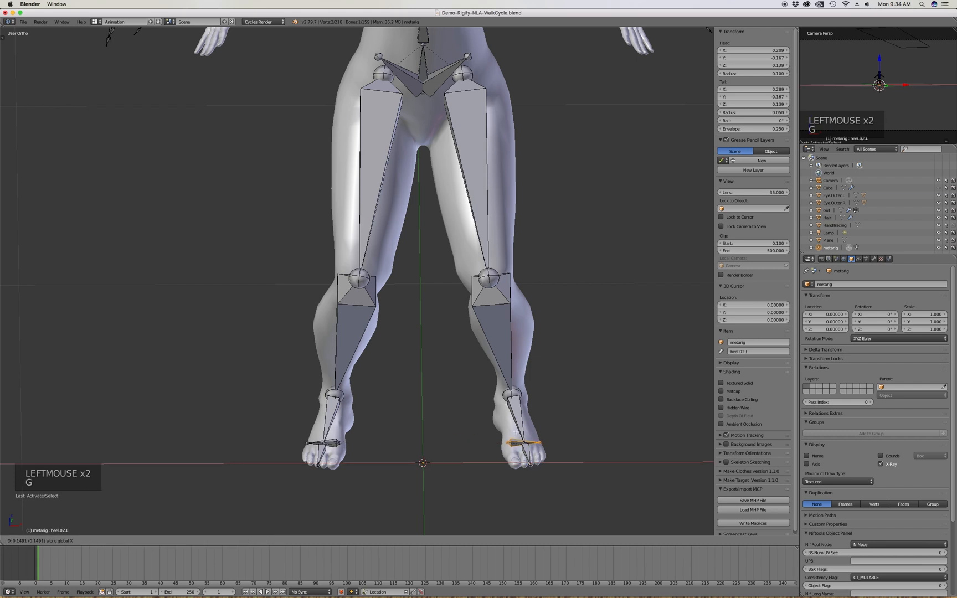
pyautogui.click(512, 432)
pyautogui.scroll(-1, 450, 400)
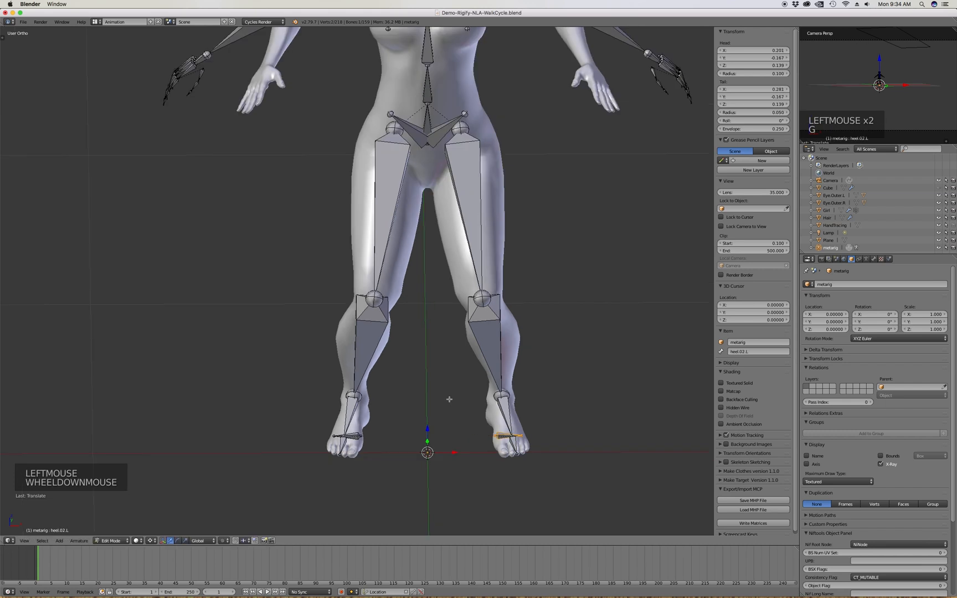
# Examine how the leg, torso and arm bones fit the character's body from the side and the front
pyautogui.press('KP_3')
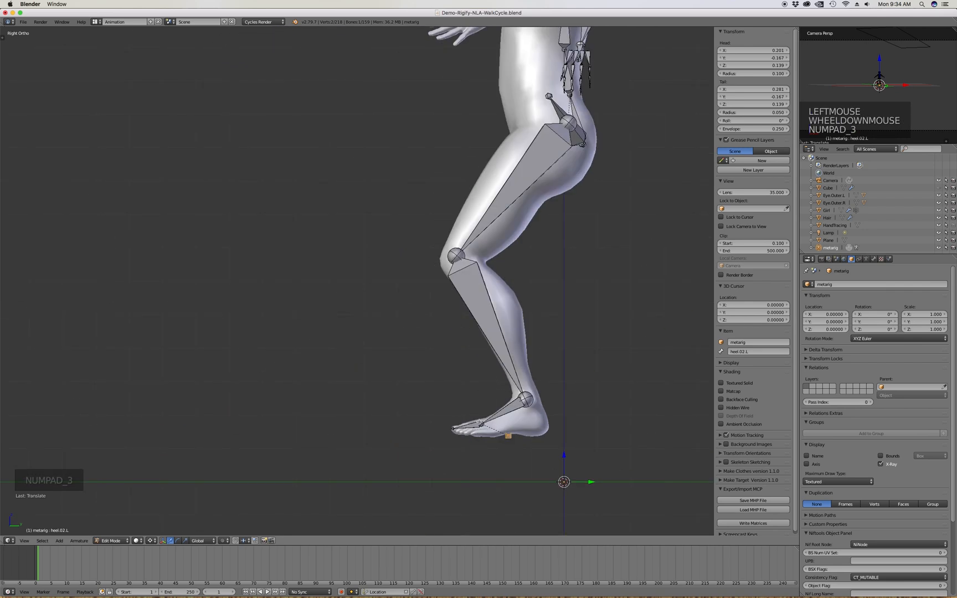
pyautogui.scroll(-3, 471, 392)
pyautogui.scroll(2, 483, 272)
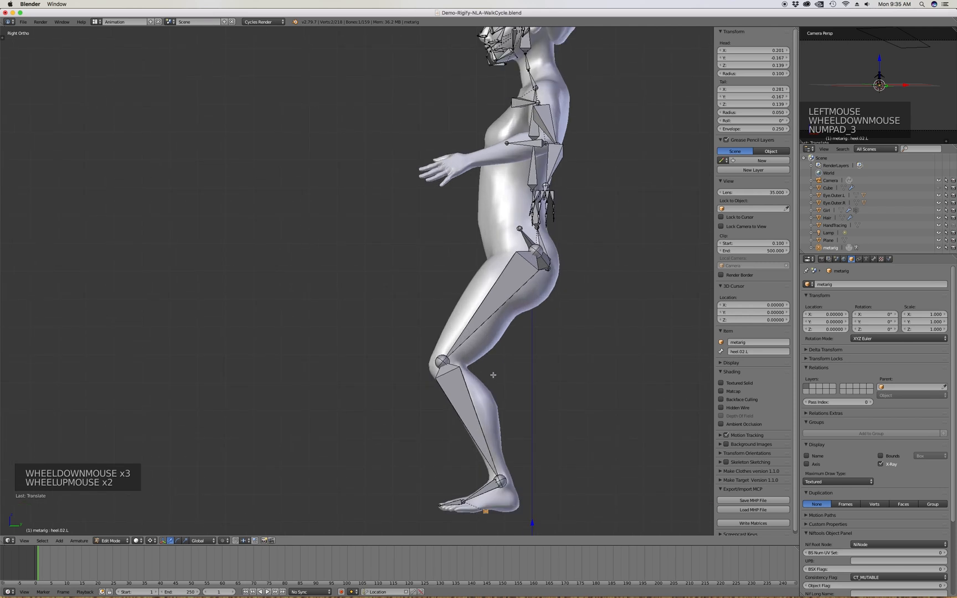
pyautogui.scroll(-1, 494, 372)
pyautogui.scroll(2, 501, 252)
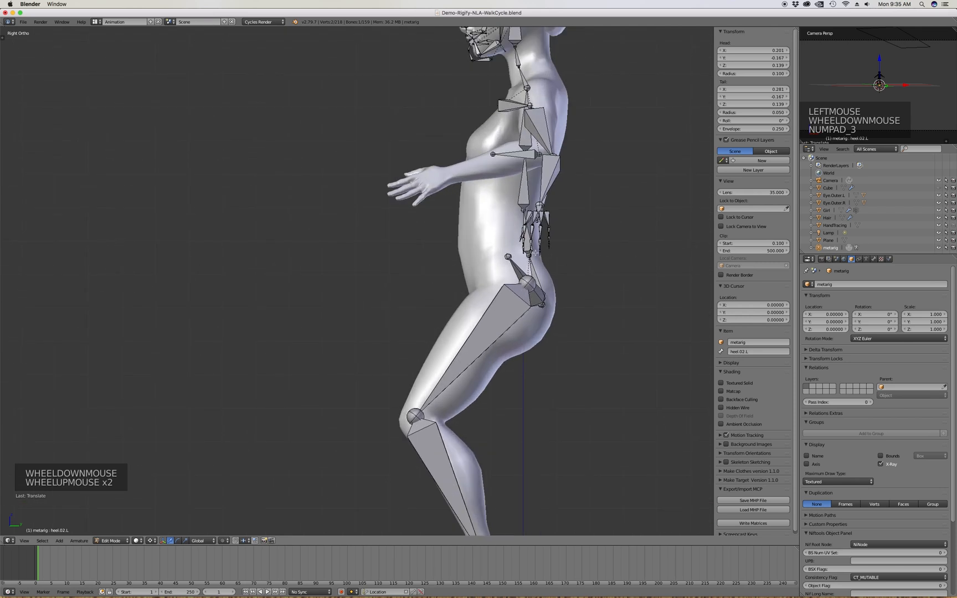
pyautogui.moveTo(472, 307); pyautogui.dragTo(524, 316, button='middle')
pyautogui.press('KP_1')
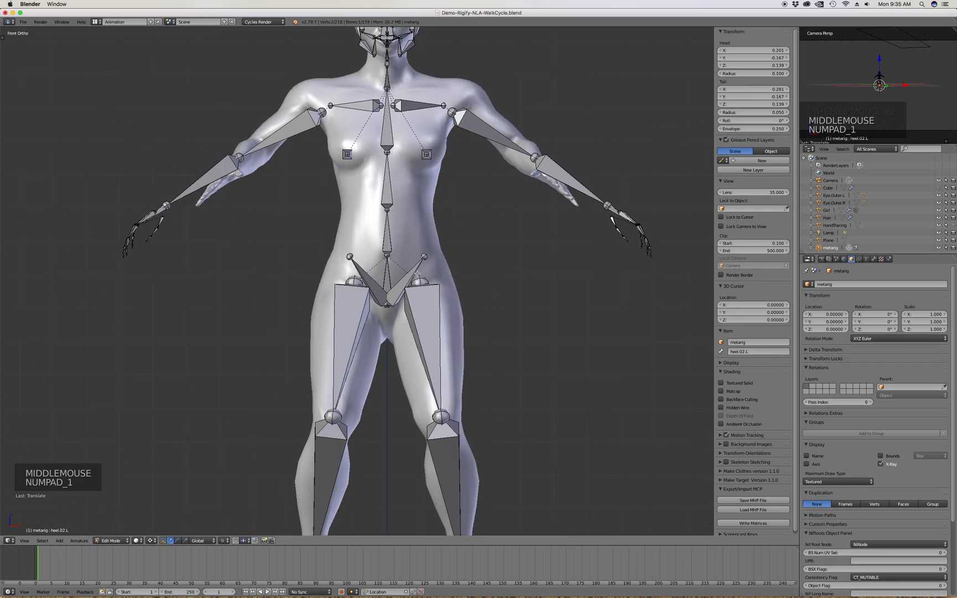
# Move the left knee and hip joints of the thigh bone along the X axis into the leg, to about X 0.168 and X 0.113
pyautogui.click(452, 418)
pyautogui.press('g')
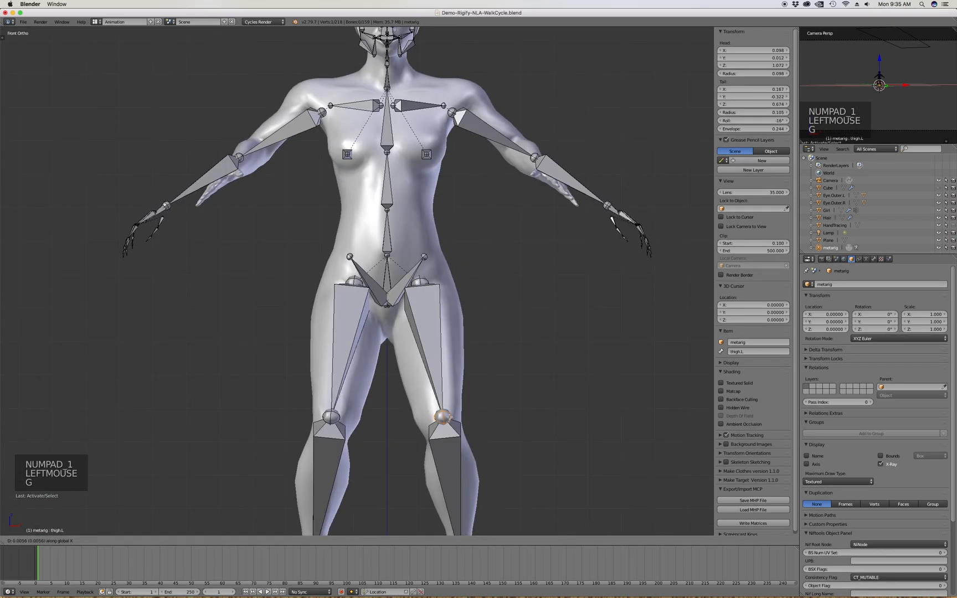
pyautogui.click(454, 417)
pyautogui.click(423, 281)
pyautogui.press('g')
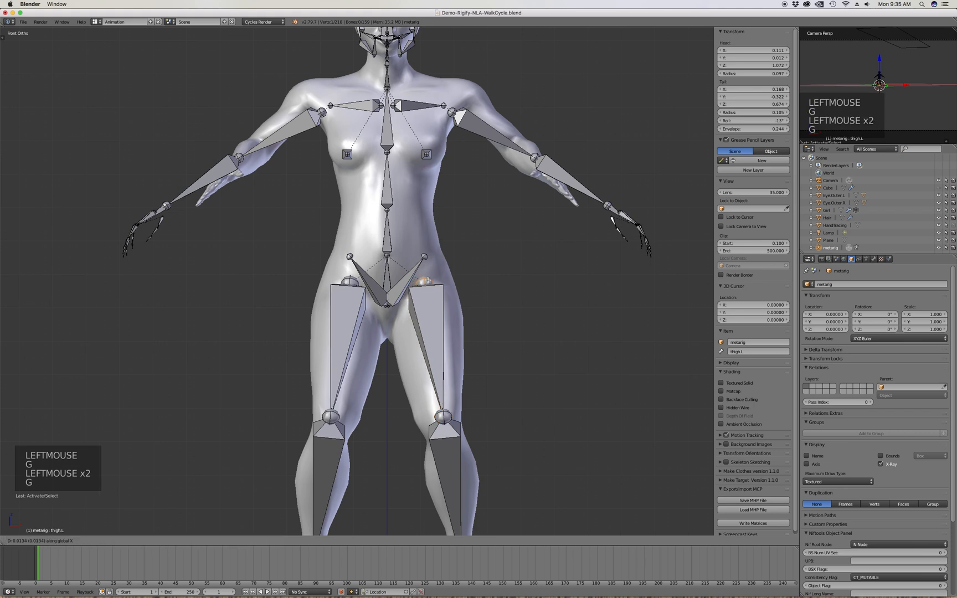
pyautogui.click(431, 279)
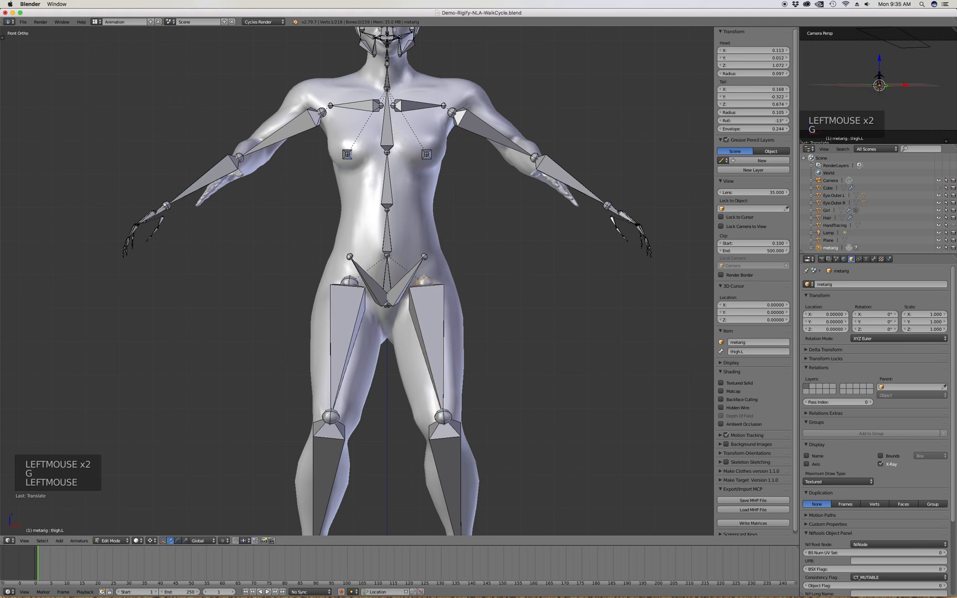
# From the side view, move the whole left pelvis bone forward and slightly up into the front of the hips
pyautogui.scroll(-1, 424, 277)
pyautogui.moveTo(449, 260); pyautogui.dragTo(367, 265, button='middle')
pyautogui.press('KP_3')
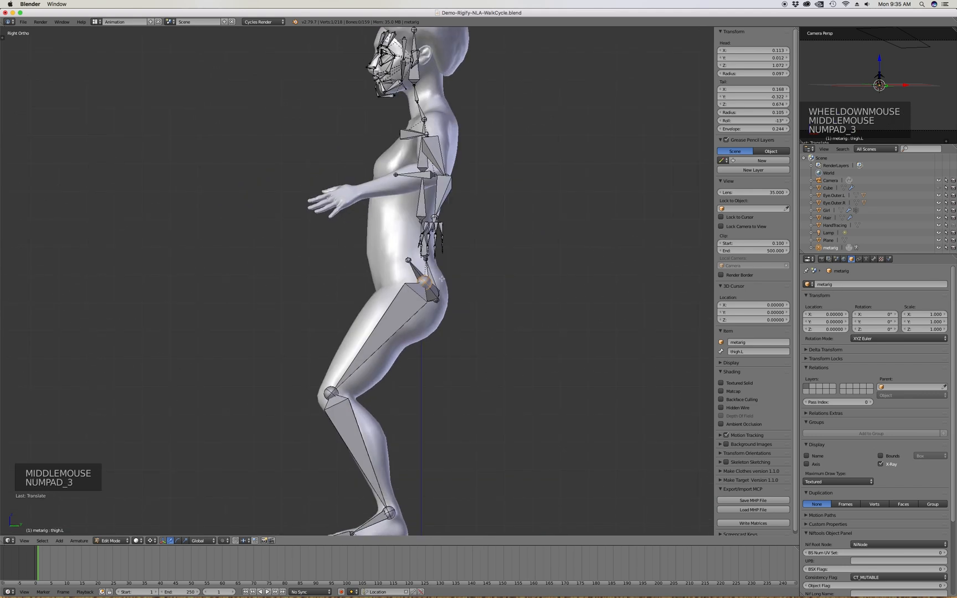
pyautogui.scroll(4, 442, 279)
pyautogui.click(370, 227)
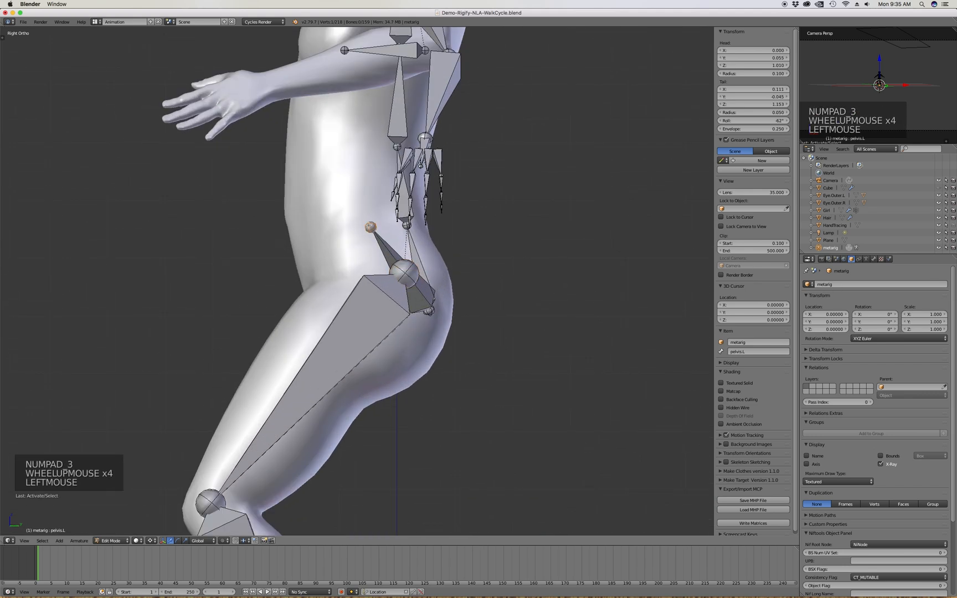
pyautogui.click(418, 291)
pyautogui.scroll(5, 391, 243)
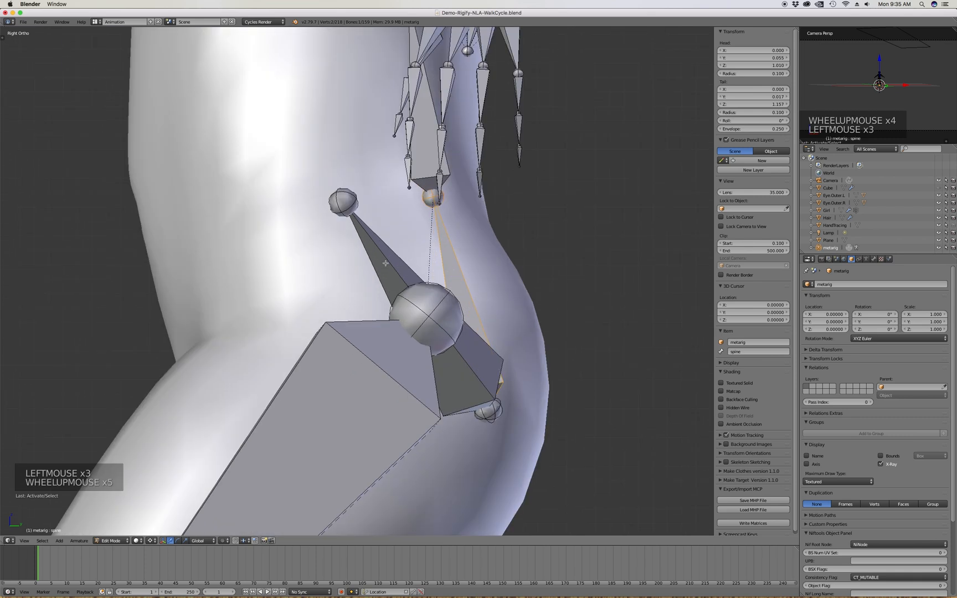
pyautogui.click(391, 244)
pyautogui.scroll(-4, 405, 248)
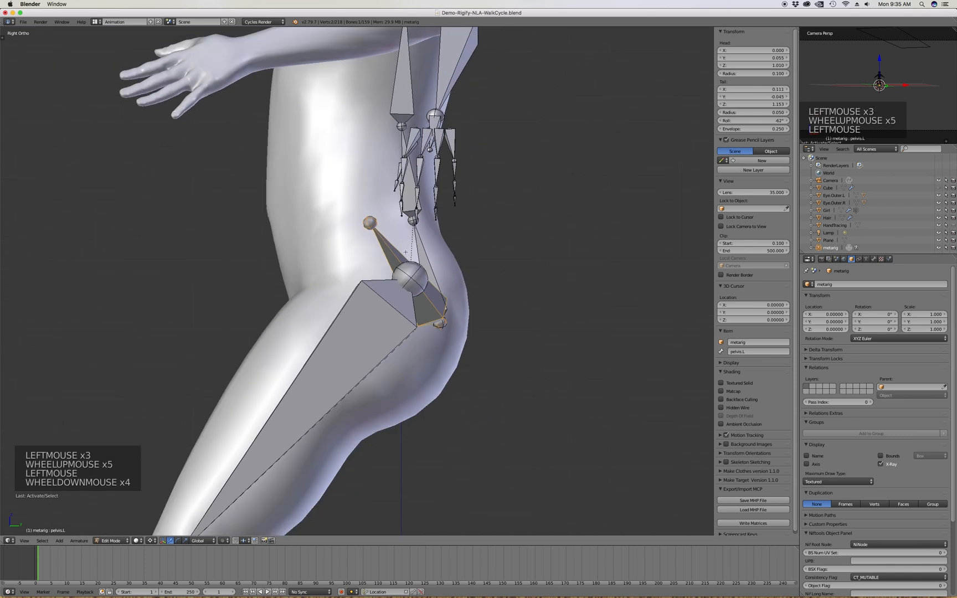
pyautogui.press('g')
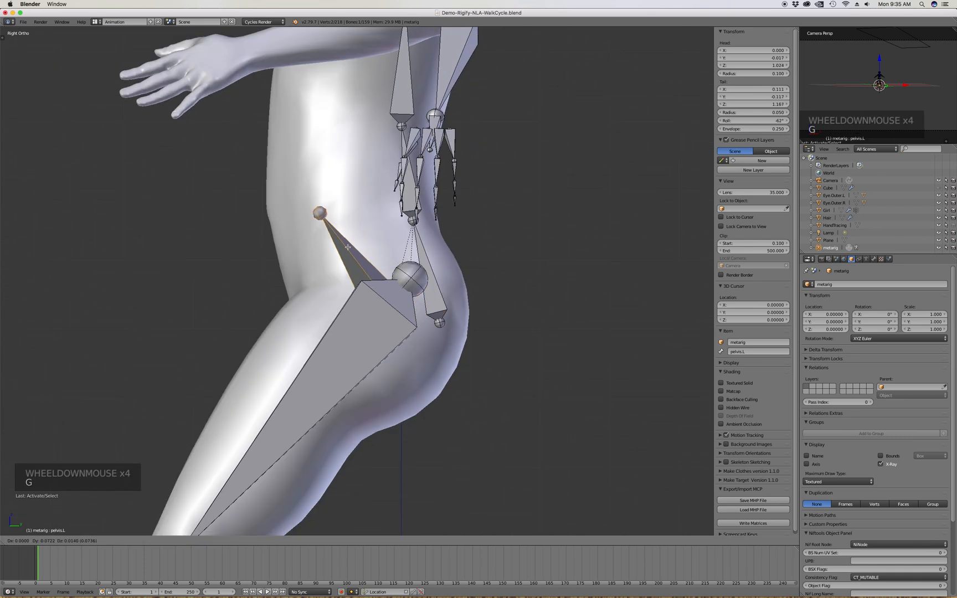
pyautogui.click(344, 243)
# Move the lowest spine bone's base to about Y 0.023, Z 1.034 and its upper joint to about Y -0.022, Z 1.165
pyautogui.click(440, 324)
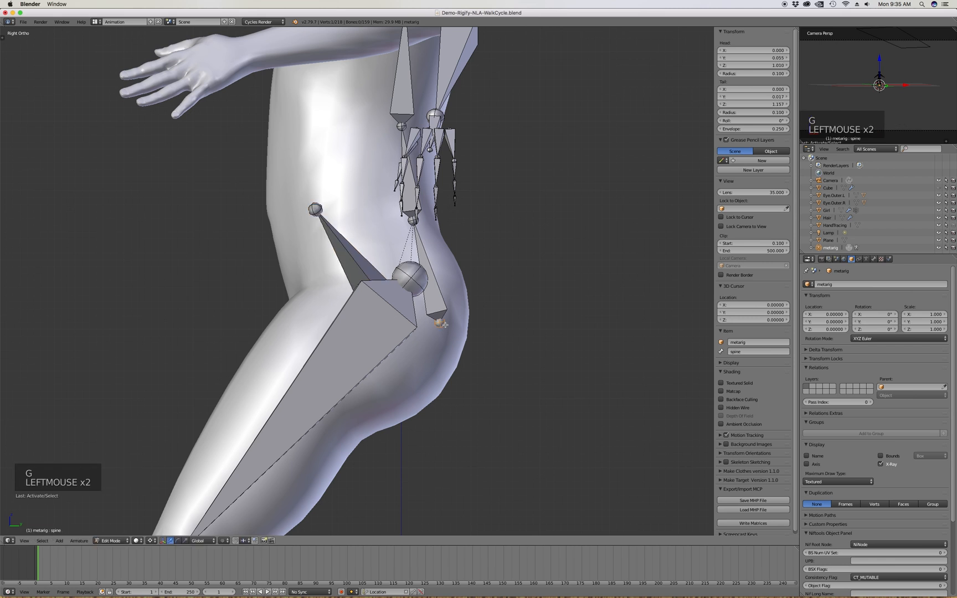
pyautogui.press('g')
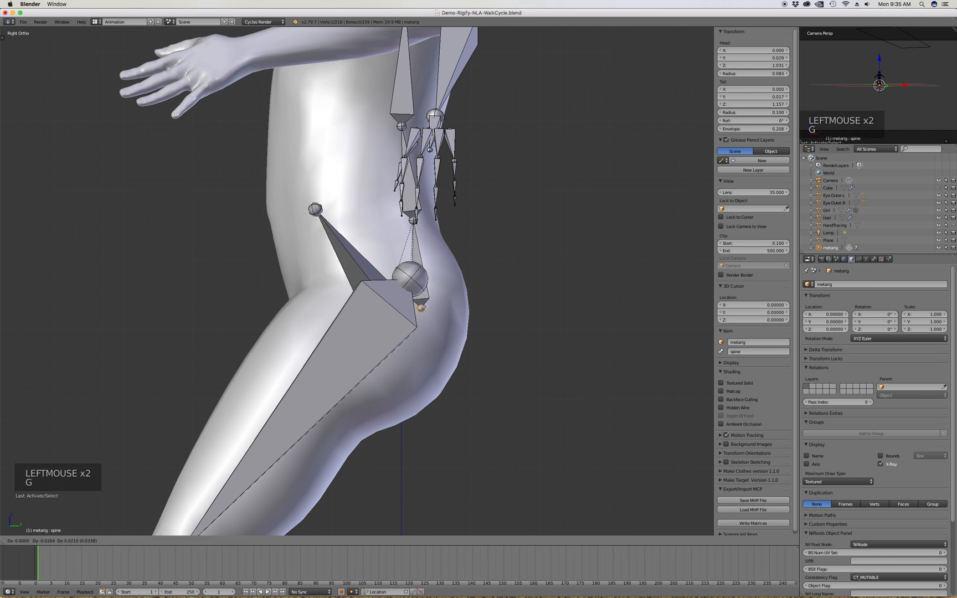
pyautogui.click(424, 293)
pyautogui.scroll(3, 423, 292)
pyautogui.click(395, 214)
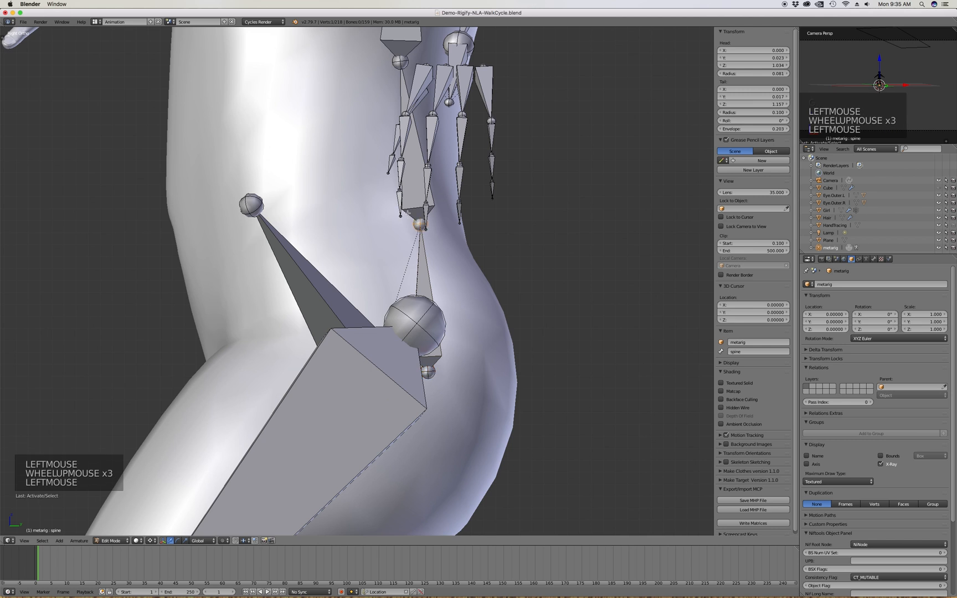
pyautogui.press('g')
pyautogui.click(363, 205)
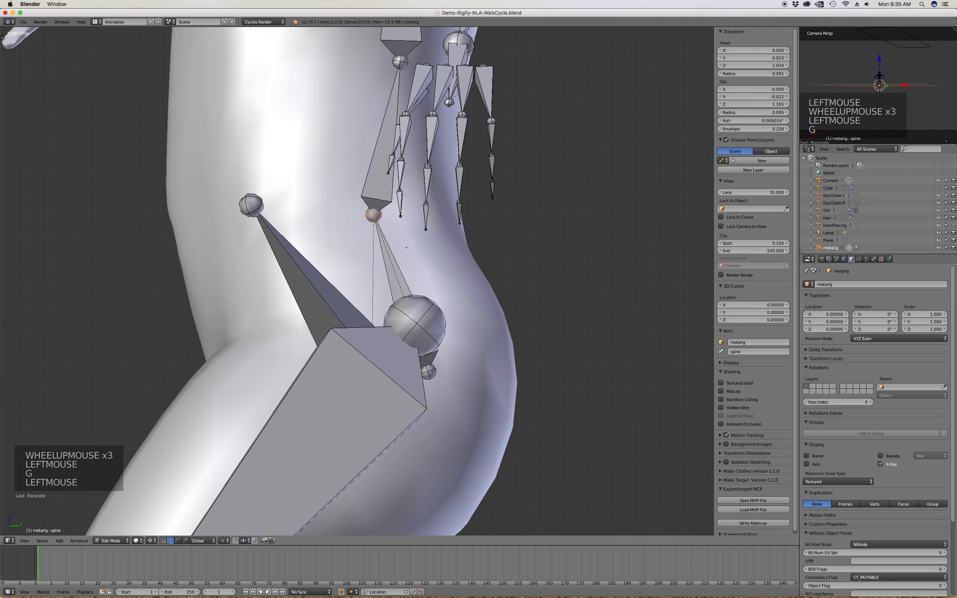
# Move the upper joint of spine.001 forward inside the waist, to about Y -0.038, Z 1.301
pyautogui.scroll(-3, 364, 205)
pyautogui.click(403, 153)
pyautogui.press('g')
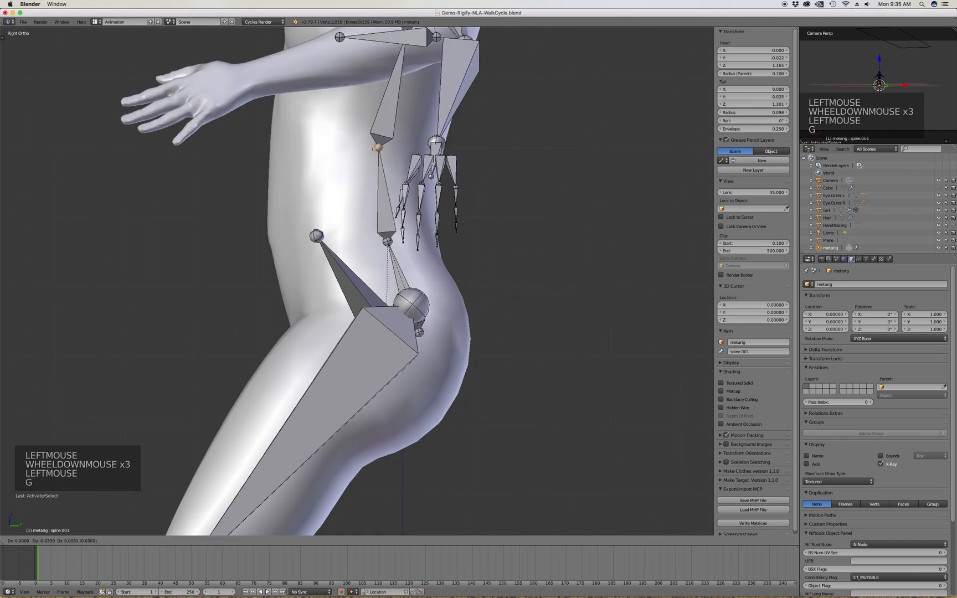
pyautogui.click(376, 147)
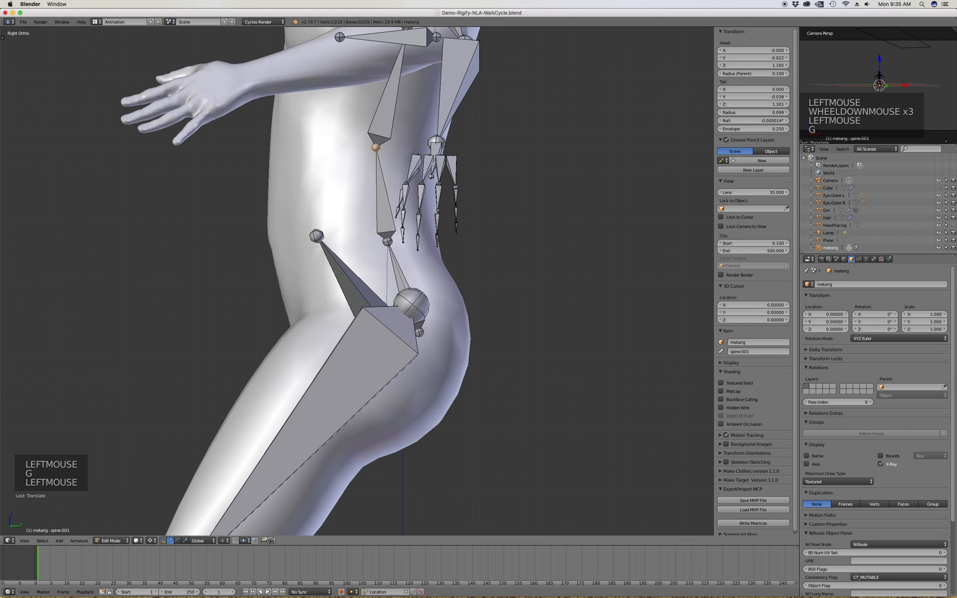
# Adjust the upper joint of spine.002 in the chest to about Y 0.015, Z 1.466
pyautogui.scroll(-4, 438, 259)
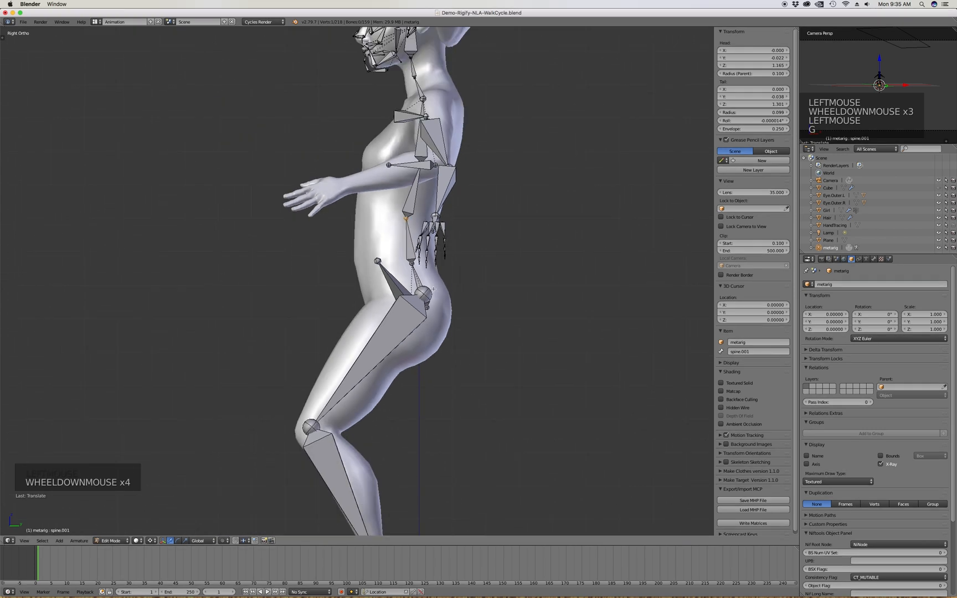
pyautogui.scroll(9, 422, 170)
pyautogui.scroll(1, 422, 171)
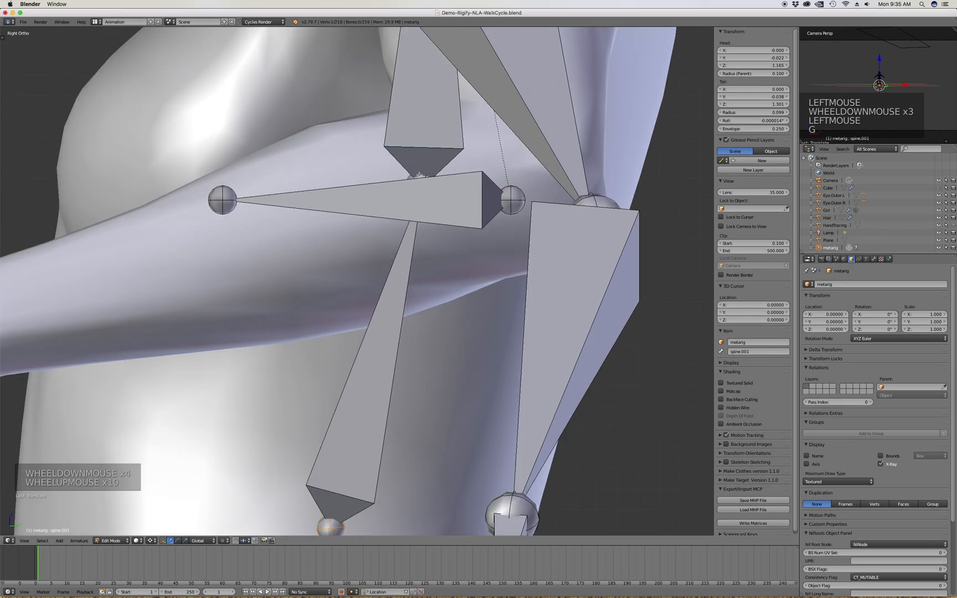
pyautogui.click(419, 175)
pyautogui.scroll(-4, 416, 167)
pyautogui.press('g')
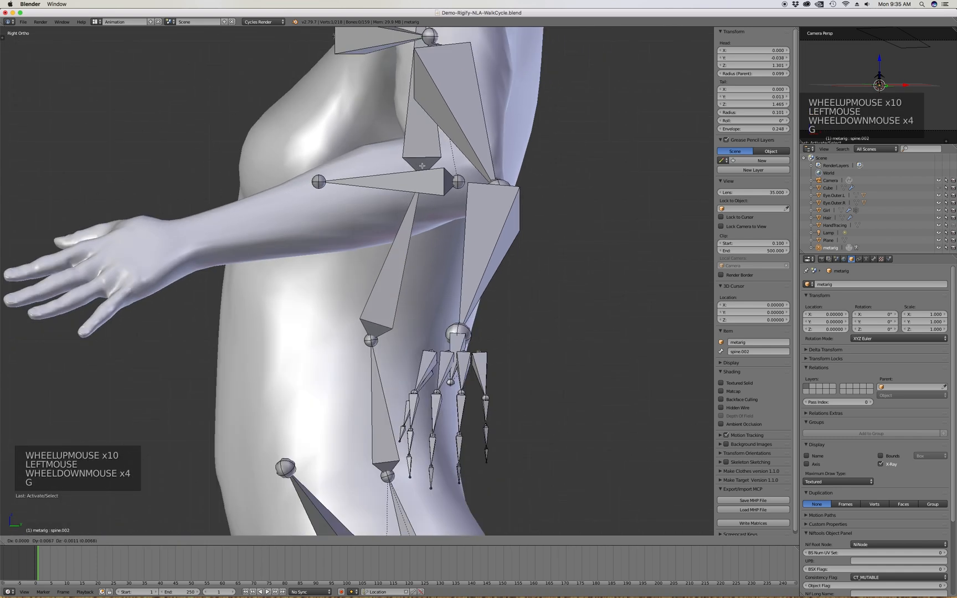
pyautogui.click(431, 127)
# Move the upper joint of spine.003 back into the base of the neck, to about Y 0.053, Z 1.666
pyautogui.scroll(-4, 432, 126)
pyautogui.scroll(4, 432, 126)
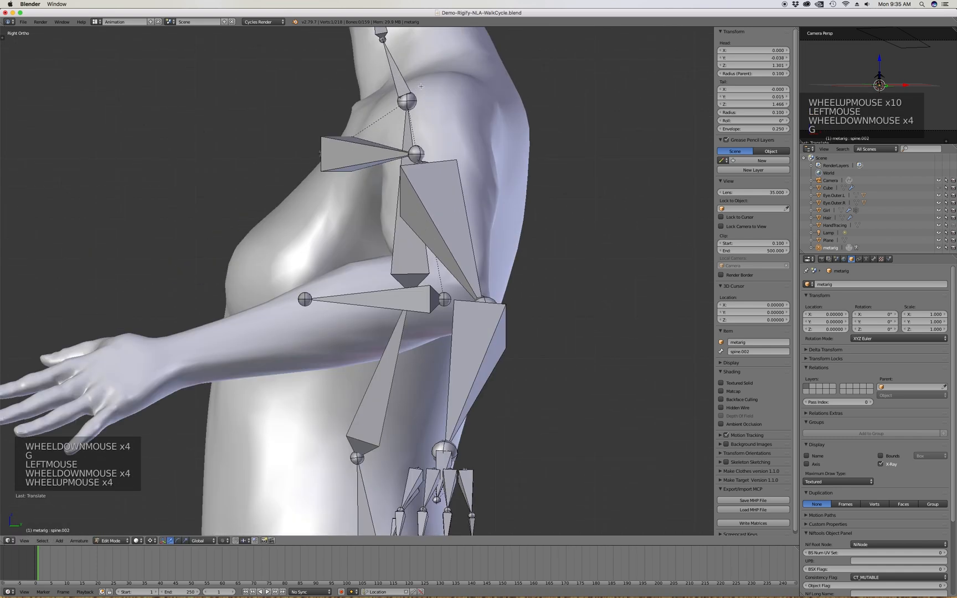
pyautogui.click(406, 101)
pyautogui.press('g')
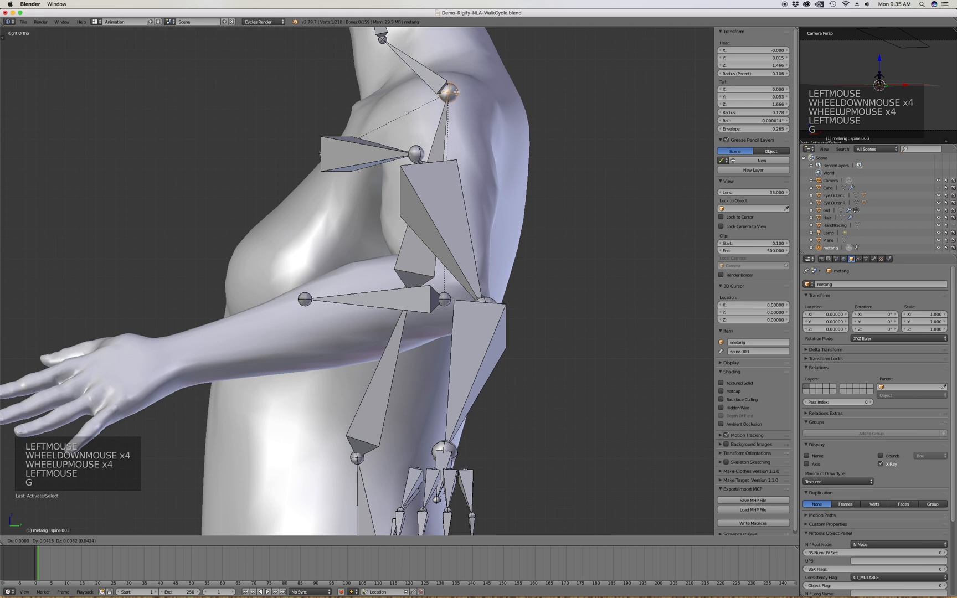
pyautogui.click(438, 134)
# Move the upper joint of spine.004 back and up inside the neck, to about Y 0.028, Z 1.743
pyautogui.scroll(-5, 438, 134)
pyautogui.scroll(5, 422, 83)
pyautogui.click(406, 116)
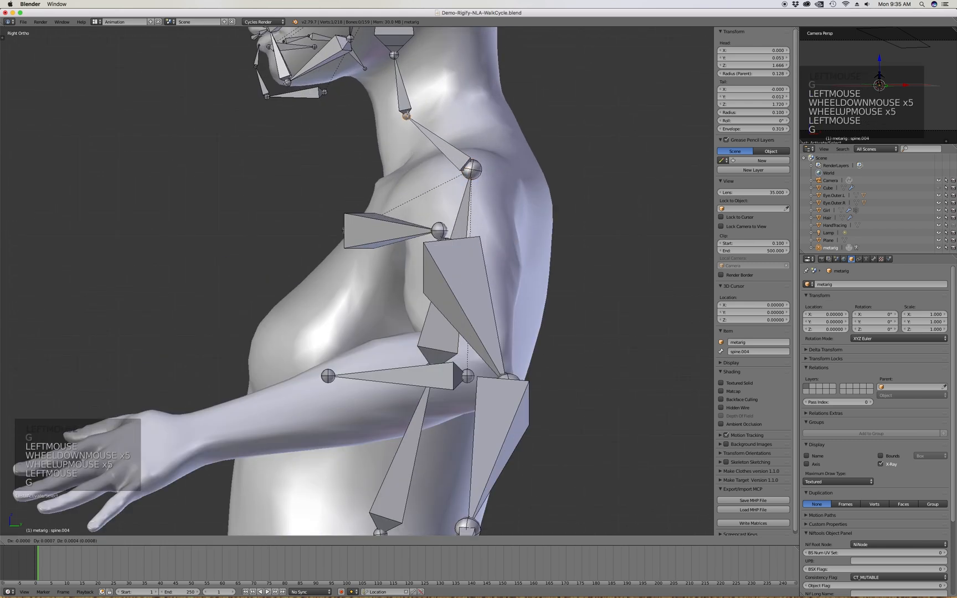
pyautogui.press('g')
pyautogui.click(387, 128)
# Move the upper joint of spine.005 back and up to the base of the skull, to about Y 0.017, Z 1.814
pyautogui.scroll(-5, 371, 161)
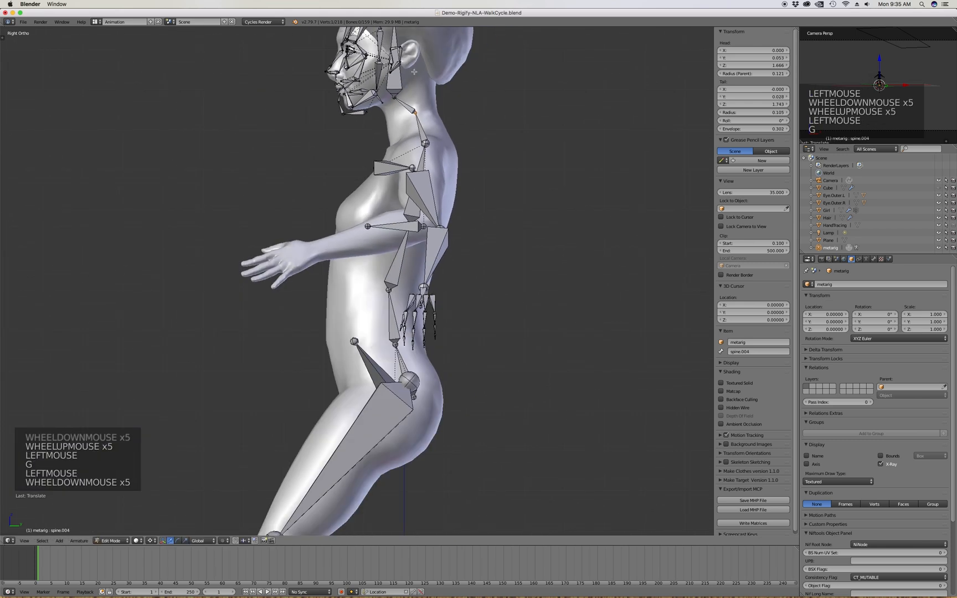
pyautogui.scroll(4, 388, 117)
pyautogui.click(382, 114)
pyautogui.press('g')
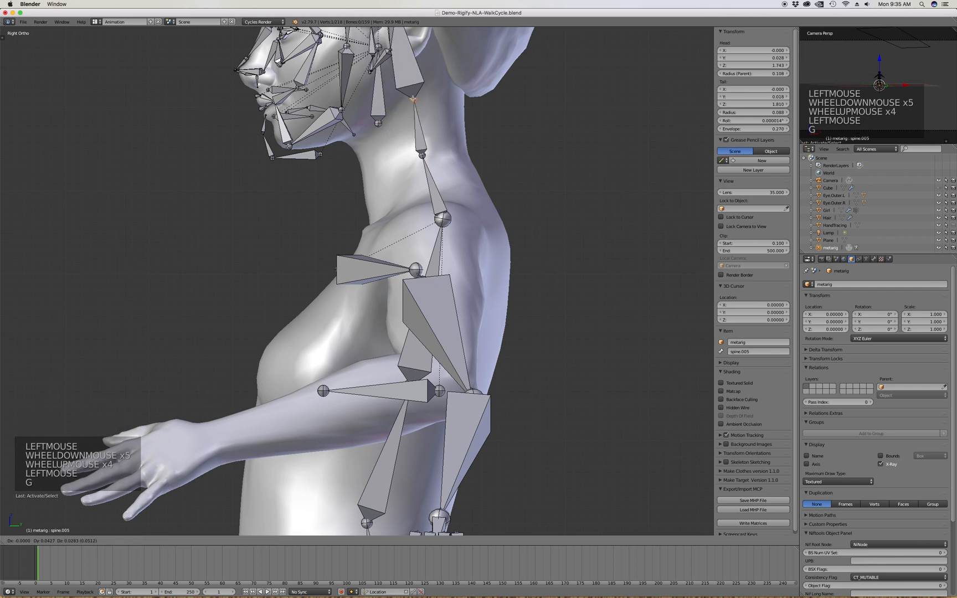
pyautogui.click(413, 97)
# Fine-tune the mid-neck joint slightly forward and shift the upper joint of spine.003 to about Y 0.056, Z 1.670
pyautogui.click(416, 155)
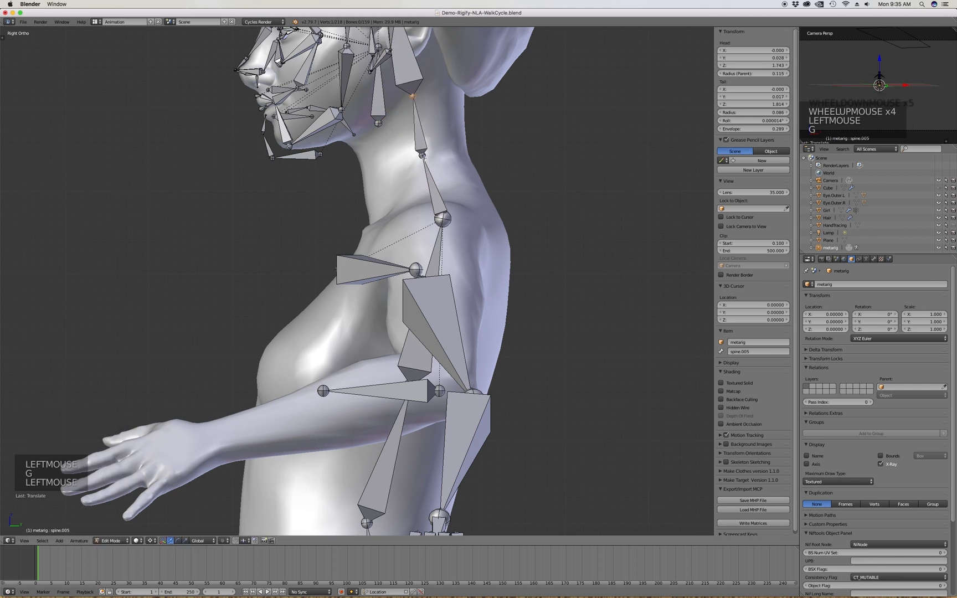
pyautogui.press('g')
pyautogui.click(416, 156)
pyautogui.click(450, 215)
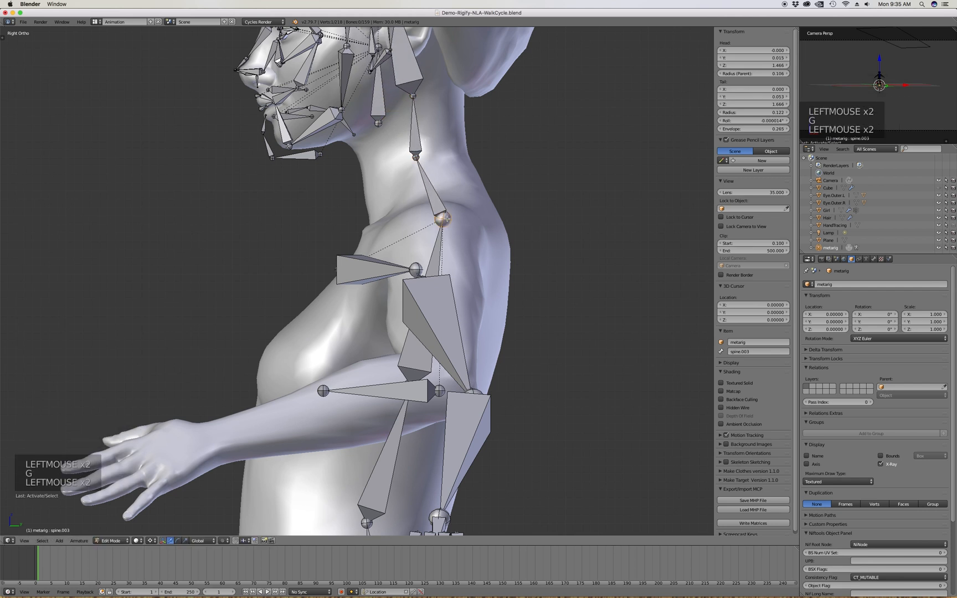
pyautogui.press('g')
pyautogui.click(441, 219)
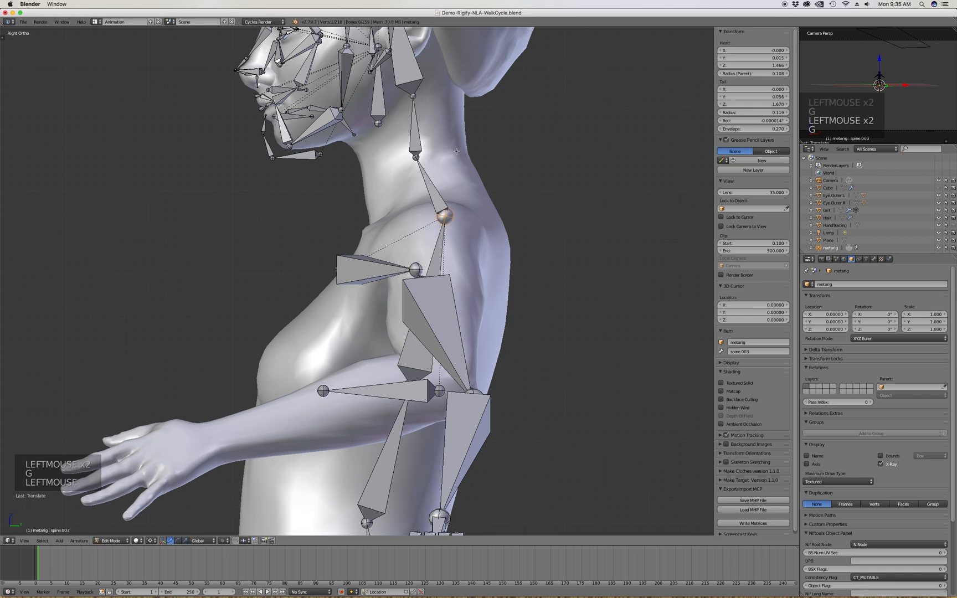
# Shift the upper joint of spine.002 forward in the chest, to about Y 0.000, Z 1.468
pyautogui.scroll(-3, 441, 158)
pyautogui.scroll(11, 465, 267)
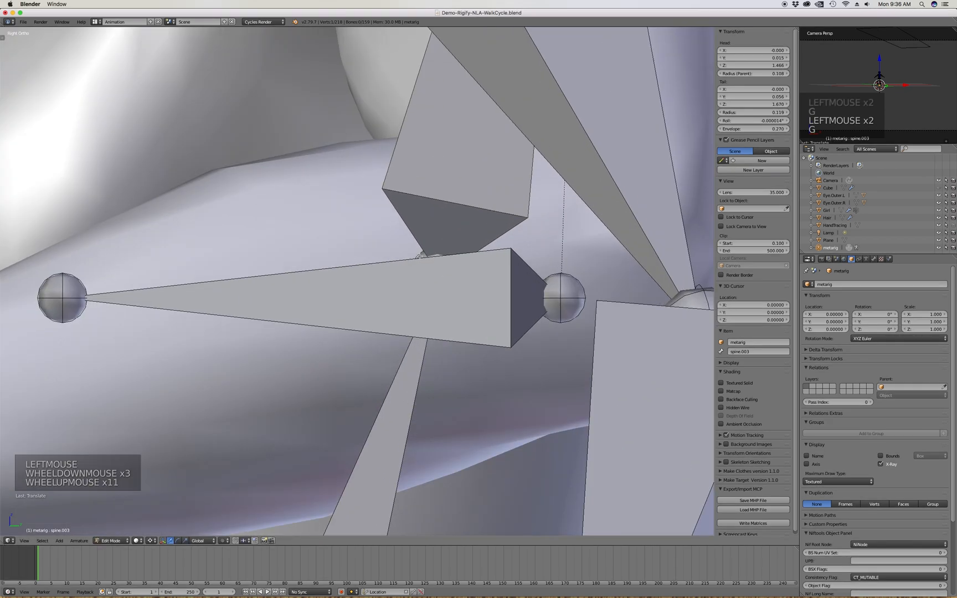
pyautogui.click(468, 250)
pyautogui.scroll(-2, 468, 250)
pyautogui.scroll(-5, 467, 250)
pyautogui.press('g')
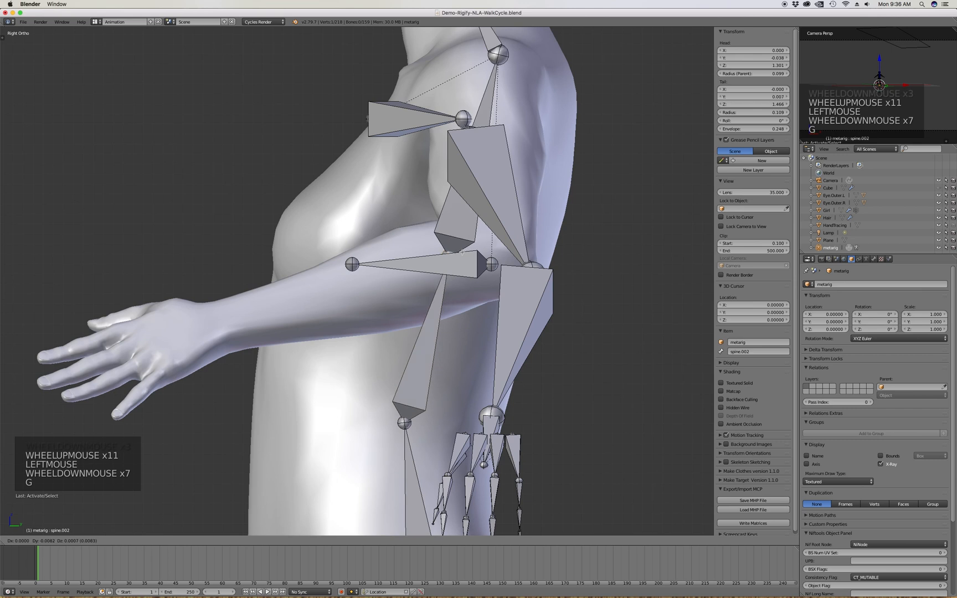
pyautogui.click(457, 246)
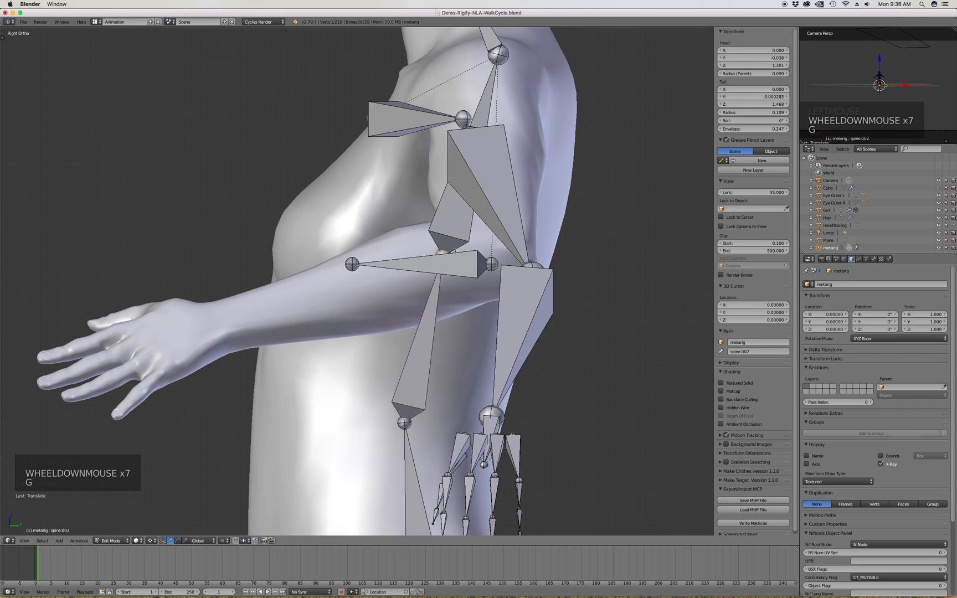
# Nudge the upper joint of spine.001 in the waist to about Y -0.039, Z 1.300
pyautogui.scroll(-6, 434, 299)
pyautogui.scroll(5, 434, 299)
pyautogui.click(428, 289)
pyautogui.press('g')
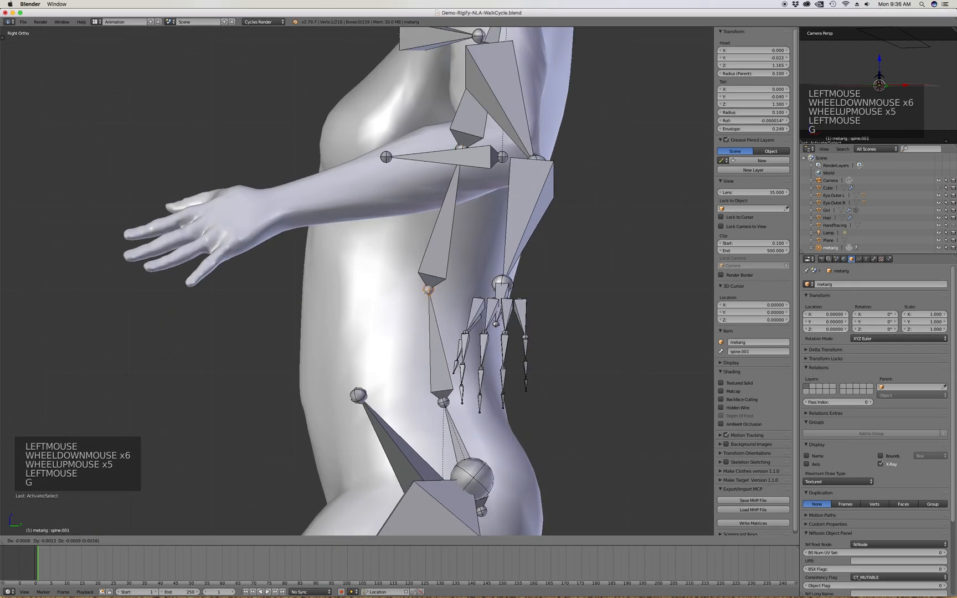
pyautogui.click(428, 290)
# Move the whole left shoulder bone up and back toward the collarbone, placing its head at about Y -0.038, Z 1.648
pyautogui.scroll(-6, 438, 249)
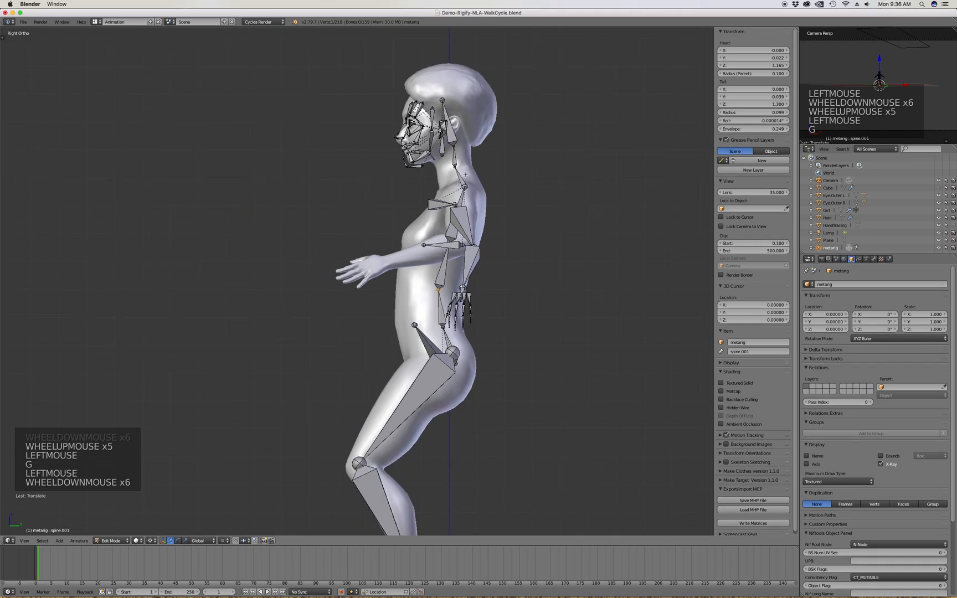
pyautogui.scroll(6, 463, 181)
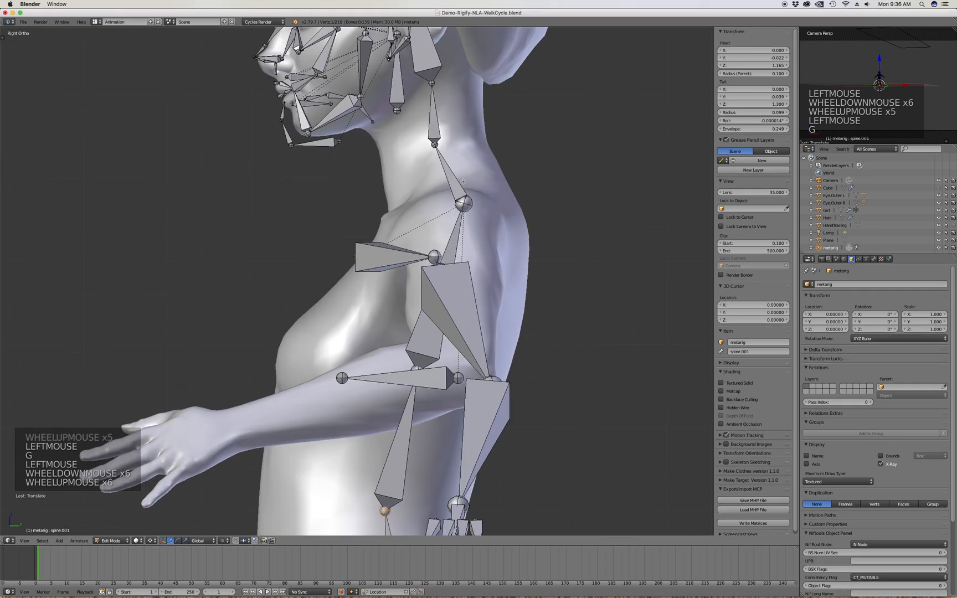
pyautogui.click(395, 253)
pyautogui.press('g')
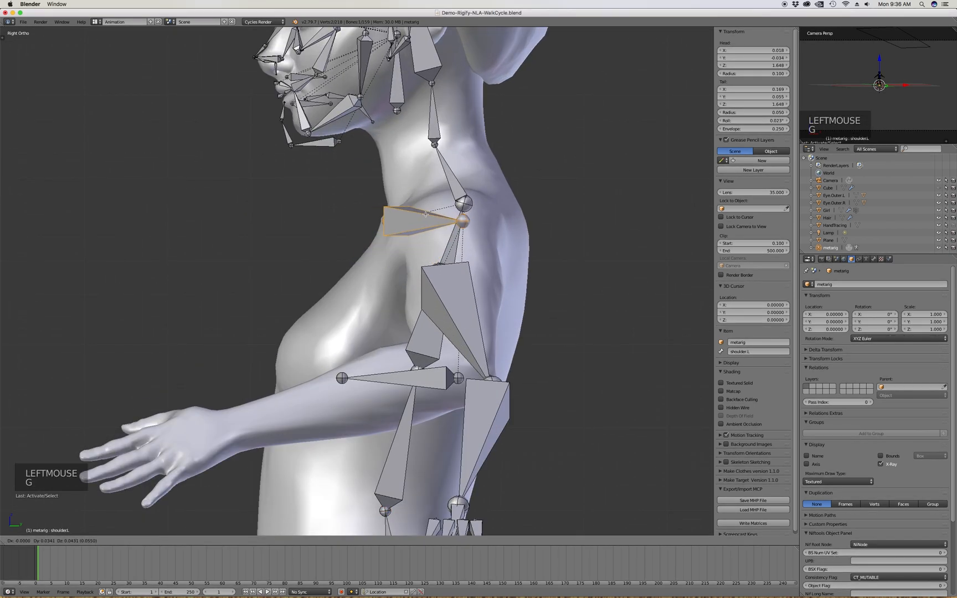
pyautogui.click(422, 214)
# From the front view, move the outer end of the left shoulder bone outward and up to about X 0.177, Z 1.664
pyautogui.scroll(-4, 421, 213)
pyautogui.moveTo(421, 214); pyautogui.dragTo(398, 200, button='middle')
pyautogui.press('KP_1')
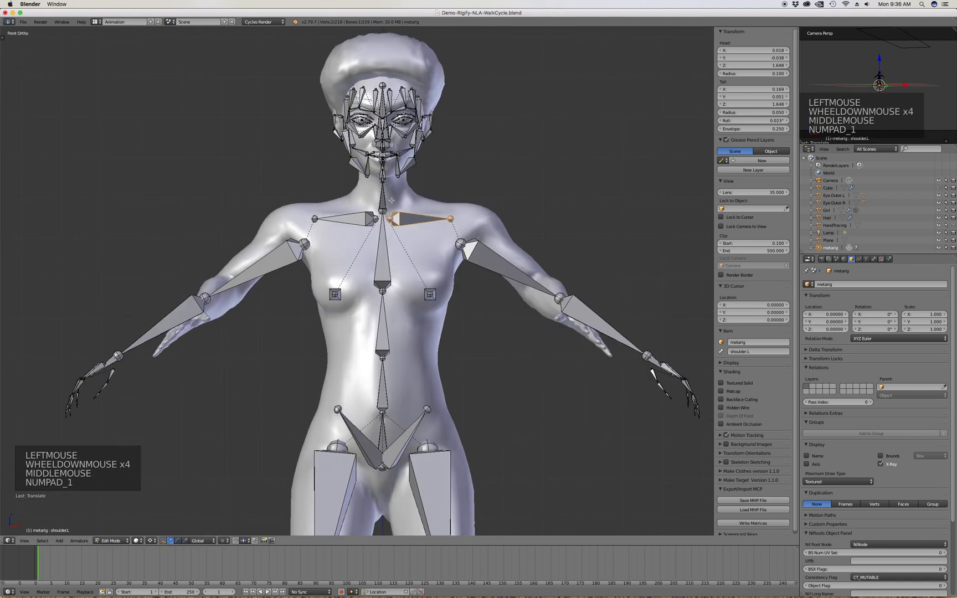
pyautogui.click(452, 218)
pyautogui.press('g')
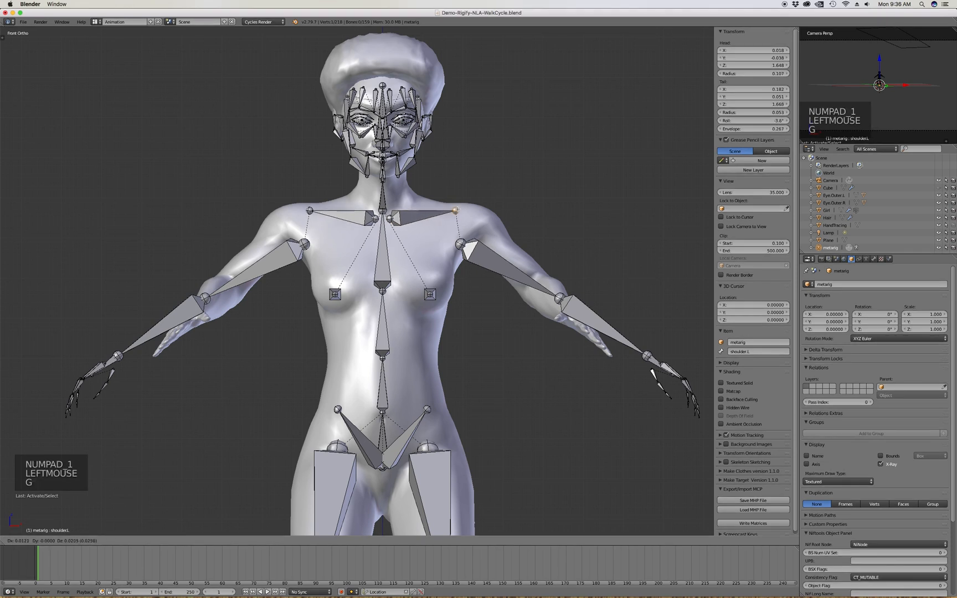
pyautogui.click(454, 211)
pyautogui.scroll(-3, 454, 212)
pyautogui.scroll(2, 454, 214)
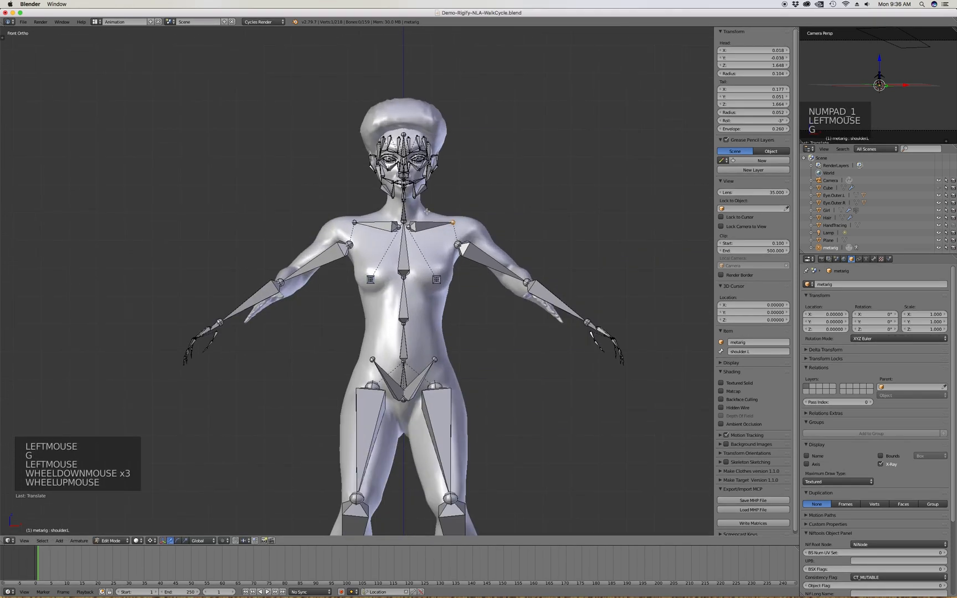
# Move the whole left breast bone forward in the chest, placing its head at about Y -0.025, Z 1.476
pyautogui.scroll(2, 454, 215)
pyautogui.scroll(-3, 449, 216)
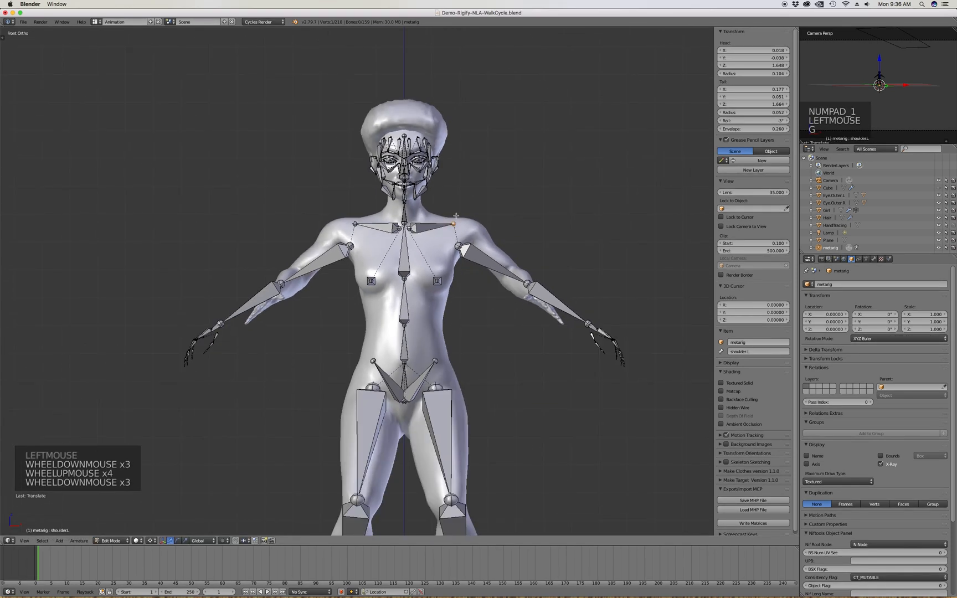
pyautogui.moveTo(443, 216); pyautogui.dragTo(430, 277, button='middle')
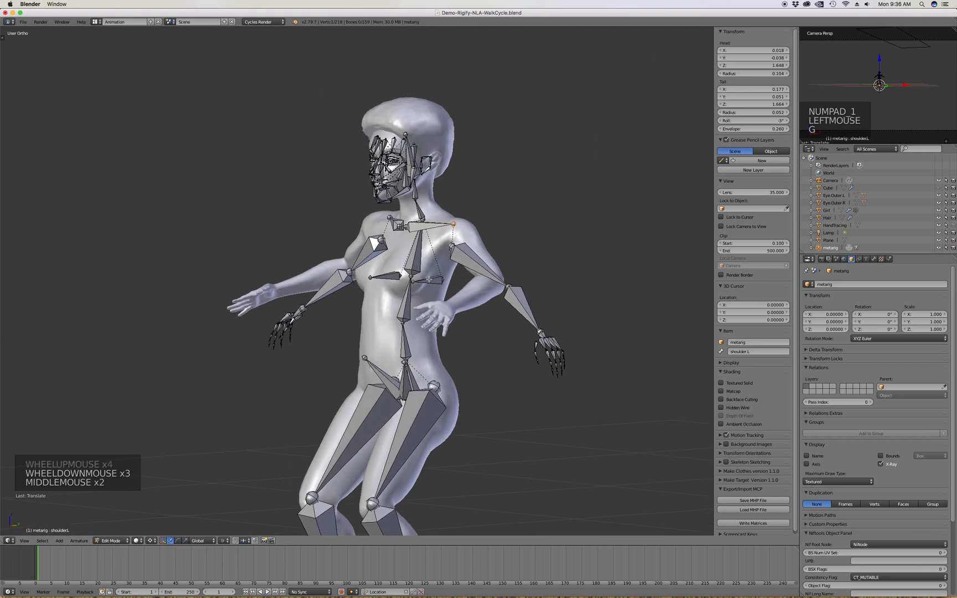
pyautogui.click(432, 279)
pyautogui.press('KP_3')
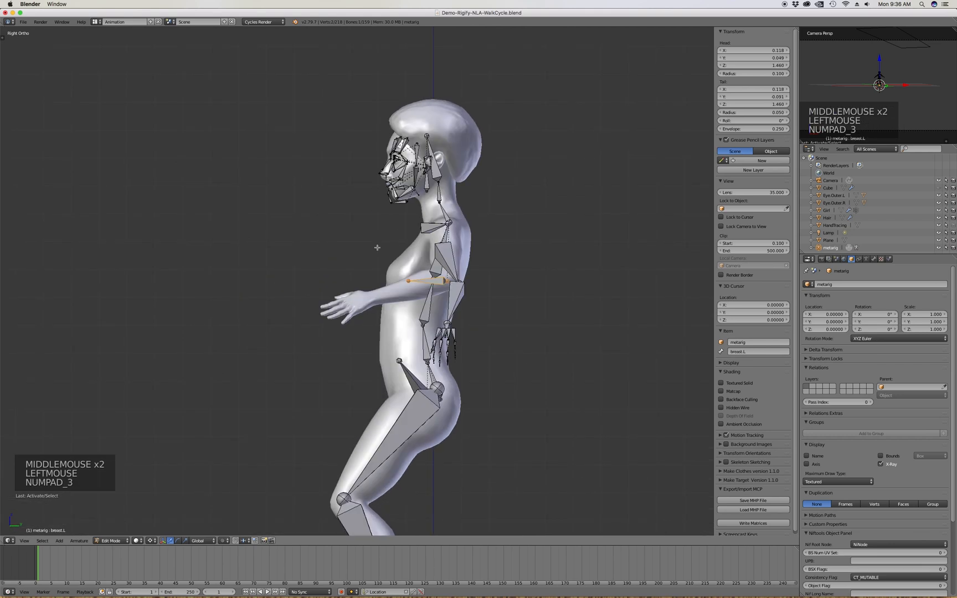
pyautogui.scroll(6, 377, 248)
pyautogui.scroll(-2, 387, 255)
pyautogui.press('g')
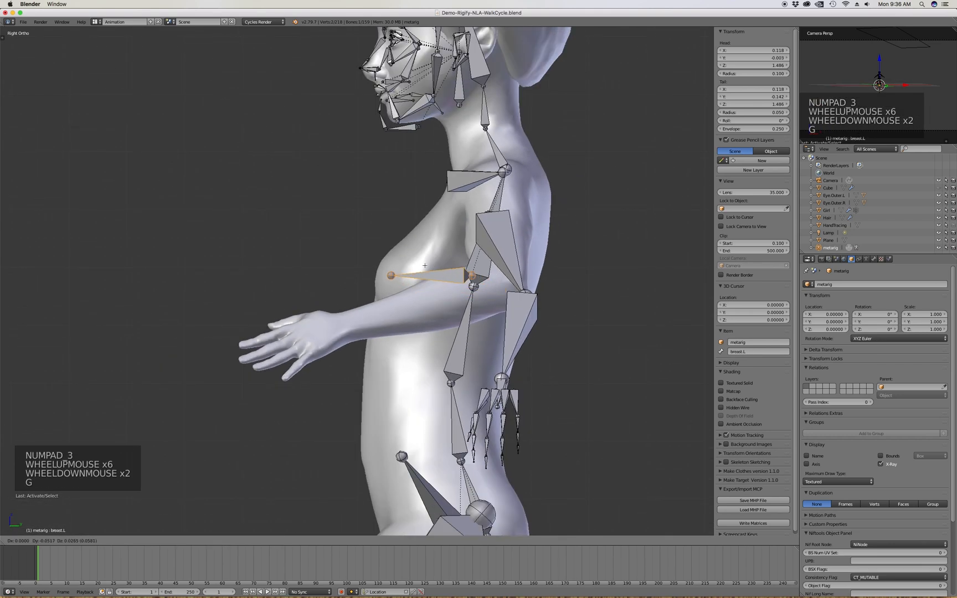
pyautogui.click(417, 272)
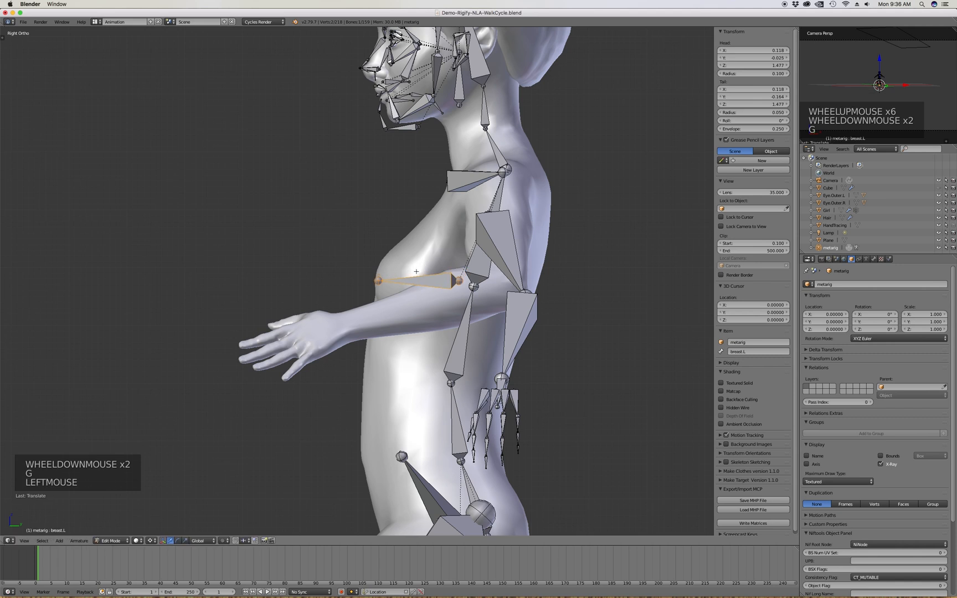
pyautogui.press('KP_1')
pyautogui.press('g')
pyautogui.click(421, 268)
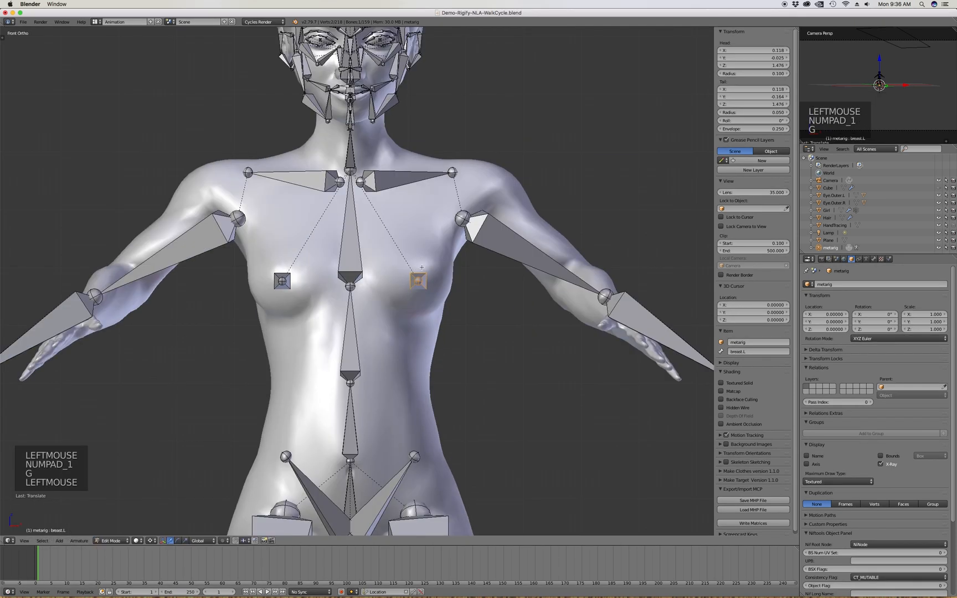
# Leave edit mode and hide the large ground plane that covers the body in the top view
pyautogui.press('KP_7')
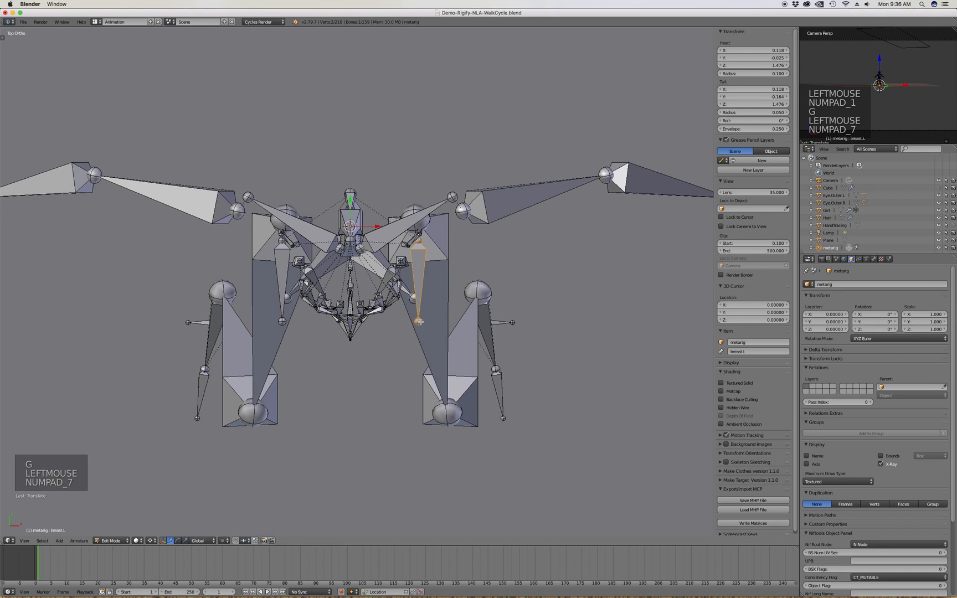
pyautogui.scroll(-14, 419, 322)
pyautogui.scroll(3, 414, 283)
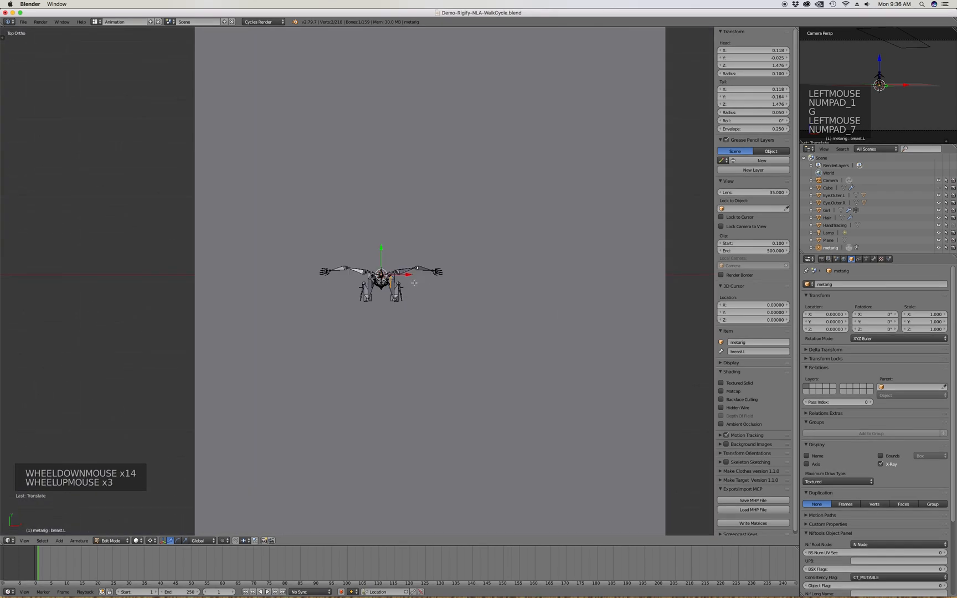
pyautogui.scroll(-16, 414, 282)
pyautogui.scroll(8, 417, 285)
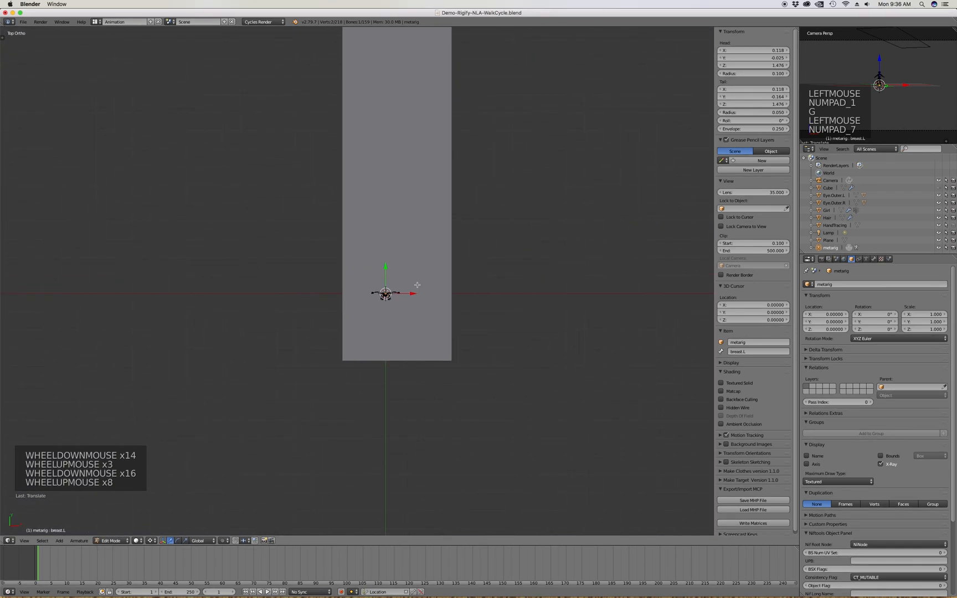
pyautogui.press('Tab')
pyautogui.click(426, 305)
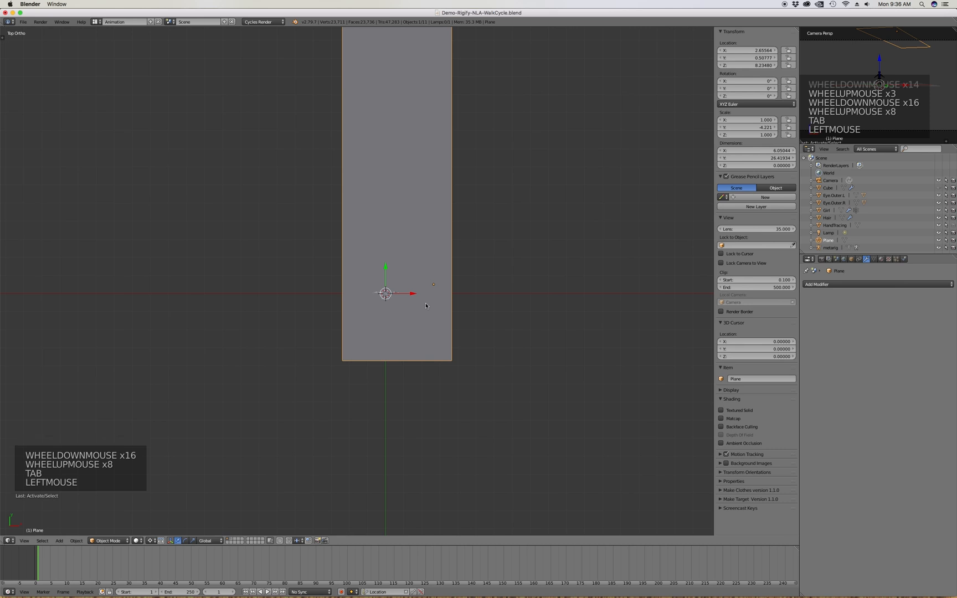
pyautogui.press('h')
pyautogui.scroll(11, 390, 292)
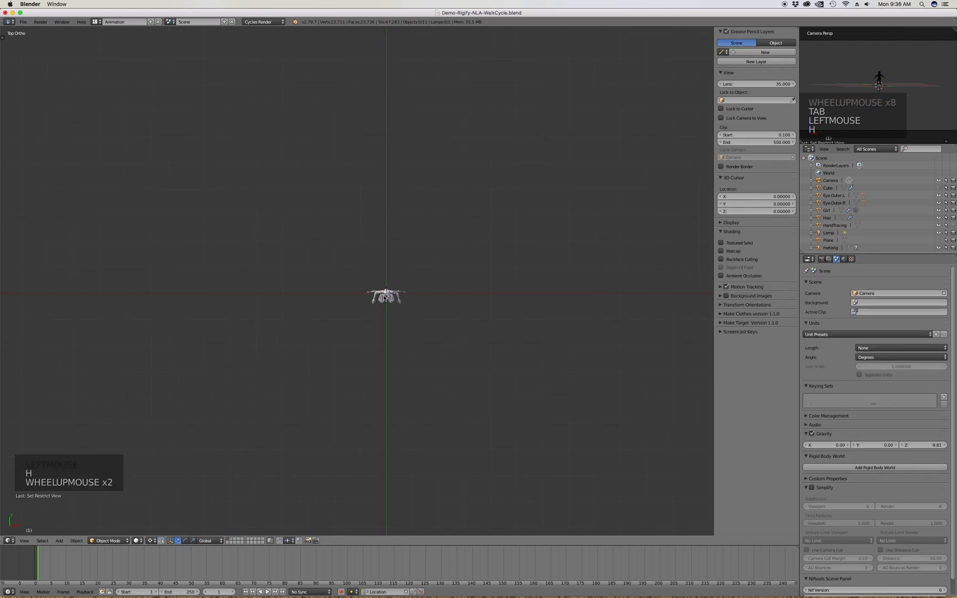
pyautogui.scroll(11, 390, 292)
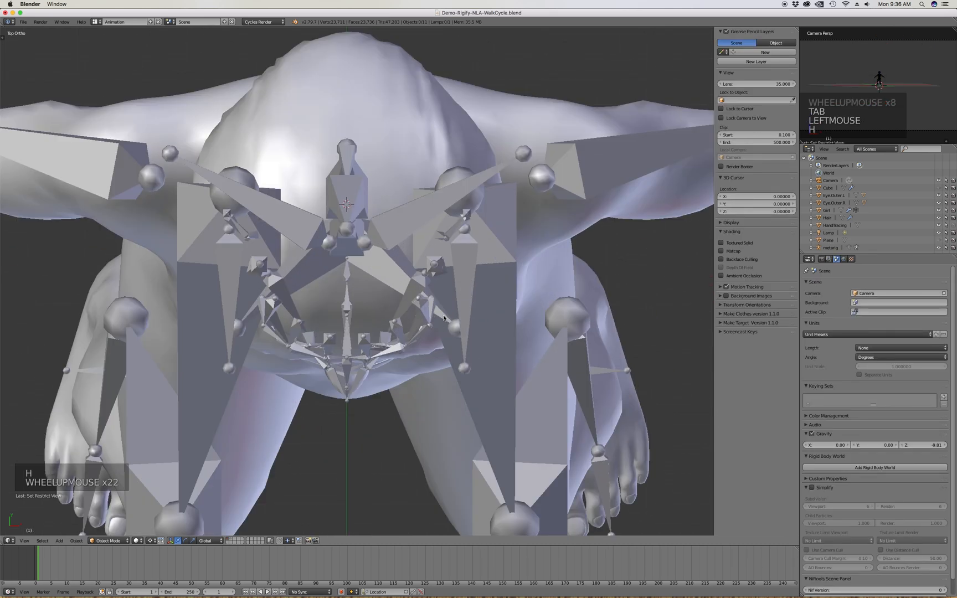
# Select the metarig through its left breast bone and return it to edit mode
pyautogui.scroll(-3, 443, 317)
pyautogui.moveTo(444, 317); pyautogui.dragTo(463, 294, button='middle')
pyautogui.click(463, 294)
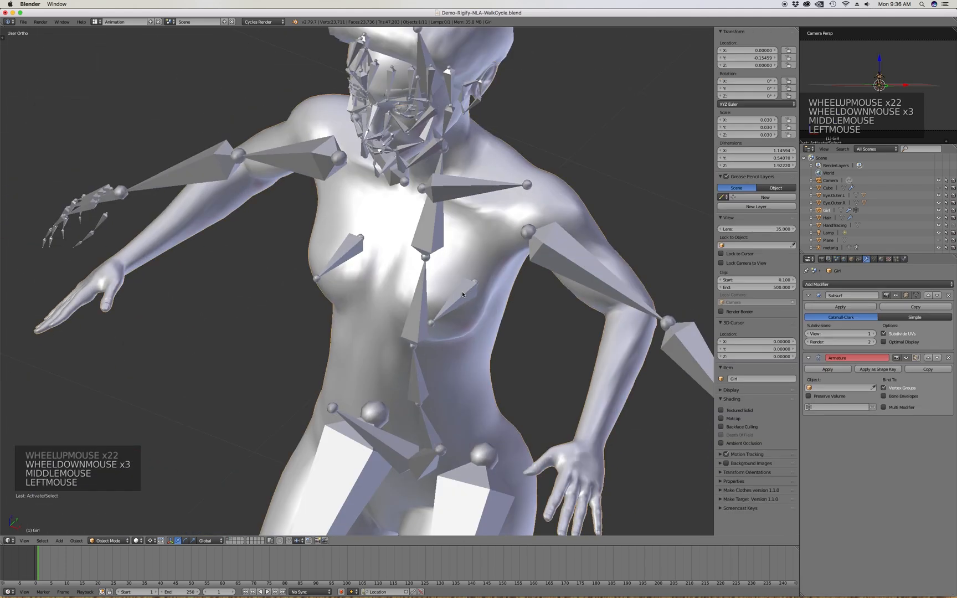
pyautogui.click(462, 294)
pyautogui.press('Tab')
# Angle the left breast bone outward along X, with its tail at about X 0.129 and its head near X 0.117
pyautogui.press('KP_7')
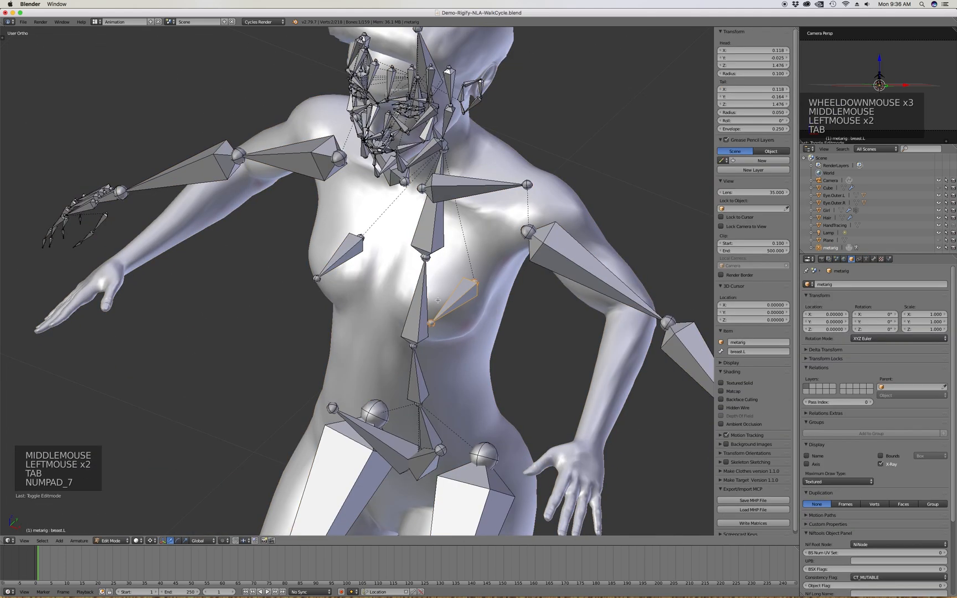
pyautogui.moveTo(457, 331); pyautogui.dragTo(462, 335, button='middle')
pyautogui.click(462, 335)
pyautogui.press('g')
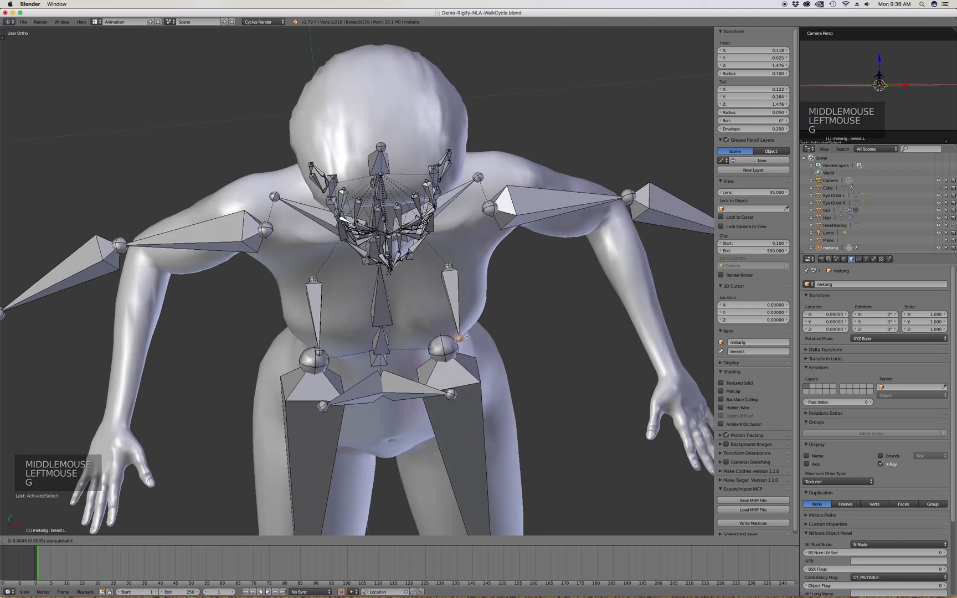
pyautogui.click(467, 336)
pyautogui.click(447, 267)
pyautogui.press('g')
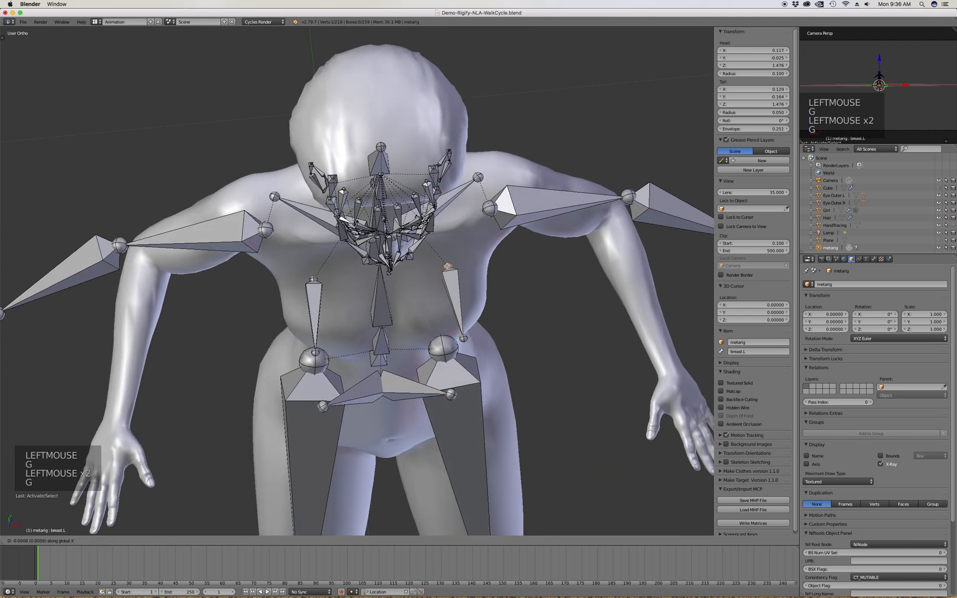
pyautogui.click(445, 268)
pyautogui.press('a')
# From the top view, move the shoulder end of the left upper arm bone to about X 0.202, Y 0.050
pyautogui.moveTo(459, 278); pyautogui.dragTo(532, 281, button='middle')
pyautogui.click(533, 281)
pyautogui.press('KP_7')
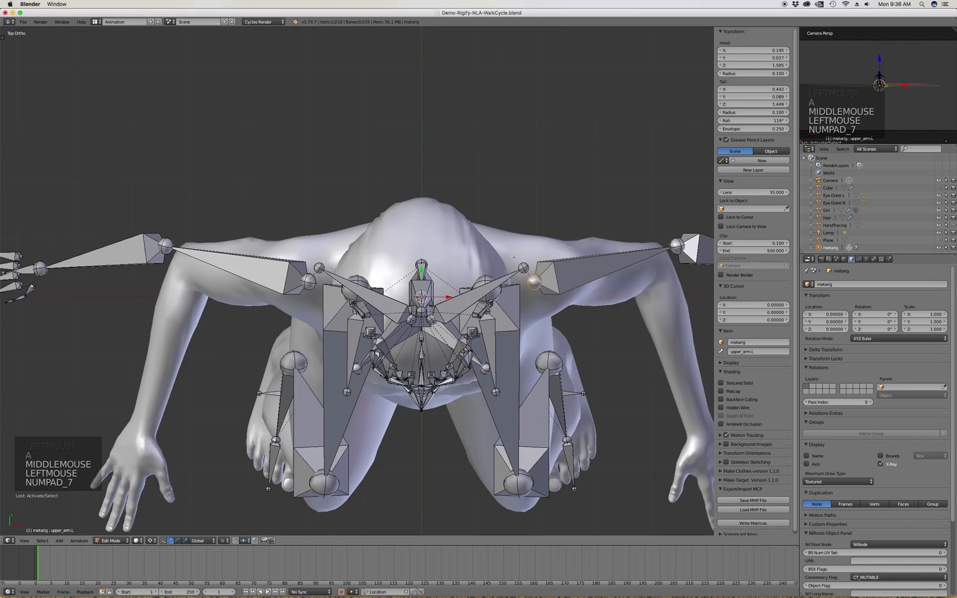
pyautogui.press('g')
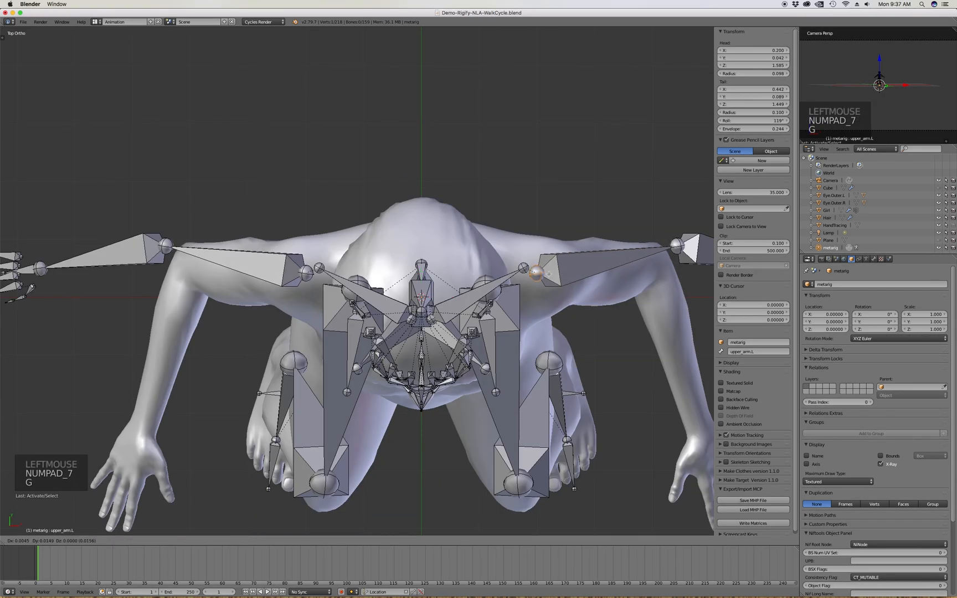
pyautogui.click(549, 271)
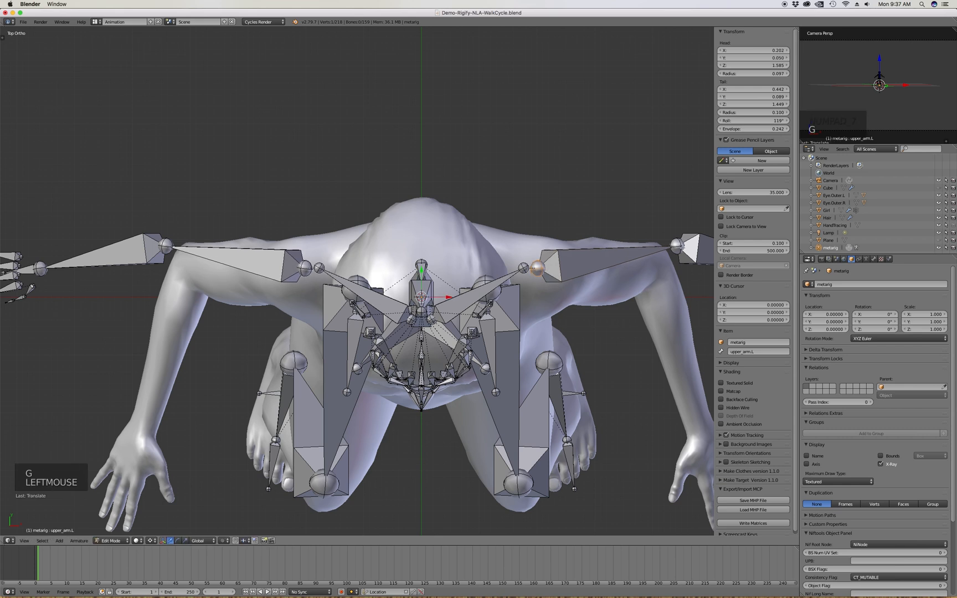
# Move the left elbow joint inward onto the arm, to about X 0.398, Y 0.065
pyautogui.click(680, 246)
pyautogui.press('g')
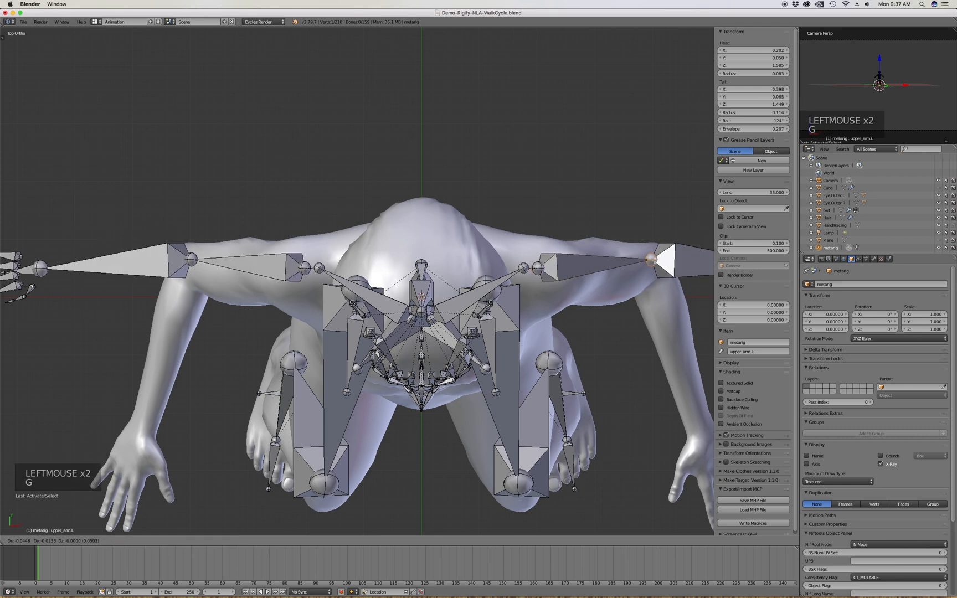
pyautogui.click(596, 249)
pyautogui.scroll(-5, 597, 248)
pyautogui.scroll(-2, 646, 253)
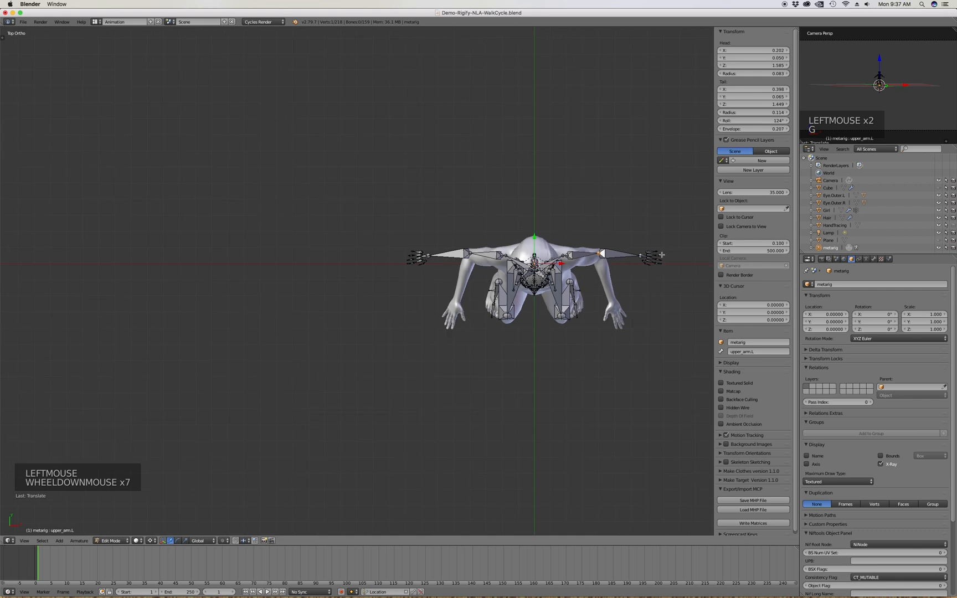
pyautogui.scroll(6, 653, 259)
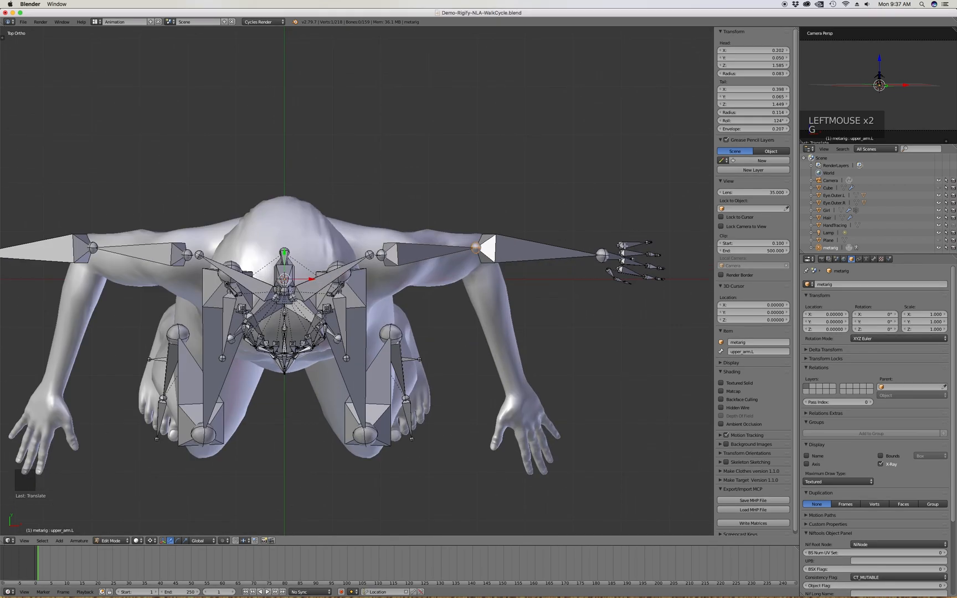
pyautogui.click(663, 280)
pyautogui.scroll(11, 663, 280)
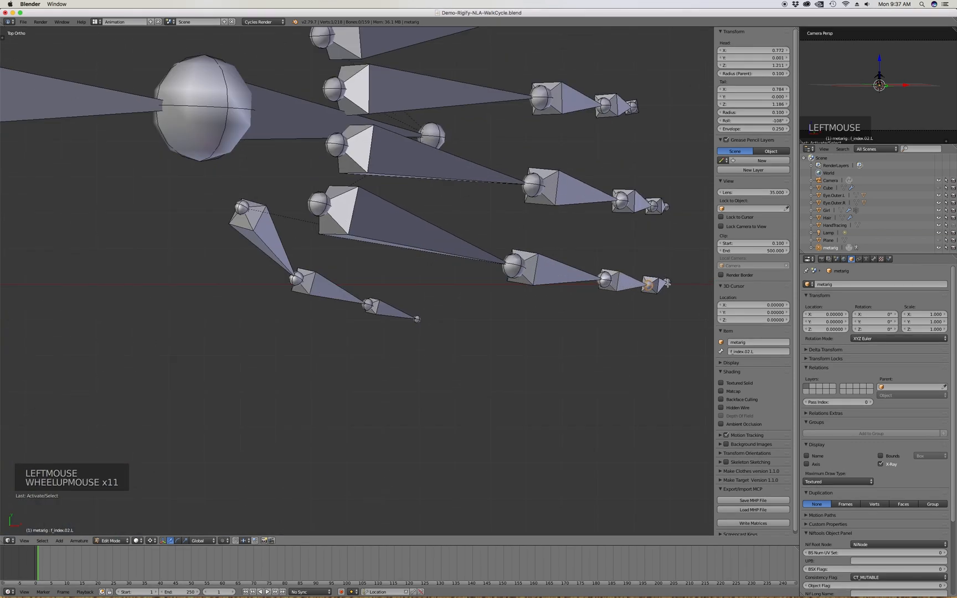
pyautogui.click(666, 282)
pyautogui.scroll(-13, 672, 249)
pyautogui.scroll(2, 641, 245)
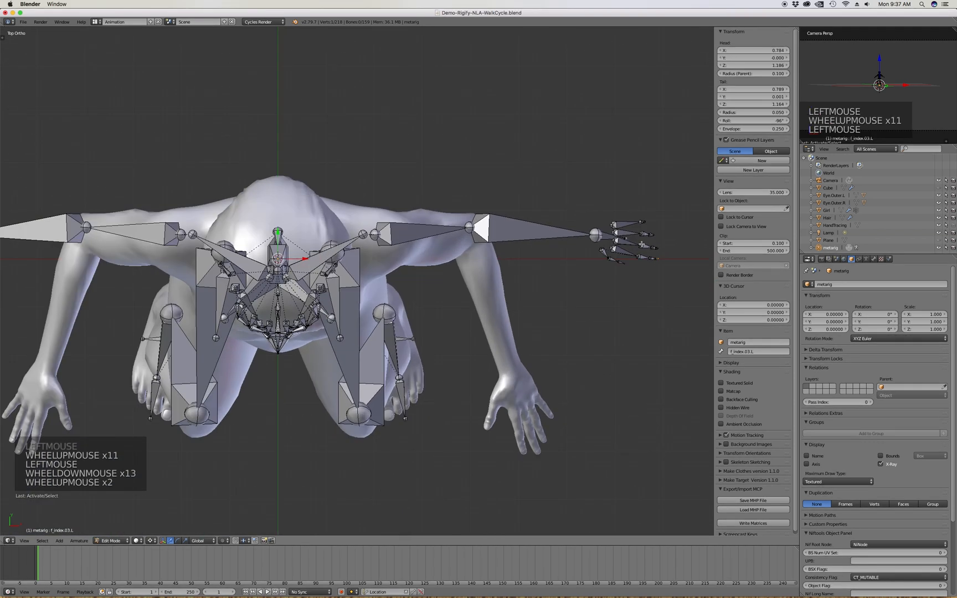
pyautogui.scroll(-2, 618, 239)
pyautogui.press('a')
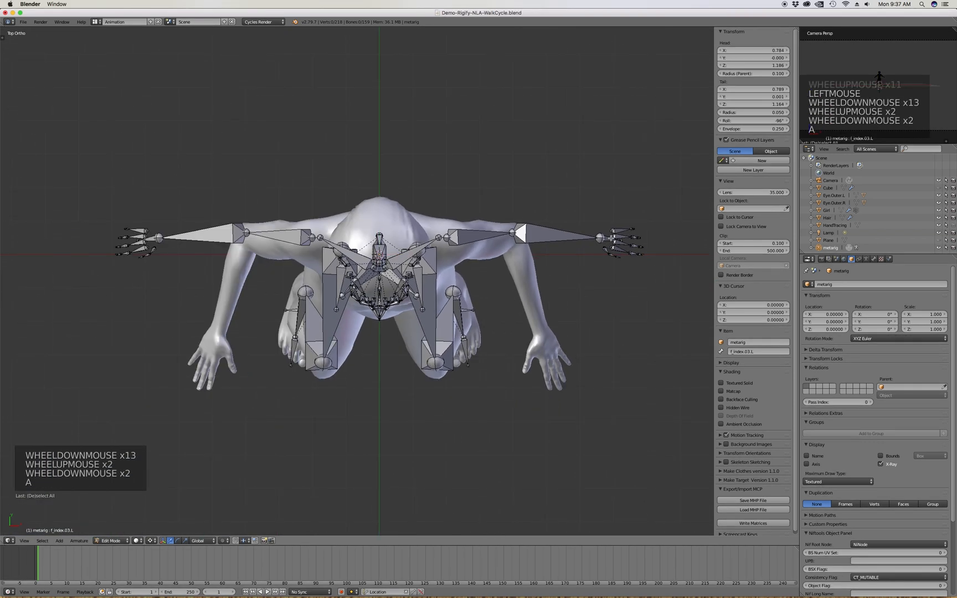
# In wireframe display, move all left hand and finger bones onto the hand, bringing the f_index.03.L head to about X 0.590, Y -0.325
pyautogui.press('z')
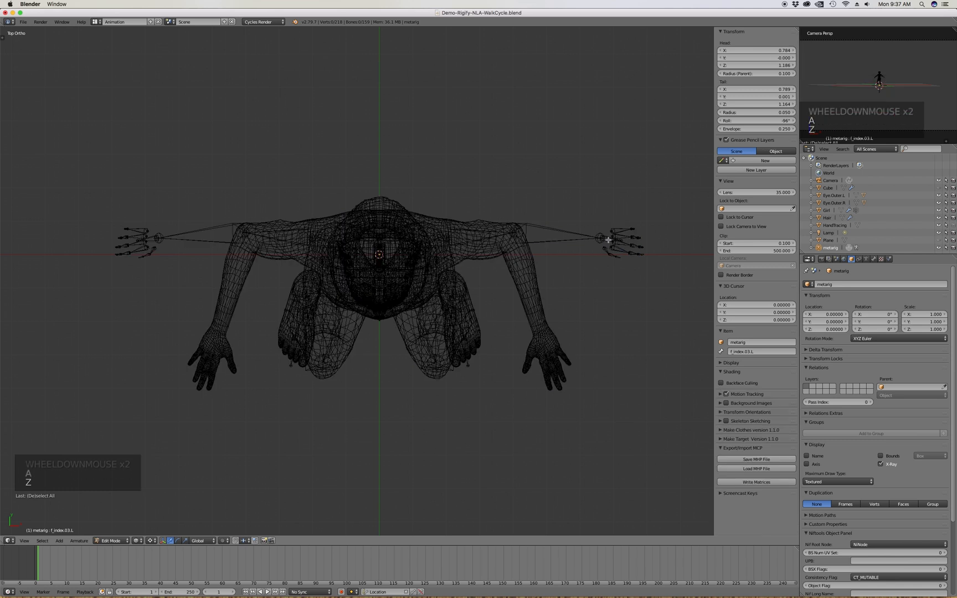
pyautogui.press('b')
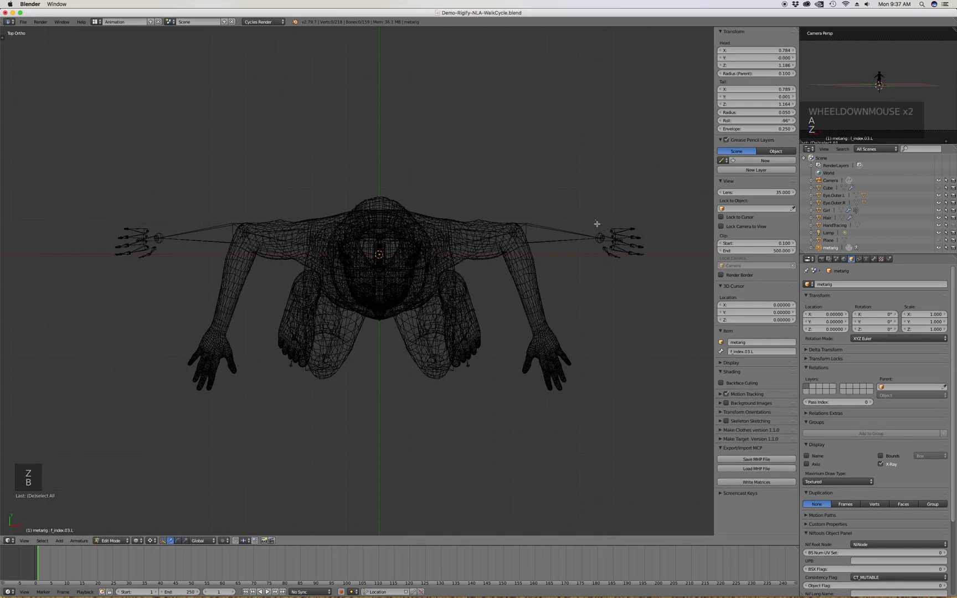
pyautogui.moveTo(596, 220); pyautogui.dragTo(670, 276)
pyautogui.press('g')
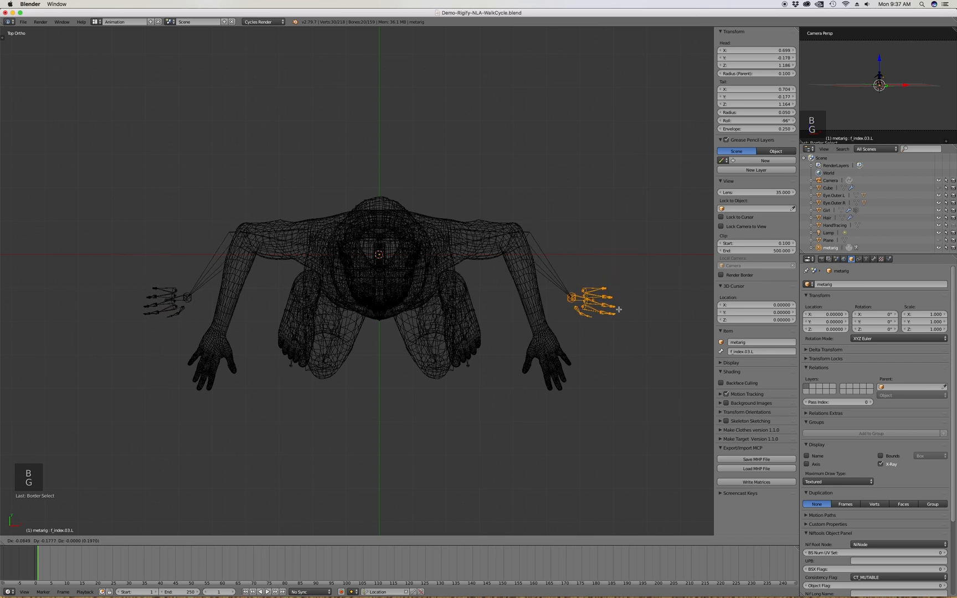
pyautogui.click(592, 335)
# Set the pivot to Median Point and rotate and shift the left hand bones in line with the hand, f_index.03.L head about X 0.513, Y -0.371
pyautogui.press('r')
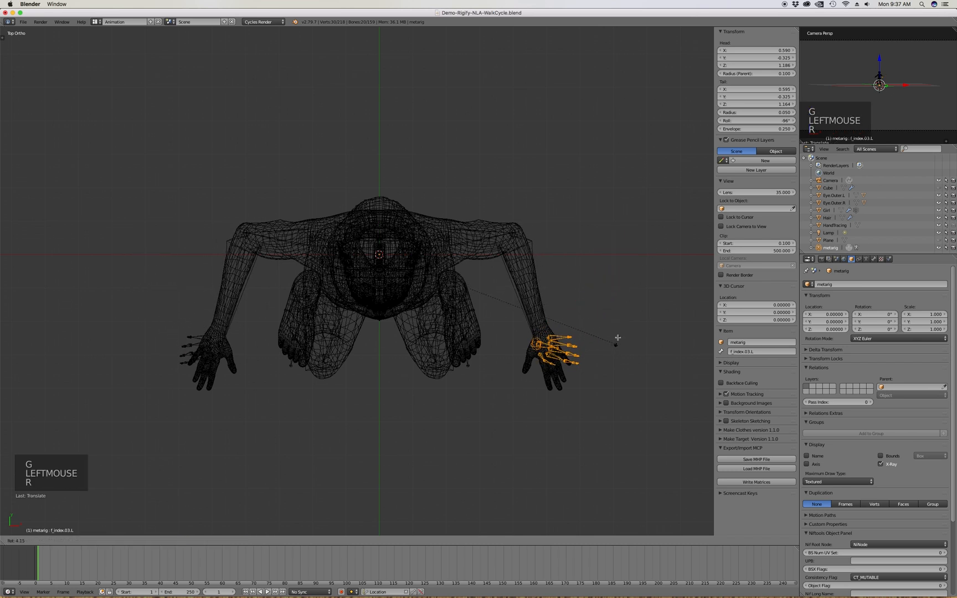
pyautogui.click(618, 329)
pyautogui.click(152, 541)
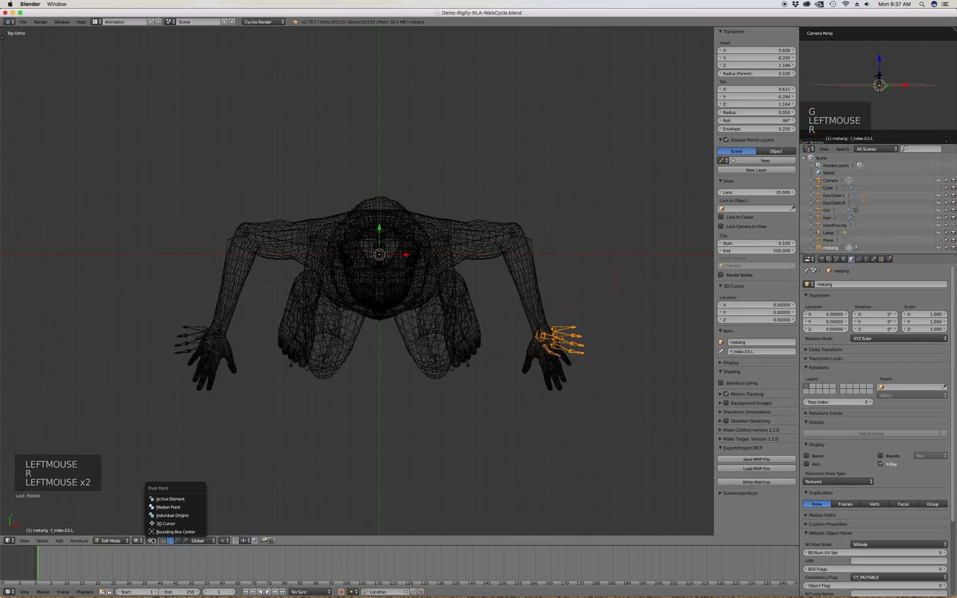
pyautogui.click(173, 507)
pyautogui.press('r')
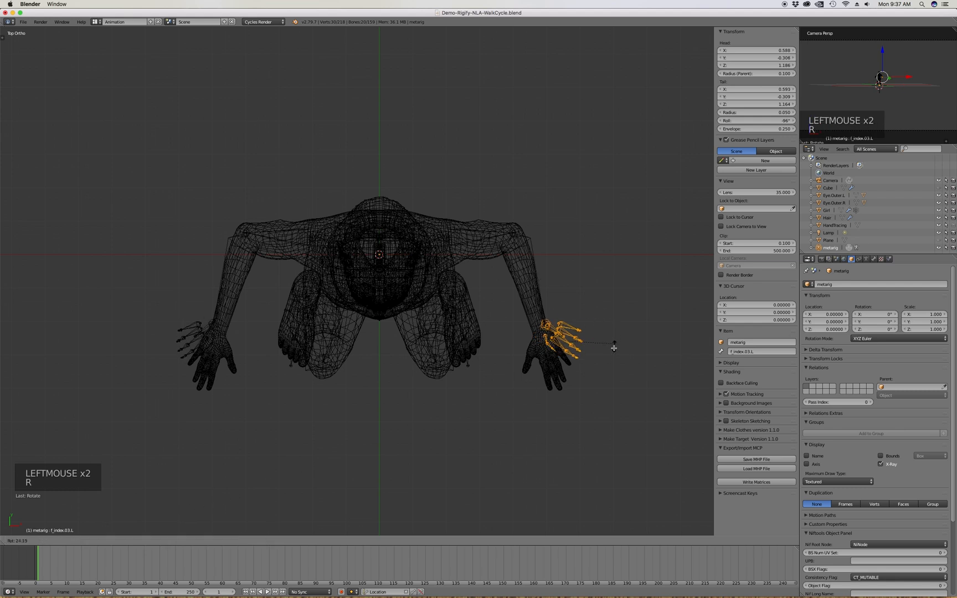
pyautogui.click(598, 368)
pyautogui.press('g')
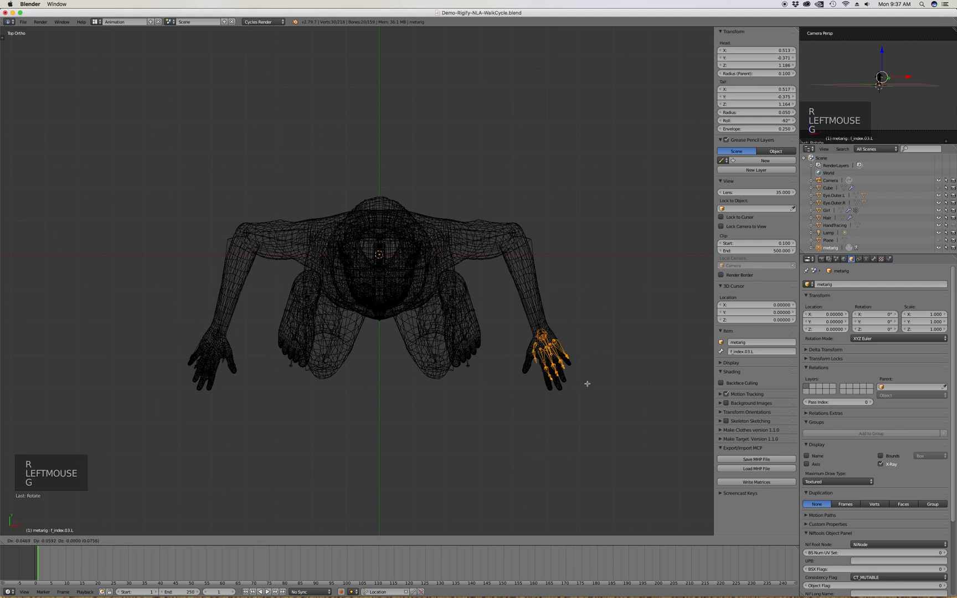
pyautogui.click(586, 383)
# Rotate and shift the left hand bones to follow the hand from above, f_index.03.L head about X 0.500, Y -0.367
pyautogui.scroll(7, 542, 333)
pyautogui.press('r')
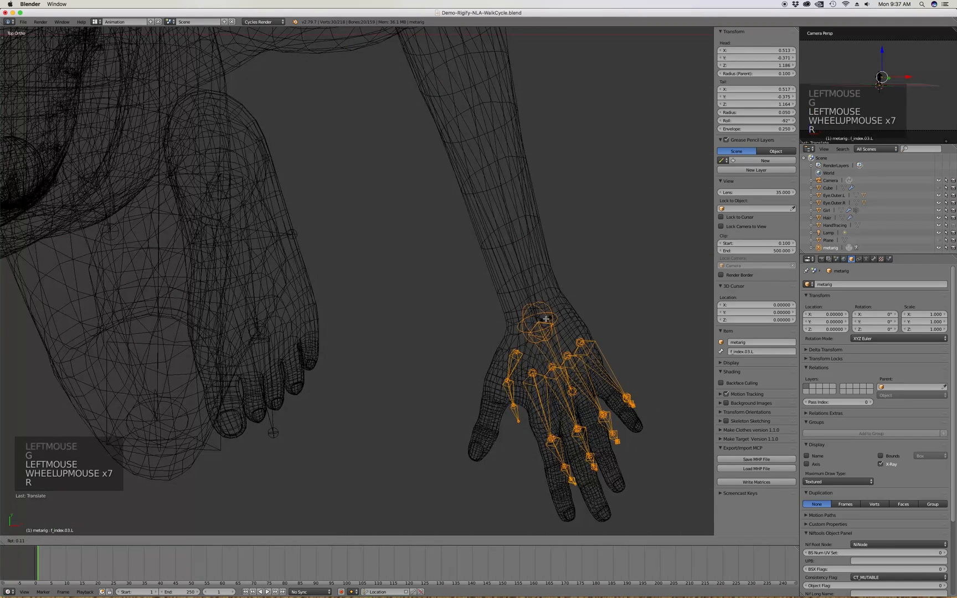
pyautogui.click(548, 322)
pyautogui.press('g')
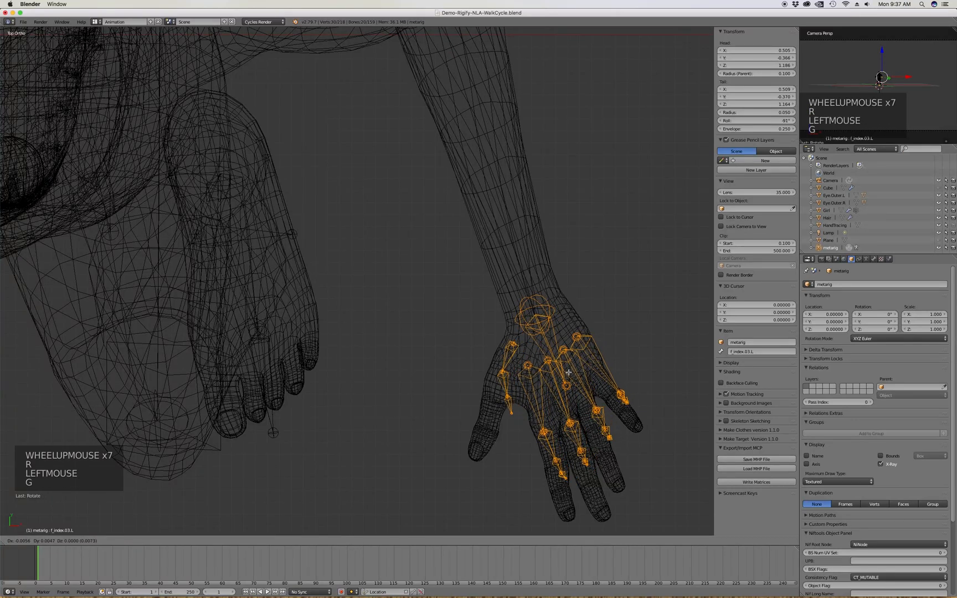
pyautogui.click(576, 366)
pyautogui.press('r')
pyautogui.click(643, 324)
pyautogui.press('g')
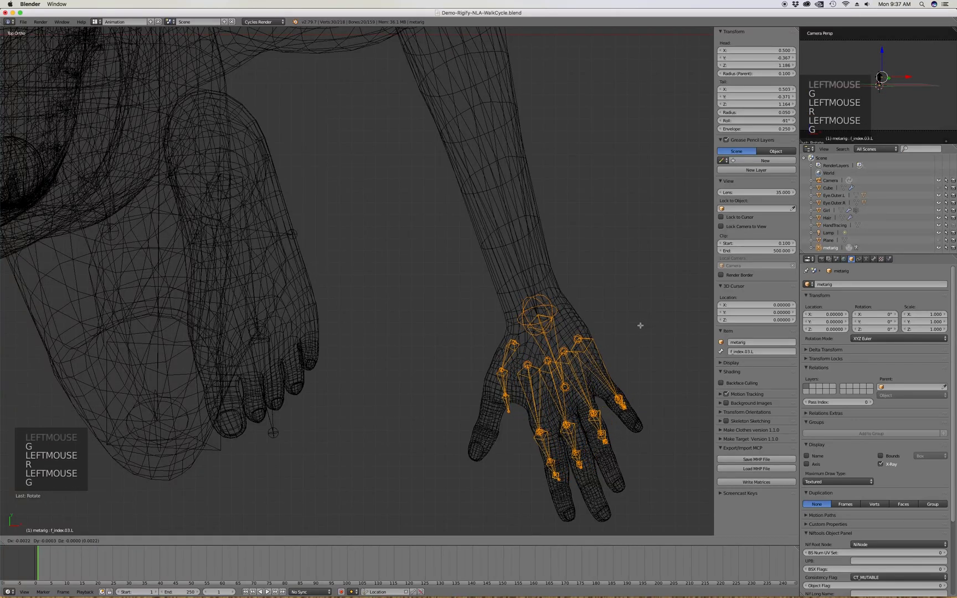
pyautogui.click(640, 325)
# From the side view in solid display, raise the left elbow joint onto the arm, to about Z 1.481
pyautogui.scroll(-9, 548, 341)
pyautogui.moveTo(543, 340); pyautogui.dragTo(529, 321, button='middle')
pyautogui.scroll(4, 554, 323)
pyautogui.middleClick(551, 325)
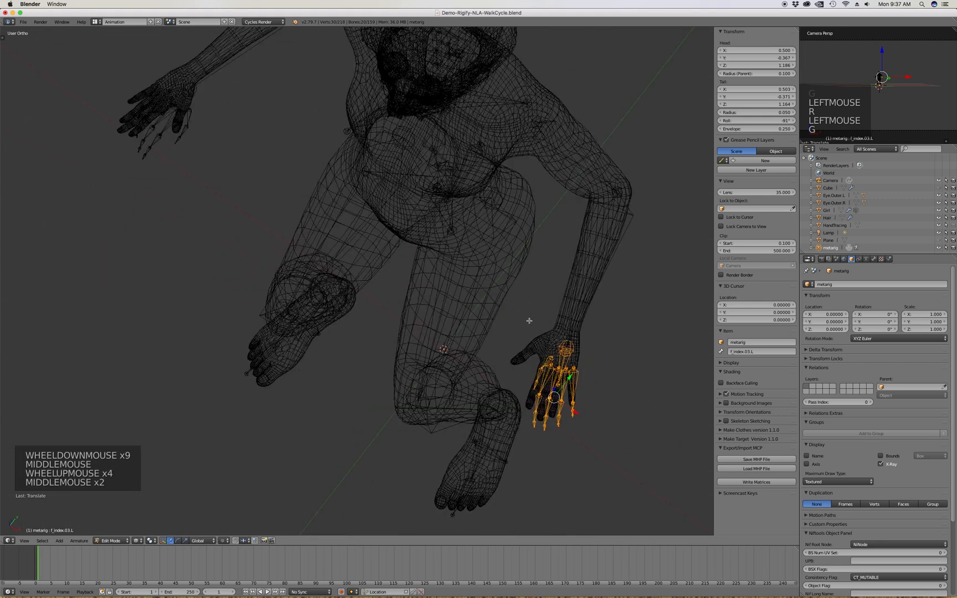
pyautogui.press('KP_3')
pyautogui.press('z')
pyautogui.scroll(-6, 454, 280)
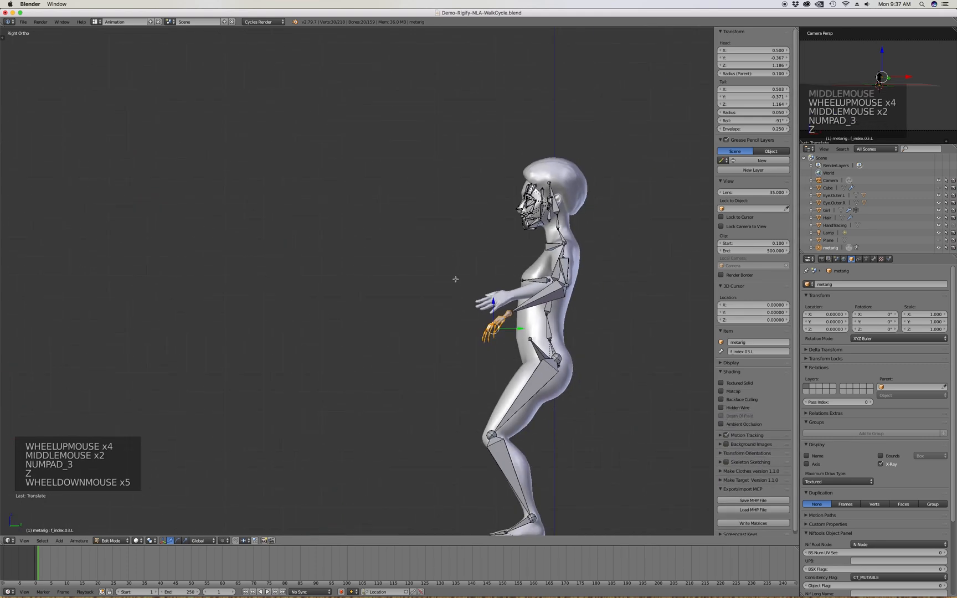
pyautogui.scroll(3, 454, 279)
pyautogui.scroll(3, 549, 292)
pyautogui.click(549, 288)
pyautogui.press('g')
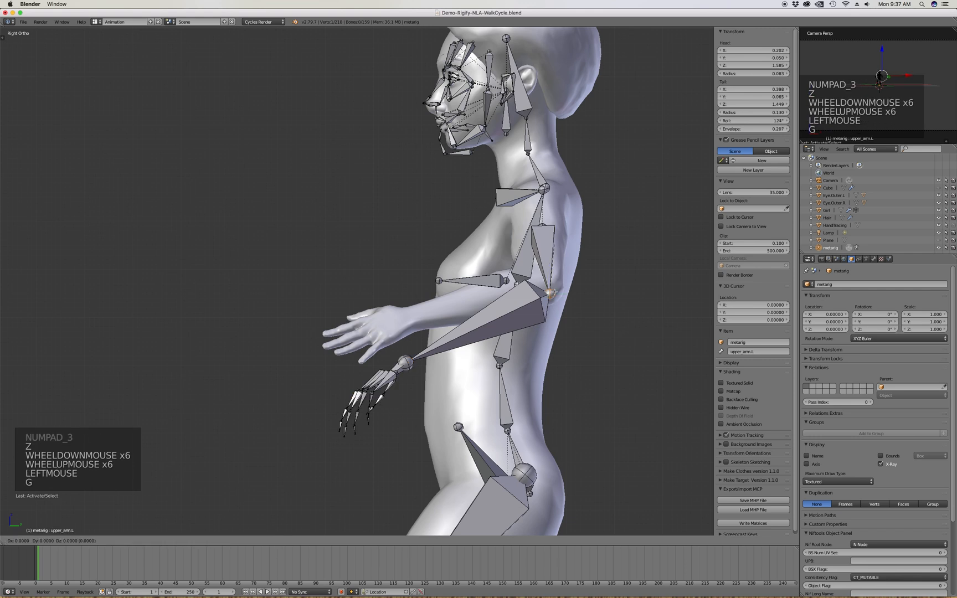
pyautogui.click(550, 279)
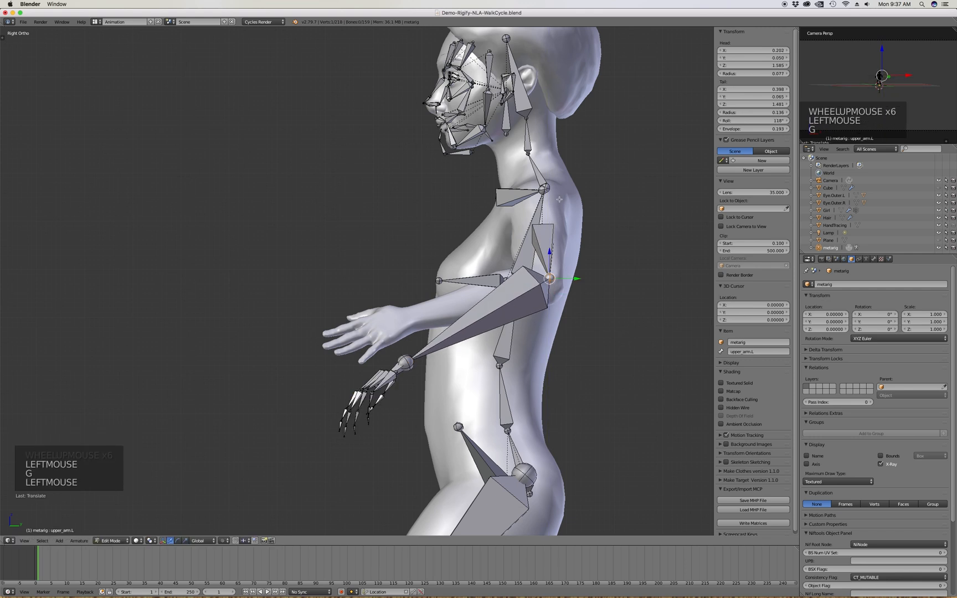
# From the side view, raise the shoulder end of the left upper arm bone to about Z 1.658
pyautogui.moveTo(549, 279); pyautogui.dragTo(583, 293, button='middle')
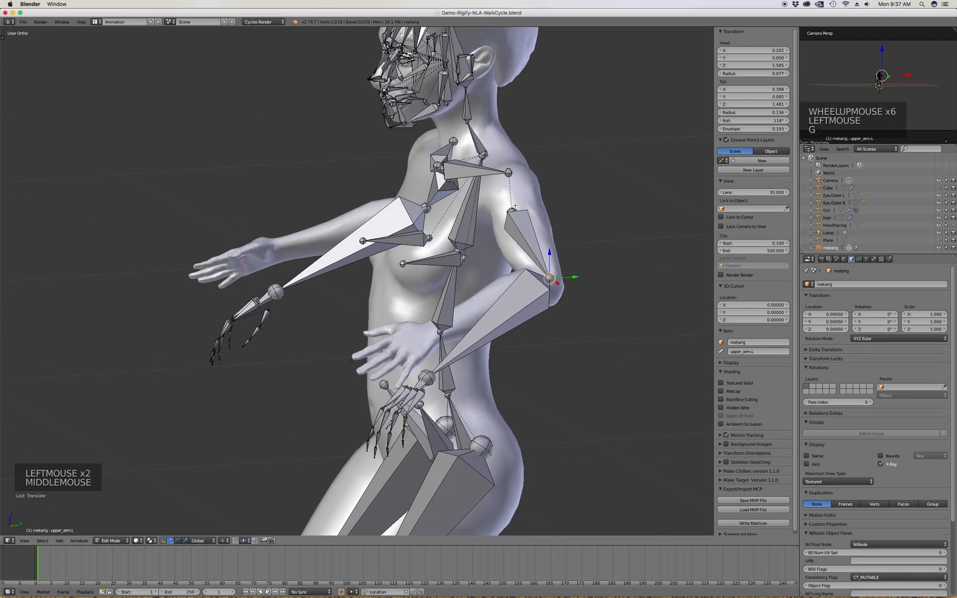
pyautogui.click(508, 209)
pyautogui.press('KP_3')
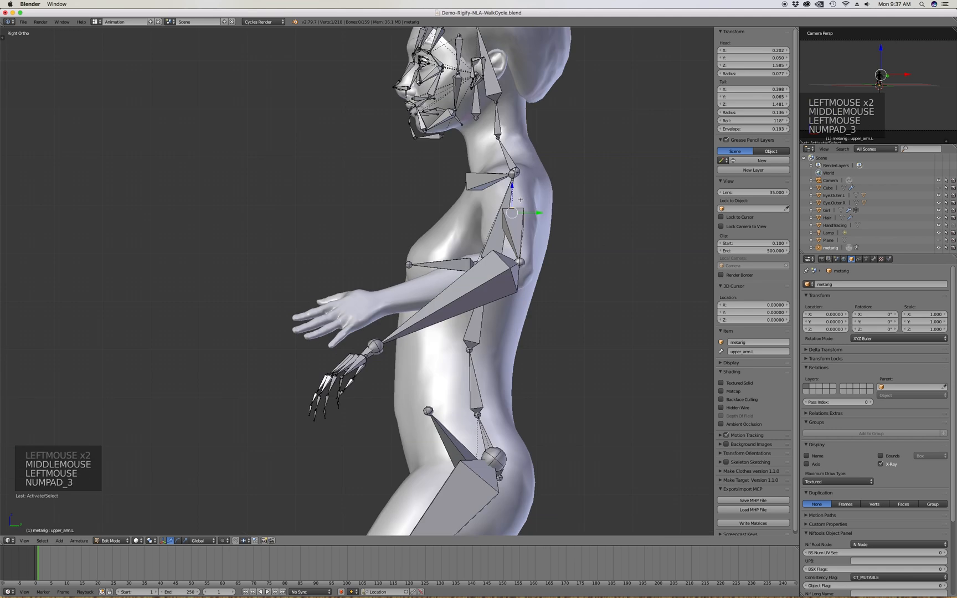
pyautogui.press('g')
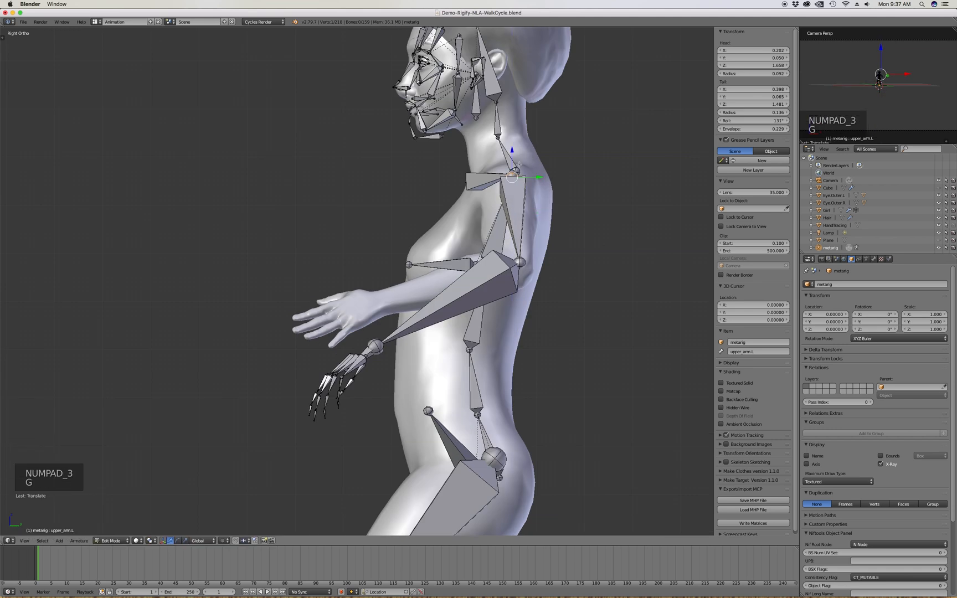
pyautogui.click(518, 165)
# From the front view, fine-tune the shoulder end of the left upper arm bone to about X 0.206, Z 1.648
pyautogui.scroll(1, 518, 164)
pyautogui.moveTo(517, 165); pyautogui.dragTo(572, 195, button='middle')
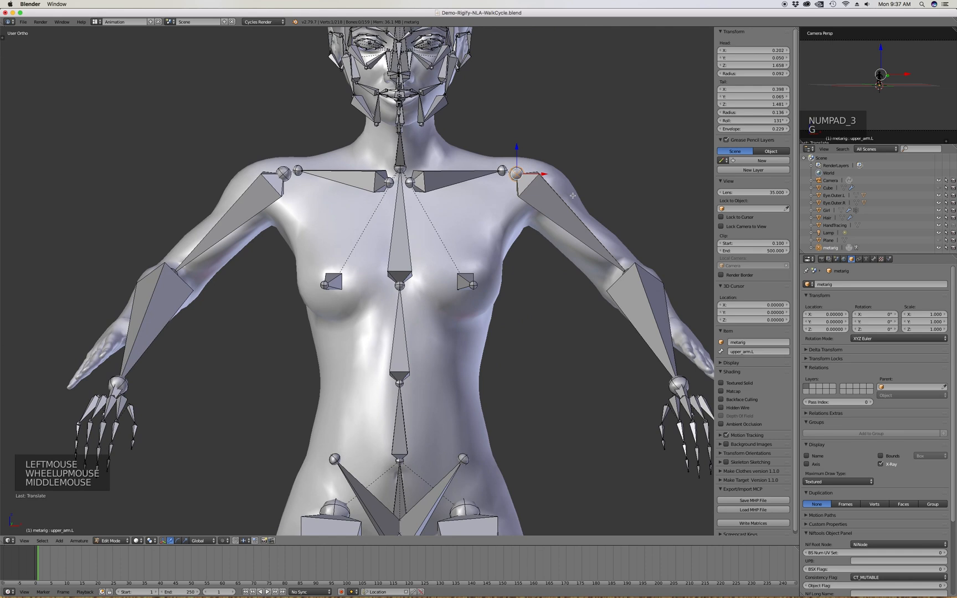
pyautogui.press('KP_1')
pyautogui.press('g')
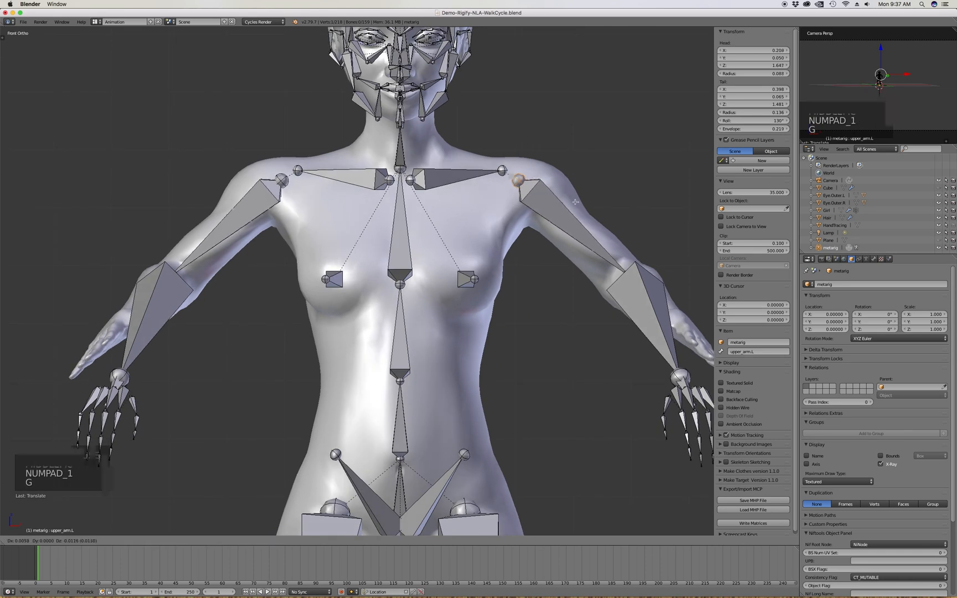
pyautogui.click(575, 202)
# From the side view, move the left elbow joint forward along the Y axis to about Y 0.053
pyautogui.middleClick(615, 214)
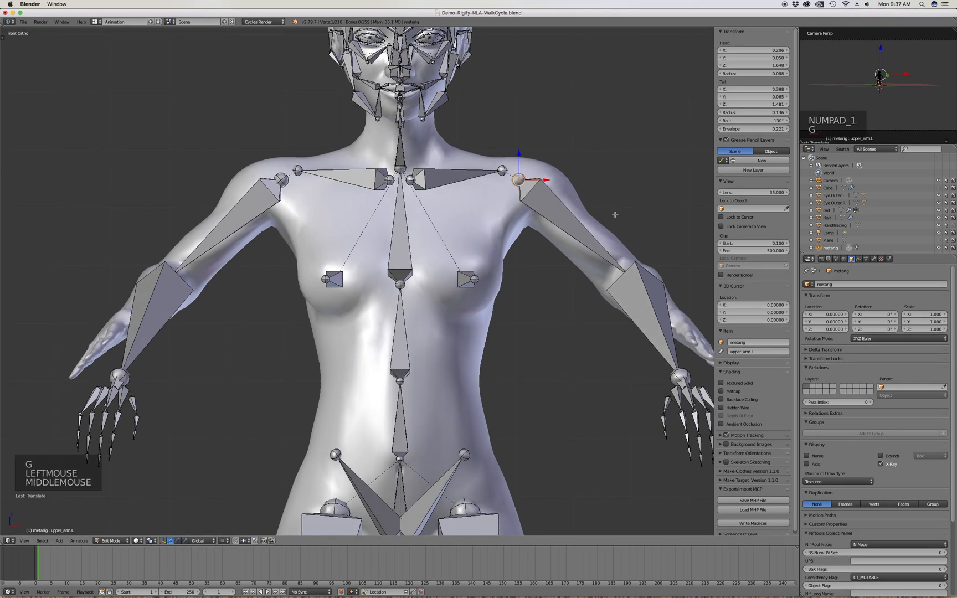
pyautogui.press('KP_3')
pyautogui.click(528, 275)
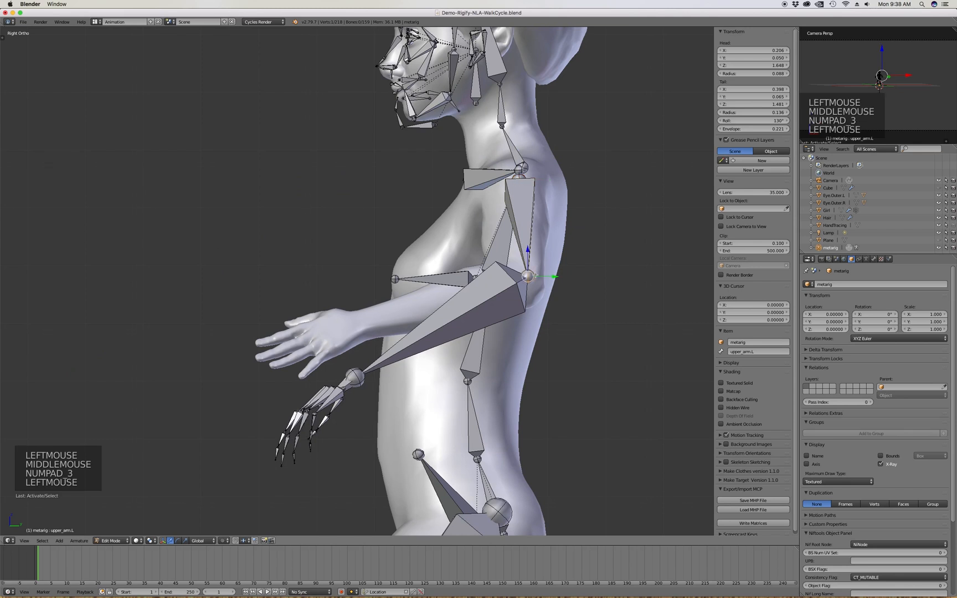
pyautogui.press('g')
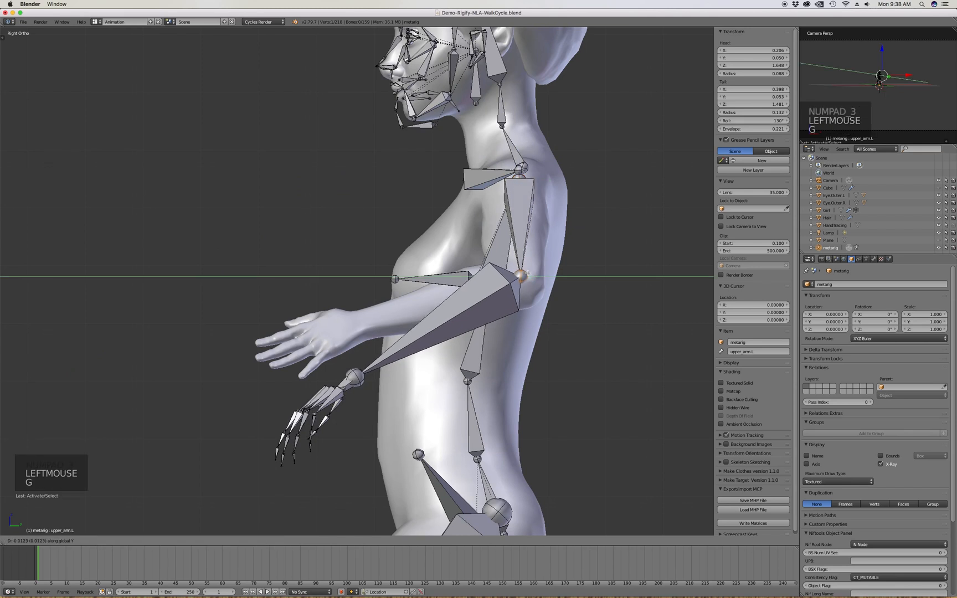
pyautogui.click(525, 275)
# In wireframe side view, box-select all hand and finger bones and raise and rotate them into line with the hand
pyautogui.scroll(-3, 364, 355)
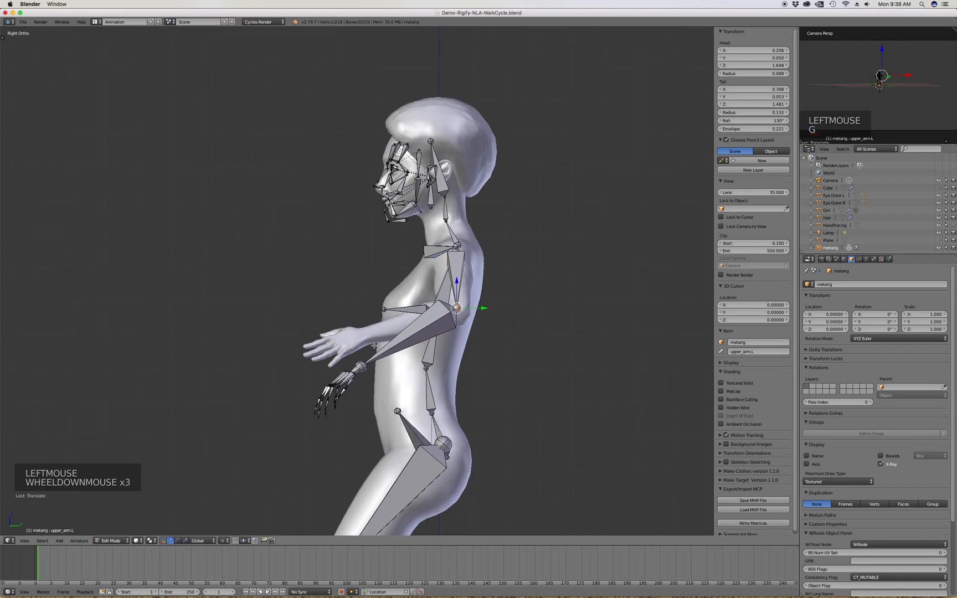
pyautogui.scroll(2, 374, 345)
pyautogui.press('a')
pyautogui.press('z')
pyautogui.press('b')
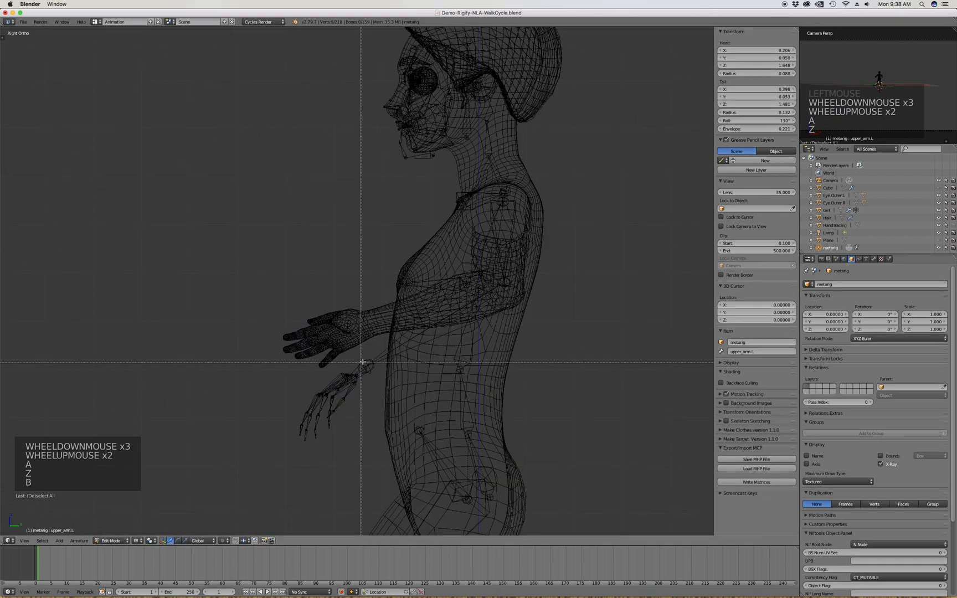
pyautogui.moveTo(388, 349); pyautogui.dragTo(284, 462)
pyautogui.press('g')
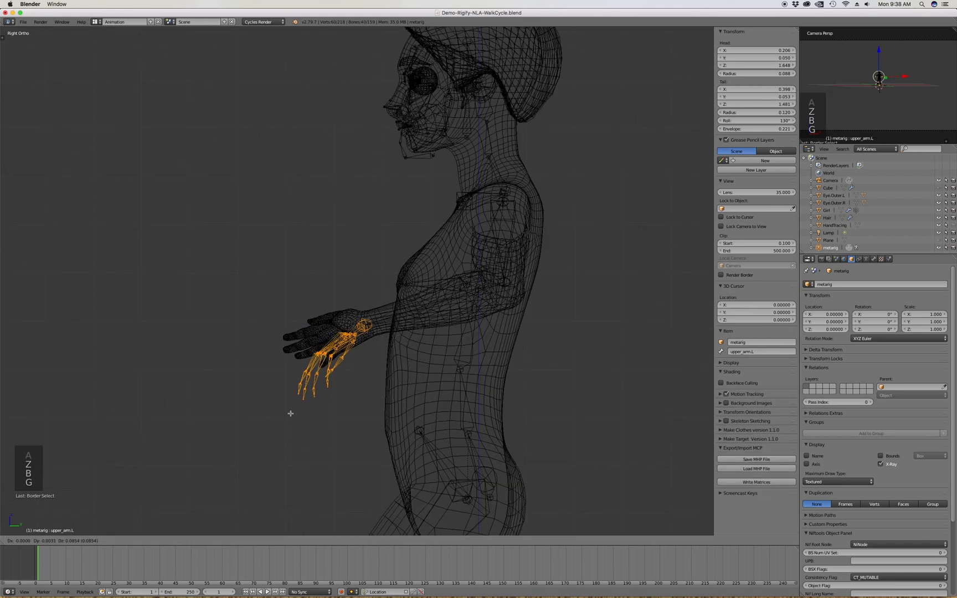
pyautogui.click(292, 416)
pyautogui.press('r')
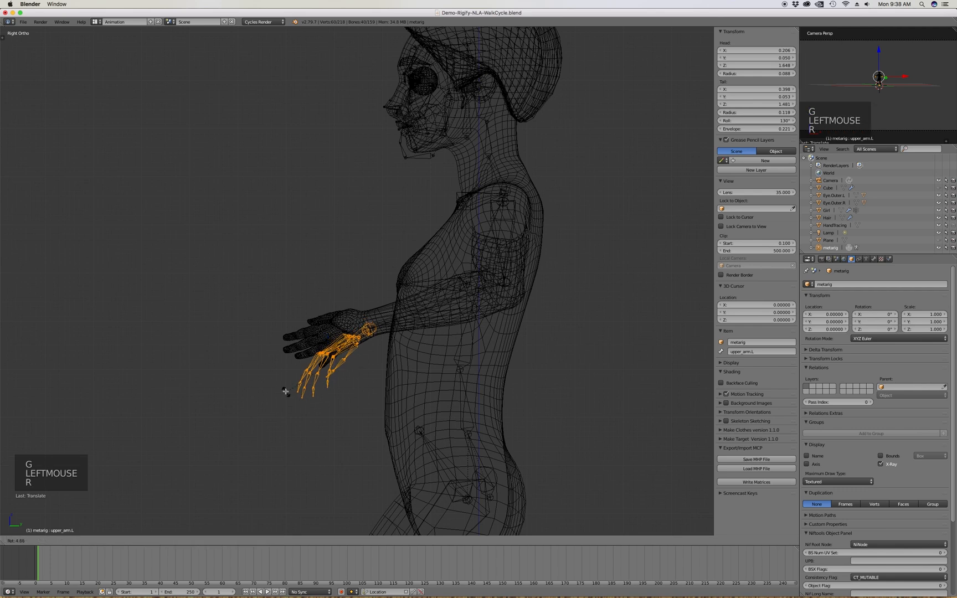
pyautogui.click(280, 382)
pyautogui.press('g')
pyautogui.click(278, 371)
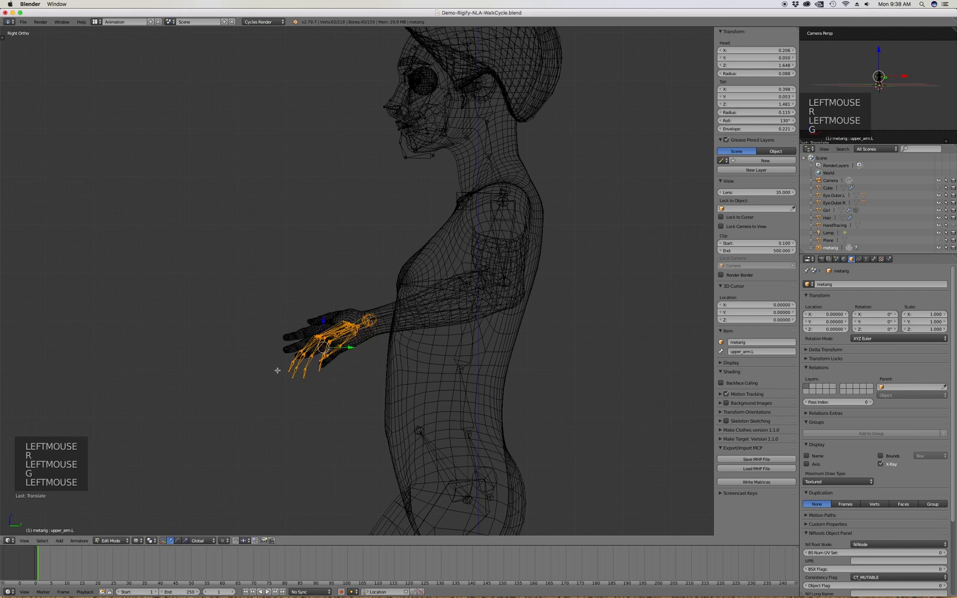
# From the top view in solid display, move the joint between thumb.01.L and thumb.02.L to about X 0.451, Y -0.288
pyautogui.press('z')
pyautogui.moveTo(311, 375); pyautogui.dragTo(382, 387, button='middle')
pyautogui.moveTo(494, 378); pyautogui.dragTo(474, 387, button='middle')
pyautogui.scroll(-6, 514, 382)
pyautogui.scroll(12, 475, 383)
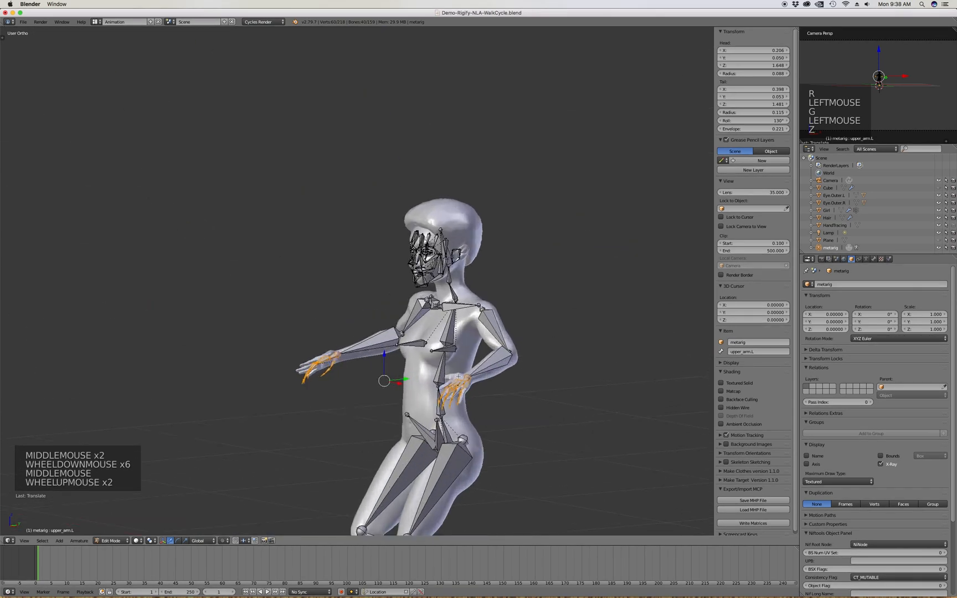
pyautogui.scroll(-1, 516, 364)
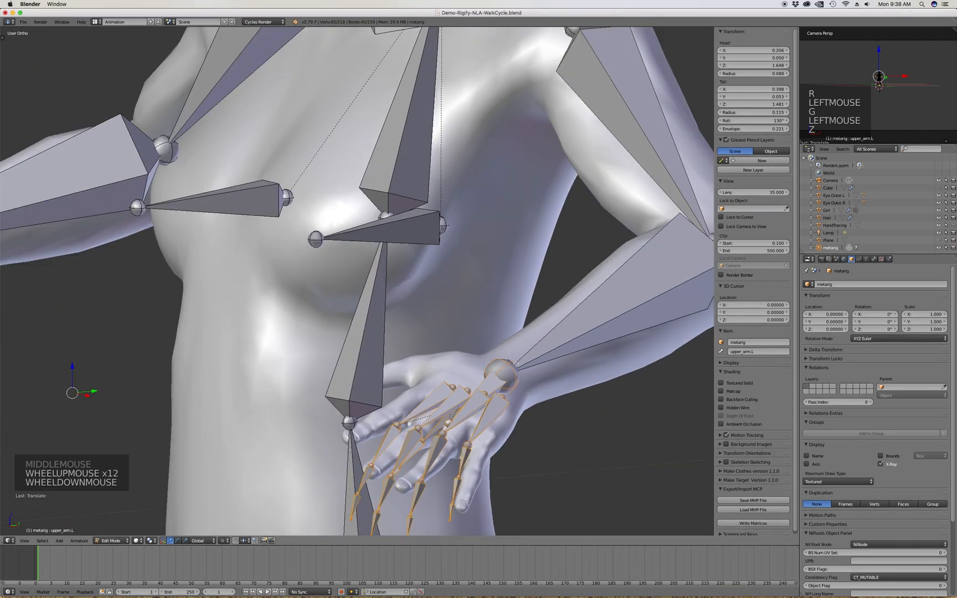
pyautogui.press('KP_7')
pyautogui.scroll(-2, 611, 334)
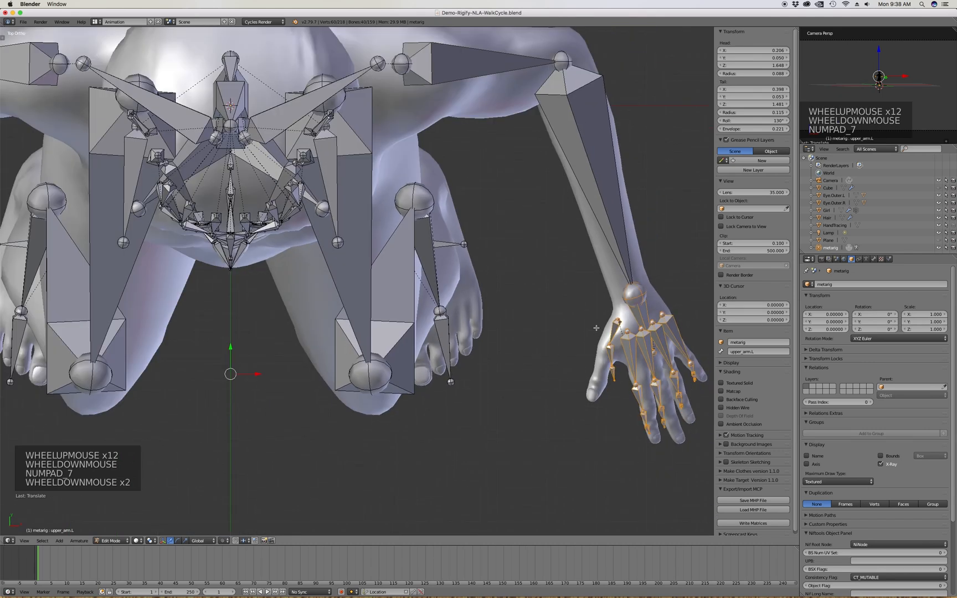
pyautogui.scroll(4, 612, 338)
pyautogui.click(616, 347)
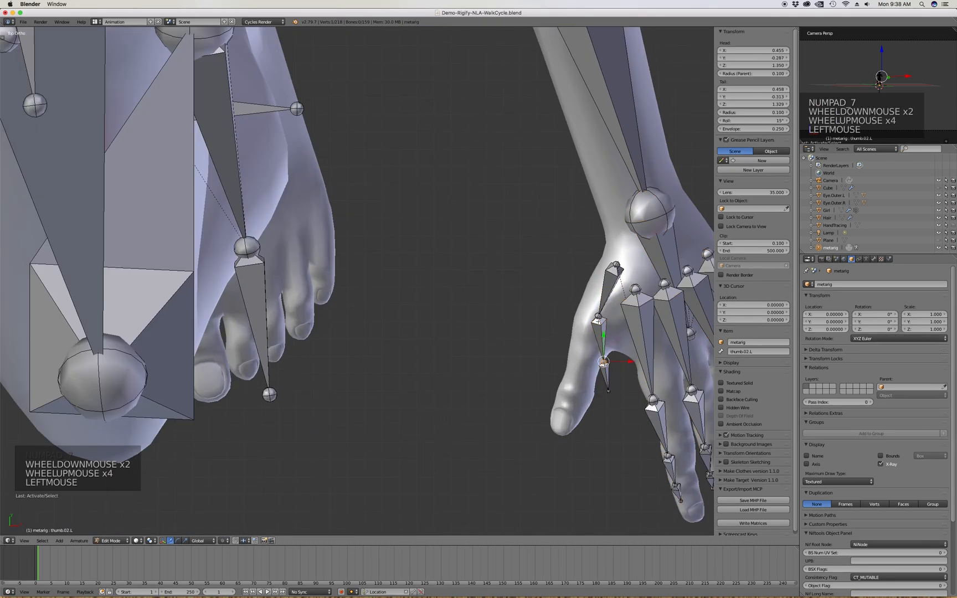
pyautogui.click(598, 318)
pyautogui.press('g')
pyautogui.click(592, 321)
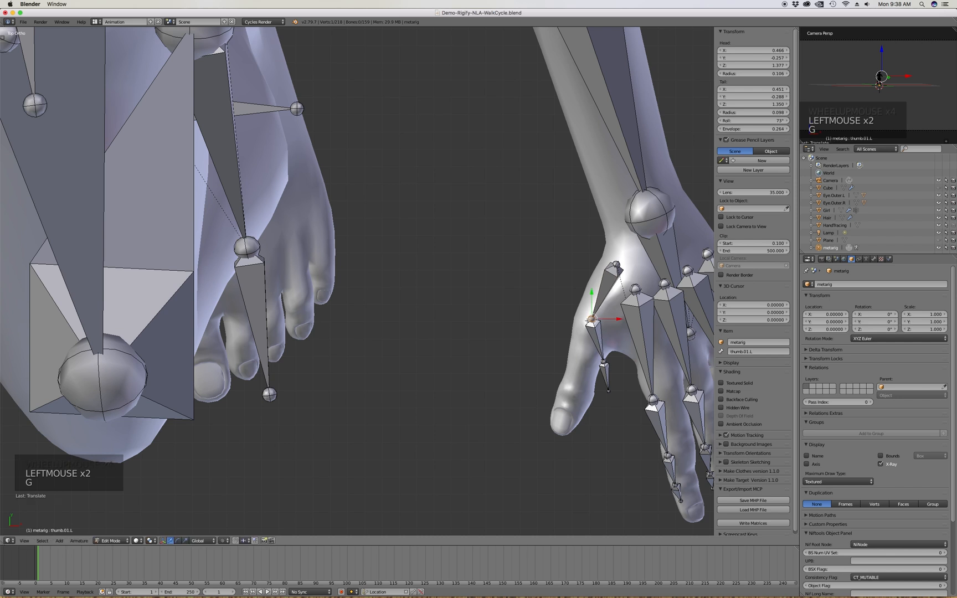
# Move the tail of thumb.02.L to about X 0.440, Y -0.332 and the thumb.03.L tip to the thumb's end, about X 0.431, Y -0.354
pyautogui.click(602, 364)
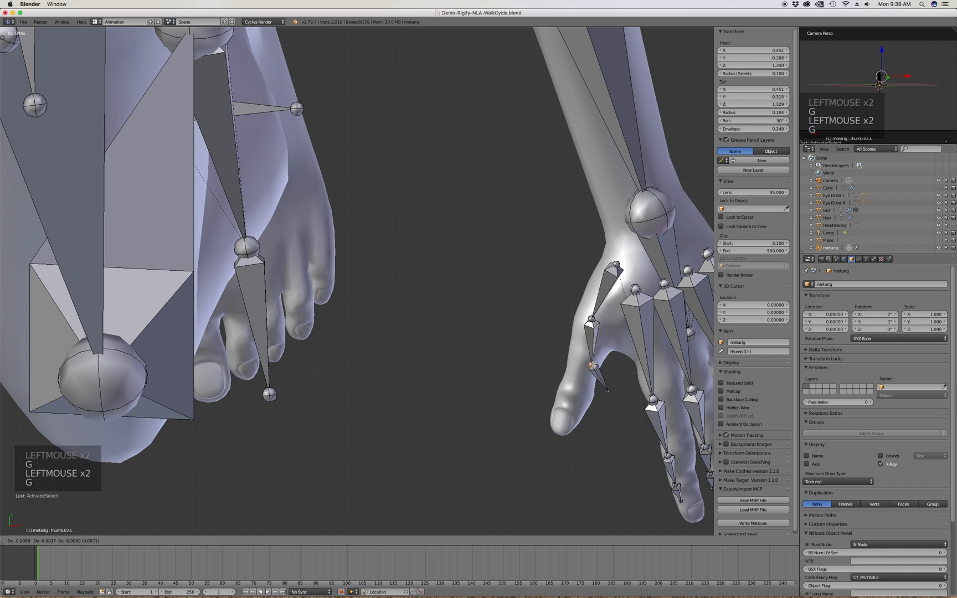
pyautogui.press('g')
pyautogui.click(572, 395)
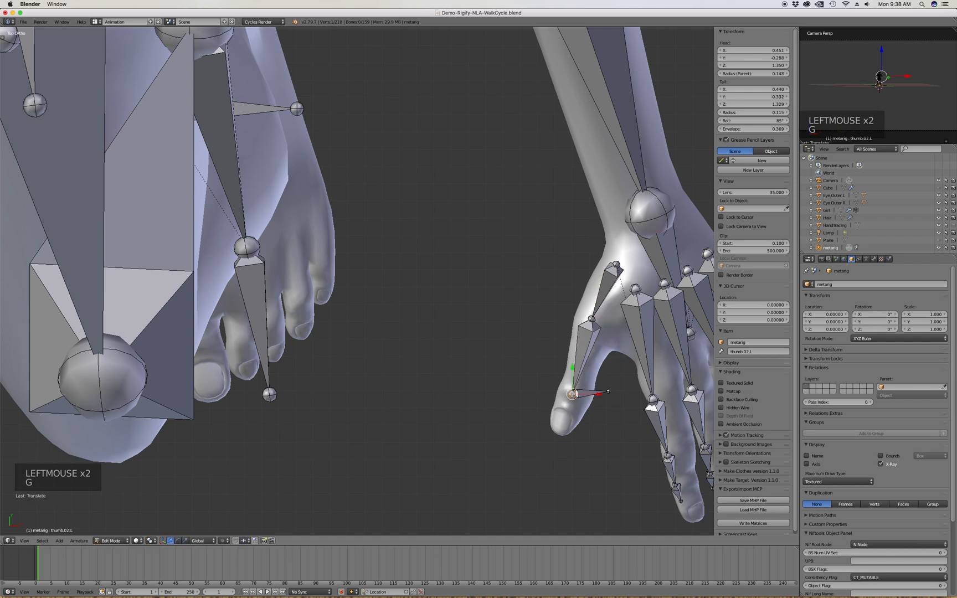
pyautogui.click(578, 403)
pyautogui.press('g')
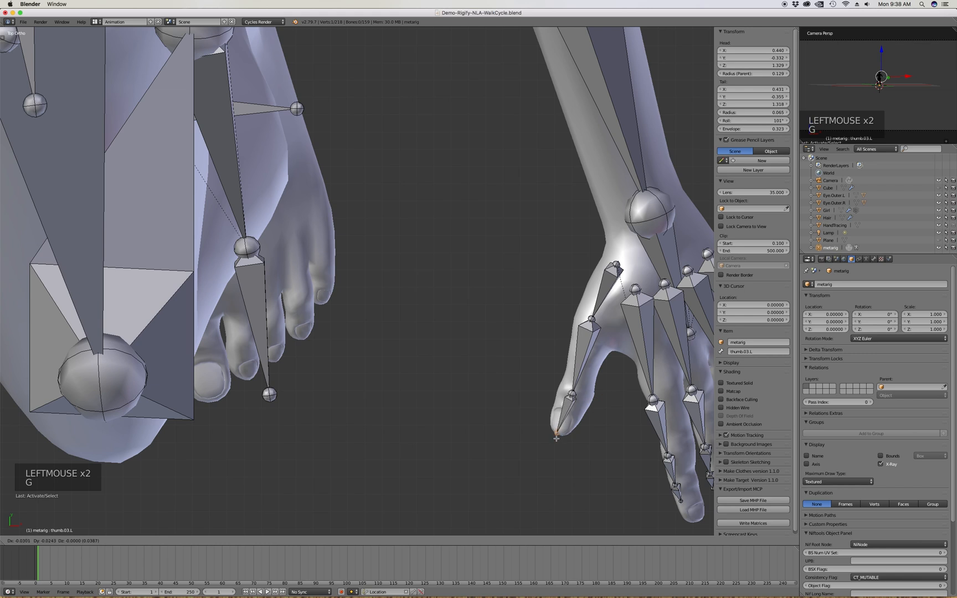
pyautogui.click(556, 438)
# Move the left index finger's tip bone end to the fingertip and the f_index.02.L tail to about X 0.508, Y -0.384
pyautogui.scroll(-3, 537, 363)
pyautogui.scroll(3, 600, 408)
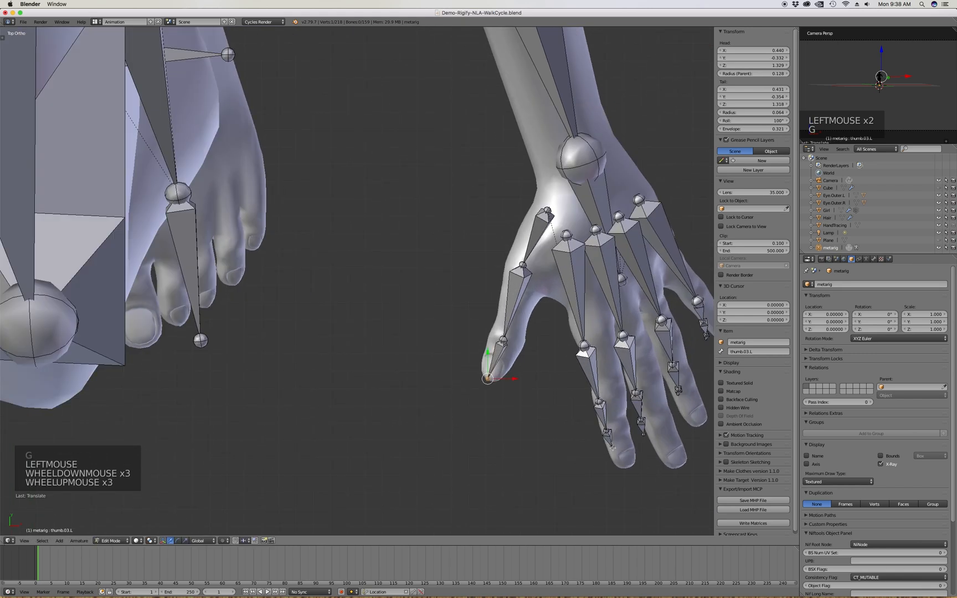
pyautogui.click(611, 447)
pyautogui.press('g')
pyautogui.click(629, 465)
pyautogui.click(613, 435)
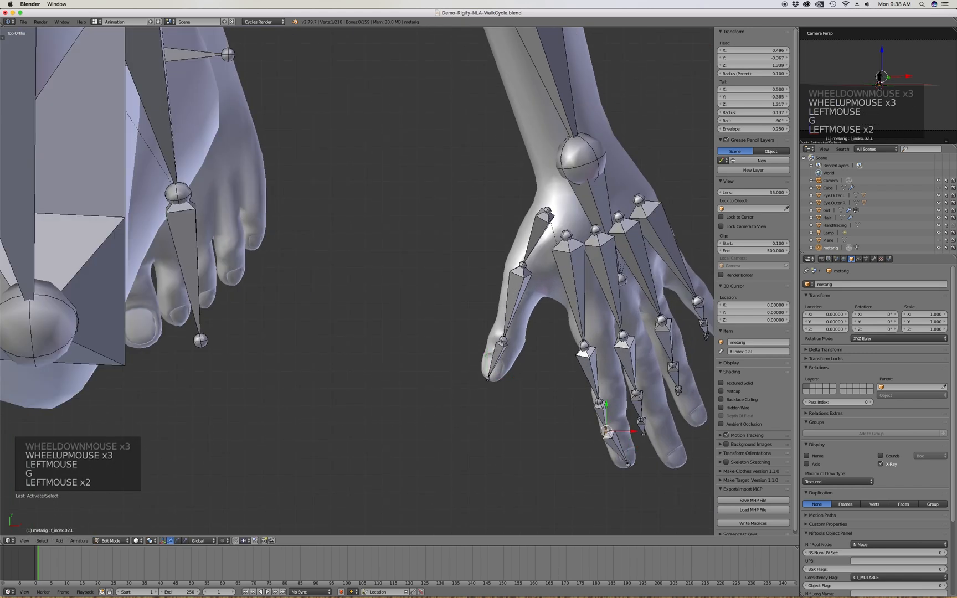
pyautogui.press('g')
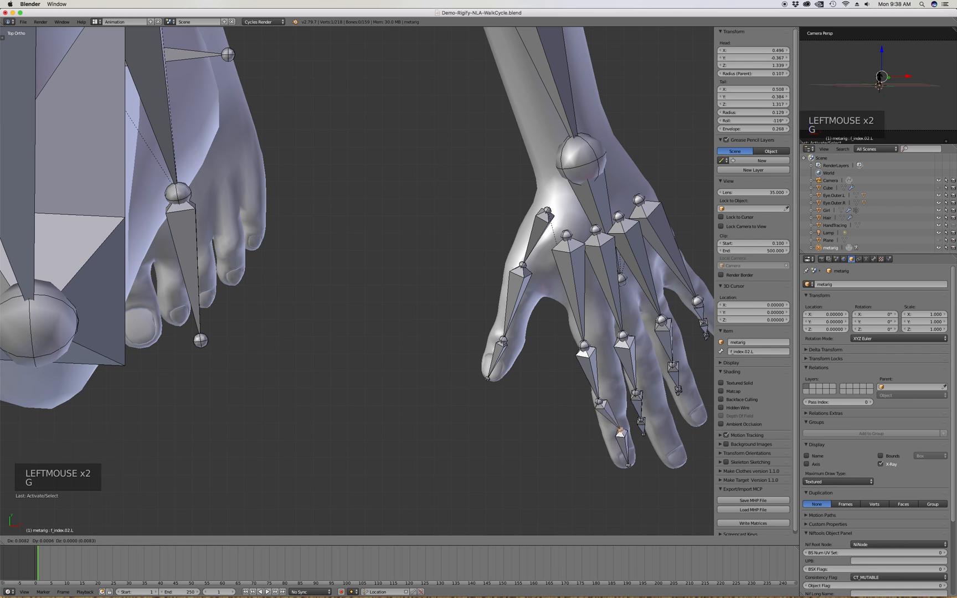
pyautogui.click(619, 430)
# Move the joint between f_index.01.L and f_index.02.L onto the finger, to about X 0.503, Y -0.357
pyautogui.click(613, 384)
pyautogui.press('g')
pyautogui.click(611, 383)
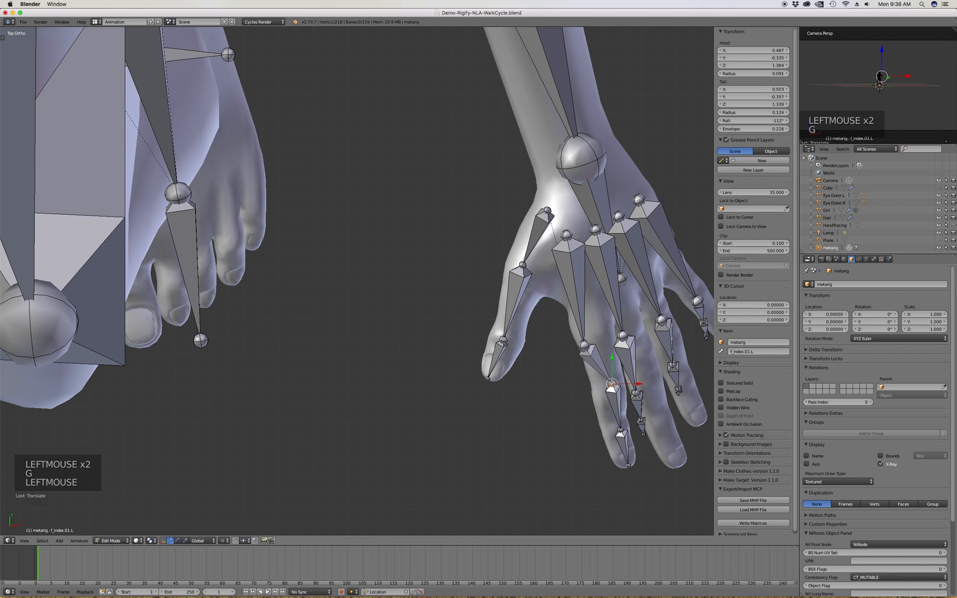
# Move the index knuckle joint between palm.01.L and f_index.01.L up to about X 0.494, Y -0.323
pyautogui.click(579, 343)
pyautogui.press('g')
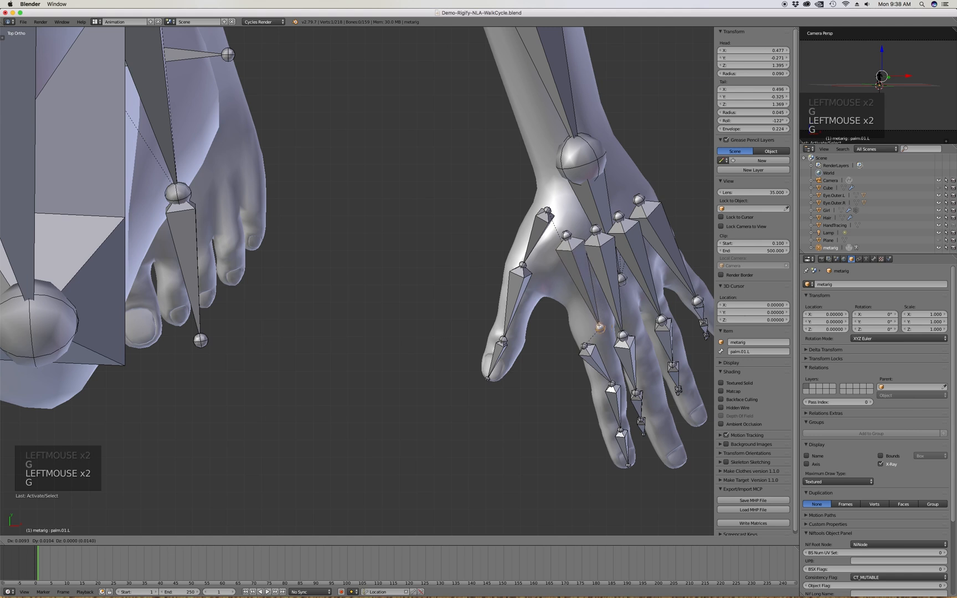
pyautogui.scroll(4, 587, 340)
pyautogui.press('z')
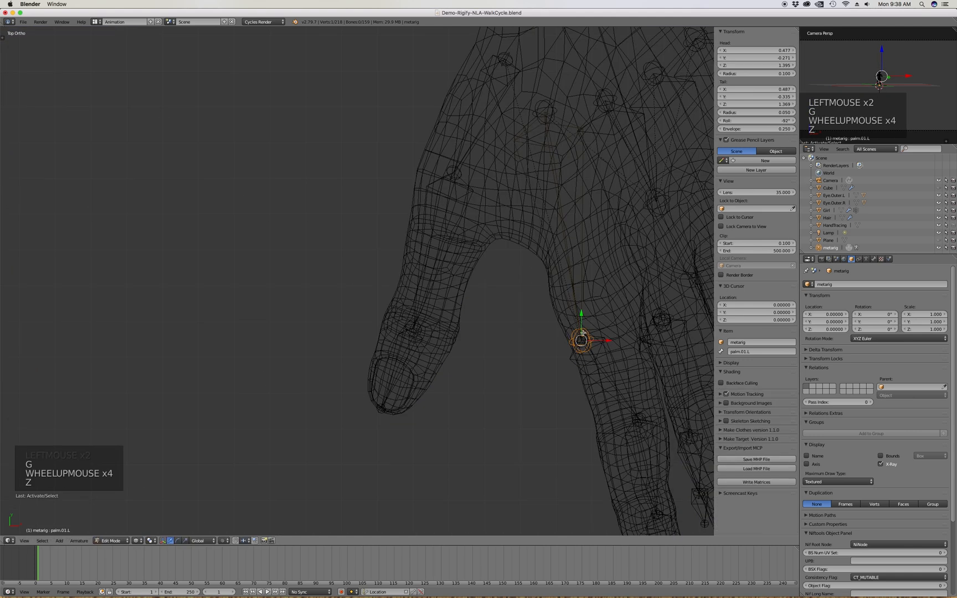
pyautogui.press('a')
pyautogui.press('c')
pyautogui.scroll(-6, 570, 331)
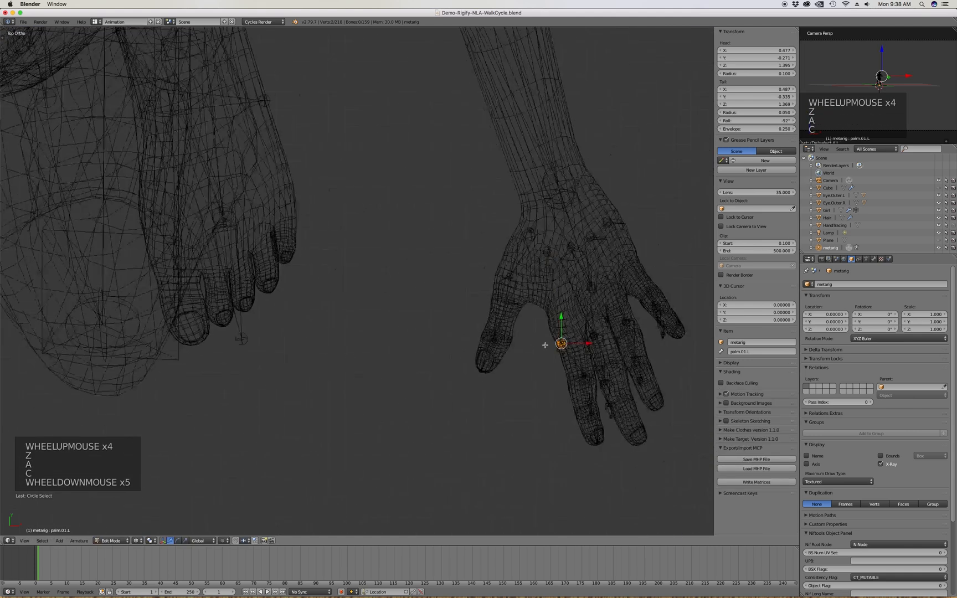
pyautogui.press('g')
pyautogui.click(571, 335)
pyautogui.press('z')
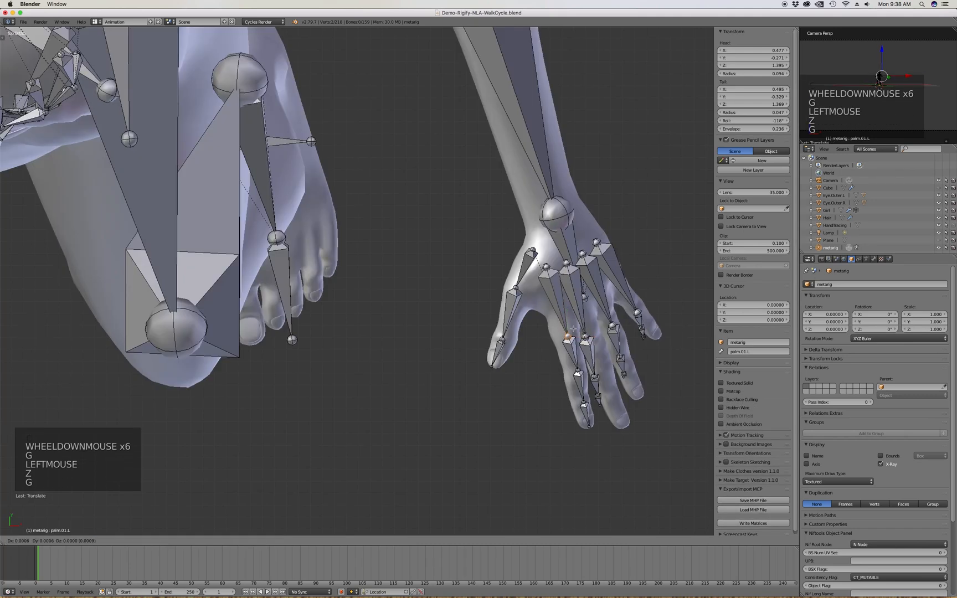
pyautogui.press('g')
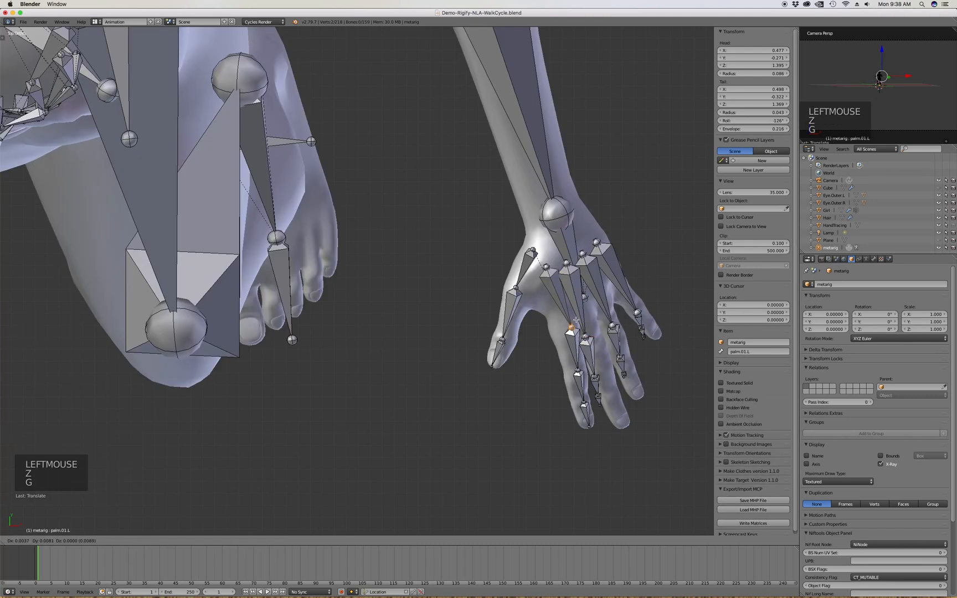
pyautogui.click(572, 321)
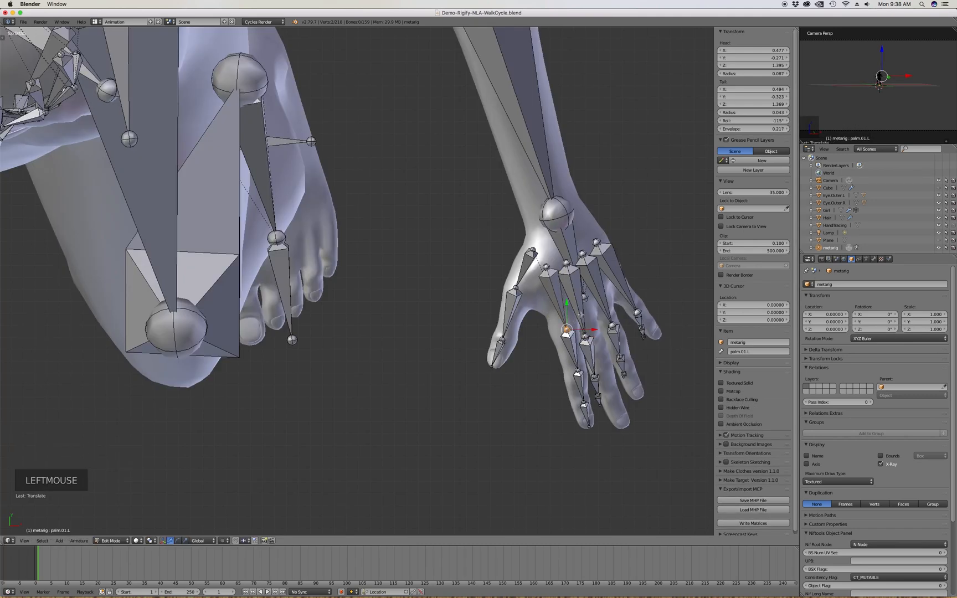
# Move the middle knuckle joint between palm.02.L and f_middle.01.L to about X 0.515, Y -0.326
pyautogui.scroll(-3, 579, 314)
pyautogui.scroll(5, 574, 292)
pyautogui.click(553, 308)
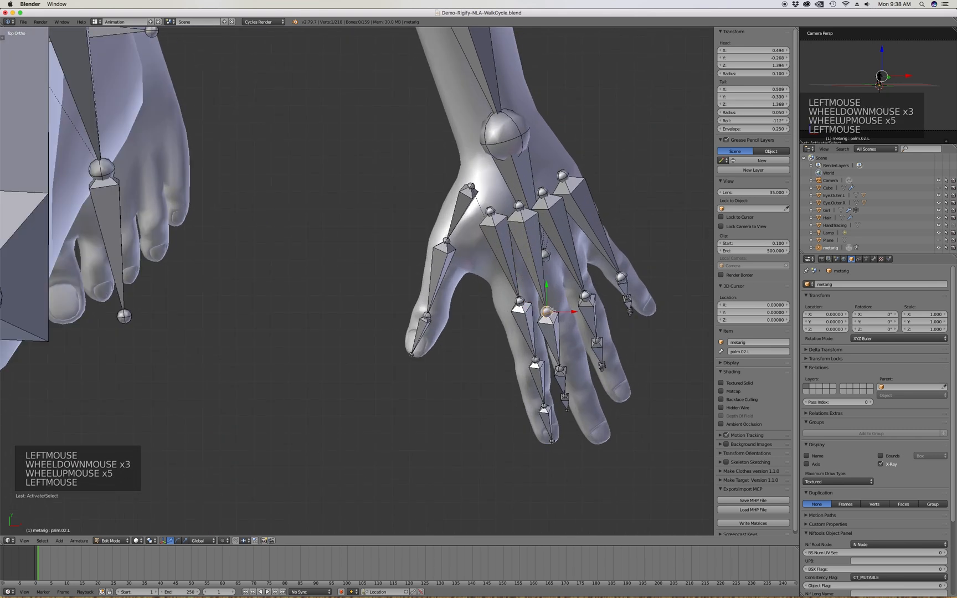
pyautogui.scroll(4, 548, 310)
pyautogui.press('z')
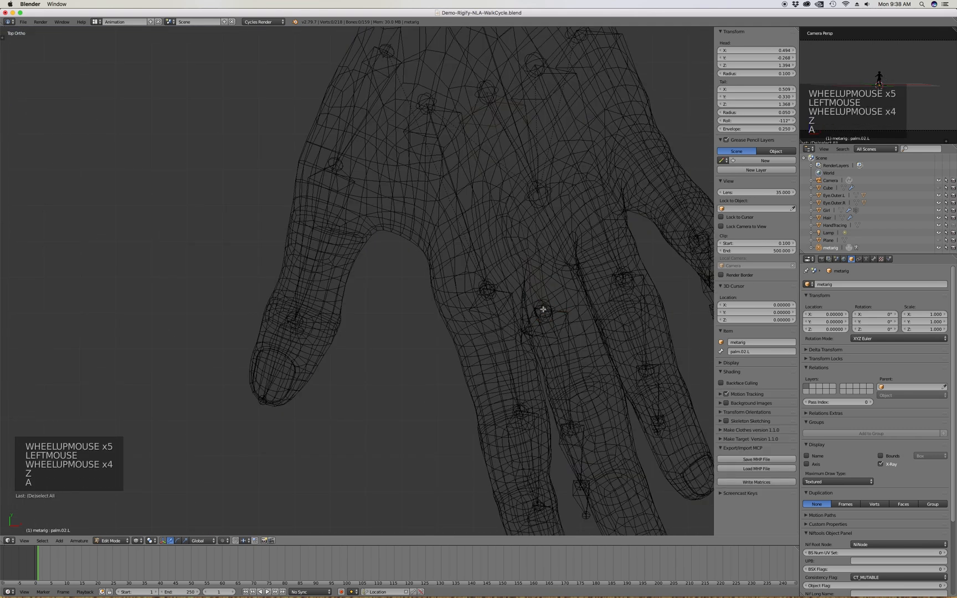
pyautogui.press('a')
pyautogui.press('c')
pyautogui.rightClick(544, 311)
pyautogui.press('z')
pyautogui.press('g')
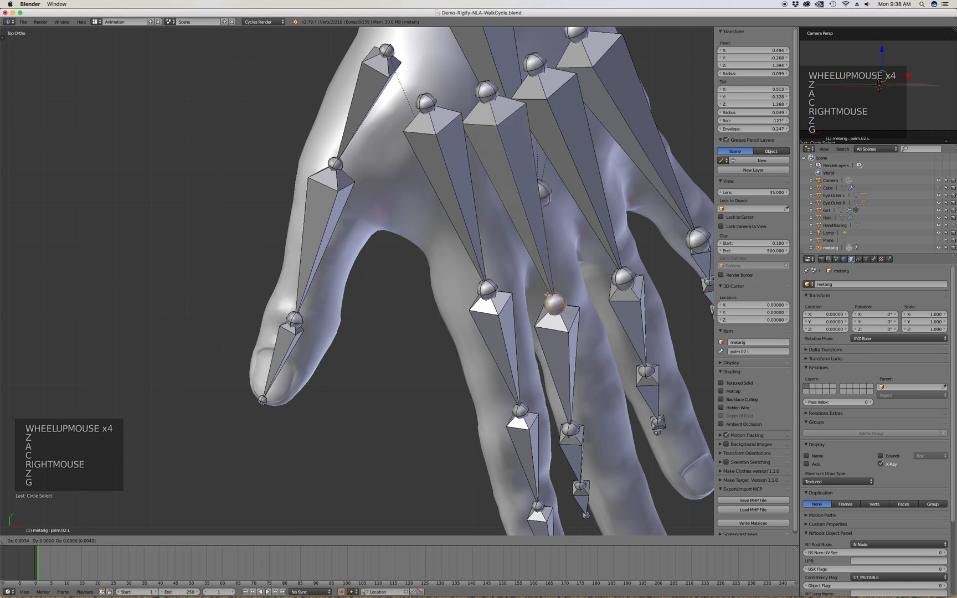
pyautogui.click(537, 285)
# Move the joint between f_middle.01.L and f_middle.02.L onto the middle finger, to about X 0.527, Y -0.358
pyautogui.scroll(-1, 538, 285)
pyautogui.scroll(-4, 538, 285)
pyautogui.scroll(3, 548, 310)
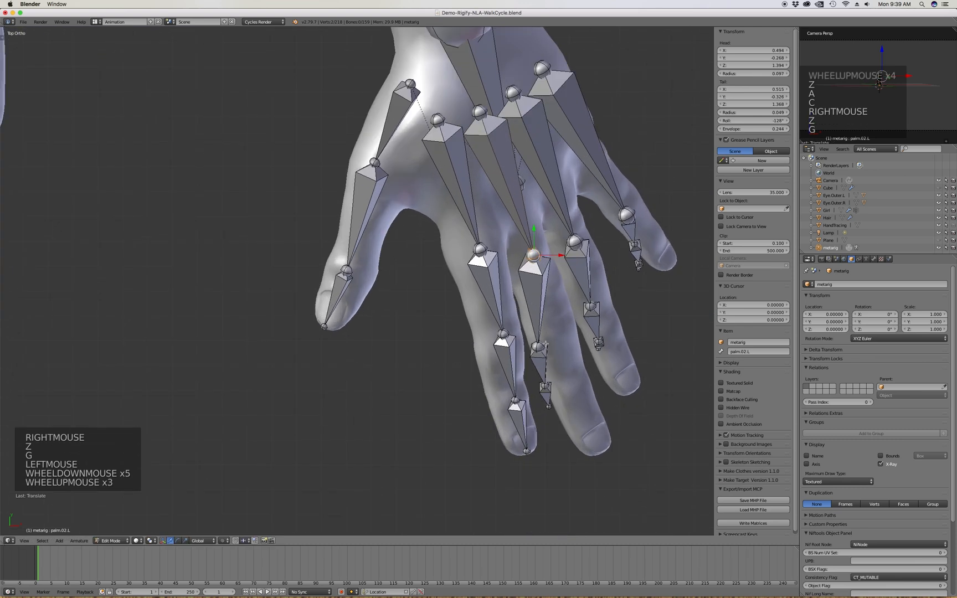
pyautogui.click(565, 333)
pyautogui.press('g')
pyautogui.click(575, 329)
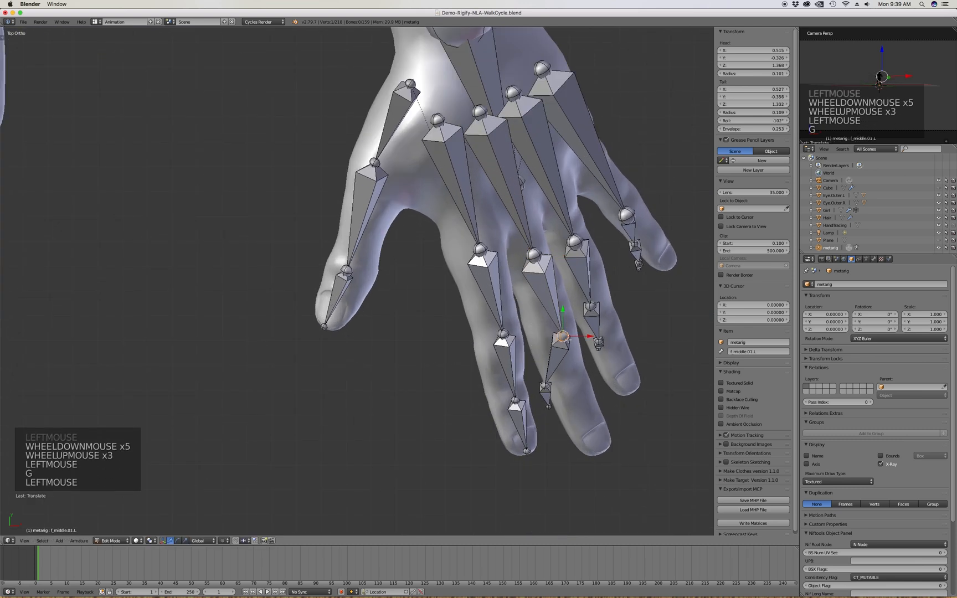
# Move the f_middle.02.L tail to about X 0.533, Y -0.380 and the f_middle.03.L tip to the fingertip, about X 0.543, Y -0.405
pyautogui.click(545, 386)
pyautogui.press('g')
pyautogui.click(577, 388)
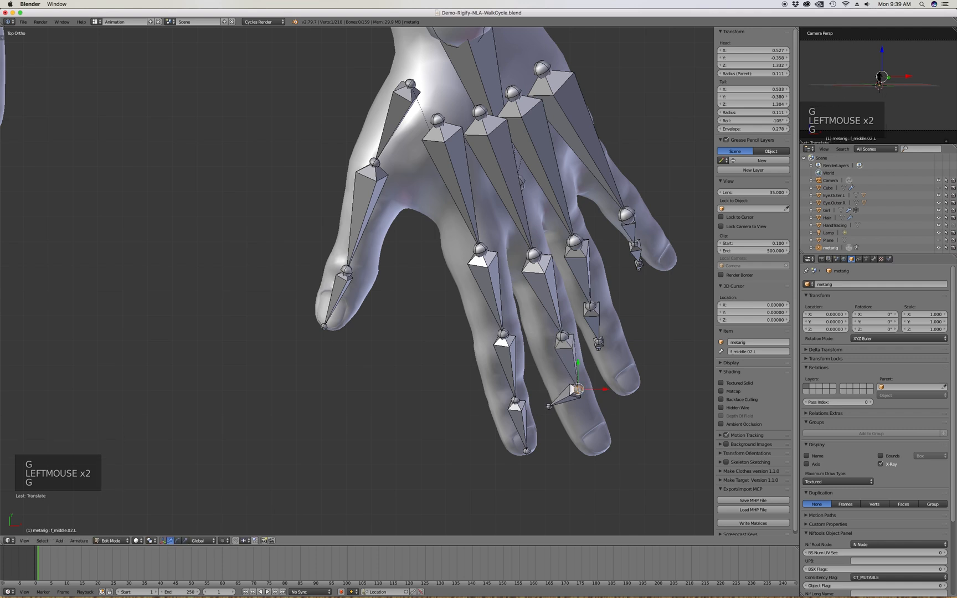
pyautogui.click(550, 407)
pyautogui.press('g')
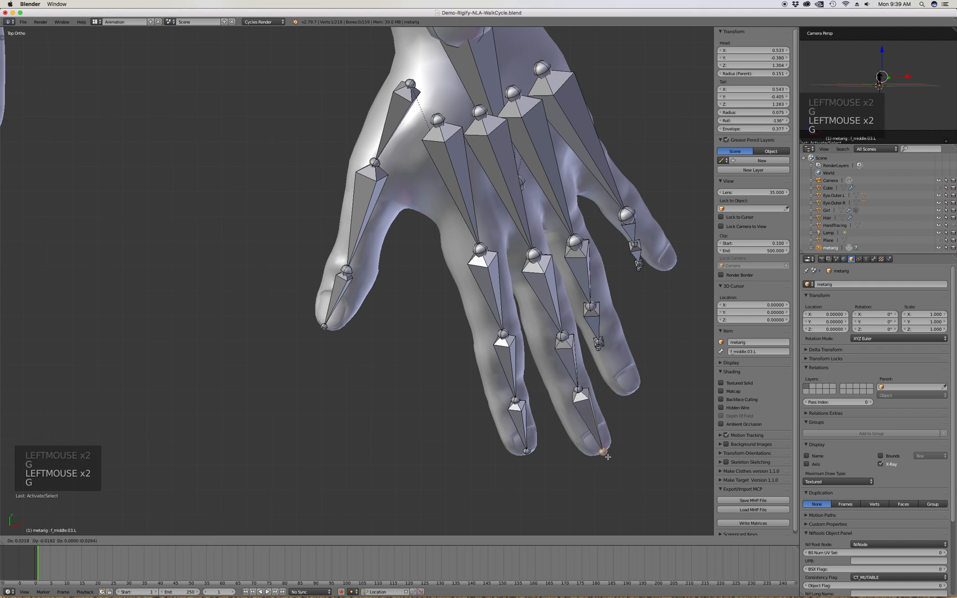
pyautogui.click(608, 457)
# Move the ring knuckle joint between palm.03.L and f_ring.01.L up to about X 0.529, Y -0.310
pyautogui.scroll(-5, 606, 455)
pyautogui.scroll(4, 505, 293)
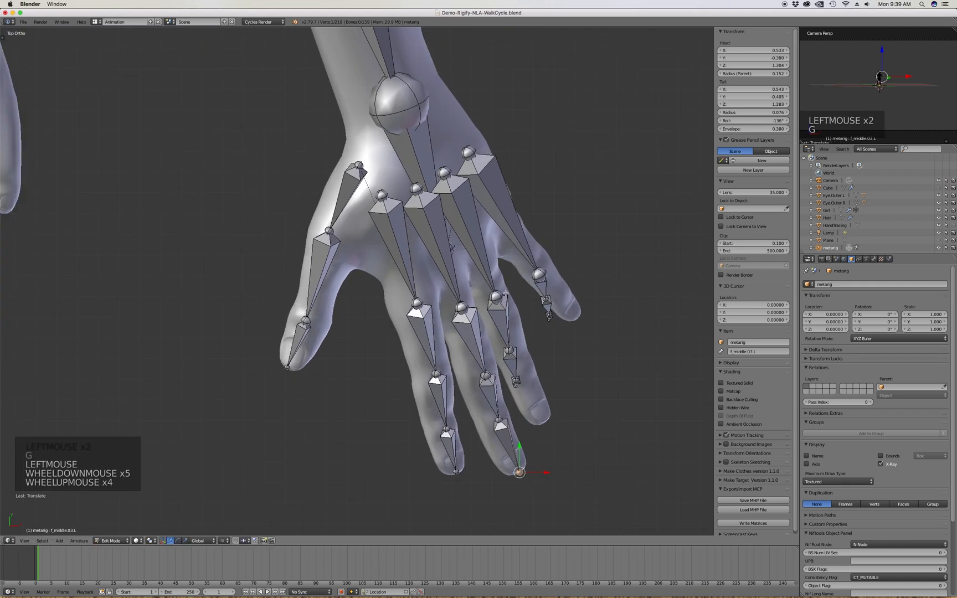
pyautogui.scroll(2, 505, 293)
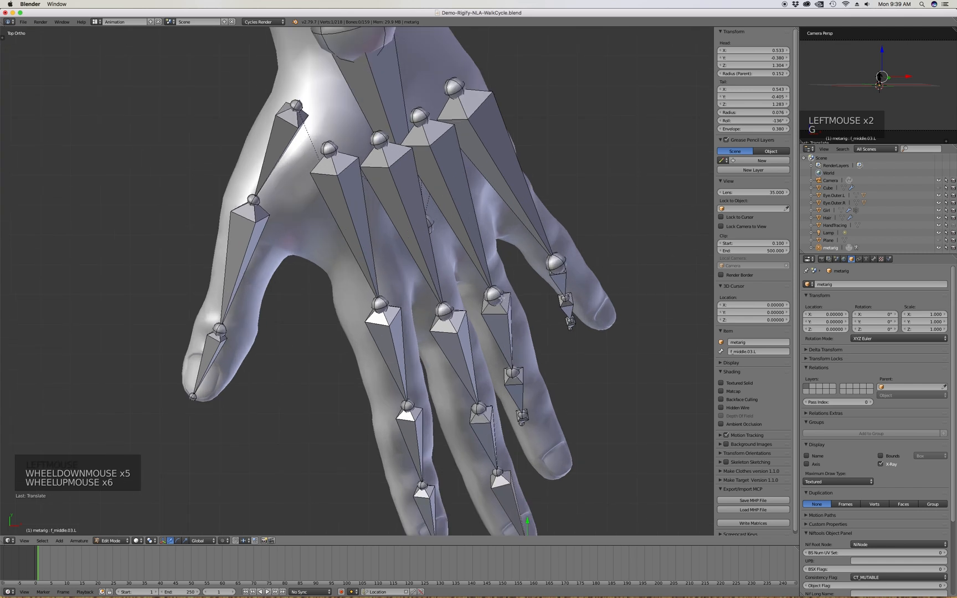
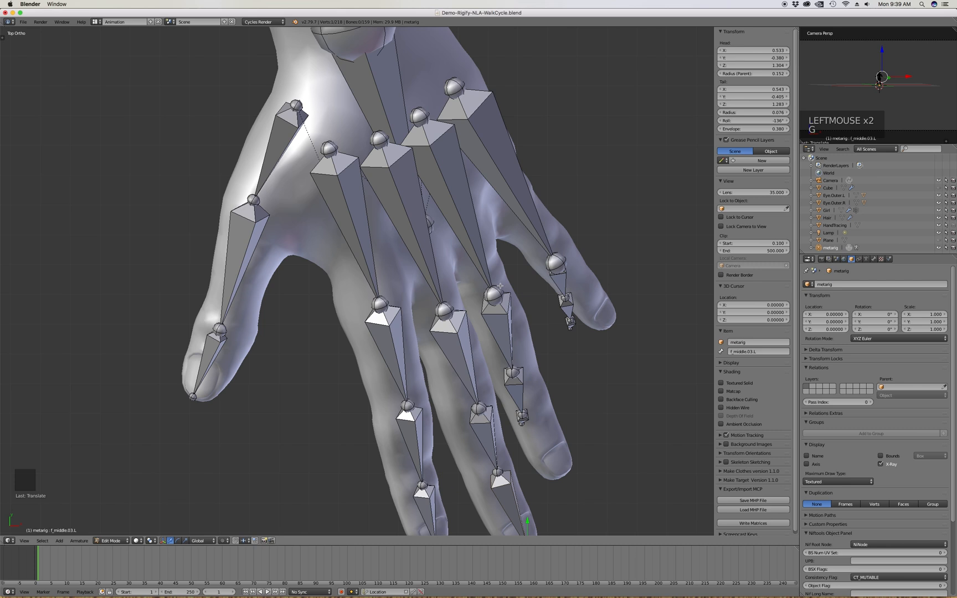
pyautogui.scroll(2, 496, 262)
pyautogui.scroll(1, 498, 288)
pyautogui.press('z')
pyautogui.scroll(-2, 497, 285)
pyautogui.press('a')
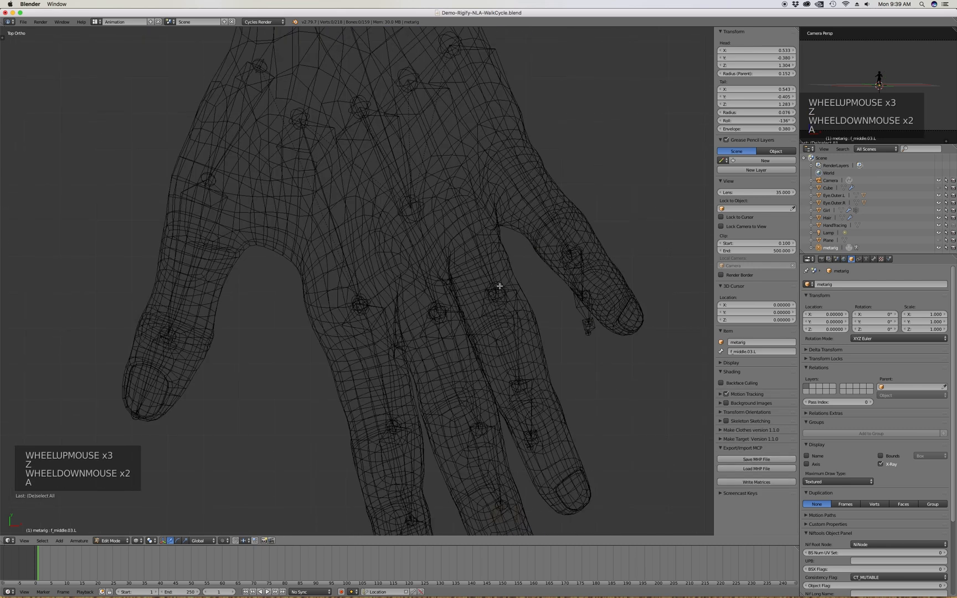
pyautogui.press('c')
pyautogui.click(497, 291)
pyautogui.press('z')
pyautogui.press('g')
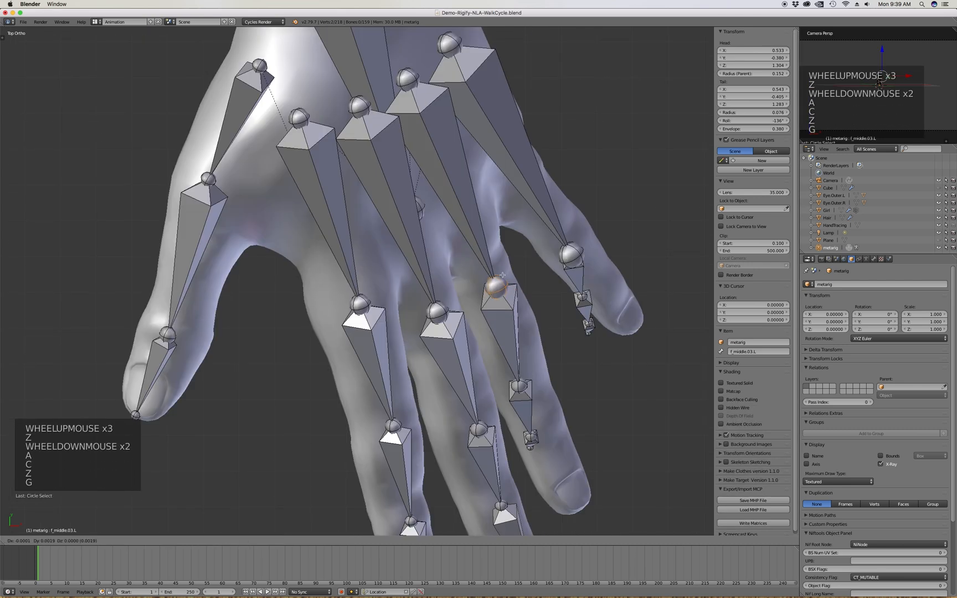
pyautogui.click(490, 248)
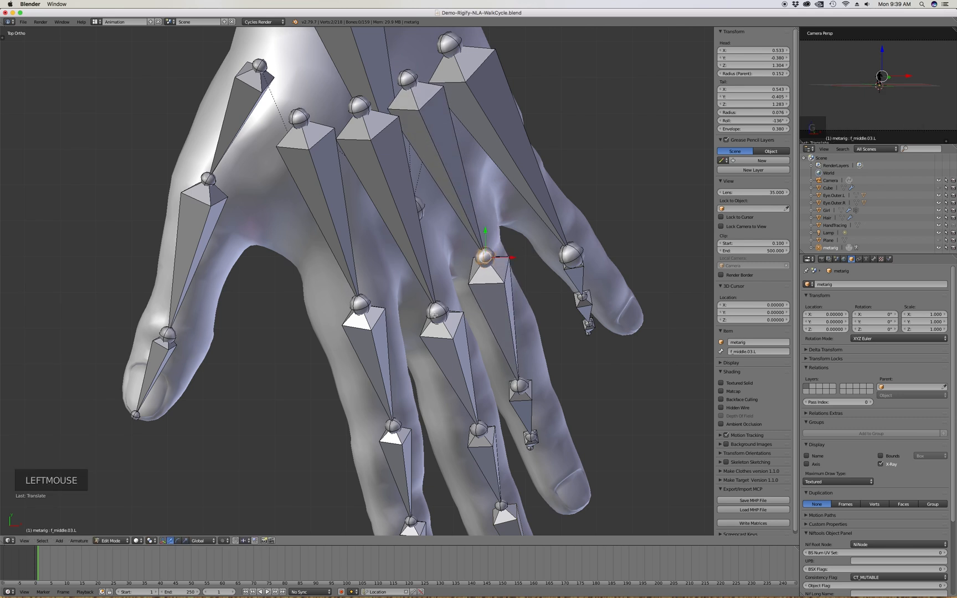
# Move the joint between palm.02.L and f_middle.01.L farther back toward the wrist, onto the middle finger's knuckle
pyautogui.scroll(2, 435, 315)
pyautogui.press('a')
pyautogui.press('z')
pyautogui.press('c')
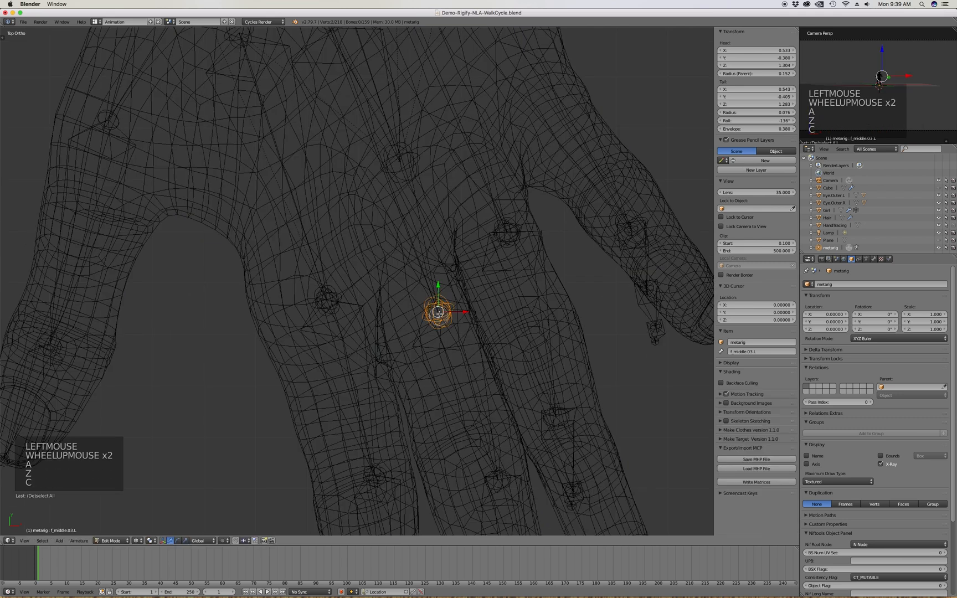
pyautogui.press('z')
pyautogui.press('g')
pyautogui.click(422, 266)
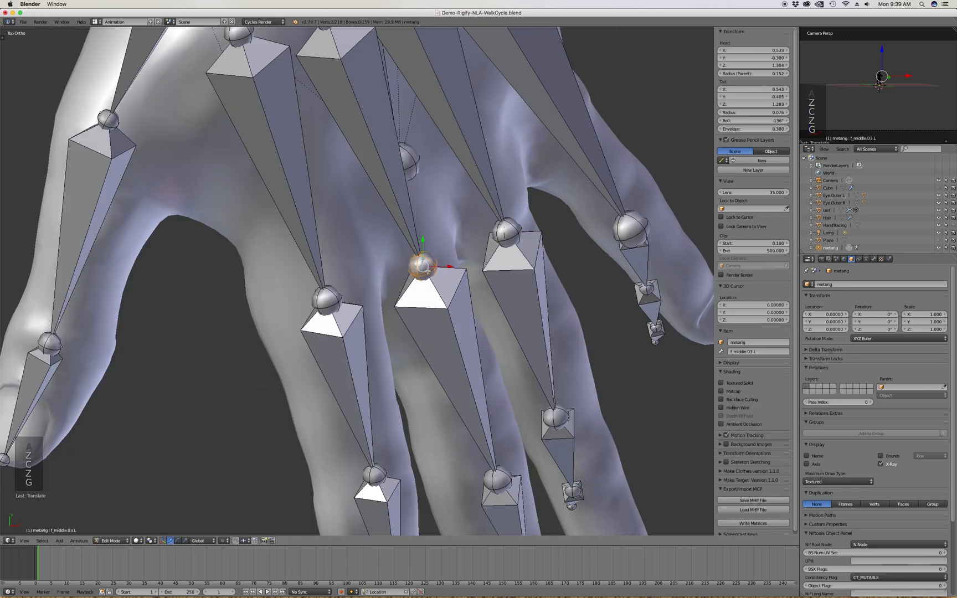
# Move the f_ring.03.L tip to the ring fingertip, about X 0.555, Y -0.381, and the f_ring.02.L tail to about X 0.546, Y -0.358
pyautogui.scroll(-5, 423, 267)
pyautogui.scroll(3, 466, 315)
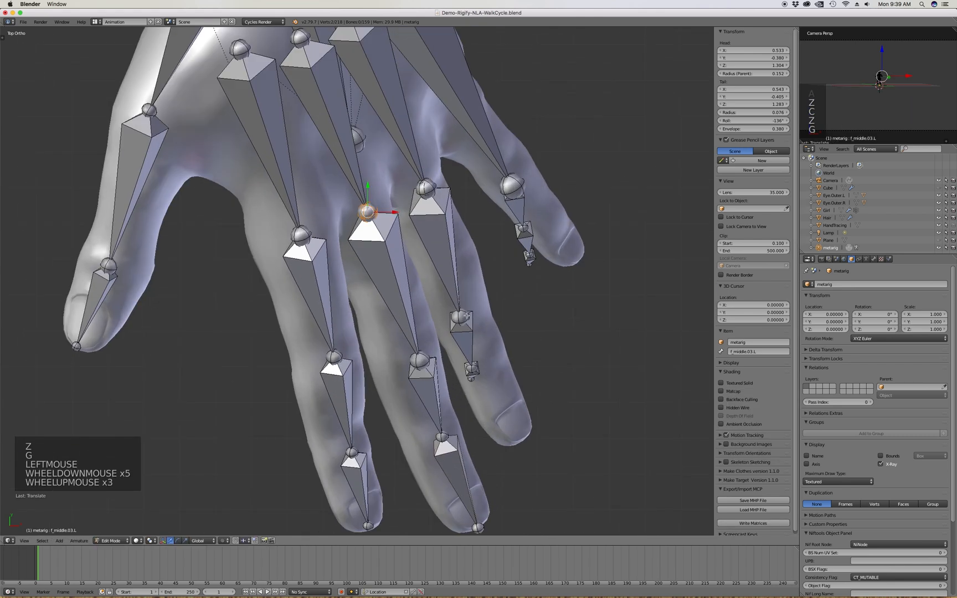
pyautogui.click(473, 379)
pyautogui.press('g')
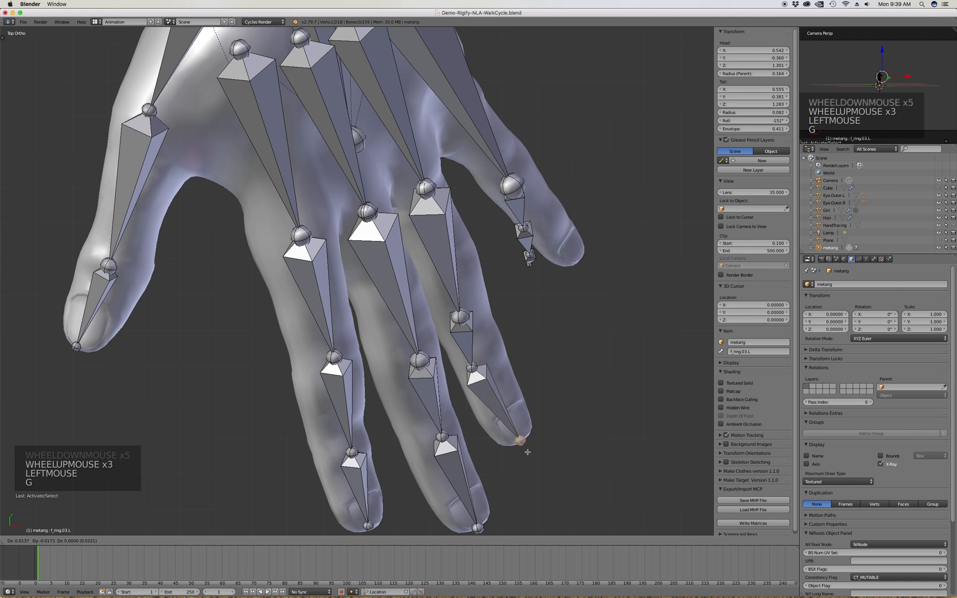
pyautogui.click(523, 446)
pyautogui.click(474, 368)
pyautogui.press('g')
pyautogui.click(487, 359)
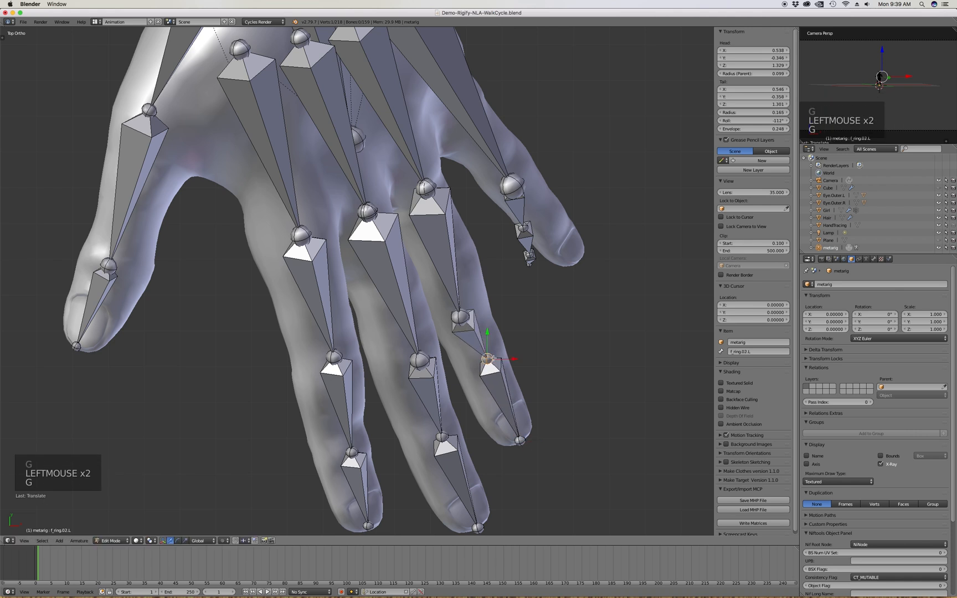
# Move the joint between f_ring.01.L and f_ring.02.L onto the ring finger, to about X 0.540, Y -0.344
pyautogui.click(461, 315)
pyautogui.press('g')
pyautogui.click(465, 307)
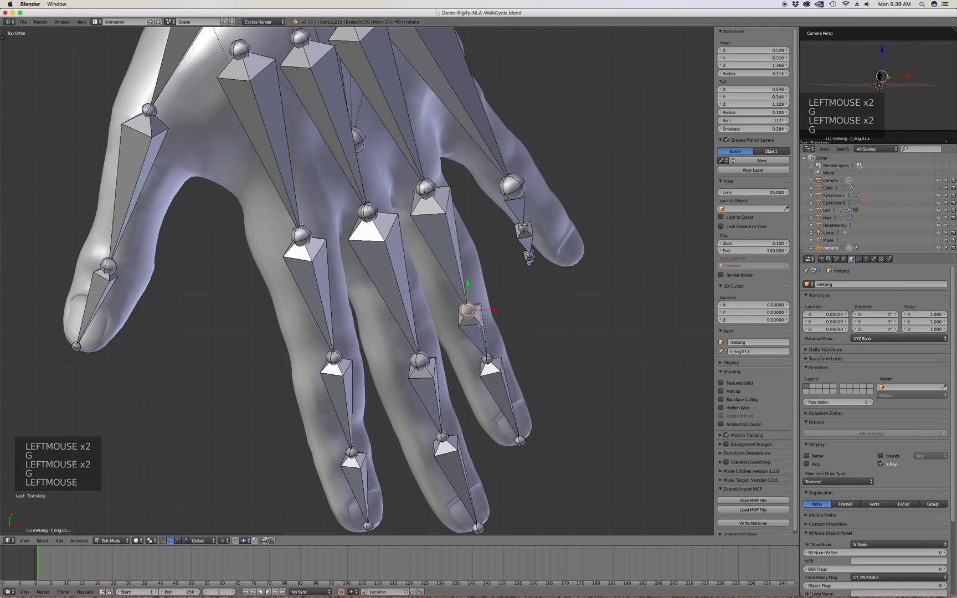
pyautogui.moveTo(465, 307); pyautogui.dragTo(445, 281, button='middle')
pyautogui.press('KP_7')
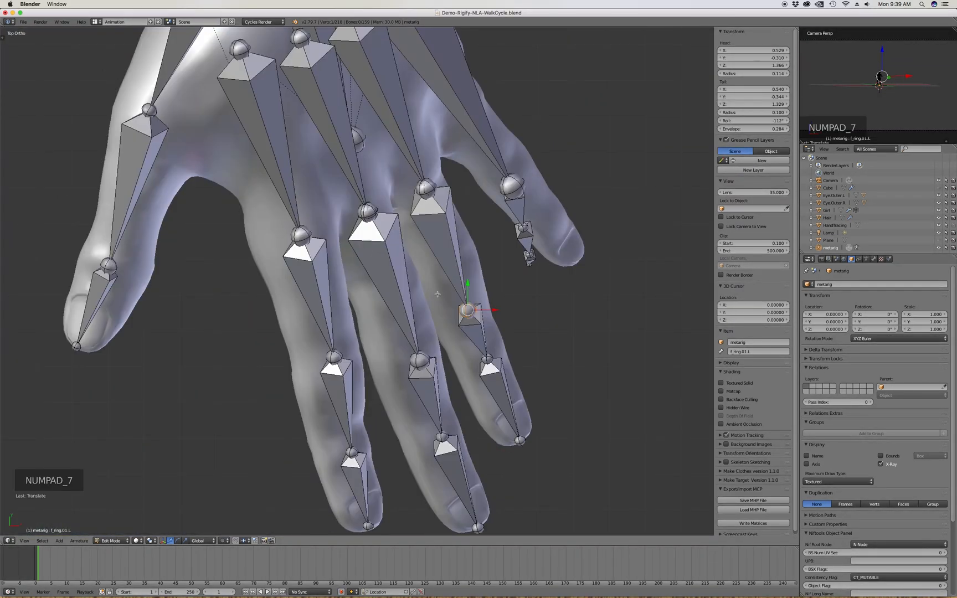
# Move the pinky knuckle joint between palm.04.L and f_pinky.01.L up to about X 0.541, Y -0.292
pyautogui.scroll(-4, 501, 214)
pyautogui.scroll(2, 488, 194)
pyautogui.scroll(3, 467, 253)
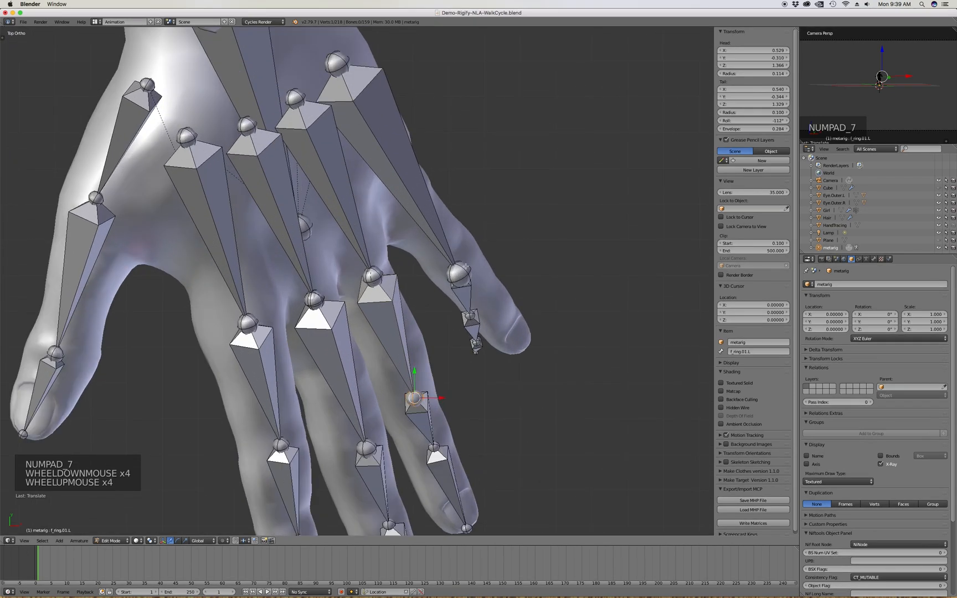
pyautogui.scroll(-2, 464, 275)
pyautogui.press('a')
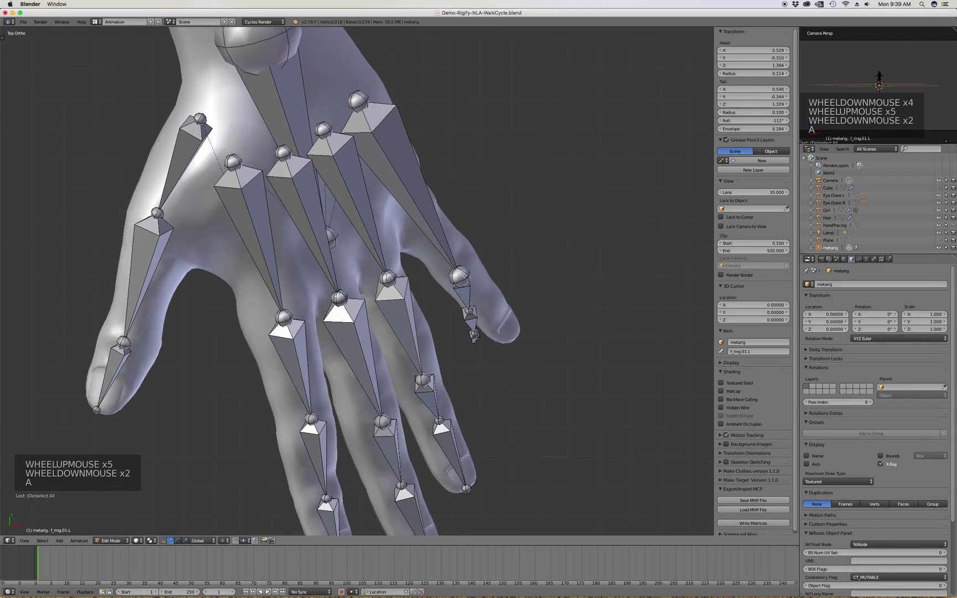
pyautogui.press('z')
pyautogui.press('c')
pyautogui.click(460, 274)
pyautogui.press('z')
pyautogui.press('g')
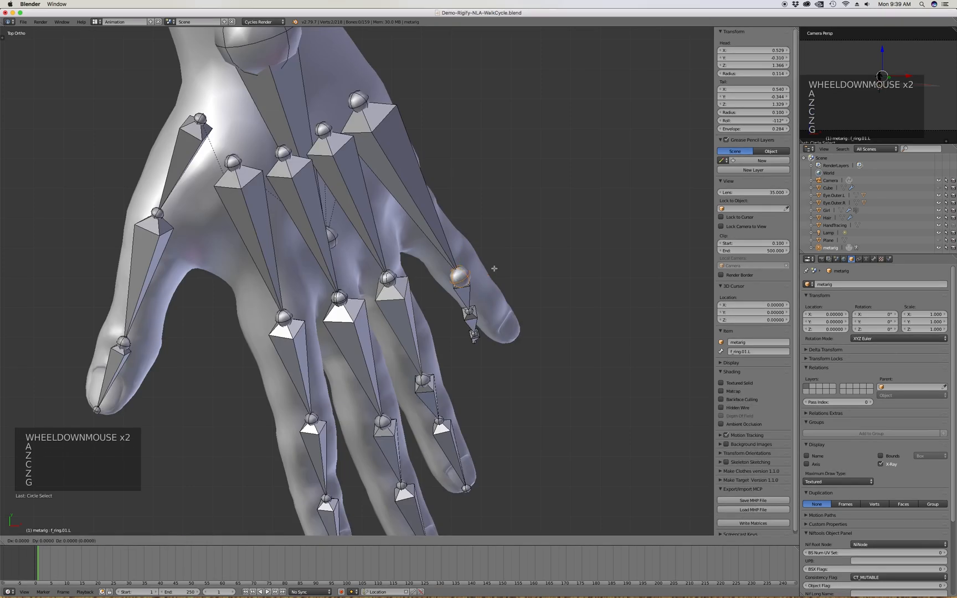
pyautogui.click(460, 215)
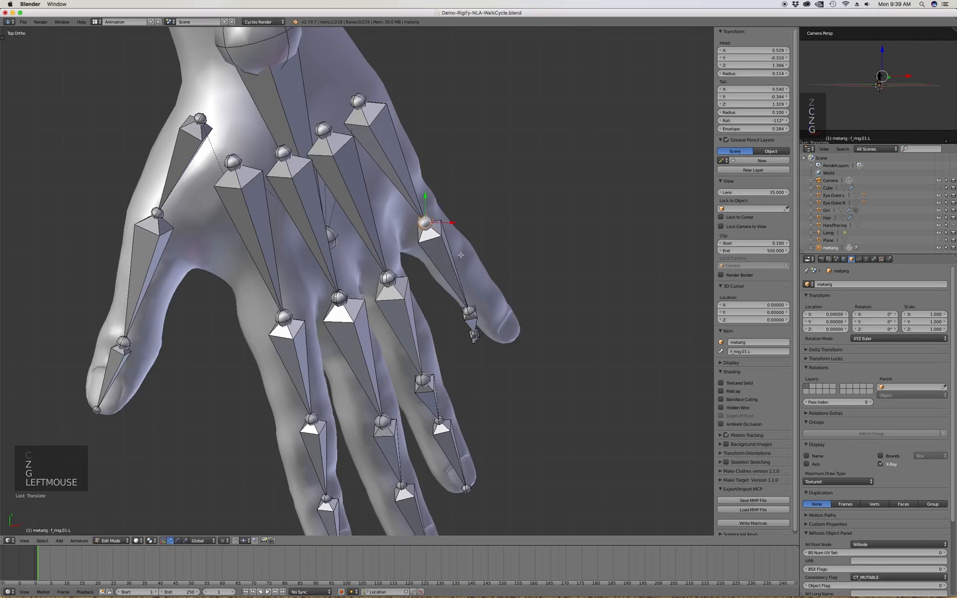
# Move the f_pinky.01.L tail to about X 0.554, Y -0.306 and the f_pinky.02.L tail to about X 0.564, Y -0.320
pyautogui.click(470, 311)
pyautogui.press('g')
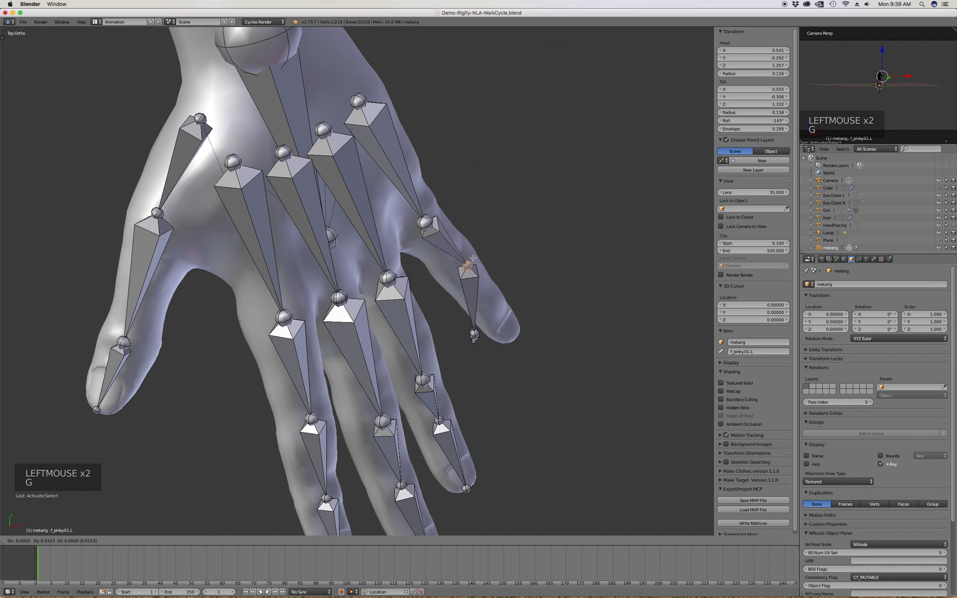
pyautogui.click(473, 247)
pyautogui.click(473, 335)
pyautogui.press('g')
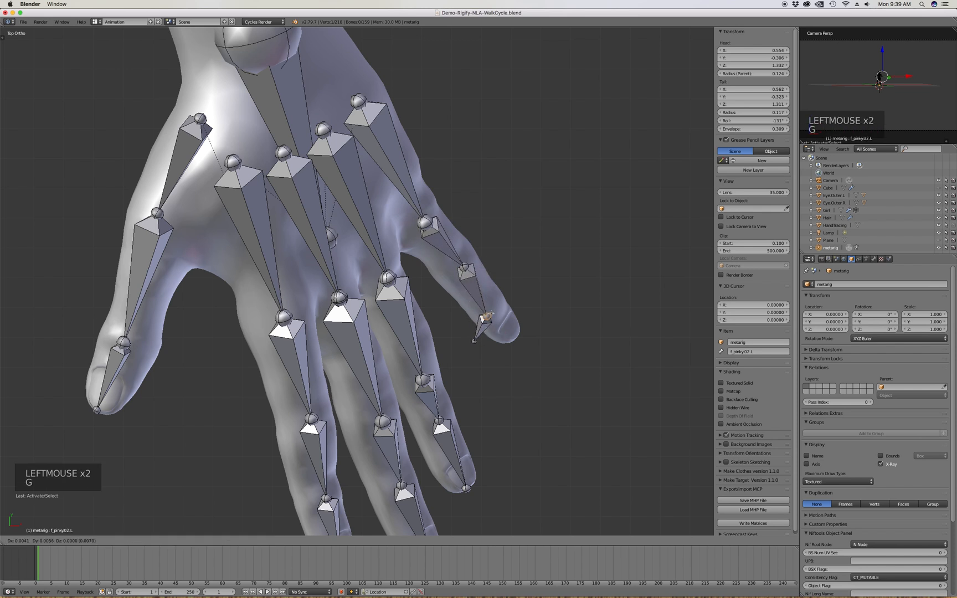
pyautogui.click(495, 310)
# Move the f_pinky.03.L tip to the pinky's end, about X 0.571, Y -0.329, and show the hand in right view
pyautogui.click(475, 336)
pyautogui.press('g')
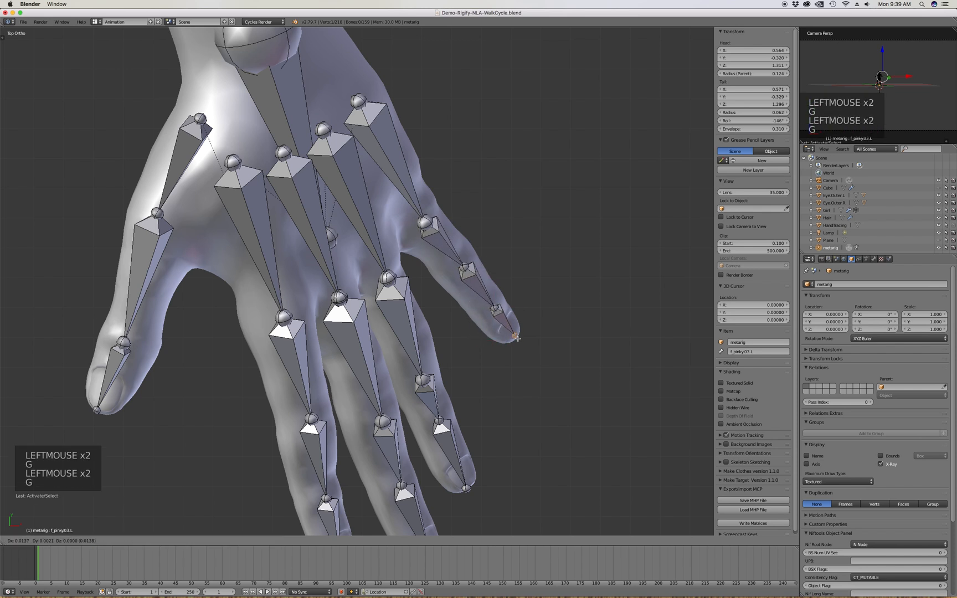
pyautogui.click(514, 336)
pyautogui.scroll(-5, 474, 288)
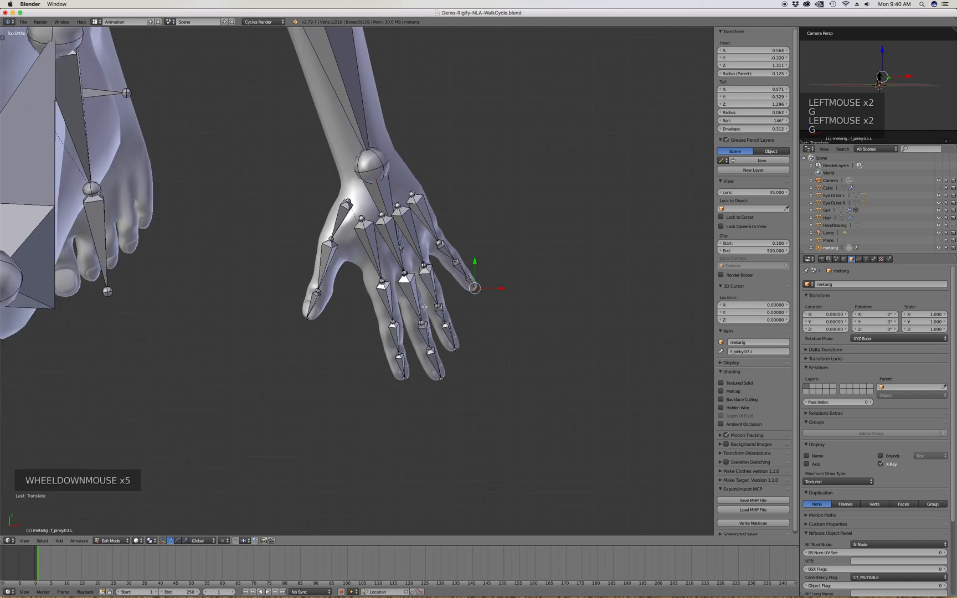
pyautogui.press('KP_3')
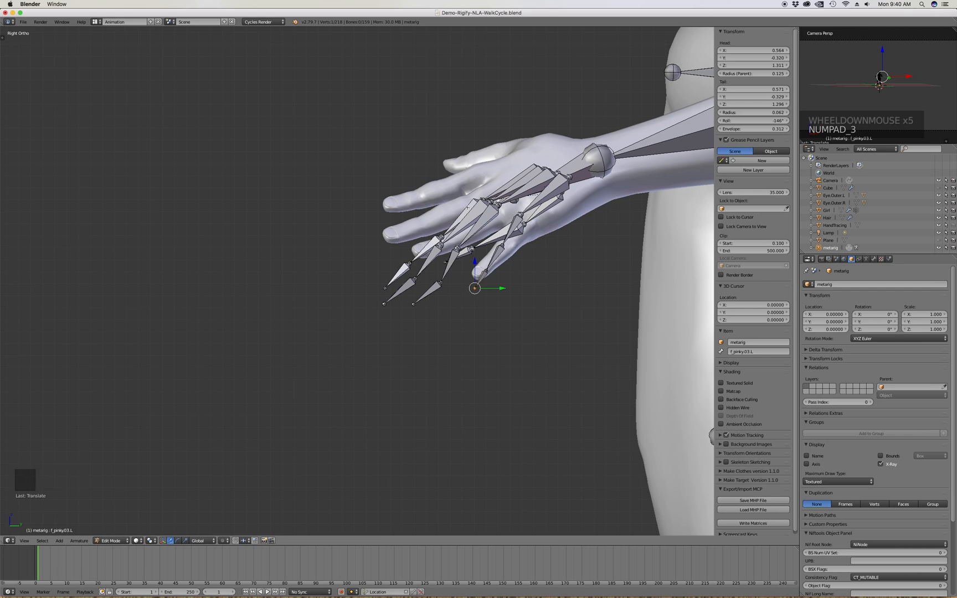
# Raise the head of thumb.01.L vertically to the base of the thumb, to about Z 1.408
pyautogui.press('KP_4')
pyautogui.press('KP_4')
pyautogui.press('KP_4')
pyautogui.press('KP_4')
pyautogui.press('KP_4')
pyautogui.press('KP_4')
pyautogui.press('KP_4')
pyautogui.press('KP_4')
pyautogui.press('KP_4')
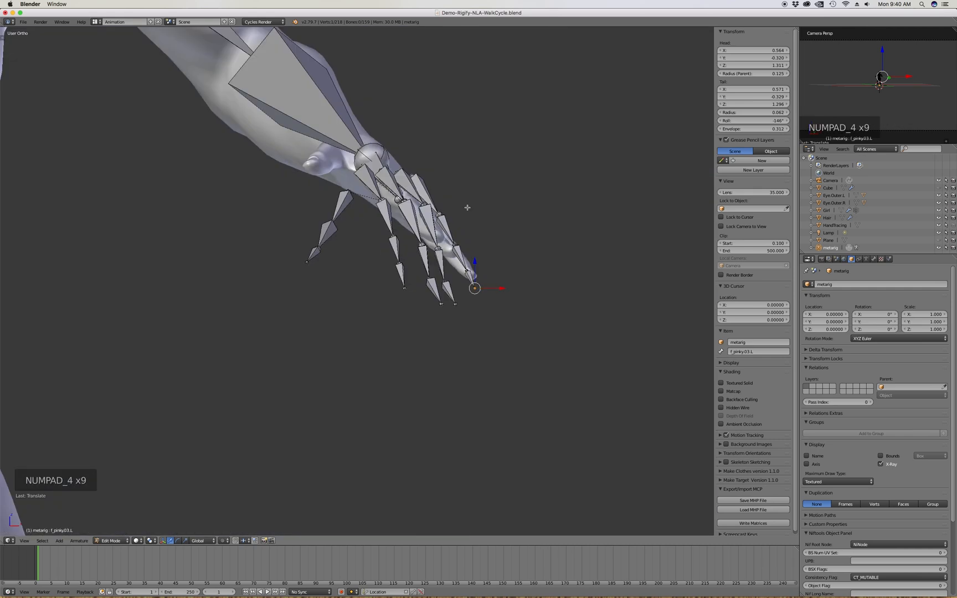
pyautogui.scroll(3, 341, 174)
pyautogui.click(347, 198)
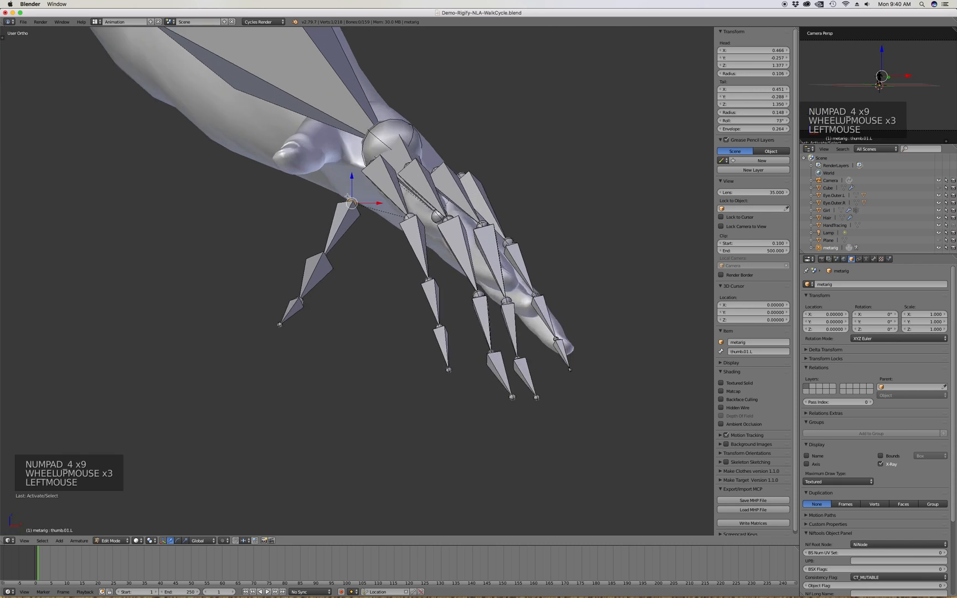
pyautogui.scroll(-3, 335, 224)
pyautogui.moveTo(345, 171); pyautogui.dragTo(348, 173, button='middle')
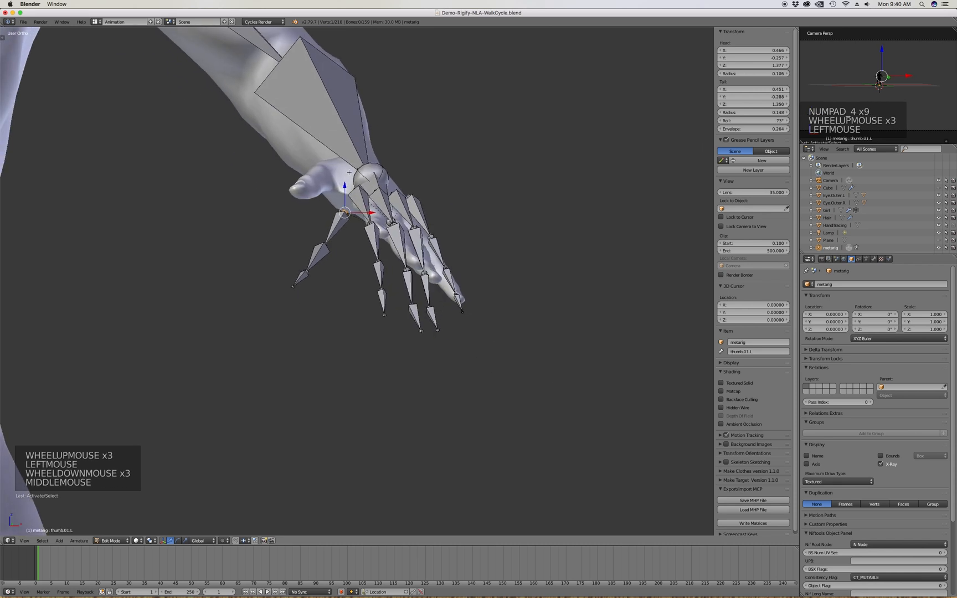
pyautogui.press('g')
pyautogui.click(342, 185)
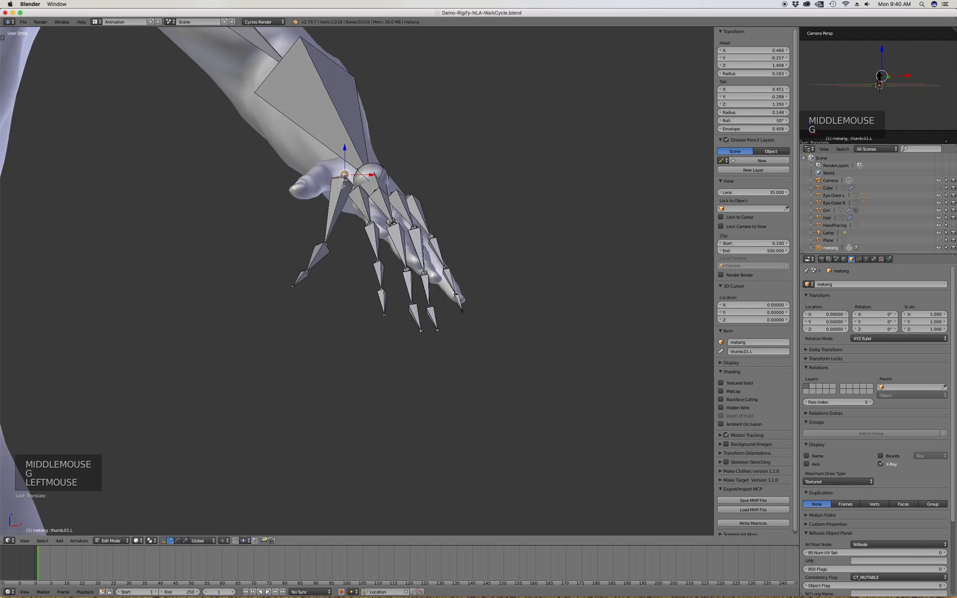
# Raise the thumb.01.L tail to about Z 1.404 and the thumb.02.L tail to about Z 1.402 along the thumb
pyautogui.doubleClick(330, 244)
pyautogui.press('g')
pyautogui.press('z')
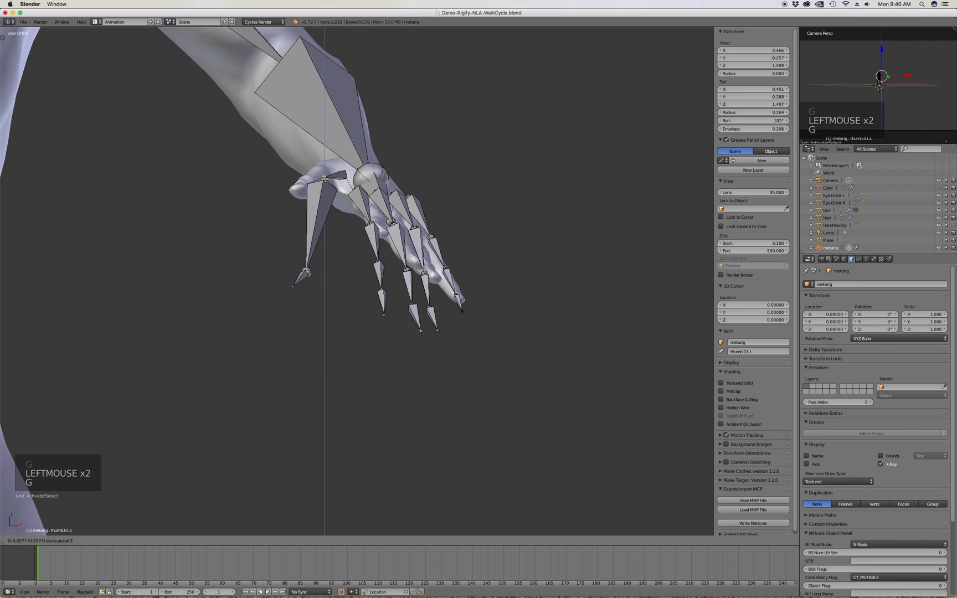
pyautogui.click(324, 184)
pyautogui.click(308, 273)
pyautogui.press('g')
pyautogui.press('z')
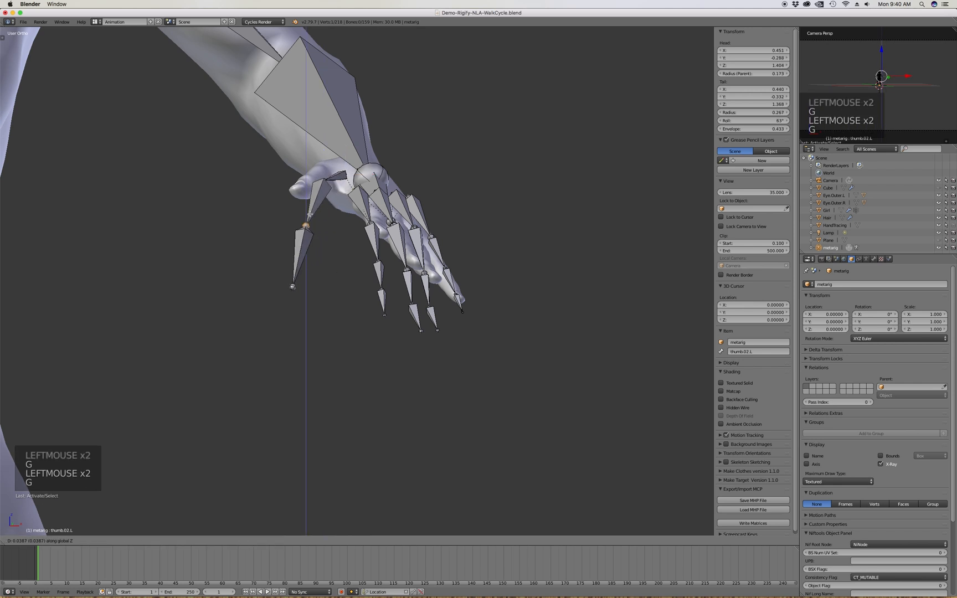
pyautogui.click(311, 187)
# Raise the thumb.03.L tip vertically to the end of the thumb, at about Z 1.398
pyautogui.click(293, 285)
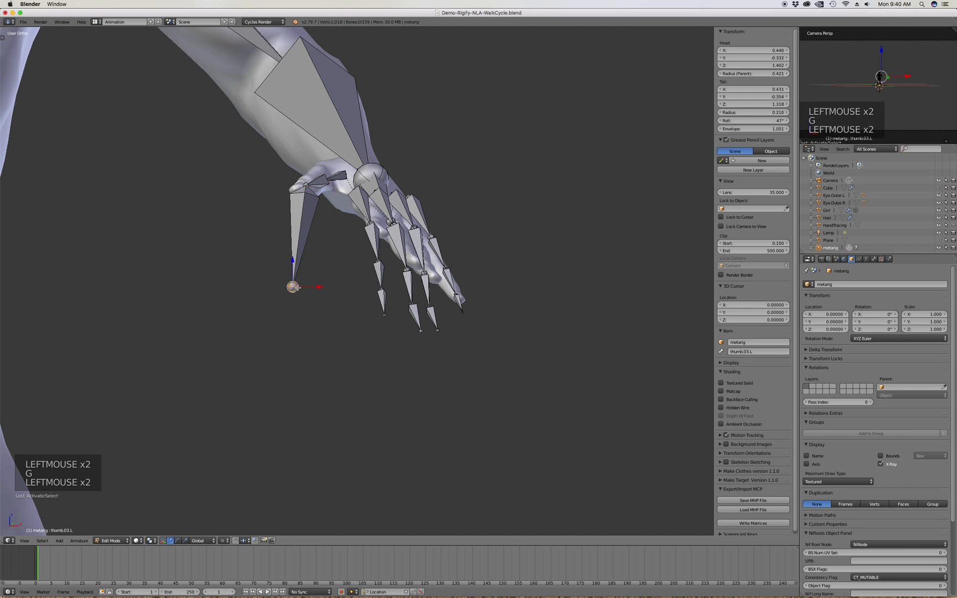
pyautogui.press('g')
pyautogui.press('z')
pyautogui.click(292, 178)
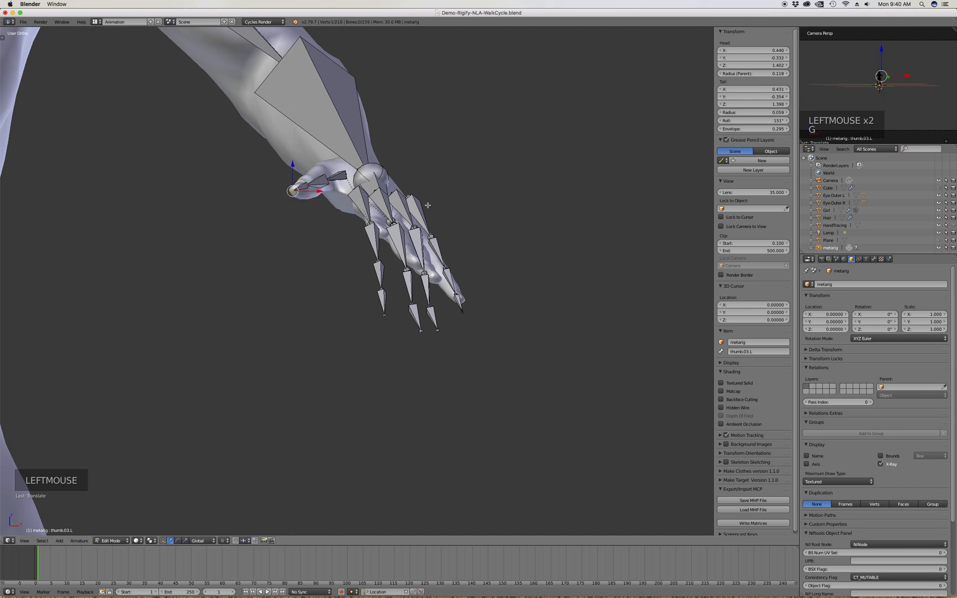
# Examine the hand from several angles to compare the heights of the finger bones with the spread fingers
pyautogui.scroll(3, 398, 188)
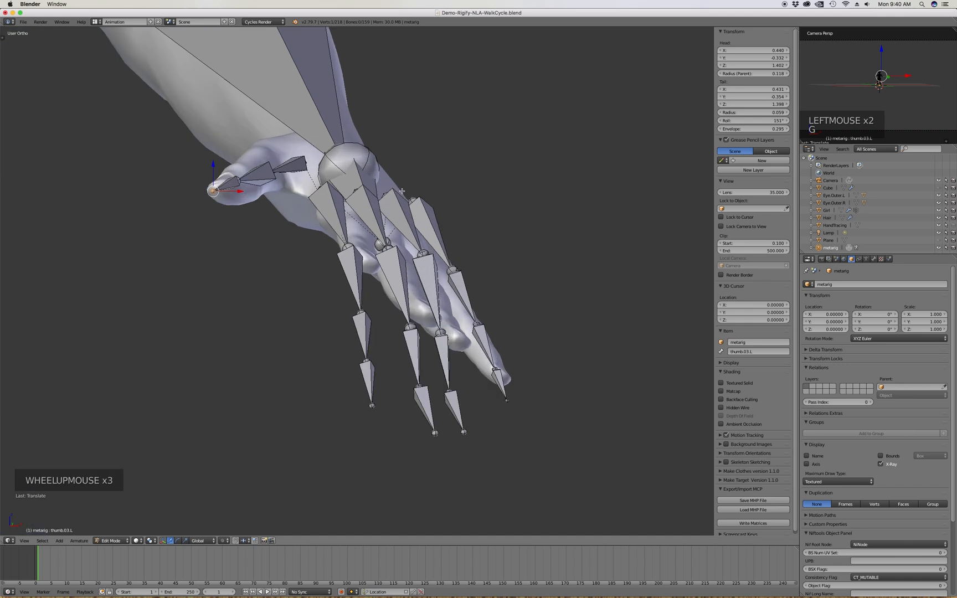
pyautogui.moveTo(339, 238); pyautogui.dragTo(380, 211, button='middle')
pyautogui.press('KP_4')
pyautogui.press('KP_4')
pyautogui.press('KP_4')
pyautogui.press('KP_8')
pyautogui.press('KP_8')
pyautogui.press('KP_8')
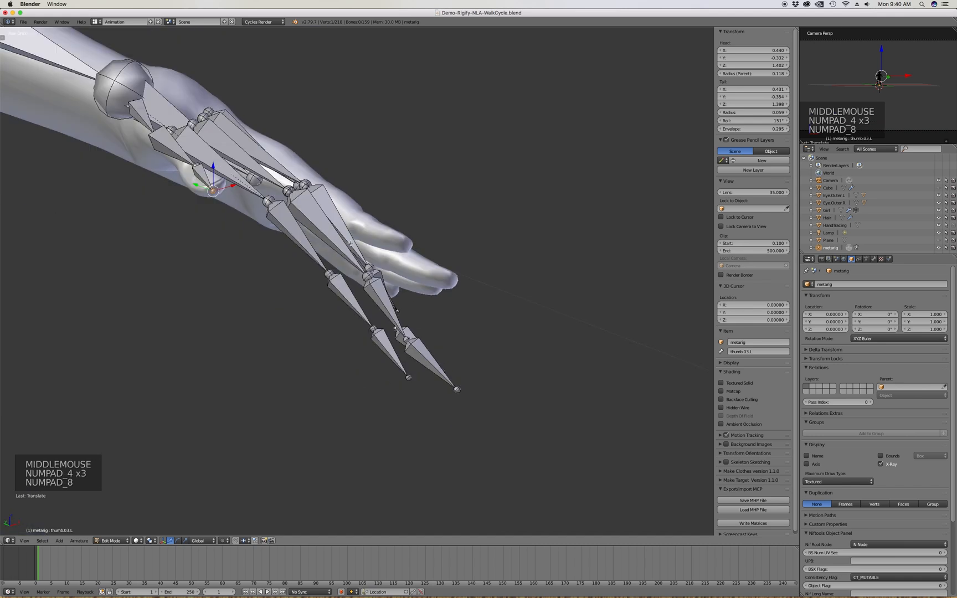
pyautogui.press('KP_6')
pyautogui.press('KP_6')
pyautogui.press('KP_6')
pyautogui.press('KP_6')
pyautogui.press('KP_6')
pyautogui.press('KP_6')
pyautogui.press('KP_6')
pyautogui.press('KP_6')
pyautogui.press('KP_6')
pyautogui.press('KP_6')
pyautogui.press('KP_6')
pyautogui.press('KP_6')
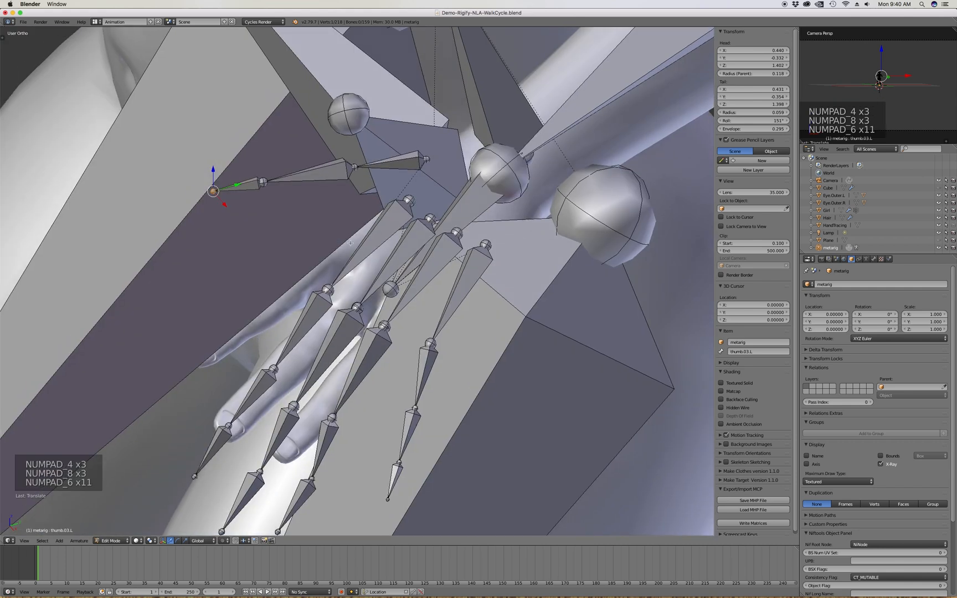
pyautogui.press('KP_2')
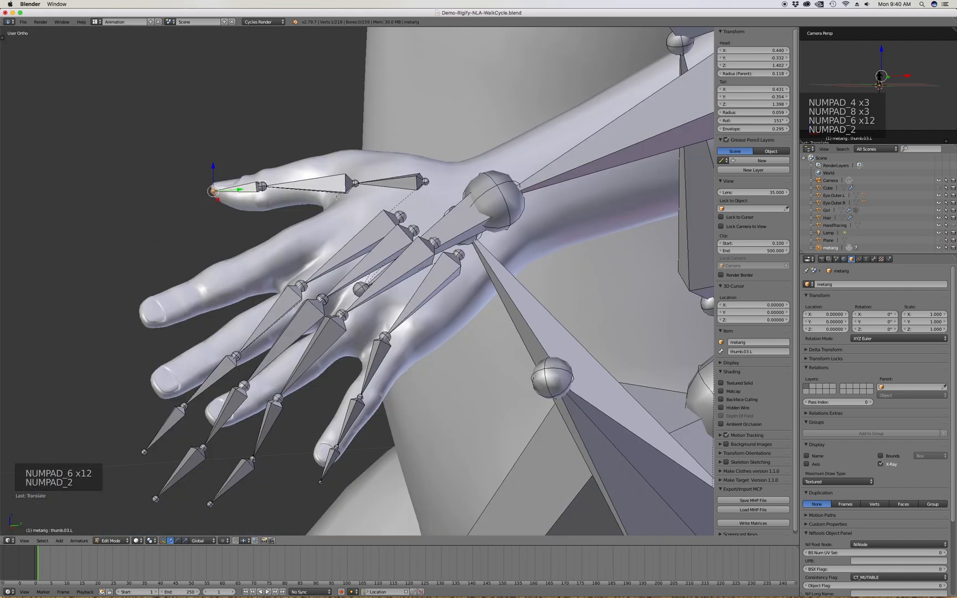
pyautogui.click(301, 285)
pyautogui.press('g')
pyautogui.press('z')
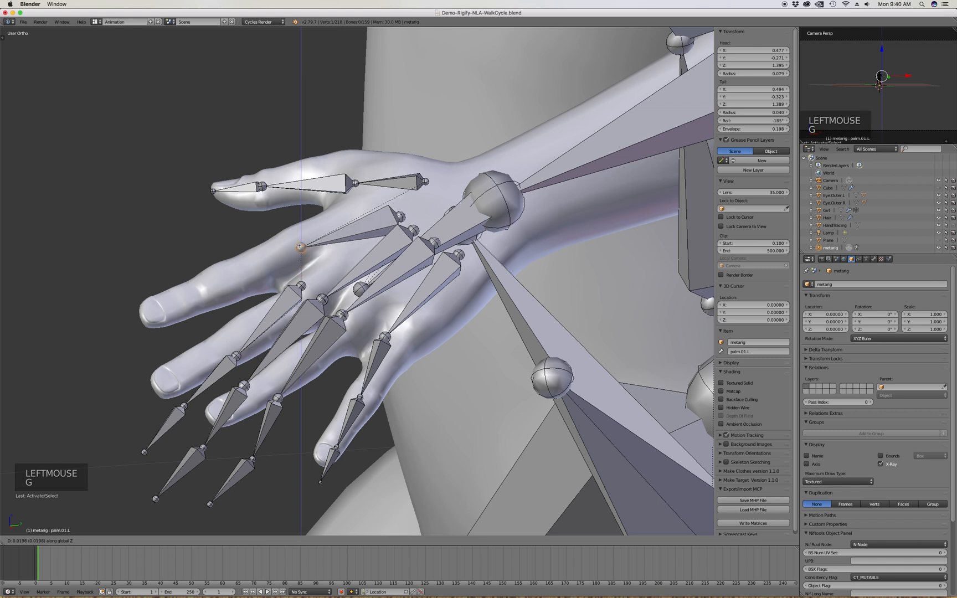
pyautogui.press('Escape')
# Raise the shared joint of palm.01.L and f_index.01.L vertically to the index knuckle, at about Z 1.388
pyautogui.press('z')
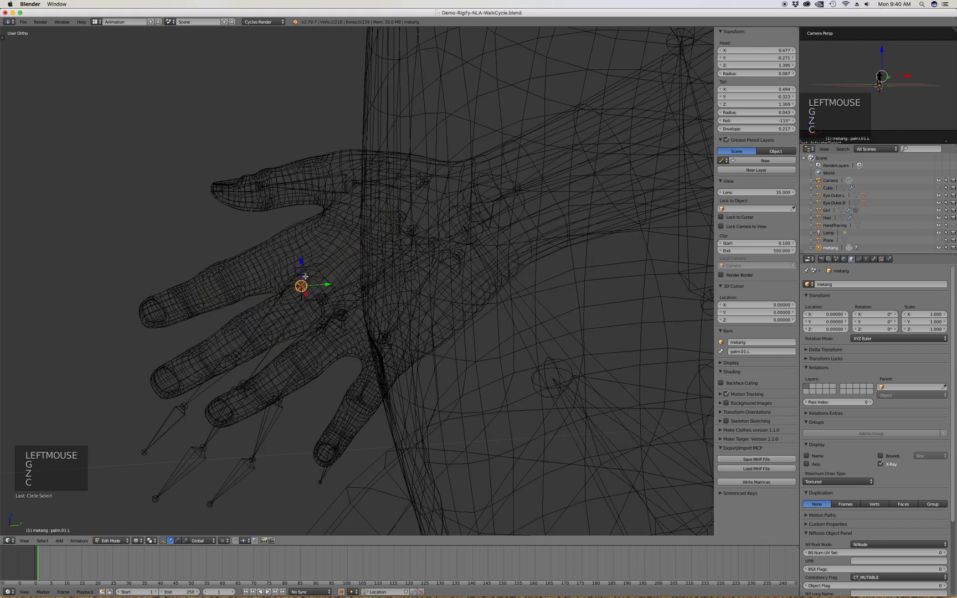
pyautogui.press('z')
pyautogui.press('g')
pyautogui.click(305, 239)
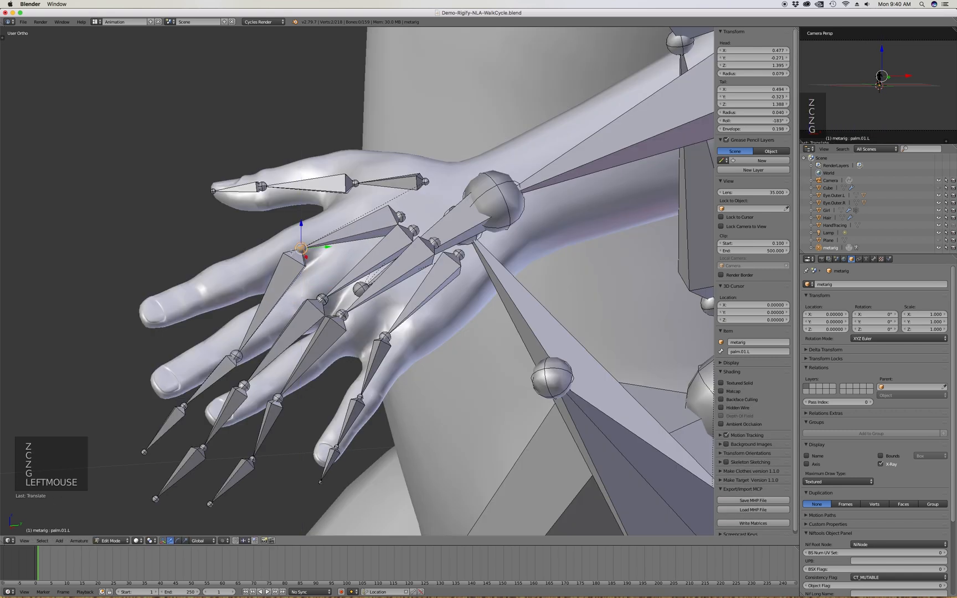
# Raise the f_index.01.L tail to about Z 1.378 and the f_index.02.L tail to about Z 1.371 along the index finger
pyautogui.doubleClick(261, 295)
pyautogui.press('g')
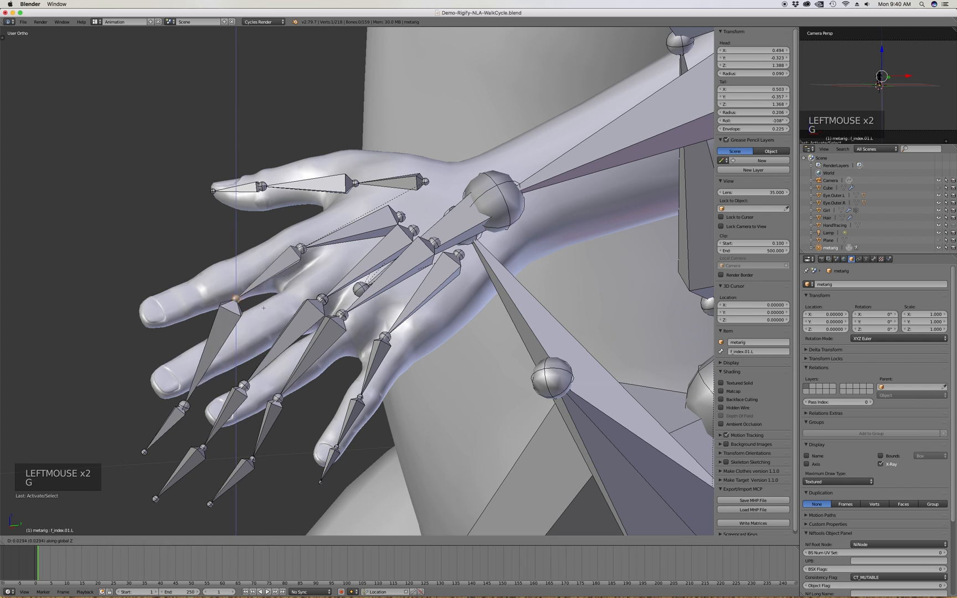
pyautogui.press('z')
pyautogui.click(240, 311)
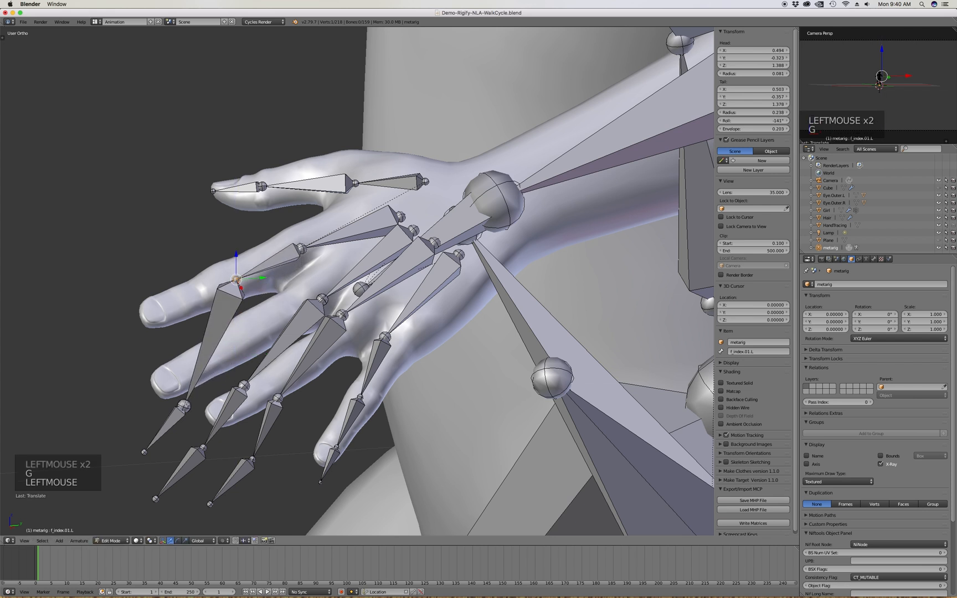
pyautogui.doubleClick(185, 405)
pyautogui.press('g')
pyautogui.press('z')
pyautogui.click(178, 299)
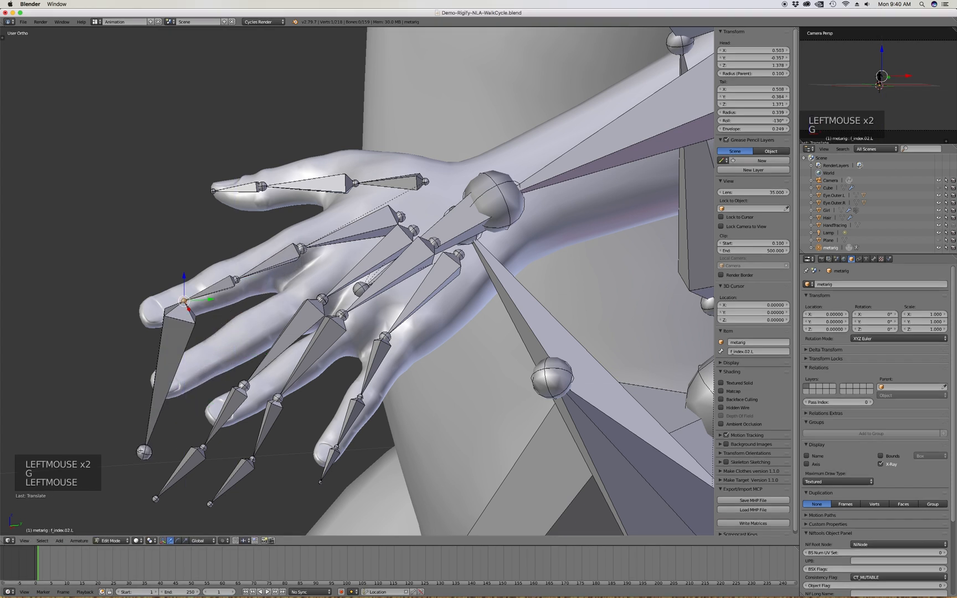
# Raise the f_index.03.L tip vertically to the index fingertip, at about Z 1.365
pyautogui.doubleClick(144, 452)
pyautogui.press('g')
pyautogui.press('z')
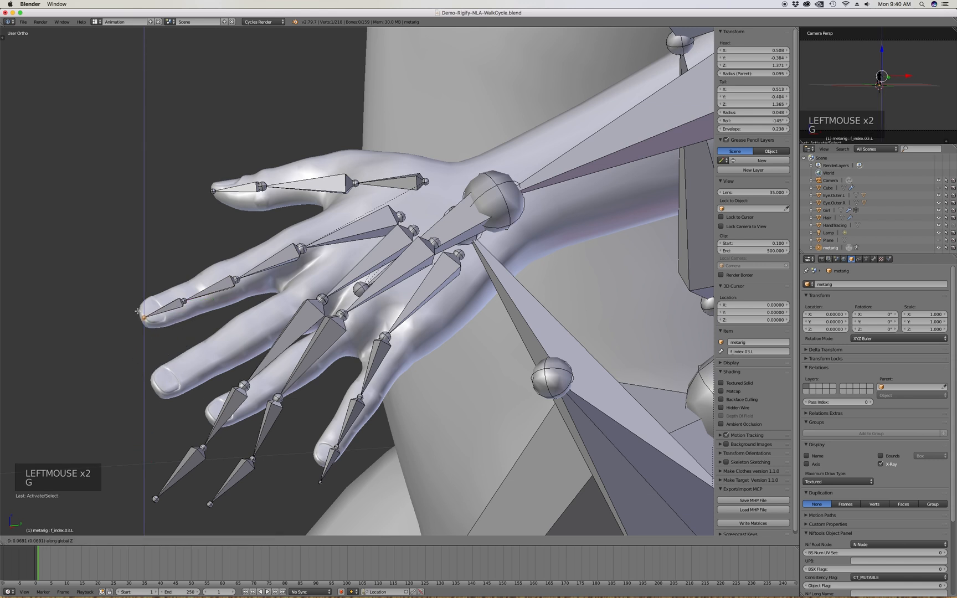
pyautogui.click(139, 313)
# Raise the shared joint of palm.02.L and f_middle.01.L to the middle finger's knuckle, at about Z 1.373
pyautogui.press('a')
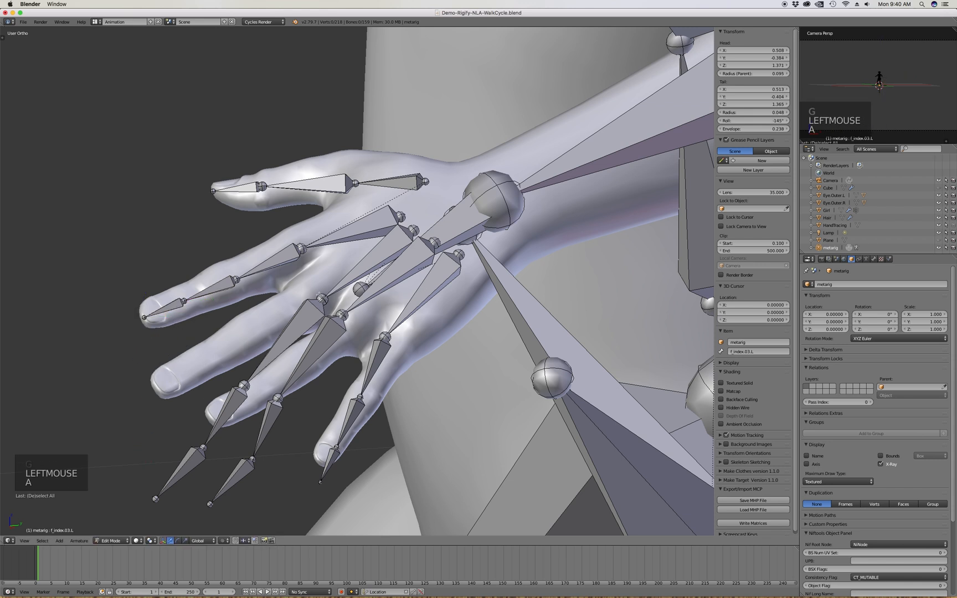
pyautogui.press('z')
pyautogui.press('c')
pyautogui.click(322, 295)
pyautogui.rightClick(322, 295)
pyautogui.press('z')
pyautogui.press('g')
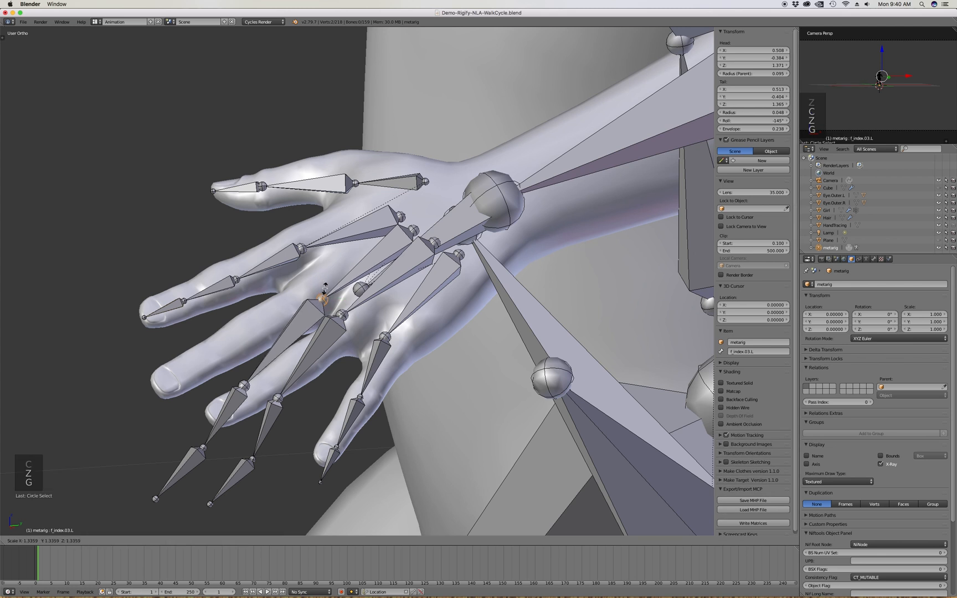
pyautogui.click(279, 347)
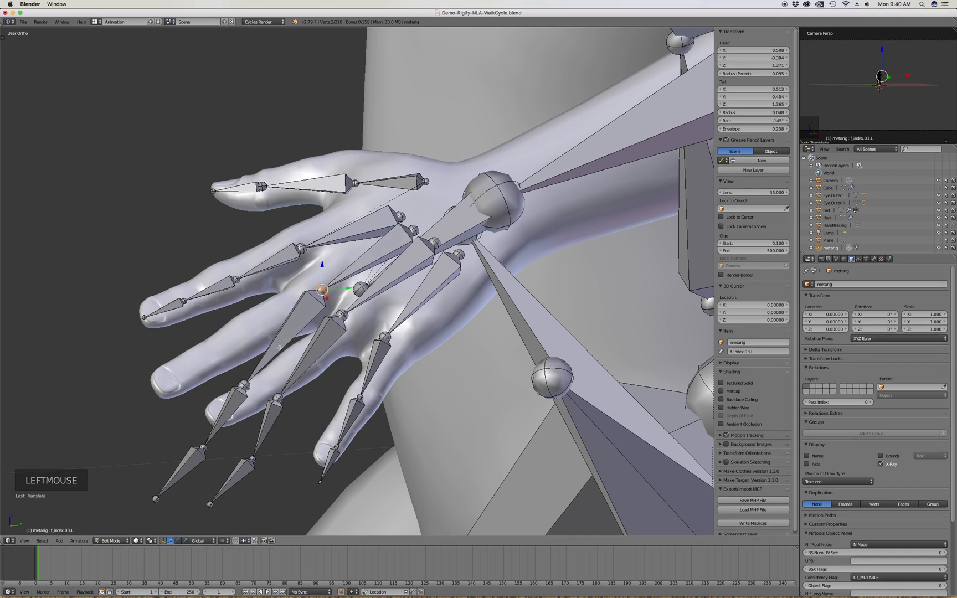
# Raise the f_middle.01.L tail to about Z 1.360 and the f_middle.02.L tail to about Z 1.350 along the middle finger
pyautogui.doubleClick(242, 385)
pyautogui.press('g')
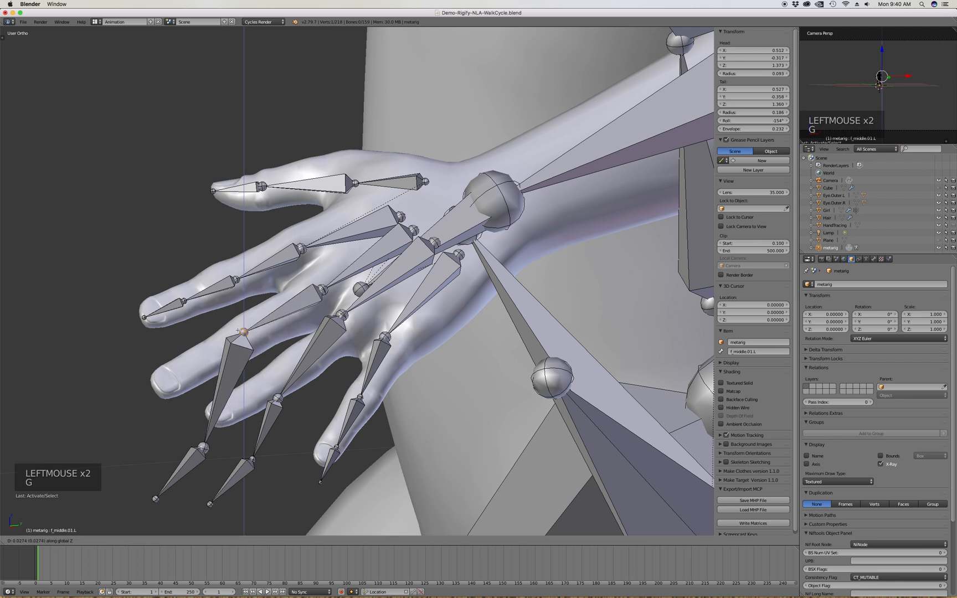
pyautogui.click(298, 357)
pyautogui.doubleClick(204, 447)
pyautogui.press('g')
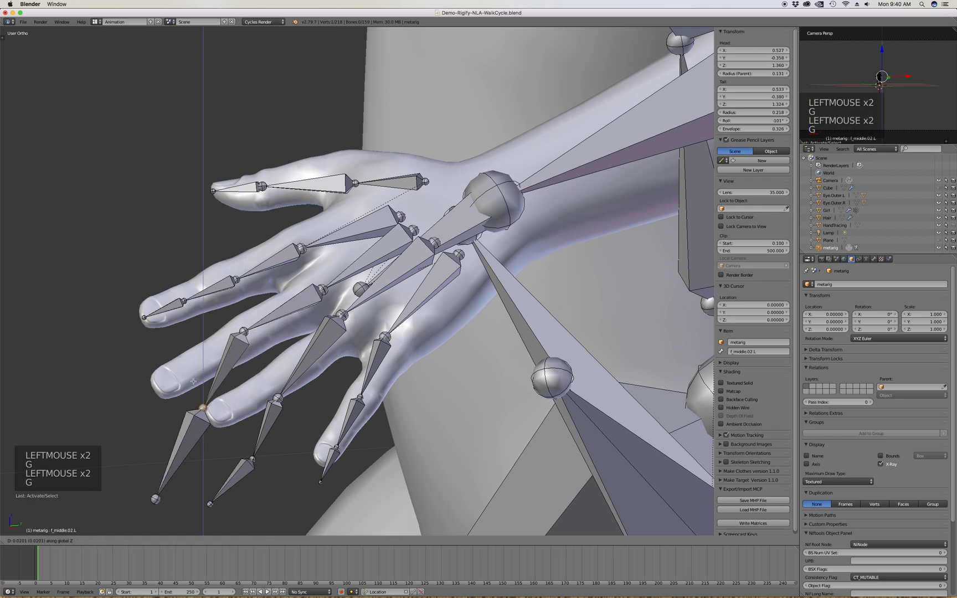
pyautogui.click(166, 484)
# Raise the f_middle.03.L tip vertically to the middle fingertip, at about Z 1.339
pyautogui.doubleClick(157, 497)
pyautogui.press('g')
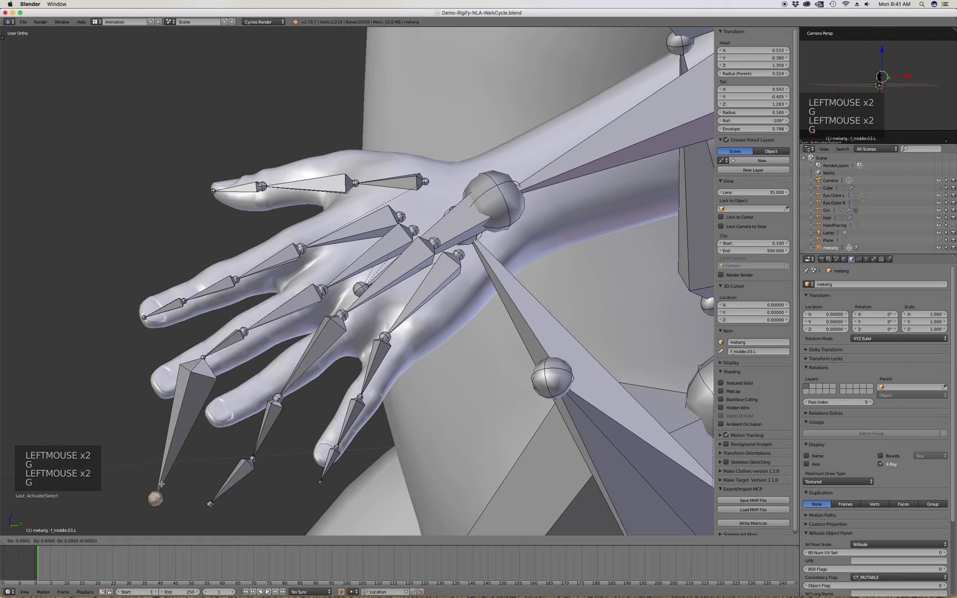
pyautogui.press('z')
pyautogui.click(155, 386)
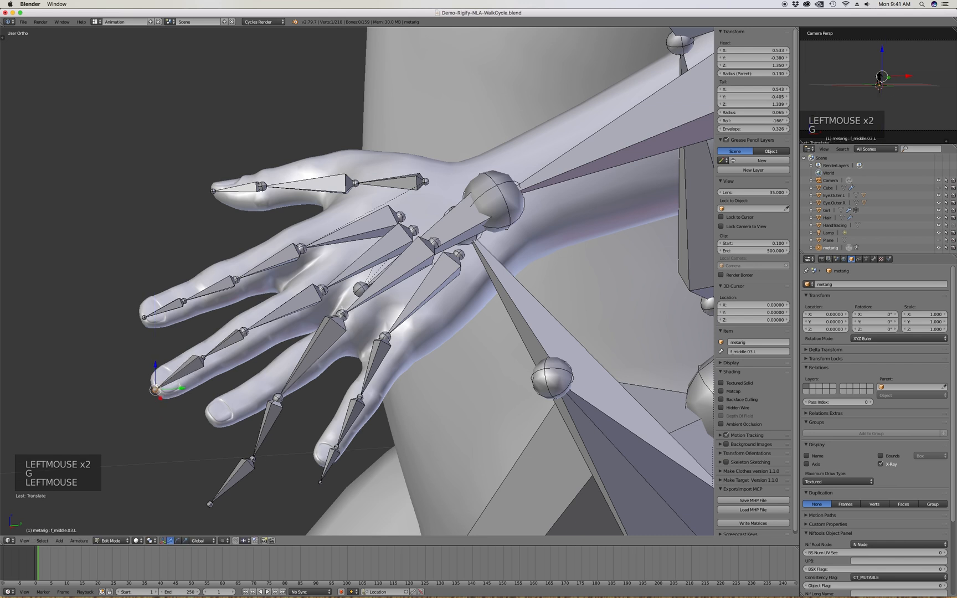
# Lower the shared joint of palm.03.L and f_ring.01.L slightly onto the ring finger's knuckle
pyautogui.press('z')
pyautogui.press('a')
pyautogui.press('c')
pyautogui.click(342, 313)
pyautogui.rightClick(342, 314)
pyautogui.press('z')
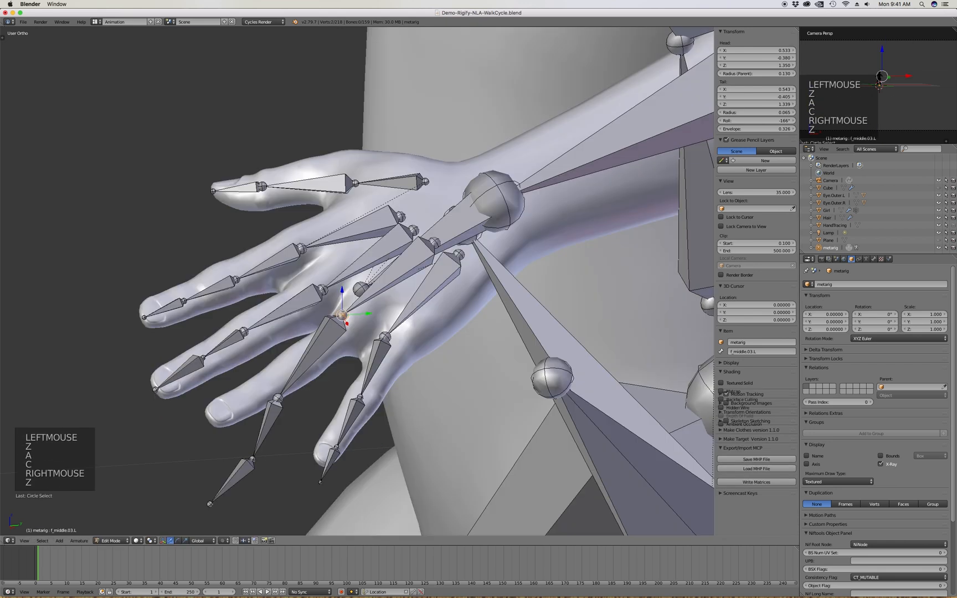
pyautogui.press('g')
pyautogui.click(342, 326)
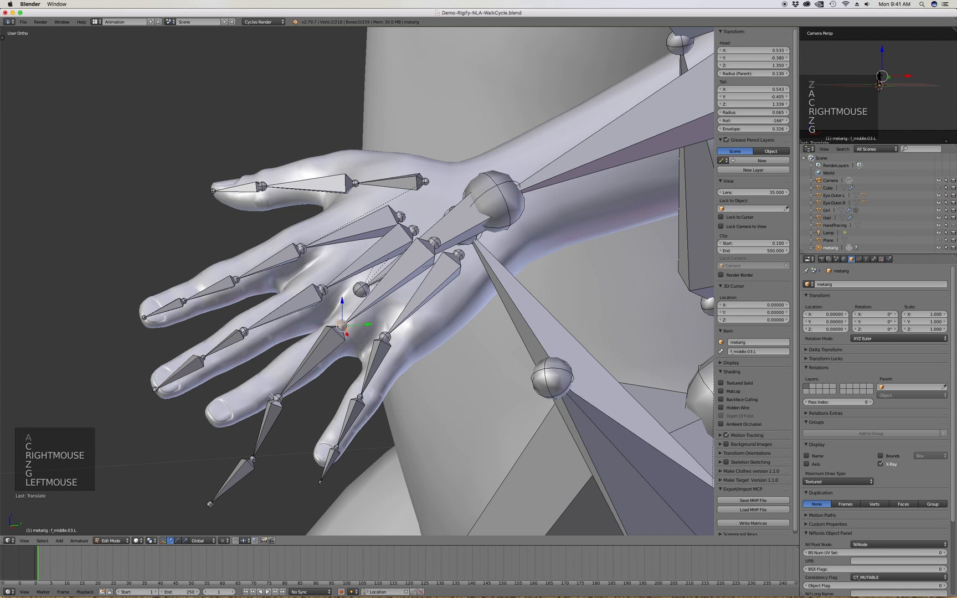
# Raise the f_ring.01.L tail to about Z 1.339 and the f_ring.02.L tail to about Z 1.334 along the ring finger
pyautogui.click(275, 396)
pyautogui.press('g')
pyautogui.click(277, 379)
pyautogui.click(252, 459)
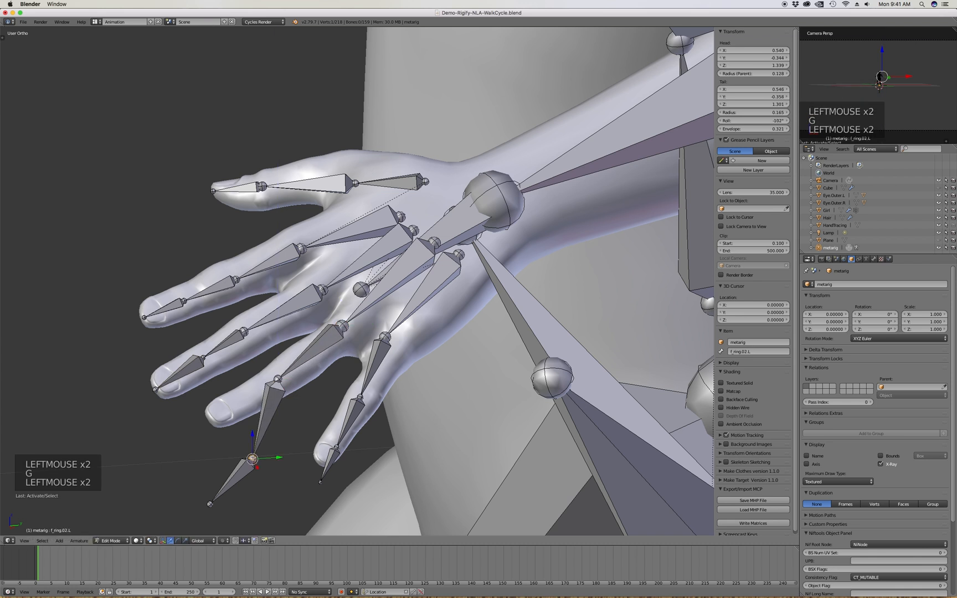
pyautogui.press('g')
pyautogui.click(252, 394)
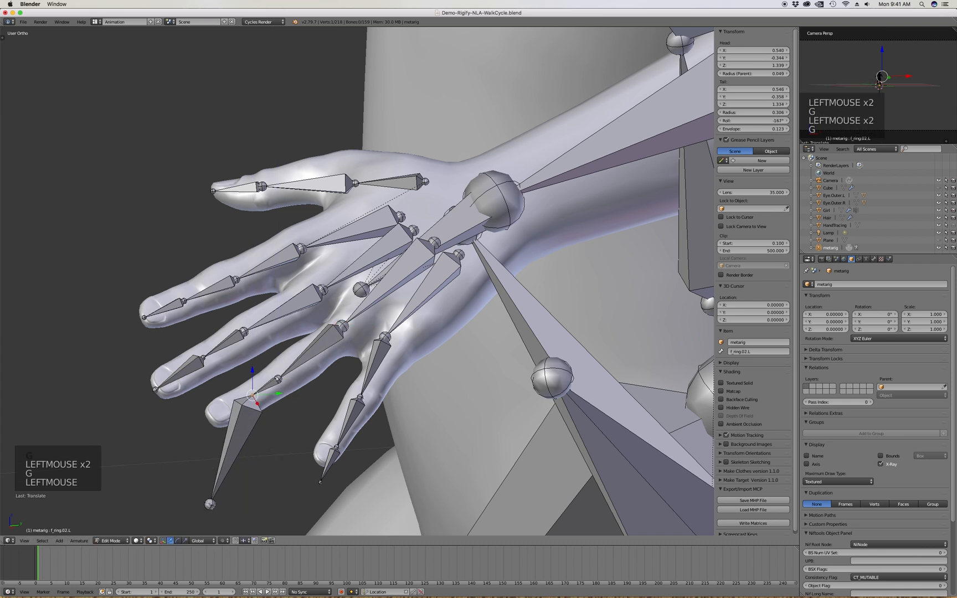
# Raise the f_ring.03.L tip vertically to the ring fingertip, at about Z 1.326
pyautogui.click(210, 504)
pyautogui.press('g')
pyautogui.click(209, 418)
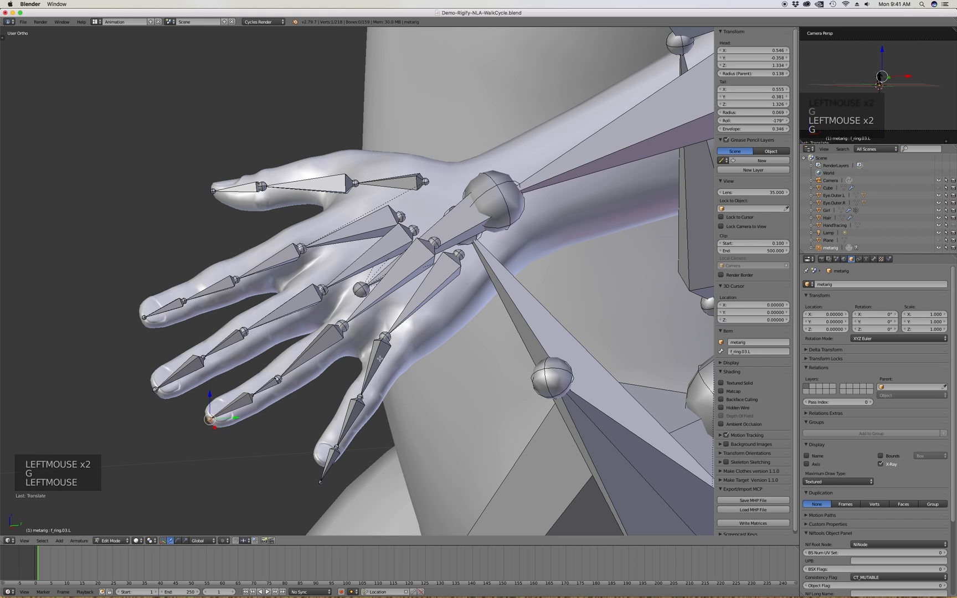
# Lower the shared joint of palm.04.L and f_pinky.01.L vertically to the pinky knuckle, at about Z 1.350
pyautogui.press('a')
pyautogui.press('z')
pyautogui.press('c')
pyautogui.click(384, 333)
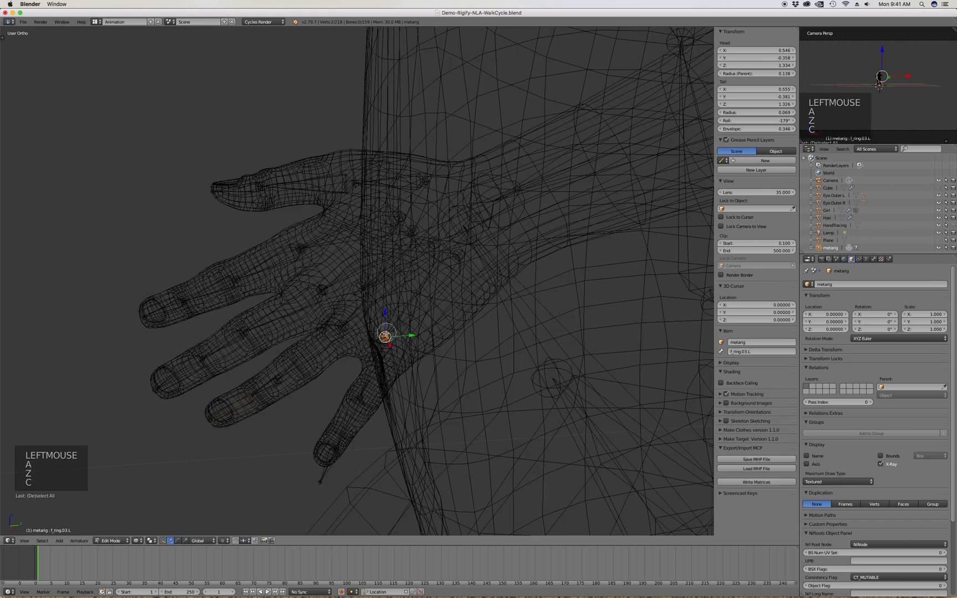
pyautogui.rightClick(384, 333)
pyautogui.press('z')
pyautogui.press('g')
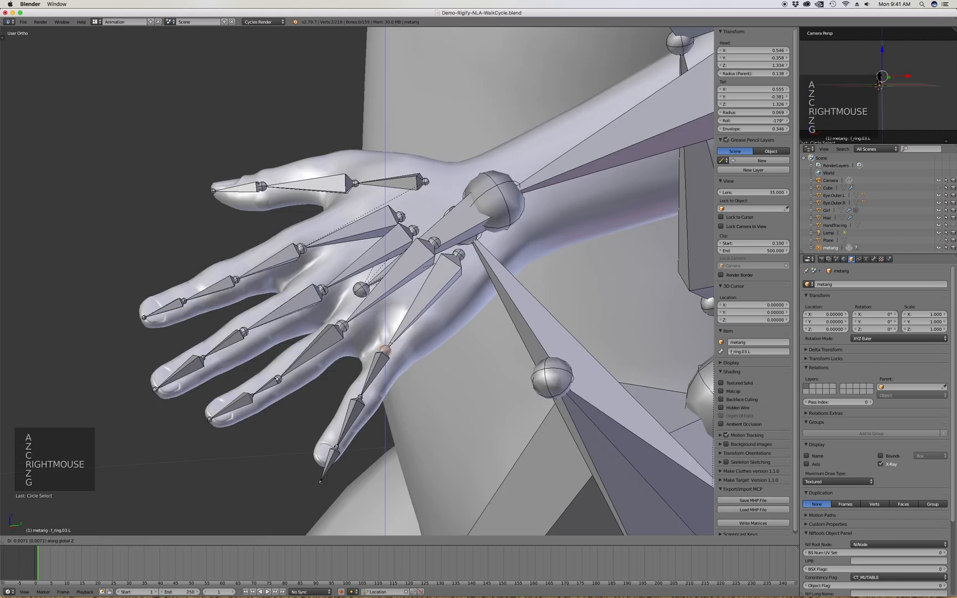
pyautogui.click(384, 346)
# Adjust the f_pinky.01.L tail vertically to about Z 1.331 and raise the f_pinky.02.L tail to about Z 1.316 along the pinky
pyautogui.doubleClick(360, 396)
pyautogui.press('g')
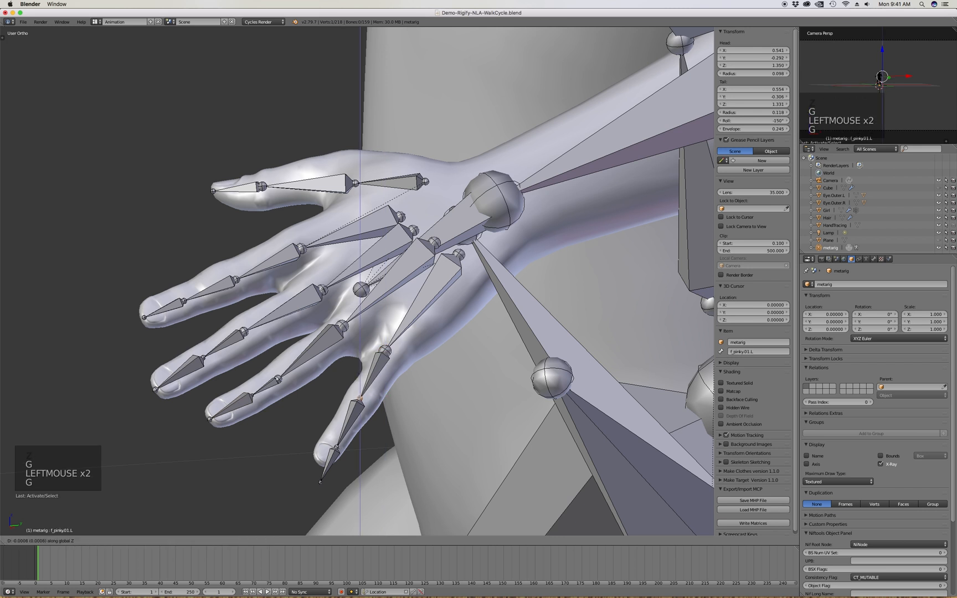
pyautogui.click(360, 397)
pyautogui.doubleClick(335, 445)
pyautogui.press('g')
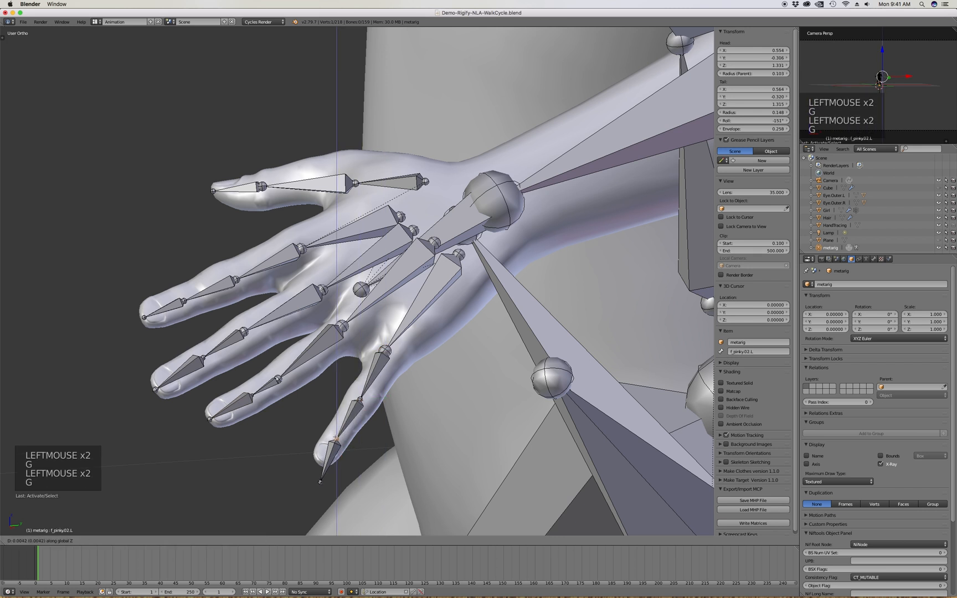
pyautogui.click(335, 439)
# Raise the f_pinky.03.L tip vertically to the pinky fingertip, at about Z 1.307
pyautogui.doubleClick(320, 478)
pyautogui.press('g')
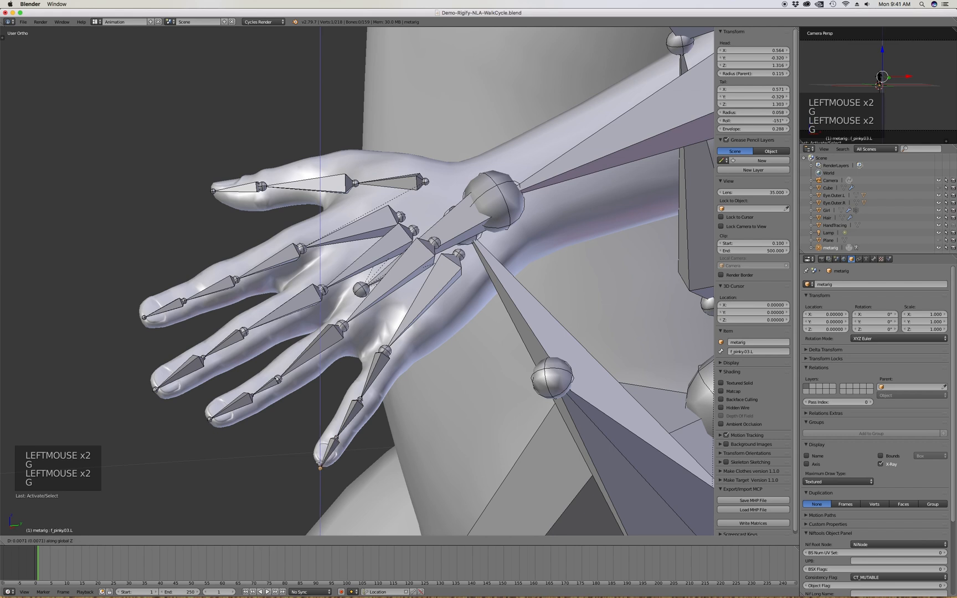
pyautogui.click(320, 463)
# Turn off X-Ray display for the metarig so that bones inside the hand mesh are hidden
pyautogui.scroll(-2, 329, 363)
pyautogui.moveTo(329, 363); pyautogui.dragTo(306, 361, button='middle')
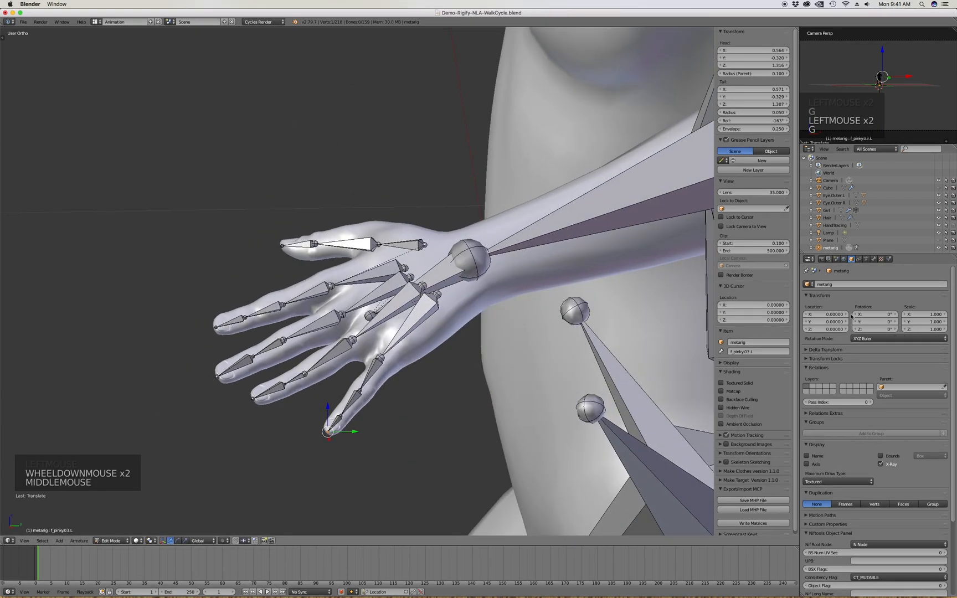
pyautogui.click(881, 464)
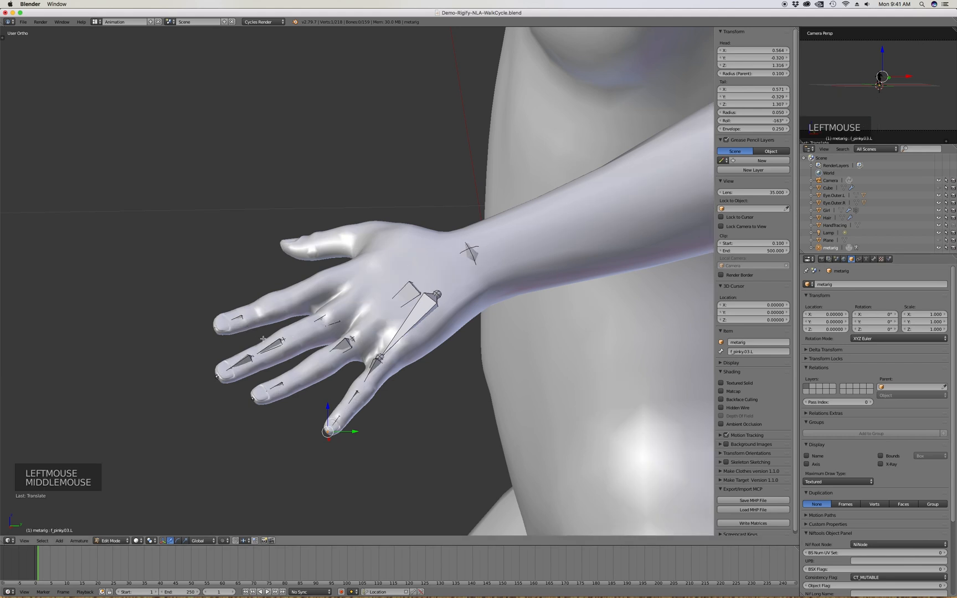
pyautogui.moveTo(263, 338); pyautogui.dragTo(271, 341, button='middle')
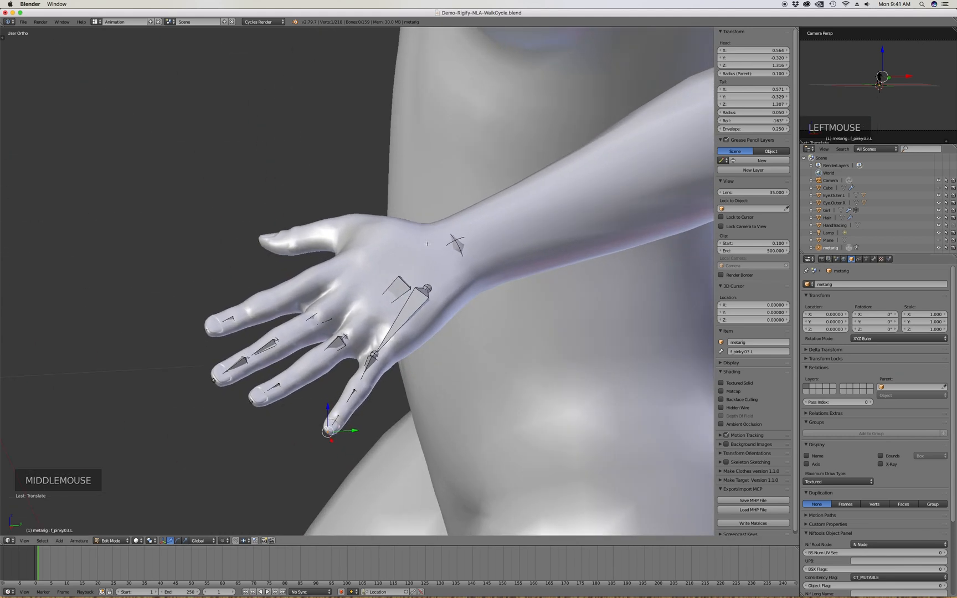
# Lower the palm.04.L head vertically into the back of the hand, to about Z 1.376
pyautogui.scroll(2, 427, 243)
pyautogui.click(433, 289)
pyautogui.press('z')
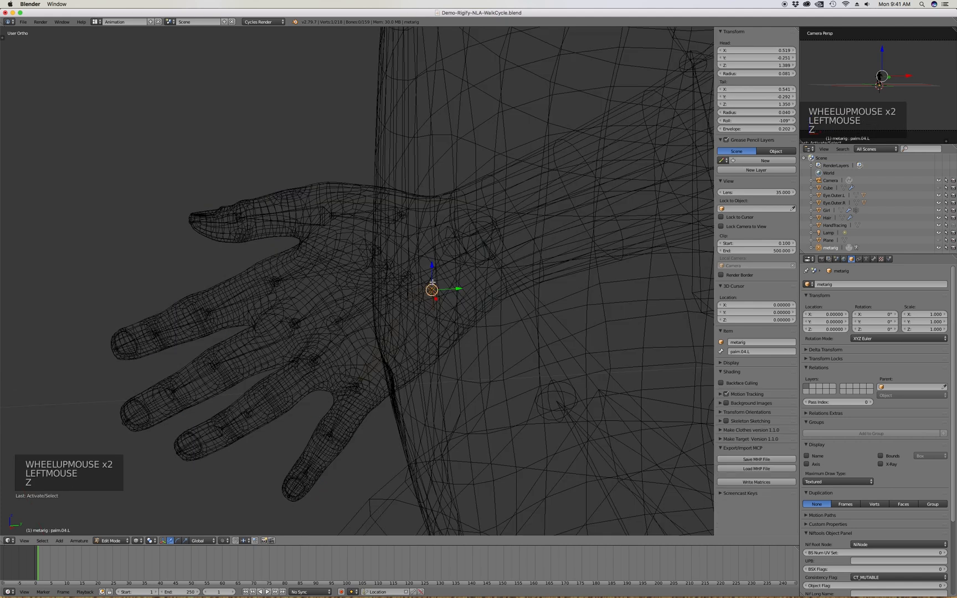
pyautogui.scroll(-1, 431, 254)
pyautogui.press('z')
pyautogui.press('g')
pyautogui.press('z')
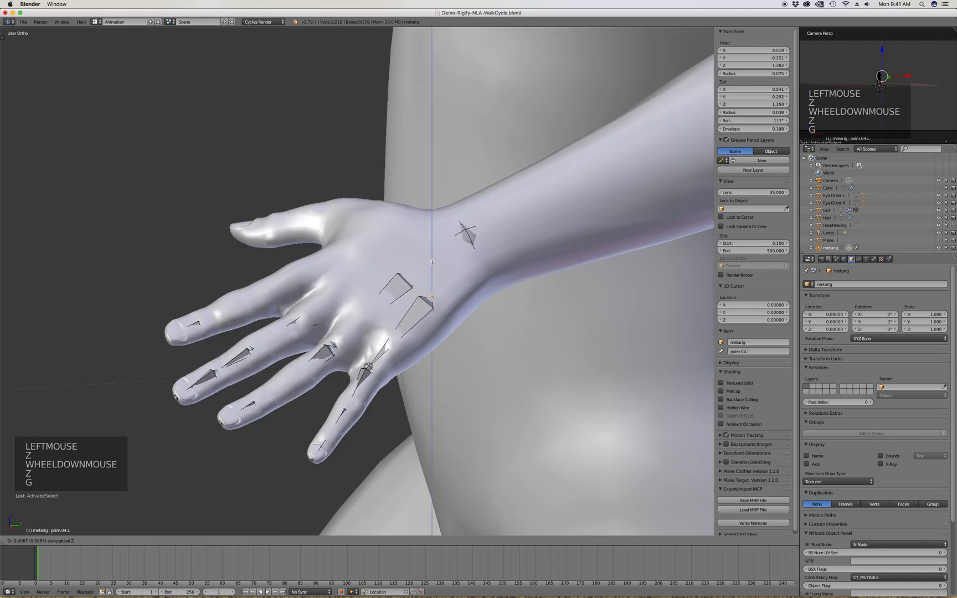
pyautogui.click(433, 267)
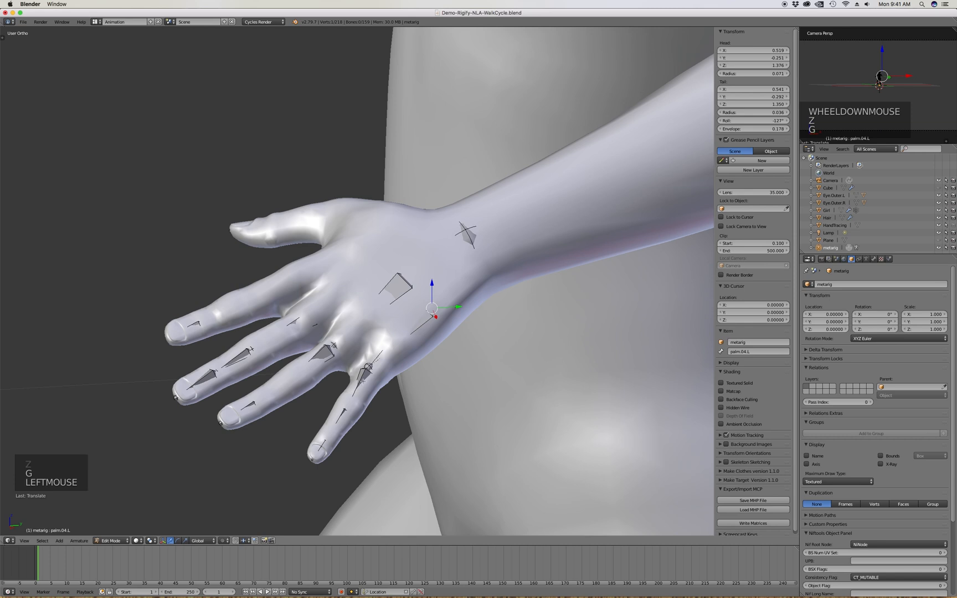
# Lower the shared joint of palm.04.L and f_pinky.01.L vertically inside the pinky knuckle, to about Z 1.344
pyautogui.scroll(4, 367, 368)
pyautogui.press('z')
pyautogui.press('a')
pyautogui.press('c')
pyautogui.rightClick(374, 363)
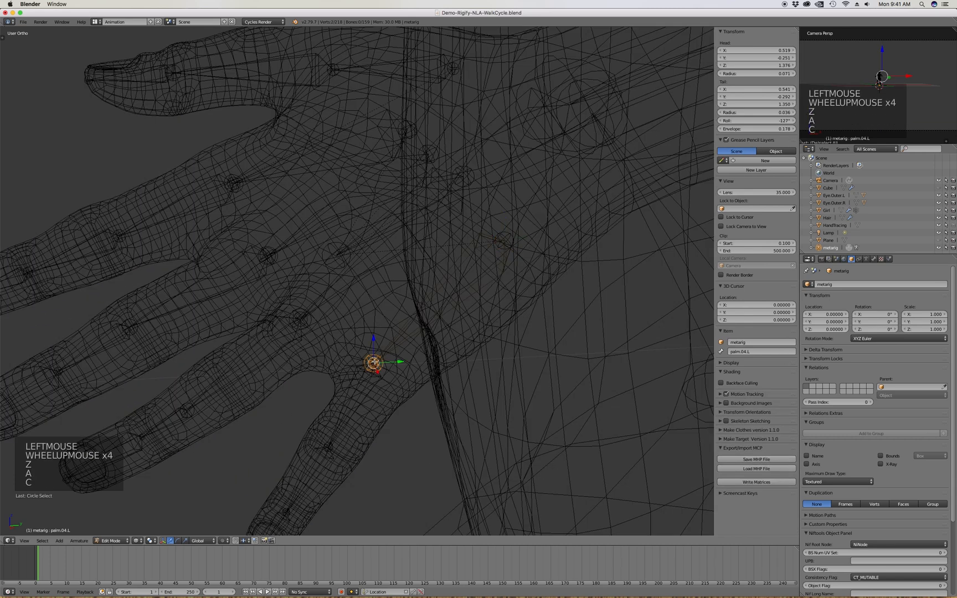
pyautogui.press('z')
pyautogui.press('g')
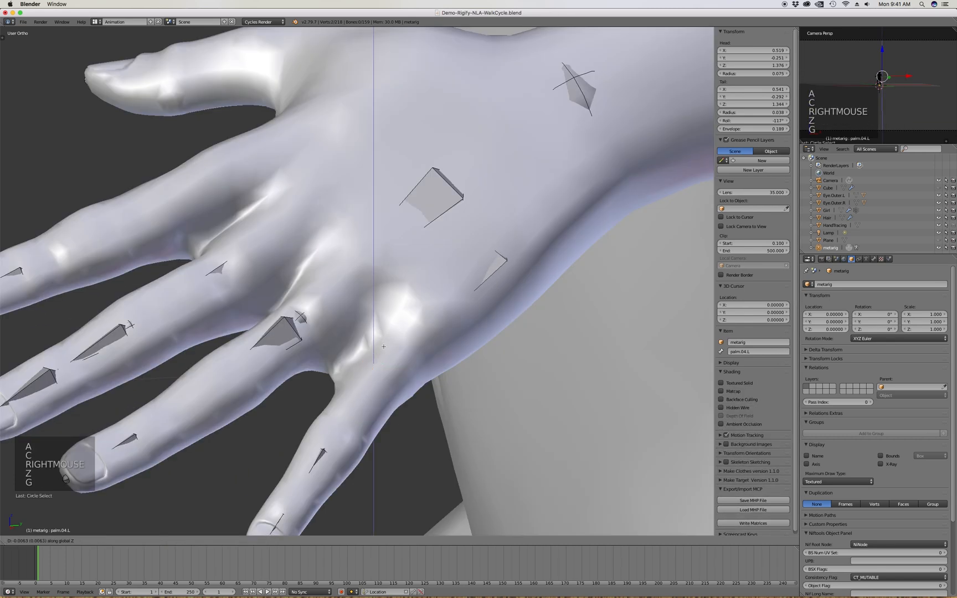
pyautogui.click(358, 351)
# Lower the f_pinky.01.L tail vertically inside the pinky, to about Z 1.329
pyautogui.scroll(-3, 358, 352)
pyautogui.press('z')
pyautogui.scroll(3, 338, 400)
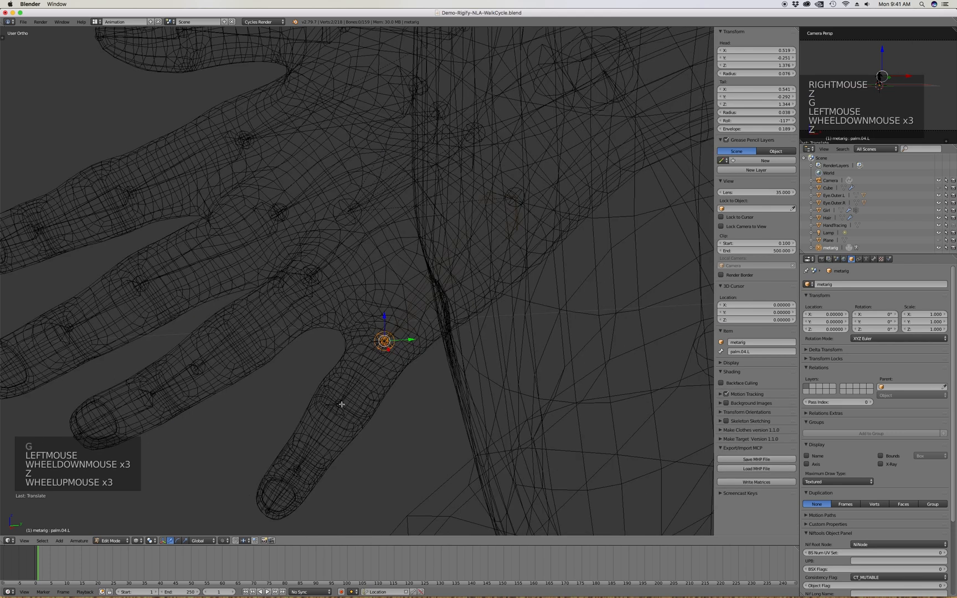
pyautogui.click(342, 404)
pyautogui.press('z')
pyautogui.press('g')
pyautogui.press('z')
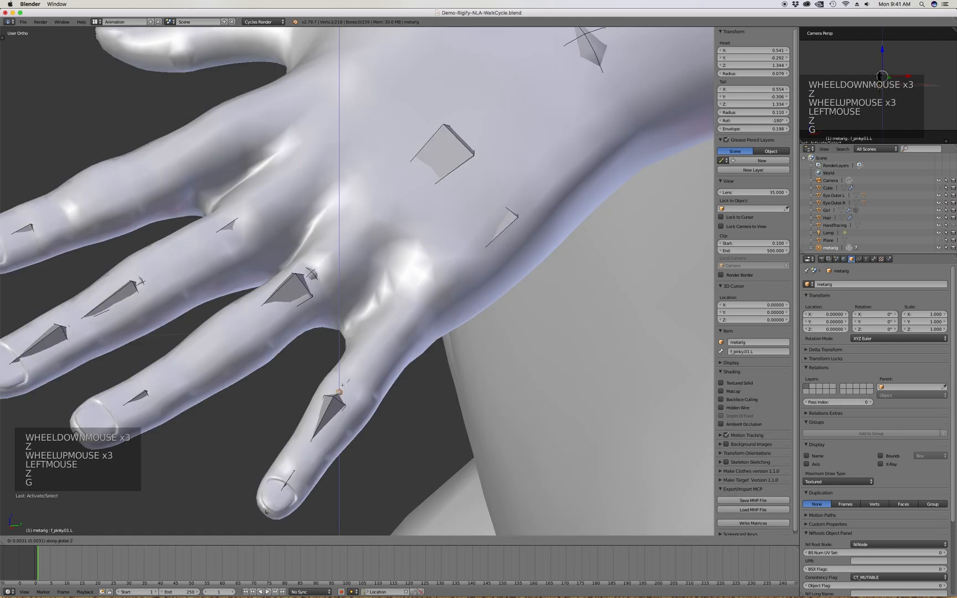
pyautogui.click(296, 462)
# Lower the f_pinky.02.L tail vertically inside the pinky, to about Z 1.314
pyautogui.press('z')
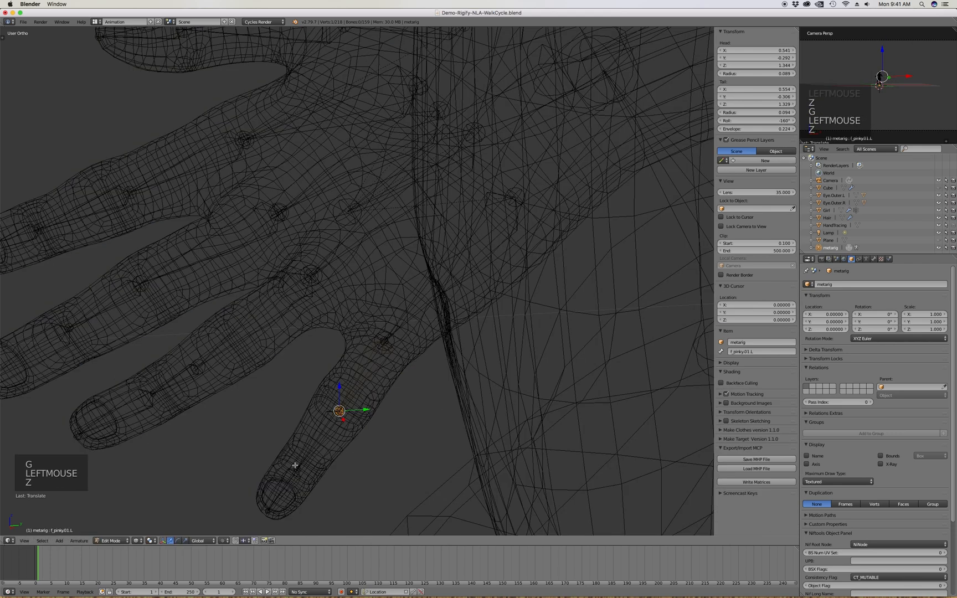
pyautogui.click(295, 465)
pyautogui.scroll(-3, 295, 465)
pyautogui.press('z')
pyautogui.press('g')
pyautogui.press('z')
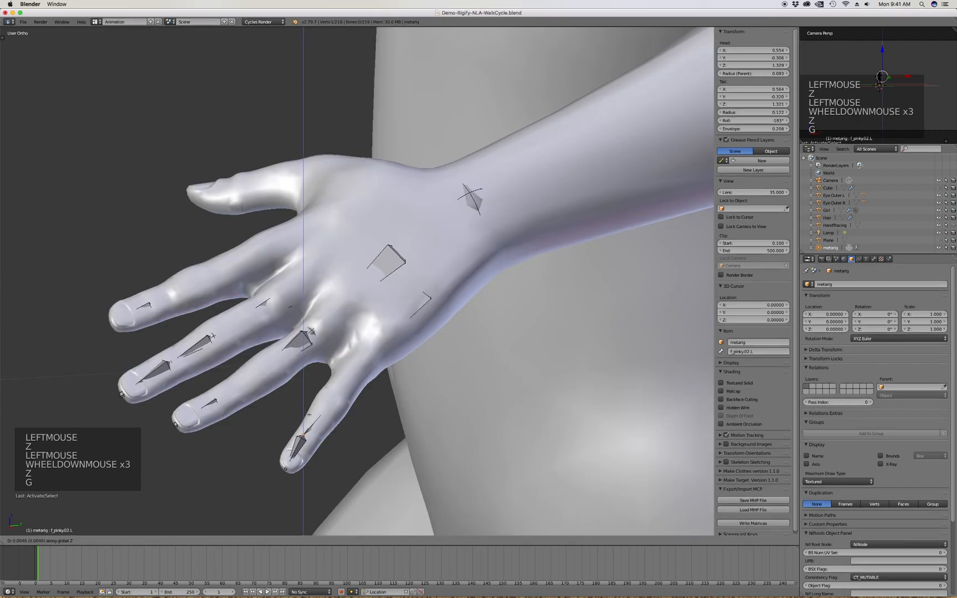
pyautogui.click(312, 430)
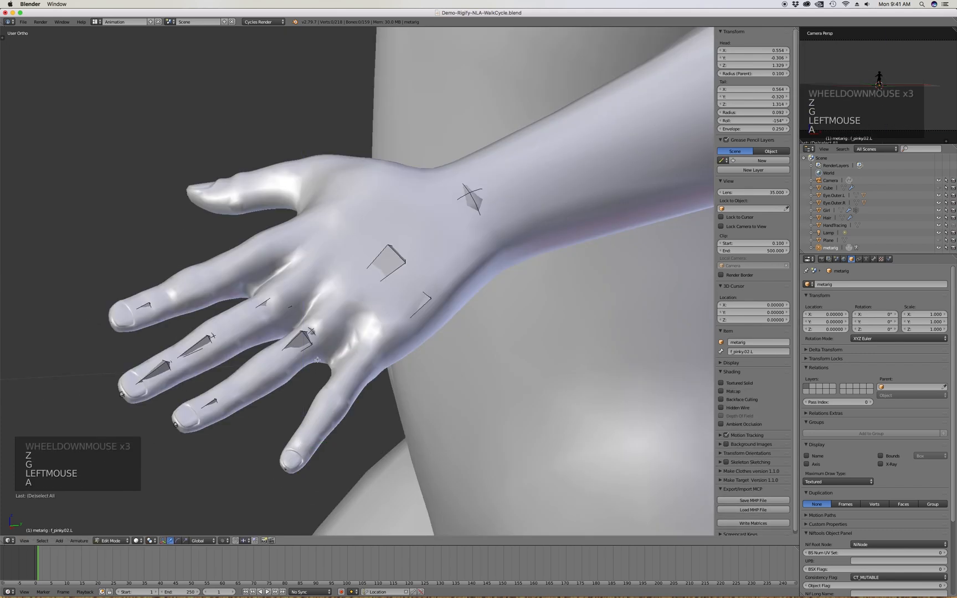
# Lower the shared joint of palm.03.L and f_ring.01.L vertically inside the ring knuckle, to about Z 1.356
pyautogui.press('a')
pyautogui.press('z')
pyautogui.rightClick(311, 331)
pyautogui.press('z')
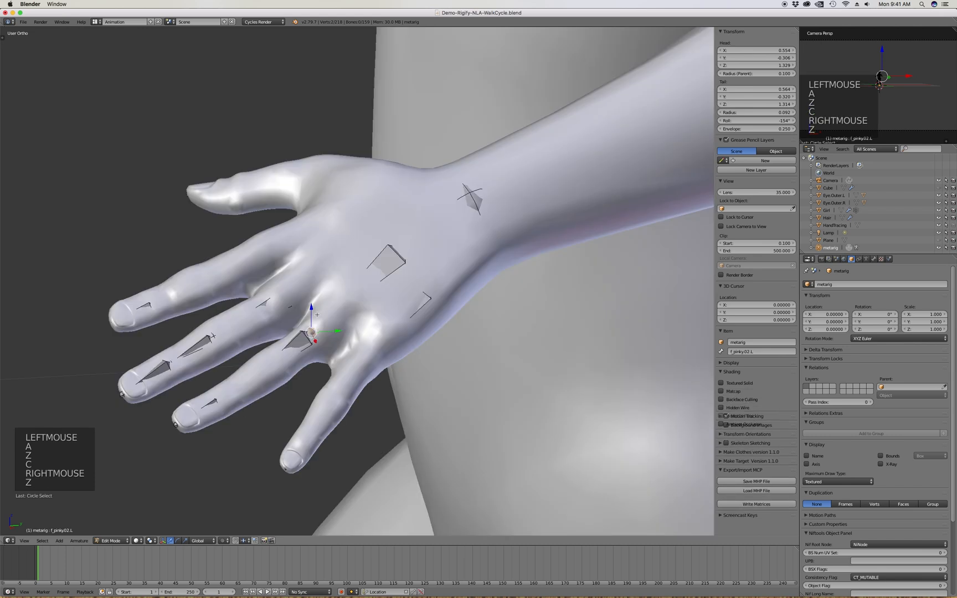
pyautogui.press('g')
pyautogui.press('z')
pyautogui.click(318, 322)
# Lower the f_ring.01.L tail vertically inside the ring finger, to about Z 1.338
pyautogui.press('z')
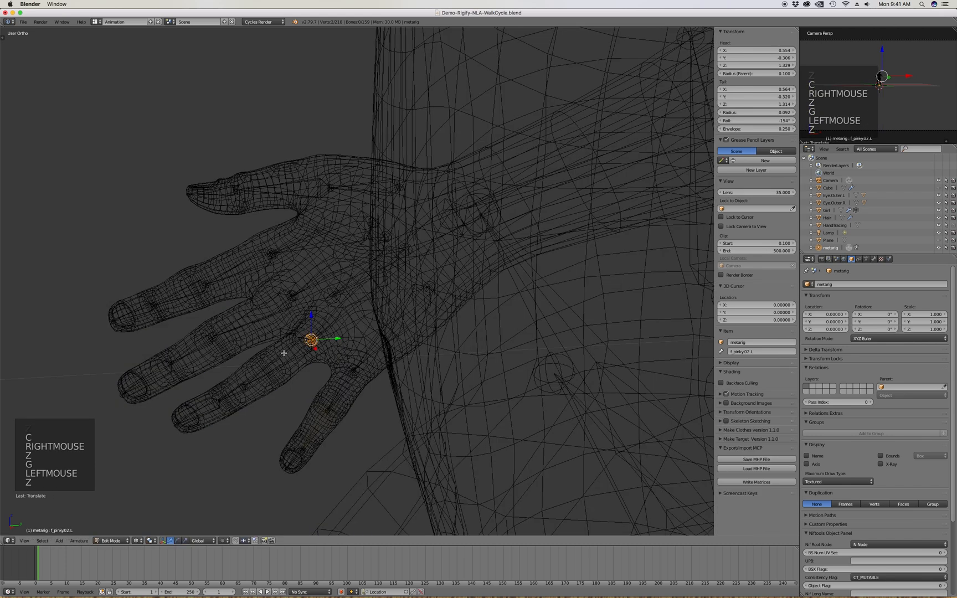
pyautogui.click(242, 384)
pyautogui.press('z')
pyautogui.press('g')
pyautogui.press('z')
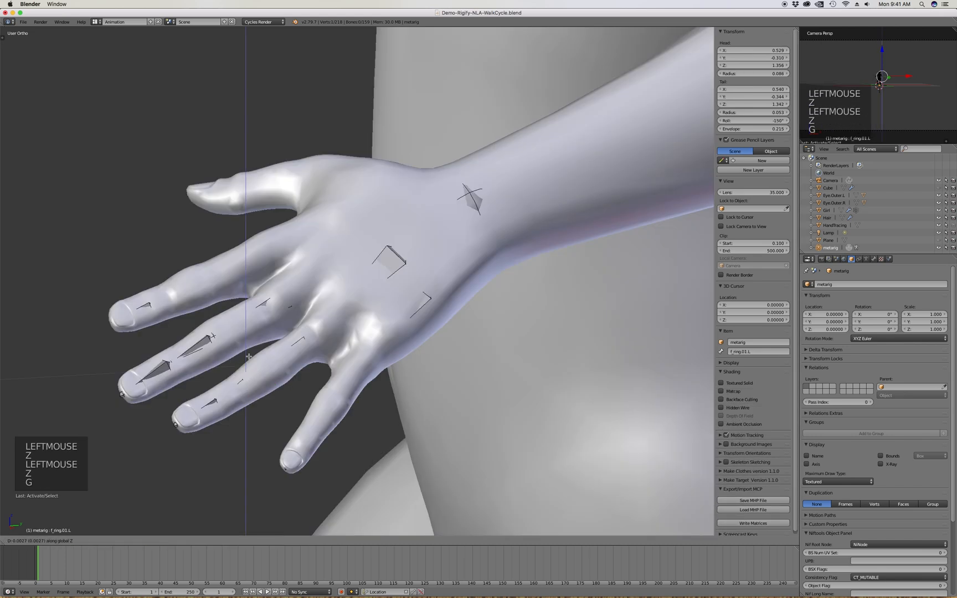
pyautogui.click(250, 367)
# Select all metarig bones and compare their placement in the hand between wireframe and solid shading
pyautogui.press('a')
pyautogui.press('a')
pyautogui.press('a')
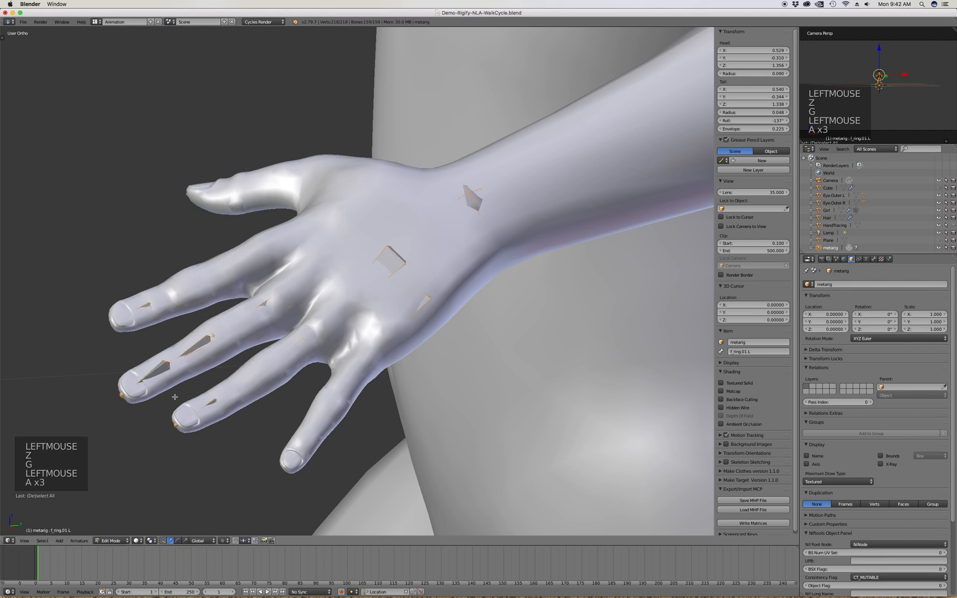
pyautogui.press('z')
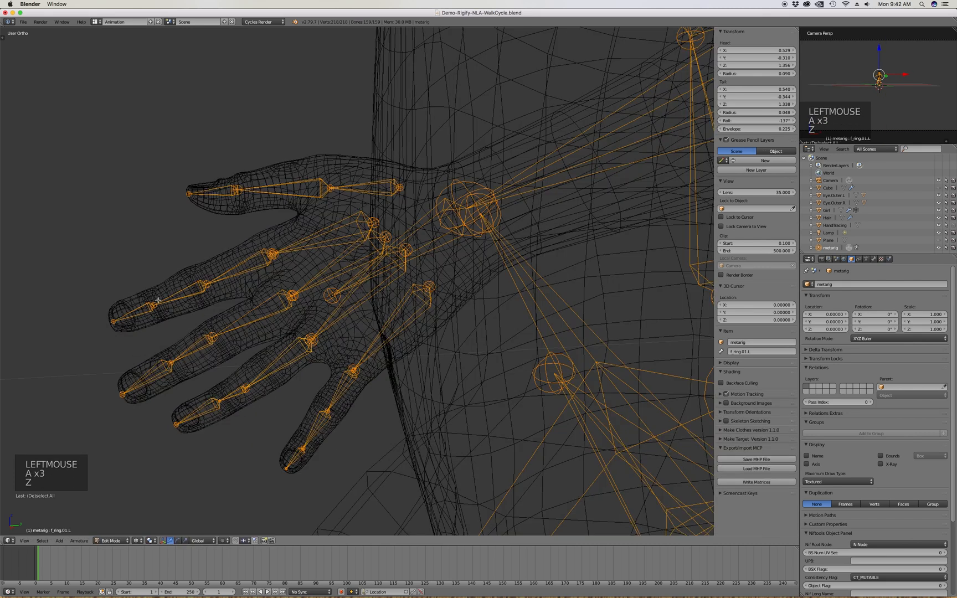
pyautogui.press('z')
pyautogui.press('z')
pyautogui.press('z')
pyautogui.press('z')
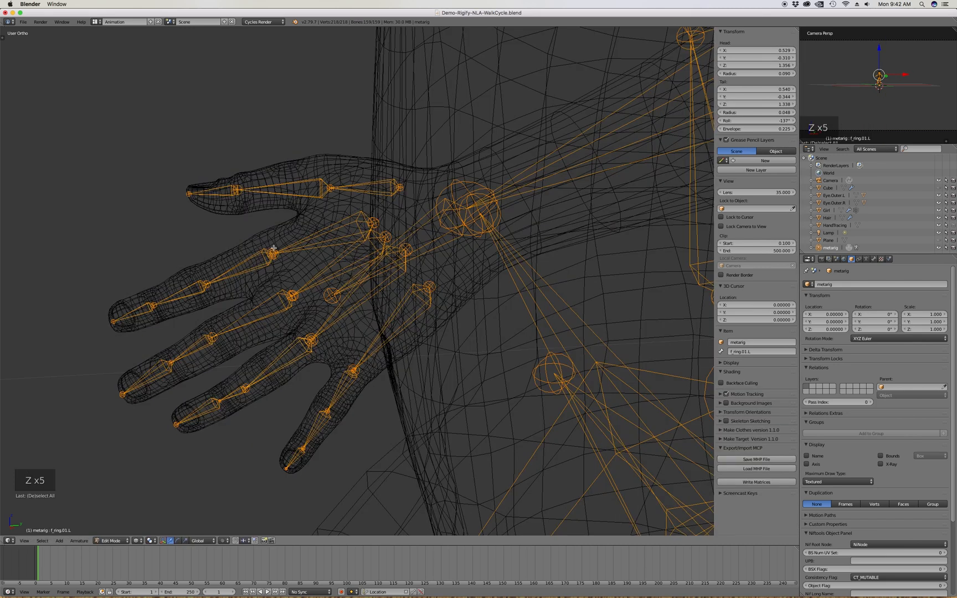
# Lower the palm.01.L joint at the index knuckle vertically to about Z 1.386
pyautogui.click(273, 248)
pyautogui.press('z')
pyautogui.press('z')
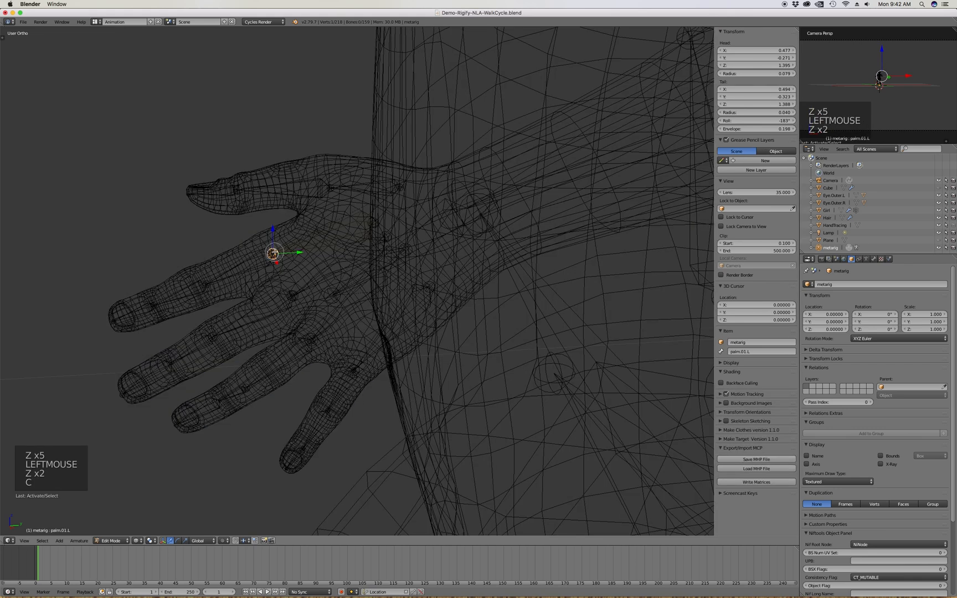
pyautogui.rightClick(275, 249)
pyautogui.press('z')
pyautogui.press('g')
pyautogui.press('z')
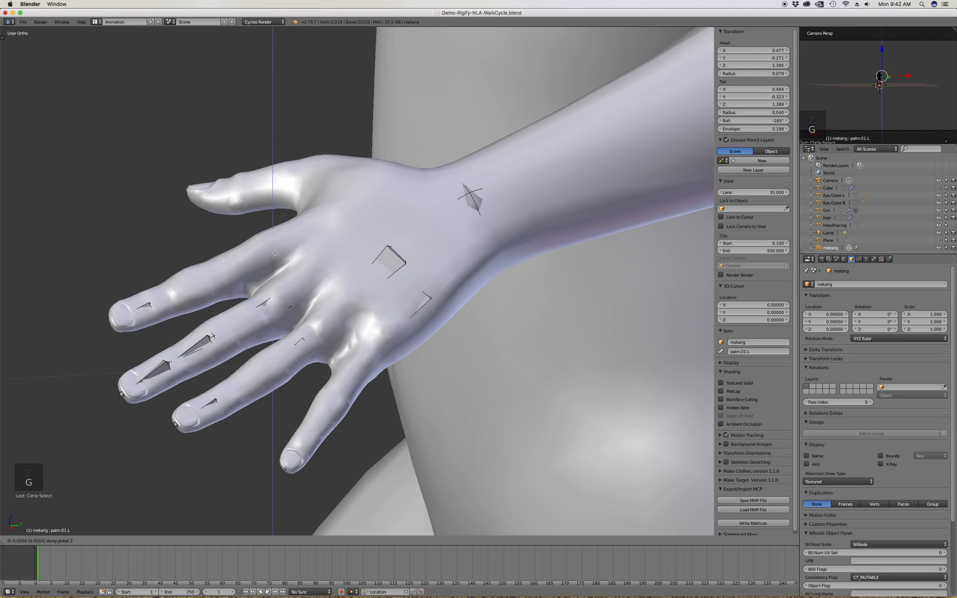
pyautogui.click(275, 256)
# Lower the shared joint of thumb.01.L and thumb.02.L vertically inside the thumb, to about Z 1.402
pyautogui.moveTo(232, 262); pyautogui.dragTo(325, 259, button='middle')
pyautogui.press('z')
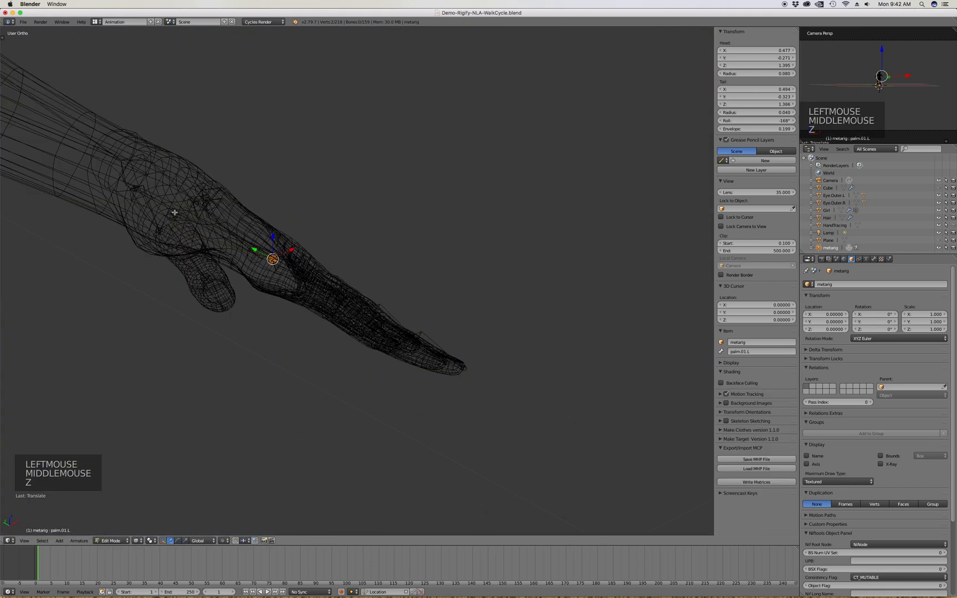
pyautogui.moveTo(177, 214); pyautogui.dragTo(203, 248, button='middle')
pyautogui.press('z')
pyautogui.click(173, 294)
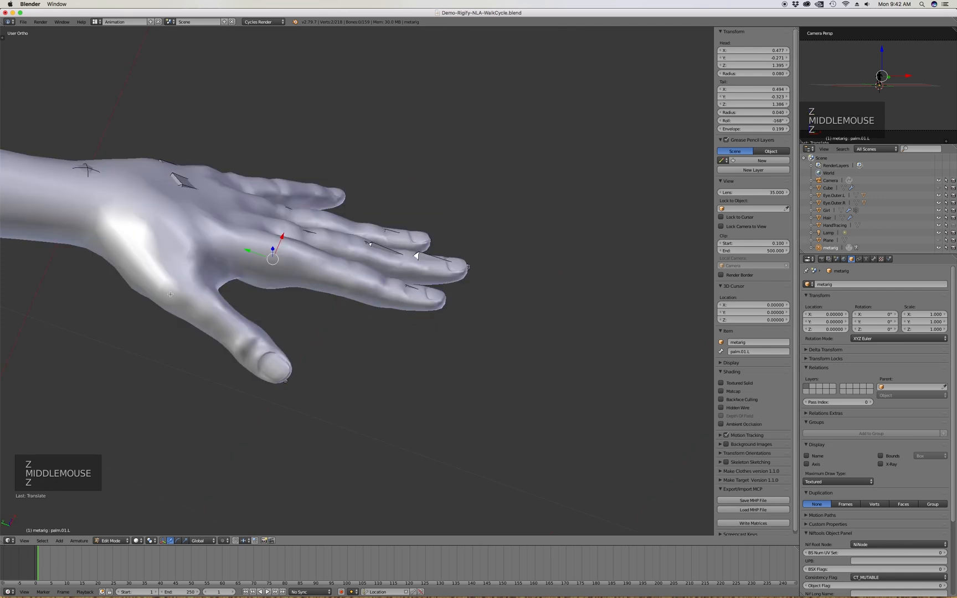
pyautogui.press('z')
pyautogui.press('c')
pyautogui.press('z')
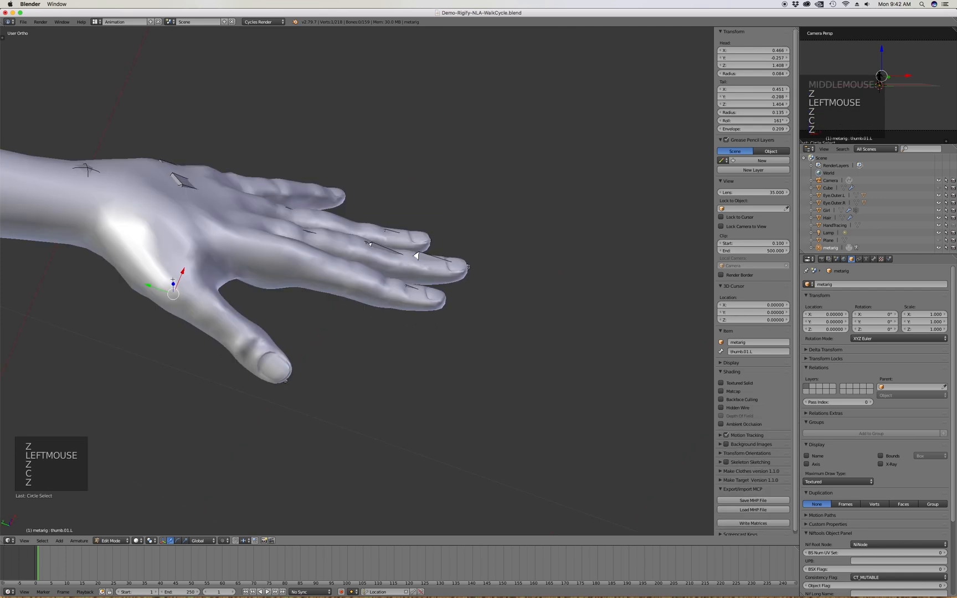
pyautogui.press('g')
pyautogui.press('z')
pyautogui.click(176, 266)
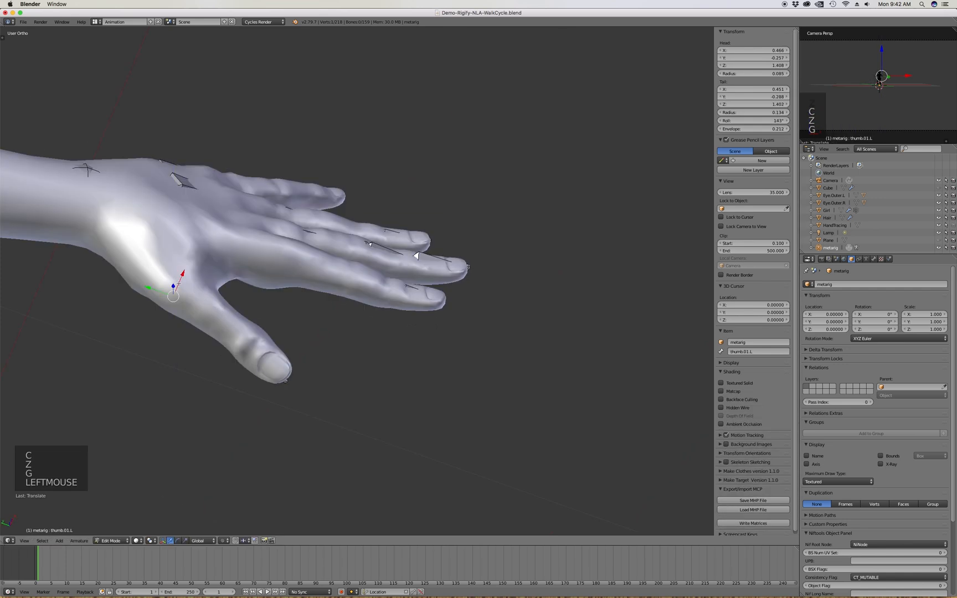
# Lower the thumb.02.L tail vertically inside the thumb, to about Z 1.394
pyautogui.press('z')
pyautogui.click(211, 313)
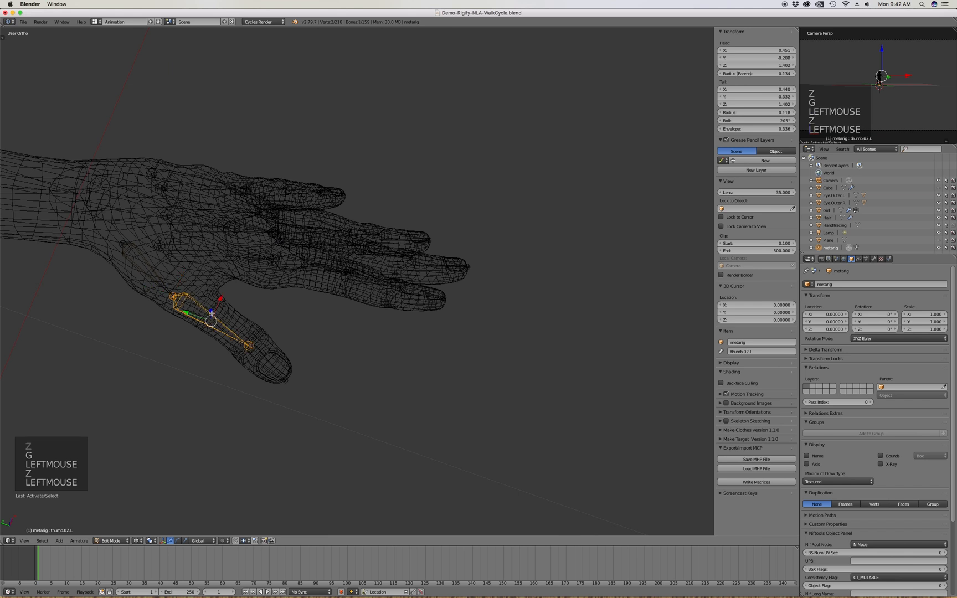
pyautogui.click(250, 345)
pyautogui.press('z')
pyautogui.press('g')
pyautogui.press('z')
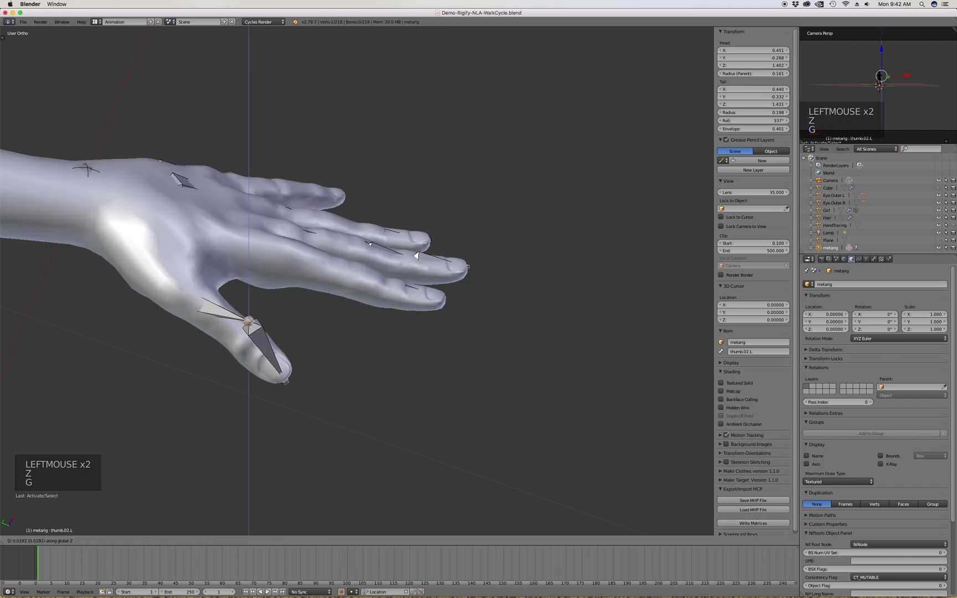
pyautogui.click(249, 347)
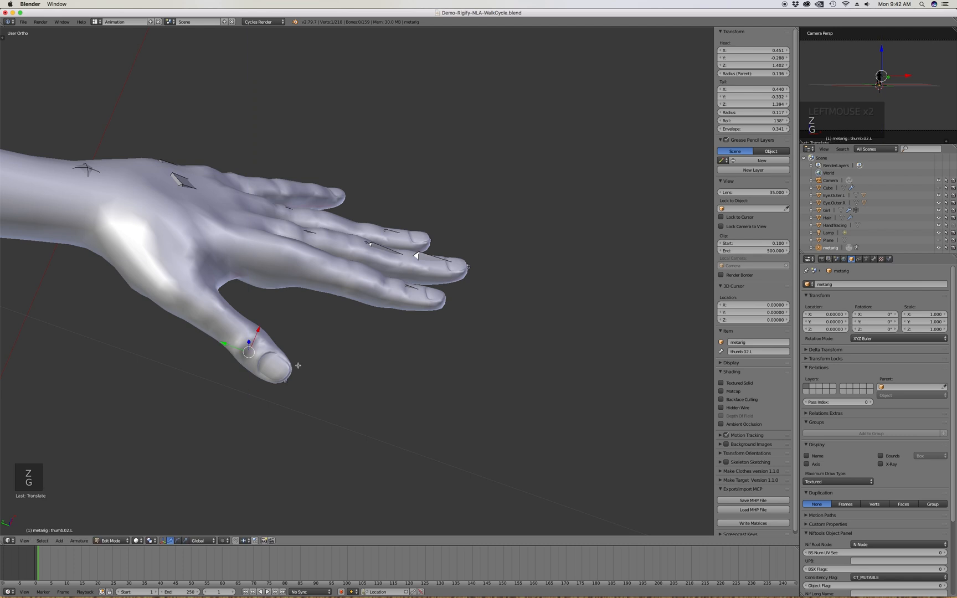
# Reposition the shared joint of thumb.01.L and thumb.02.L inside the thumb
pyautogui.moveTo(295, 367); pyautogui.dragTo(237, 322, button='middle')
pyautogui.press('z')
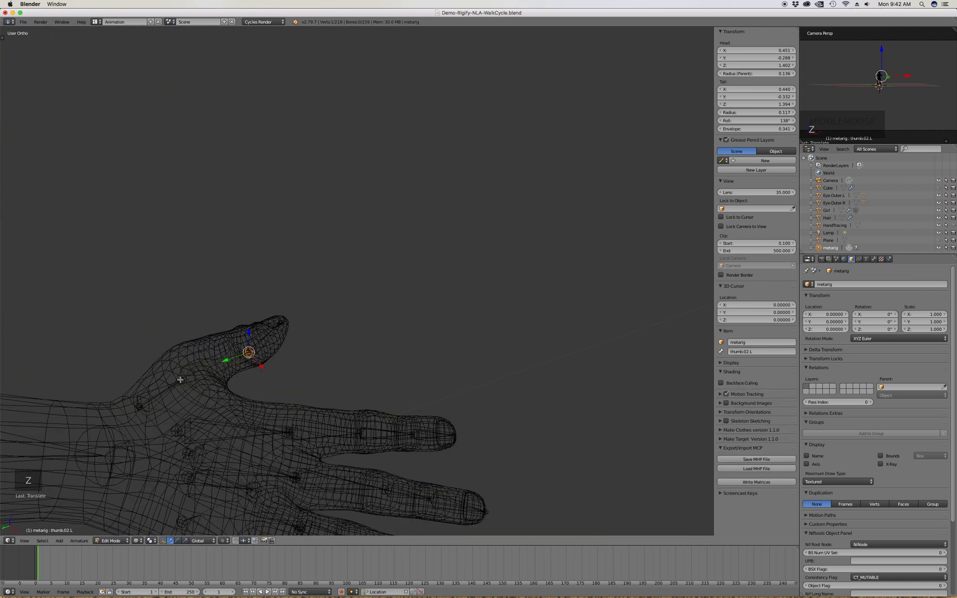
pyautogui.click(181, 380)
pyautogui.moveTo(183, 387); pyautogui.dragTo(184, 464, button='middle')
pyautogui.press('z')
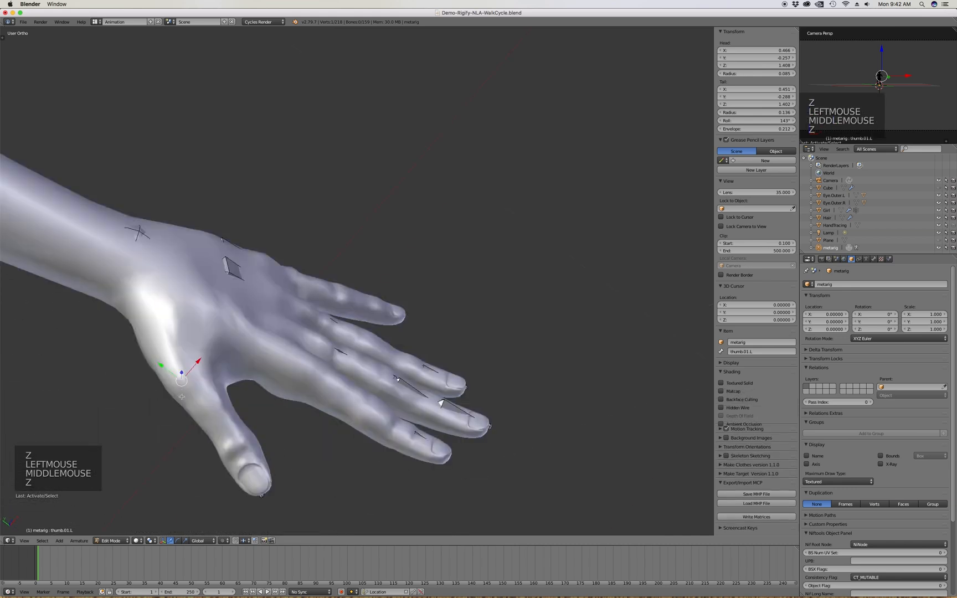
pyautogui.press('z')
pyautogui.press('c')
pyautogui.rightClick(183, 390)
pyautogui.press('z')
pyautogui.press('g')
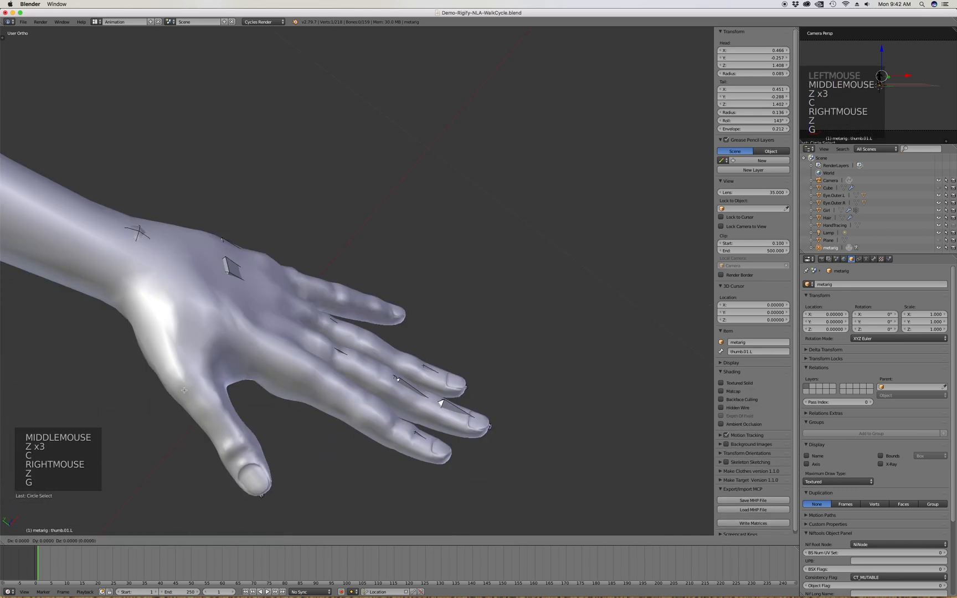
# Raise the tail joint of the thumb.01.L bone along the global Z axis to fit inside the left thumb
pyautogui.moveTo(184, 390); pyautogui.dragTo(218, 358, button='middle')
pyautogui.press('g')
pyautogui.middleClick(213, 365)
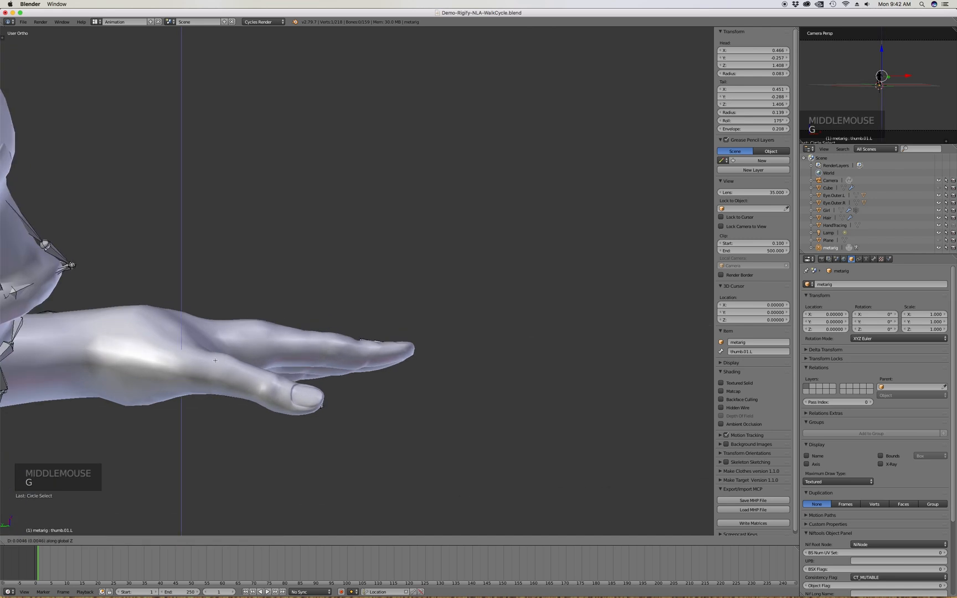
pyautogui.click(215, 361)
pyautogui.press('z')
pyautogui.moveTo(218, 365); pyautogui.dragTo(260, 299, button='middle')
pyautogui.press('z')
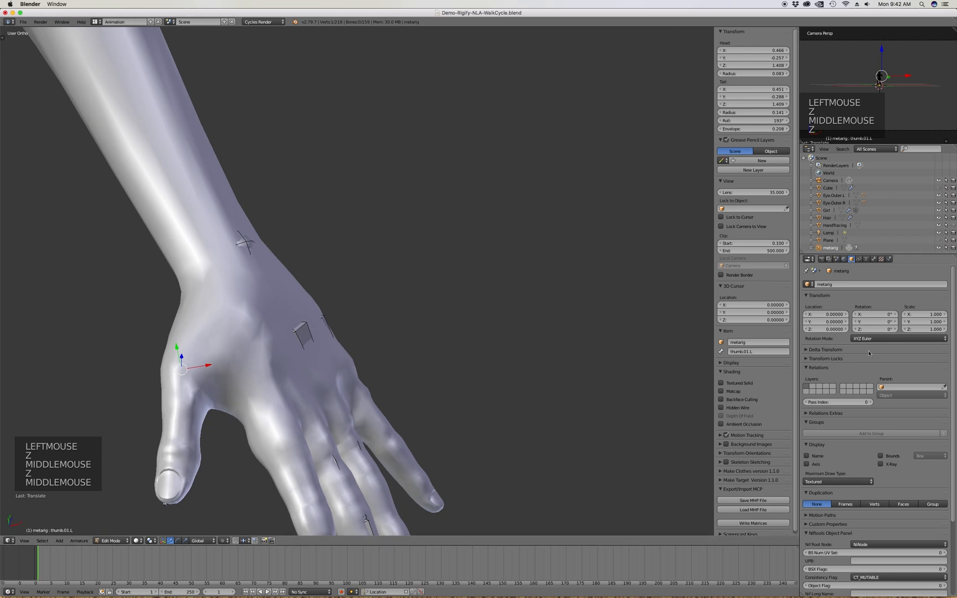
# Turn on X-Ray display for the metarig and review its bones over the whole body and the face
pyautogui.click(880, 464)
pyautogui.scroll(-11, 438, 265)
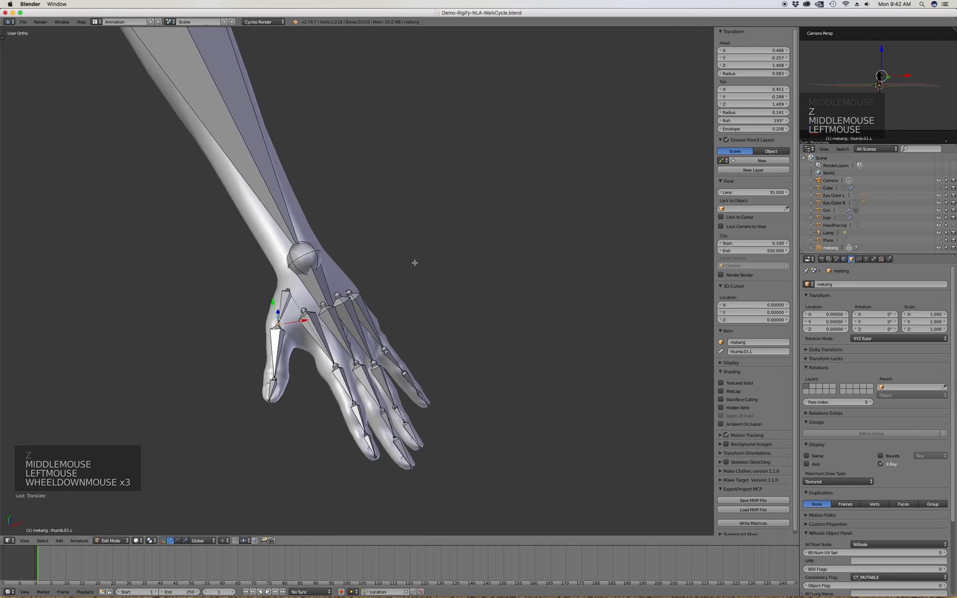
pyautogui.moveTo(461, 272); pyautogui.dragTo(423, 225, button='middle')
pyautogui.scroll(-4, 398, 260)
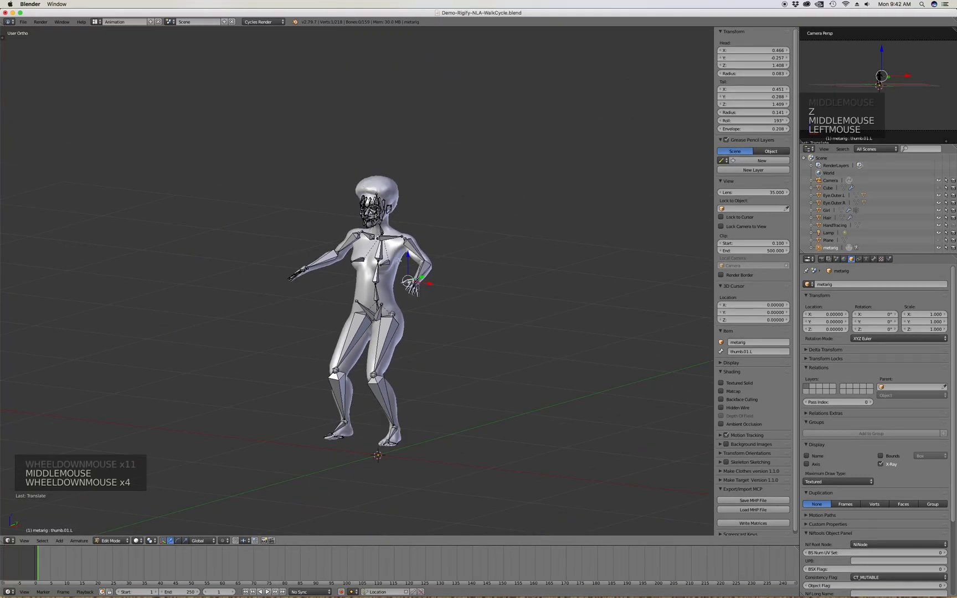
pyautogui.scroll(13, 378, 199)
pyautogui.scroll(-1, 378, 199)
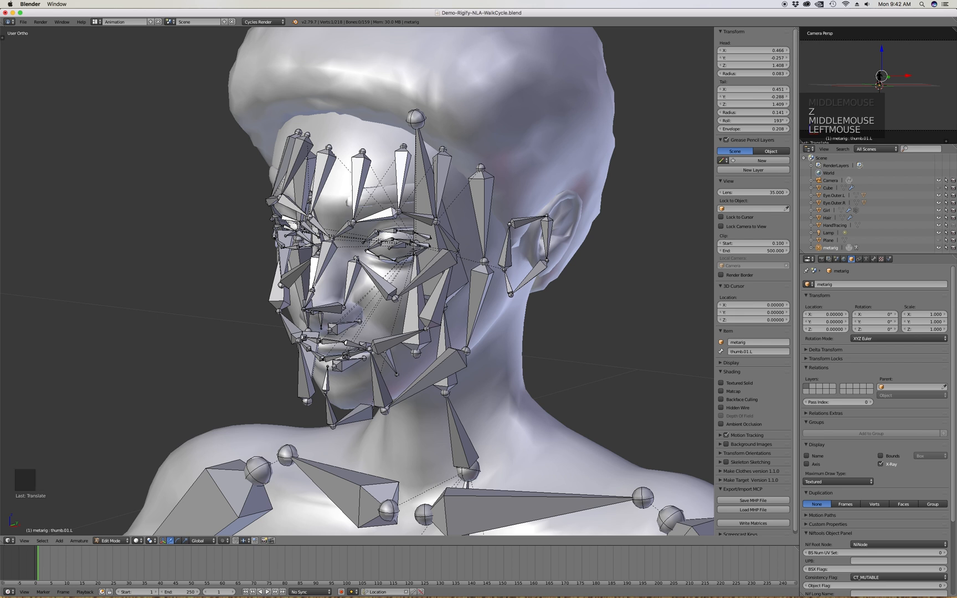
pyautogui.scroll(4, 331, 389)
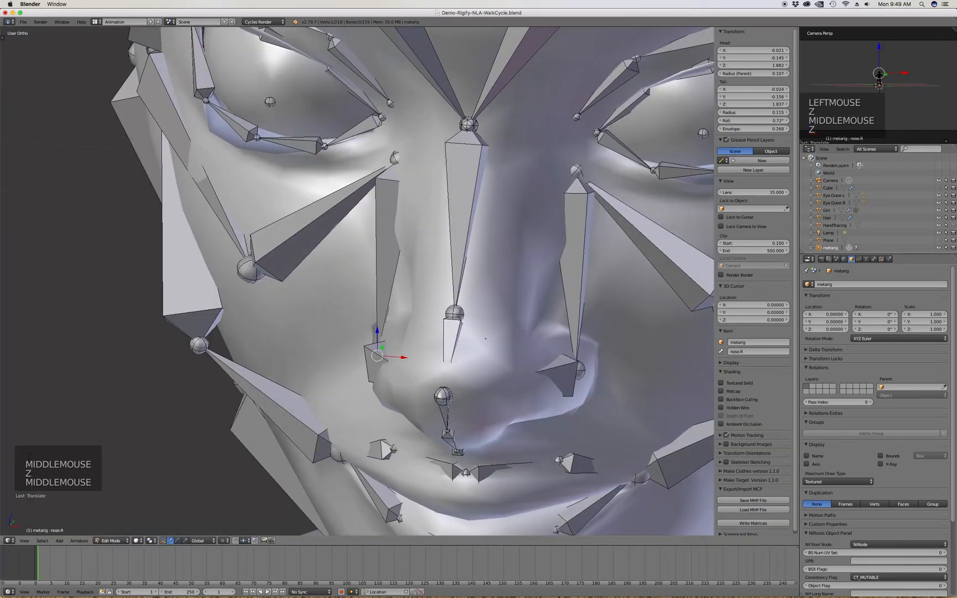
# Examine the placement of the face bones around the nose, mouth, eyes and ear from several distances
pyautogui.scroll(-4, 486, 338)
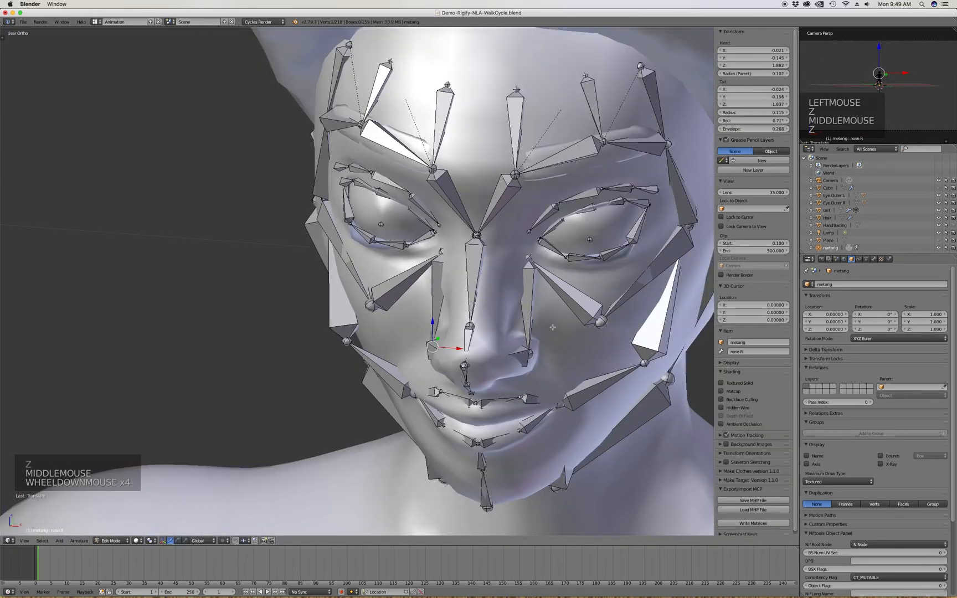
pyautogui.moveTo(486, 339); pyautogui.dragTo(520, 309, button='middle')
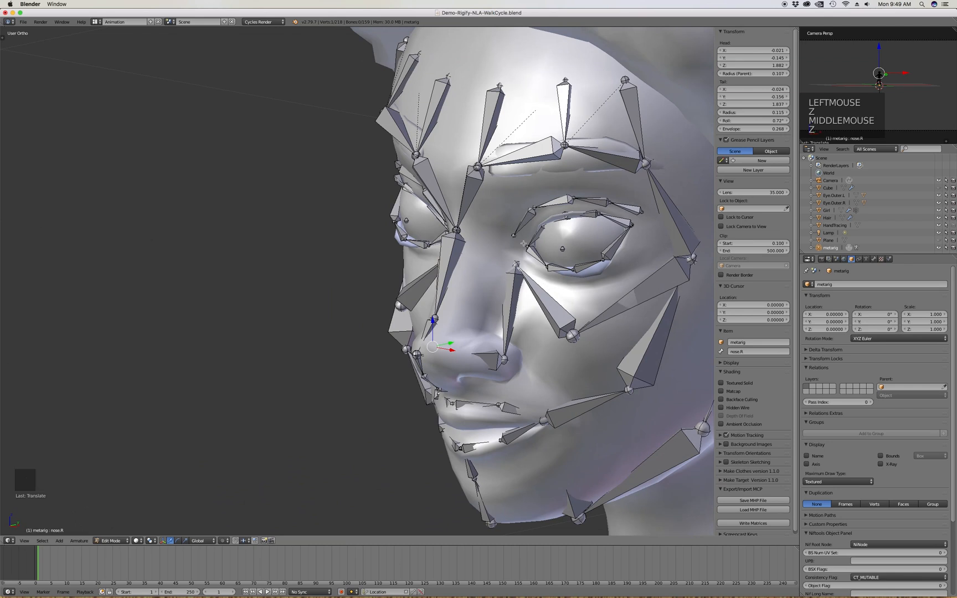
pyautogui.scroll(-7, 522, 243)
pyautogui.scroll(3, 445, 226)
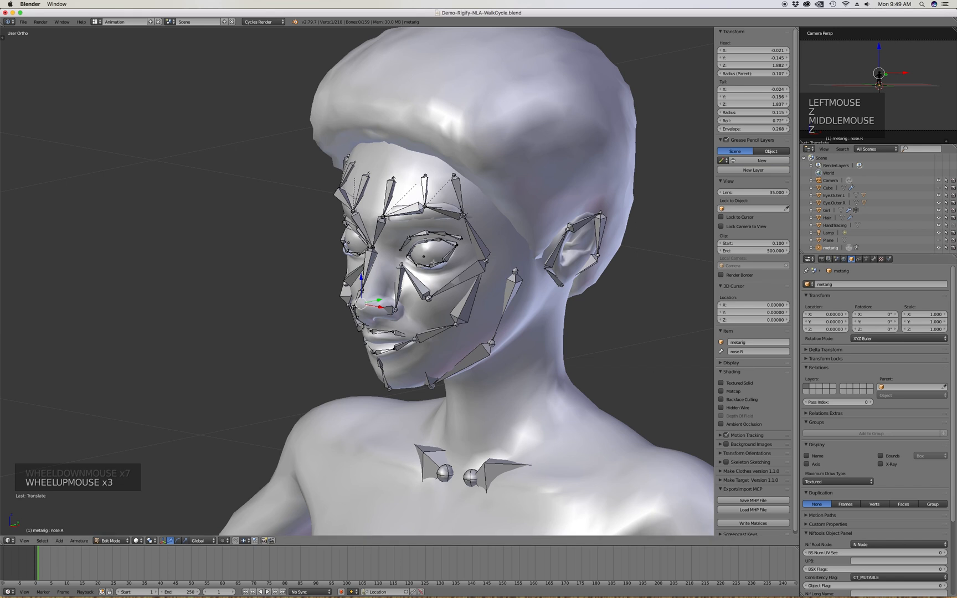
pyautogui.scroll(6, 416, 251)
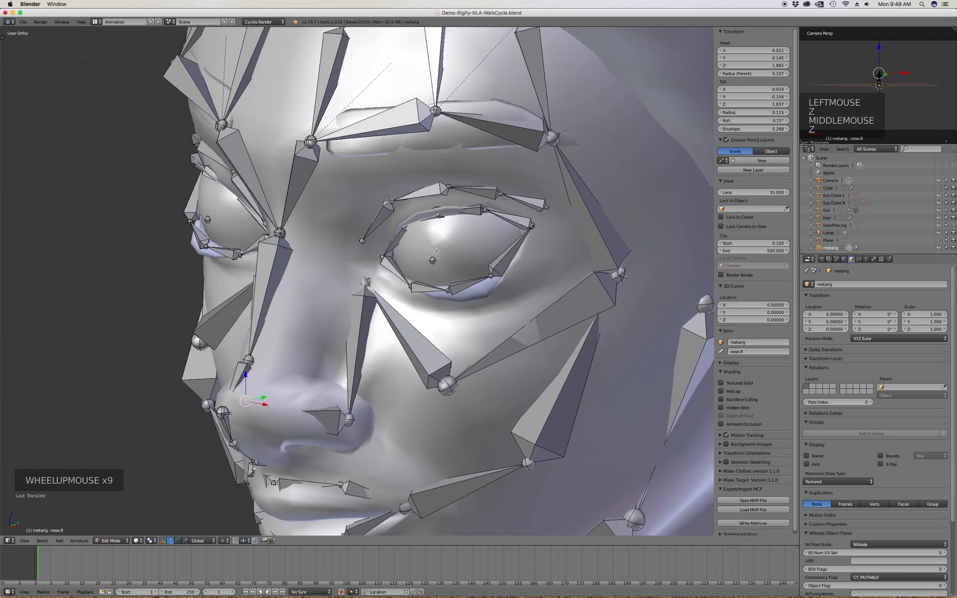
pyautogui.scroll(-4, 437, 252)
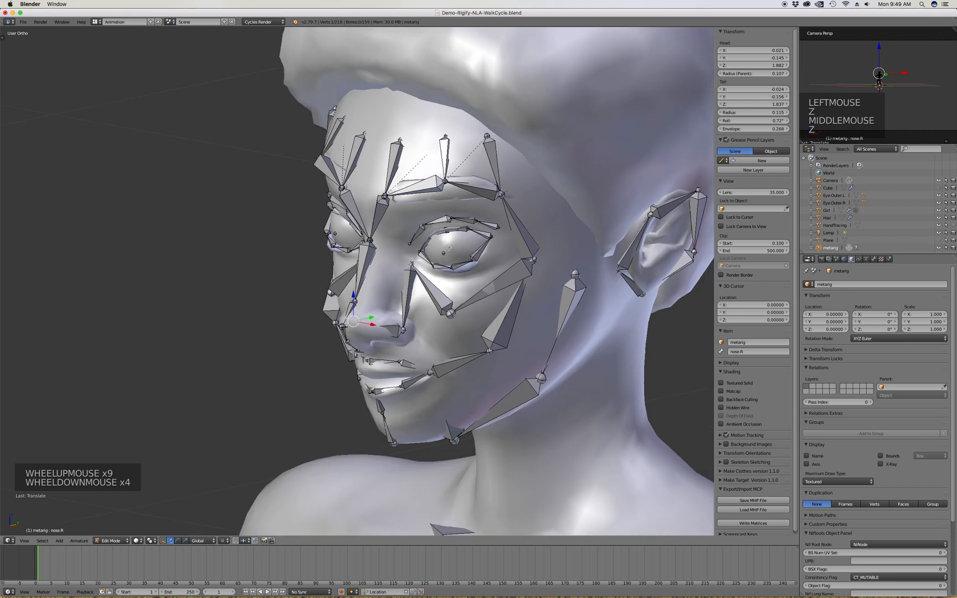
pyautogui.scroll(5, 446, 246)
pyautogui.scroll(-2, 446, 246)
pyautogui.moveTo(447, 247); pyautogui.dragTo(448, 247, button='middle')
# Leave Edit Mode on the metarig, select the Eye.Outer.L eyeball and isolate it in Local View
pyautogui.press('Tab')
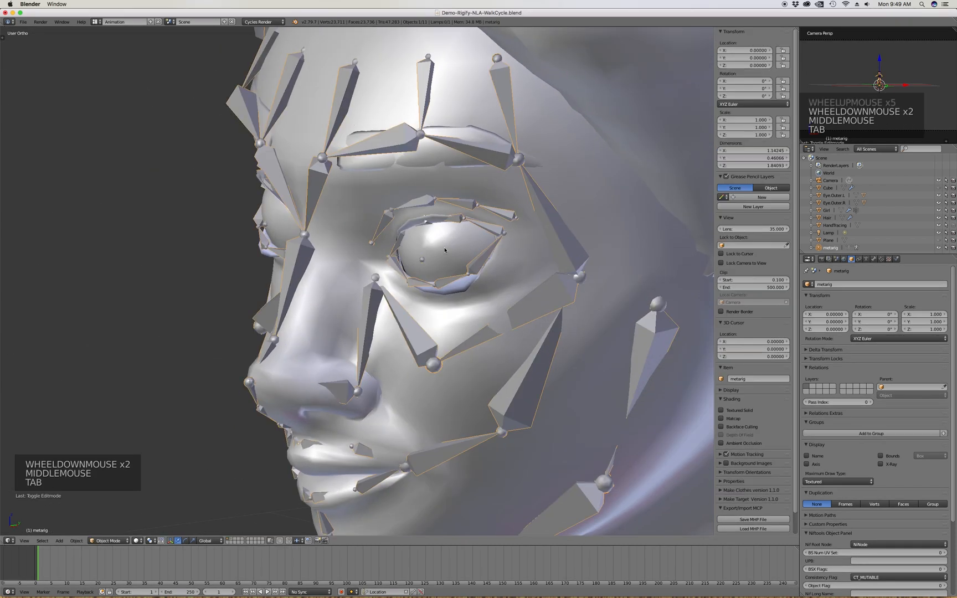
pyautogui.click(446, 248)
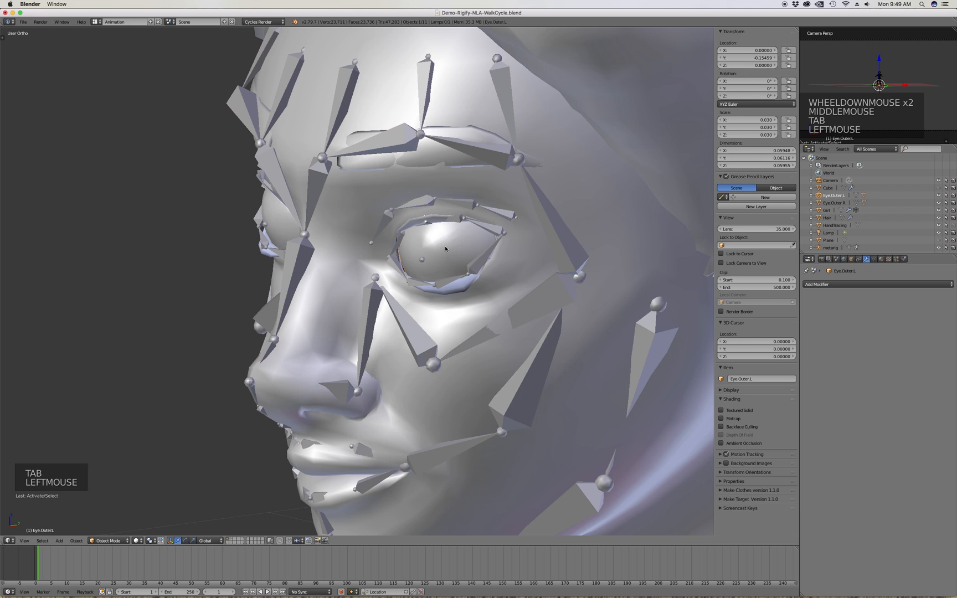
pyautogui.press('KP_Divide')
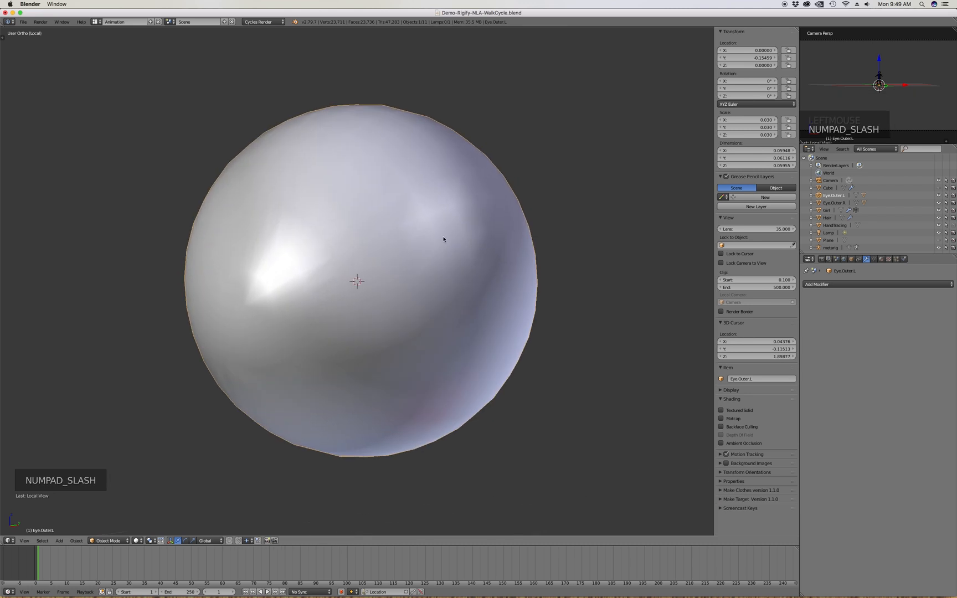
pyautogui.scroll(-4, 438, 259)
pyautogui.moveTo(438, 258); pyautogui.dragTo(446, 256, button='middle')
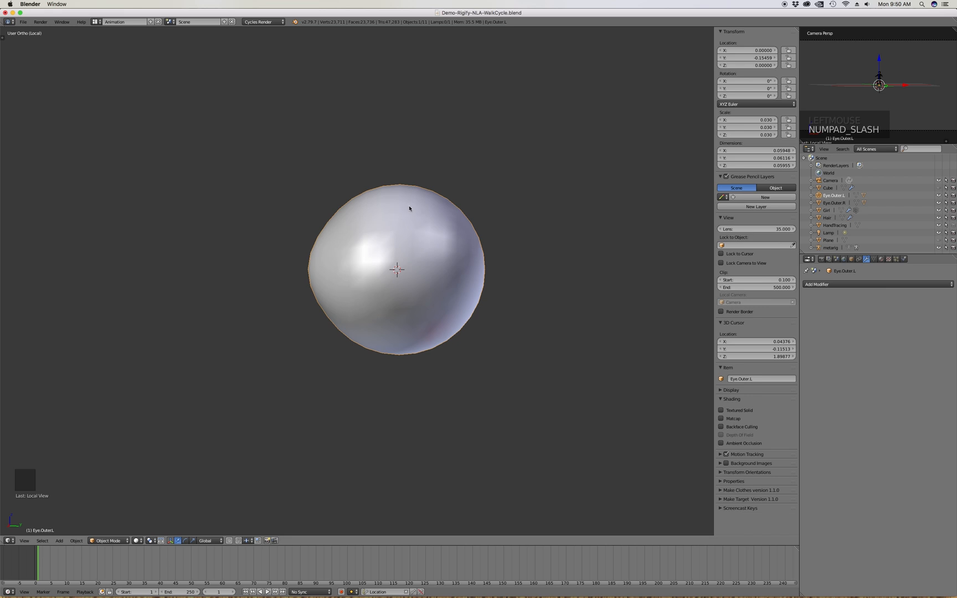
# Select the vertical edge loop around the middle of the isolated eyeball in Edit Mode, inspect it, and return to Object Mode
pyautogui.press('Tab')
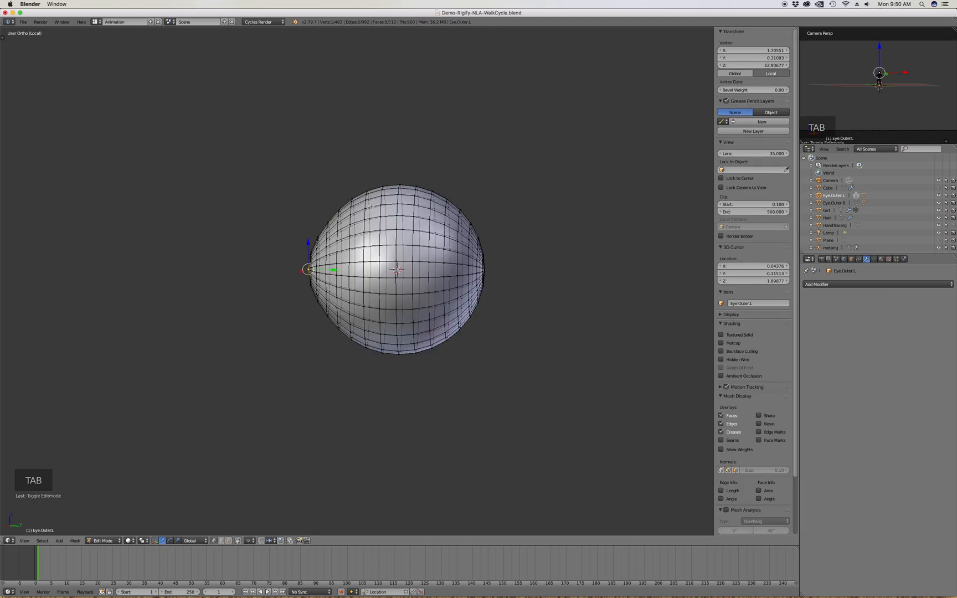
pyautogui.moveTo(398, 187); pyautogui.dragTo(347, 219, button='middle')
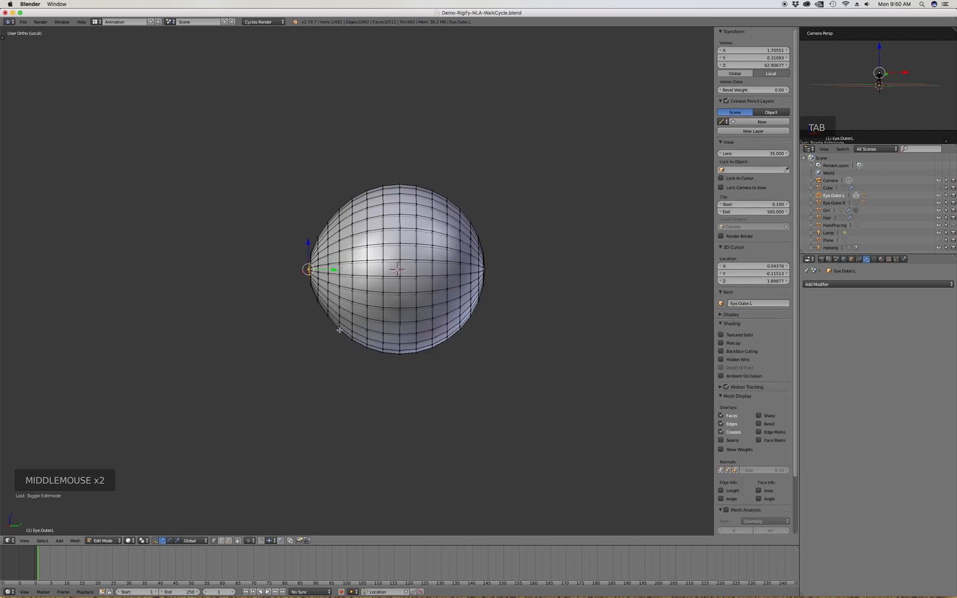
pyautogui.moveTo(403, 200)
pyautogui.mouseDown(button='middle')
pyautogui.moveTo(448, 197)
pyautogui.moveTo(458, 218)
pyautogui.moveTo(413, 212)
pyautogui.mouseUp(button='middle')
pyautogui.moveTo(457, 242); pyautogui.dragTo(405, 217, button='middle')
pyautogui.keyDown('super'); pyautogui.click(406, 217); pyautogui.keyUp('super')
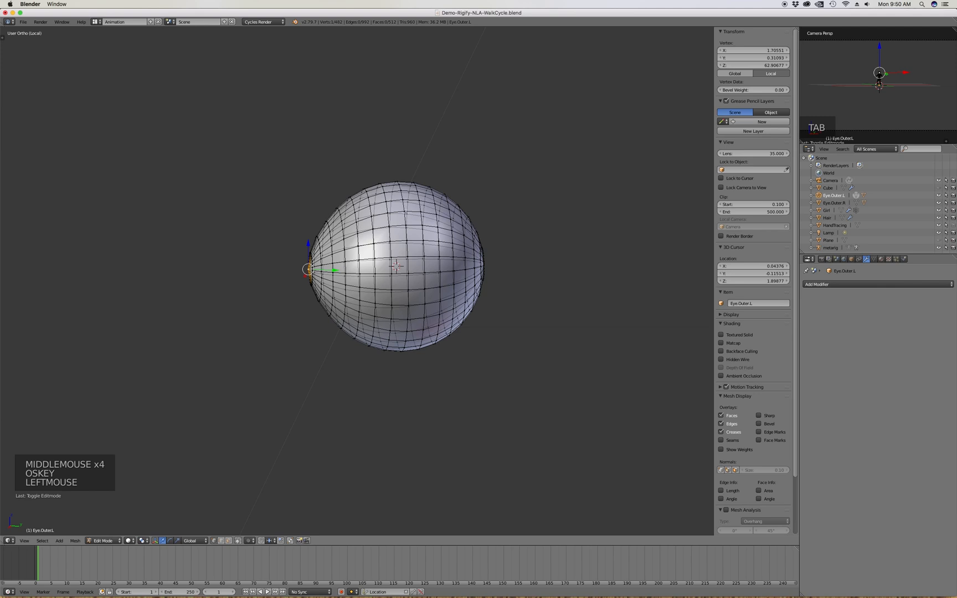
pyautogui.keyDown('alt'); pyautogui.click(402, 214); pyautogui.keyUp('alt')
pyautogui.keyDown('alt'); pyautogui.click(402, 213); pyautogui.keyUp('alt')
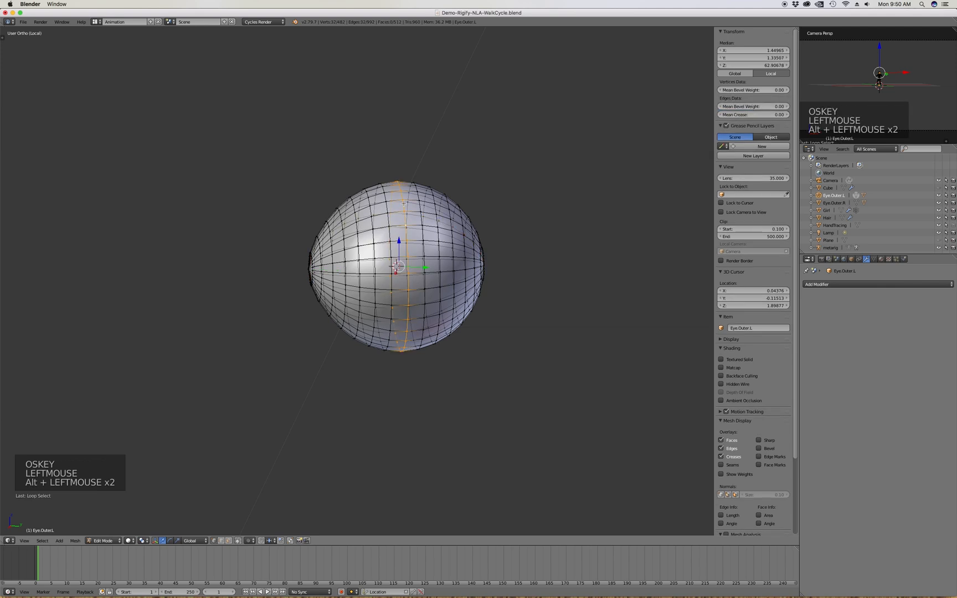
pyautogui.moveTo(402, 214)
pyautogui.mouseDown(button='middle')
pyautogui.moveTo(416, 192)
pyautogui.moveTo(409, 202)
pyautogui.moveTo(426, 199)
pyautogui.moveTo(393, 227)
pyautogui.mouseUp(button='middle')
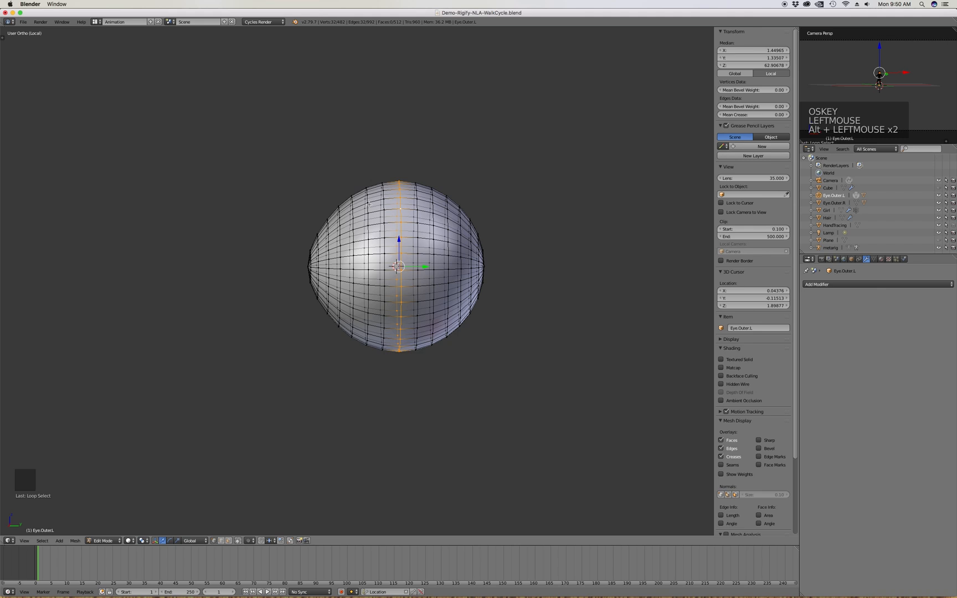
pyautogui.moveTo(354, 209); pyautogui.dragTo(397, 219, button='middle')
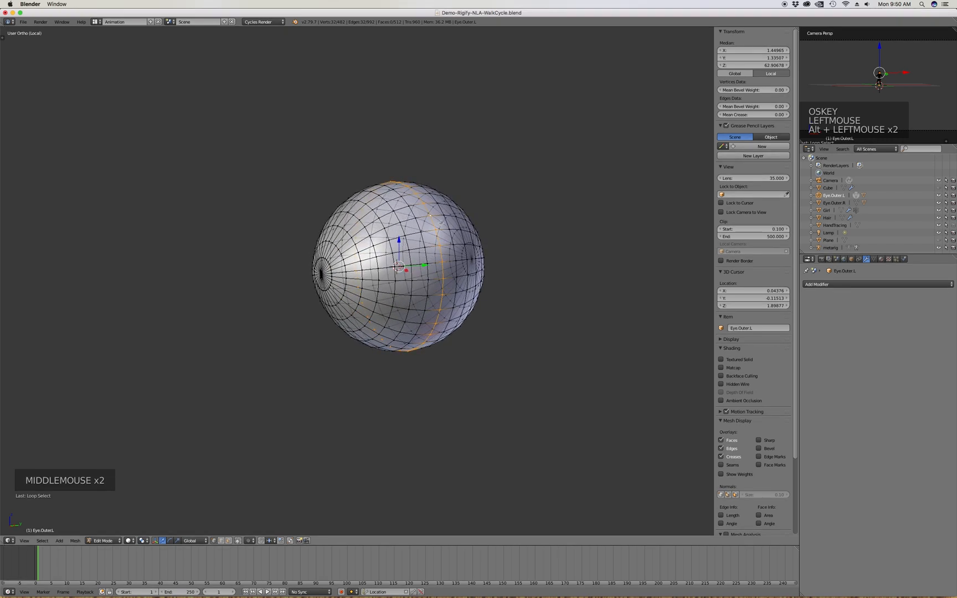
pyautogui.scroll(-3, 407, 235)
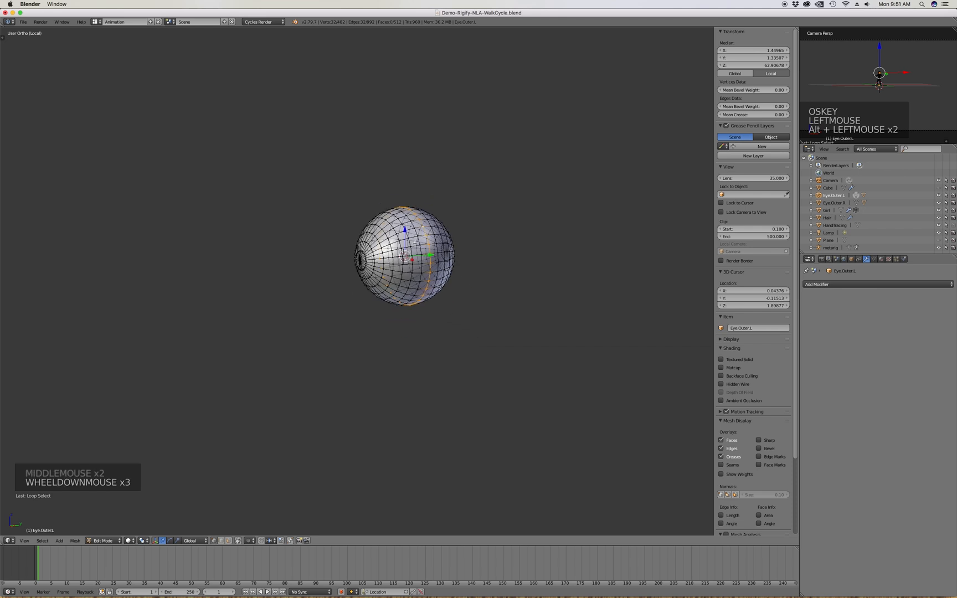
pyautogui.scroll(4, 408, 231)
pyautogui.scroll(-1, 410, 227)
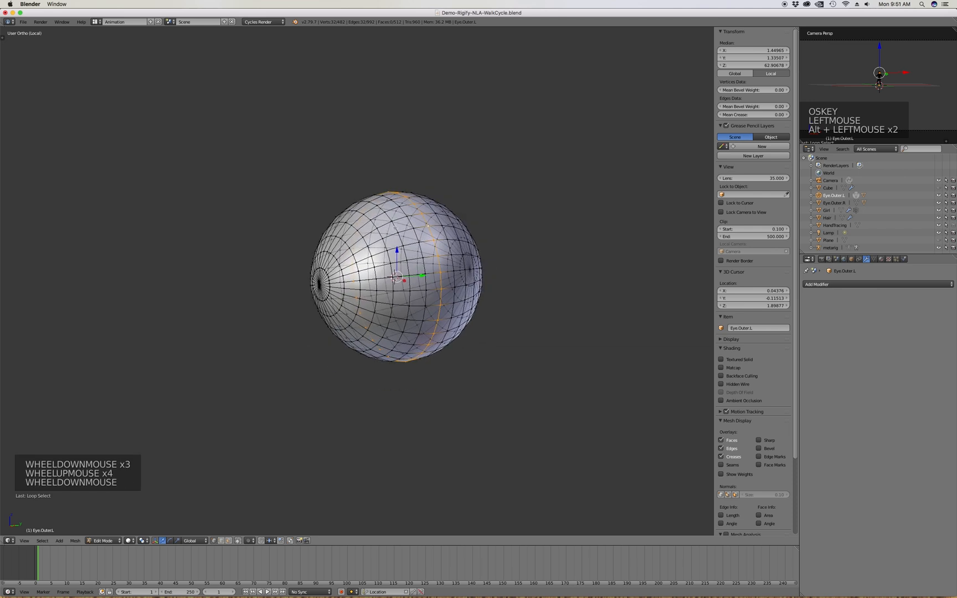
pyautogui.press('Tab')
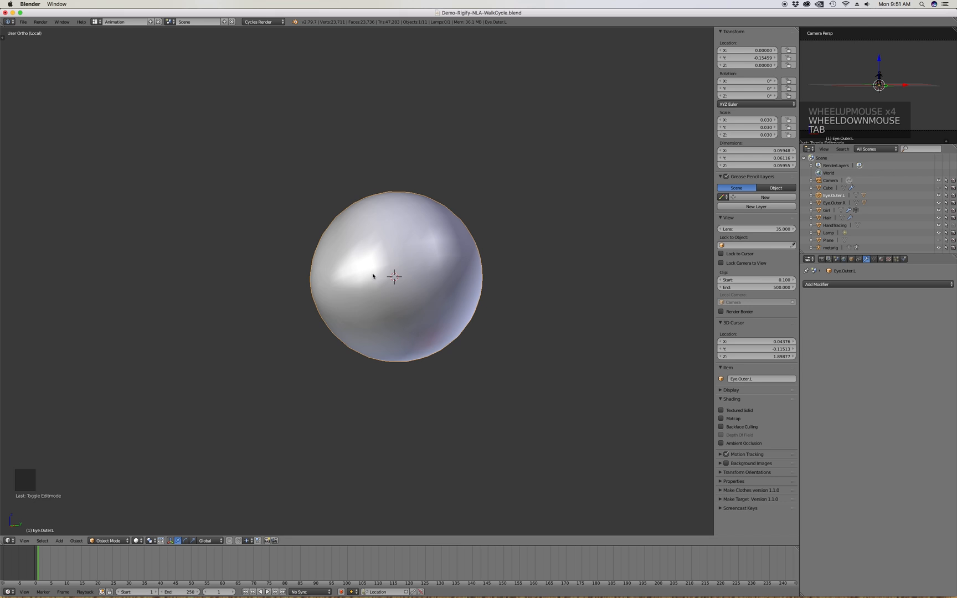
# Exit Local View and hide the Girl body mesh to expose the eyeballs and face bones
pyautogui.press('\\')
pyautogui.press('KP_Divide')
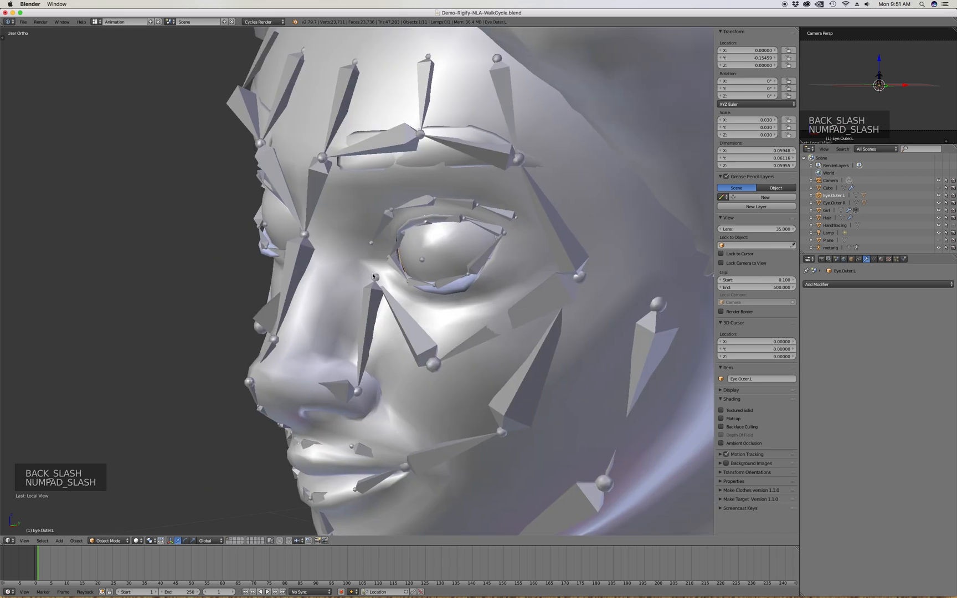
pyautogui.scroll(-4, 413, 227)
pyautogui.scroll(5, 413, 227)
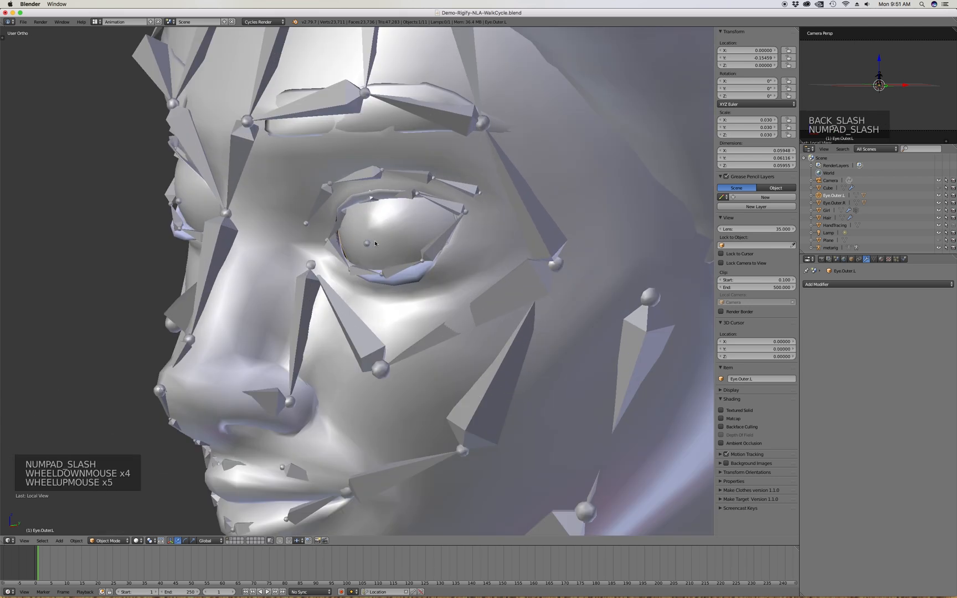
pyautogui.click(451, 301)
pyautogui.scroll(-1, 231, 250)
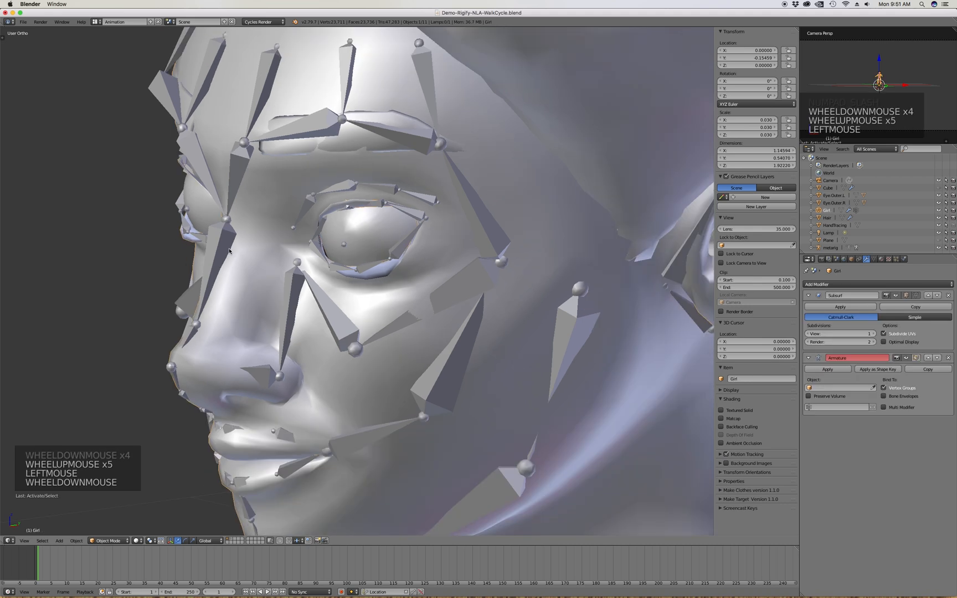
pyautogui.press('h')
pyautogui.scroll(-2, 307, 240)
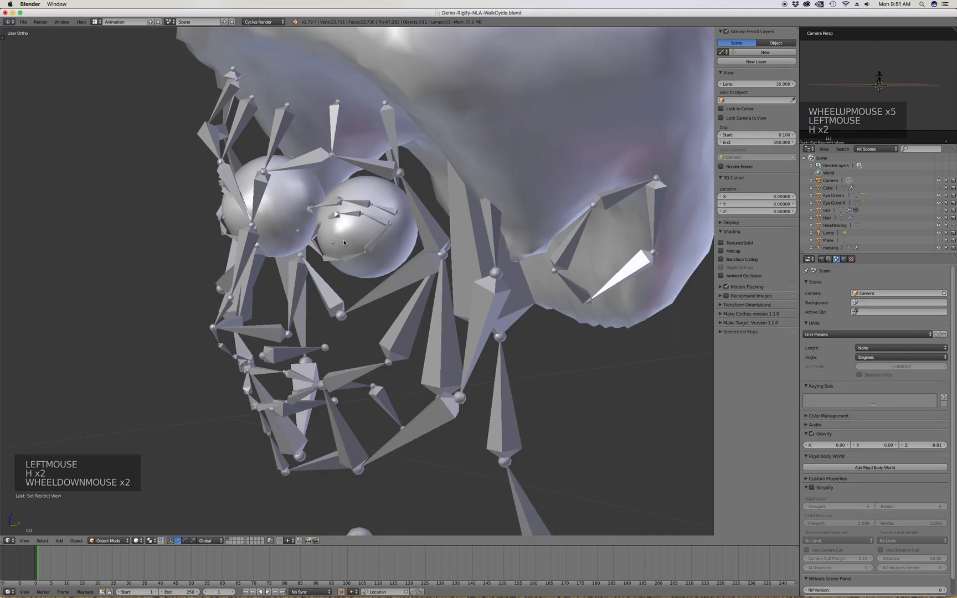
# Open Eye.Outer.L in Edit Mode, clear the selection and select the vertical edge loop around its middle
pyautogui.moveTo(344, 242); pyautogui.dragTo(418, 219, button='middle')
pyautogui.scroll(5, 372, 248)
pyautogui.click(382, 270)
pyautogui.scroll(-3, 382, 270)
pyautogui.scroll(4, 396, 223)
pyautogui.press('Tab')
pyautogui.scroll(-2, 396, 223)
pyautogui.press('a')
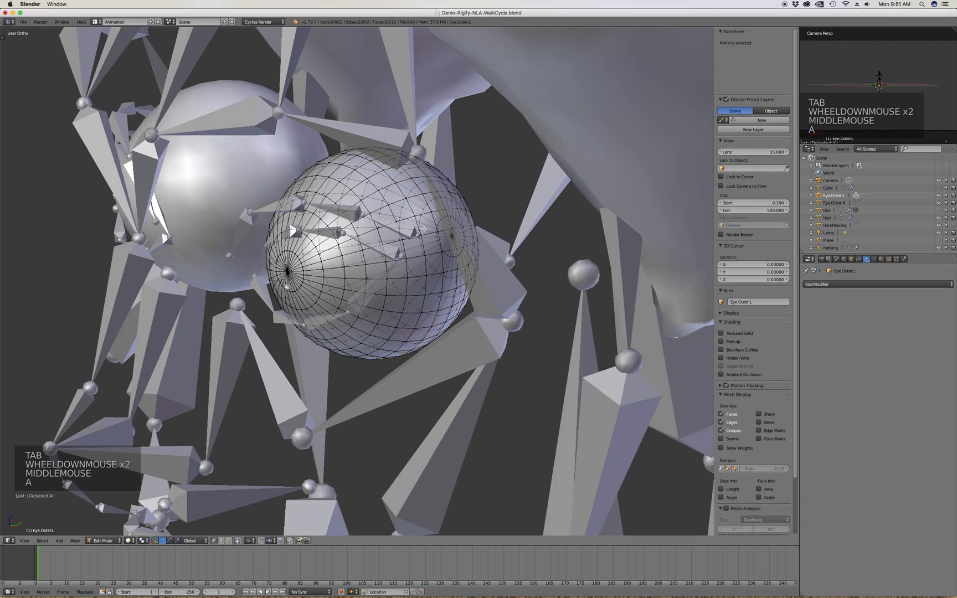
pyautogui.keyDown('alt'); pyautogui.click(438, 214); pyautogui.keyUp('alt')
pyautogui.moveTo(438, 215)
pyautogui.mouseDown(button='middle')
pyautogui.moveTo(405, 211)
pyautogui.moveTo(446, 220)
pyautogui.mouseUp(button='middle')
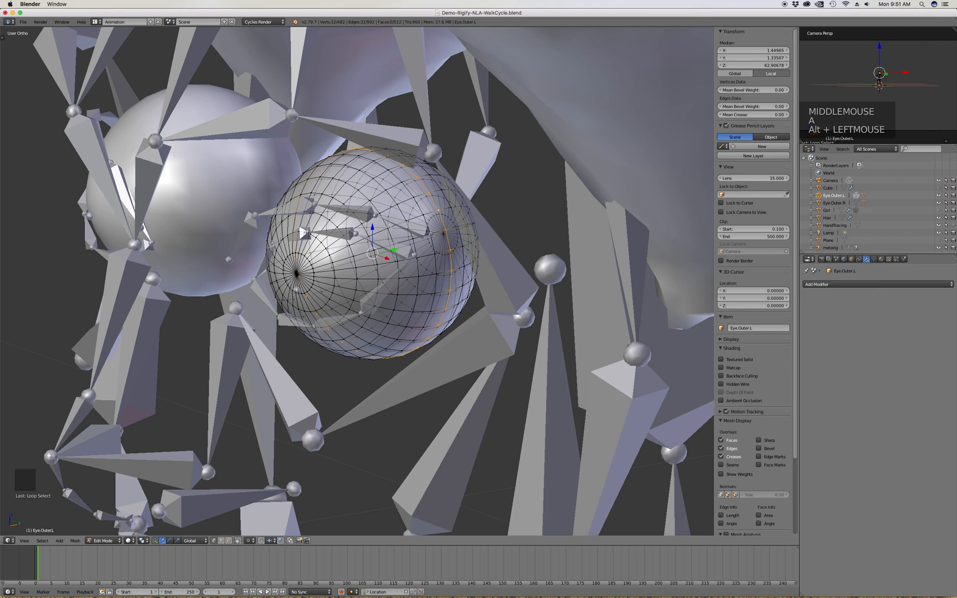
# Examine where the left eyeball's origin and the 3D cursor lie relative to the eyeball and the rig's feet
pyautogui.scroll(-19, 388, 252)
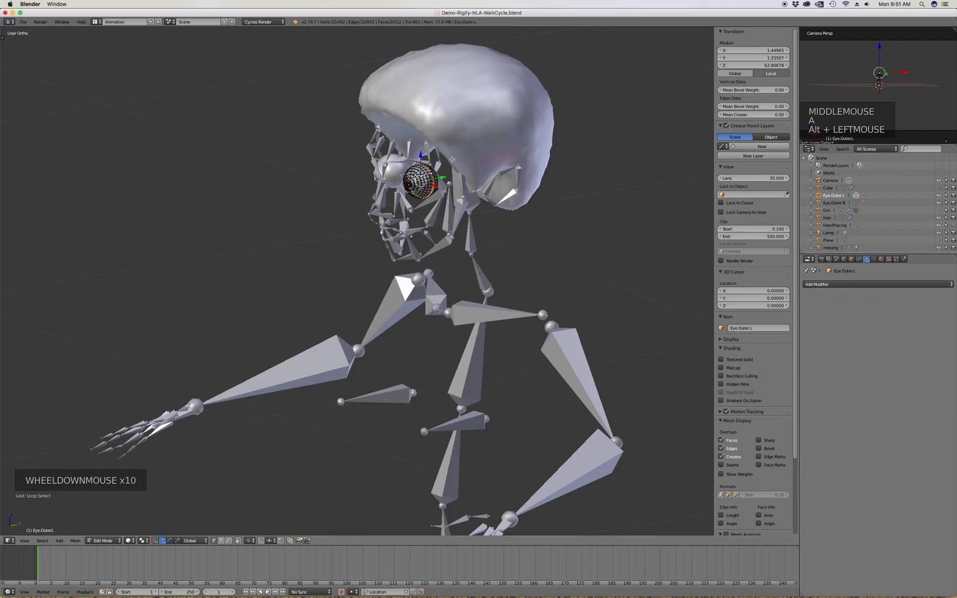
pyautogui.scroll(3, 387, 252)
pyautogui.scroll(1, 441, 381)
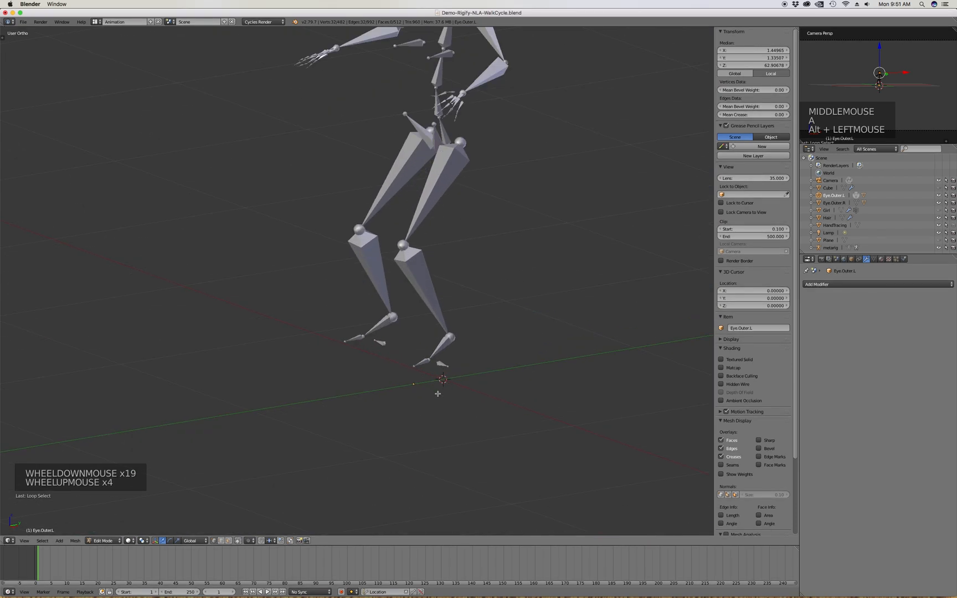
pyautogui.scroll(-5, 437, 391)
pyautogui.scroll(5, 440, 223)
pyautogui.scroll(17, 442, 223)
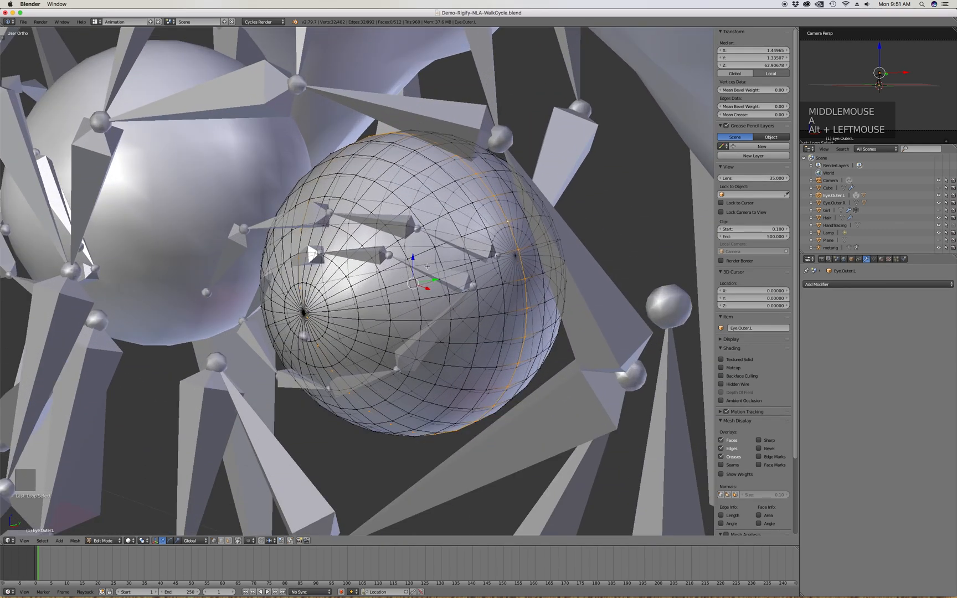
# Try duplicating the eyeball's selected middle edge loop in place, and undo the duplication
pyautogui.hotkey('shift', 'd')
pyautogui.rightClick(436, 254)
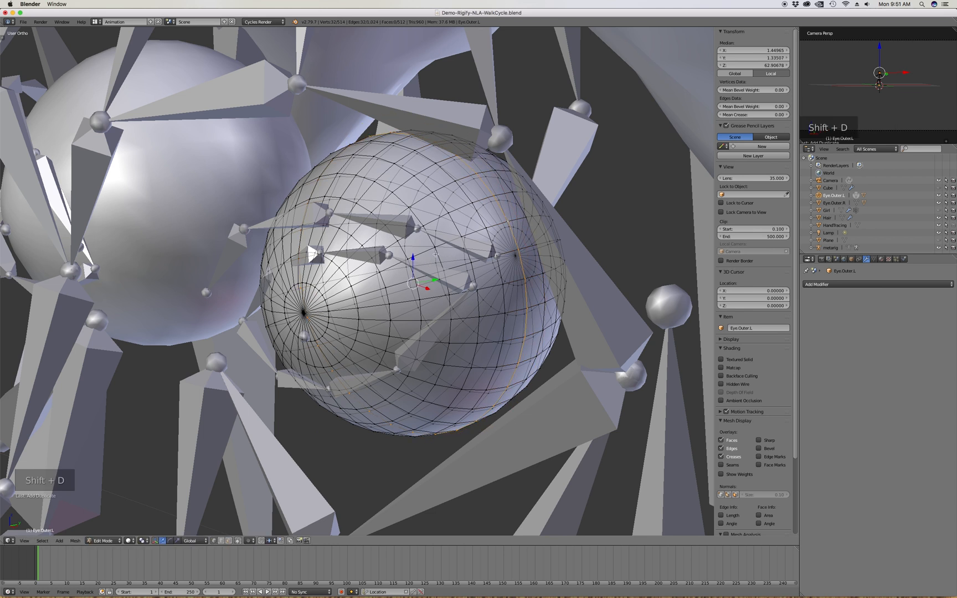
pyautogui.press('super+z')
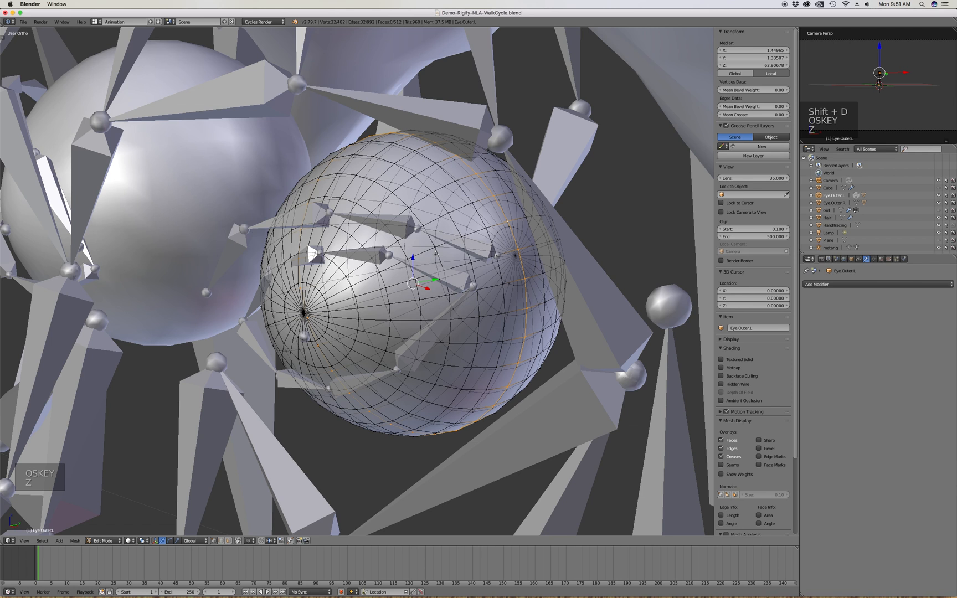
# Snap the 3D cursor to the centre of the left eyeball's selected edge loop and leave Edit Mode
pyautogui.hotkey('shift', 's')
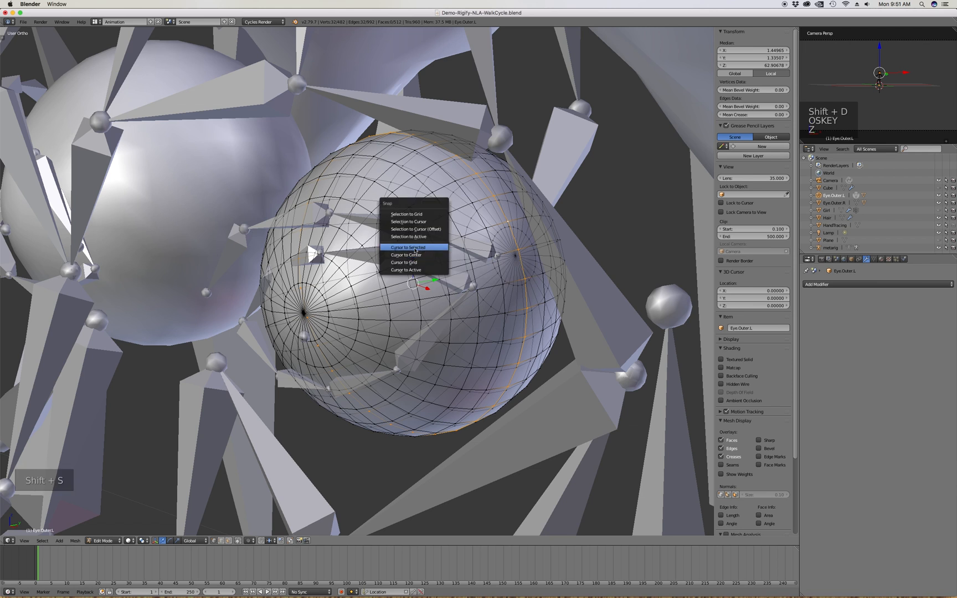
pyautogui.click(415, 250)
pyautogui.scroll(-2, 431, 246)
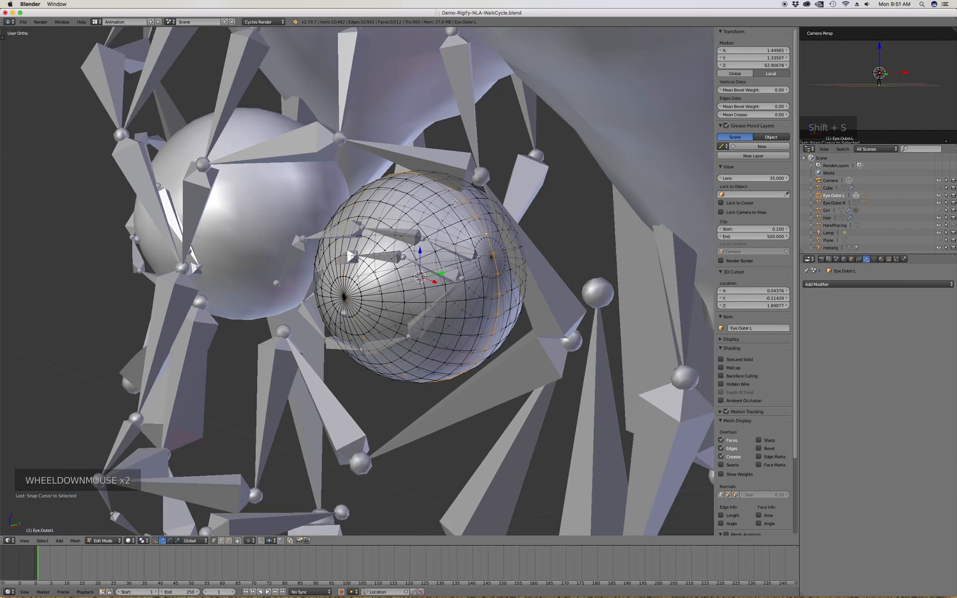
pyautogui.moveTo(375, 237)
pyautogui.mouseDown(button='middle')
pyautogui.moveTo(333, 254)
pyautogui.moveTo(380, 235)
pyautogui.mouseUp(button='middle')
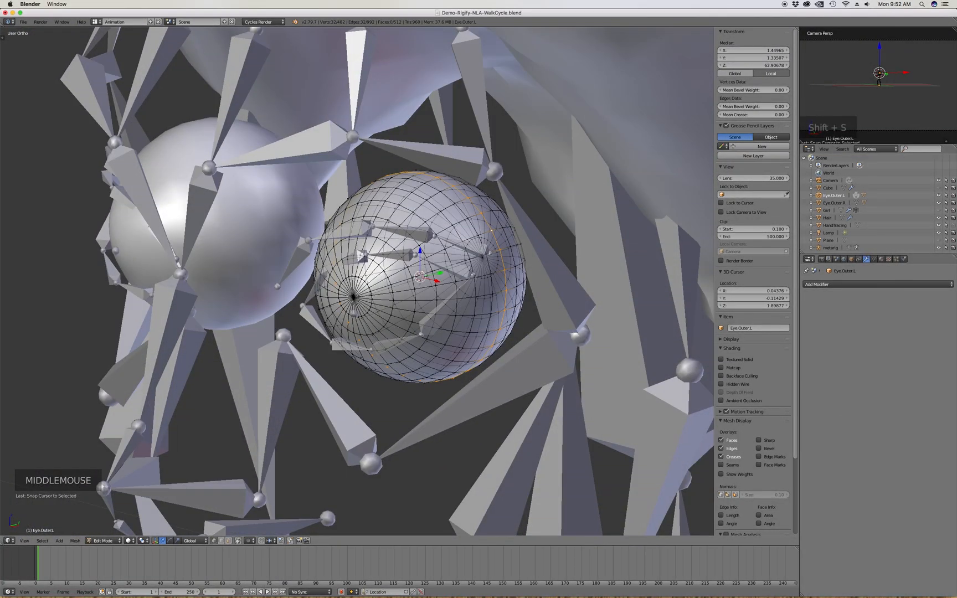
pyautogui.press('Tab')
pyautogui.moveTo(432, 264); pyautogui.dragTo(440, 259, button='middle')
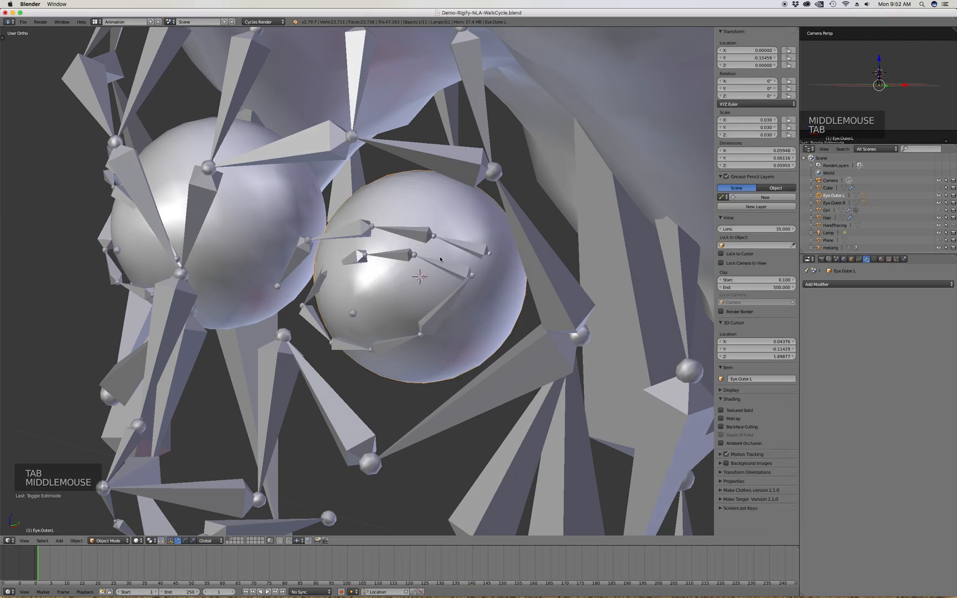
# Open the metarig in Edit Mode with wireframe shading, select the eye.L bone and show its bone properties
pyautogui.click(351, 317)
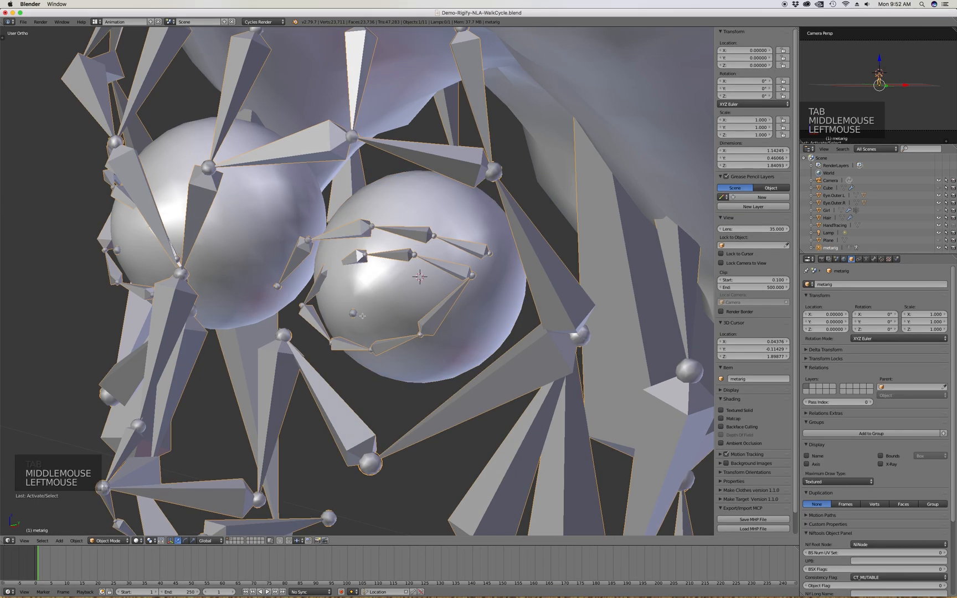
pyautogui.press('Tab')
pyautogui.press('z')
pyautogui.moveTo(403, 295); pyautogui.dragTo(321, 328, button='middle')
pyautogui.scroll(5, 435, 310)
pyautogui.click(257, 350)
pyautogui.scroll(-5, 342, 319)
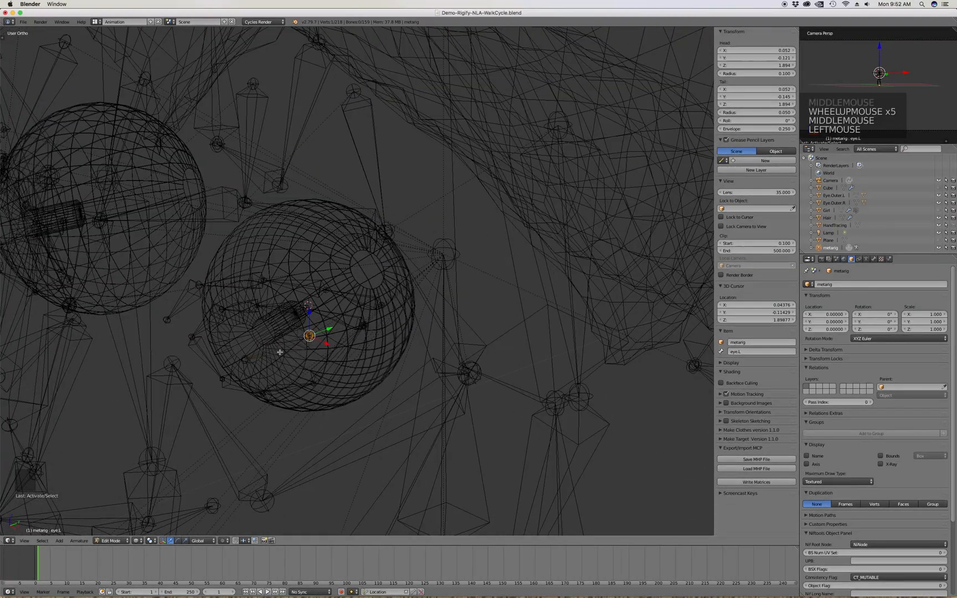
pyautogui.scroll(5, 281, 352)
pyautogui.click(303, 353)
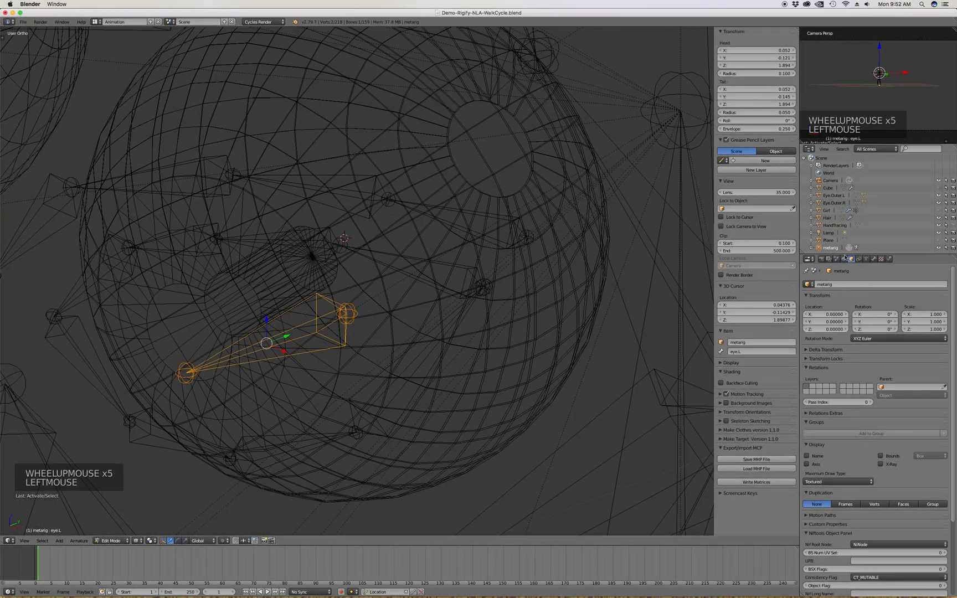
pyautogui.click(874, 258)
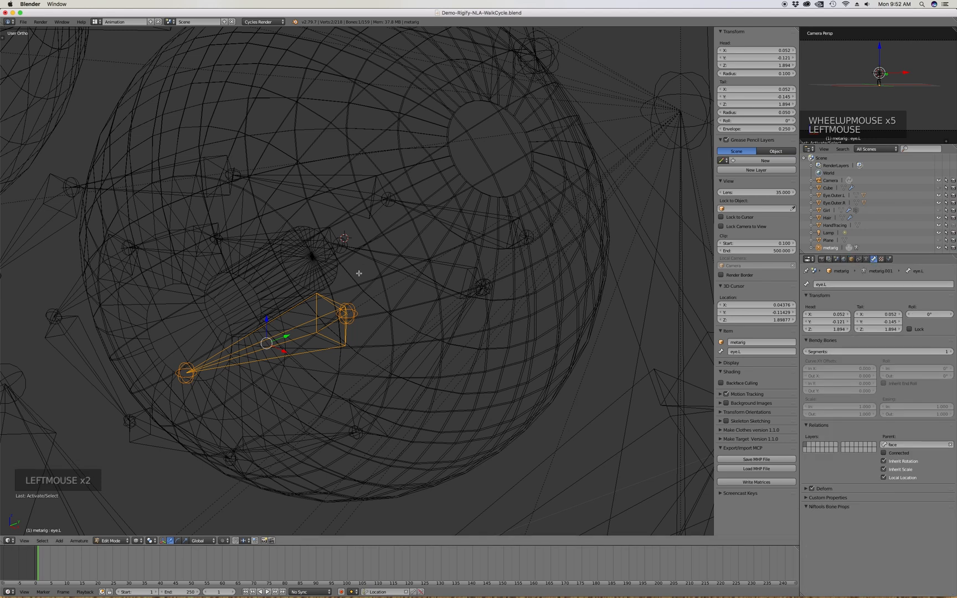
# Select the head joint of the eye.L bone and snap it to the 3D cursor at the eyeball's centre
pyautogui.click(346, 313)
pyautogui.scroll(-2, 364, 281)
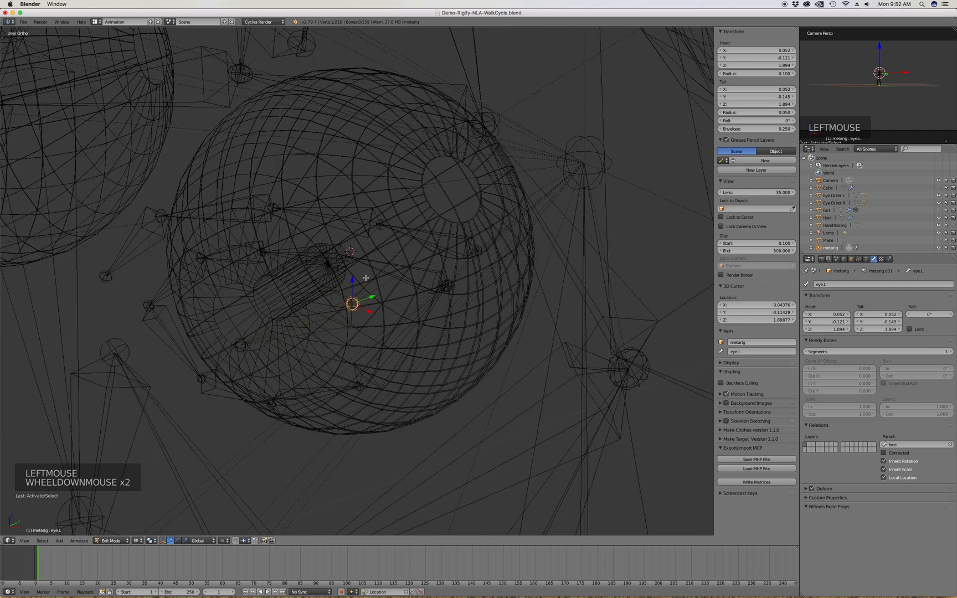
pyautogui.hotkey('shift', 's')
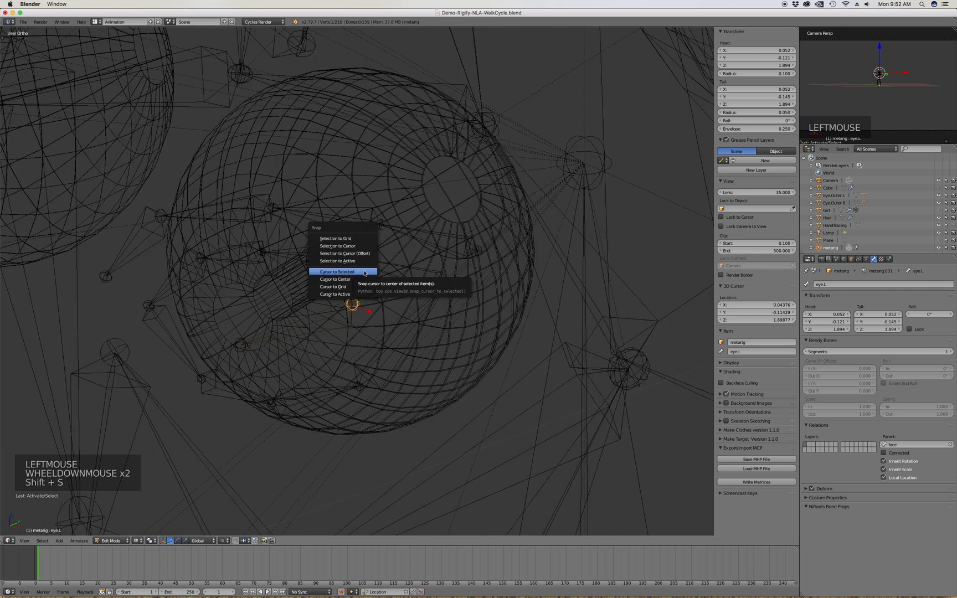
pyautogui.click(337, 245)
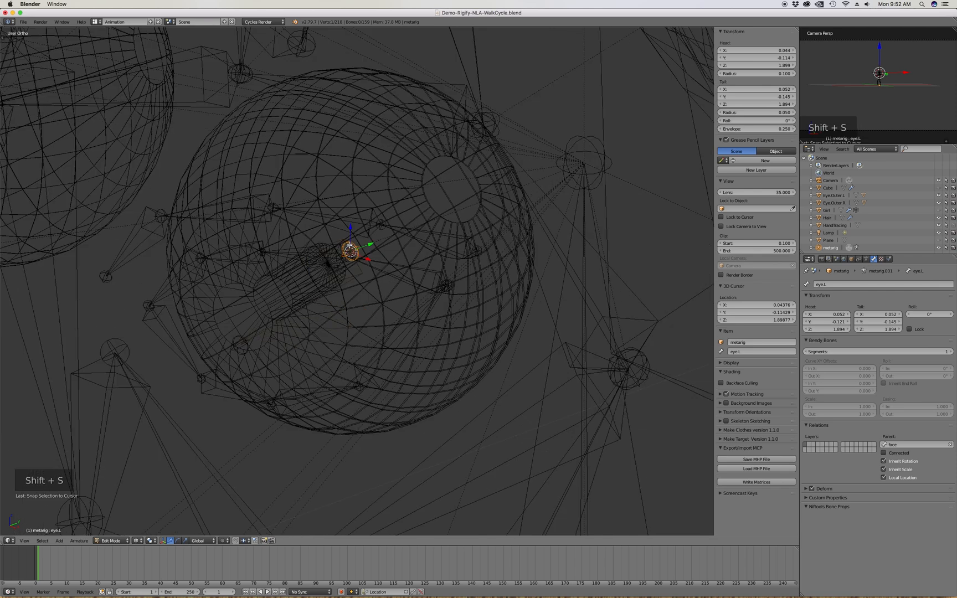
pyautogui.moveTo(351, 251); pyautogui.dragTo(343, 274, button='middle')
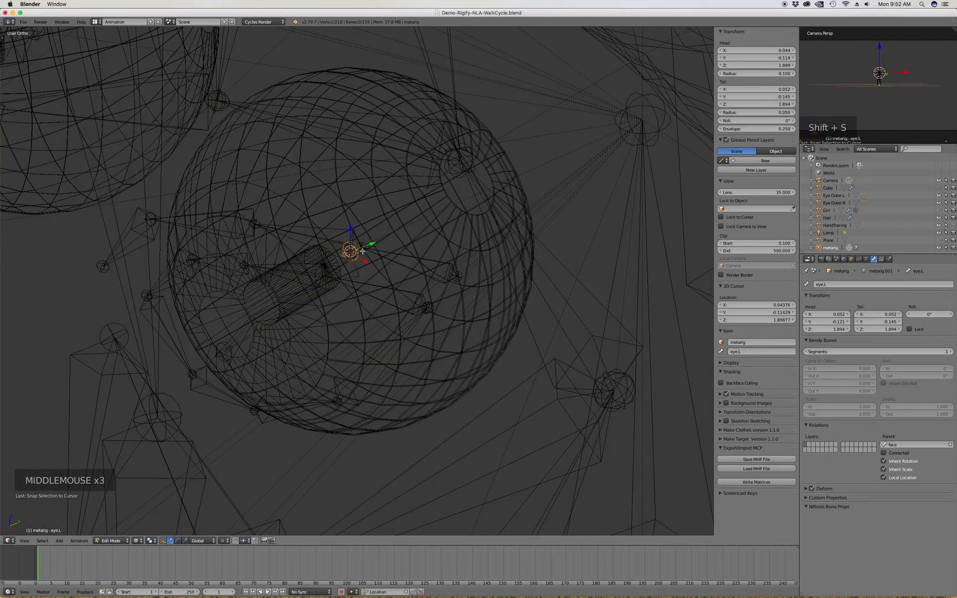
# Open Eye.Outer.L in Edit Mode with solid shading and limit selection to visible geometry
pyautogui.press('Tab')
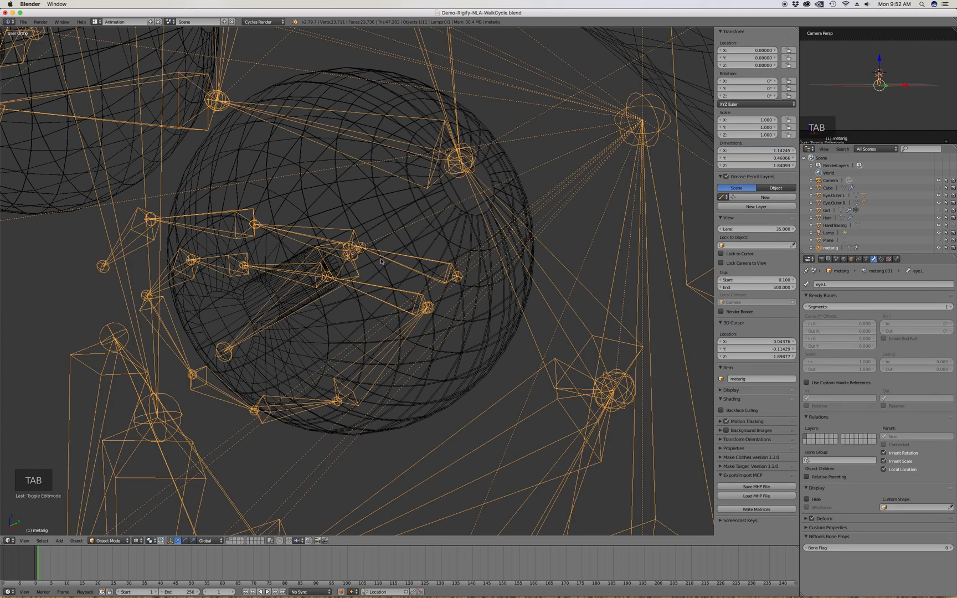
pyautogui.click(385, 268)
pyautogui.press('Tab')
pyautogui.press('z')
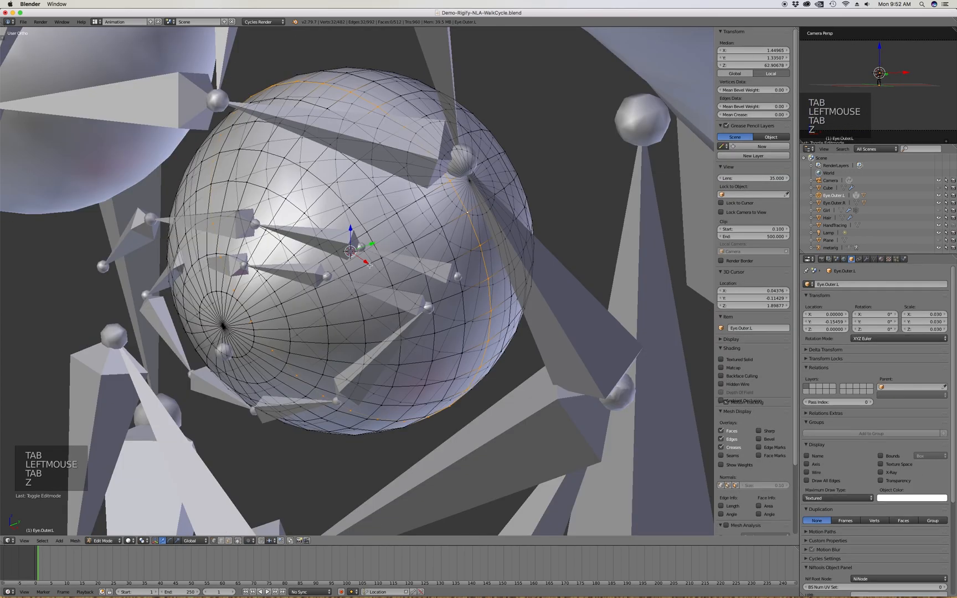
pyautogui.moveTo(370, 265)
pyautogui.mouseDown(button='middle')
pyautogui.moveTo(372, 250)
pyautogui.moveTo(401, 481)
pyautogui.mouseUp(button='middle')
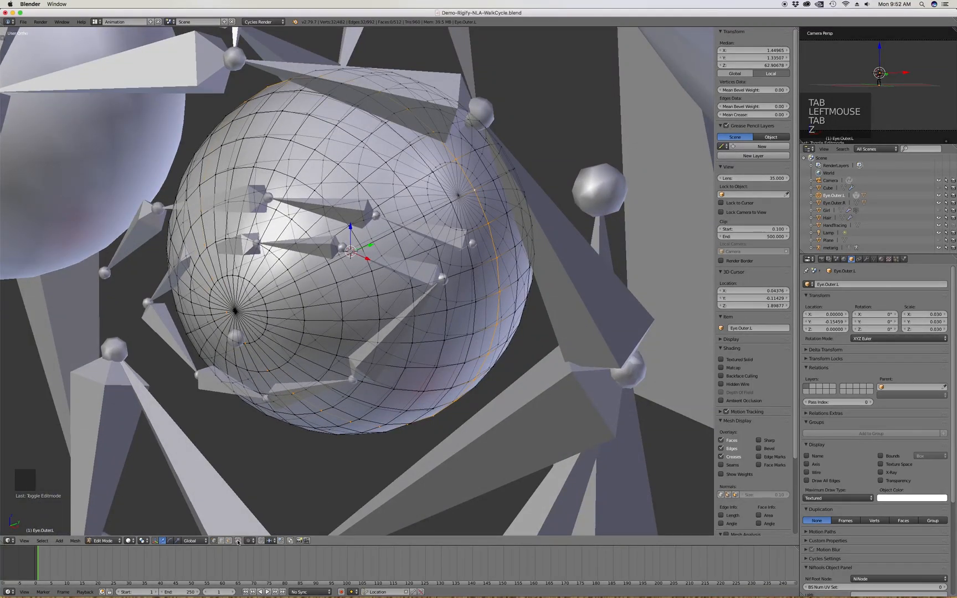
pyautogui.click(239, 541)
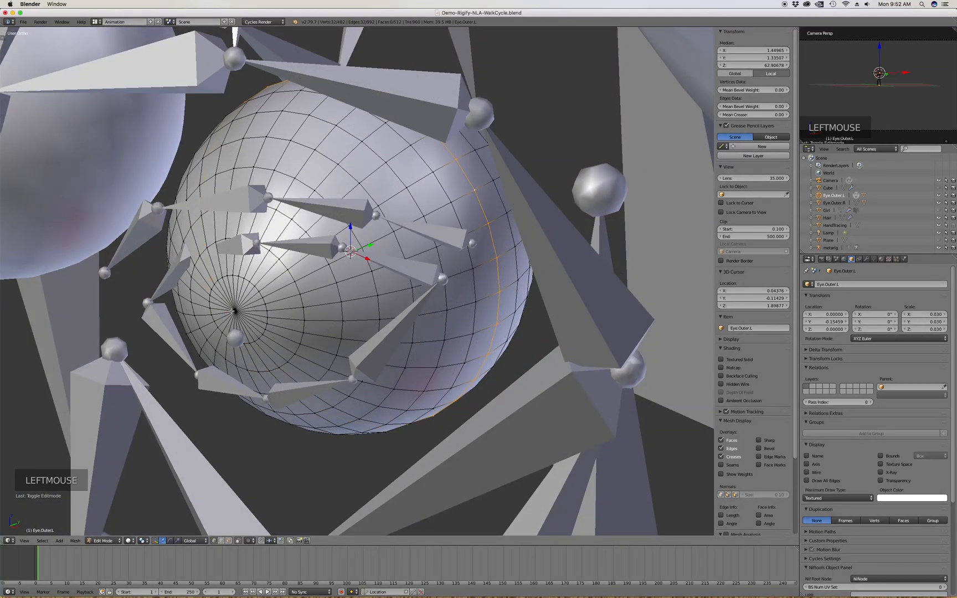
# Select the pole vertex at the front of the left eyeball and snap the 3D cursor to it
pyautogui.doubleClick(235, 311)
pyautogui.moveTo(235, 311); pyautogui.dragTo(376, 267, button='middle')
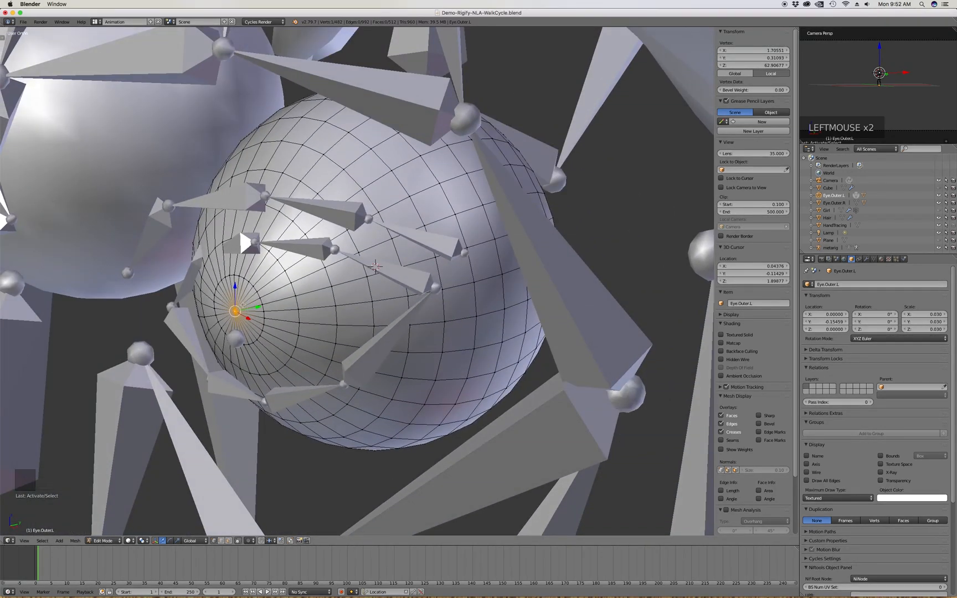
pyautogui.hotkey('shift', 's')
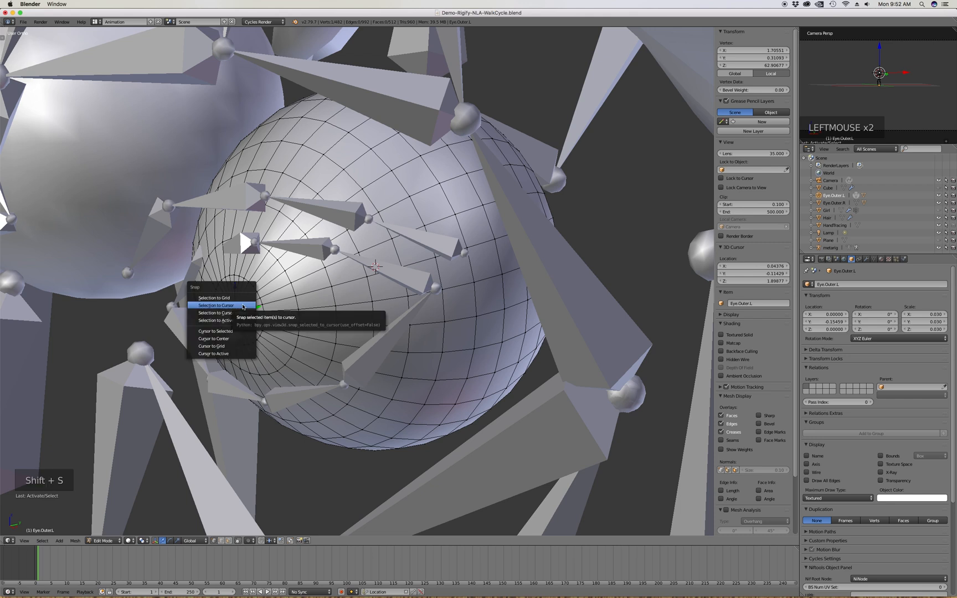
pyautogui.click(236, 330)
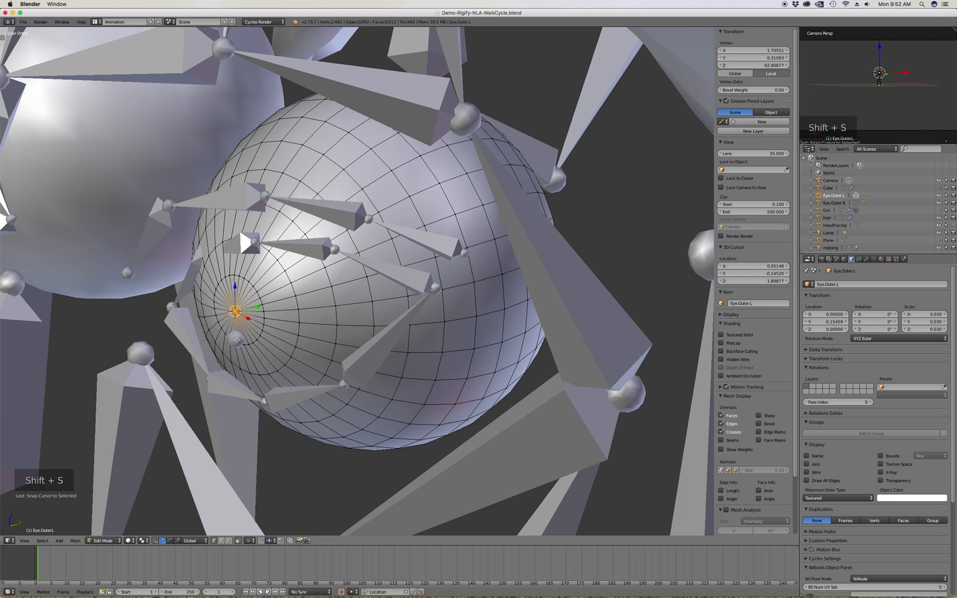
# In the metarig's Edit Mode, snap the eye.L bone's tail joint to the 3D cursor, and return to Object Mode
pyautogui.press('Tab')
pyautogui.click(237, 341)
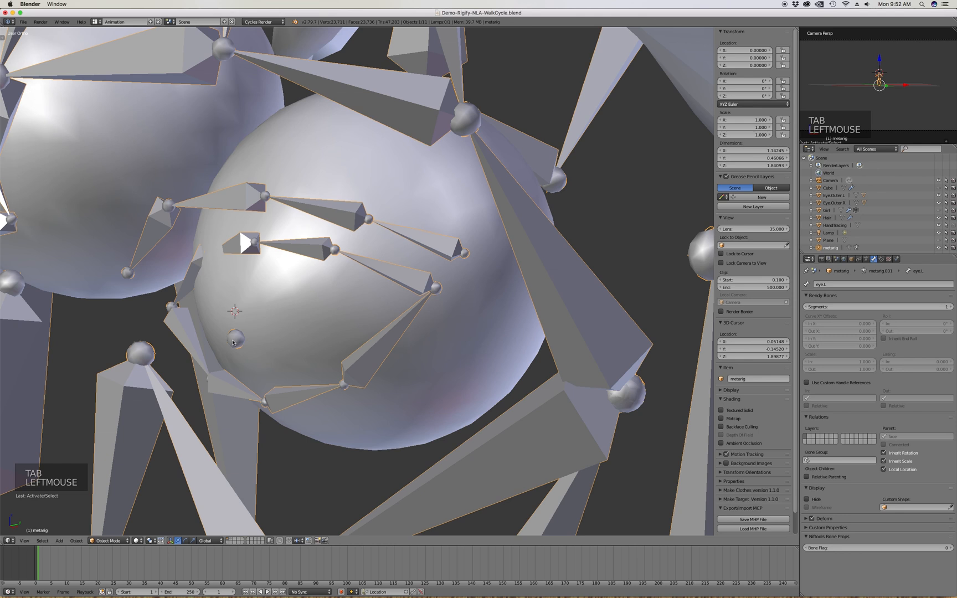
pyautogui.press('Tab')
pyautogui.click(235, 339)
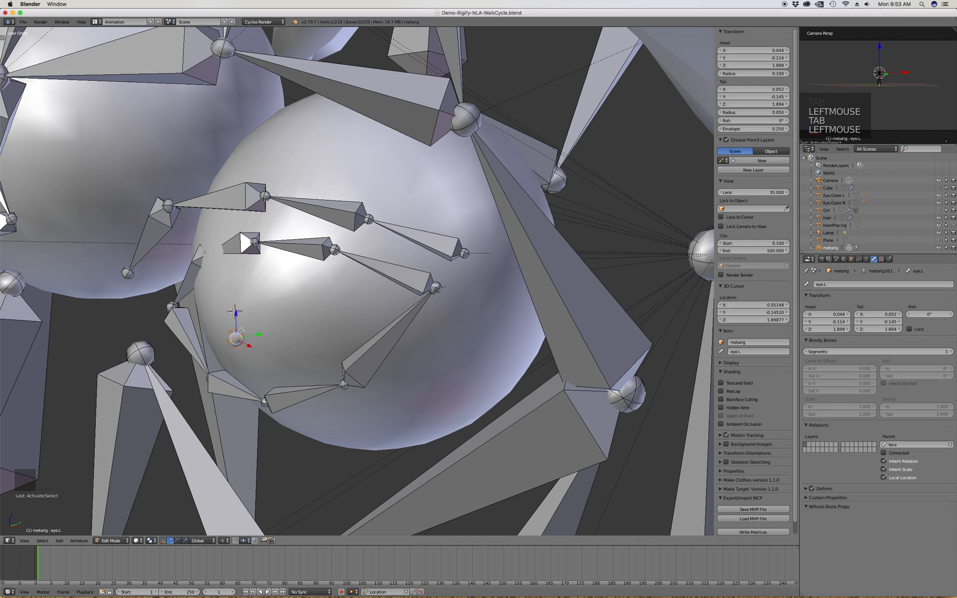
pyautogui.hotkey('shift', 's')
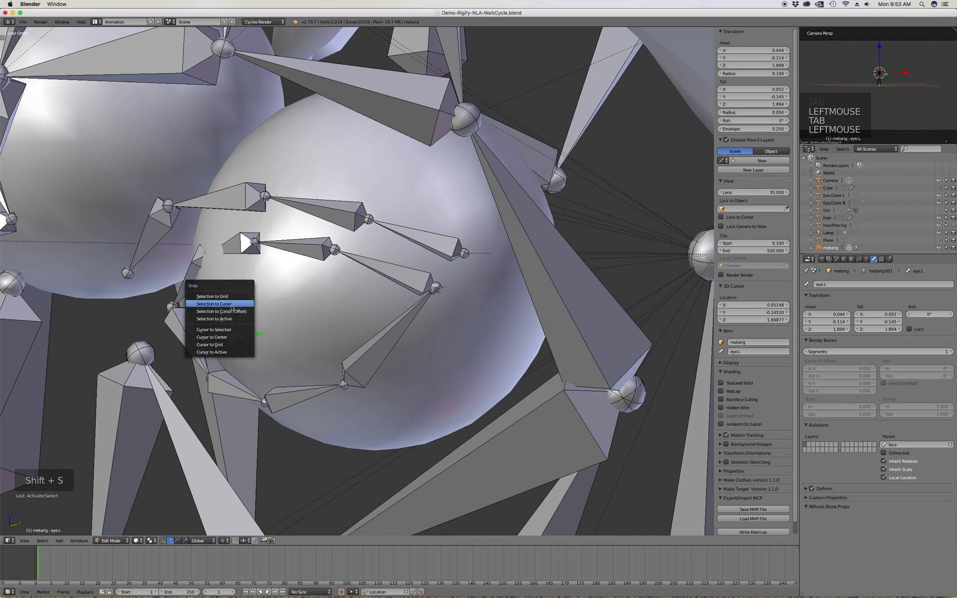
pyautogui.click(232, 304)
pyautogui.scroll(-2, 249, 302)
pyautogui.press('Tab')
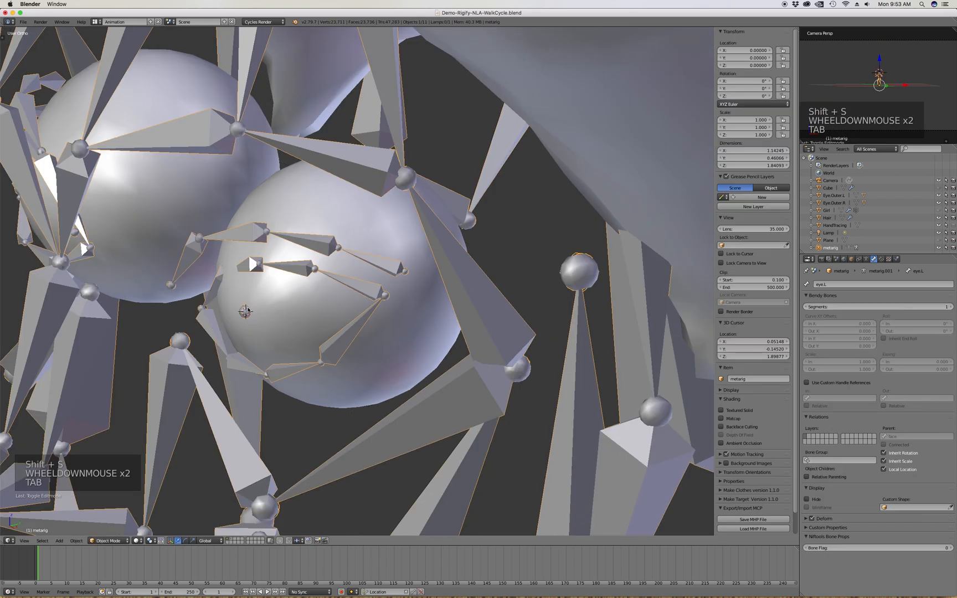
# Check the eye.L bone's placement in the eyeball and reset the 3D cursor to the world centre
pyautogui.moveTo(260, 310); pyautogui.dragTo(303, 348, button='middle')
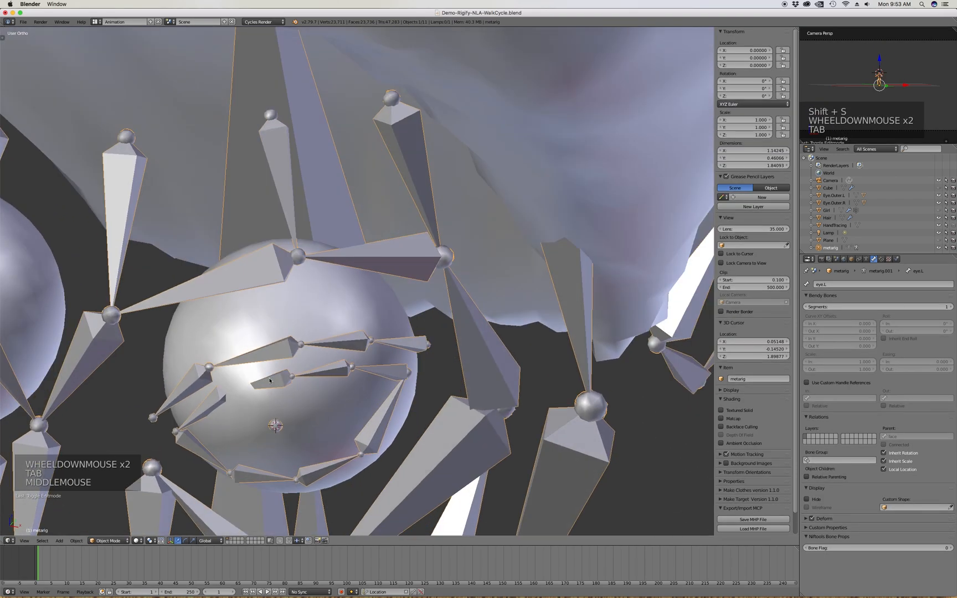
pyautogui.scroll(-2, 272, 382)
pyautogui.scroll(3, 276, 391)
pyautogui.press('Tab')
pyautogui.press('Tab')
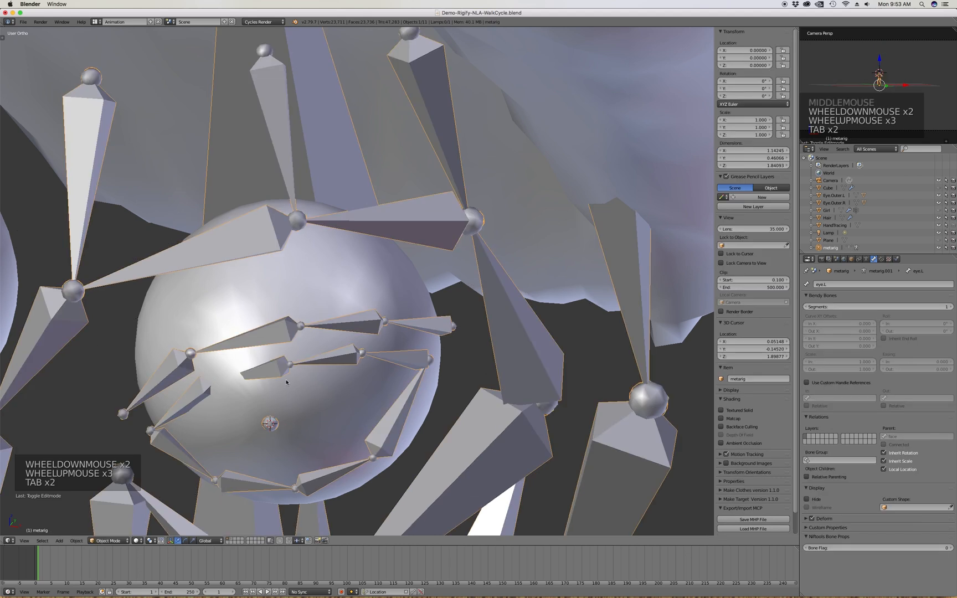
pyautogui.scroll(-2, 299, 354)
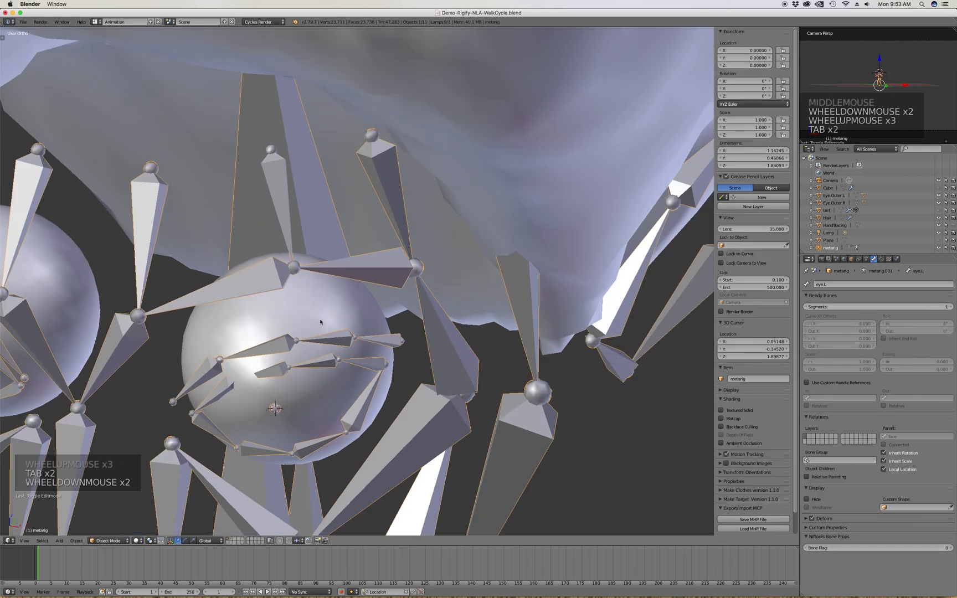
pyautogui.scroll(-2, 321, 320)
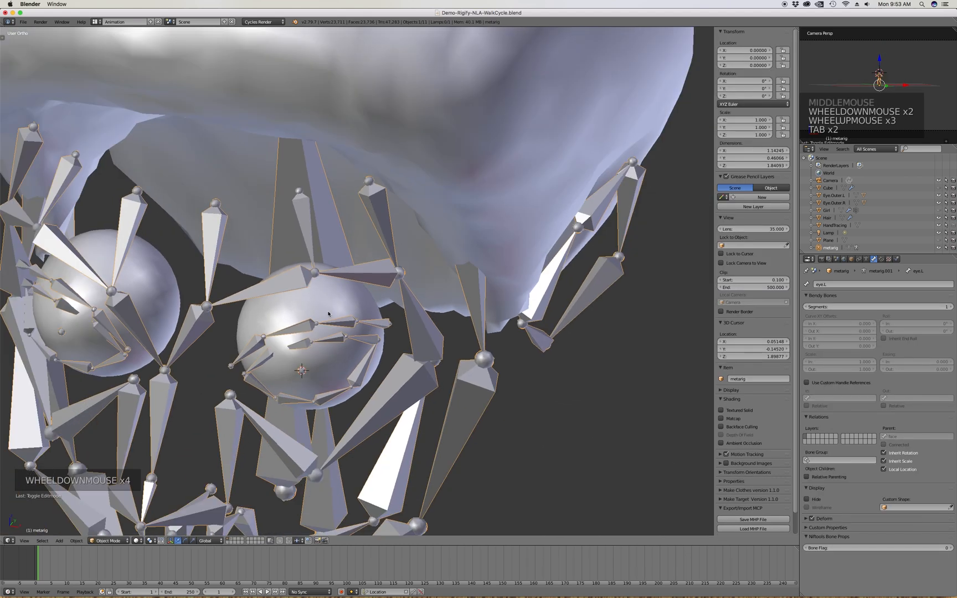
pyautogui.hotkey('shift', 's')
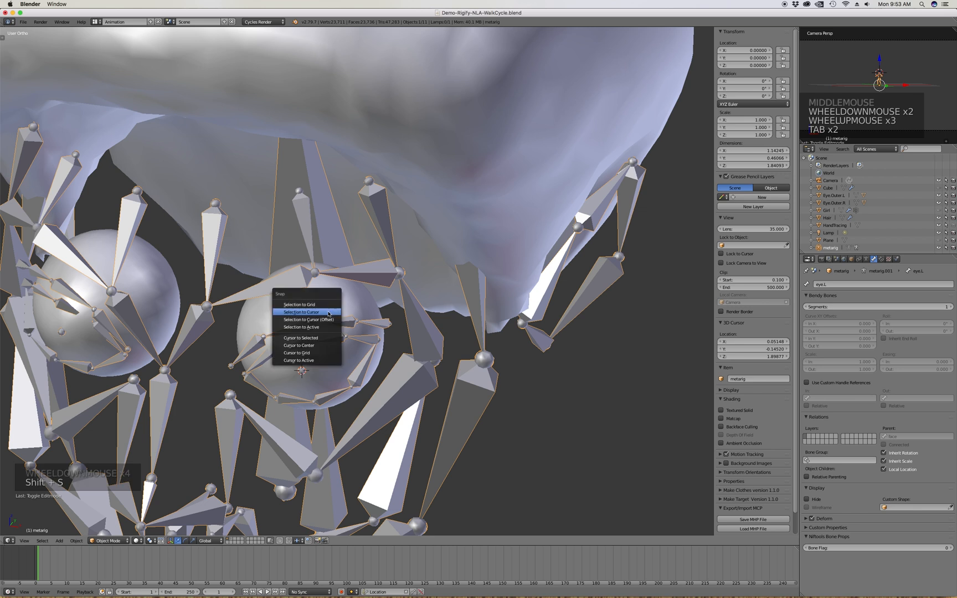
pyautogui.click(311, 347)
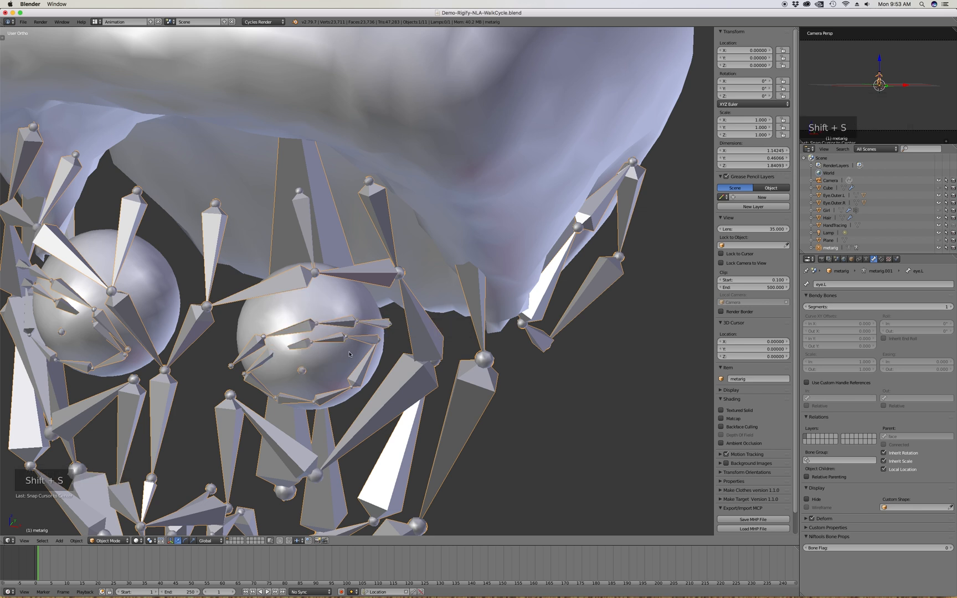
# Unhide all hidden objects, switch to the front view of the whole character and deselect everything
pyautogui.scroll(-4, 343, 274)
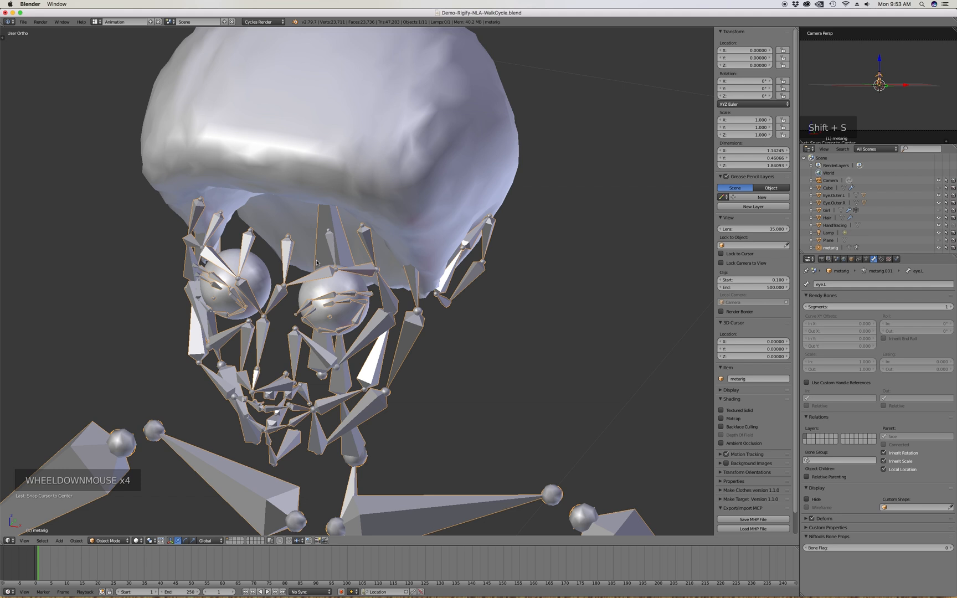
pyautogui.hotkey('alt', 'h')
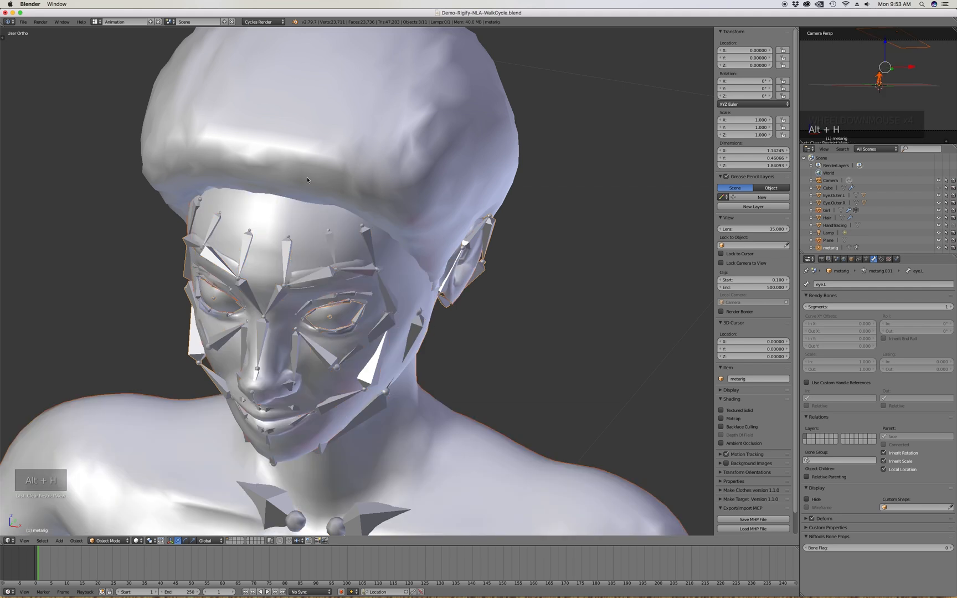
pyautogui.scroll(-3, 307, 180)
pyautogui.press('KP_1')
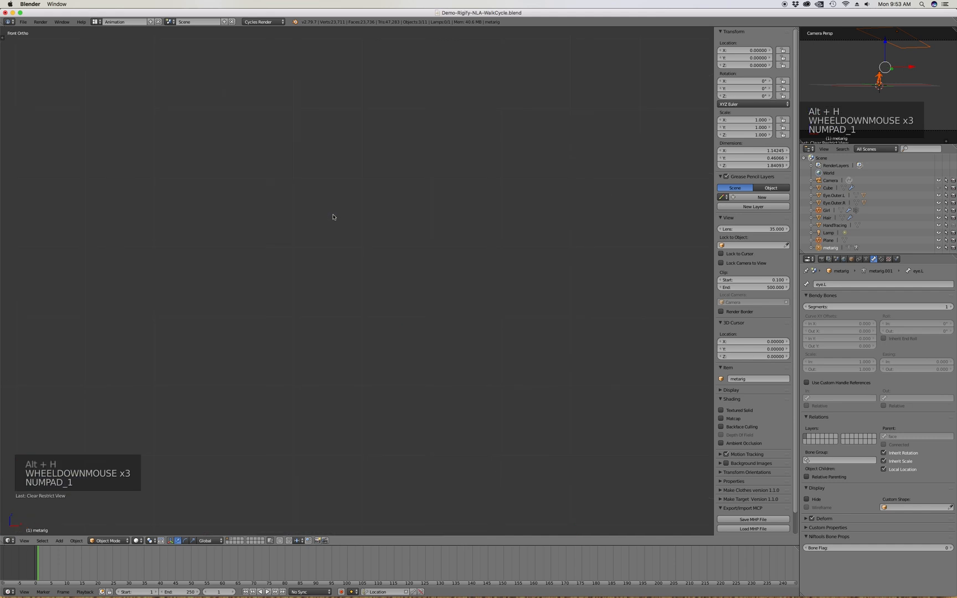
pyautogui.scroll(-13, 354, 213)
pyautogui.scroll(9, 365, 222)
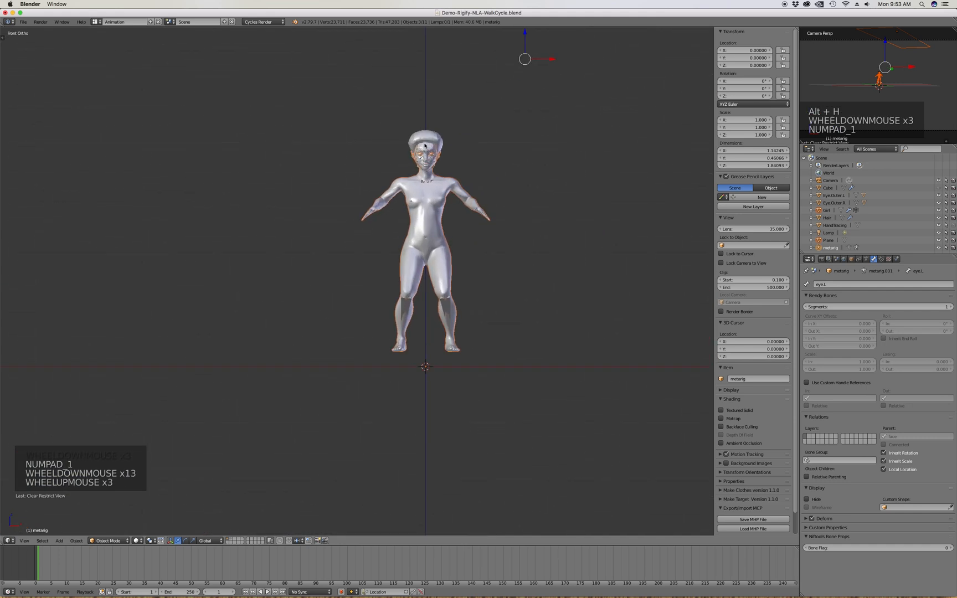
pyautogui.press('a')
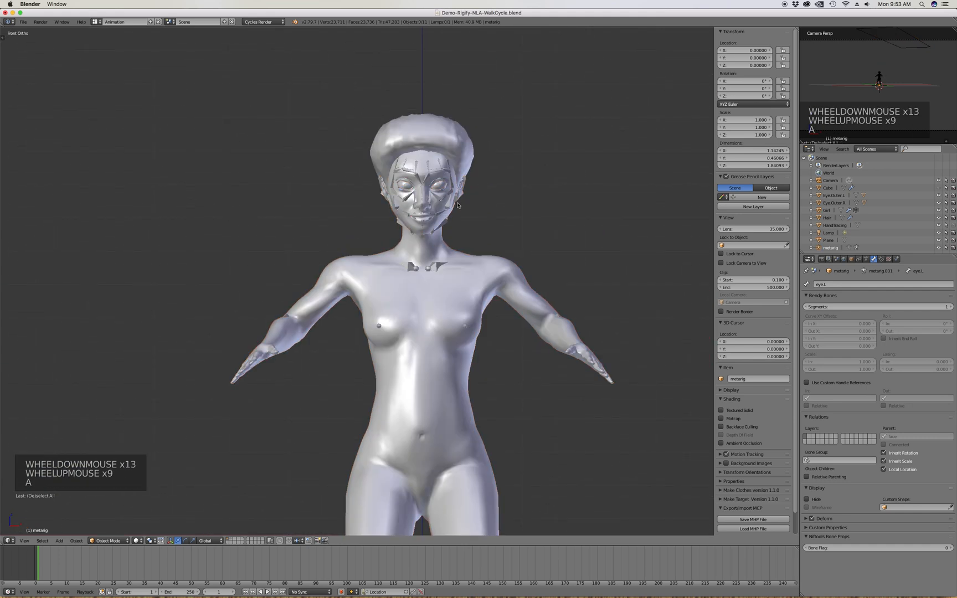
pyautogui.press('Tab')
pyautogui.press('Tab')
pyautogui.scroll(-2, 487, 198)
pyautogui.moveTo(502, 197); pyautogui.dragTo(485, 198, button='middle')
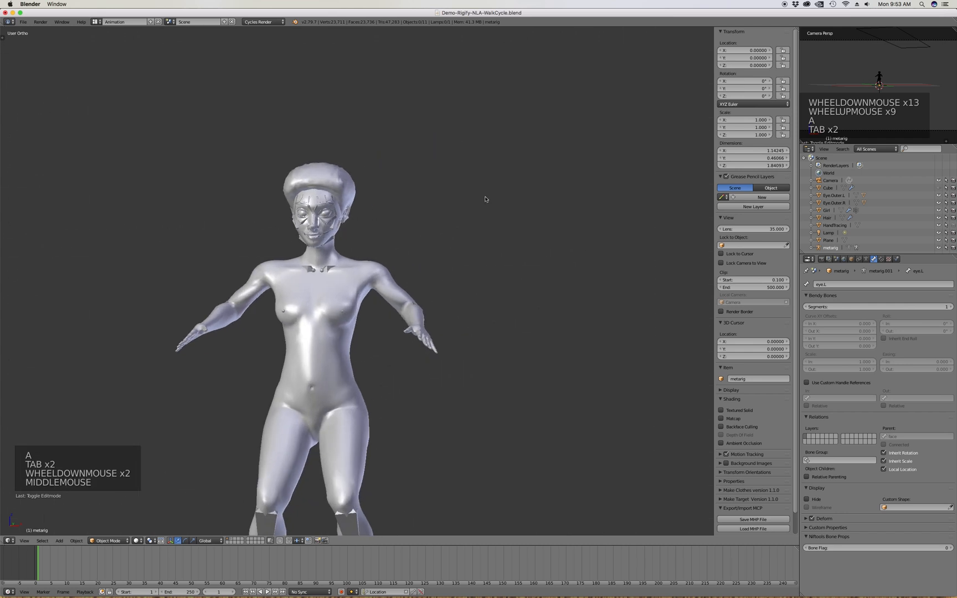
pyautogui.scroll(-3, 450, 213)
pyautogui.scroll(5, 240, 244)
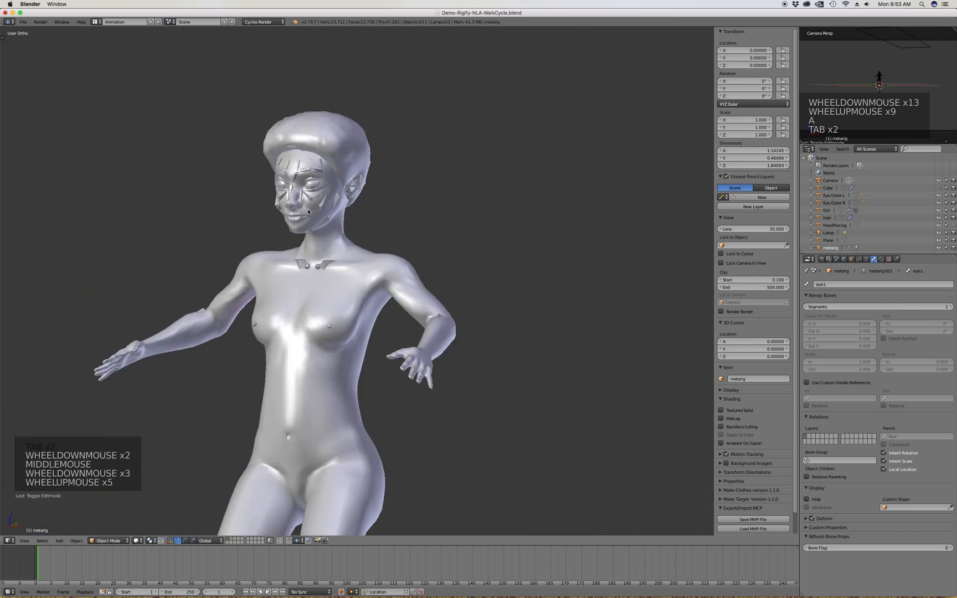
pyautogui.scroll(-3, 308, 211)
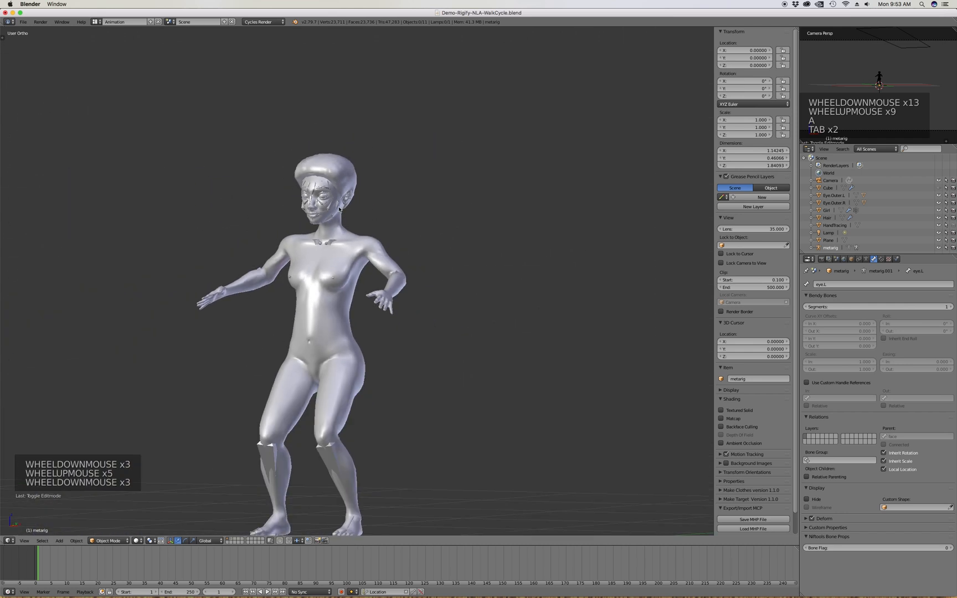
pyautogui.press('KP_3')
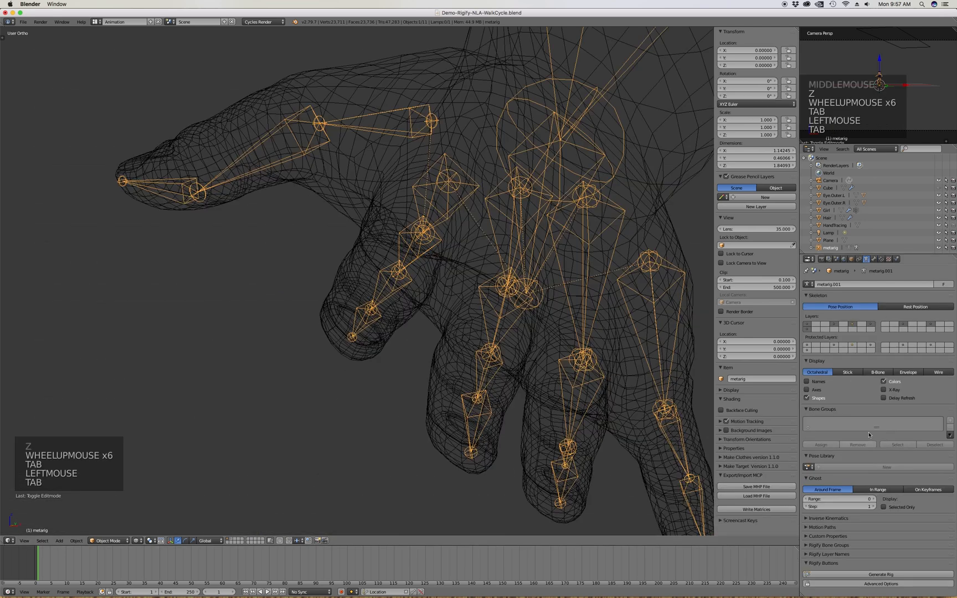
# Enable X-Ray display for the metarig and show the hand in solid shading, with the index finger bones in view
pyautogui.click(868, 434)
pyautogui.press('z')
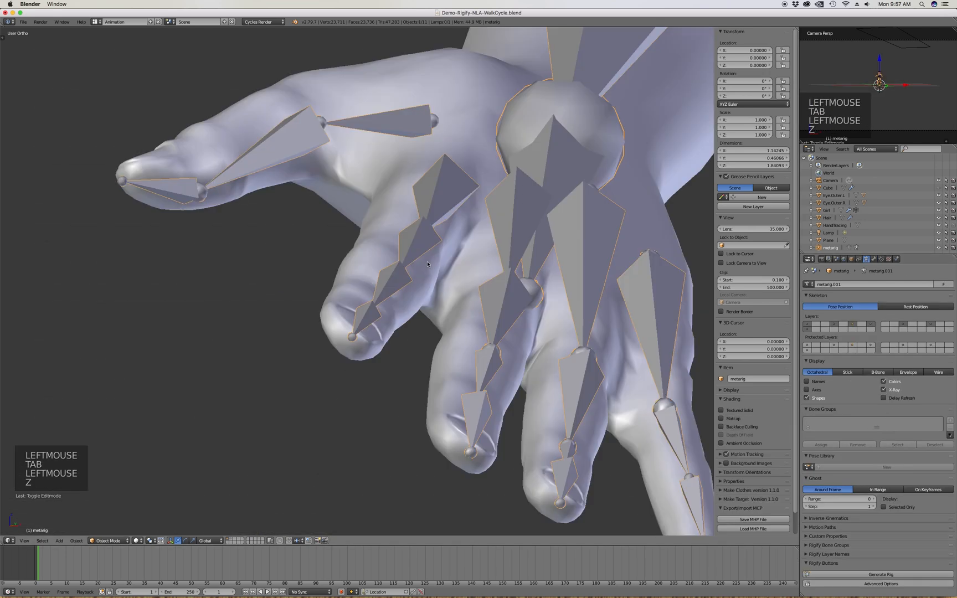
pyautogui.moveTo(428, 264)
pyautogui.mouseDown(button='middle')
pyautogui.moveTo(442, 247)
pyautogui.moveTo(417, 280)
pyautogui.mouseUp(button='middle')
pyautogui.scroll(-7, 416, 280)
pyautogui.moveTo(443, 211)
pyautogui.mouseDown(button='middle')
pyautogui.moveTo(477, 173)
pyautogui.moveTo(444, 206)
pyautogui.moveTo(452, 212)
pyautogui.mouseUp(button='middle')
pyautogui.scroll(7, 462, 186)
# In the metarig's Edit Mode, set the roll of the f_index.01.L bone to about -141°
pyautogui.click(520, 231)
pyautogui.click(520, 234)
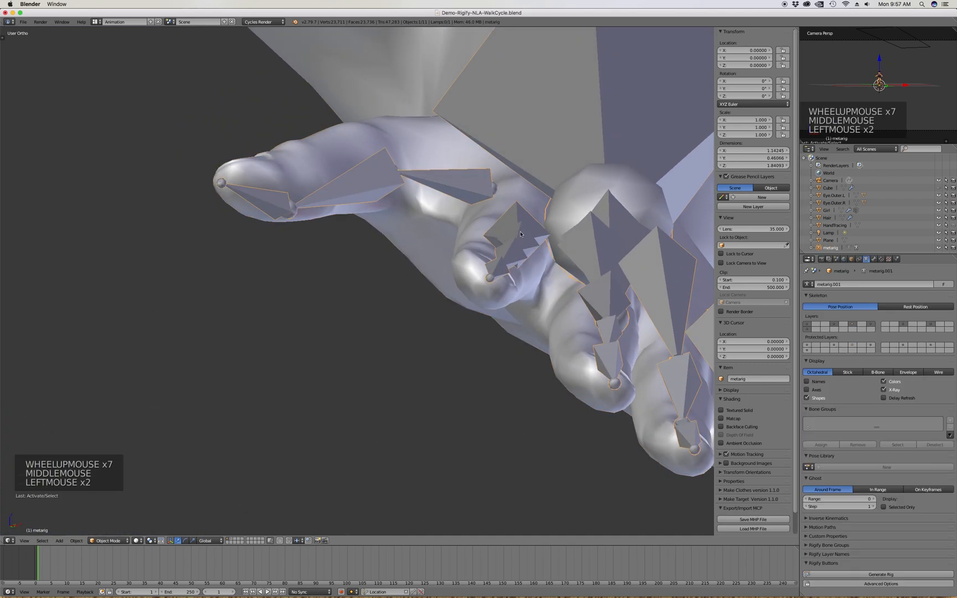
pyautogui.press('Tab')
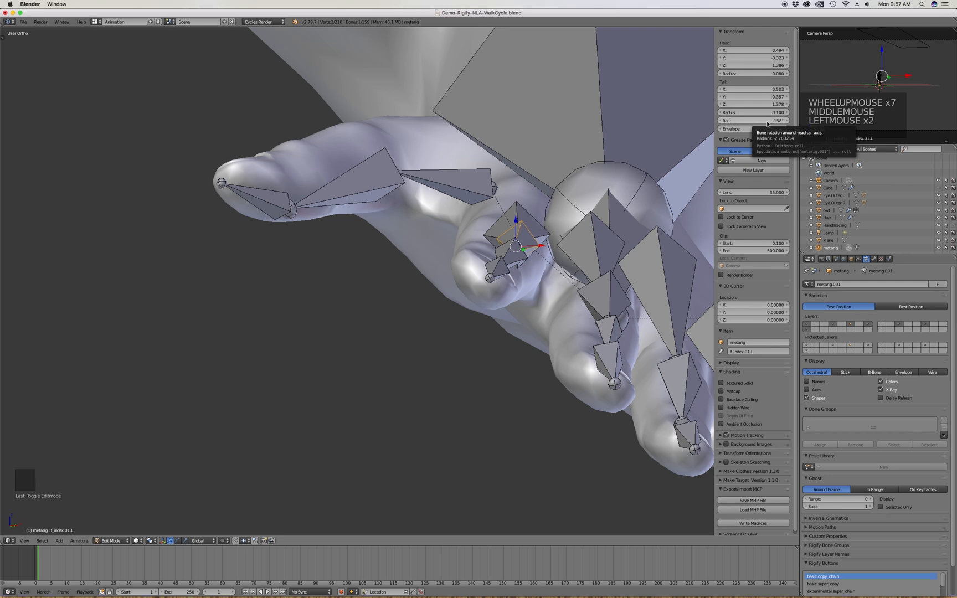
pyautogui.moveTo(753, 122); pyautogui.dragTo(744, 122)
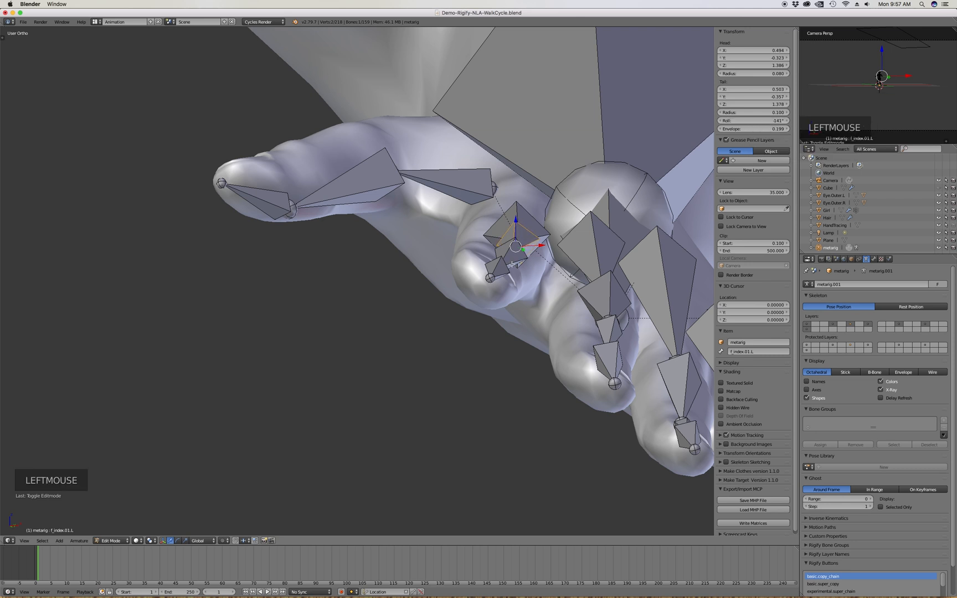
# Set the roll of the f_index.02.L bone to about -106° and of the f_index.03.L bone to about -121°
pyautogui.click(522, 258)
pyautogui.click(519, 262)
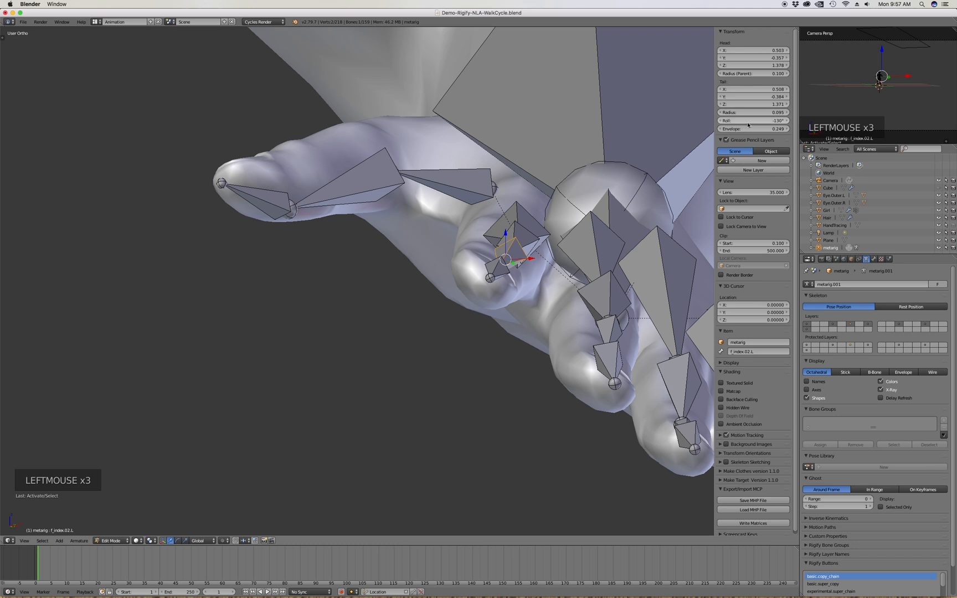
pyautogui.moveTo(753, 120); pyautogui.dragTo(759, 120)
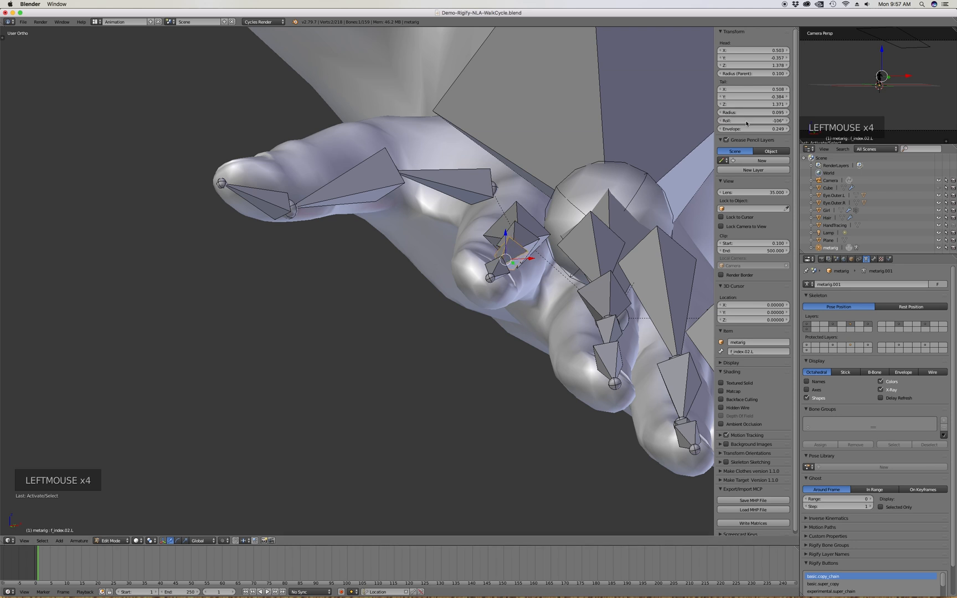
pyautogui.click(492, 275)
pyautogui.click(753, 120)
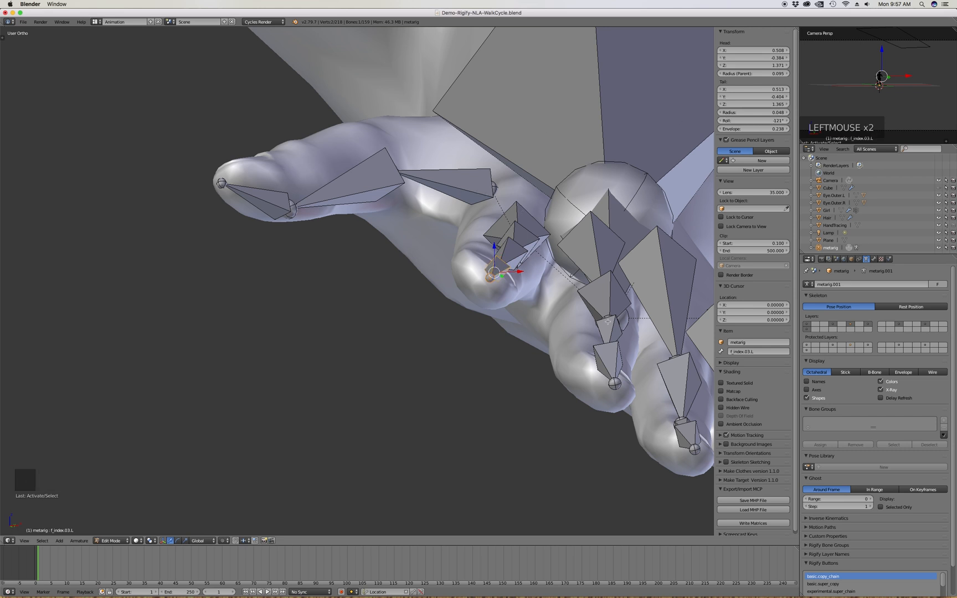
# Select the f_middle.01.L bone at the base of the middle finger and set its roll to about -139°
pyautogui.click(607, 300)
pyautogui.moveTo(607, 300); pyautogui.dragTo(625, 279, button='middle')
pyautogui.click(592, 281)
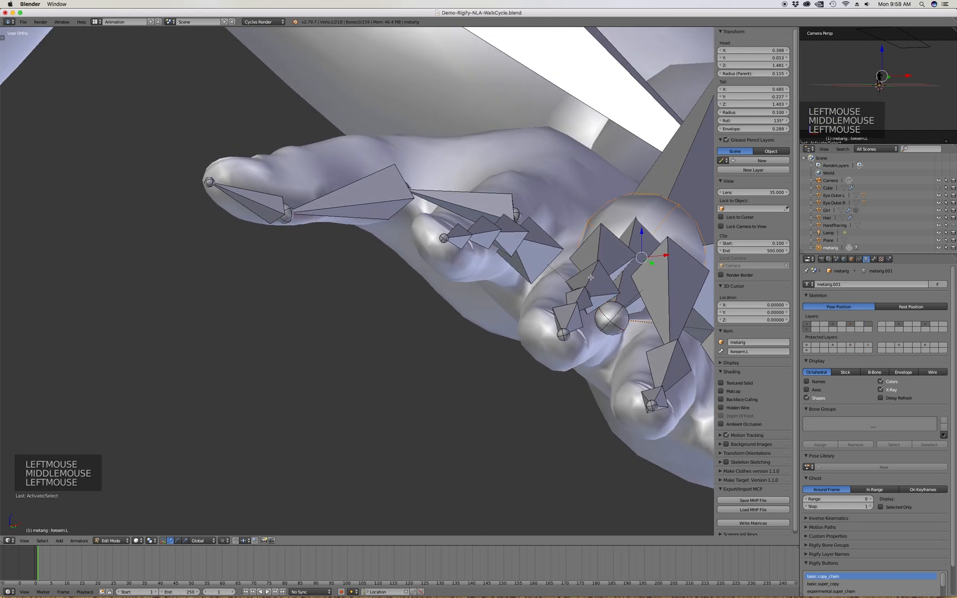
pyautogui.click(590, 277)
pyautogui.click(587, 280)
pyautogui.click(562, 282)
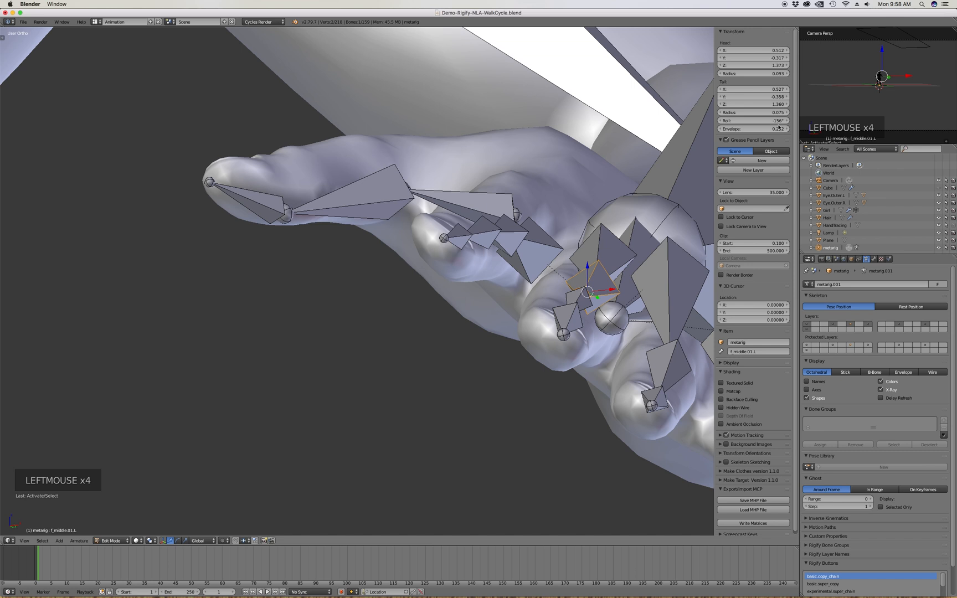
pyautogui.click(777, 121)
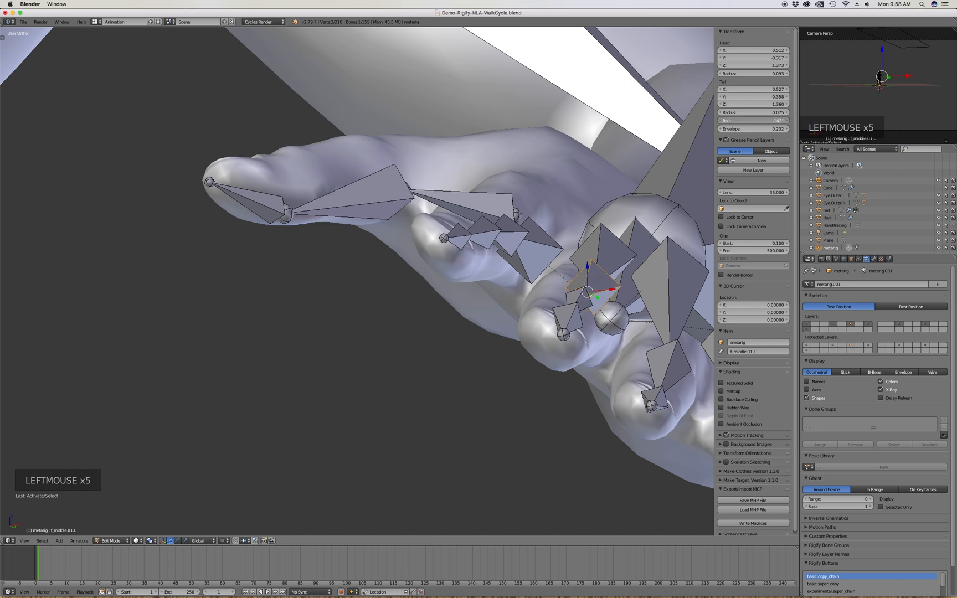
pyautogui.moveTo(778, 121); pyautogui.dragTo(780, 121)
# Set the roll of the f_middle.02.L bone to about -111° and of the f_middle.03.L bone to about -128°
pyautogui.click(574, 298)
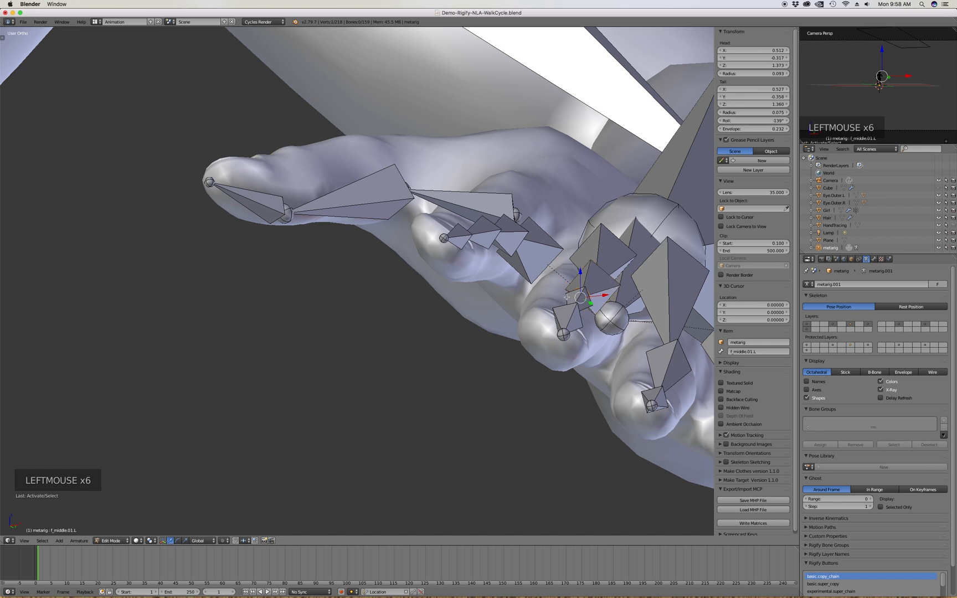
pyautogui.click(573, 299)
pyautogui.moveTo(743, 122); pyautogui.dragTo(753, 123)
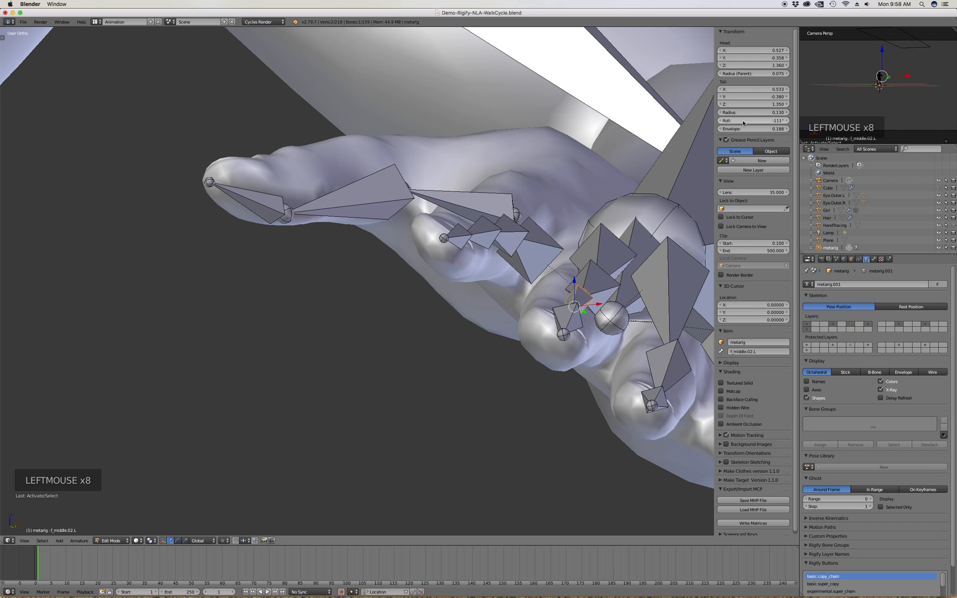
pyautogui.click(551, 317)
pyautogui.click(551, 317)
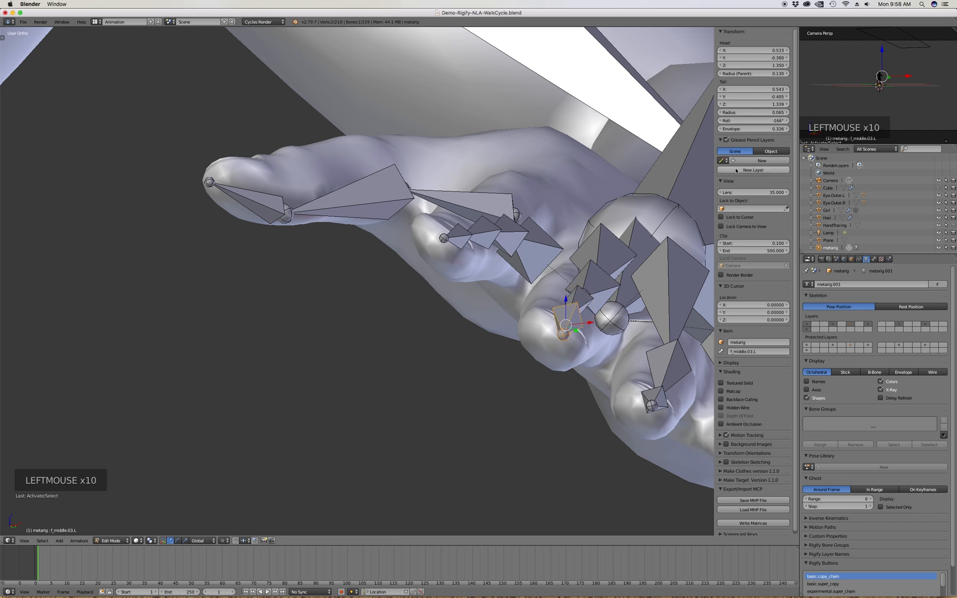
pyautogui.moveTo(748, 120); pyautogui.dragTo(770, 120)
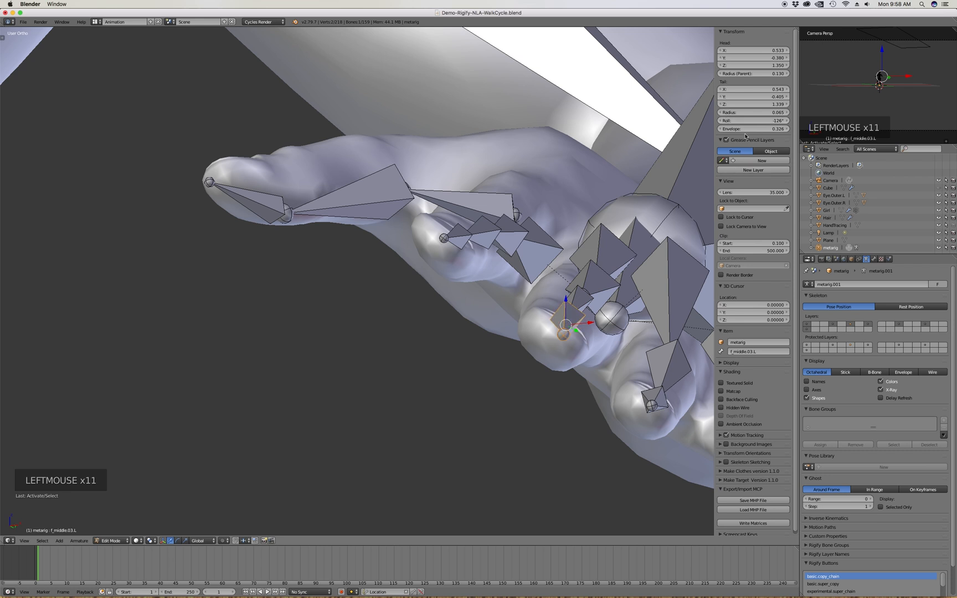
# Display the metarig's bone axes and check their directions along the fingers of the left hand
pyautogui.click(807, 390)
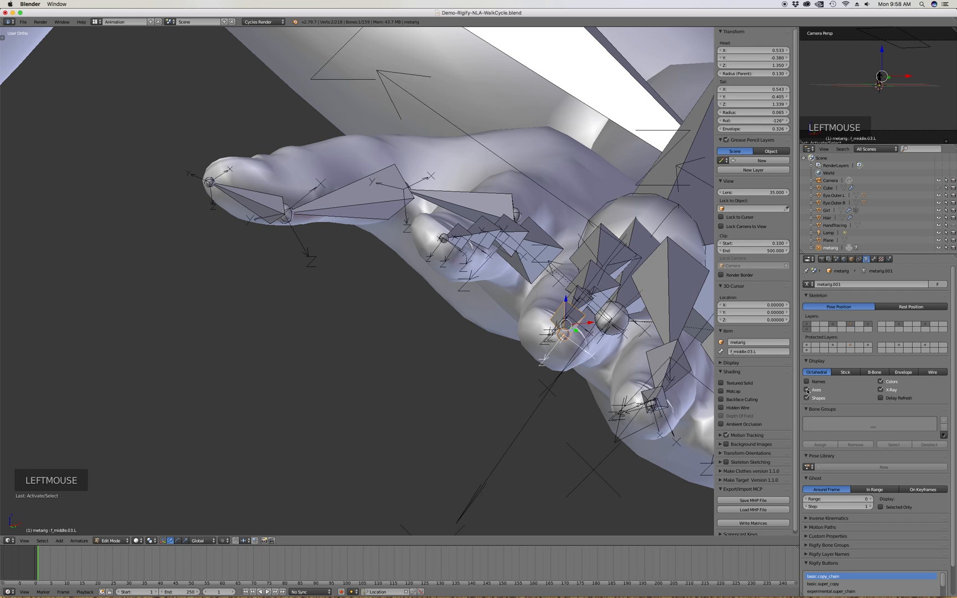
pyautogui.moveTo(586, 285); pyautogui.dragTo(533, 283, button='middle')
pyautogui.moveTo(605, 223); pyautogui.dragTo(583, 238, button='middle')
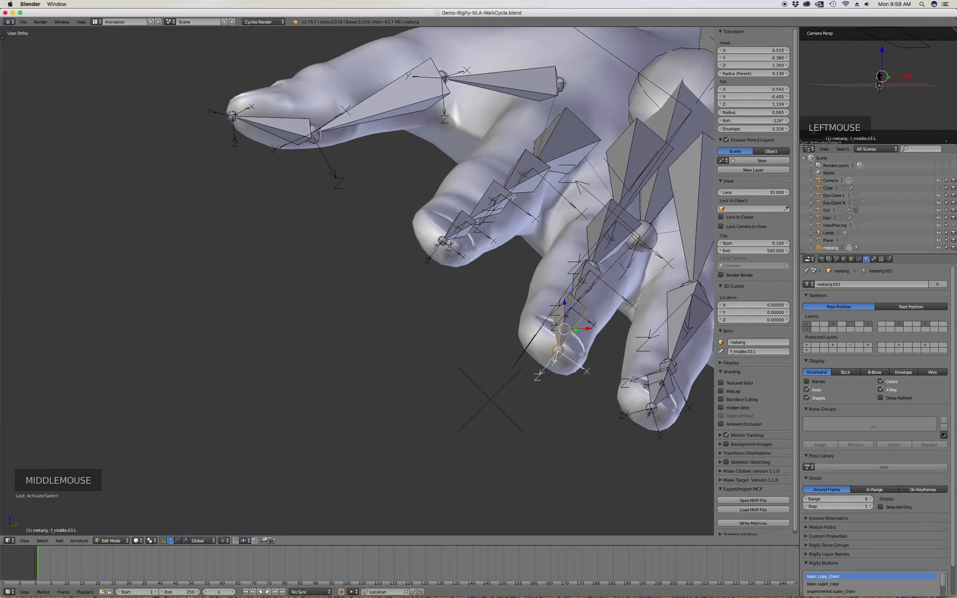
pyautogui.scroll(-2, 459, 213)
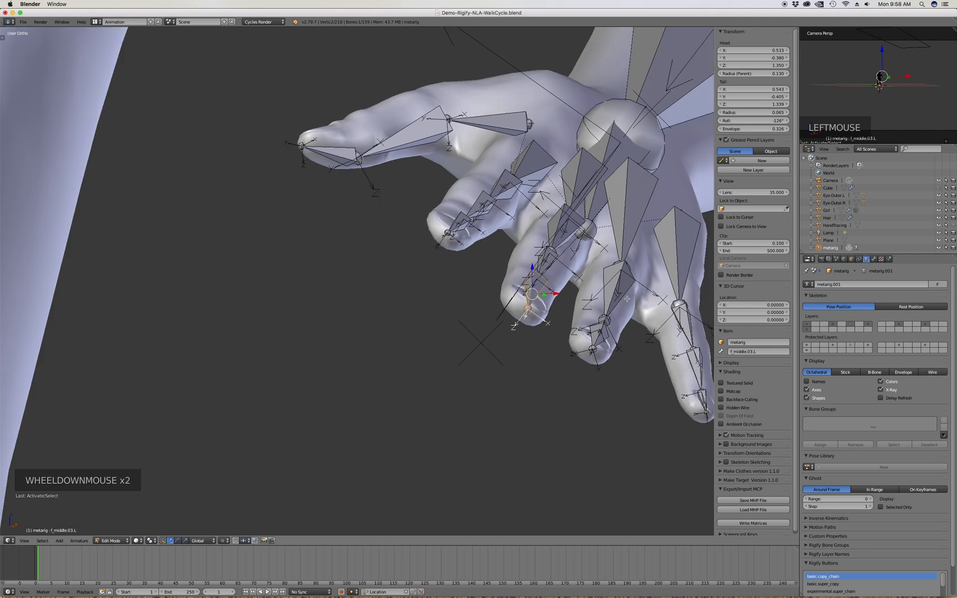
# Select the f_ring.01.L bone and set its roll to about -104°
pyautogui.moveTo(632, 301); pyautogui.dragTo(622, 311, button='middle')
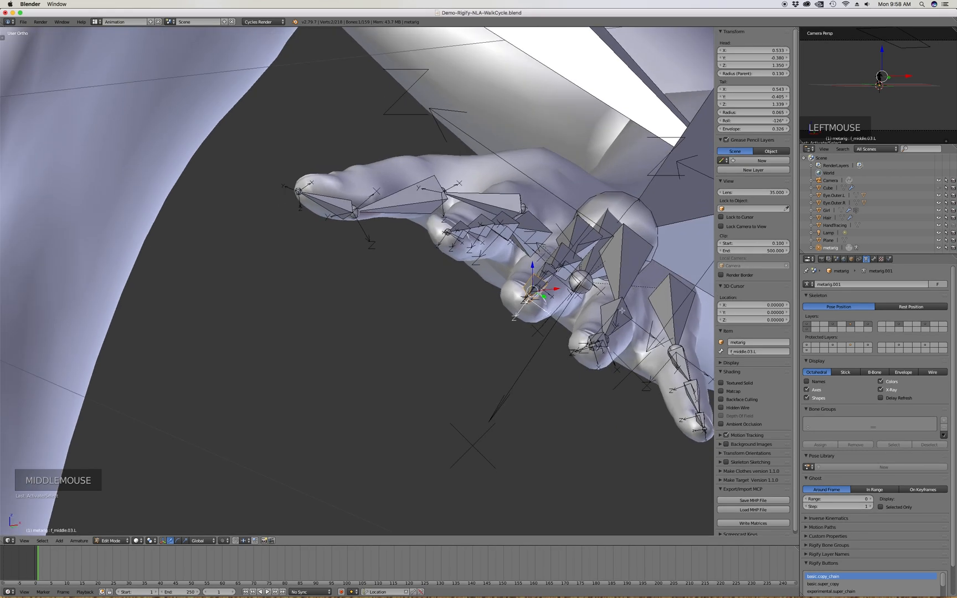
pyautogui.click(622, 311)
pyautogui.click(622, 310)
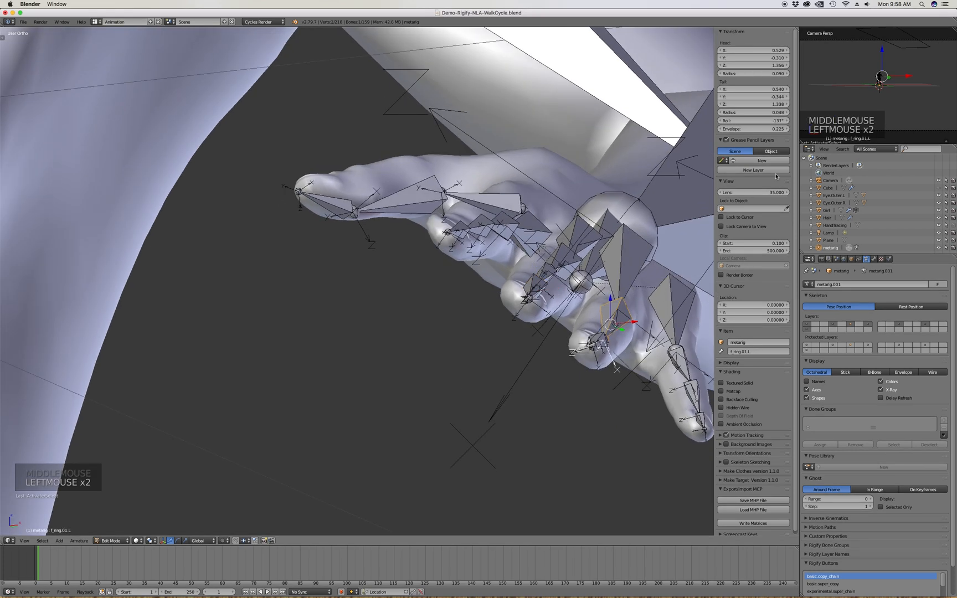
pyautogui.moveTo(761, 126); pyautogui.dragTo(780, 126)
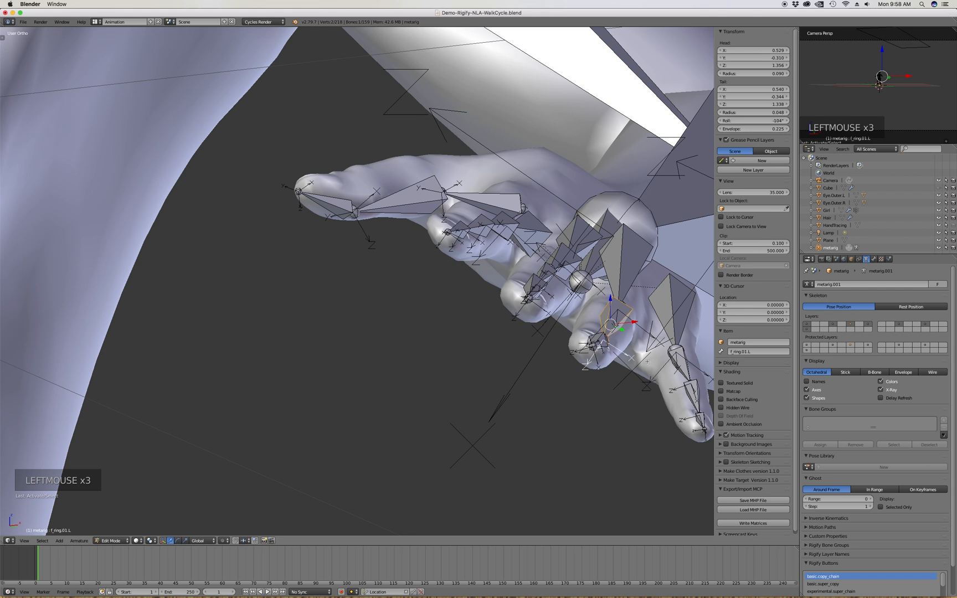
# Adjust the roll of the f_ring.02.L bone and set the roll of the f_ring.03.L bone to about -145°
pyautogui.scroll(6, 609, 335)
pyautogui.click(601, 329)
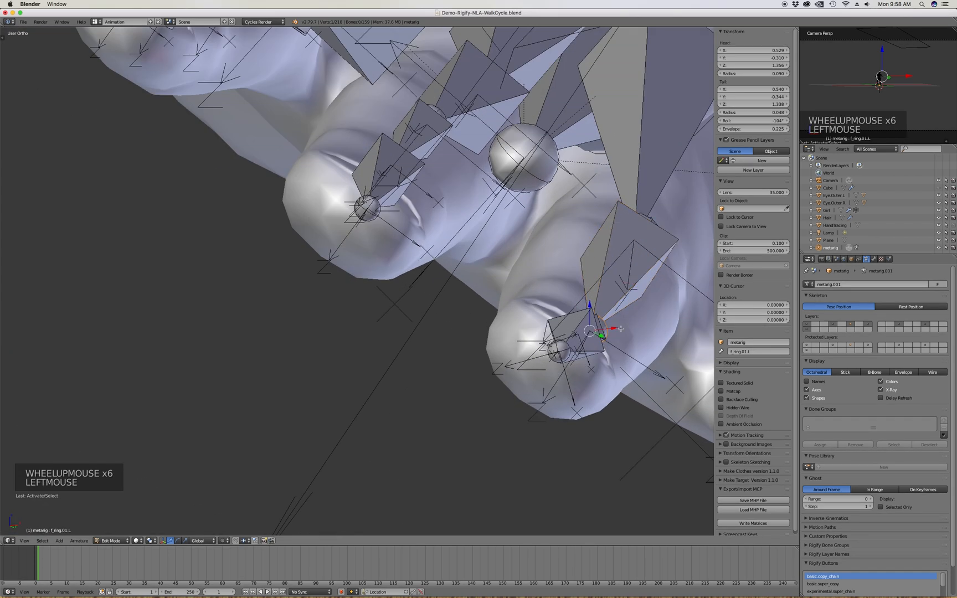
pyautogui.moveTo(602, 329); pyautogui.dragTo(571, 324, button='middle')
pyautogui.click(563, 322)
pyautogui.moveTo(759, 122); pyautogui.dragTo(776, 122)
pyautogui.click(486, 352)
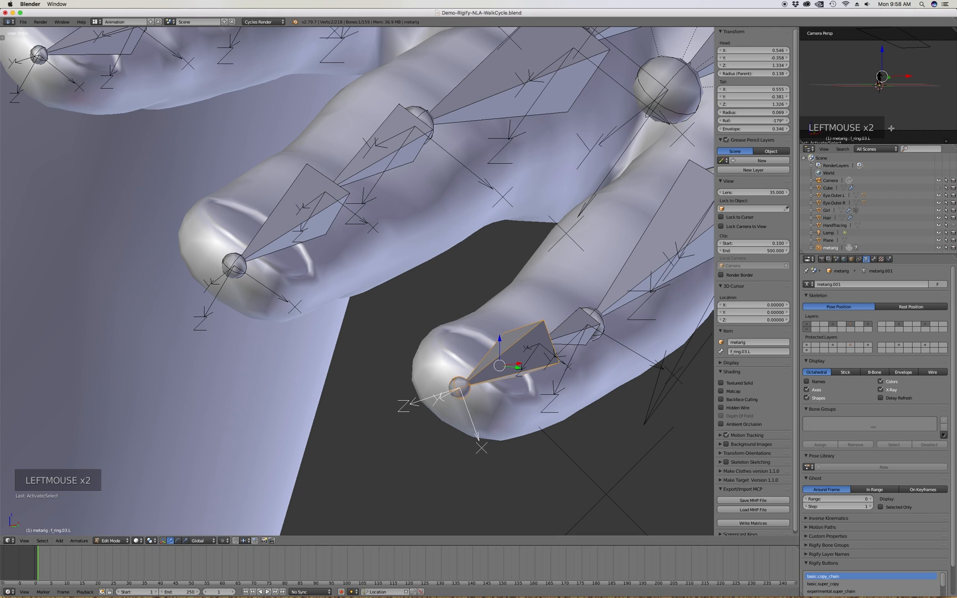
pyautogui.click(486, 352)
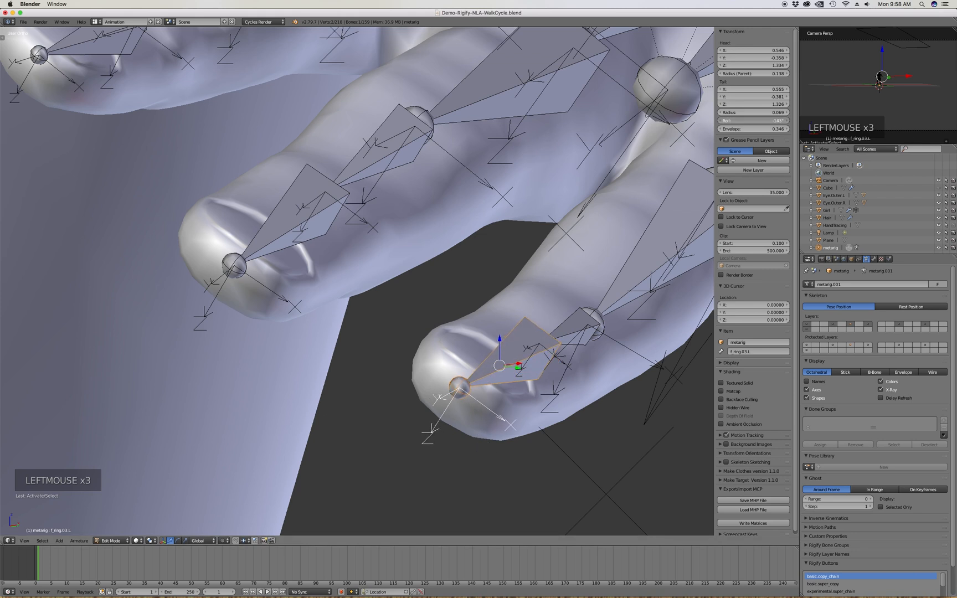
# Adjust the rolls of the f_pinky.01.L and f_pinky.02.L bones to align their axes with the little finger
pyautogui.scroll(-6, 435, 220)
pyautogui.scroll(-1, 435, 219)
pyautogui.scroll(5, 499, 250)
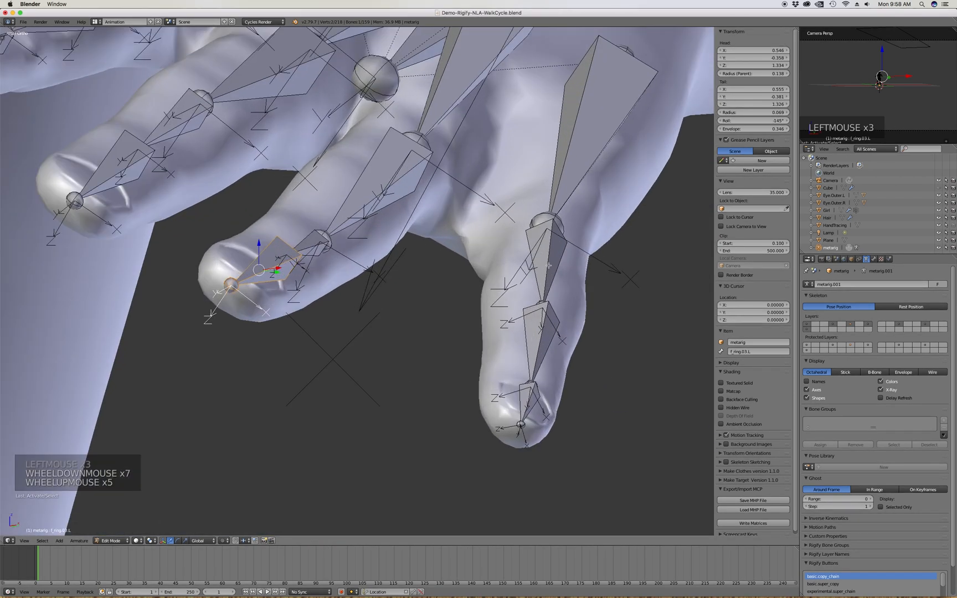
pyautogui.click(546, 260)
pyautogui.moveTo(766, 121); pyautogui.dragTo(746, 124)
pyautogui.click(542, 353)
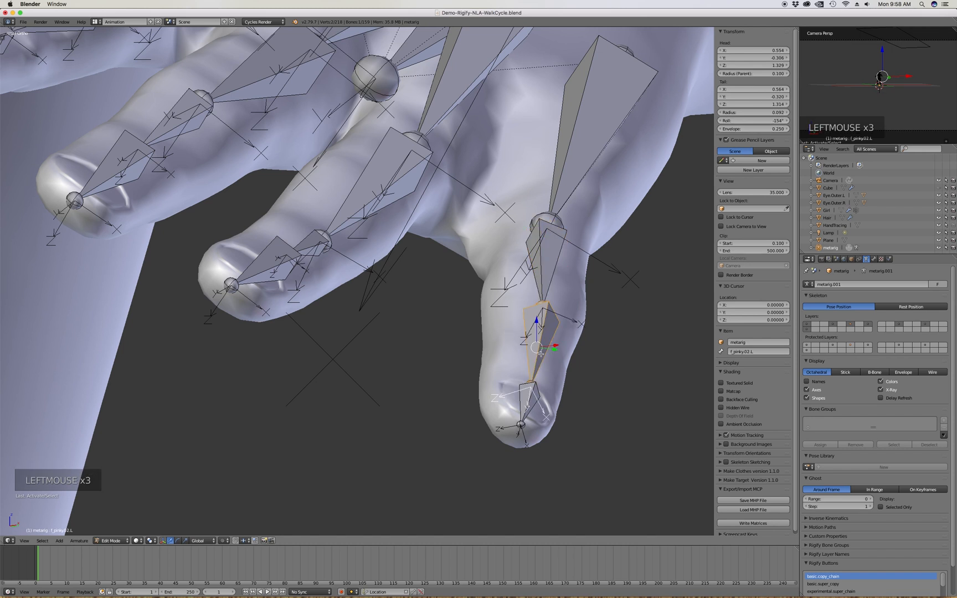
pyautogui.moveTo(751, 121); pyautogui.dragTo(460, 375)
# Set the roll of the f_pinky.03.L fingertip bone to about -129°, checking its axes from the fingertip side
pyautogui.click(536, 400)
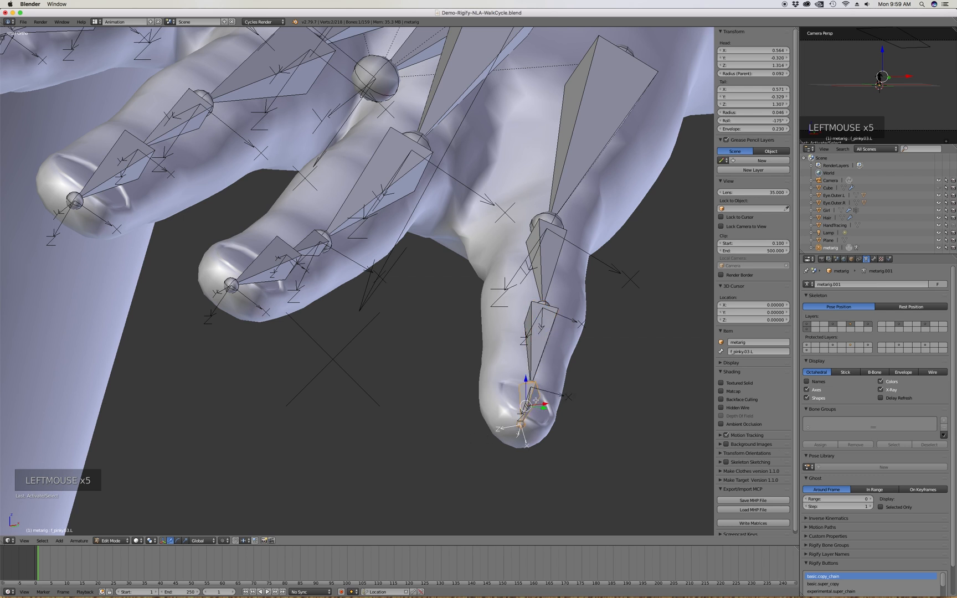
pyautogui.moveTo(752, 121); pyautogui.dragTo(769, 120)
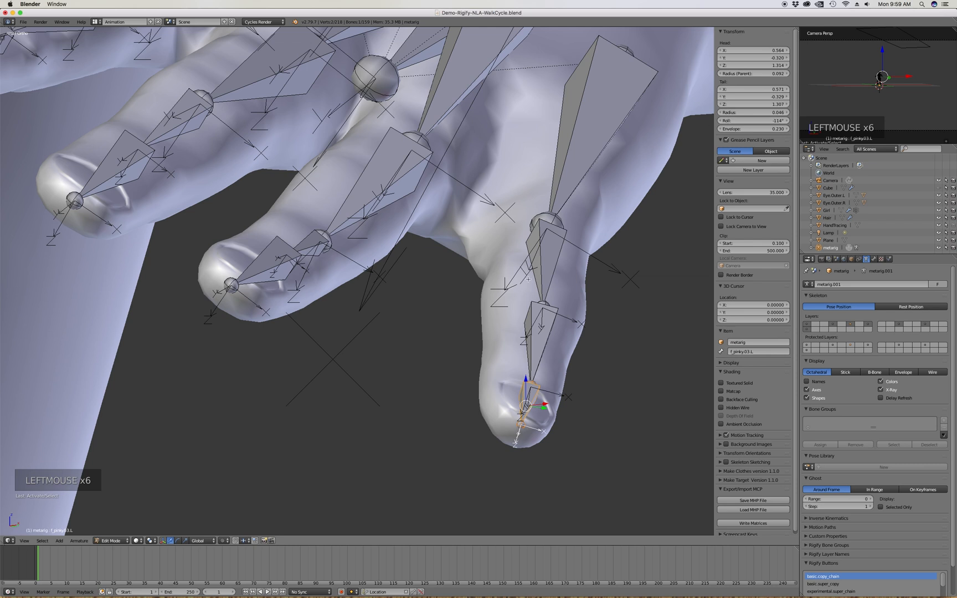
pyautogui.scroll(-4, 532, 276)
pyautogui.moveTo(531, 277); pyautogui.dragTo(546, 259, button='middle')
pyautogui.scroll(6, 545, 259)
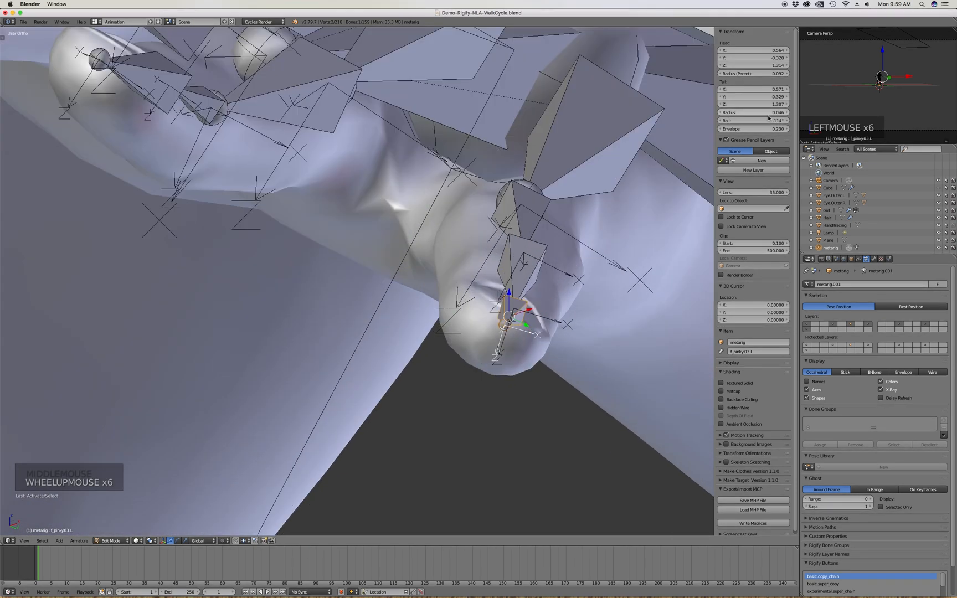
pyautogui.moveTo(754, 121); pyautogui.dragTo(747, 121)
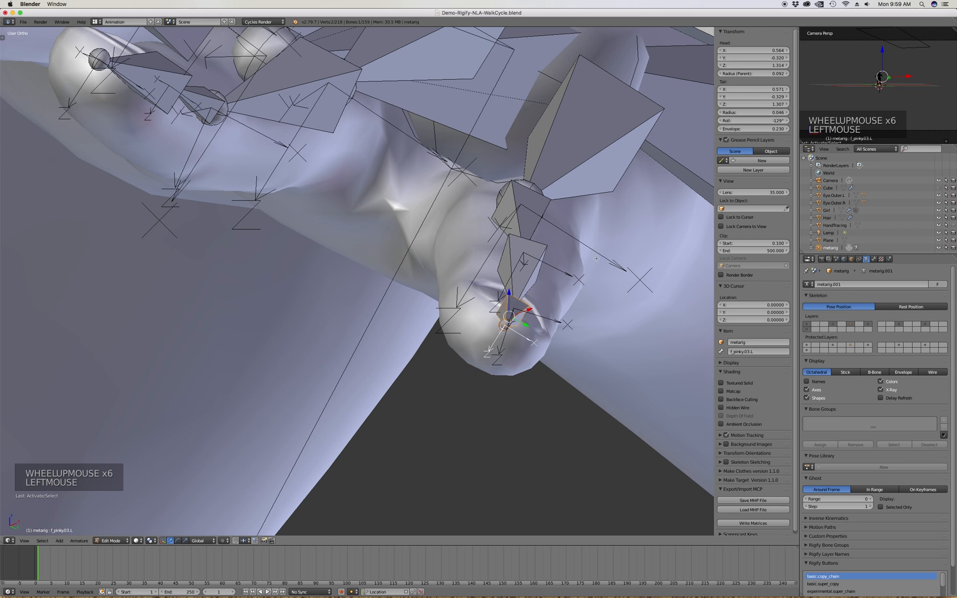
# Fine-tune the roll of the f_pinky.02.L bone to match the neighbouring little finger bones
pyautogui.click(523, 269)
pyautogui.moveTo(759, 120); pyautogui.dragTo(751, 121)
pyautogui.click(544, 208)
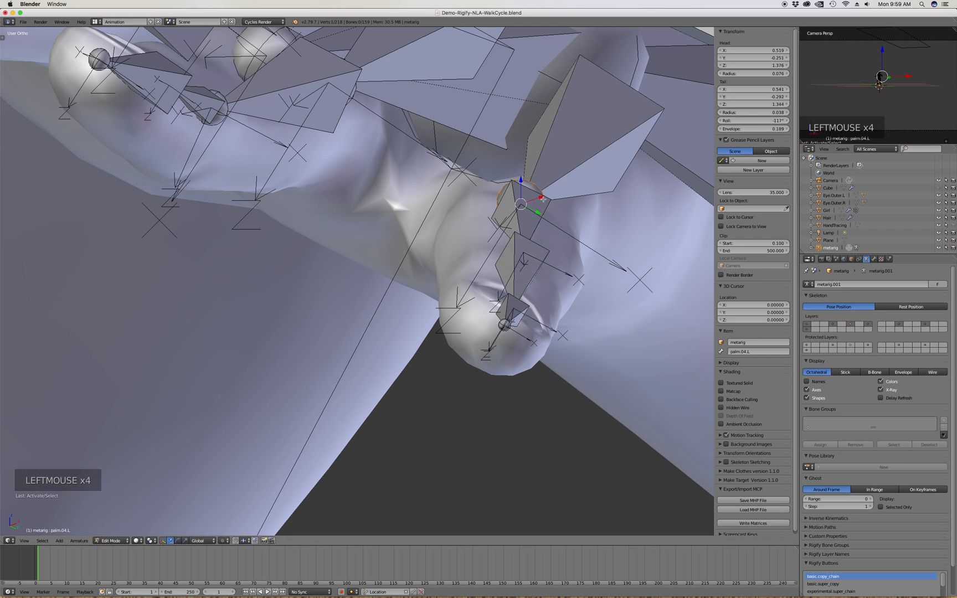
# Move the joint between the thumb.02.L and thumb.03.L bones to fit it inside the thumb
pyautogui.scroll(-7, 542, 208)
pyautogui.moveTo(538, 199); pyautogui.dragTo(362, 113, button='middle')
pyautogui.click(283, 93)
pyautogui.press('g')
pyautogui.click(274, 76)
pyautogui.scroll(5, 305, 75)
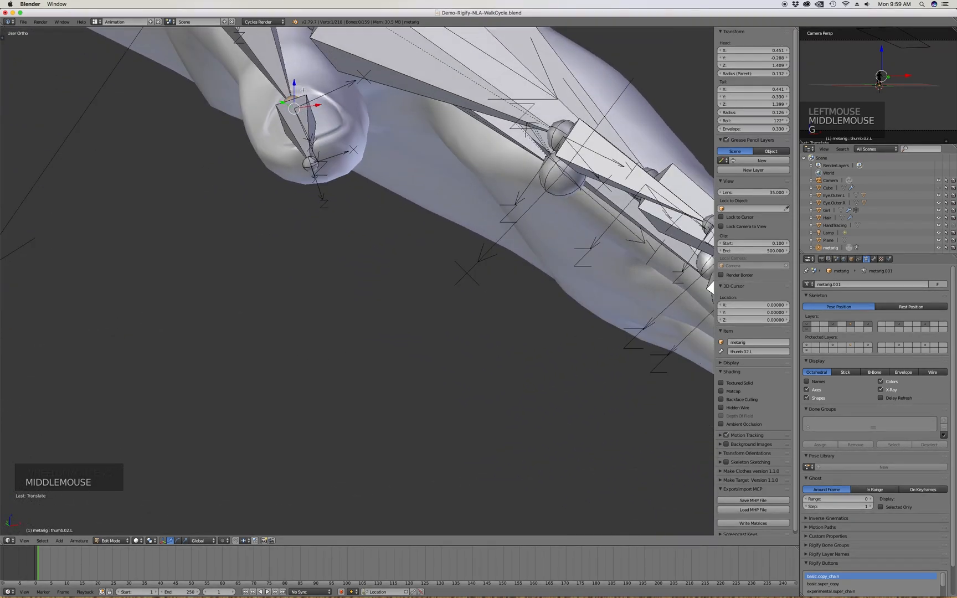
# Set the roll of the thumb.02.L bone to 121° to align its axes with the thumb
pyautogui.scroll(-5, 361, 114)
pyautogui.scroll(4, 362, 114)
pyautogui.click(329, 96)
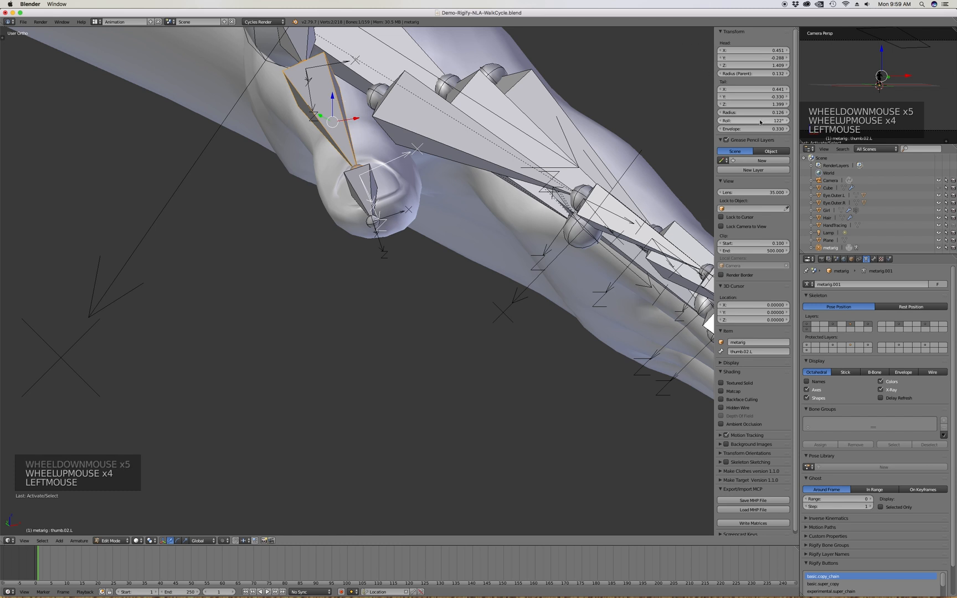
pyautogui.moveTo(762, 119)
pyautogui.mouseDown()
pyautogui.moveTo(773, 119)
pyautogui.moveTo(762, 119)
pyautogui.mouseUp()
pyautogui.scroll(-3, 343, 129)
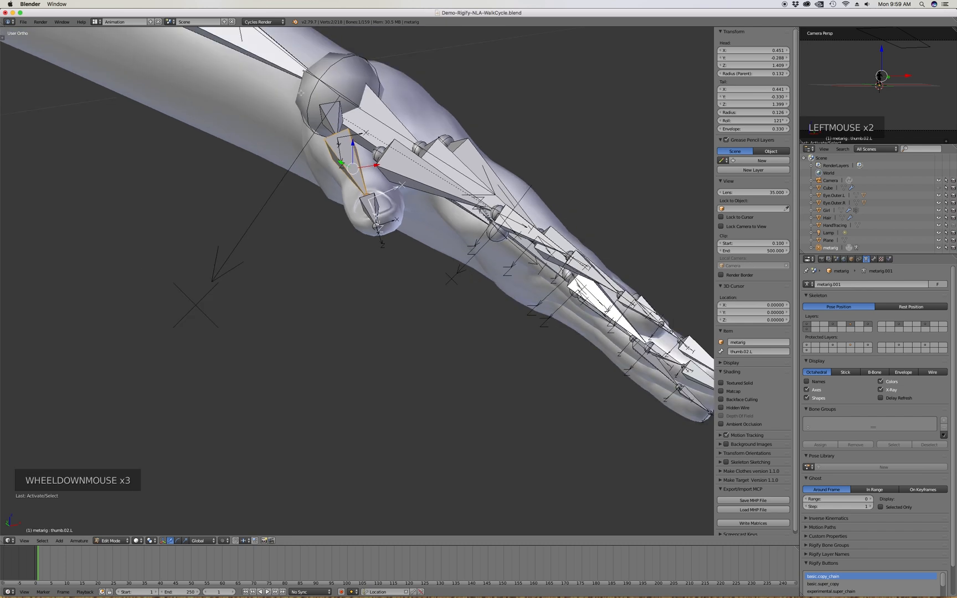
# Set the roll of the thumb.01.L base bone to about 205° to match the other thumb bones
pyautogui.scroll(5, 344, 130)
pyautogui.click(362, 144)
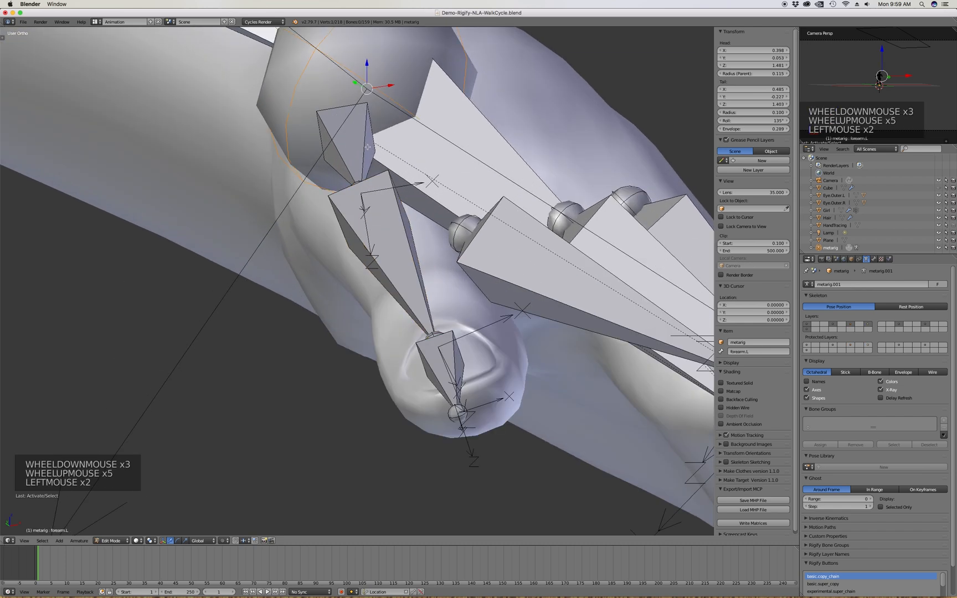
pyautogui.click(354, 169)
pyautogui.moveTo(354, 169); pyautogui.dragTo(372, 198, button='middle')
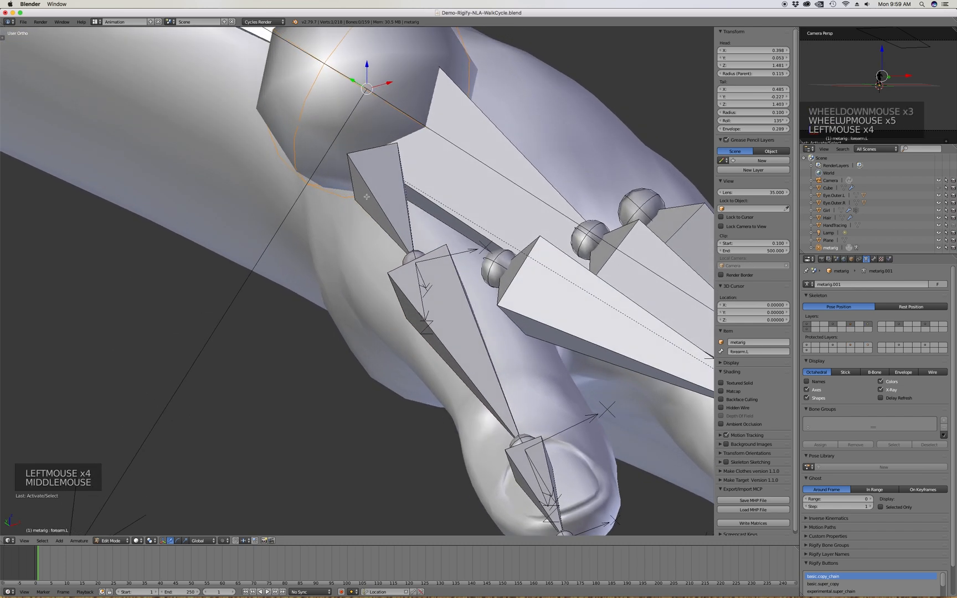
pyautogui.click(372, 198)
pyautogui.scroll(-3, 362, 114)
pyautogui.moveTo(763, 120); pyautogui.dragTo(769, 120)
pyautogui.scroll(-13, 388, 183)
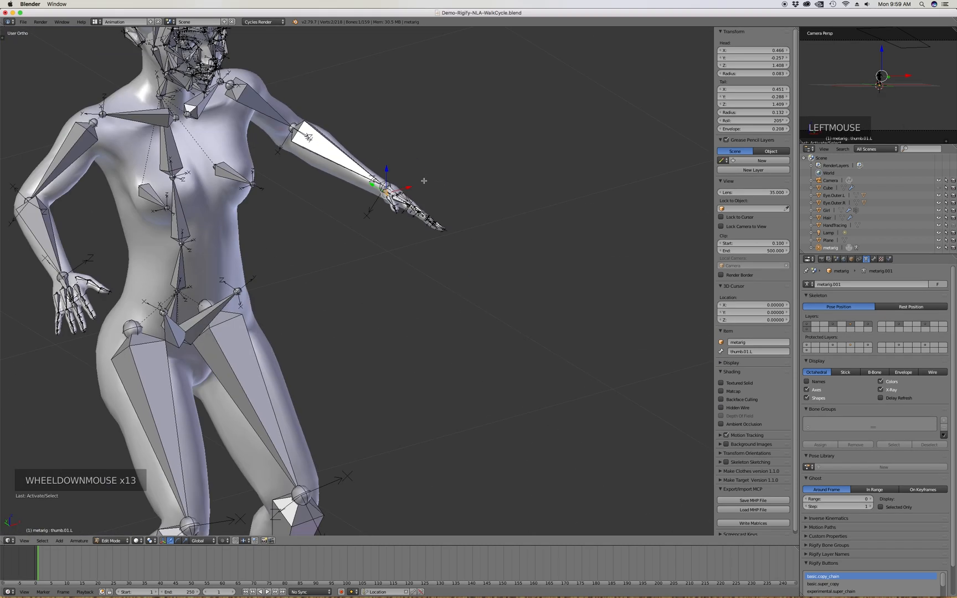
# Leave Edit Mode and return the metarig to Object Mode
pyautogui.moveTo(388, 183); pyautogui.dragTo(405, 194, button='middle')
pyautogui.scroll(5, 410, 194)
pyautogui.press('Tab')
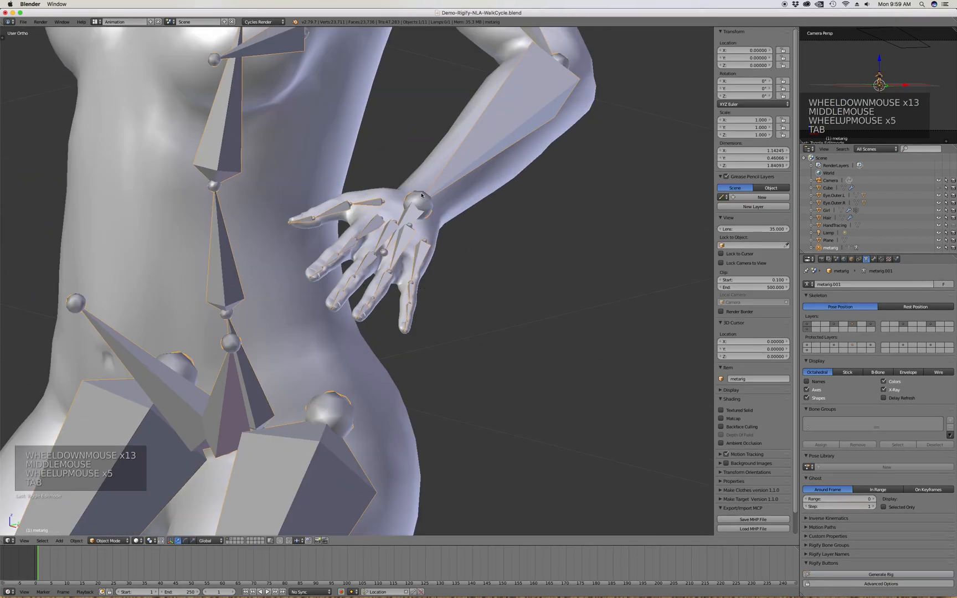
pyautogui.scroll(-5, 453, 183)
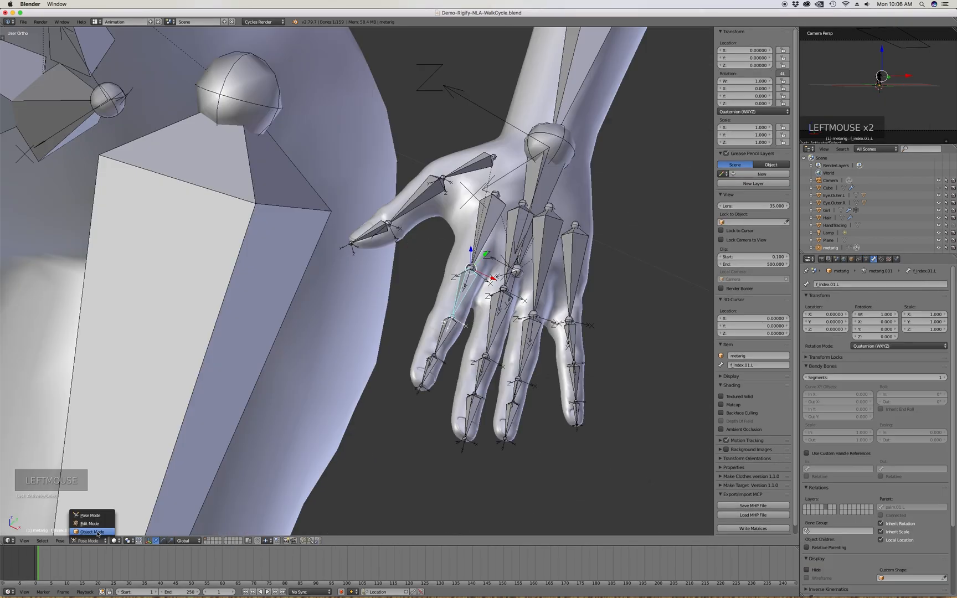
# Put the metarig in Pose Mode and set the f_index.01.L bone's Rigify type to limbs.super_finger
pyautogui.click(433, 377)
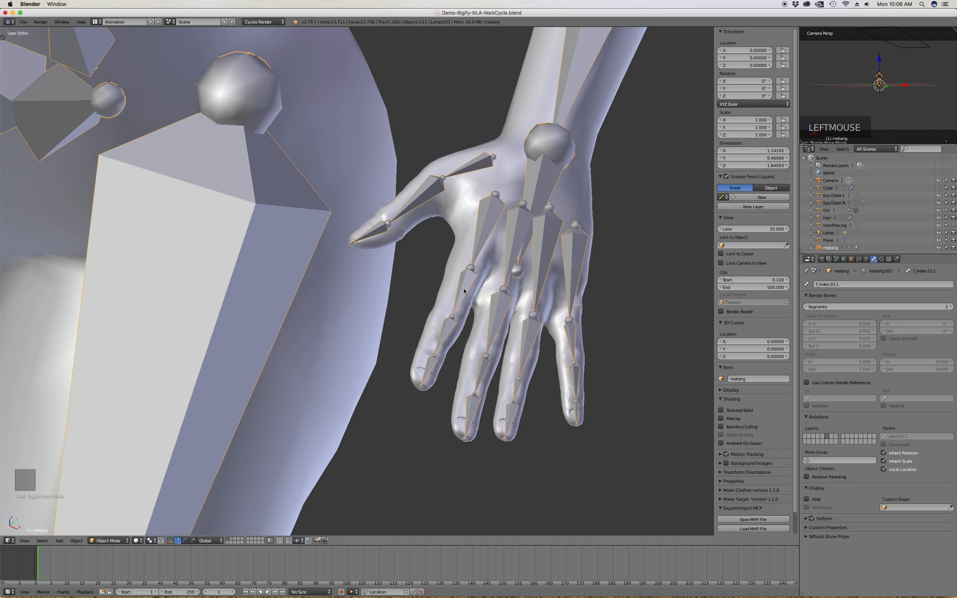
pyautogui.click(117, 543)
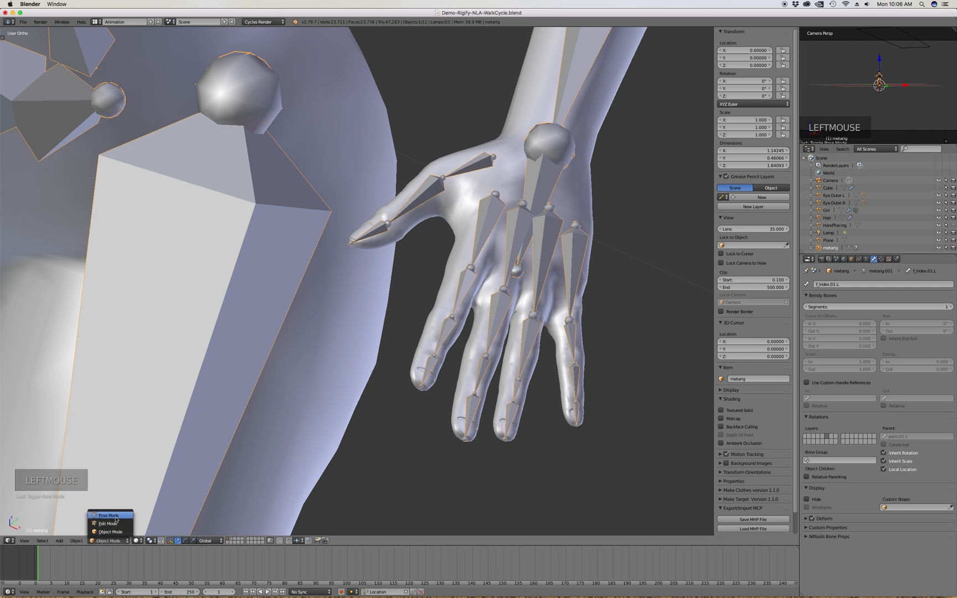
pyautogui.click(113, 517)
pyautogui.click(462, 301)
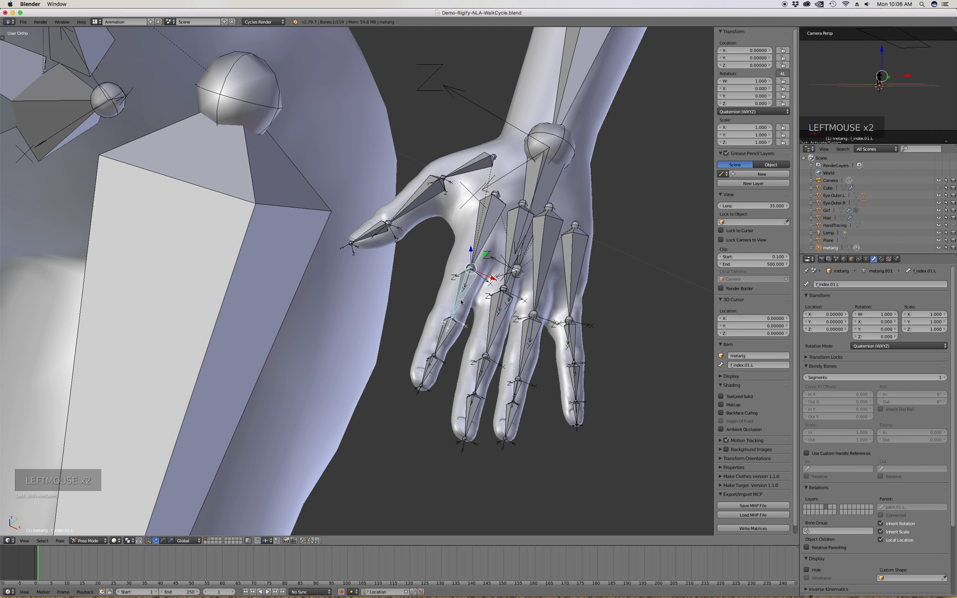
pyautogui.click(450, 331)
pyautogui.click(464, 293)
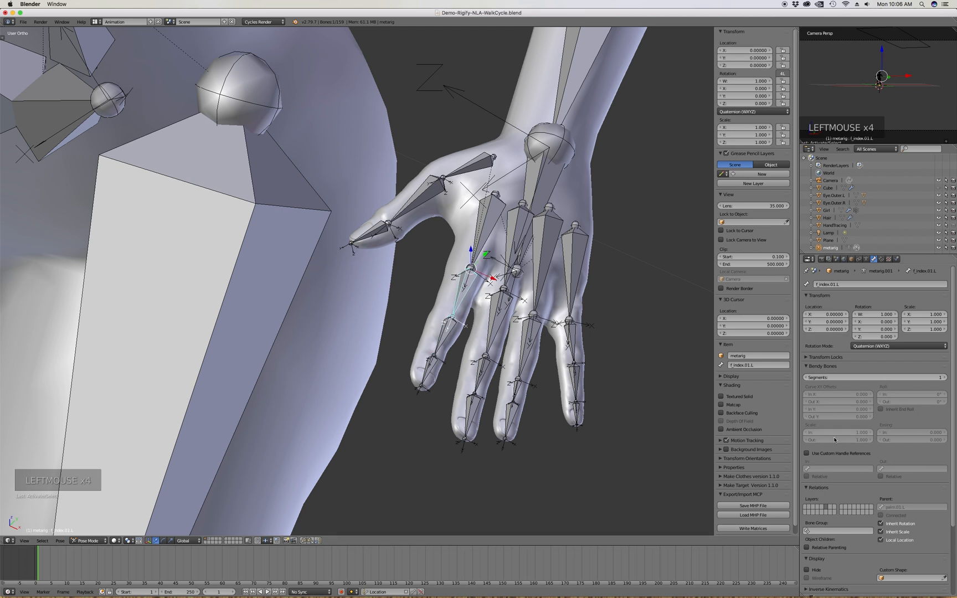
pyautogui.scroll(-15, 829, 544)
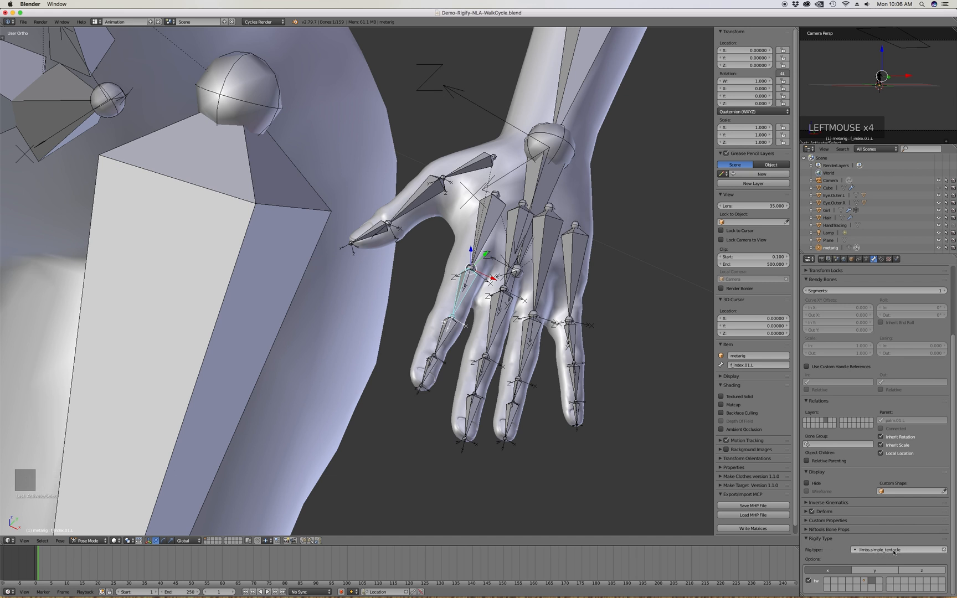
pyautogui.click(893, 551)
pyautogui.click(867, 508)
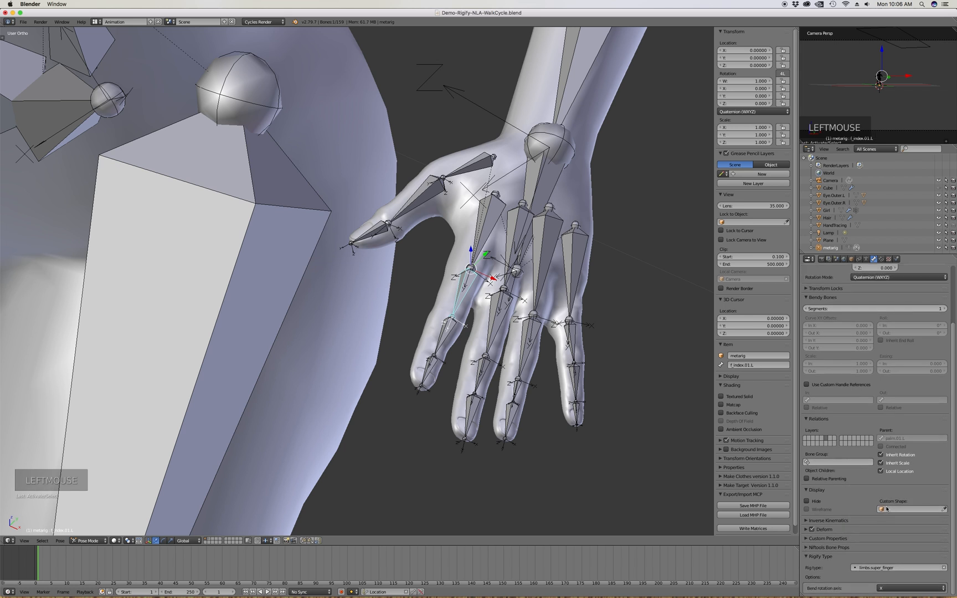
# Change the Rigify type of the f_middle.01.L and f_ring.01.L bones to limbs.super_finger
pyautogui.click(496, 329)
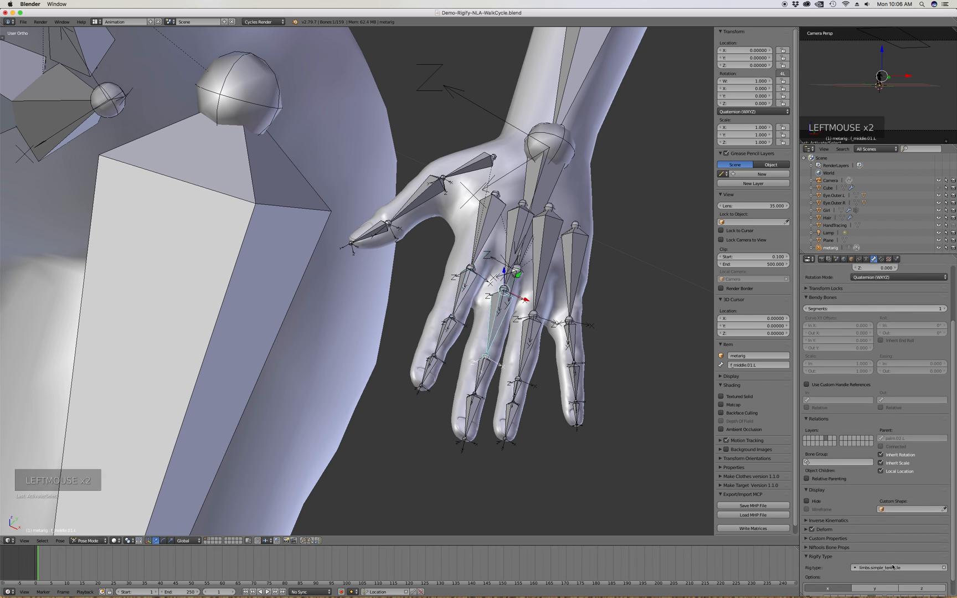
pyautogui.click(889, 567)
pyautogui.click(884, 527)
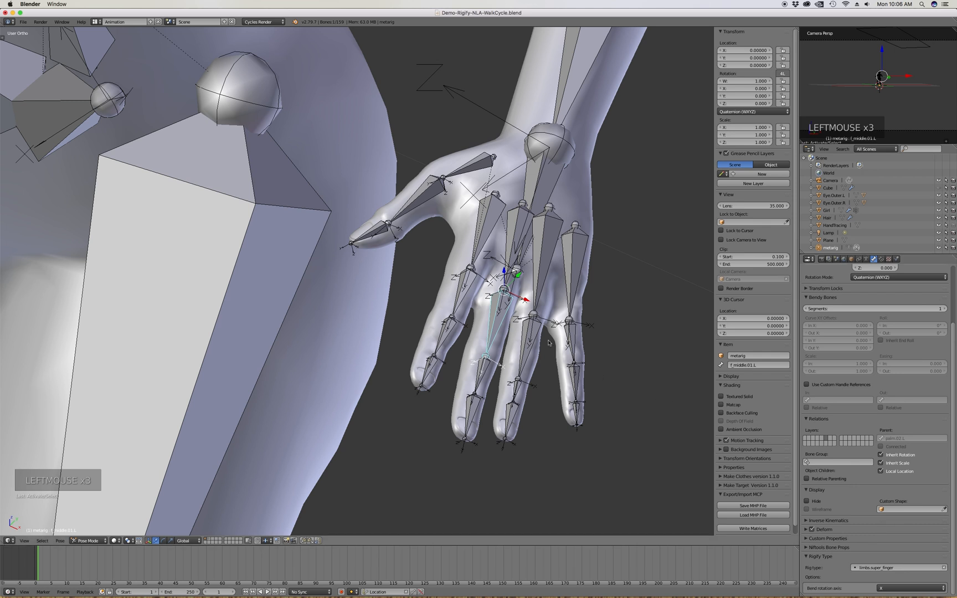
pyautogui.click(522, 360)
pyautogui.click(886, 568)
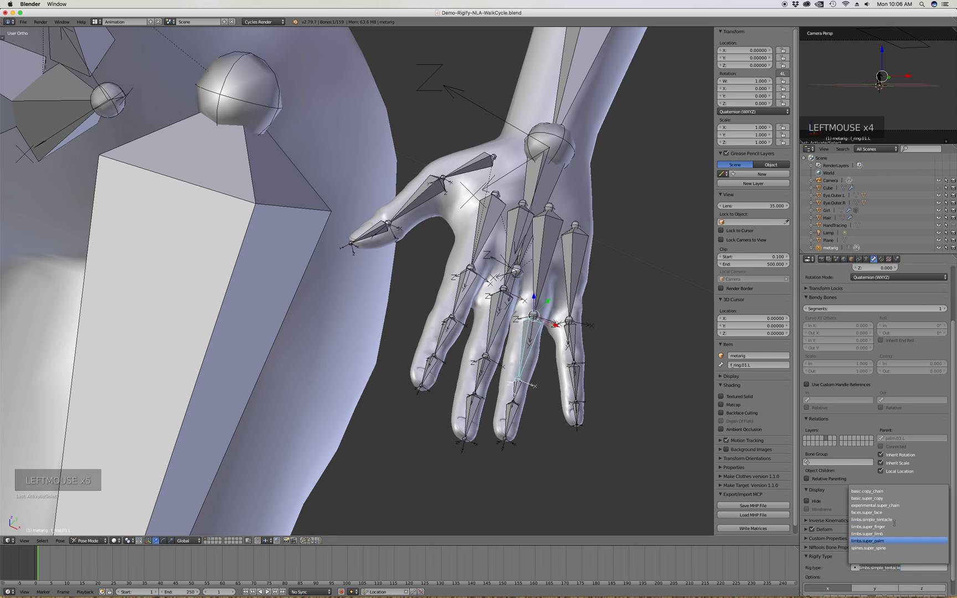
pyautogui.click(888, 526)
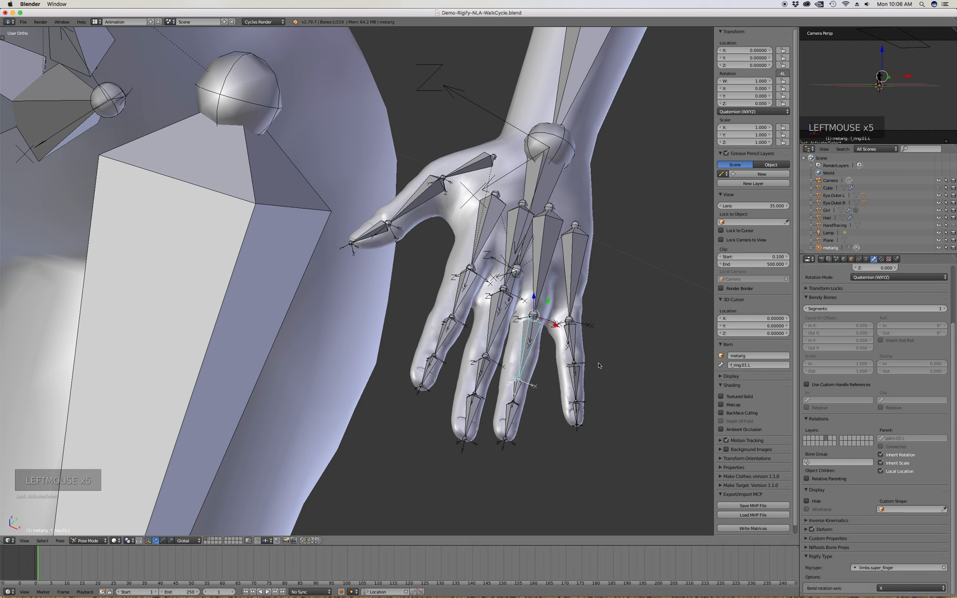
# Change the Rigify type of the f_pinky.01.L and thumb.01.L bones to limbs.super_finger
pyautogui.click(572, 342)
pyautogui.click(888, 568)
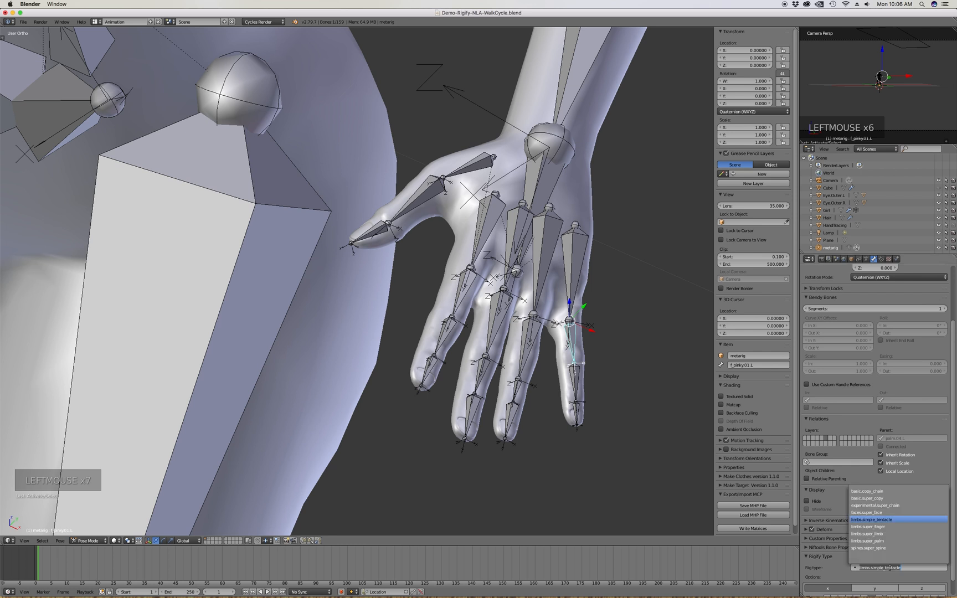
pyautogui.click(878, 526)
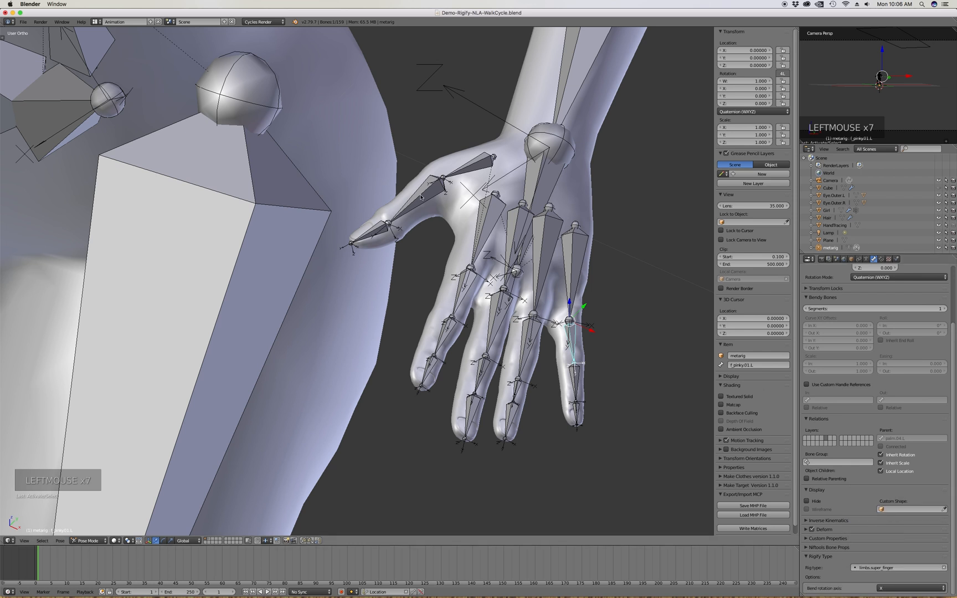
pyautogui.click(470, 167)
pyautogui.click(896, 572)
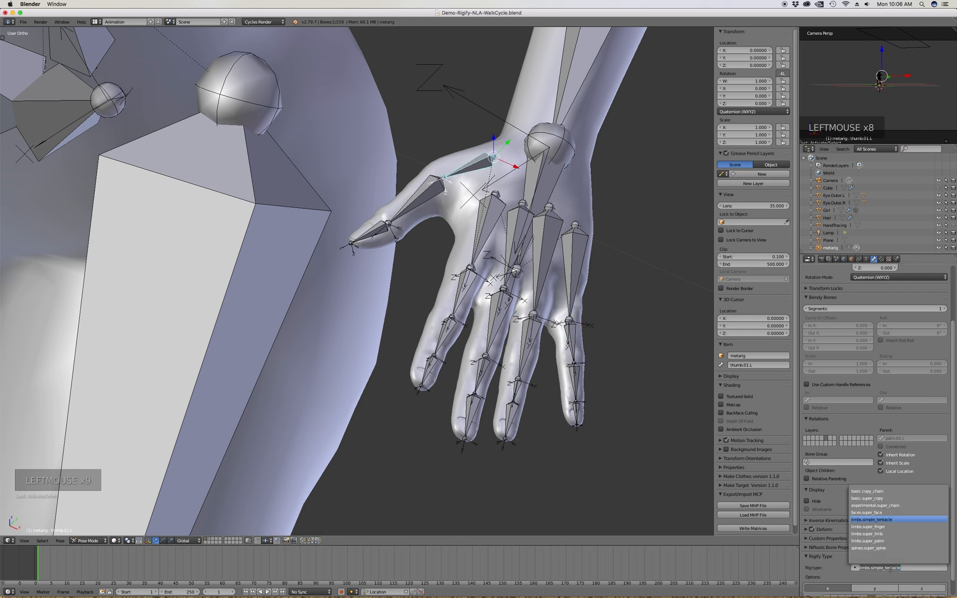
pyautogui.click(882, 526)
# On the other hand, set the thumb.01.R bone's Rigify type to limbs.super_finger
pyautogui.scroll(-10, 405, 289)
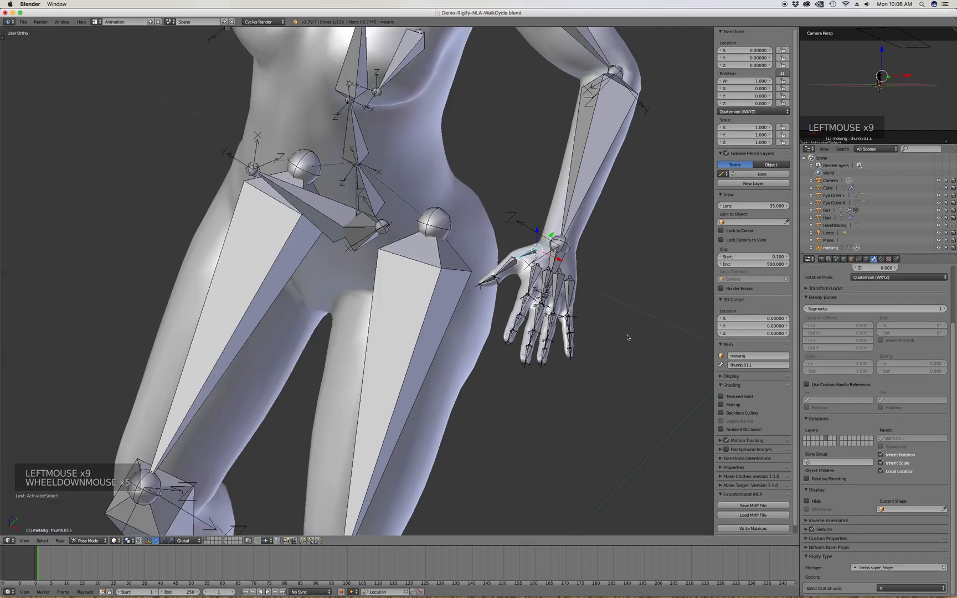
pyautogui.moveTo(406, 288); pyautogui.dragTo(360, 390, button='middle')
pyautogui.scroll(10, 360, 390)
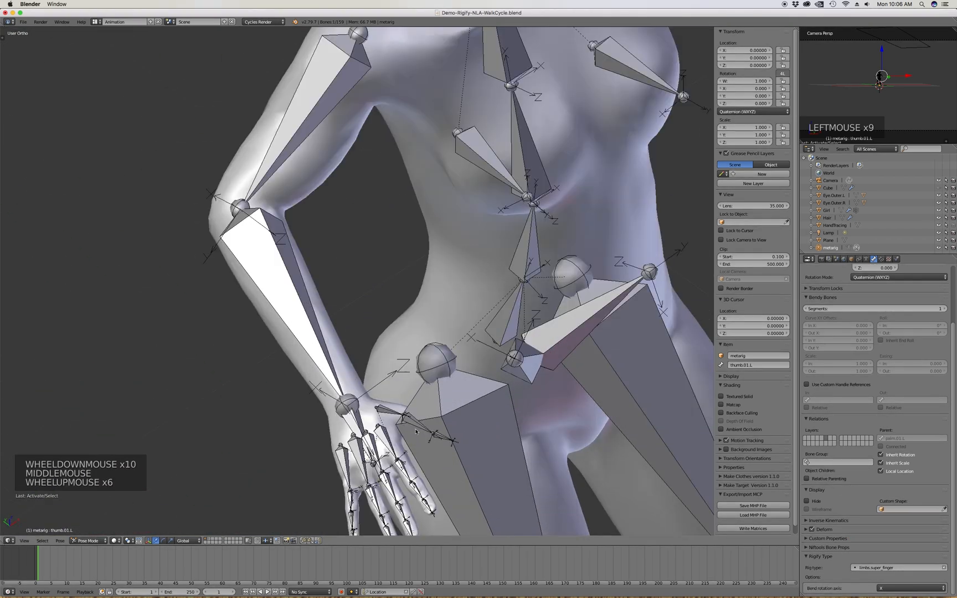
pyautogui.click(360, 390)
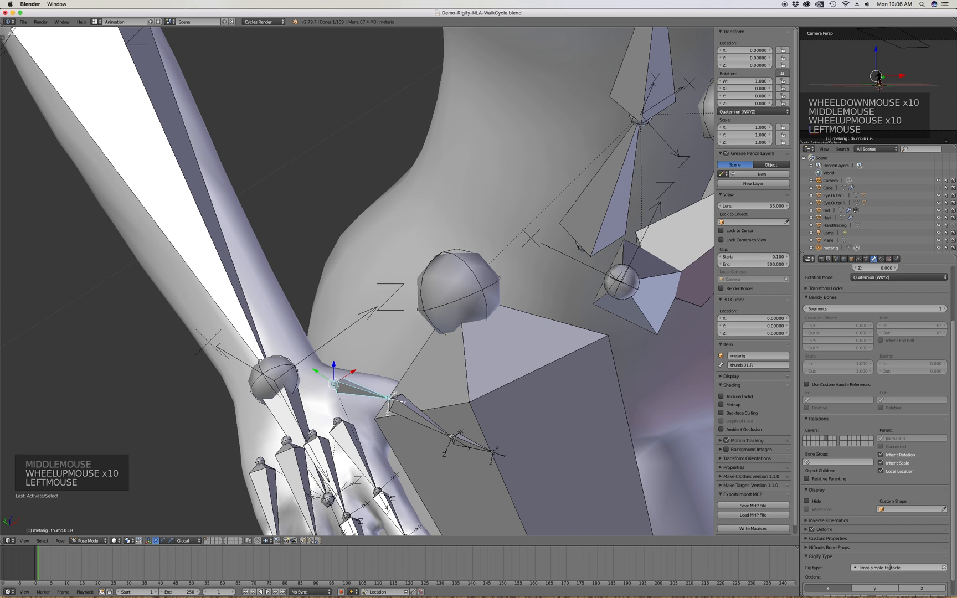
pyautogui.click(891, 567)
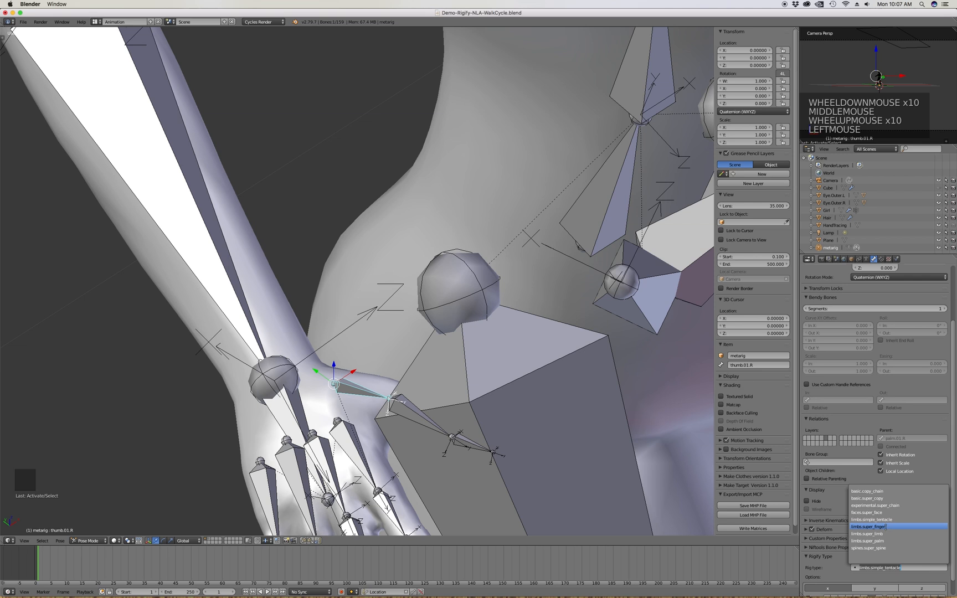
pyautogui.click(886, 529)
# Set the Rigify type of the f_index.01.R bone to limbs.super_finger
pyautogui.scroll(-4, 354, 277)
pyautogui.scroll(3, 354, 277)
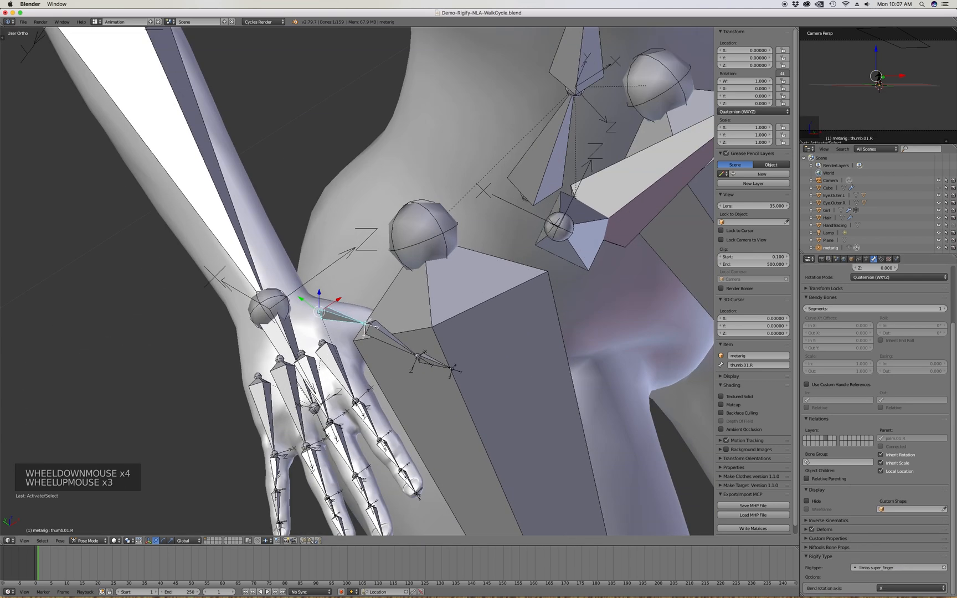
pyautogui.click(364, 421)
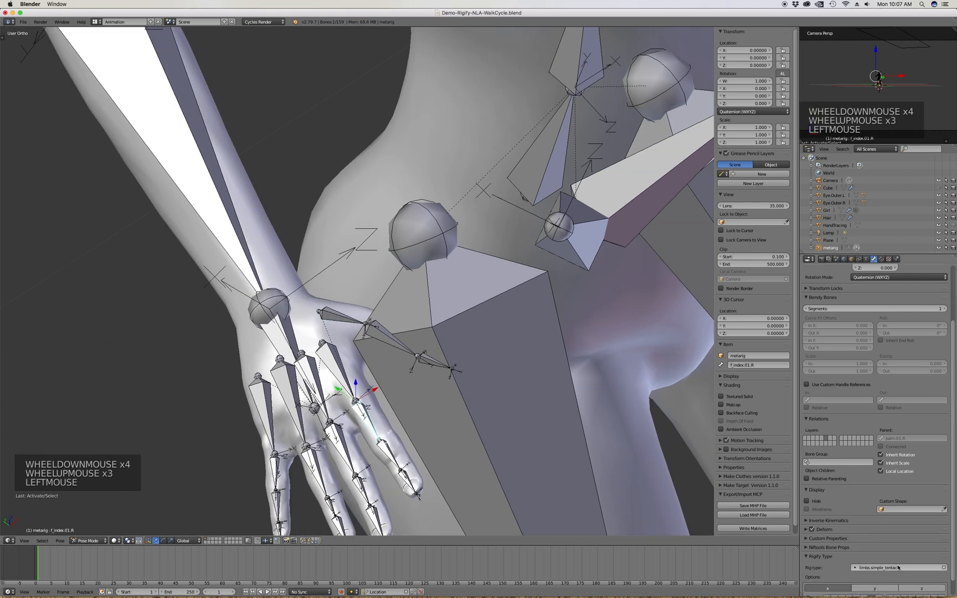
pyautogui.click(899, 567)
pyautogui.click(882, 526)
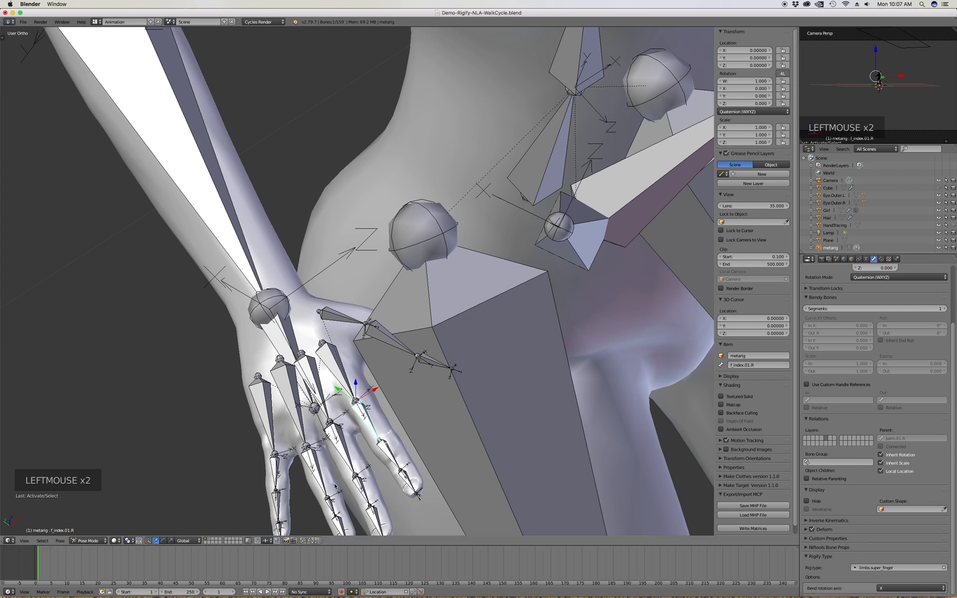
# Change the Rigify type of the f_middle.01.R and f_ring.01.R bones to limbs.super_finger
pyautogui.click(345, 457)
pyautogui.click(900, 567)
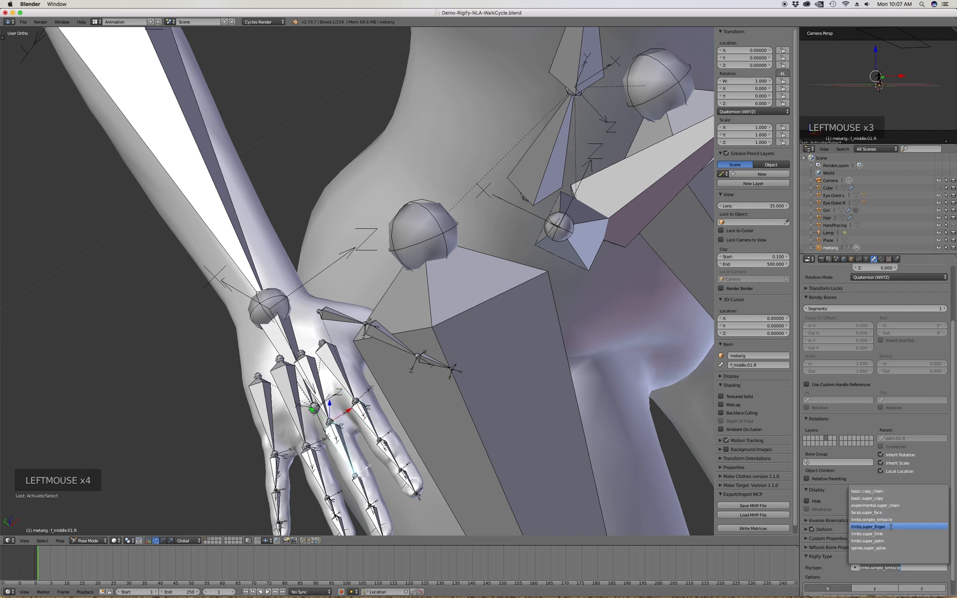
pyautogui.click(319, 485)
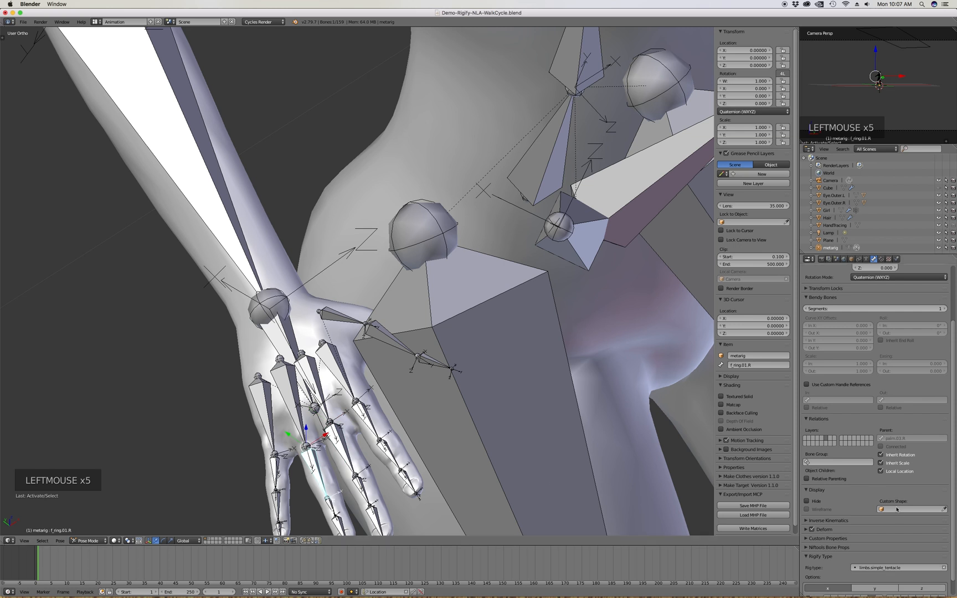
pyautogui.click(889, 573)
pyautogui.click(882, 526)
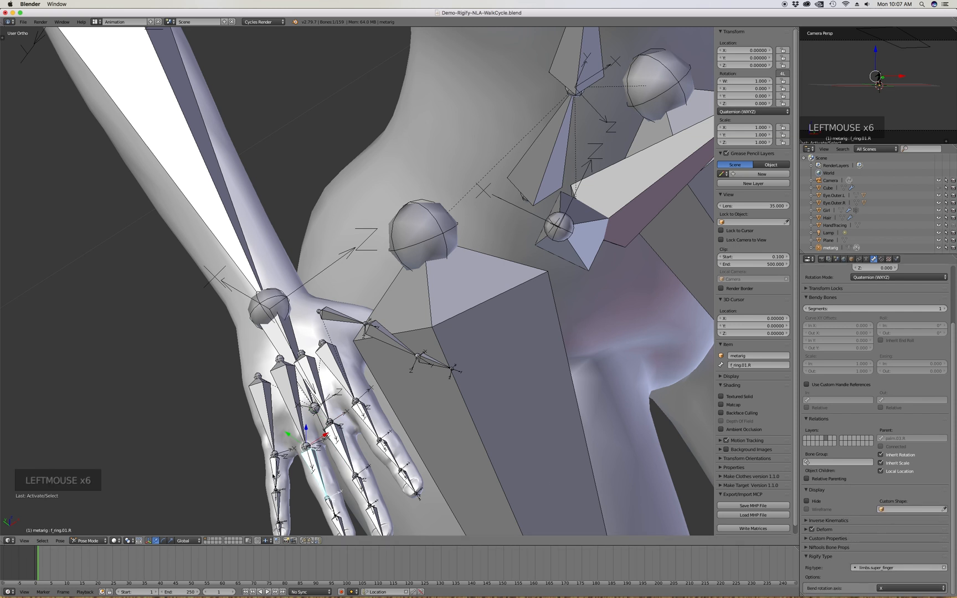
# Set the Rigify type of the f_pinky.01.R bone to limbs.super_finger
pyautogui.click(274, 480)
pyautogui.click(892, 564)
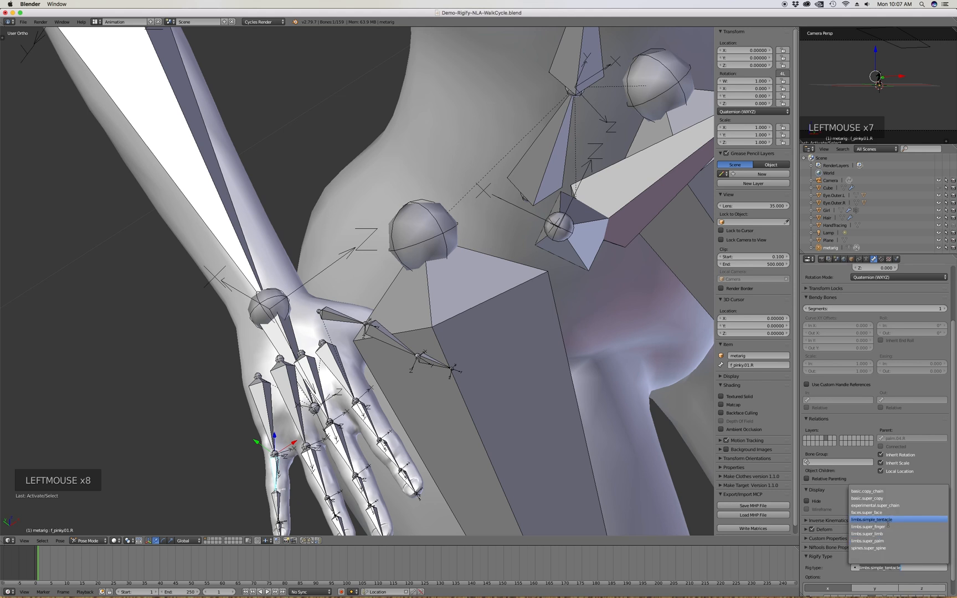
pyautogui.click(868, 526)
# Return the metarig to Object Mode and bring up its armature data settings with the Rigify generation options
pyautogui.scroll(-8, 426, 309)
pyautogui.moveTo(427, 310); pyautogui.dragTo(502, 335, button='middle')
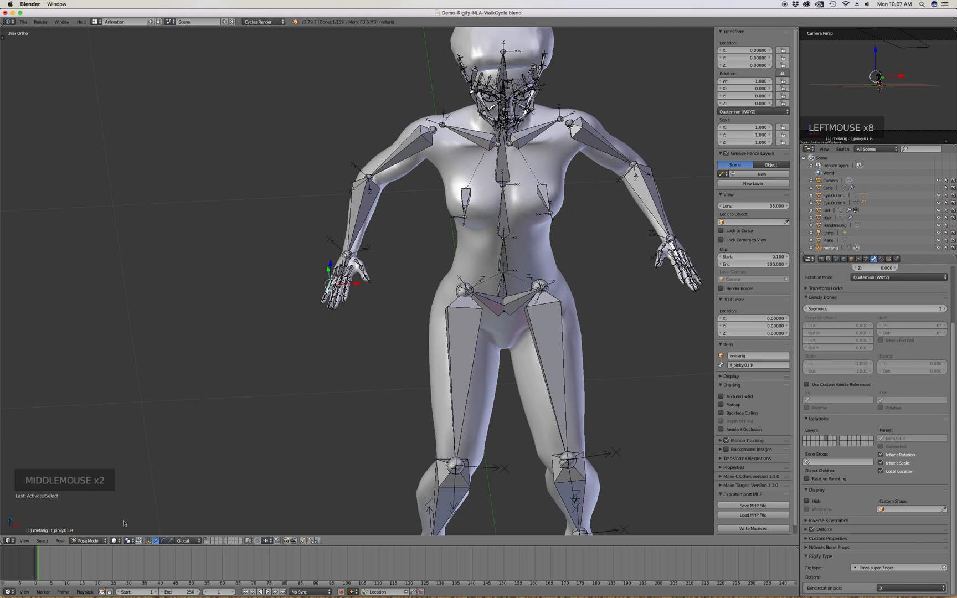
pyautogui.moveTo(87, 540); pyautogui.dragTo(107, 532)
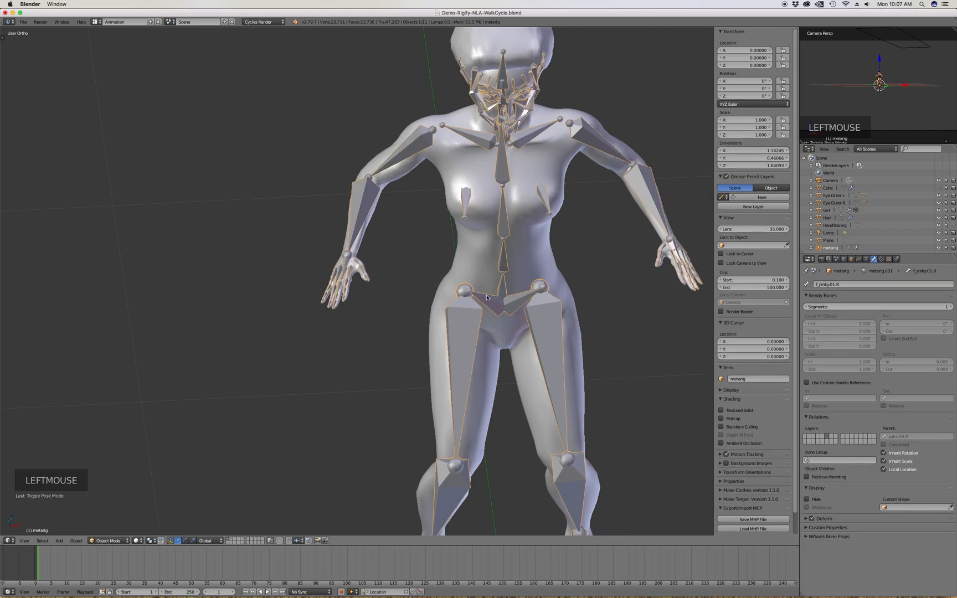
pyautogui.scroll(-5, 476, 265)
pyautogui.moveTo(476, 266); pyautogui.dragTo(480, 259, button='middle')
pyautogui.scroll(3, 481, 258)
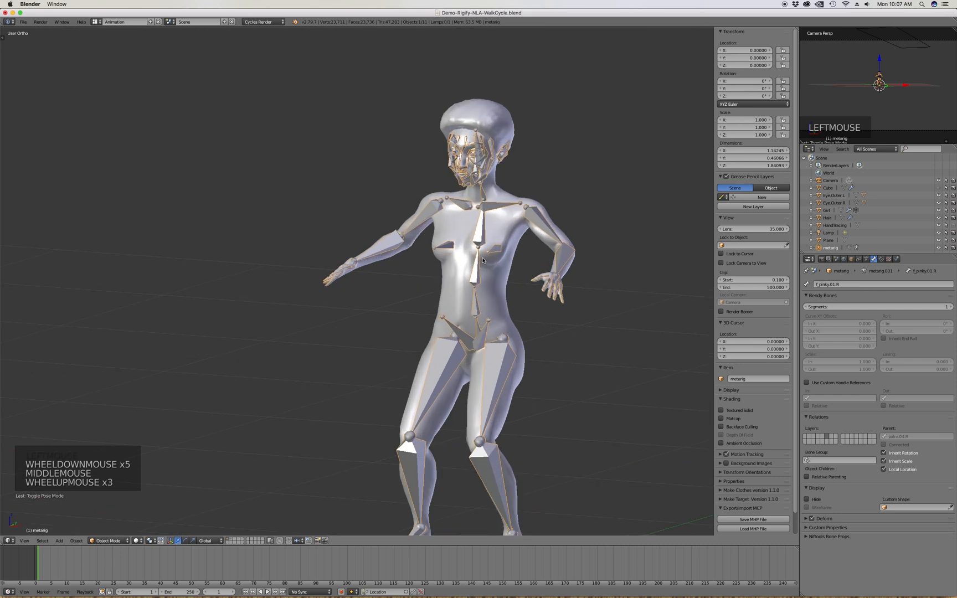
pyautogui.click(866, 259)
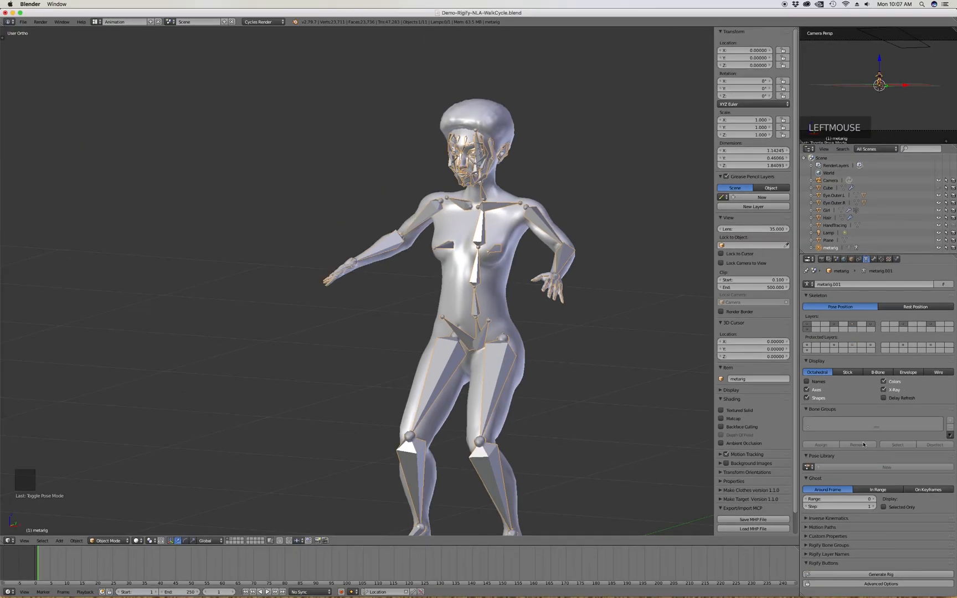
# Generate the Rigify rig from the metarig and view it on the girl's body from the front
pyautogui.click(884, 575)
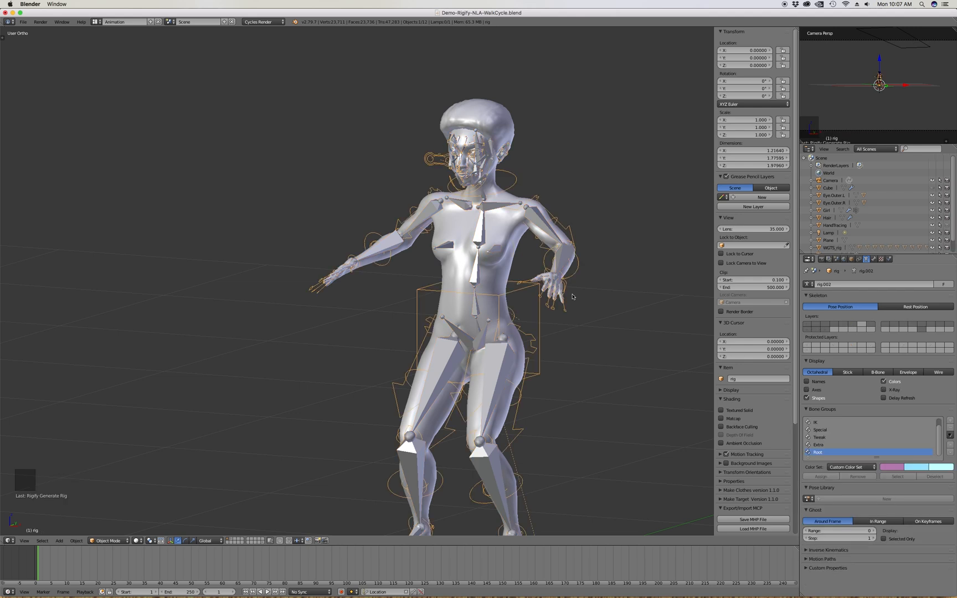
pyautogui.moveTo(517, 294); pyautogui.dragTo(537, 292, button='middle')
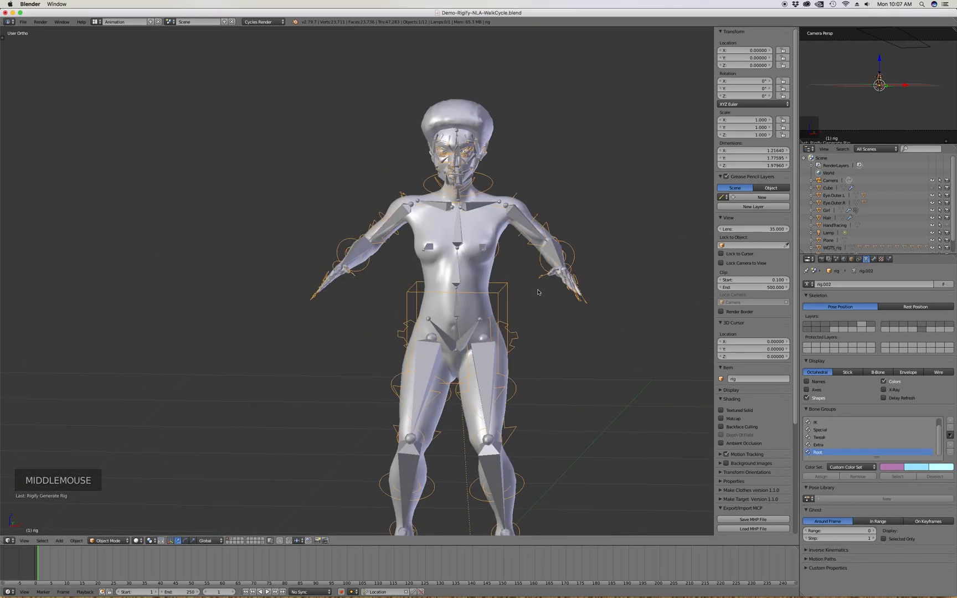
pyautogui.scroll(4, 521, 263)
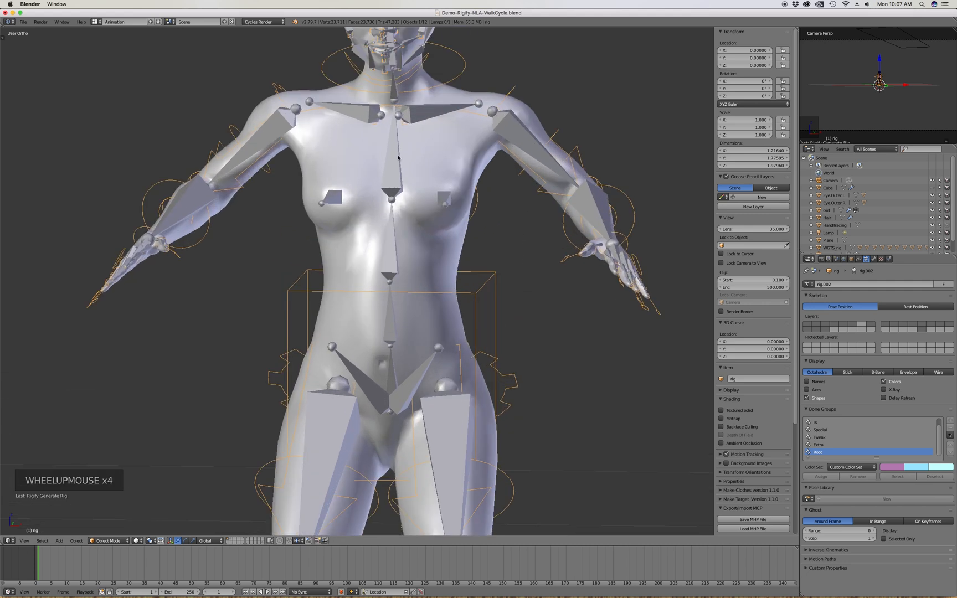
# Hide the metarig so that only the generated control rig remains on the girl
pyautogui.click(293, 111)
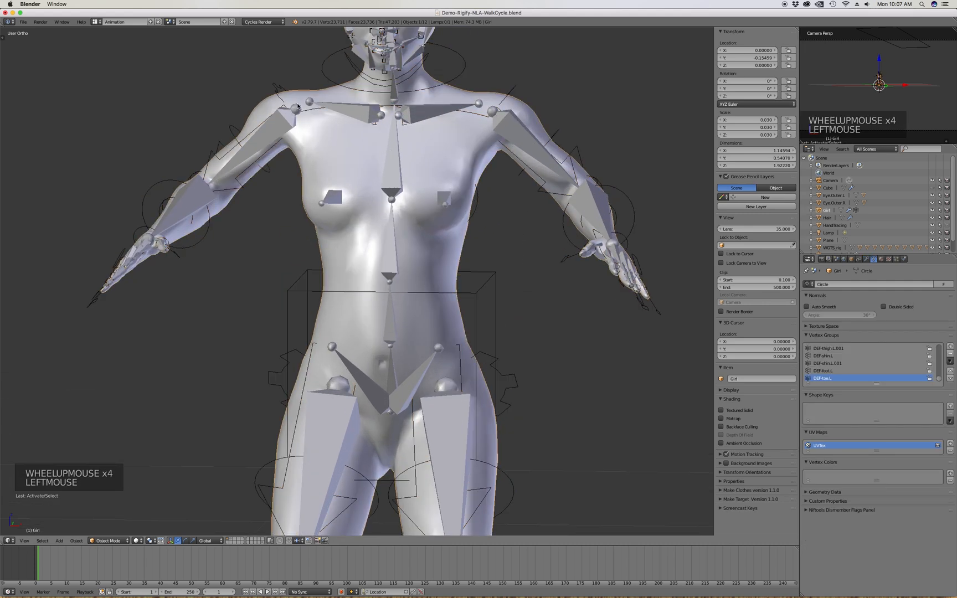
pyautogui.click(297, 106)
pyautogui.scroll(-4, 483, 215)
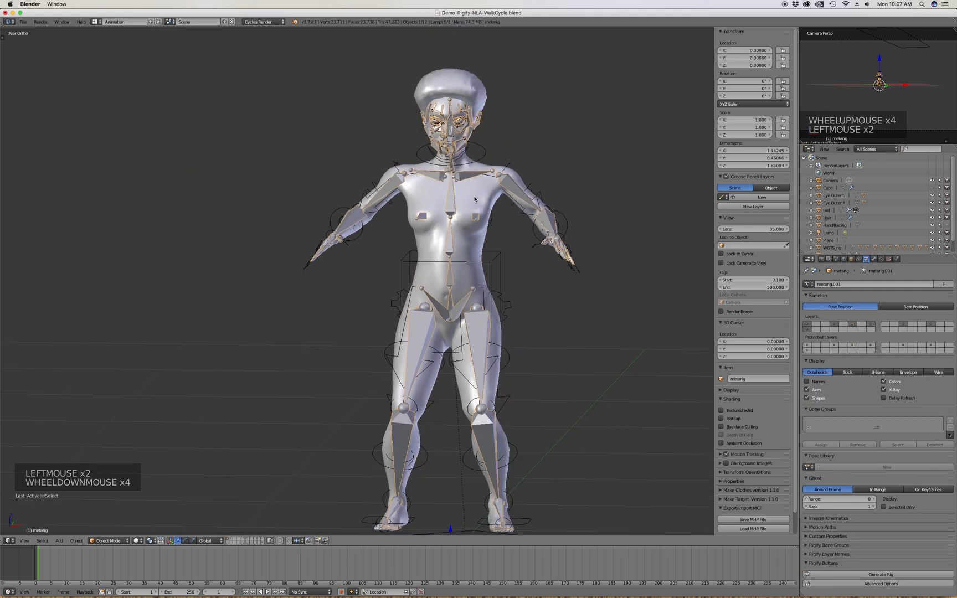
pyautogui.press('h')
# Switch the generated rig to Pose Mode and hide all of its visible control bones
pyautogui.click(484, 149)
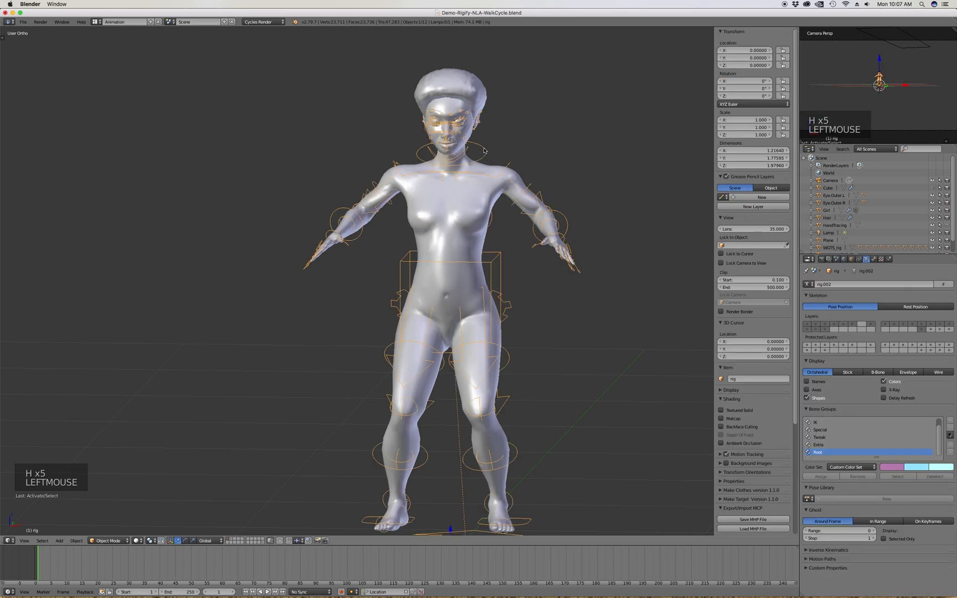
pyautogui.scroll(1, 467, 171)
pyautogui.scroll(1, 467, 170)
pyautogui.scroll(-1, 468, 170)
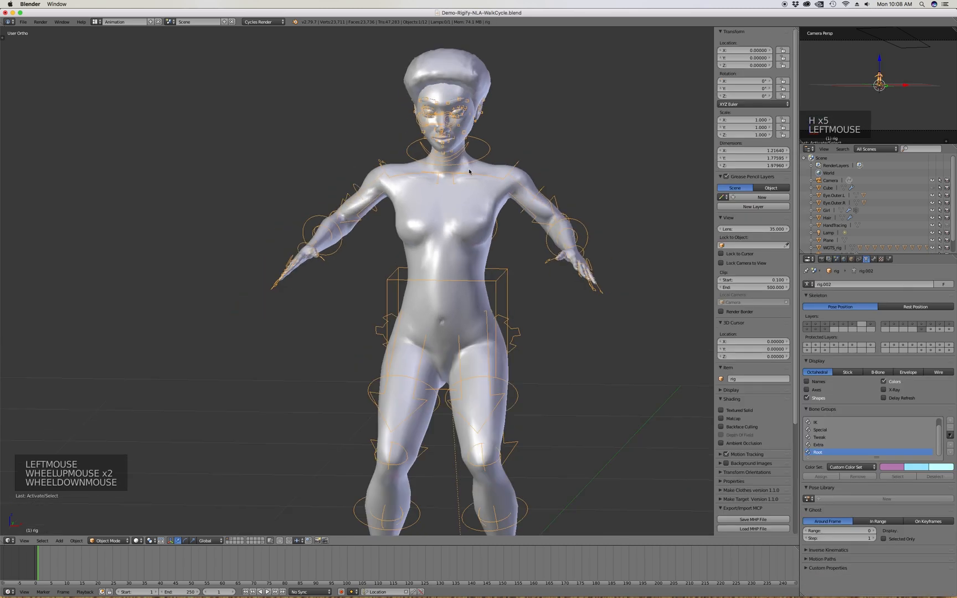
pyautogui.press('KP_1')
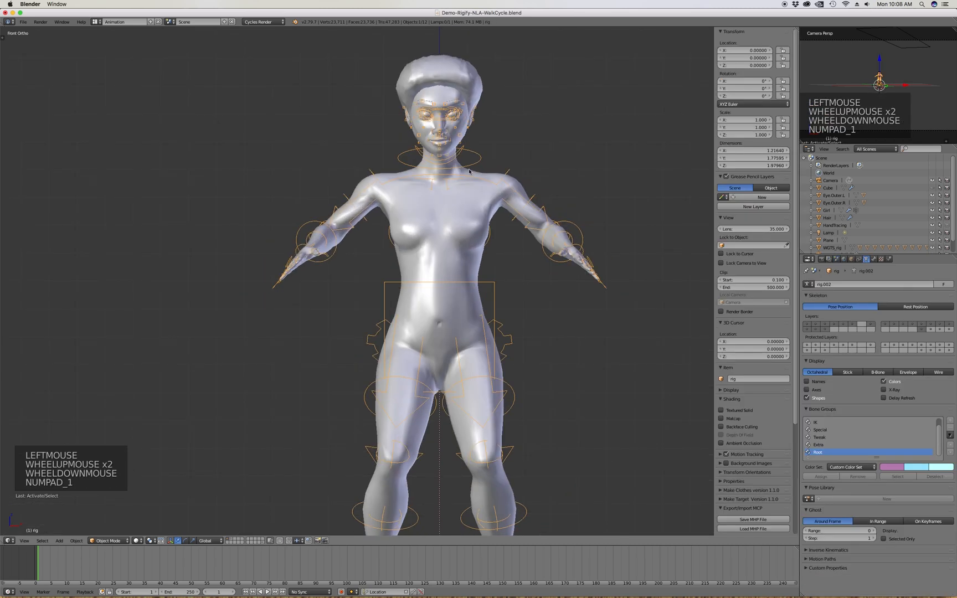
pyautogui.click(117, 540)
pyautogui.click(108, 515)
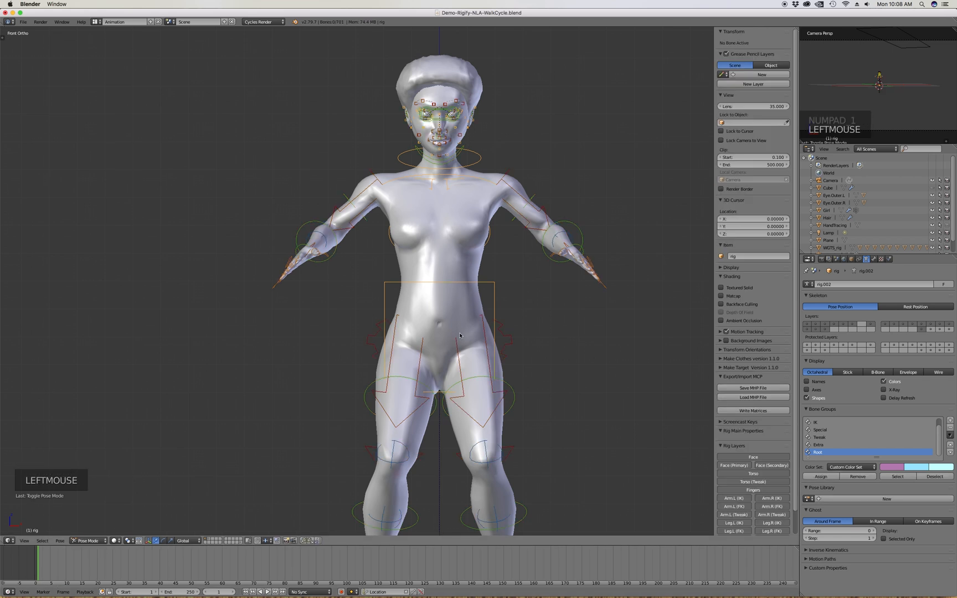
pyautogui.press('a')
pyautogui.press('h')
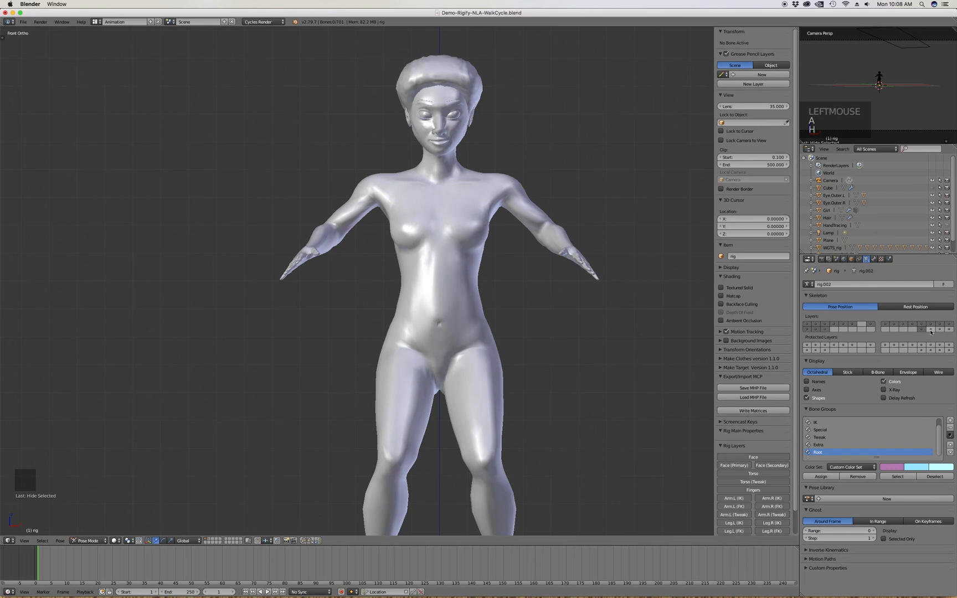
# Show the armature layer holding the rig's deform bones and enable X-Ray display for the armature
pyautogui.keyDown('shift'); pyautogui.click(931, 330); pyautogui.keyUp('shift')
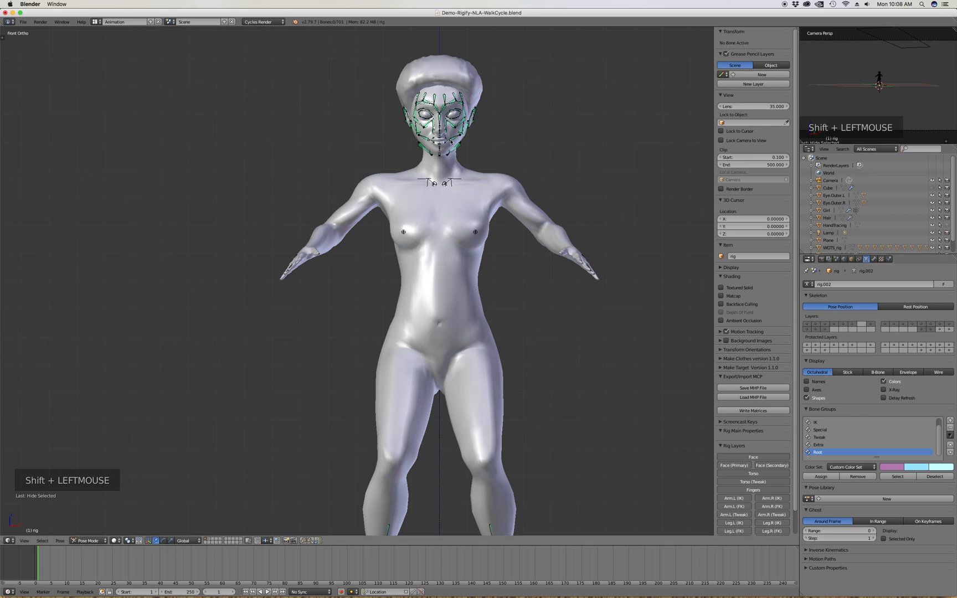
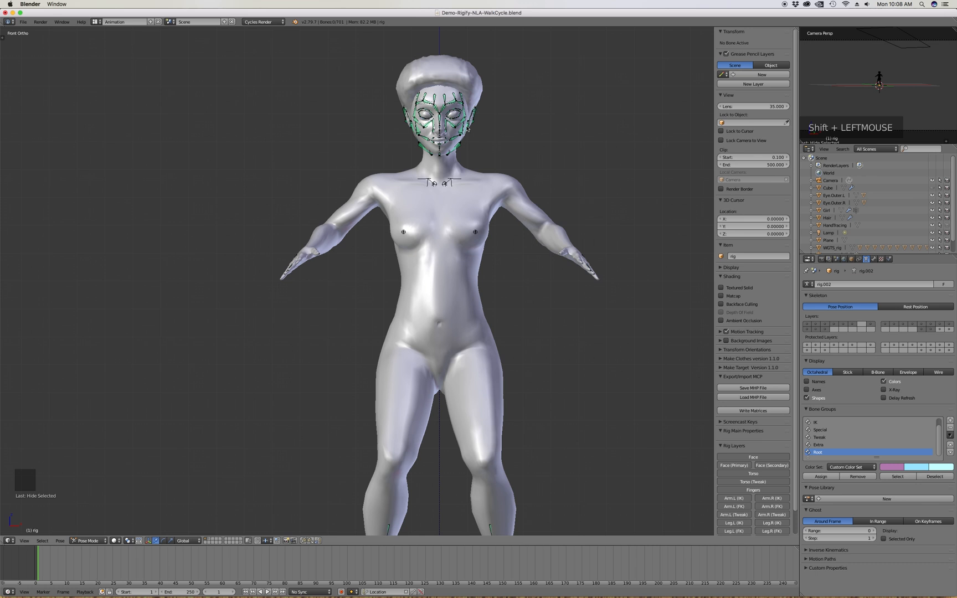
pyautogui.press('z')
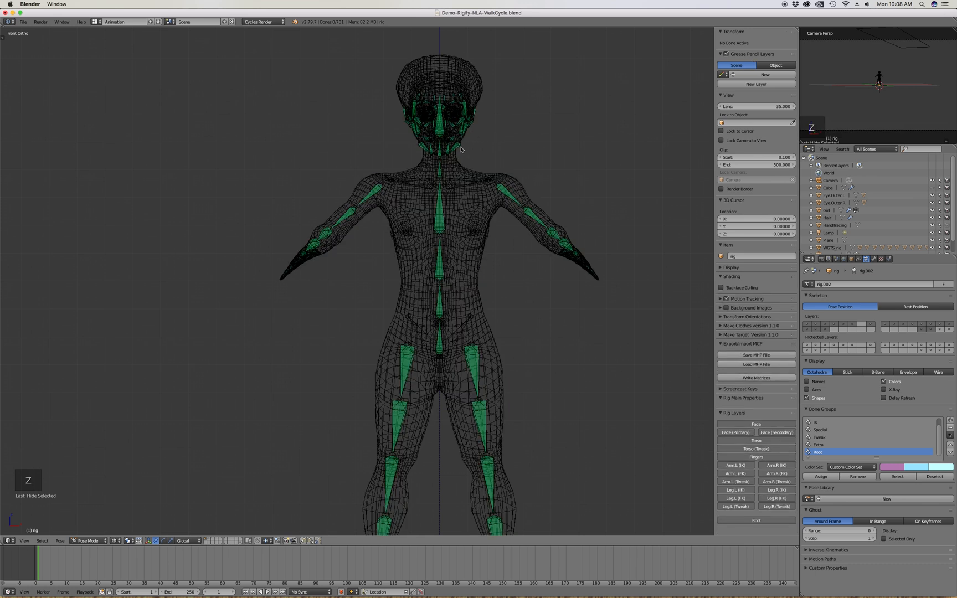
pyautogui.press('z')
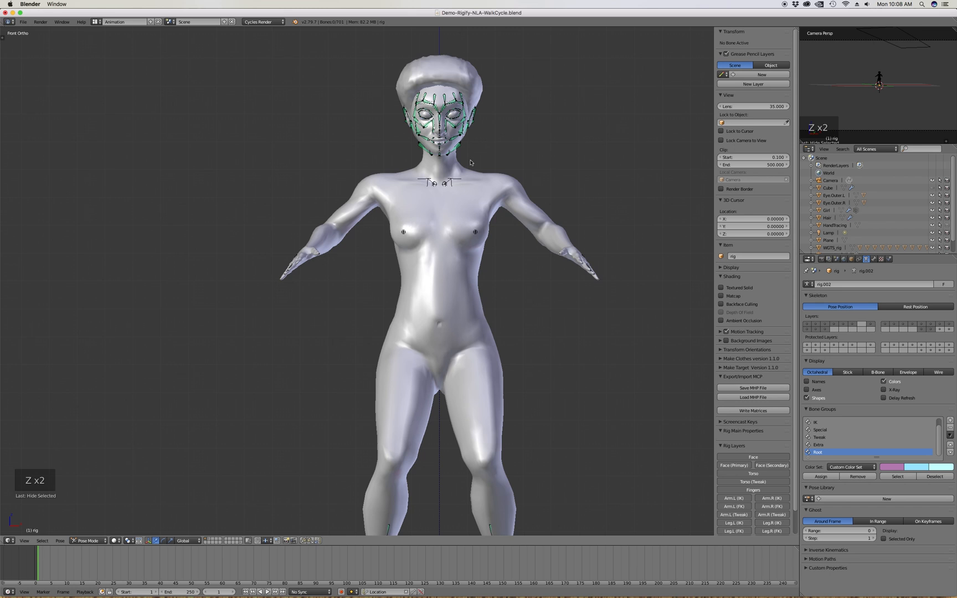
pyautogui.click(883, 390)
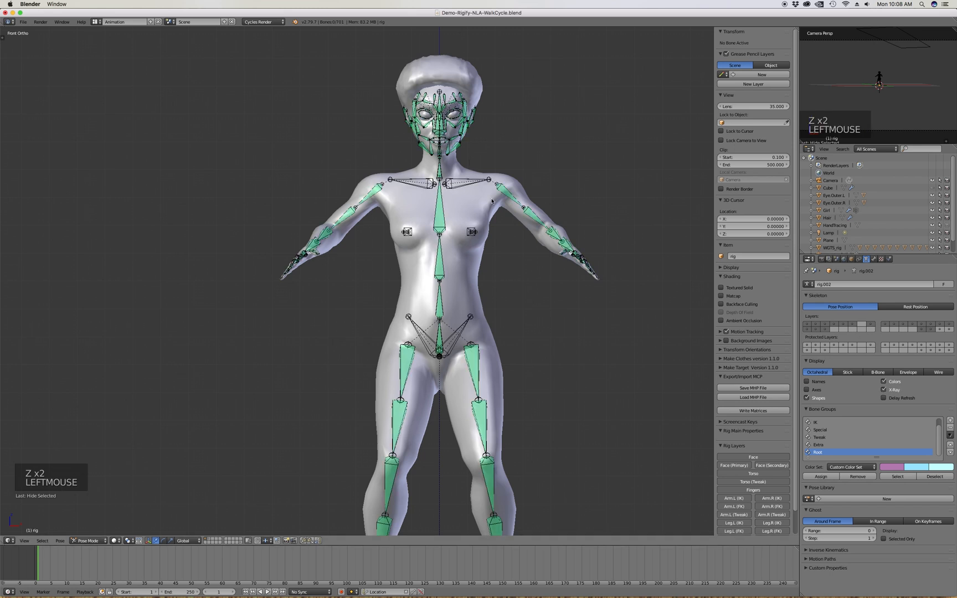
pyautogui.click(473, 282)
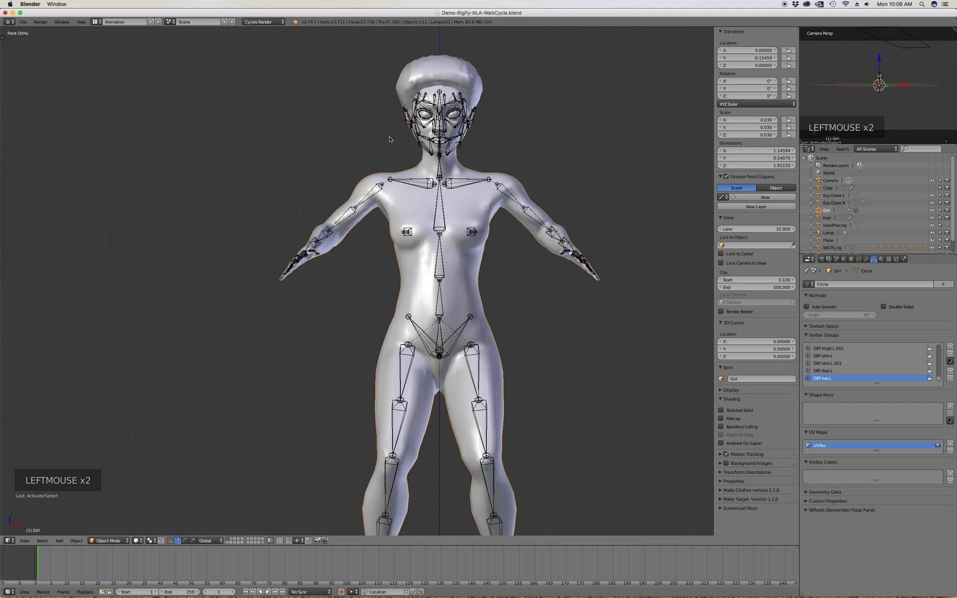
pyautogui.scroll(14, 376, 122)
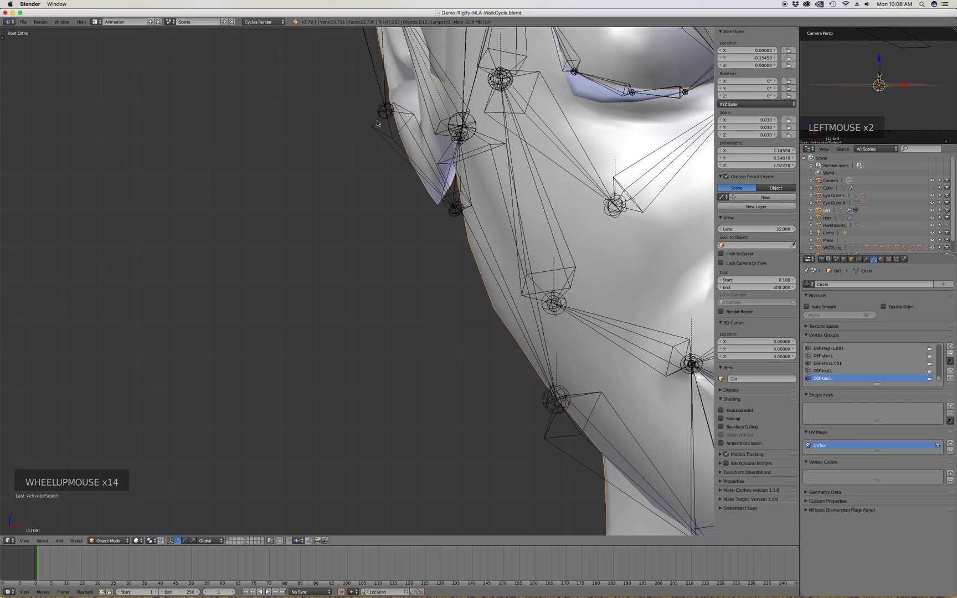
pyautogui.keyDown('shift'); pyautogui.click(376, 123); pyautogui.keyUp('shift')
pyautogui.scroll(-13, 352, 162)
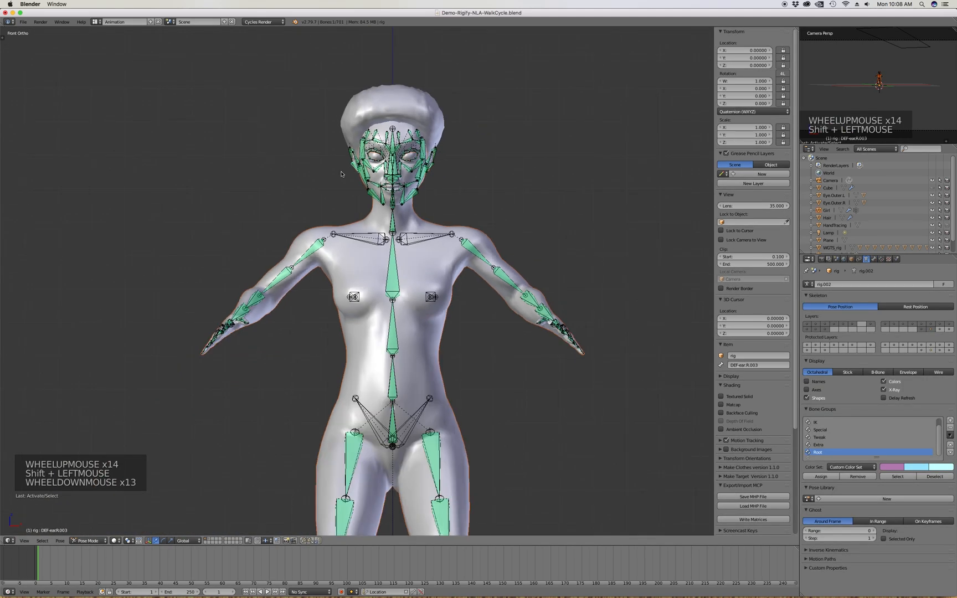
# Return the rig to Object Mode and parent the girl mesh to it with automatic weights
pyautogui.click(88, 541)
pyautogui.click(83, 514)
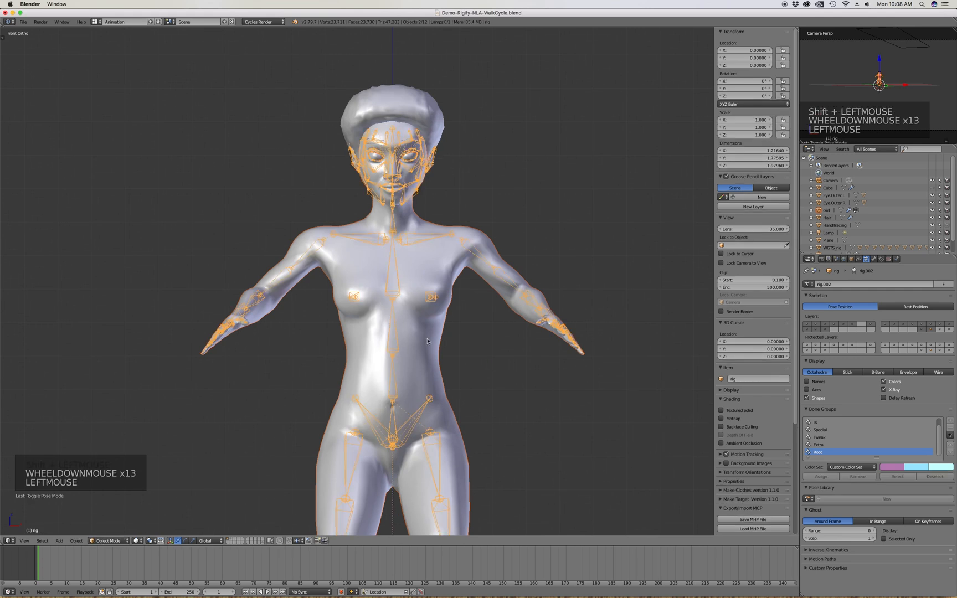
pyautogui.press('a')
pyautogui.click(438, 365)
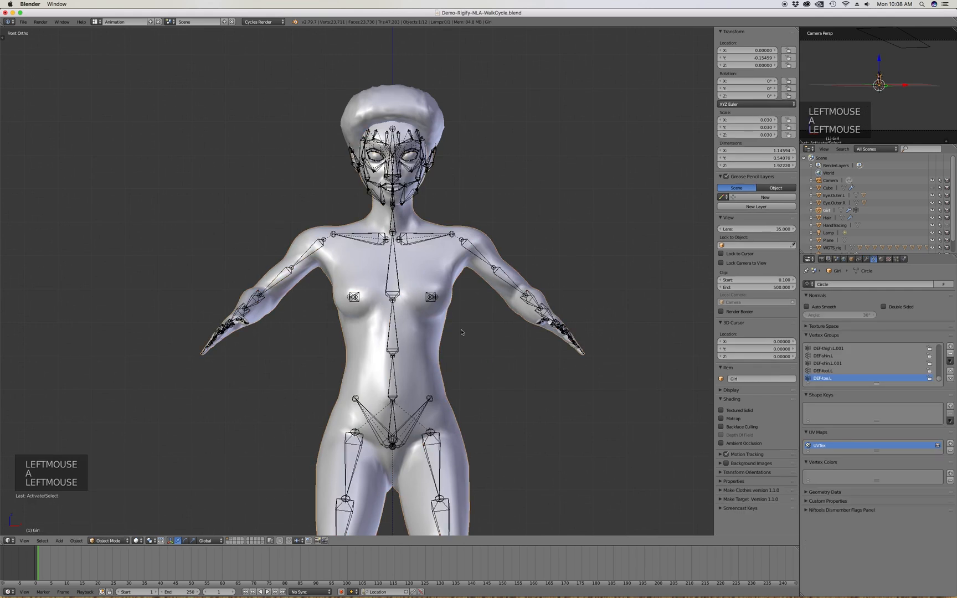
pyautogui.scroll(8, 349, 166)
pyautogui.keyDown('shift'); pyautogui.click(358, 208); pyautogui.keyUp('shift')
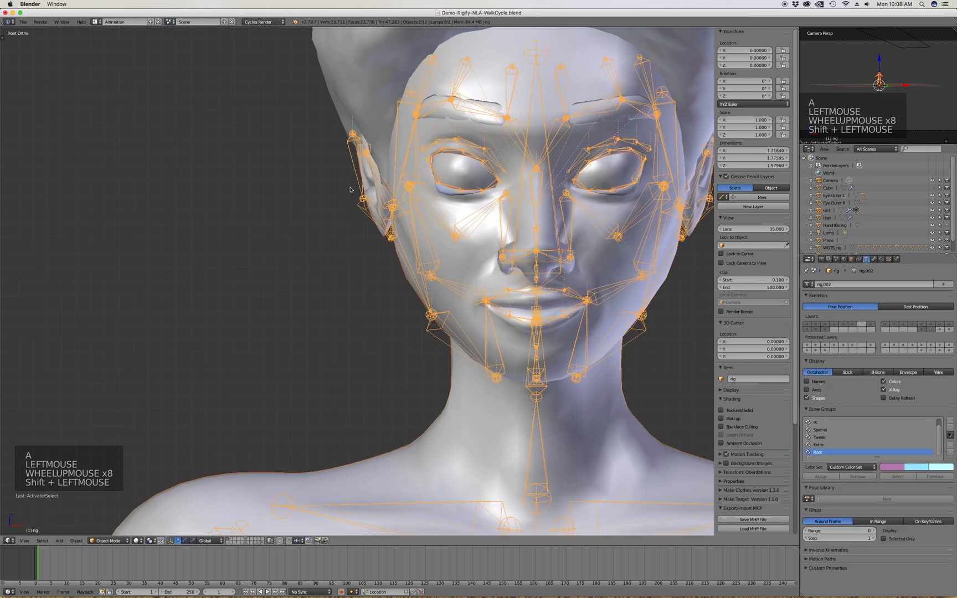
pyautogui.scroll(-11, 387, 196)
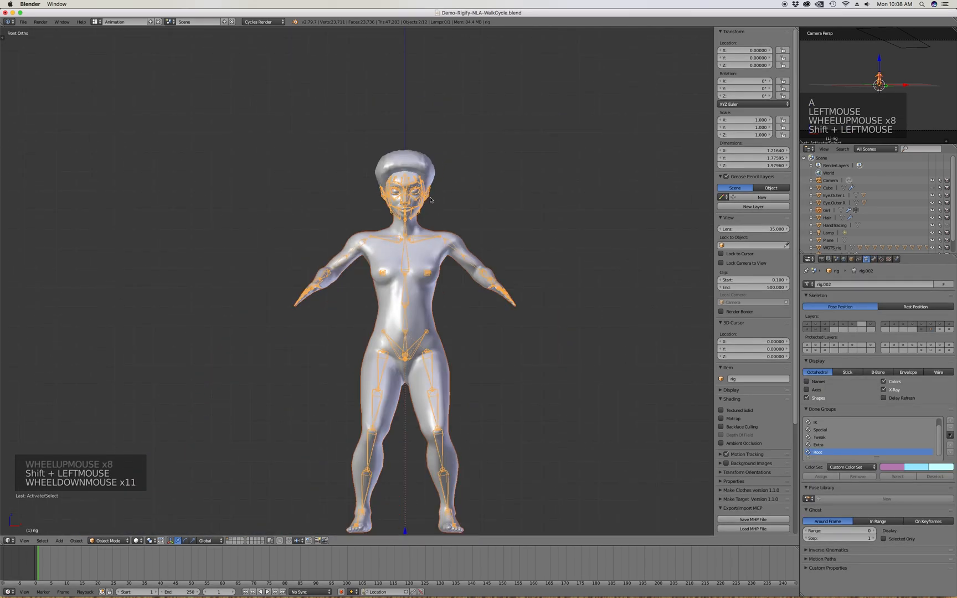
pyautogui.hotkey('ctrl', 'p')
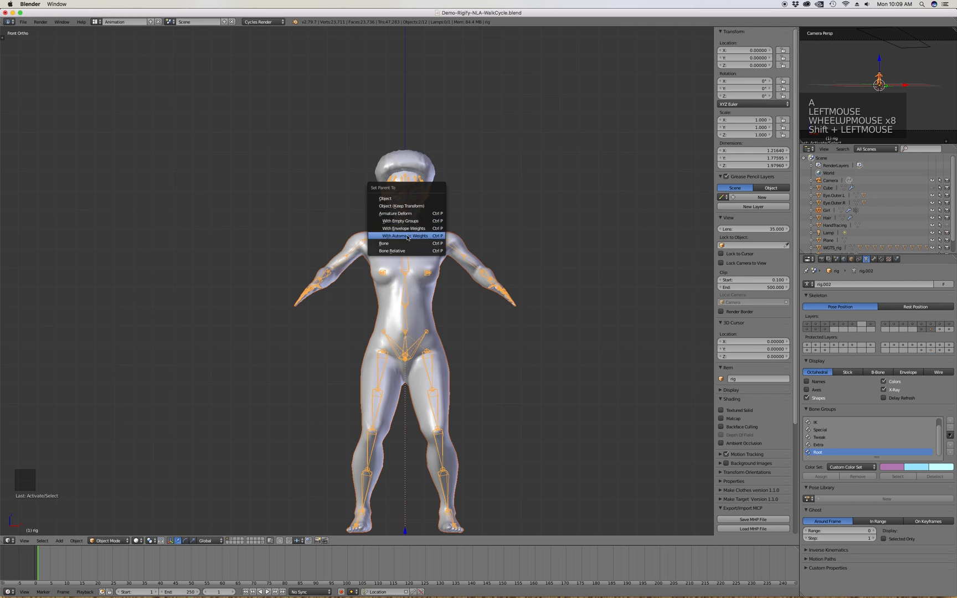
pyautogui.click(439, 233)
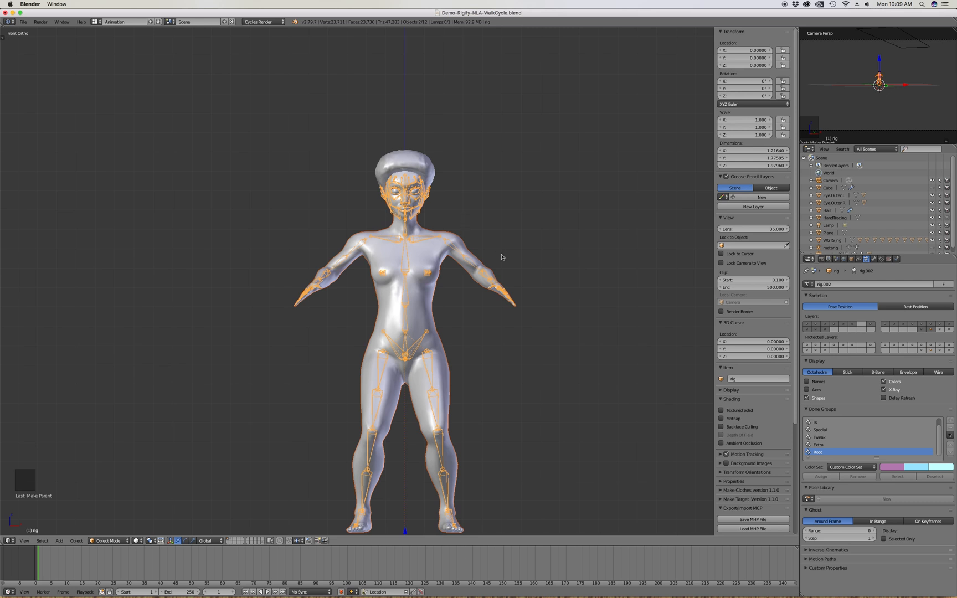
# Inspect the parented rig on the girl, checking the deform bones around the head and face from several angles
pyautogui.scroll(-3, 489, 252)
pyautogui.scroll(3, 439, 242)
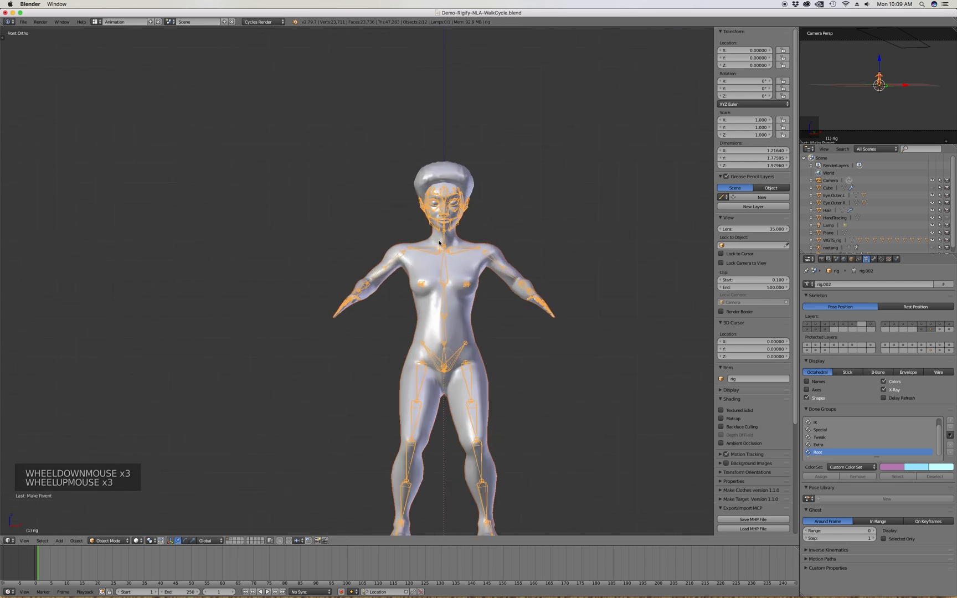
pyautogui.scroll(3, 443, 236)
pyautogui.scroll(-1, 451, 227)
pyautogui.scroll(-1, 498, 229)
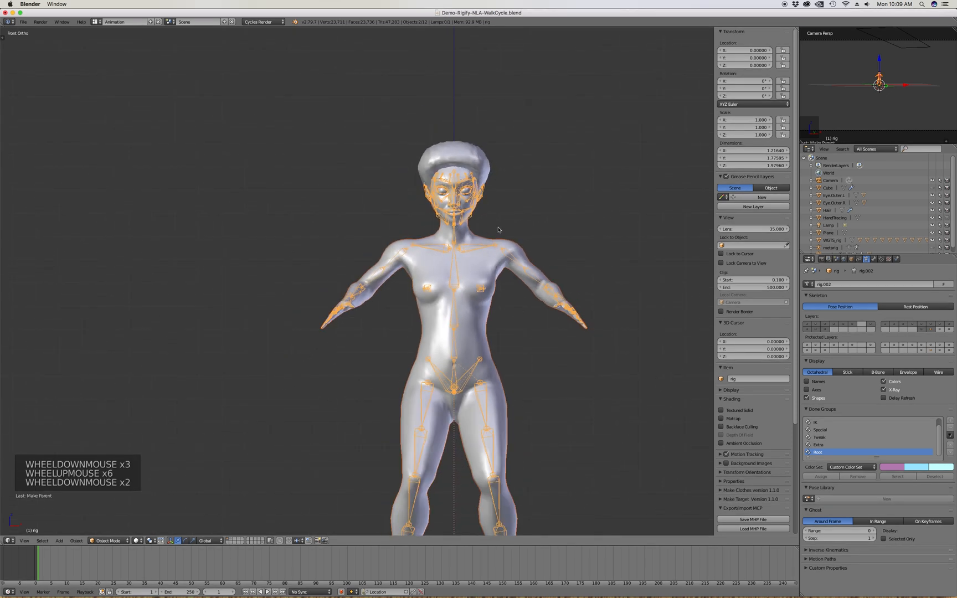
pyautogui.scroll(2, 497, 230)
pyautogui.moveTo(483, 228); pyautogui.dragTo(472, 247, button='middle')
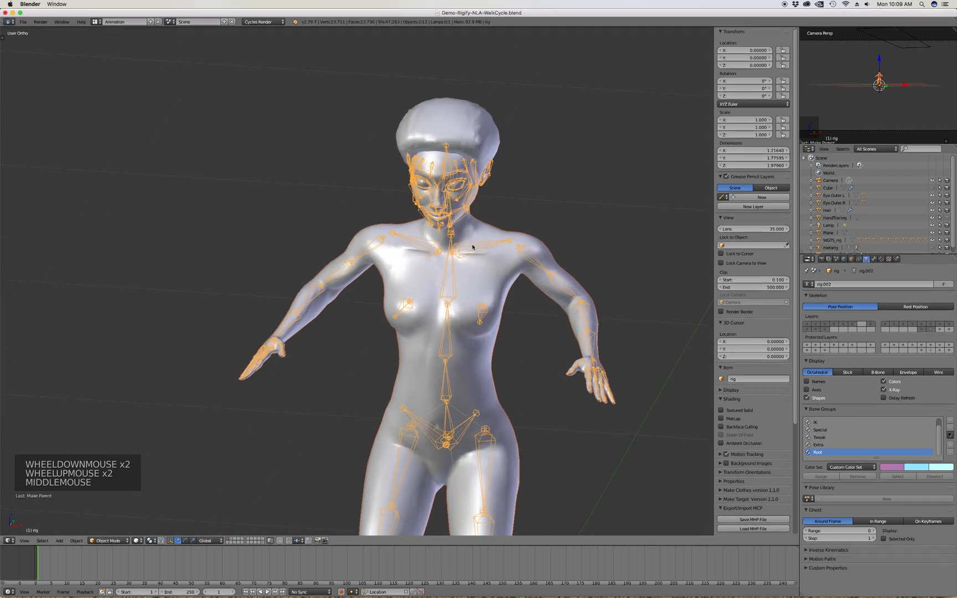
pyautogui.scroll(7, 472, 247)
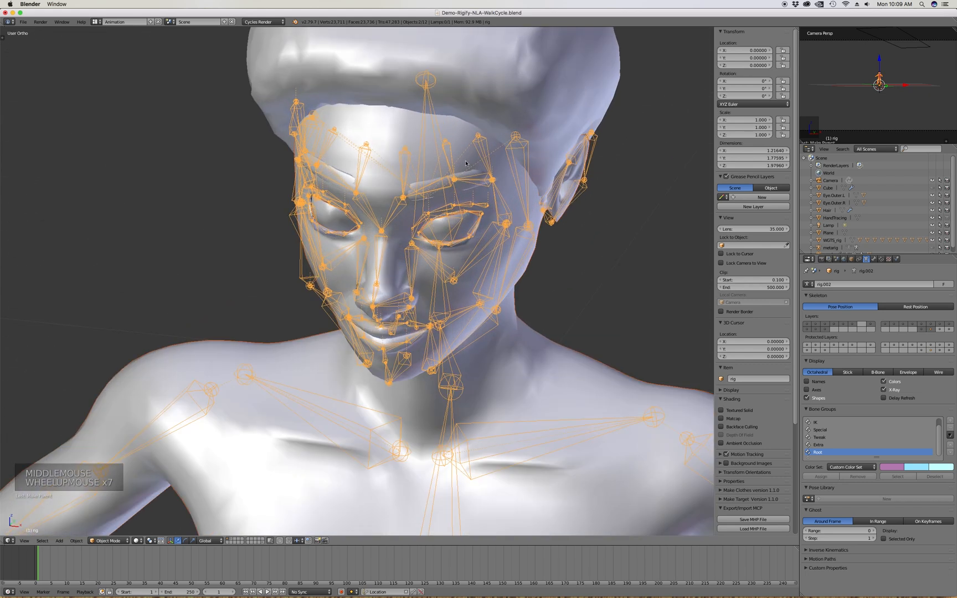
pyautogui.scroll(-5, 479, 206)
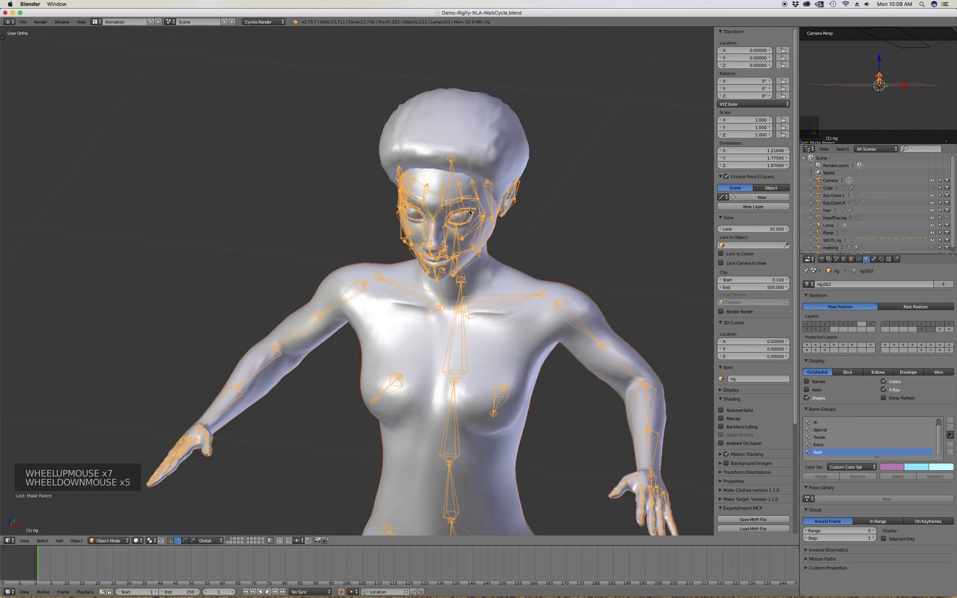
pyautogui.moveTo(479, 206); pyautogui.dragTo(492, 138, button='middle')
pyautogui.scroll(4, 534, 162)
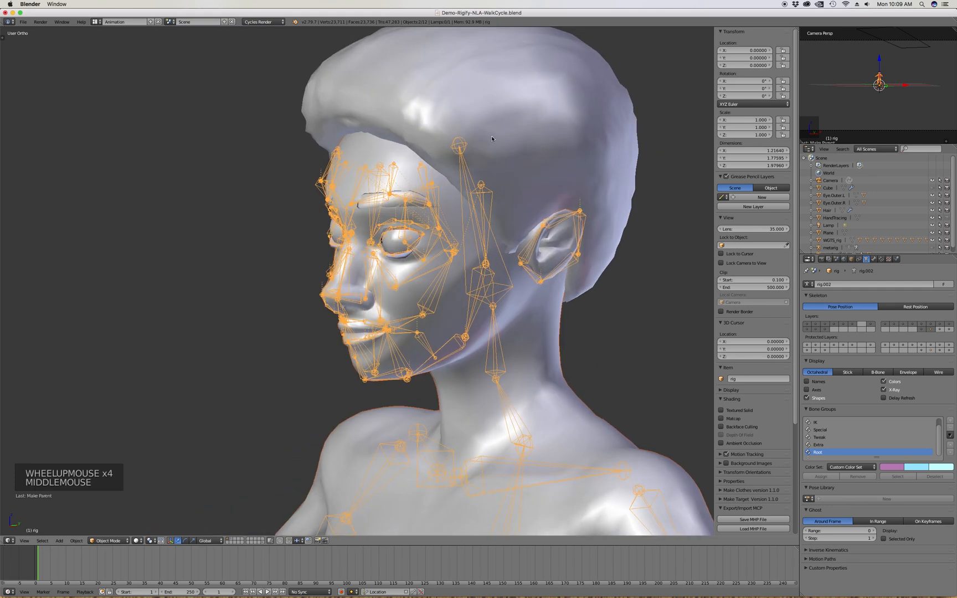
# Put the rig in Pose Mode, select the head bone DEF-spine.006, and bring up its bone properties
pyautogui.click(314, 192)
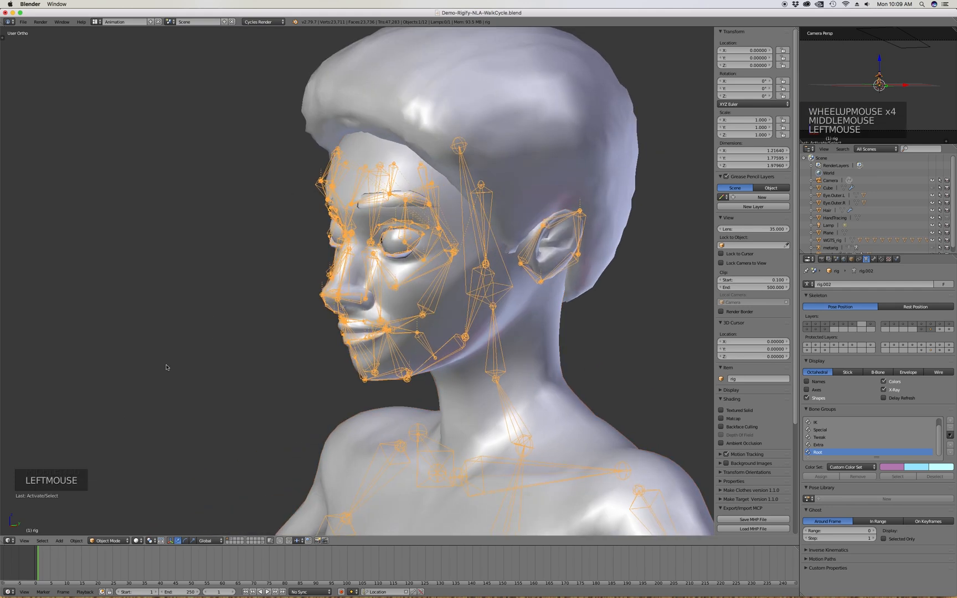
pyautogui.click(108, 541)
pyautogui.click(108, 515)
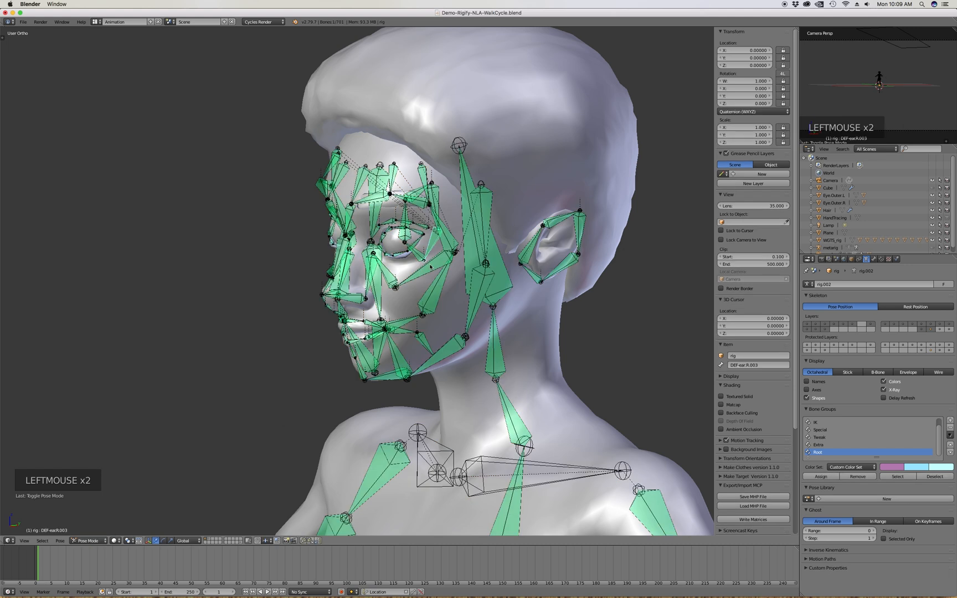
pyautogui.moveTo(354, 277)
pyautogui.mouseDown(button='middle')
pyautogui.moveTo(398, 276)
pyautogui.moveTo(371, 277)
pyautogui.mouseUp(button='middle')
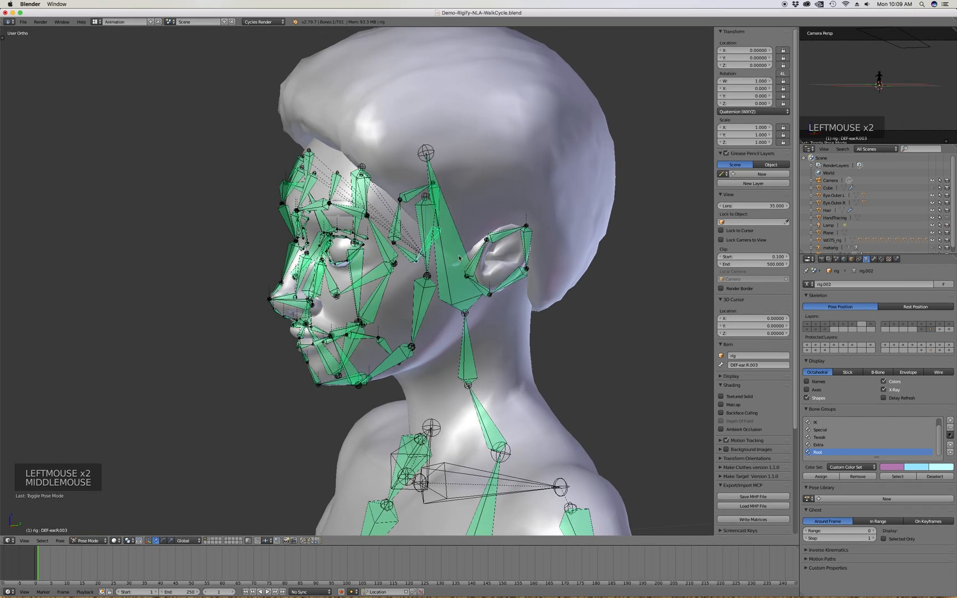
pyautogui.click(439, 254)
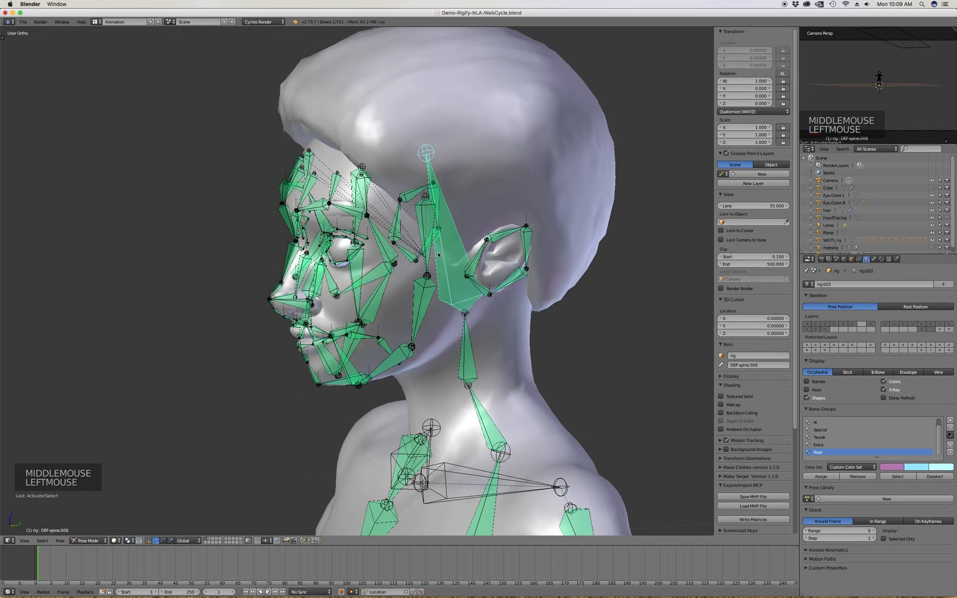
pyautogui.click(874, 260)
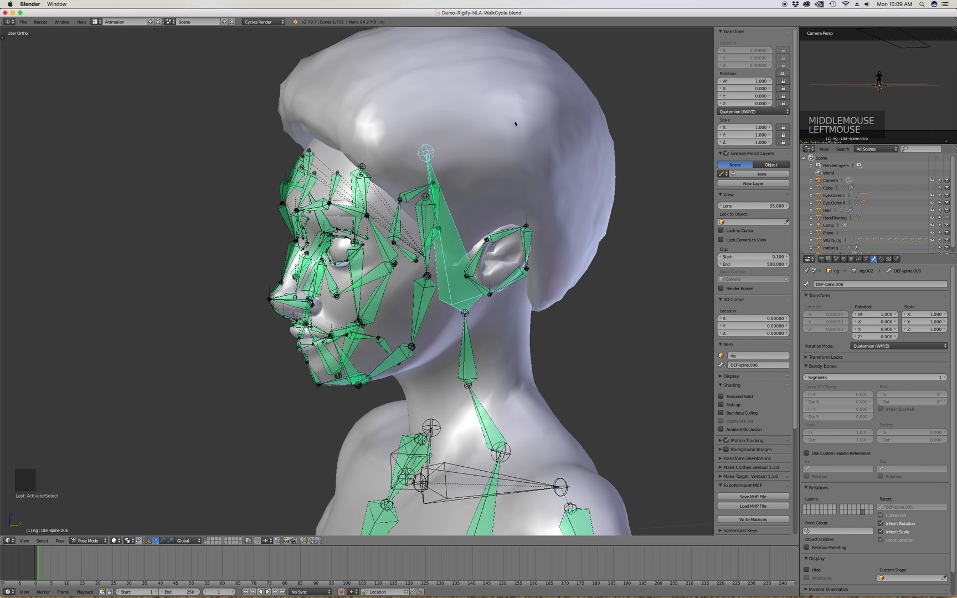
# Parent the Hair object to the head bone DEF-spine.006 using the Bone parenting option
pyautogui.click(577, 204)
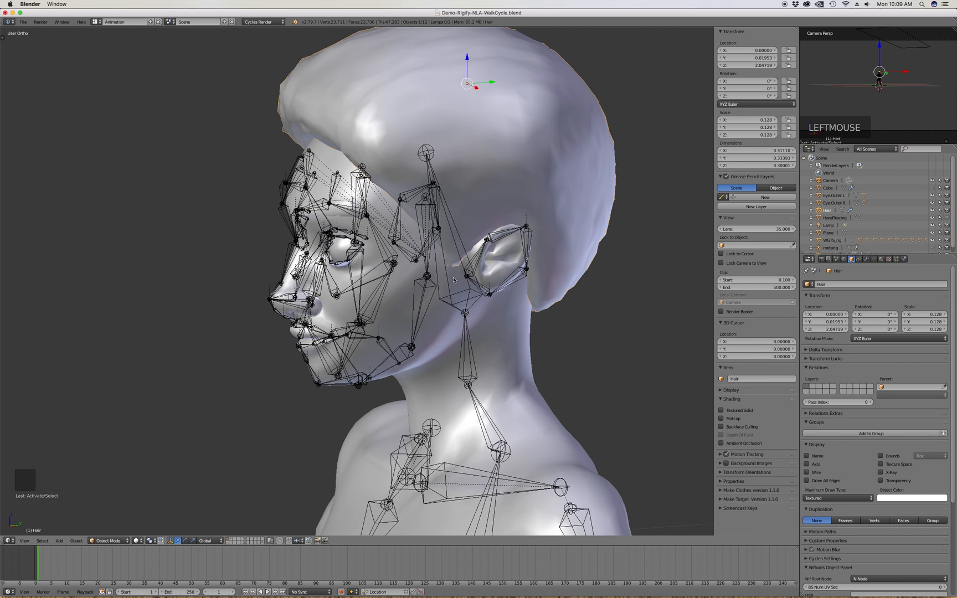
pyautogui.keyDown('shift'); pyautogui.click(447, 279); pyautogui.keyUp('shift')
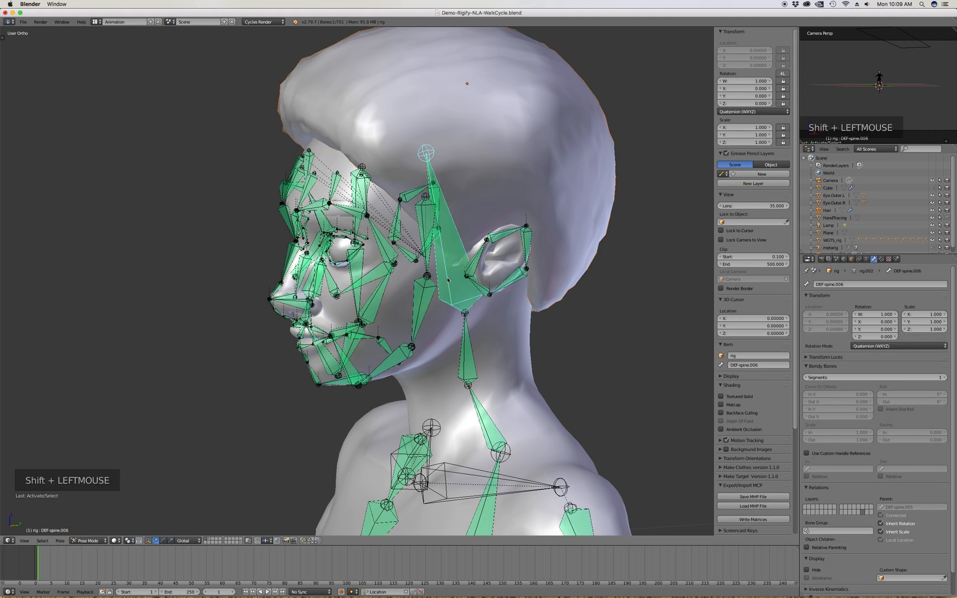
pyautogui.hotkey('ctrl', 'p')
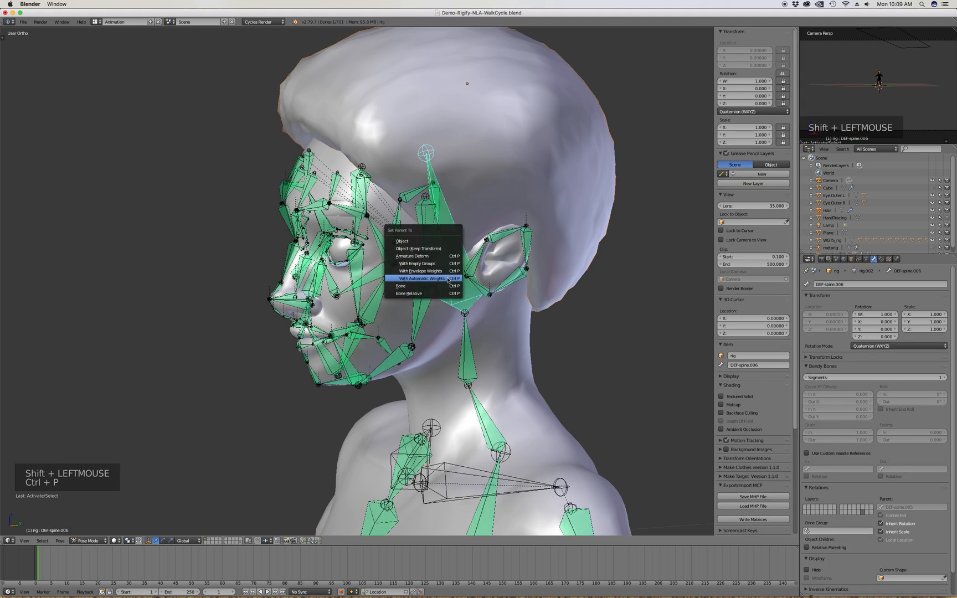
pyautogui.click(407, 287)
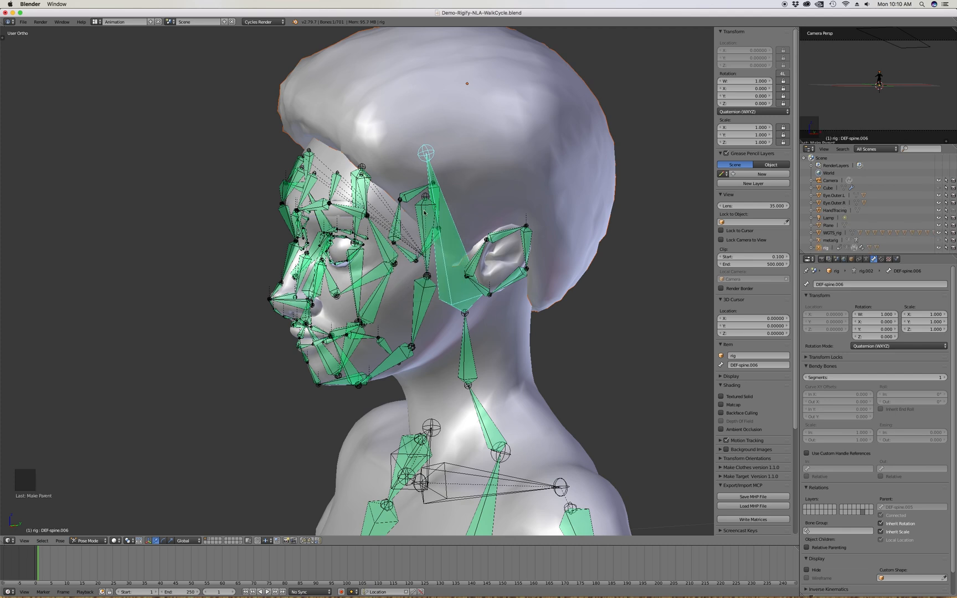
# Examine the deform bones around the girl's left eye up close, toggling between solid and wireframe shading
pyautogui.moveTo(425, 212); pyautogui.dragTo(443, 225, button='middle')
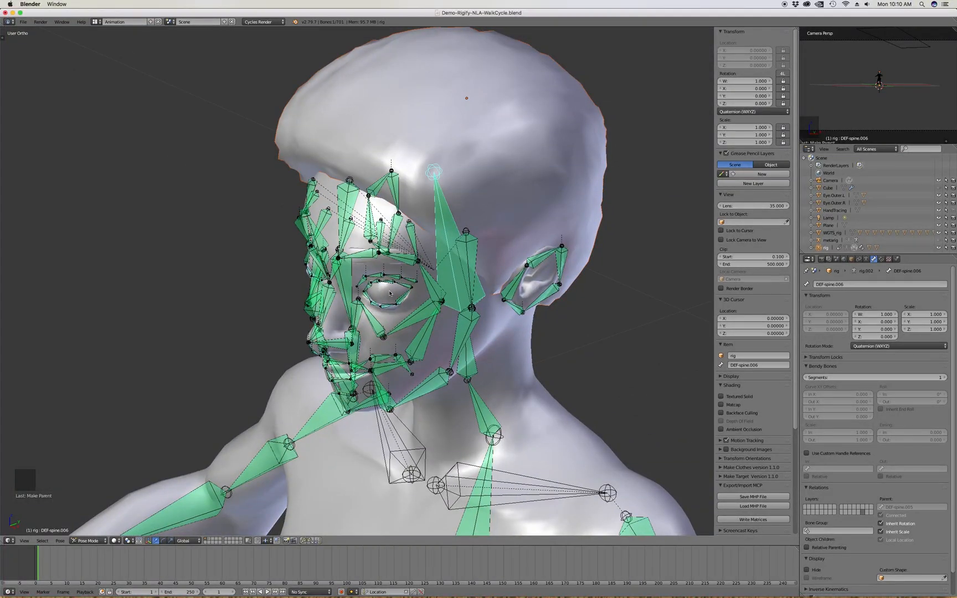
pyautogui.scroll(7, 410, 282)
pyautogui.press('z')
pyautogui.press('z')
pyautogui.moveTo(410, 282); pyautogui.dragTo(437, 277, button='middle')
pyautogui.scroll(-4, 436, 277)
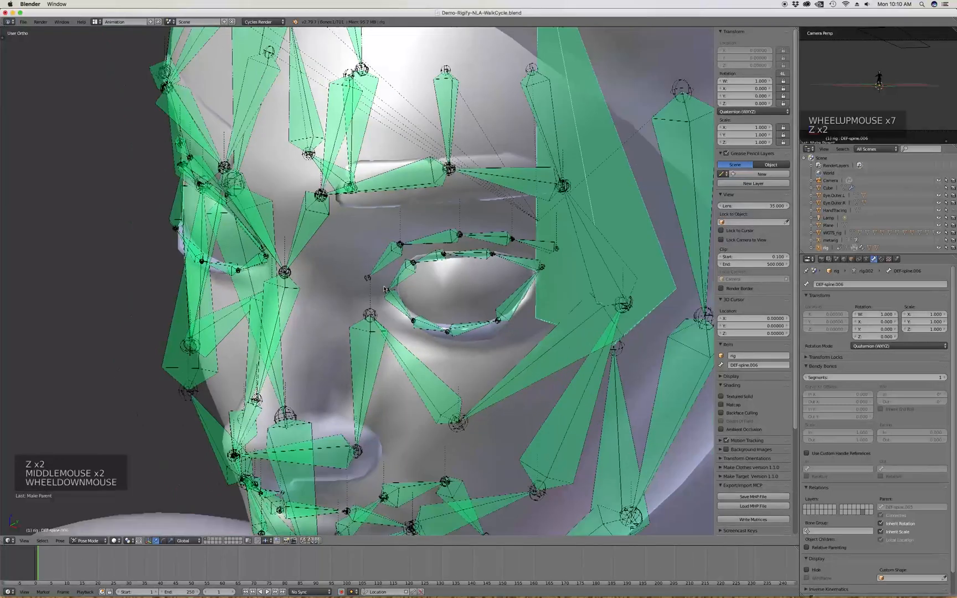
pyautogui.scroll(3, 421, 276)
pyautogui.scroll(-3, 408, 277)
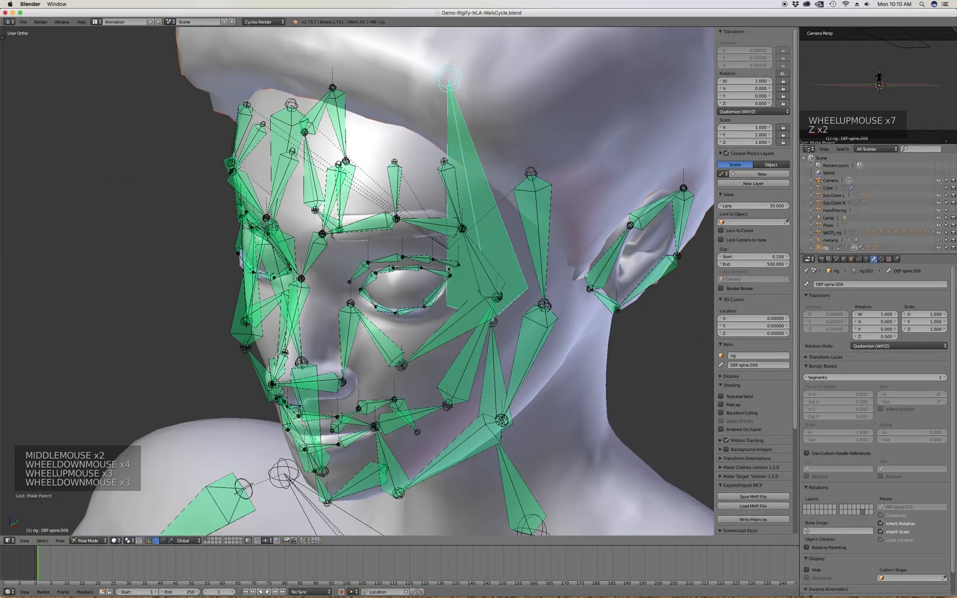
pyautogui.press('z')
pyautogui.press('z')
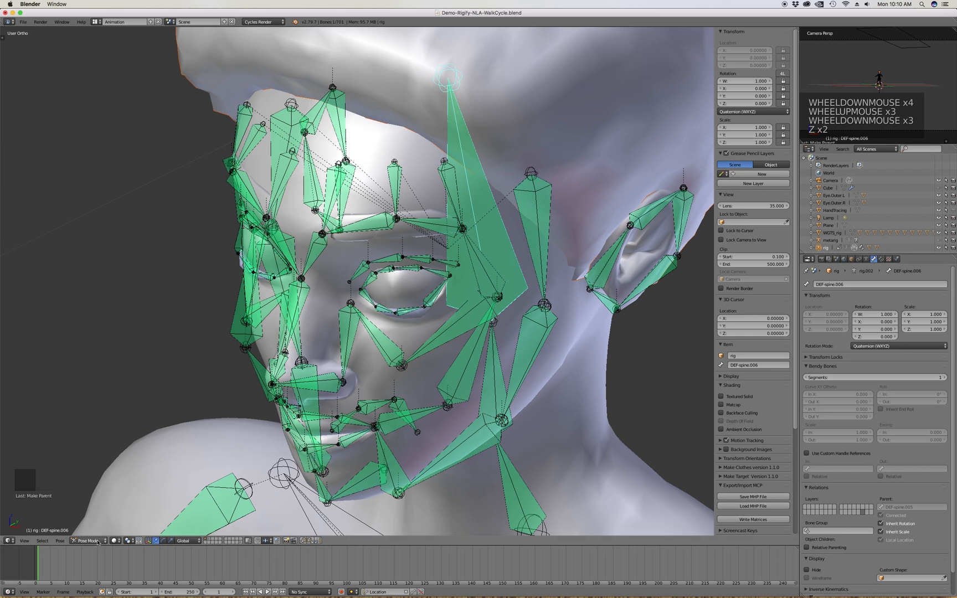
# Hide the armature's deform-bone layer, show the mechanism-bone layer instead, and inspect the bones around the eyes
pyautogui.click(866, 258)
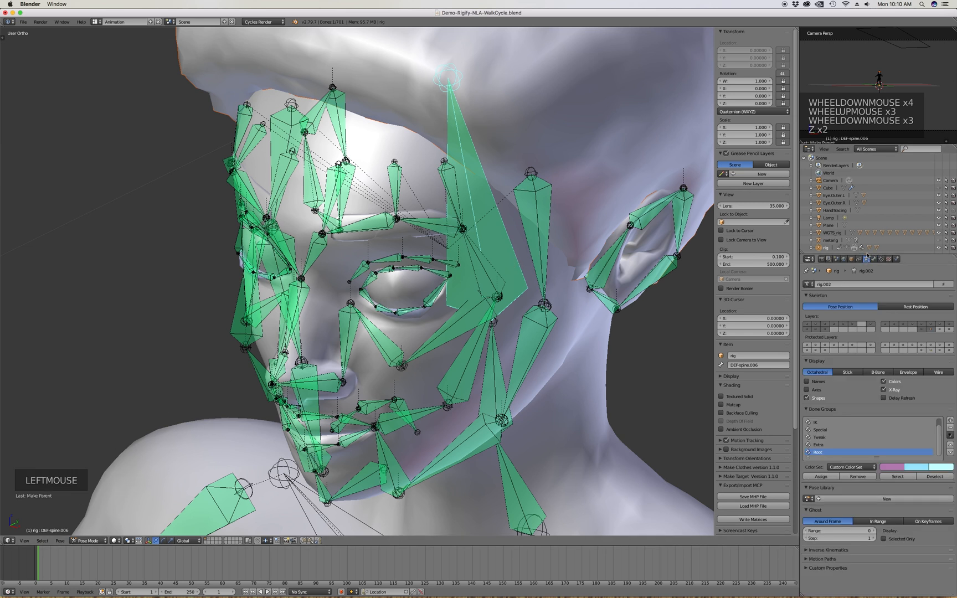
pyautogui.keyDown('shift'); pyautogui.click(931, 330); pyautogui.keyUp('shift')
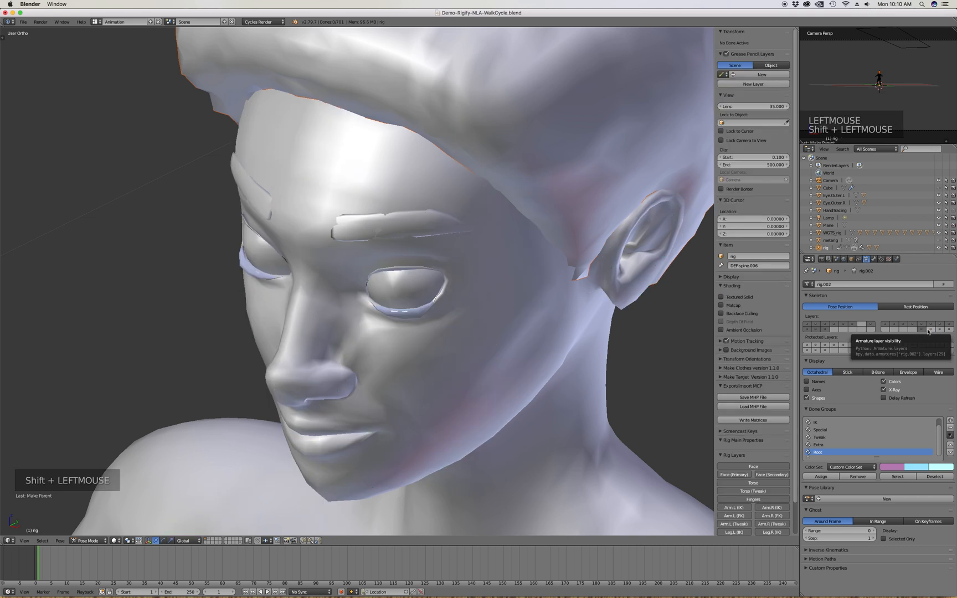
pyautogui.keyDown('shift'); pyautogui.click(939, 331); pyautogui.keyUp('shift')
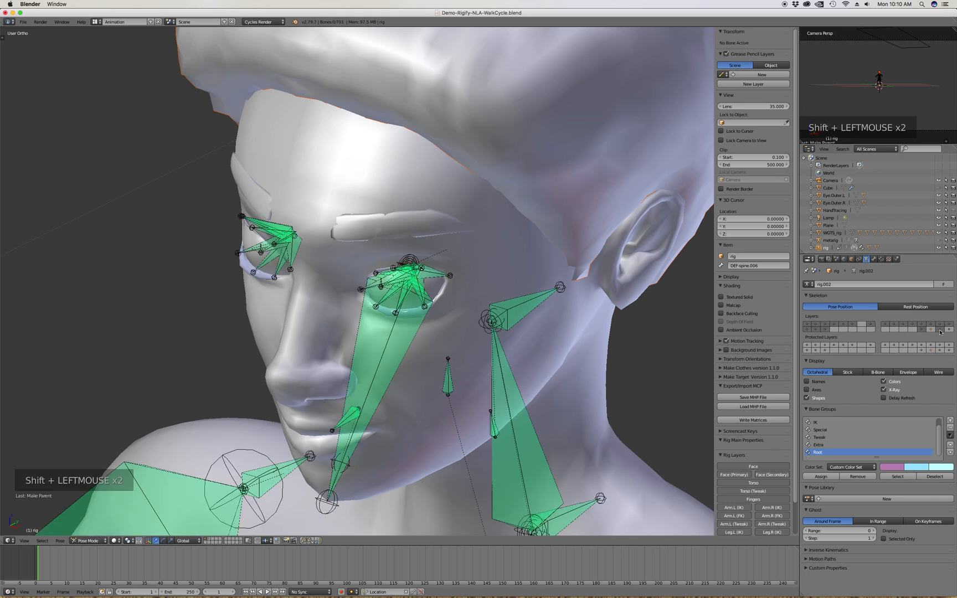
pyautogui.scroll(-2, 414, 272)
pyautogui.moveTo(414, 272); pyautogui.dragTo(540, 327, button='middle')
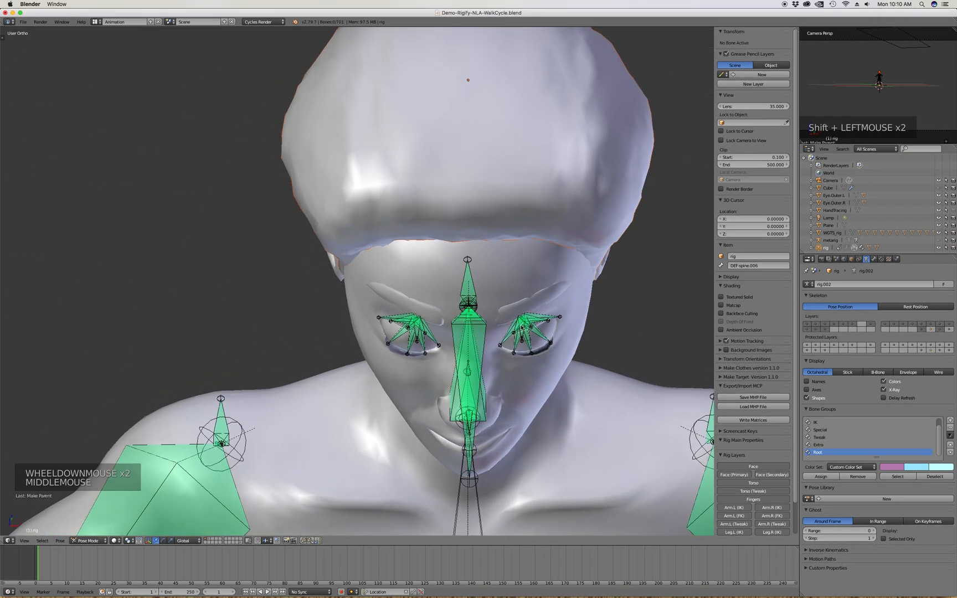
pyautogui.scroll(6, 540, 327)
pyautogui.scroll(-1, 540, 327)
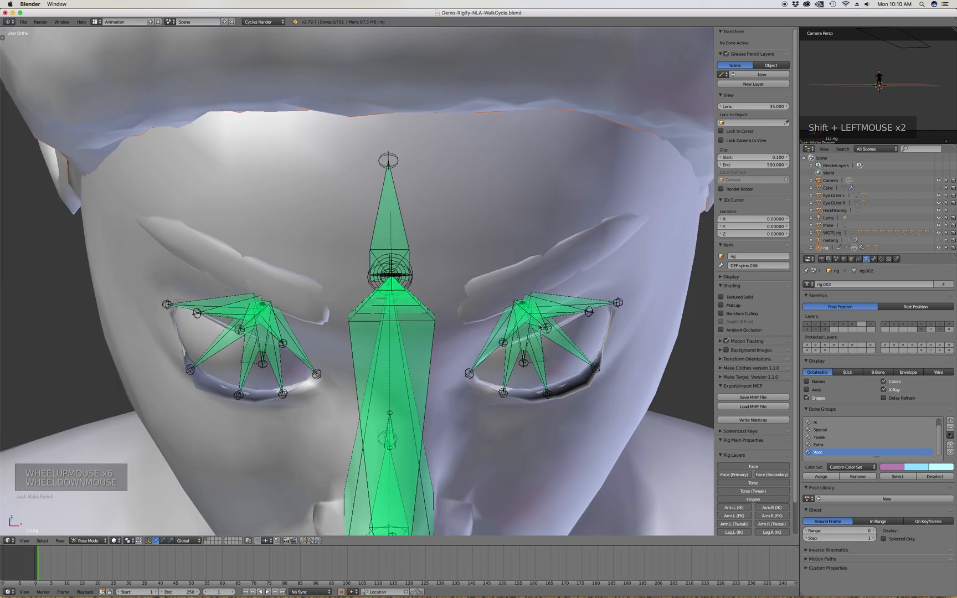
pyautogui.moveTo(480, 282); pyautogui.dragTo(360, 196, button='middle')
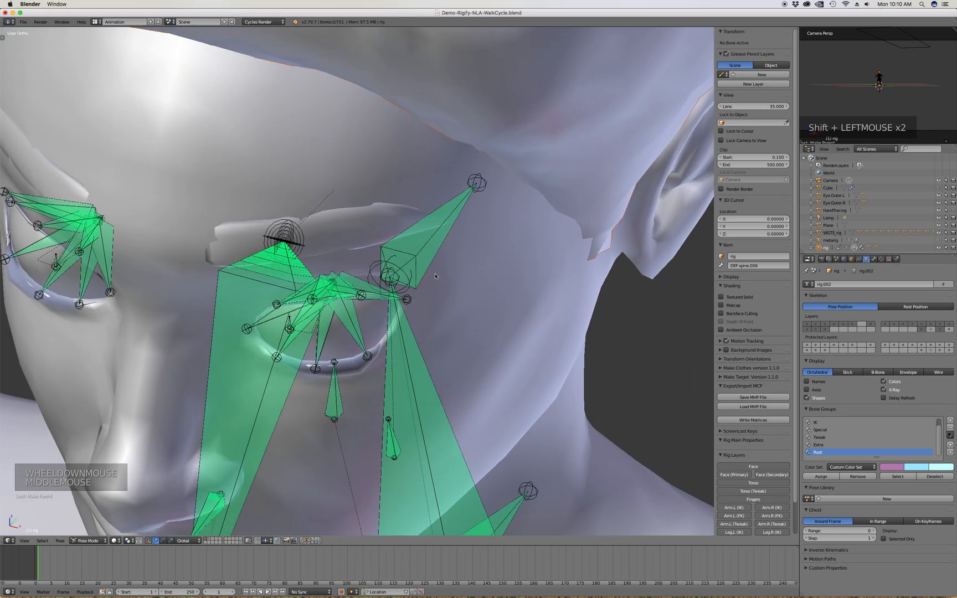
pyautogui.scroll(-3, 360, 196)
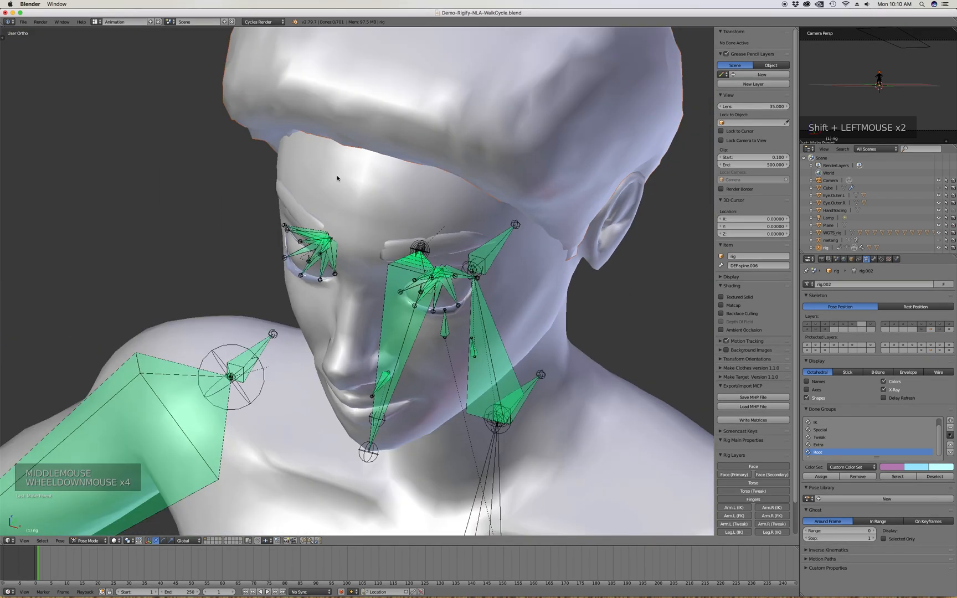
# Hide the girl mesh and the hair so only the eyeballs and rig bones remain around the head
pyautogui.click(338, 178)
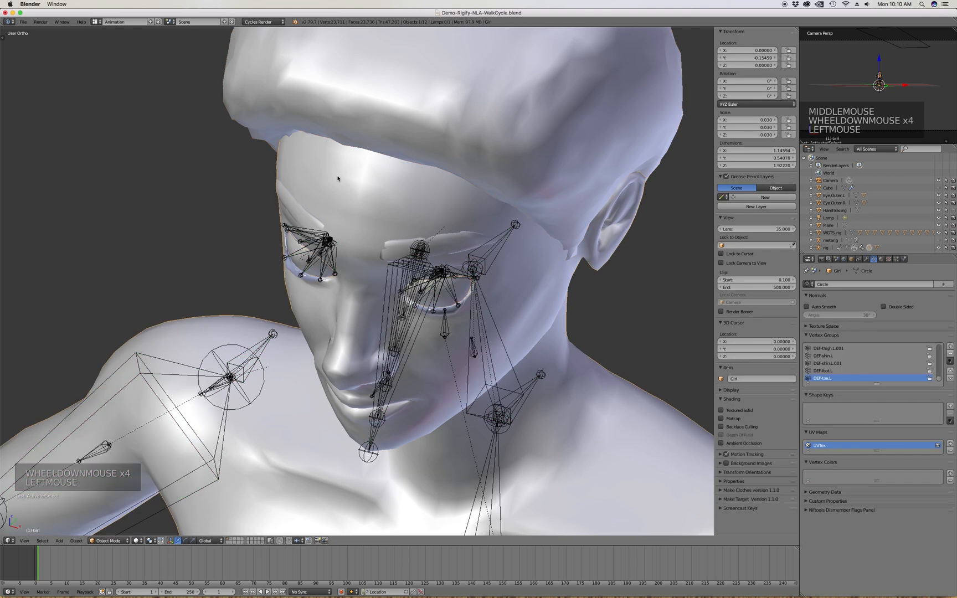
pyautogui.press('h')
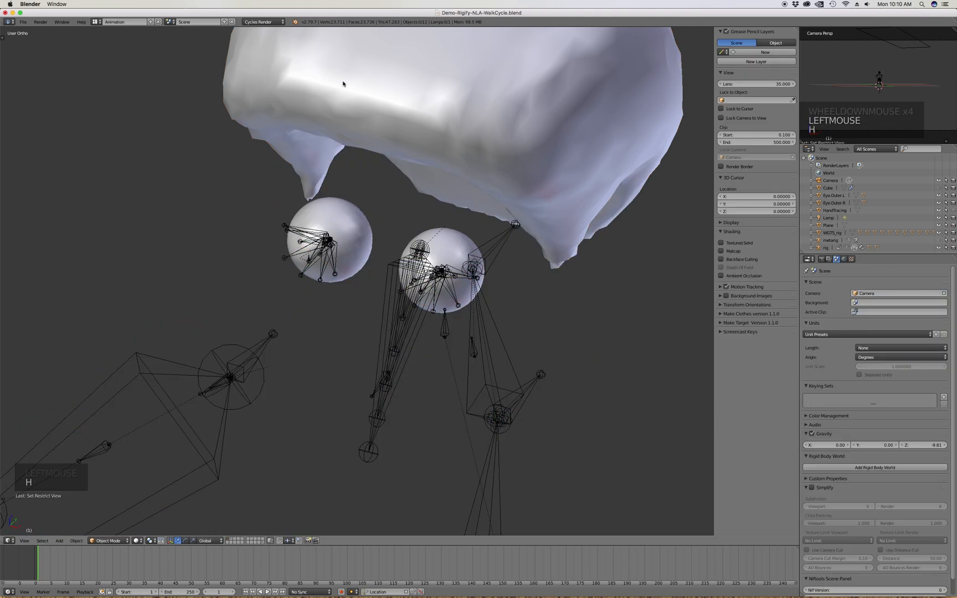
pyautogui.click(336, 91)
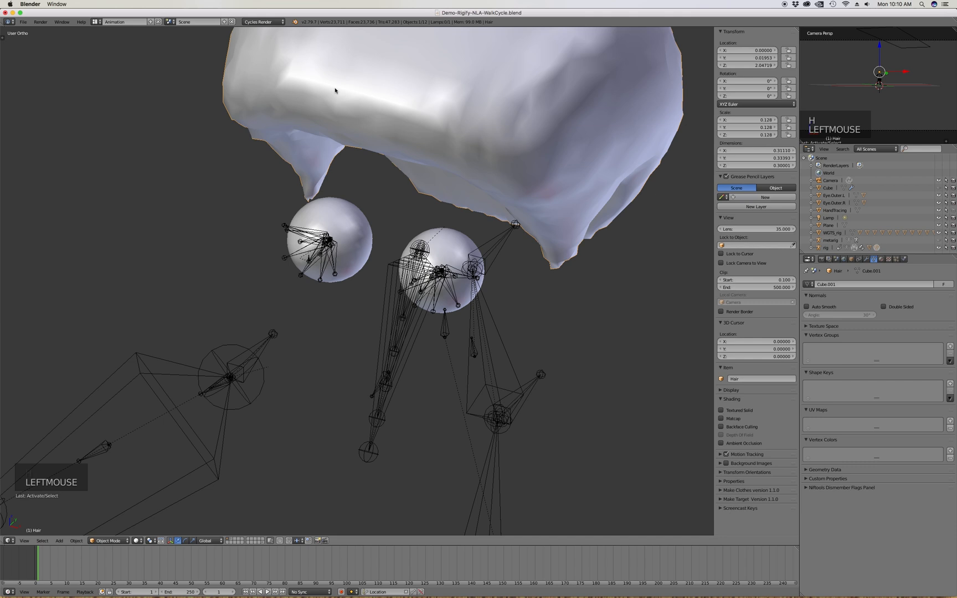
pyautogui.press('h')
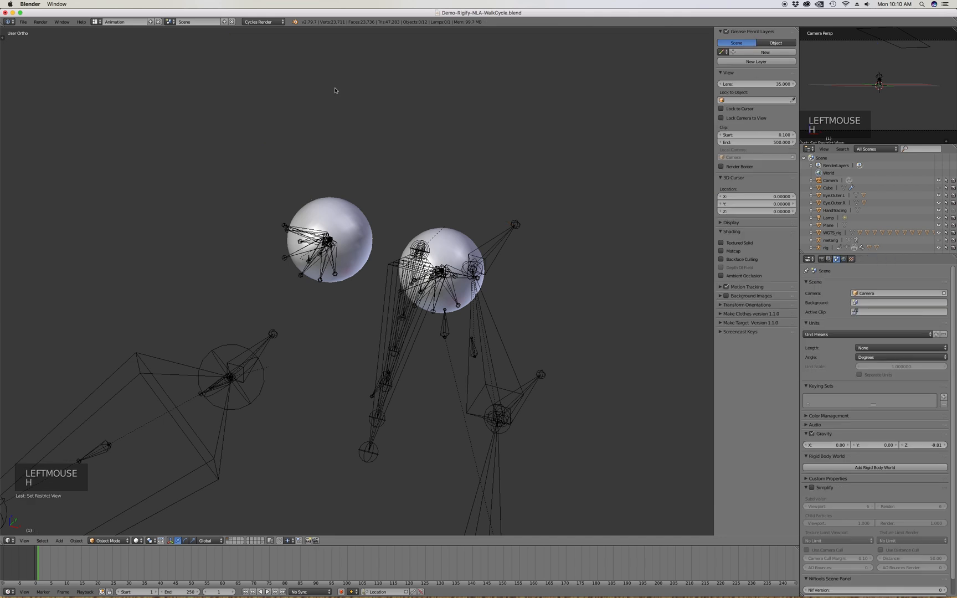
# From the top view, select the left eye's central mechanism bone MCH-eye.L and bring up its bone properties
pyautogui.scroll(5, 449, 287)
pyautogui.click(442, 298)
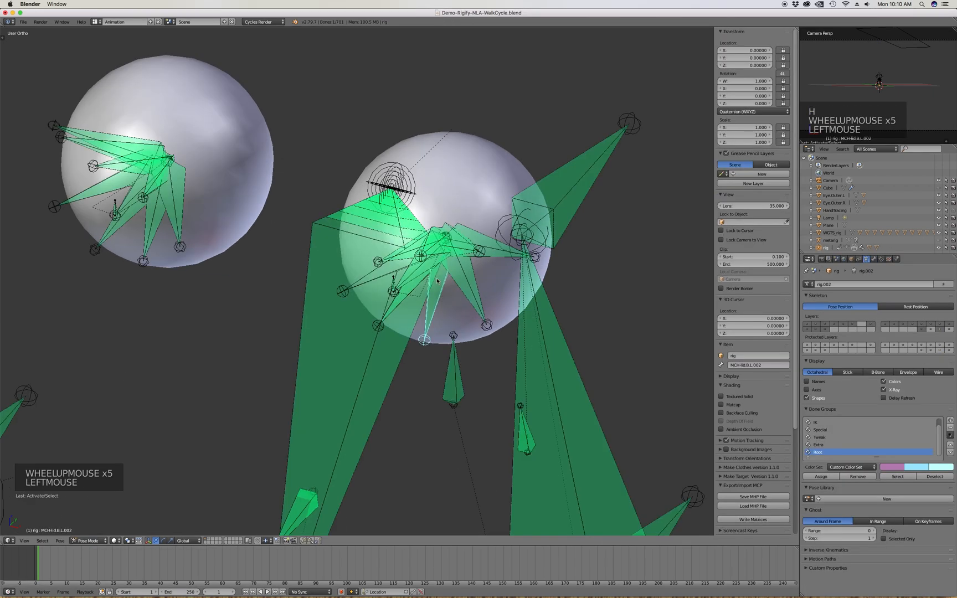
pyautogui.scroll(-2, 437, 280)
pyautogui.press('KP_7')
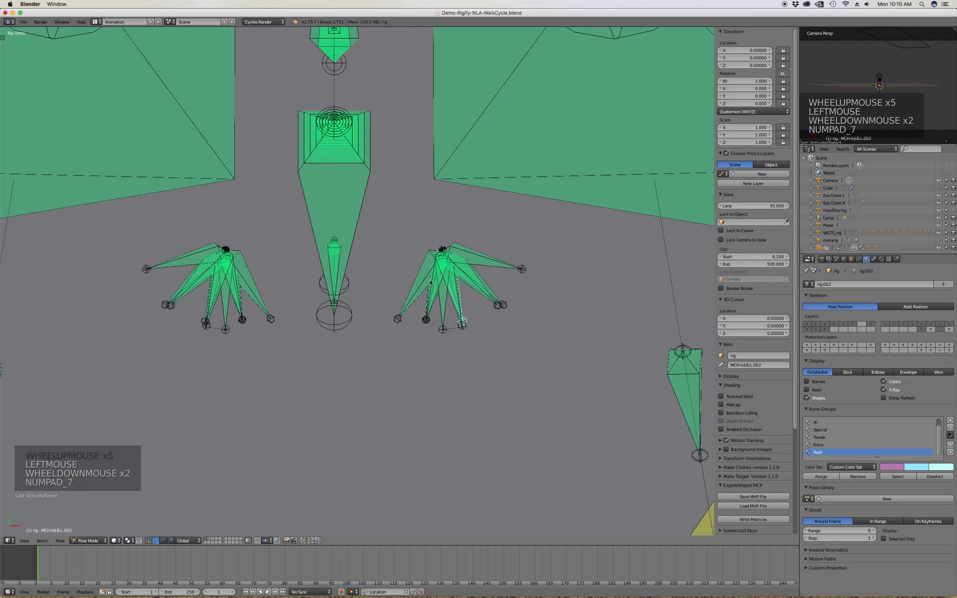
pyautogui.scroll(4, 447, 300)
pyautogui.click(447, 300)
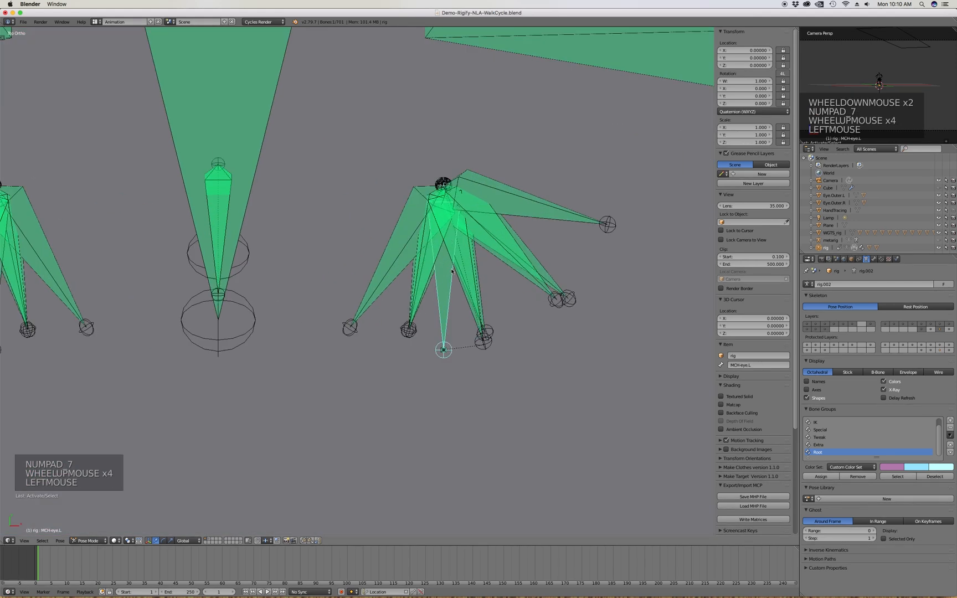
pyautogui.click(873, 259)
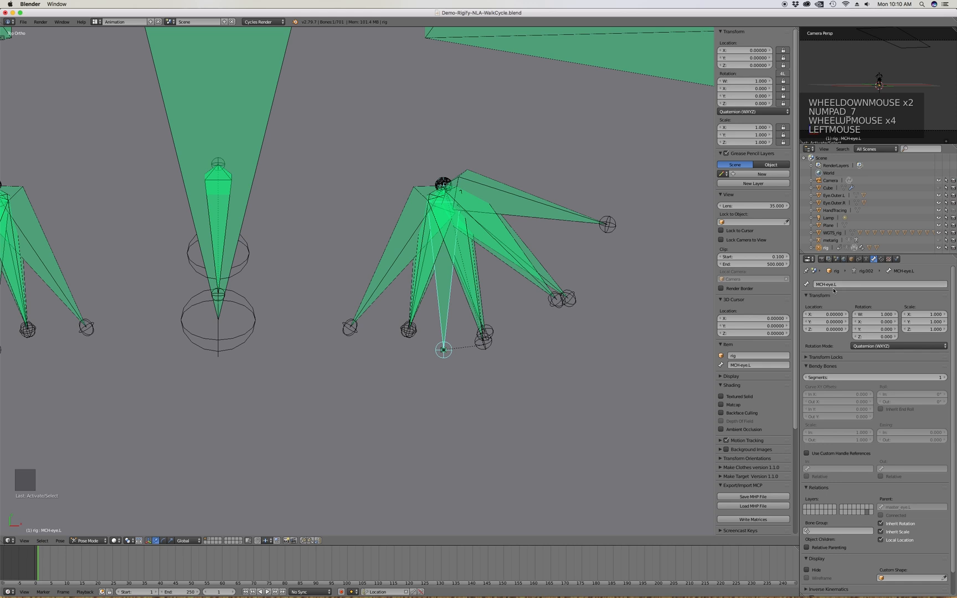
# Hide the large plane covering the top view and reselect the left eye bone MCH-eye.L
pyautogui.scroll(-20, 397, 215)
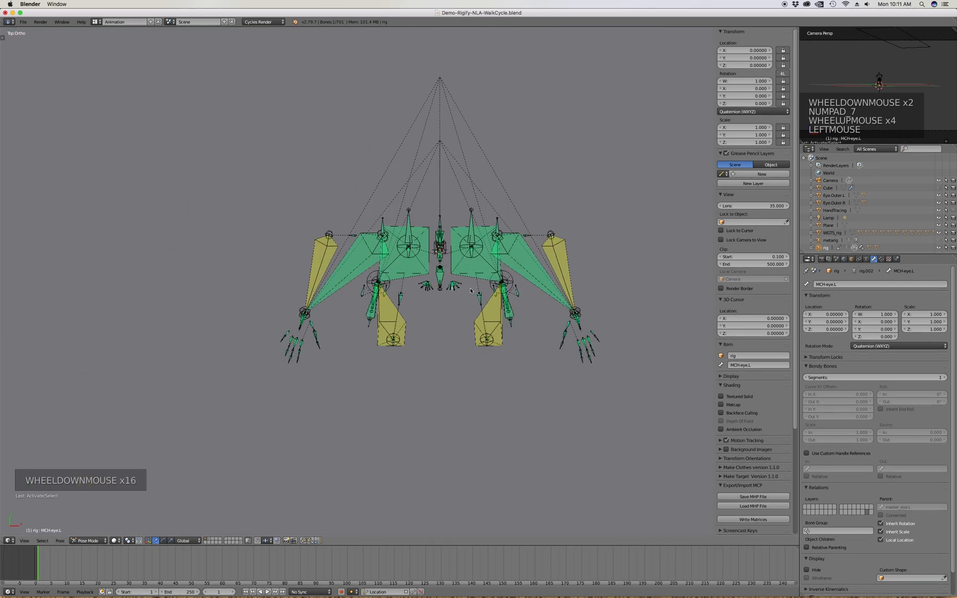
pyautogui.click(397, 215)
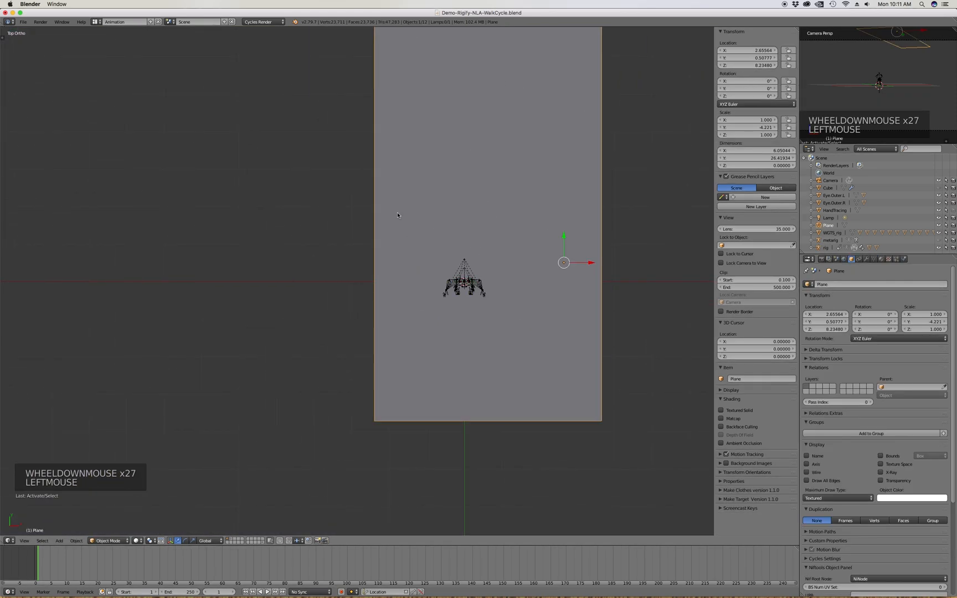
pyautogui.press('h')
pyautogui.scroll(20, 466, 272)
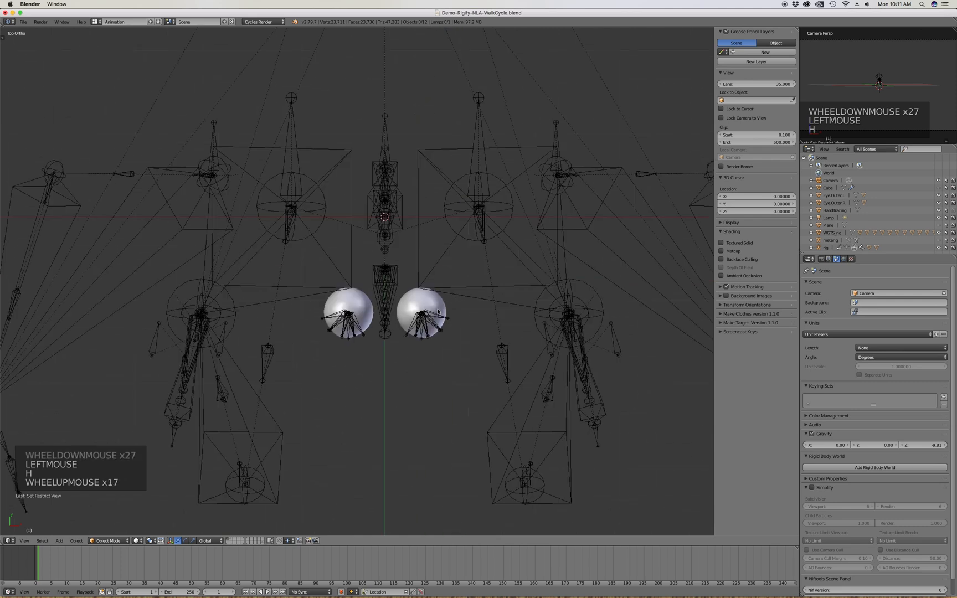
pyautogui.scroll(7, 371, 362)
pyautogui.click(447, 396)
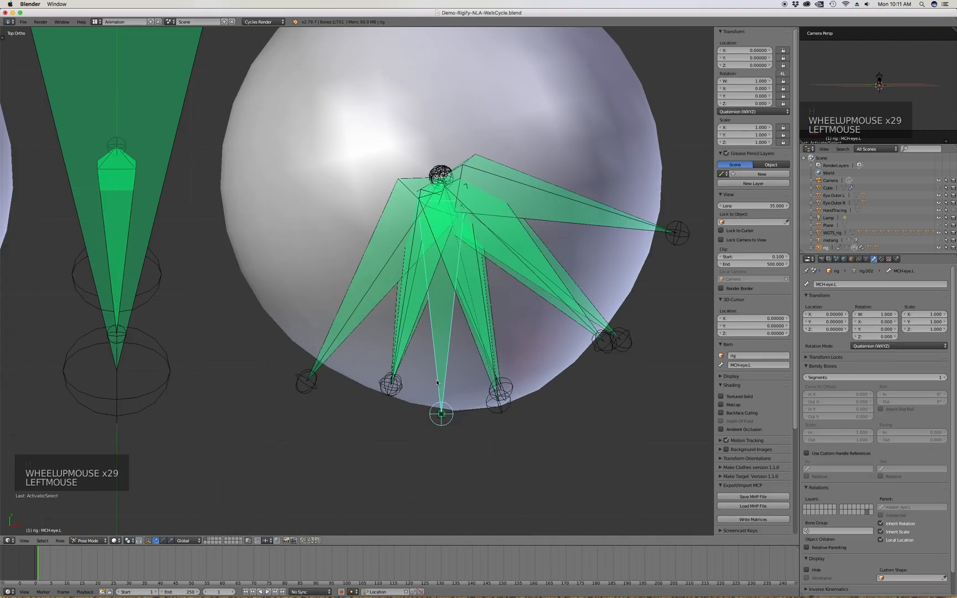
pyautogui.scroll(-2, 457, 344)
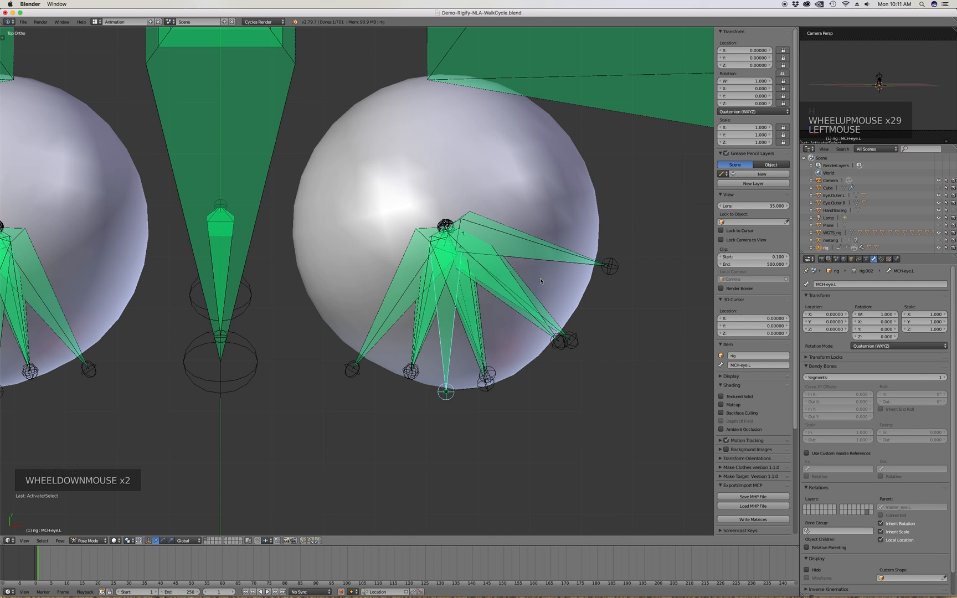
# Parent the left eyeball Eye.Outer.L to the bone MCH-eye.L using the Bone parenting option
pyautogui.click(578, 284)
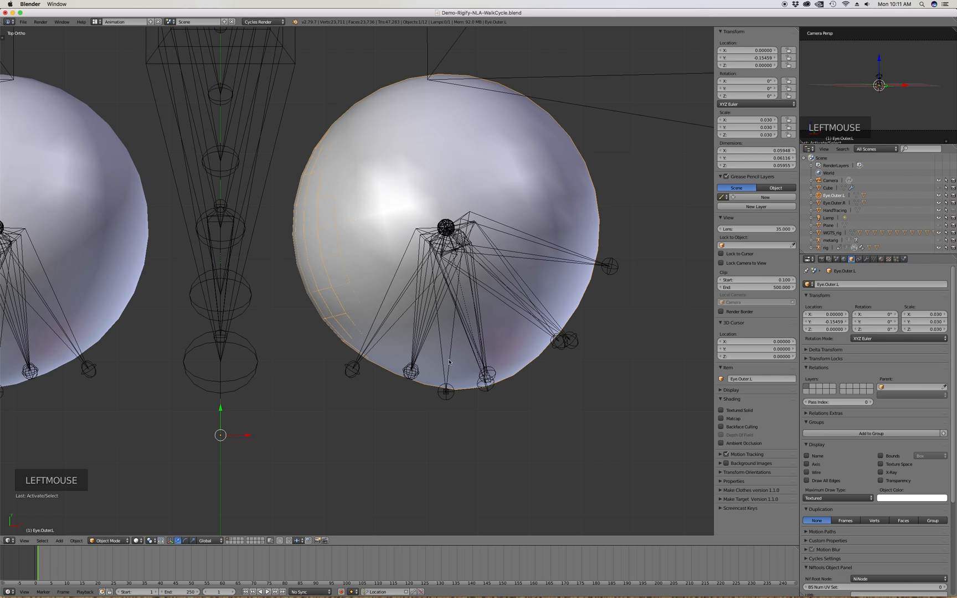
pyautogui.keyDown('shift'); pyautogui.click(449, 362); pyautogui.keyUp('shift')
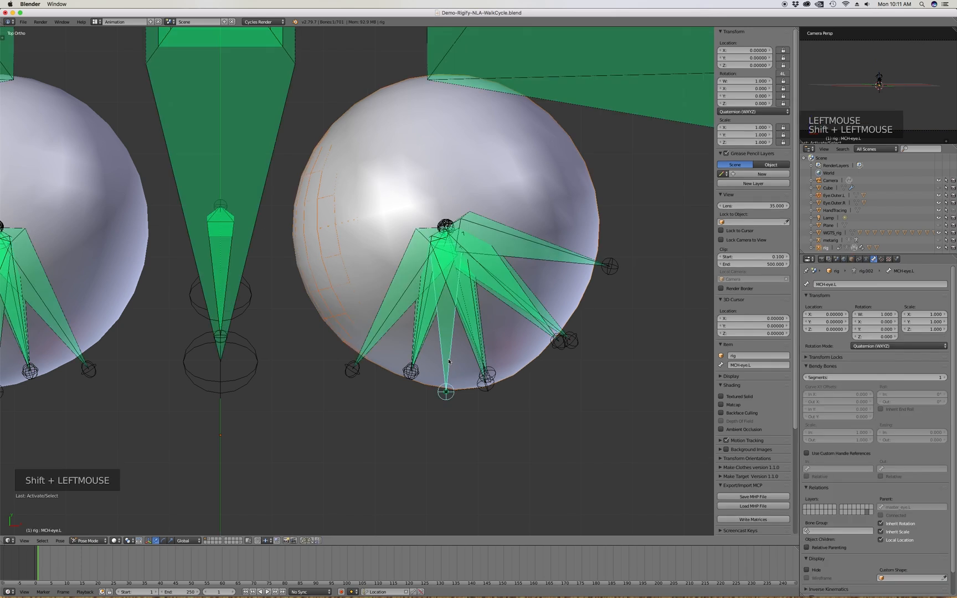
pyautogui.hotkey('ctrl', 'p')
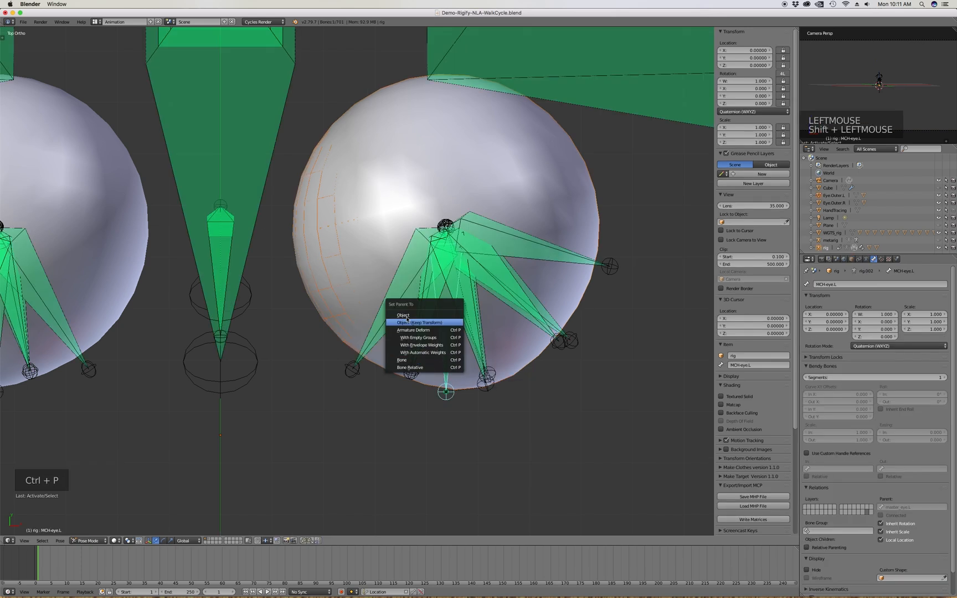
pyautogui.click(430, 361)
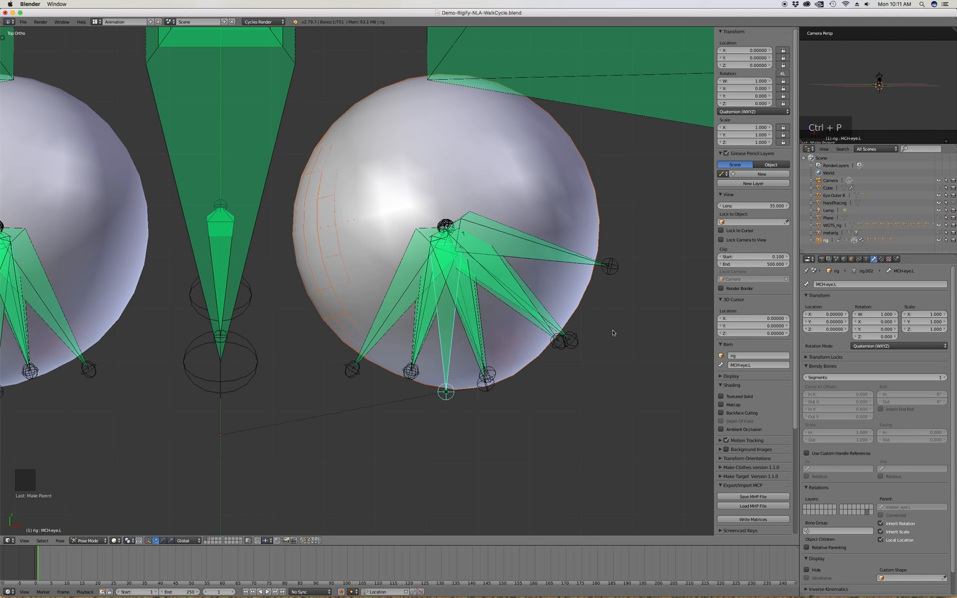
# Parent the right eyeball Eye.Outer.R to the central mechanism bone MCH-eye.R using the Bone parenting option
pyautogui.scroll(-5, 609, 330)
pyautogui.scroll(5, 361, 344)
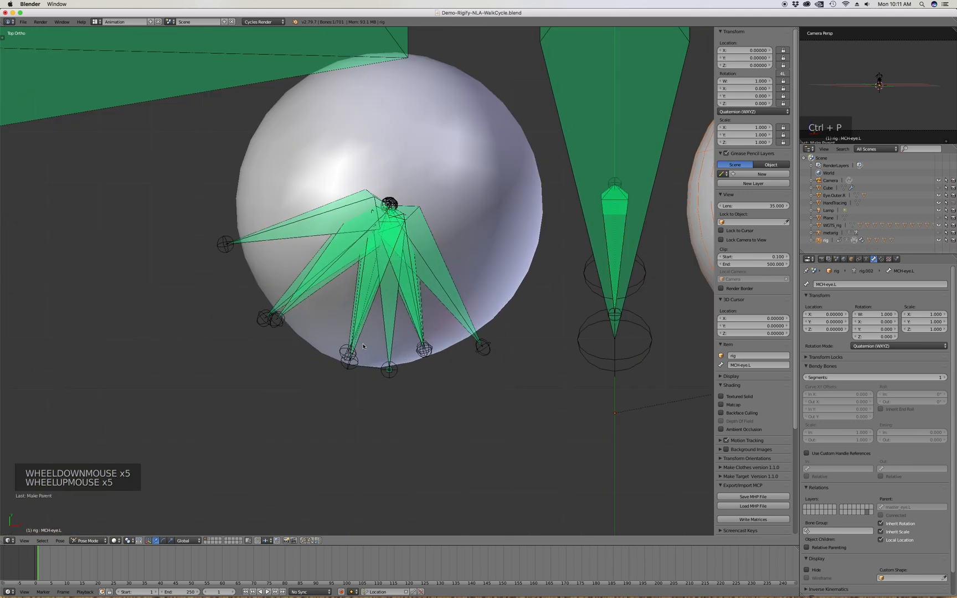
pyautogui.click(390, 349)
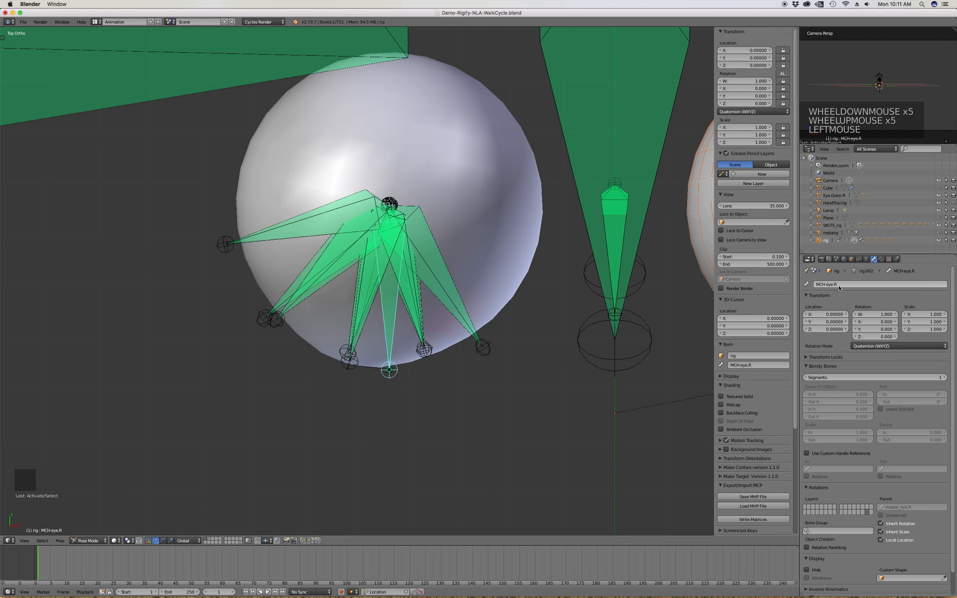
pyautogui.click(448, 344)
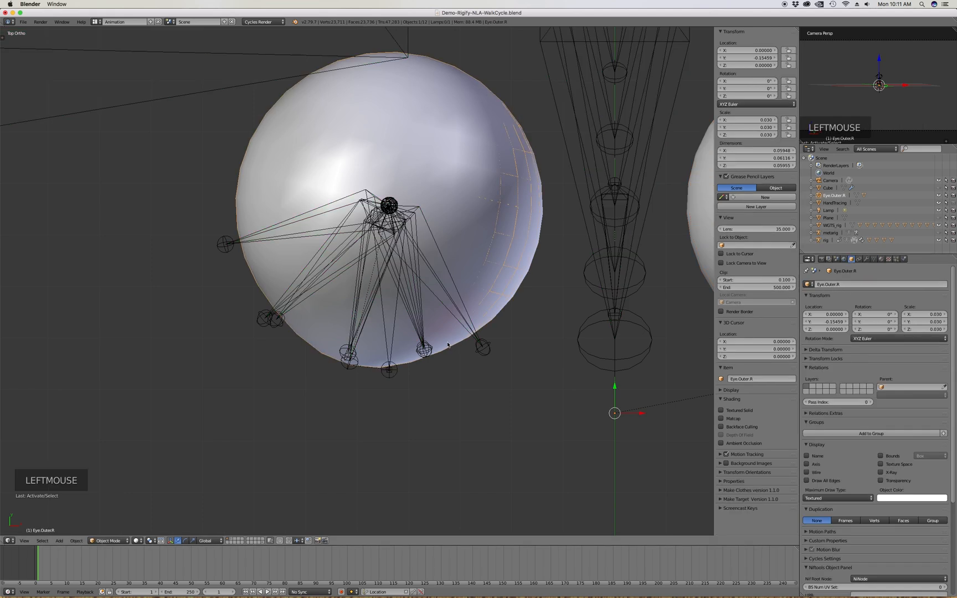
pyautogui.keyDown('shift'); pyautogui.click(392, 345); pyautogui.keyUp('shift')
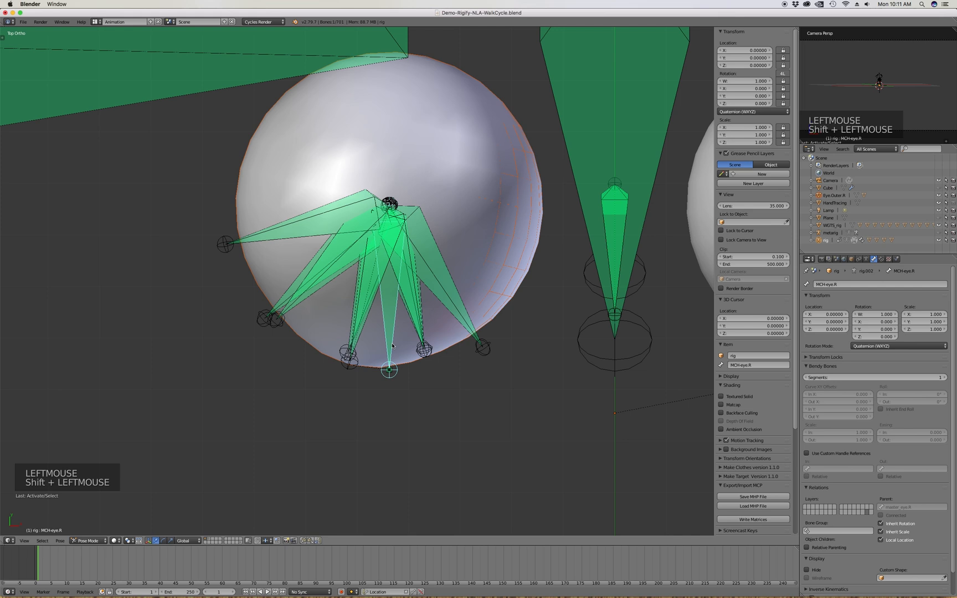
pyautogui.hotkey('ctrl', 'p')
pyautogui.click(387, 349)
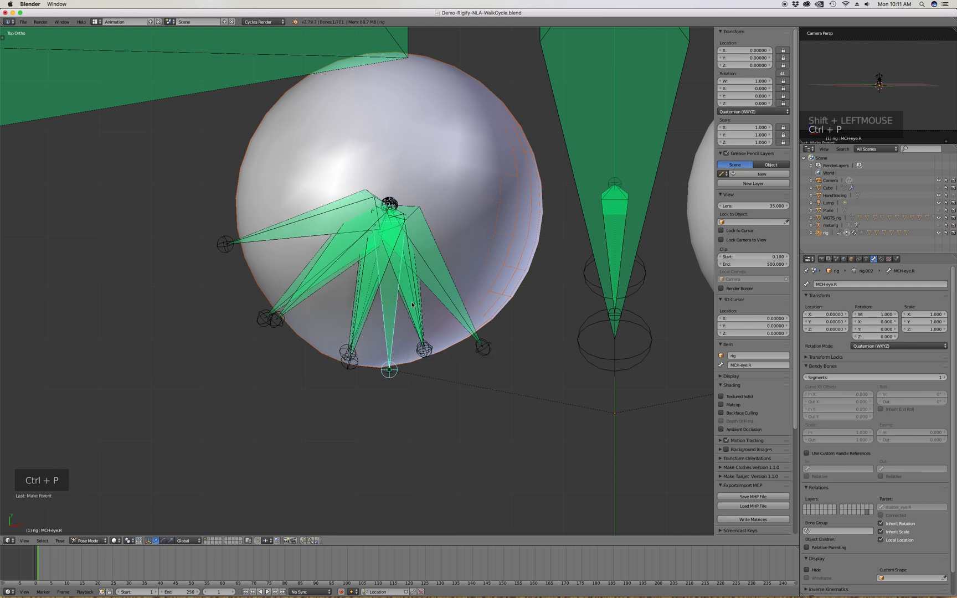
# Unhide the Girl and Hair objects nested under the rig
pyautogui.scroll(-5, 412, 304)
pyautogui.moveTo(491, 348); pyautogui.dragTo(464, 325, button='middle')
pyautogui.scroll(-3, 482, 290)
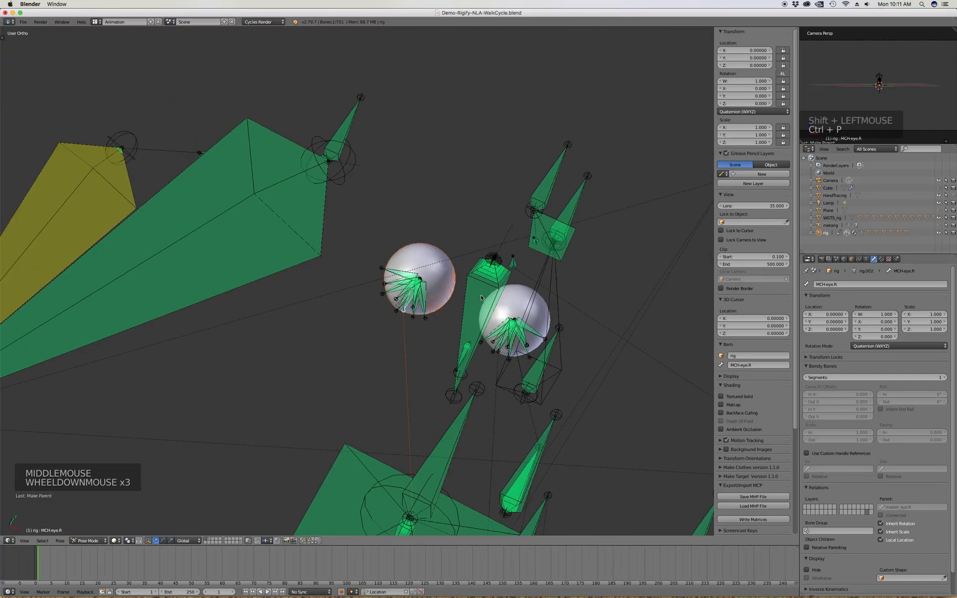
pyautogui.scroll(3, 457, 295)
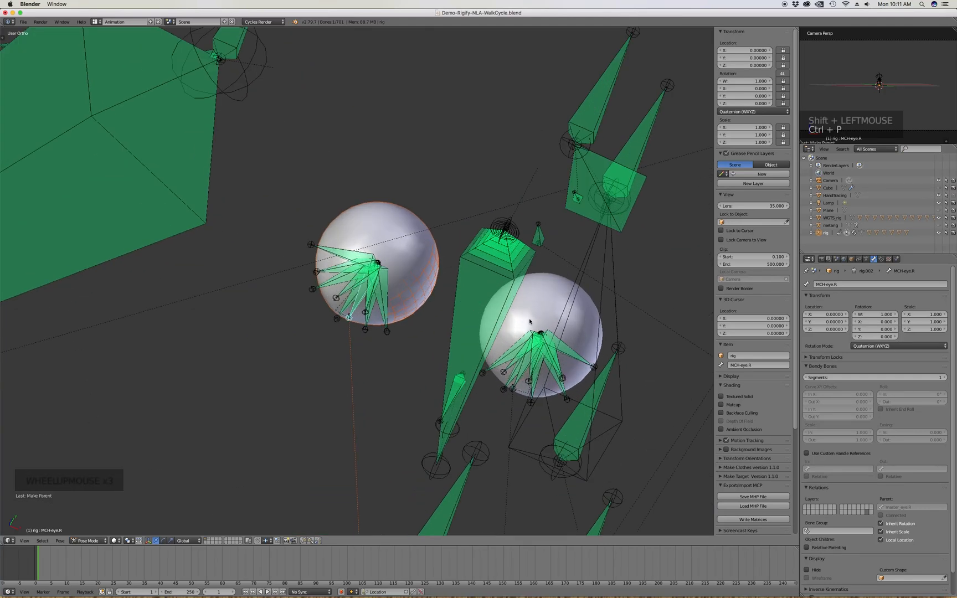
pyautogui.click(811, 233)
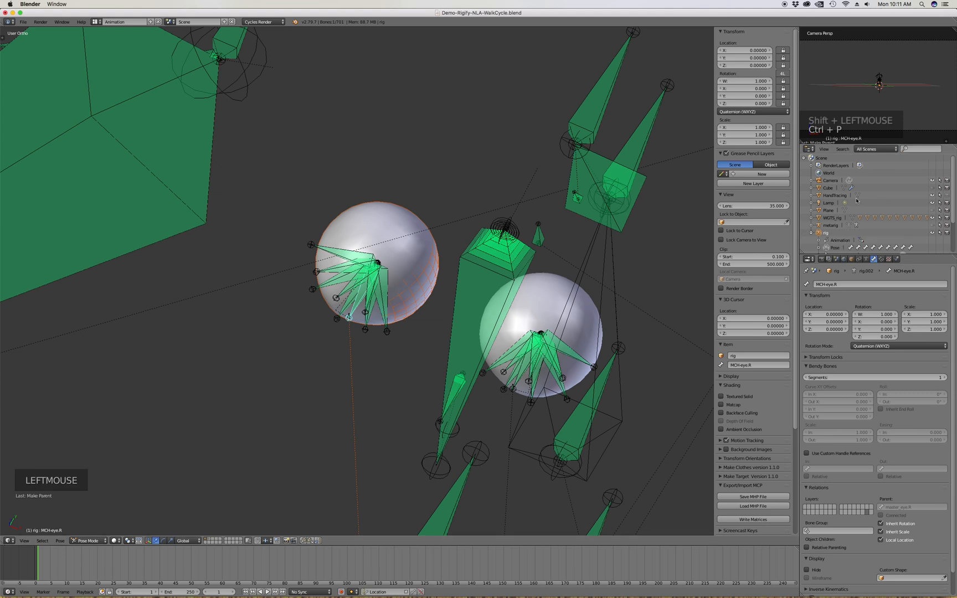
pyautogui.scroll(-5, 862, 186)
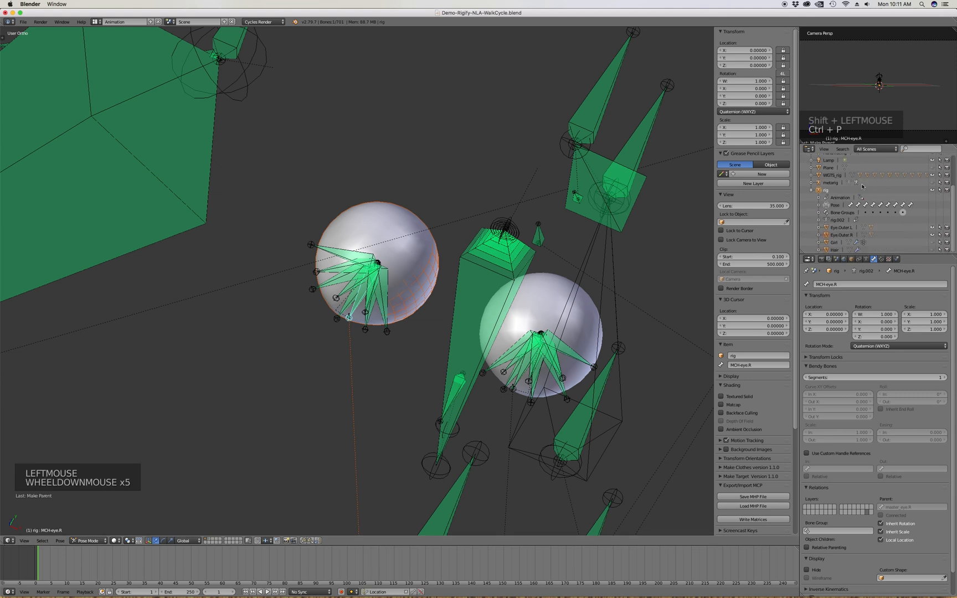
pyautogui.click(931, 242)
pyautogui.click(932, 250)
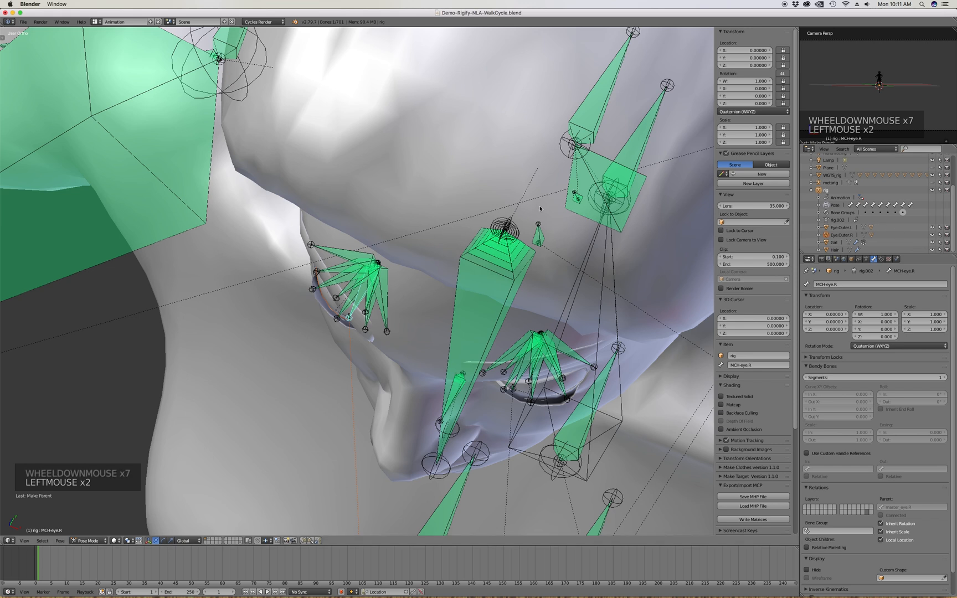
# In the rig's armature layers, turn off the layer holding the MCH mechanism bones
pyautogui.scroll(-3, 540, 208)
pyautogui.moveTo(540, 208); pyautogui.dragTo(581, 210, button='middle')
pyautogui.click(866, 260)
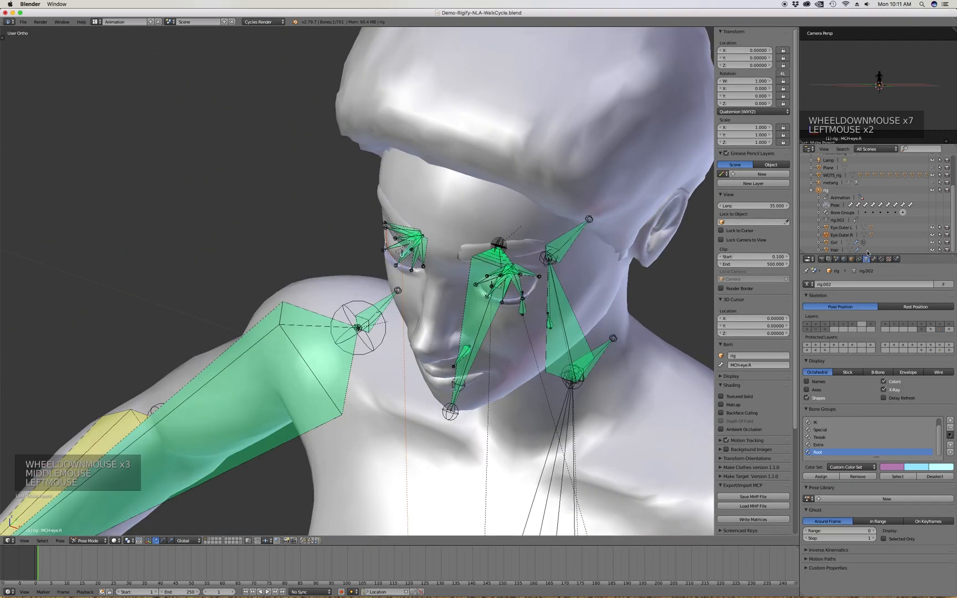
pyautogui.keyDown('shift'); pyautogui.click(940, 330); pyautogui.keyUp('shift')
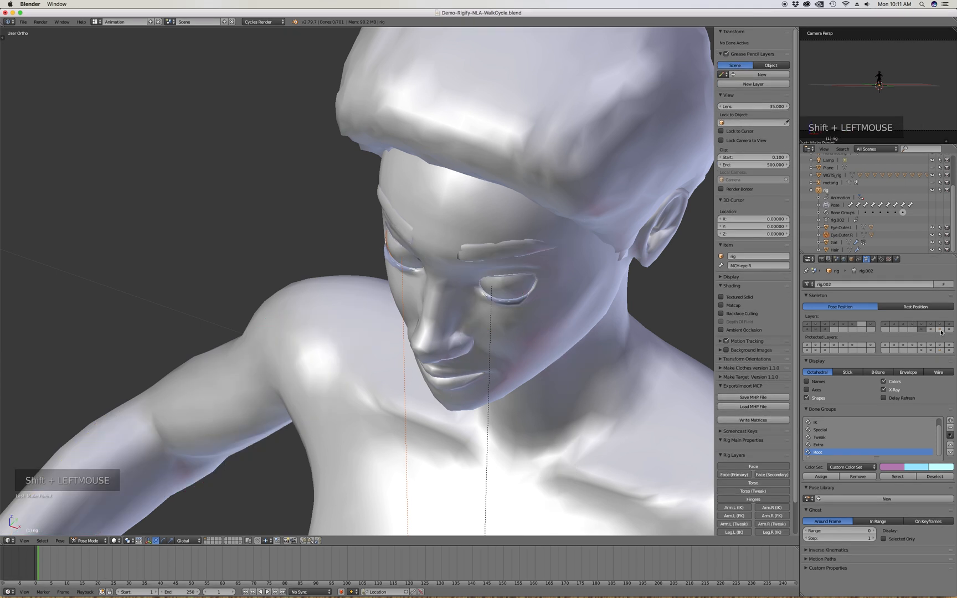
# Reveal all hidden control bones of the rig in Pose Mode
pyautogui.scroll(-6, 459, 214)
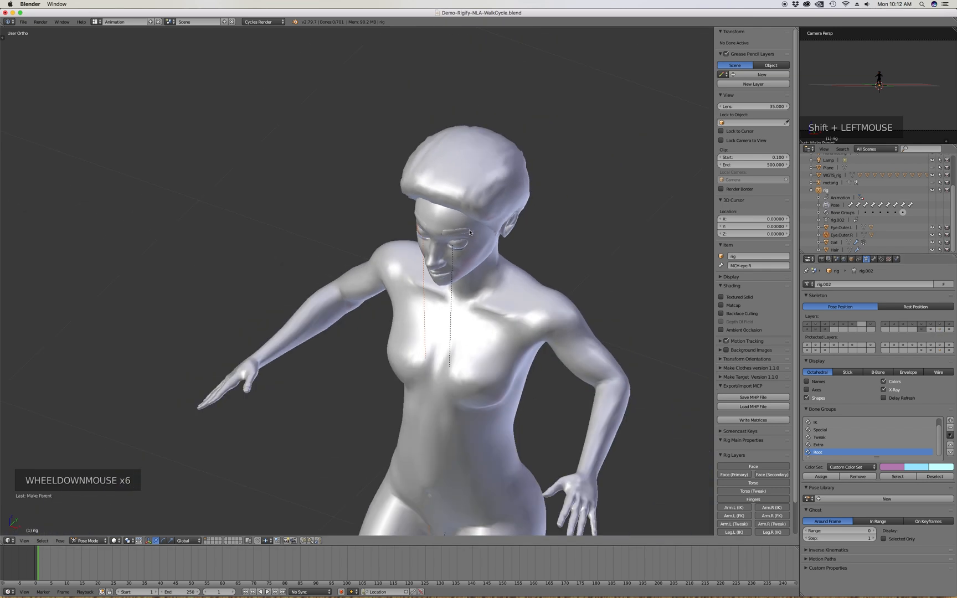
pyautogui.hotkey('alt', 'h')
pyautogui.moveTo(469, 232)
pyautogui.mouseDown(button='middle')
pyautogui.moveTo(507, 210)
pyautogui.moveTo(457, 226)
pyautogui.mouseUp(button='middle')
pyautogui.scroll(-4, 497, 227)
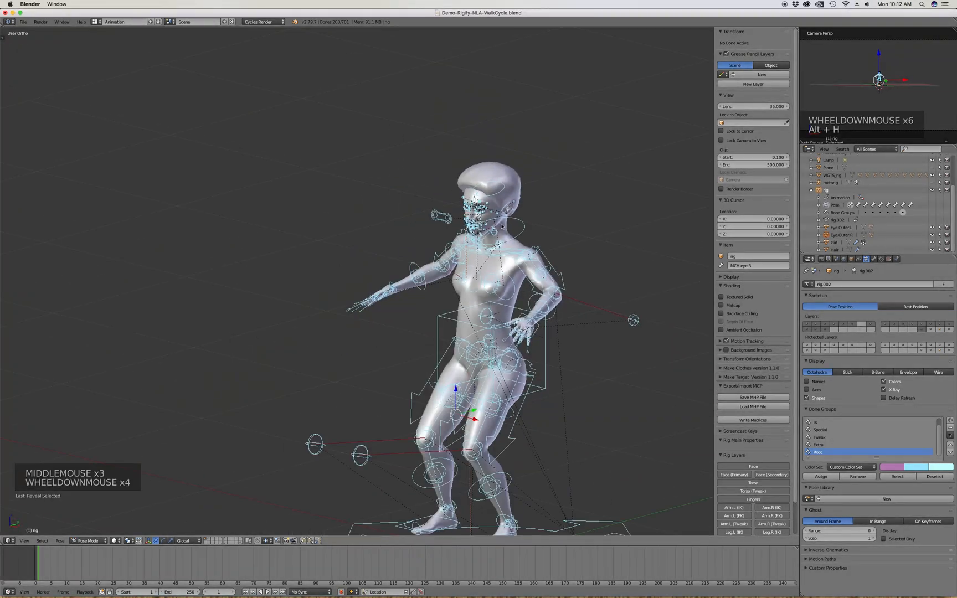
pyautogui.scroll(3, 502, 225)
pyautogui.scroll(-3, 502, 226)
pyautogui.scroll(4, 480, 227)
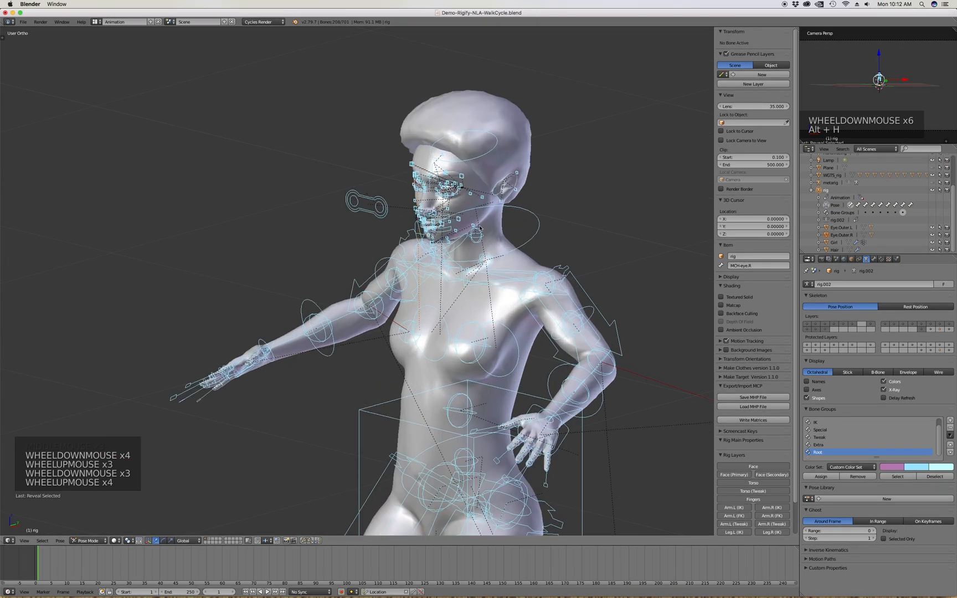
pyautogui.moveTo(480, 227); pyautogui.dragTo(493, 236, button='middle')
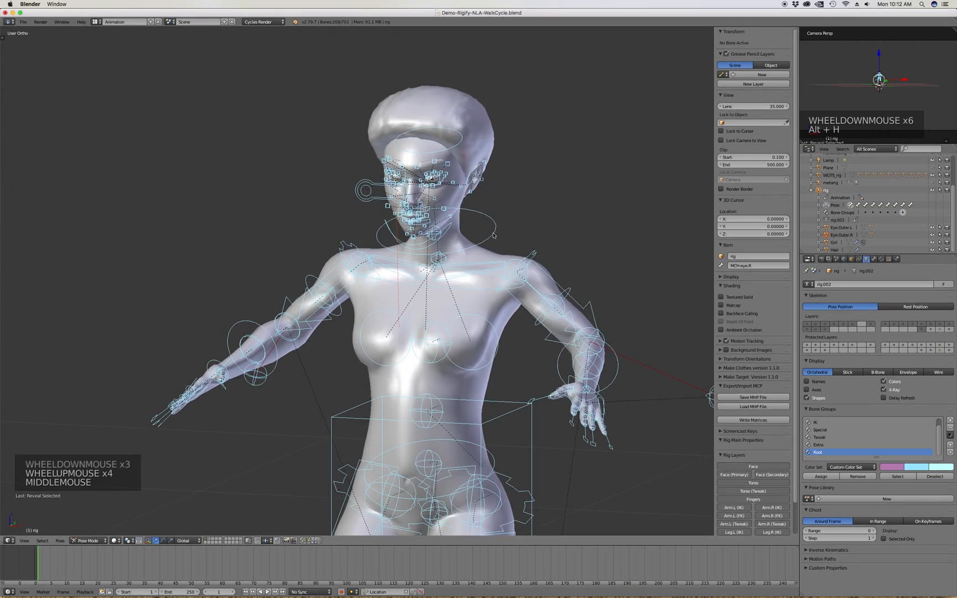
# Test the head binding by rotating the neck control, then cancel the rotation
pyautogui.click(493, 235)
pyautogui.scroll(-2, 493, 235)
pyautogui.press('r')
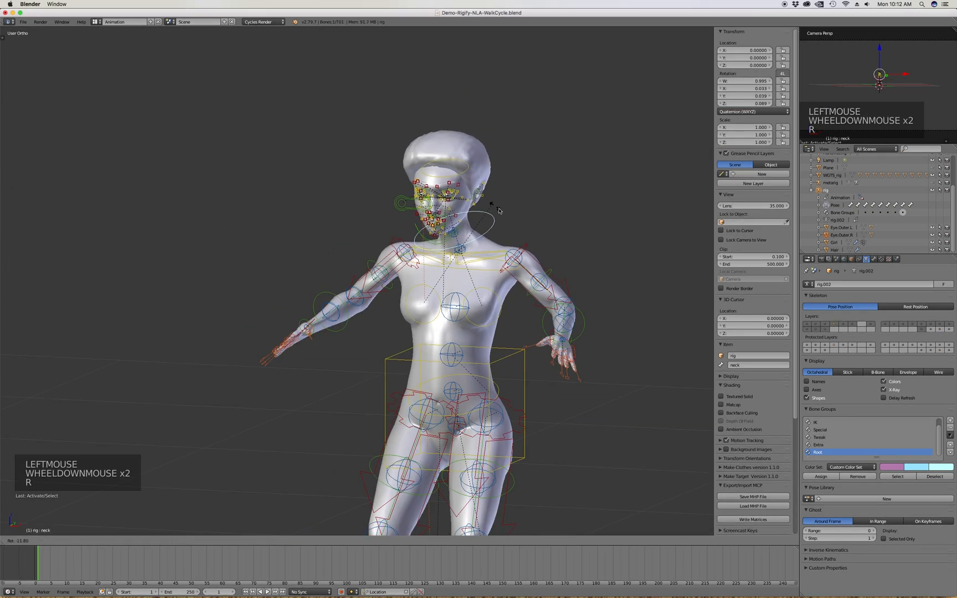
pyautogui.scroll(7, 505, 249)
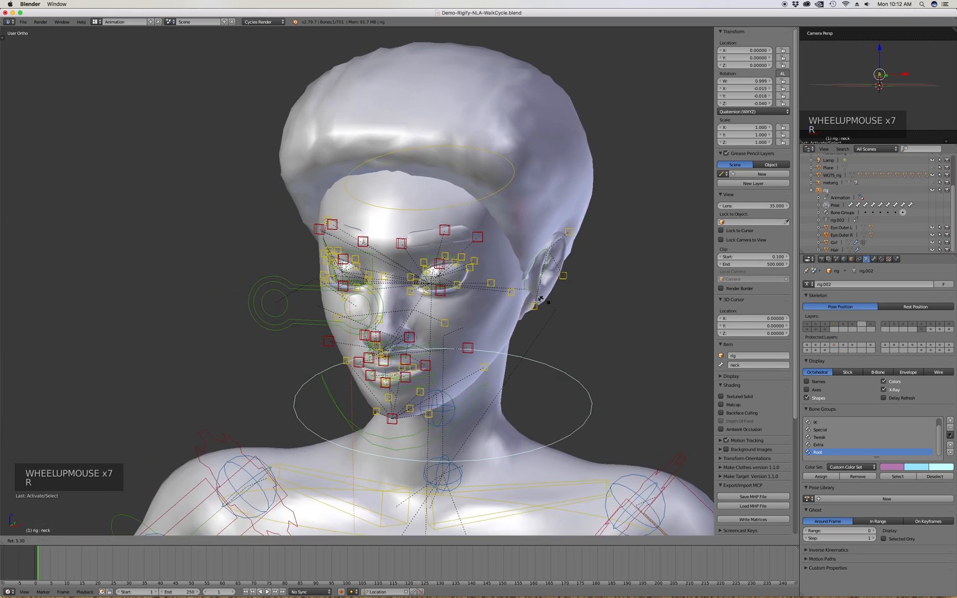
pyautogui.press('Escape')
# From the side, test the face deformation by rotating the jaw_master control, then cancel the rotation
pyautogui.scroll(-5, 561, 319)
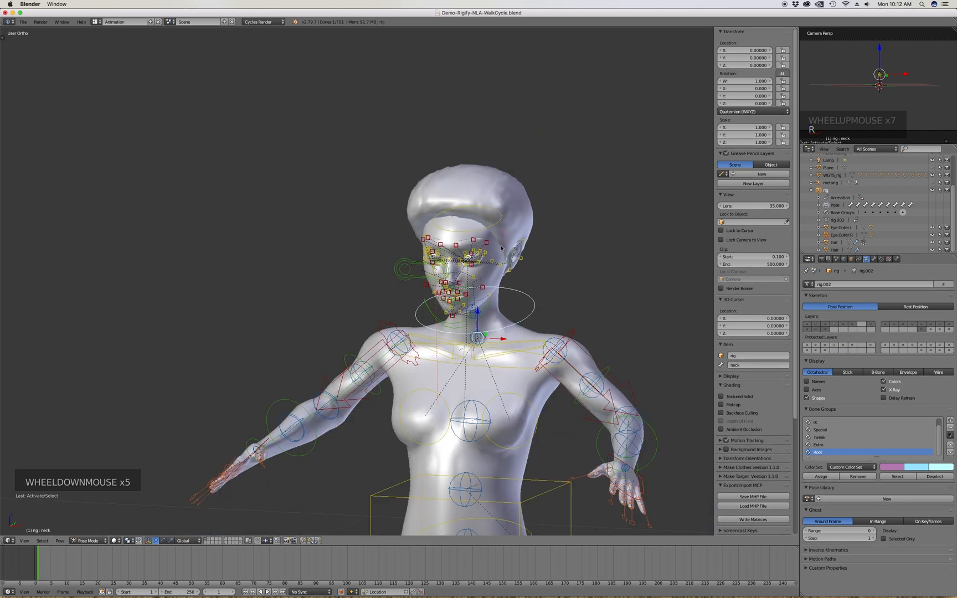
pyautogui.scroll(1, 561, 319)
pyautogui.moveTo(561, 318); pyautogui.dragTo(404, 297, button='middle')
pyautogui.scroll(6, 404, 297)
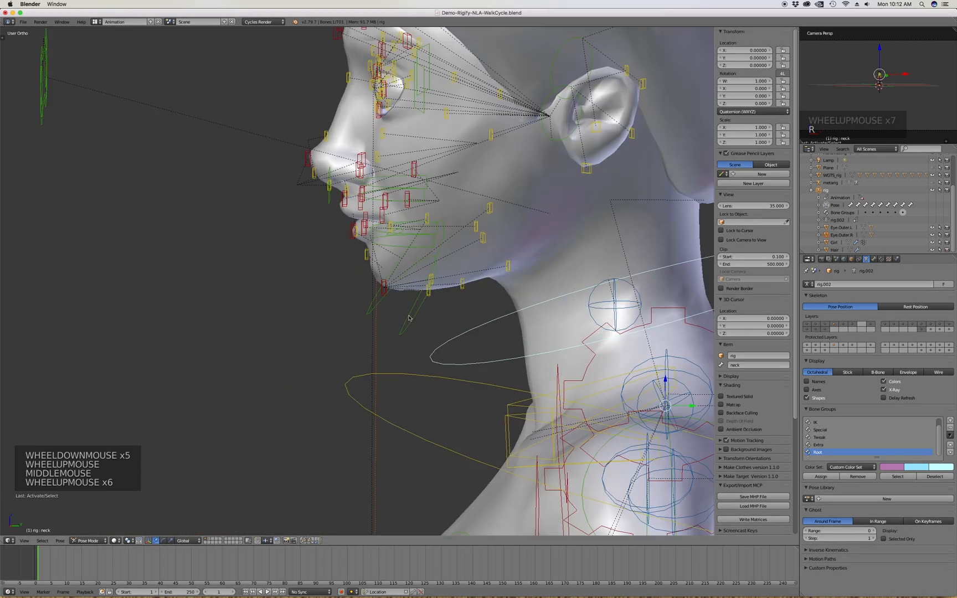
pyautogui.click(409, 318)
pyautogui.press('r')
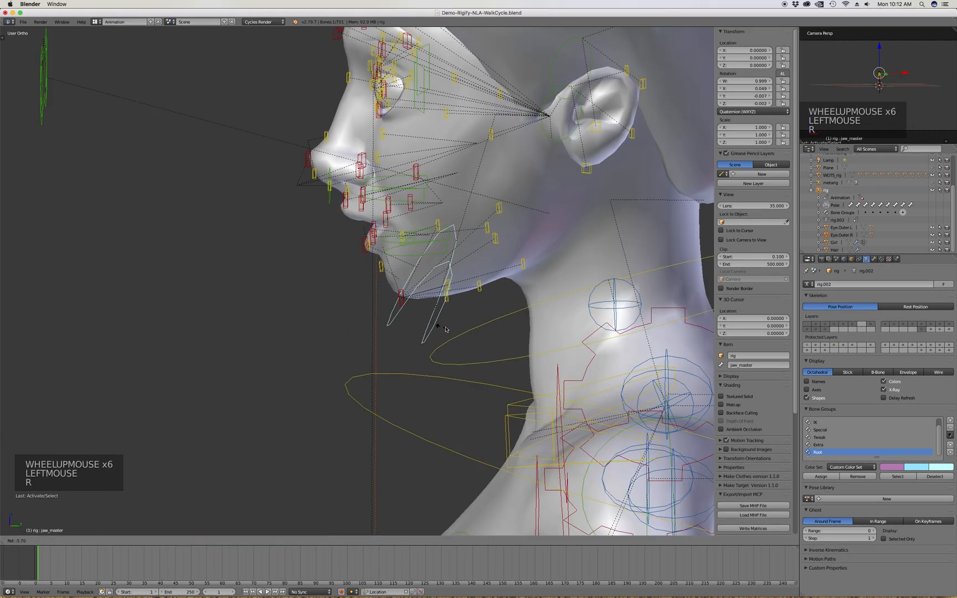
pyautogui.press('Escape')
# From the right view, try moving the left foot control foot_ik.L down to the ground and cancel the move
pyautogui.scroll(-6, 467, 255)
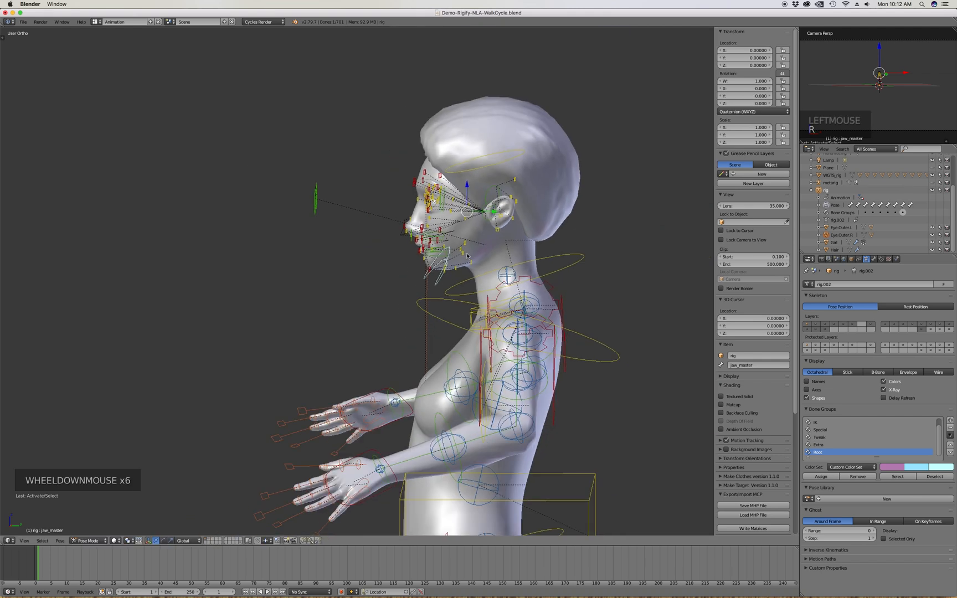
pyautogui.scroll(-2, 471, 253)
pyautogui.press('KP_3')
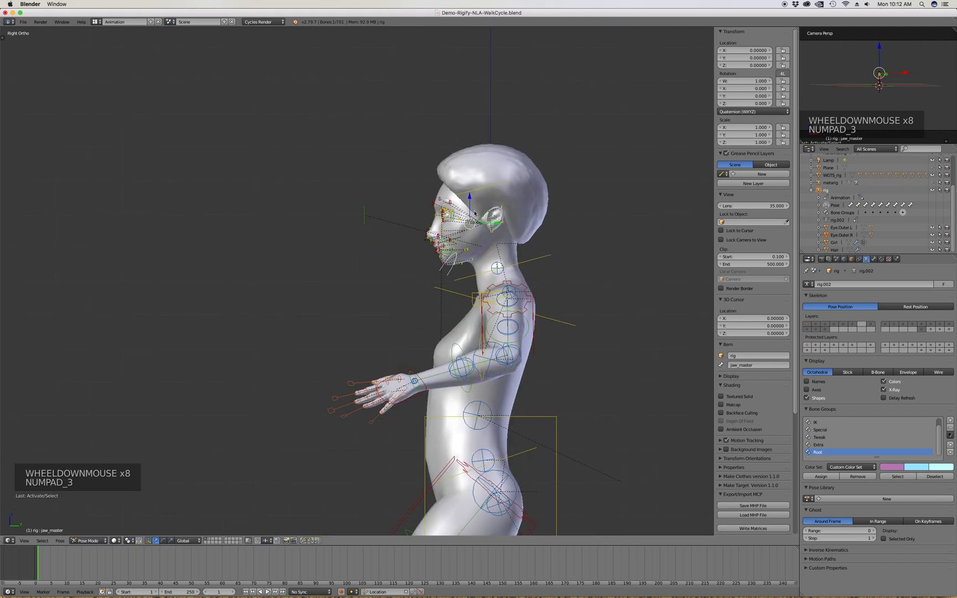
pyautogui.scroll(-6, 474, 213)
pyautogui.scroll(6, 478, 388)
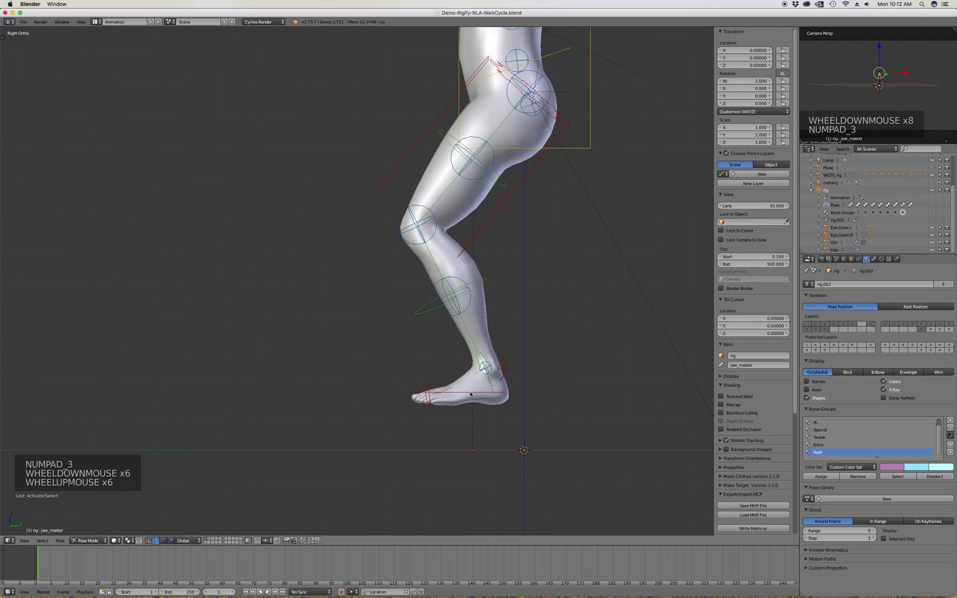
pyautogui.click(474, 394)
pyautogui.press('g')
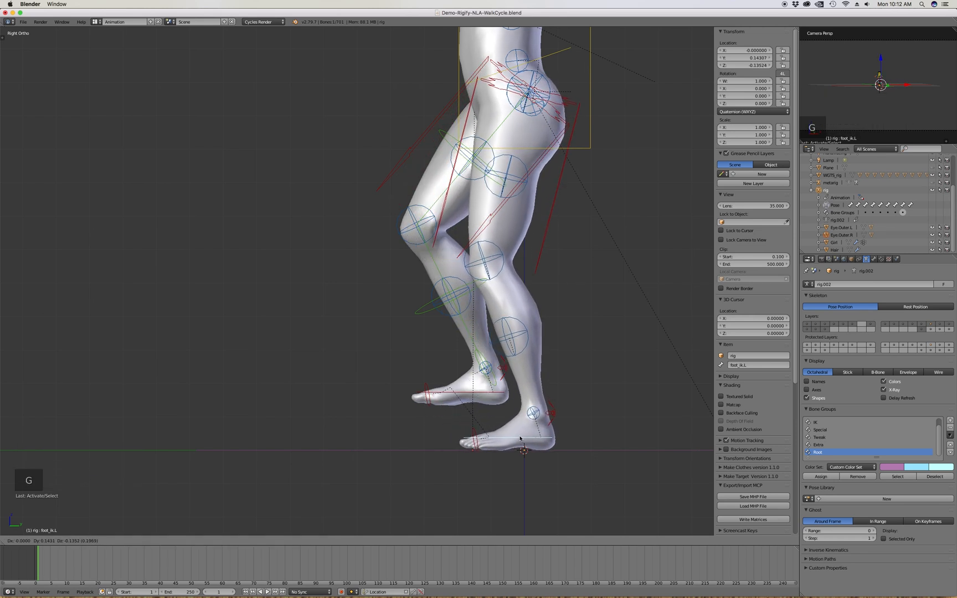
pyautogui.press('Escape')
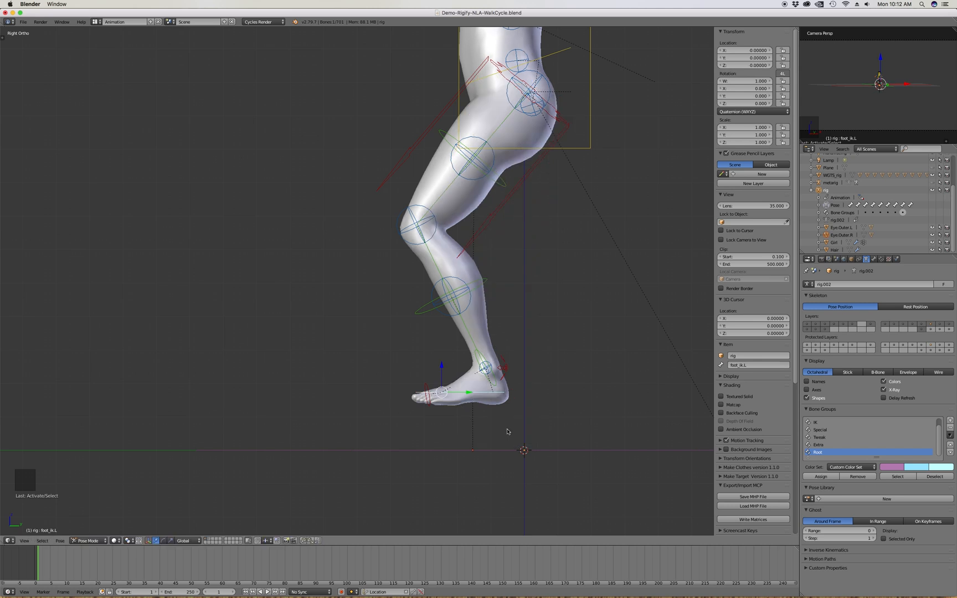
# Circle-select both foot IK controls and move them about 0.145 in Y and -0.135 in Z to ground level
pyautogui.press('z')
pyautogui.press('c')
pyautogui.rightClick(477, 393)
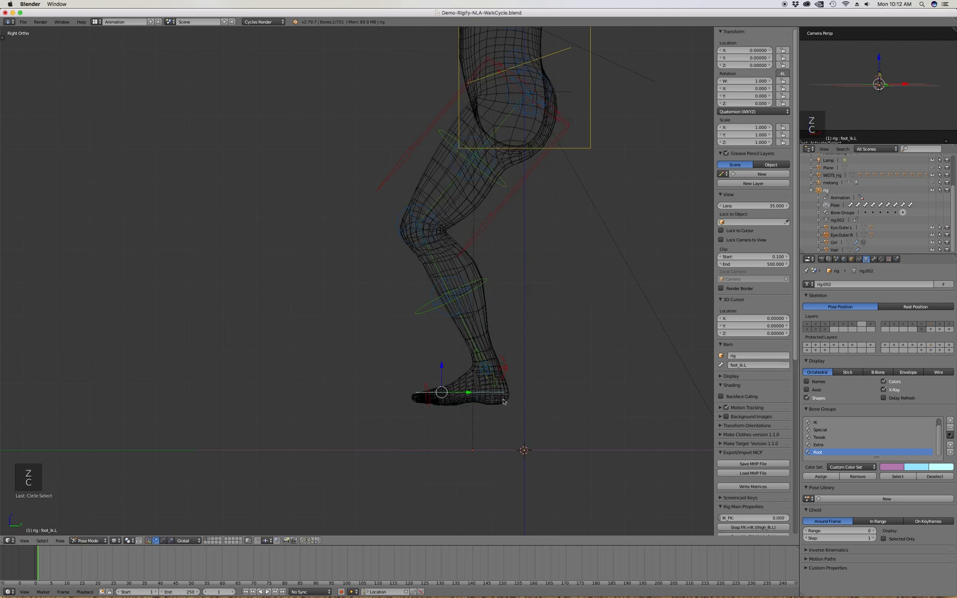
pyautogui.press('z')
pyautogui.press('g')
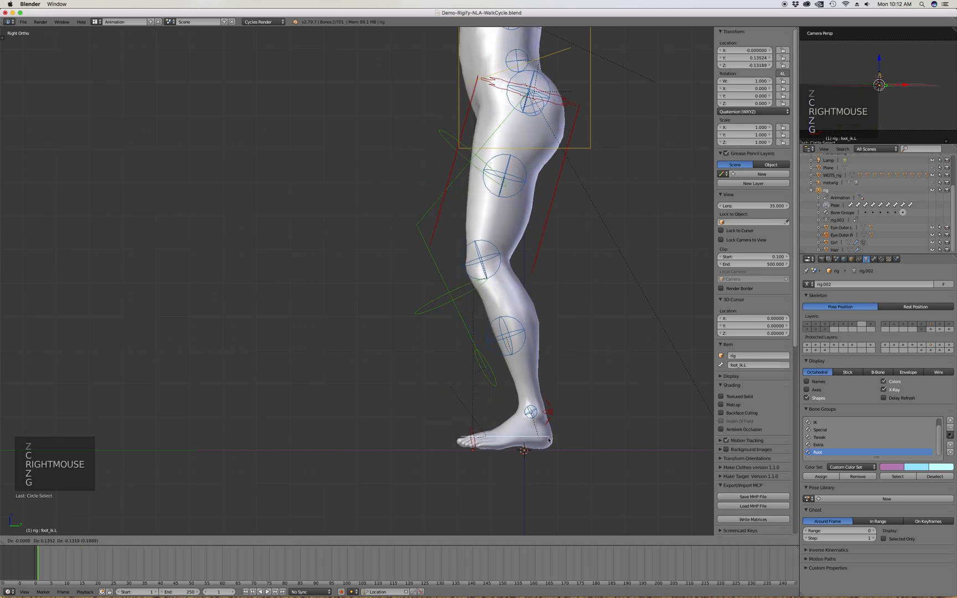
pyautogui.click(497, 378)
# Examine the posed character from the front and around the head to check the hair, eyes and face controls
pyautogui.press('KP_1')
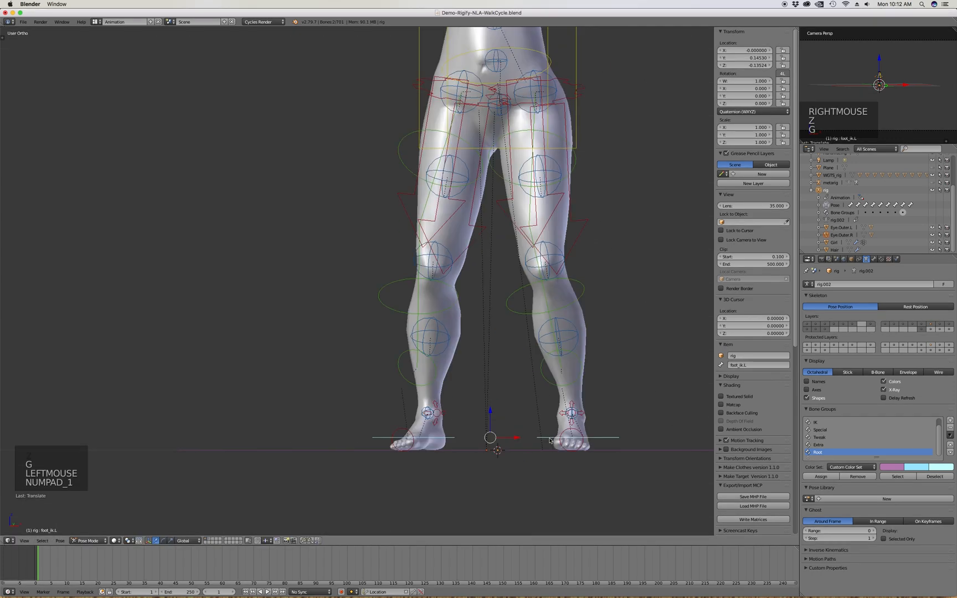
pyautogui.scroll(-7, 467, 490)
pyautogui.scroll(9, 468, 490)
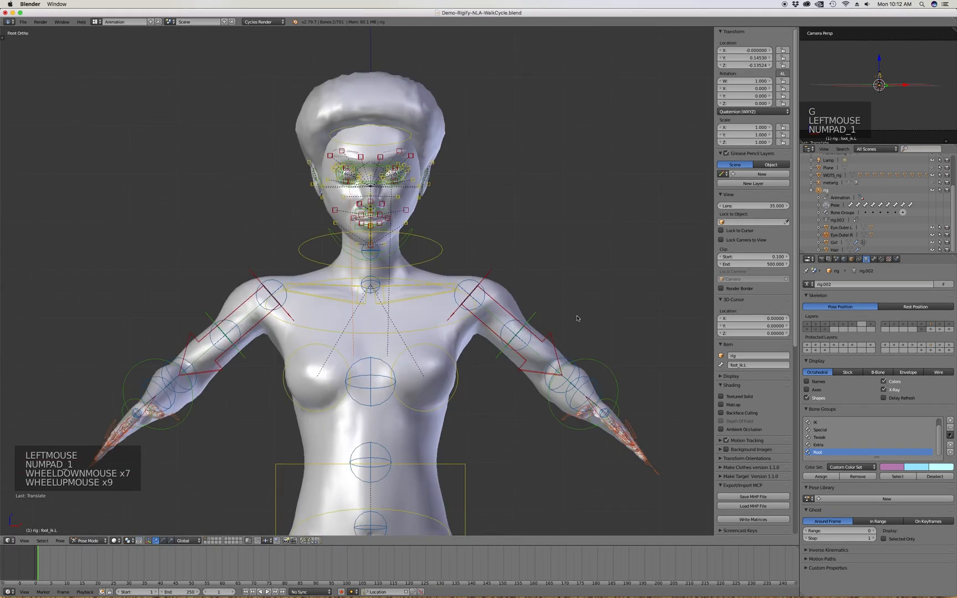
pyautogui.moveTo(576, 320); pyautogui.dragTo(515, 302, button='middle')
pyautogui.scroll(-6, 498, 288)
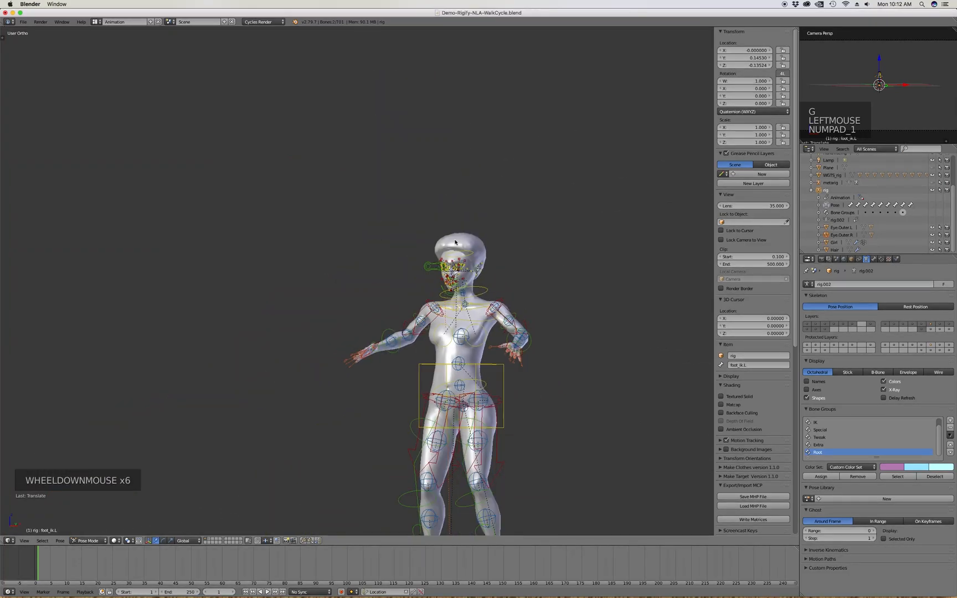
pyautogui.scroll(10, 457, 262)
pyautogui.moveTo(460, 247); pyautogui.dragTo(477, 281, button='middle')
pyautogui.scroll(-6, 476, 282)
pyautogui.scroll(6, 476, 281)
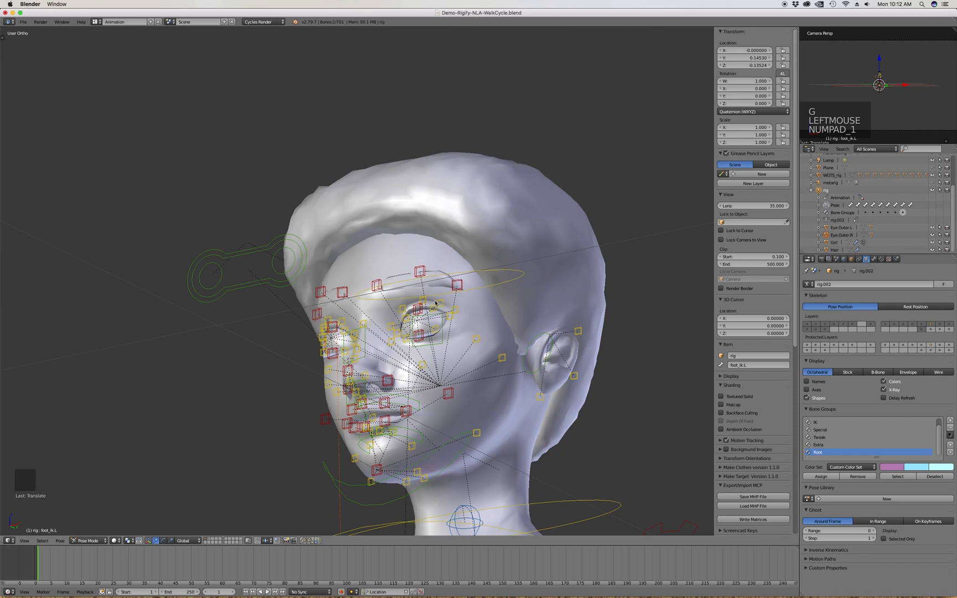
# Select the Girl mesh and switch it to Weight Paint mode
pyautogui.scroll(-2, 449, 250)
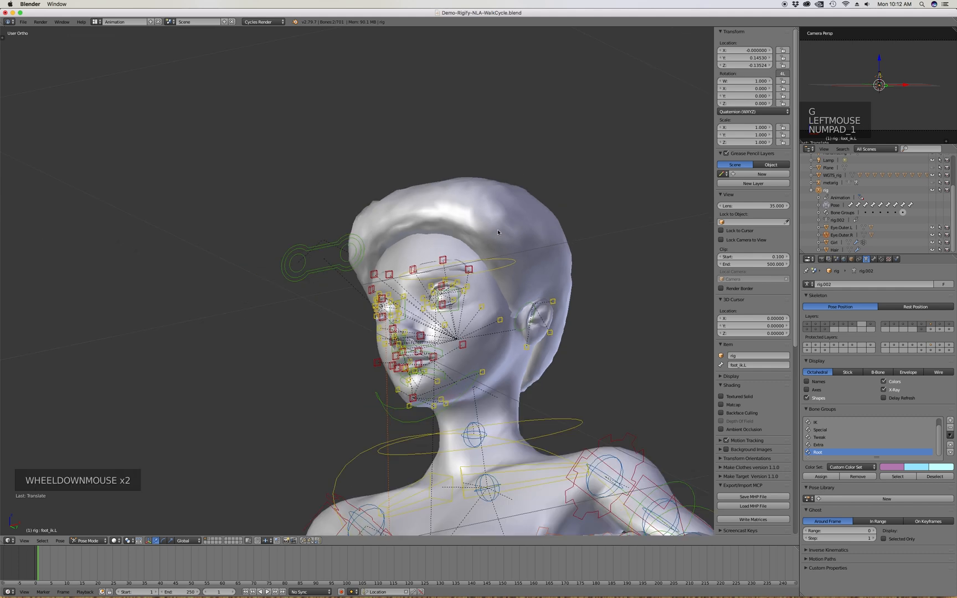
pyautogui.moveTo(449, 250)
pyautogui.mouseDown(button='middle')
pyautogui.moveTo(483, 251)
pyautogui.moveTo(450, 257)
pyautogui.mouseUp(button='middle')
pyautogui.scroll(3, 449, 322)
pyautogui.scroll(-2, 520, 353)
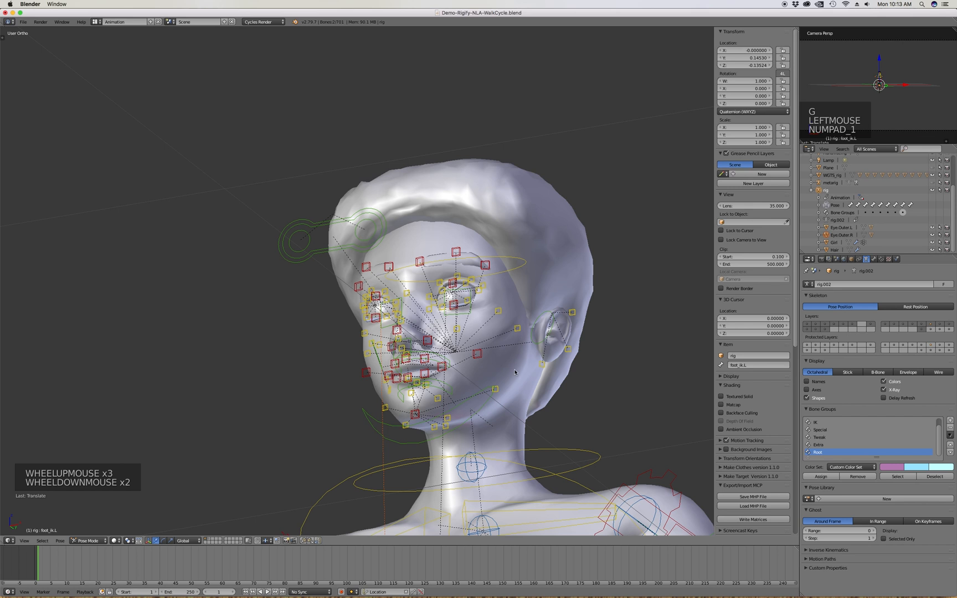
pyautogui.click(514, 372)
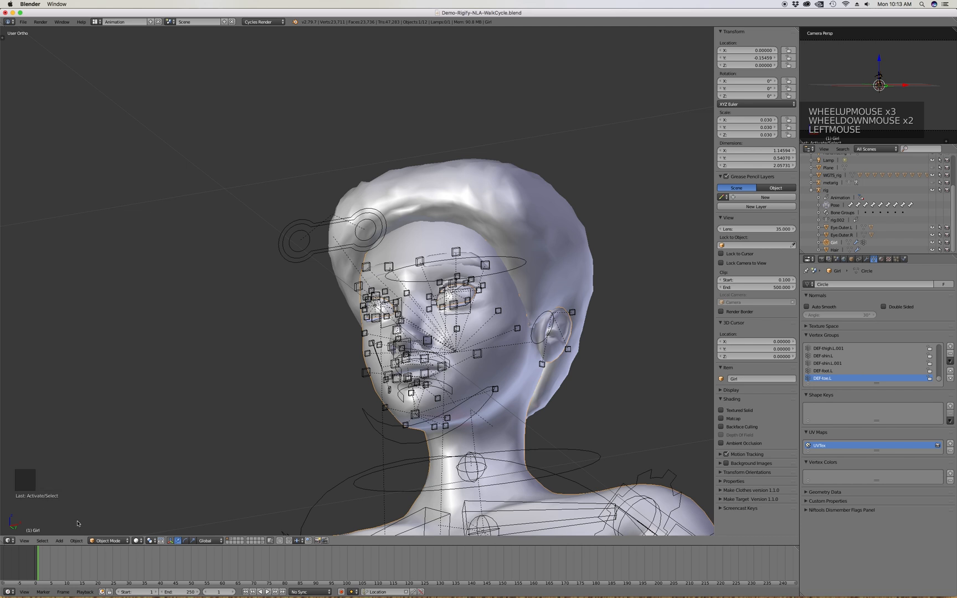
pyautogui.click(125, 542)
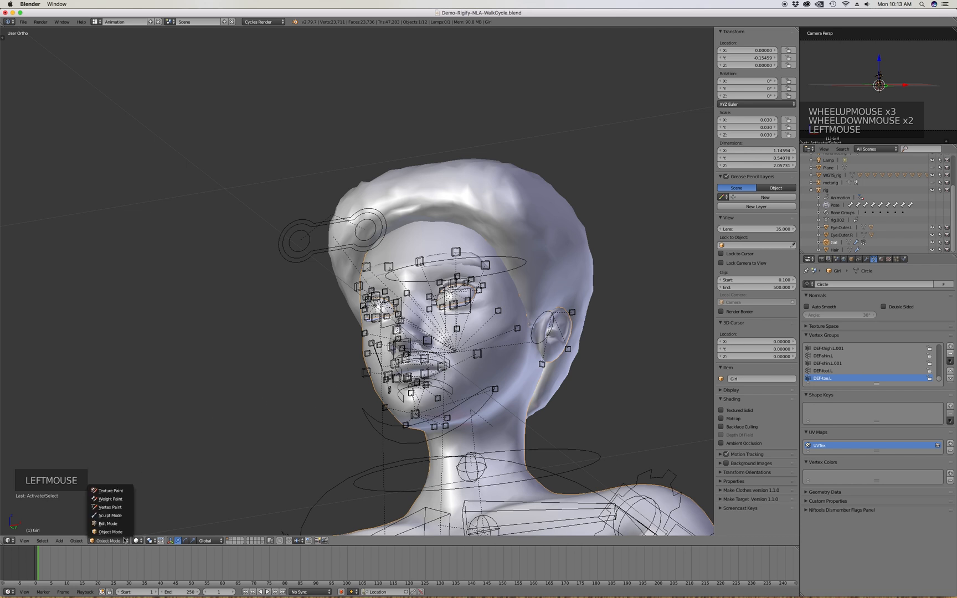
pyautogui.click(126, 498)
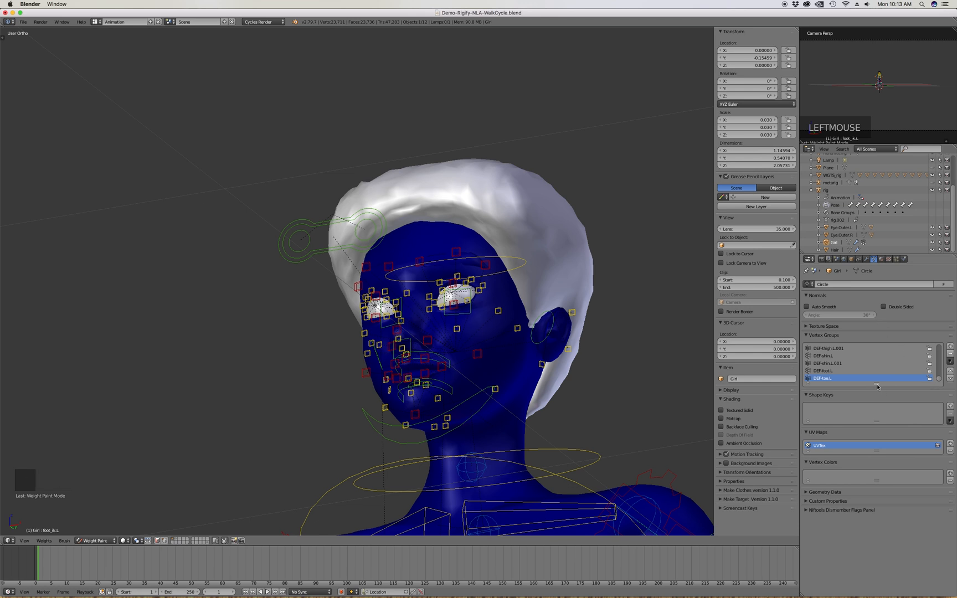
# Enlarge the vertex group list and step up from DEF-toe.R through the leg, hand and arm groups to DEF-cheek.T.L.001
pyautogui.moveTo(876, 383); pyautogui.dragTo(929, 544)
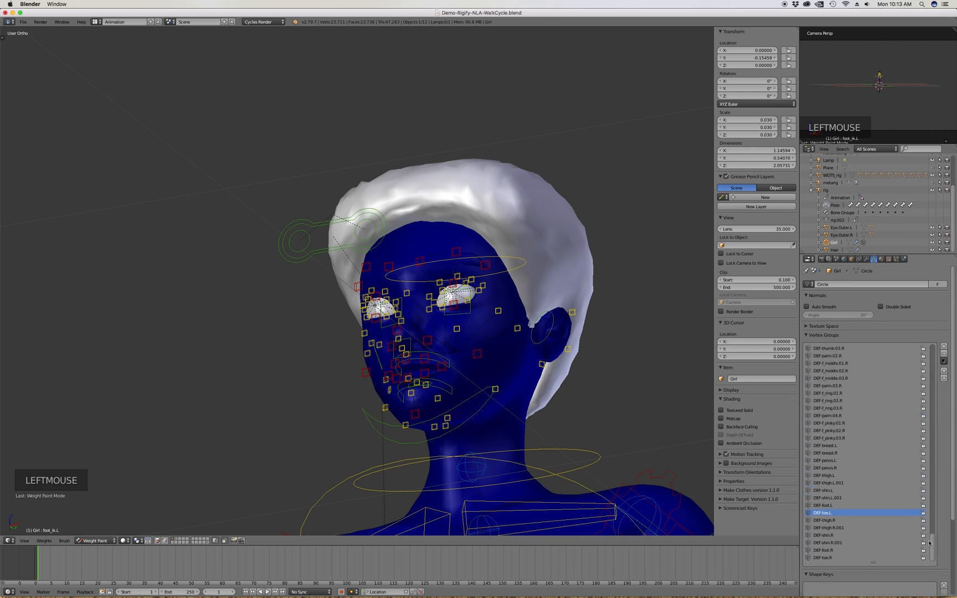
pyautogui.click(828, 558)
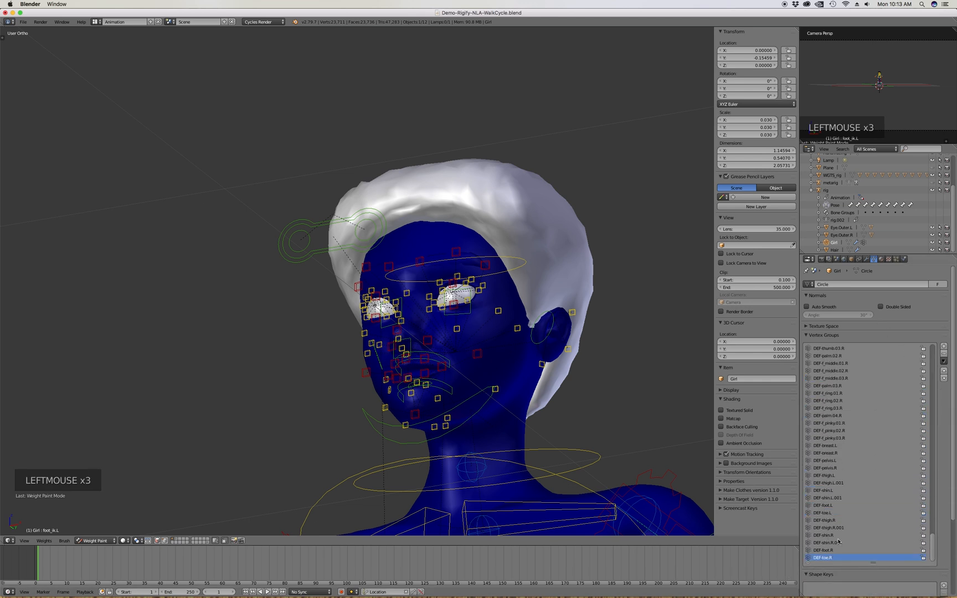
pyautogui.press('Up')
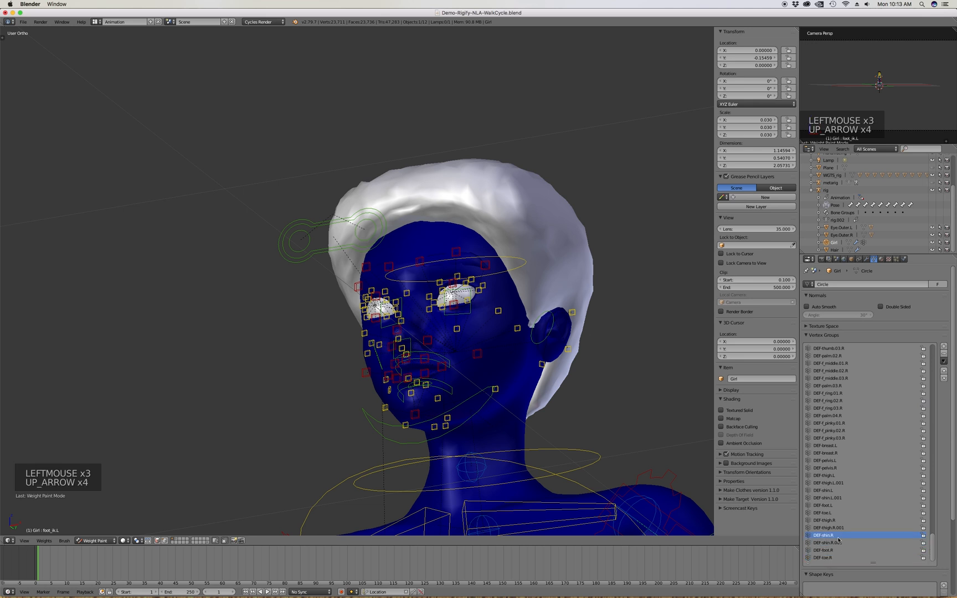
pyautogui.press('Up')
pyautogui.press('Up')
pyautogui.press('Up')
pyautogui.press('Up')
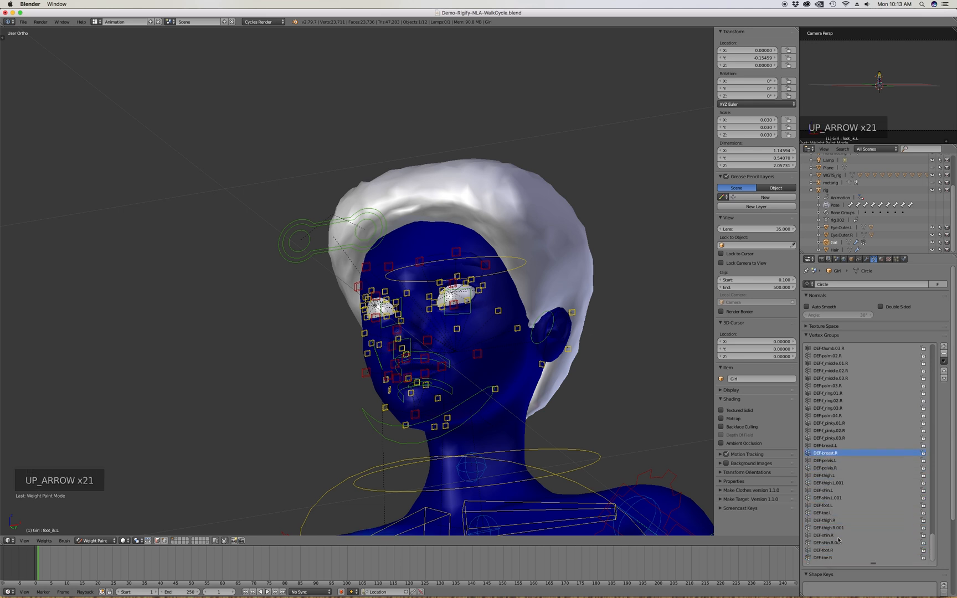
pyautogui.press('Up')
pyautogui.press('Up')
pyautogui.press('Up')
pyautogui.press('Up')
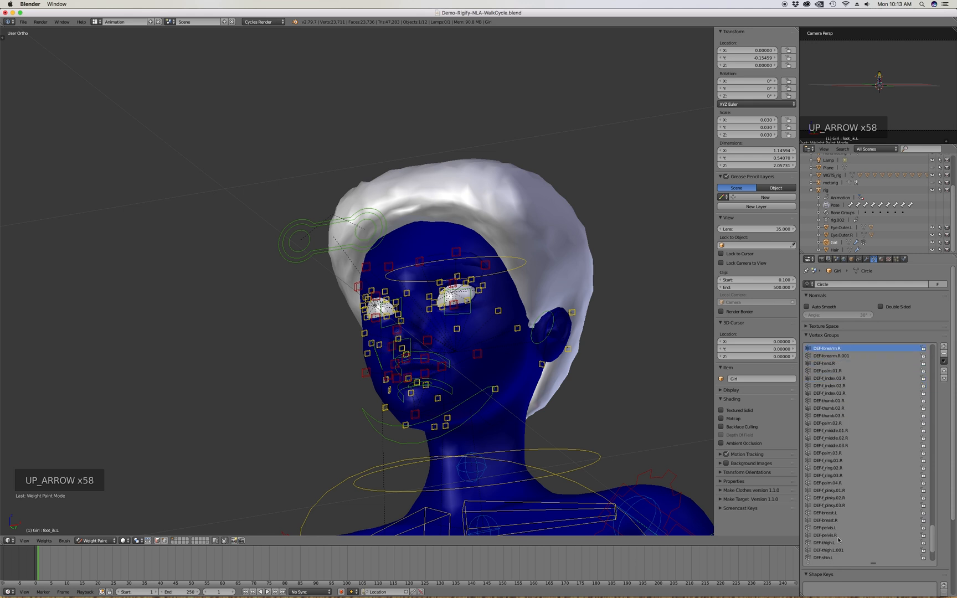
pyautogui.press('Up')
pyautogui.press('Up')
pyautogui.press('Up')
pyautogui.press('Up')
pyautogui.press('Up')
pyautogui.press('Up')
pyautogui.press('Up')
pyautogui.press('Up')
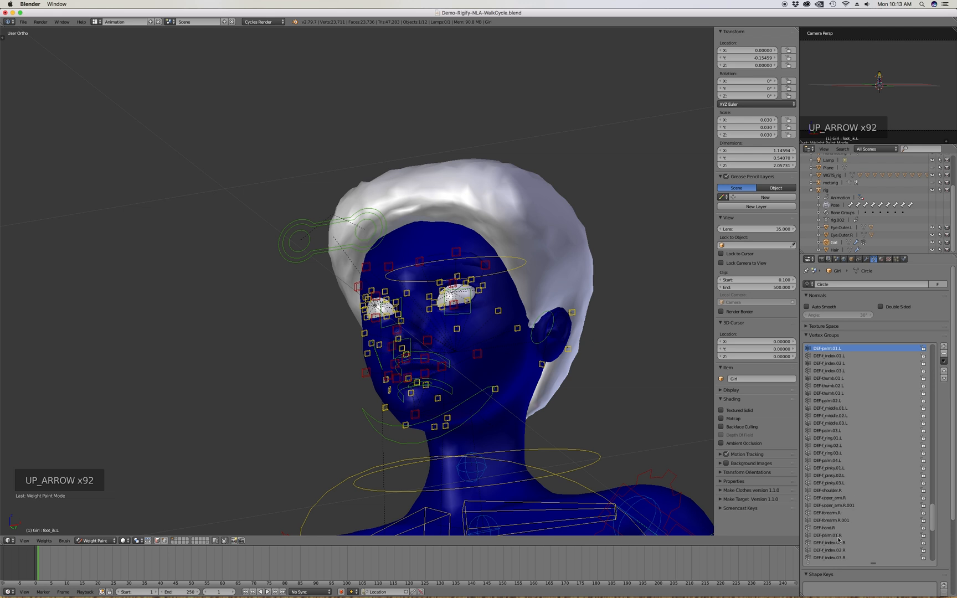
pyautogui.press('Up')
pyautogui.press('Up')
pyautogui.press('Up')
pyautogui.press('Up')
pyautogui.press('Up')
pyautogui.press('Up')
pyautogui.press('Up')
pyautogui.press('Up')
pyautogui.press('Up')
pyautogui.press('Down')
pyautogui.press('Down')
pyautogui.press('Down')
pyautogui.press('Down')
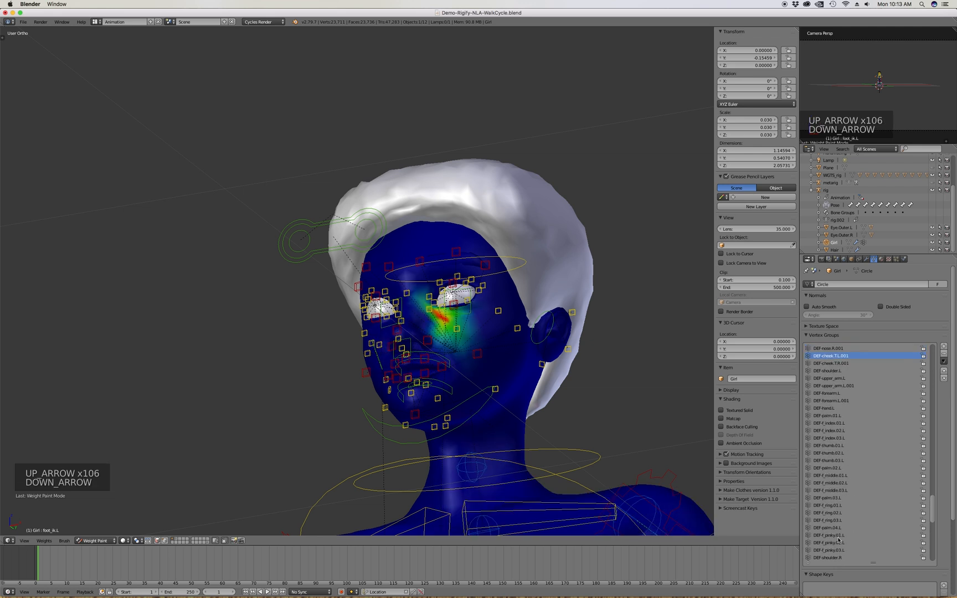
# Examine the weights of the nose, lip, cheek and brow vertex groups one by one, up to DEF-cheek.T.R
pyautogui.press('Up')
pyautogui.press('Up')
pyautogui.press('Up')
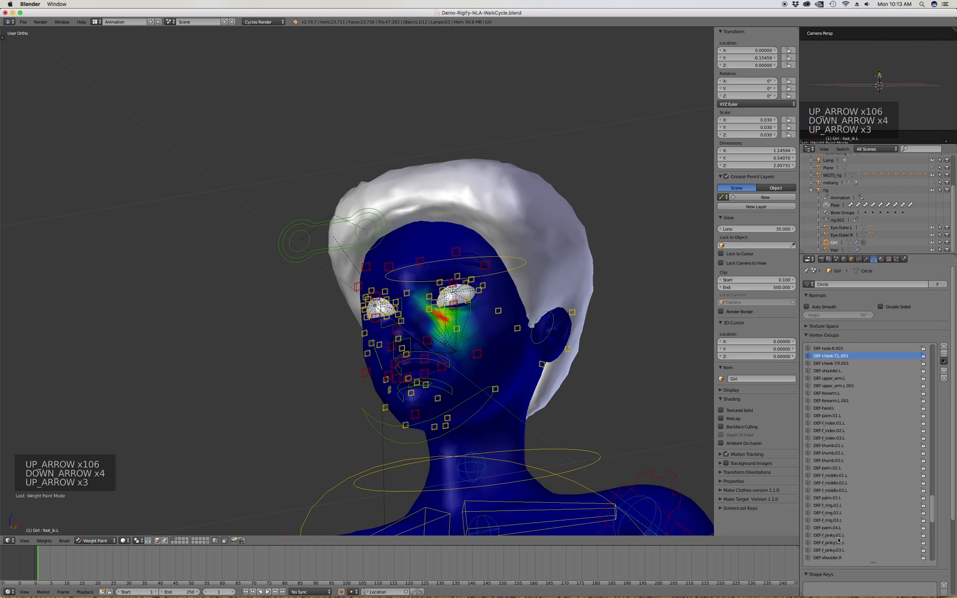
pyautogui.press('Up')
pyautogui.press('Up')
pyautogui.press('Up')
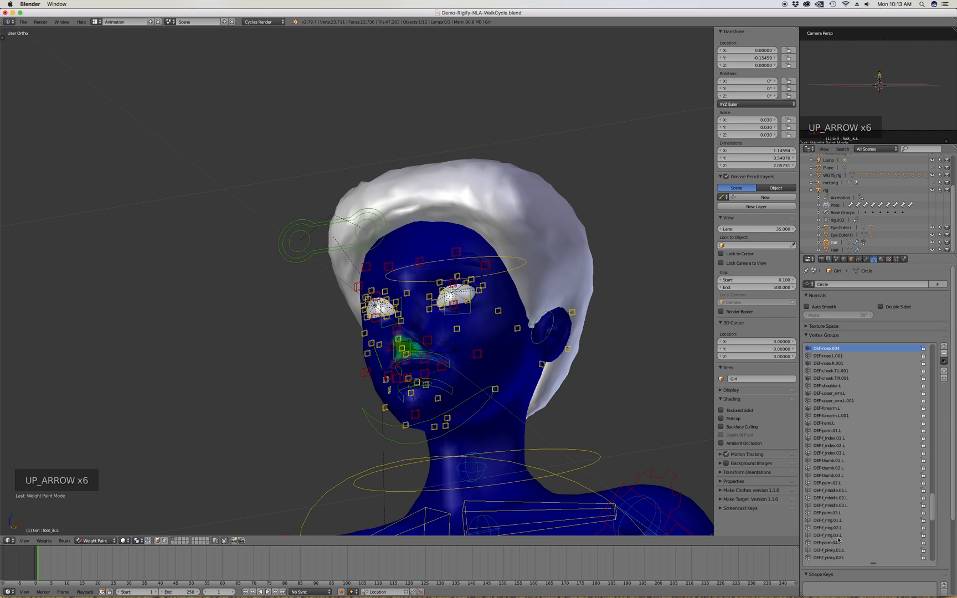
pyautogui.press('Down')
pyautogui.press('Down')
pyautogui.press('Down')
pyautogui.press('Down')
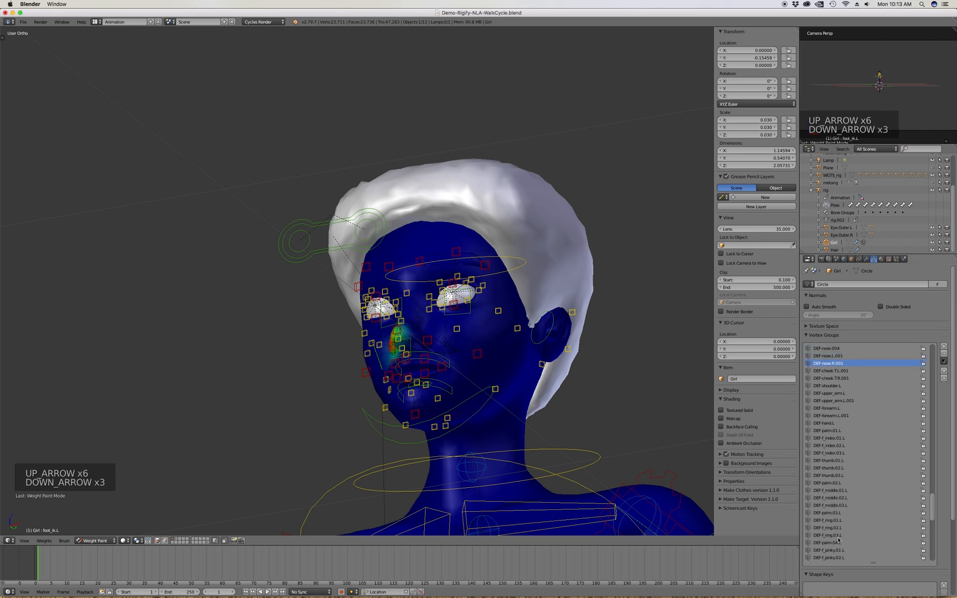
pyautogui.press('Up')
pyautogui.press('Up')
pyautogui.press('Up')
pyautogui.press('Up')
pyautogui.press('Up')
pyautogui.press('Up')
pyautogui.press('Up')
pyautogui.press('Up')
pyautogui.press('Up')
pyautogui.press('Up')
pyautogui.press('Up')
pyautogui.press('Up')
pyautogui.press('Up')
pyautogui.press('Up')
pyautogui.press('Up')
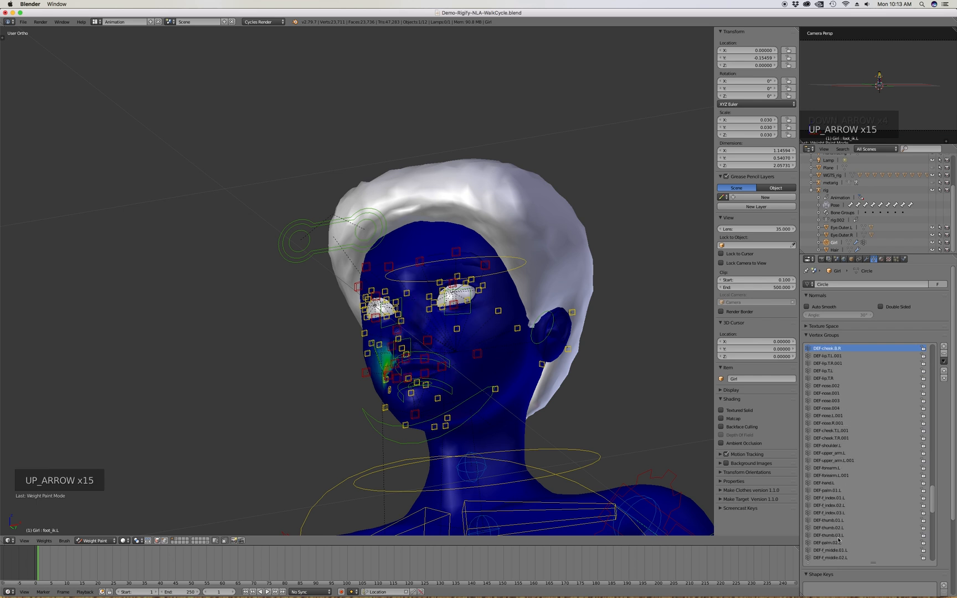
pyautogui.press('Down')
pyautogui.press('Up')
pyautogui.press('Up')
pyautogui.press('Up')
pyautogui.press('Up')
pyautogui.press('Up')
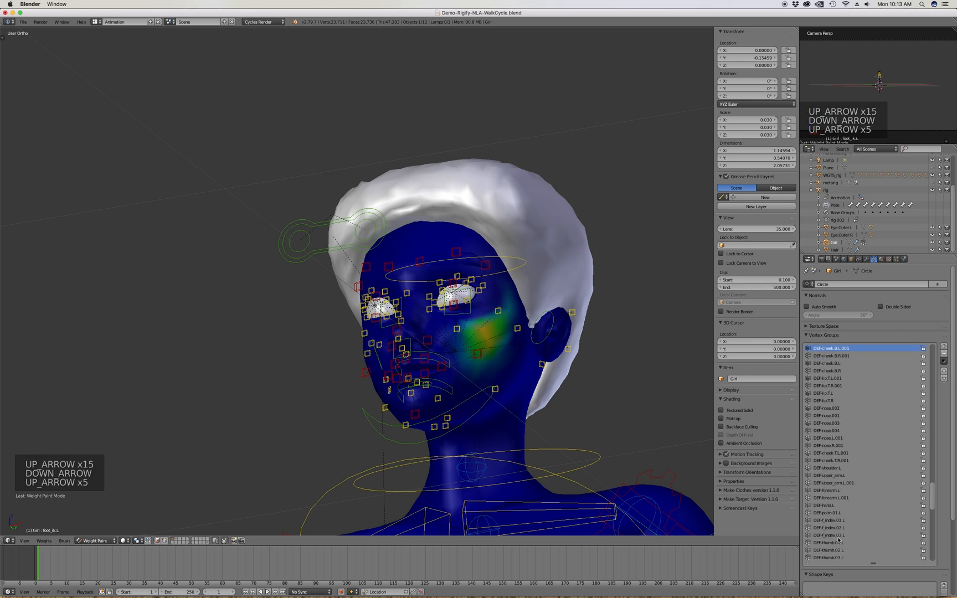
pyautogui.press('Up')
pyautogui.press('Up')
pyautogui.press('Up')
pyautogui.press('Up')
pyautogui.press('Up')
pyautogui.press('Up')
pyautogui.press('Up')
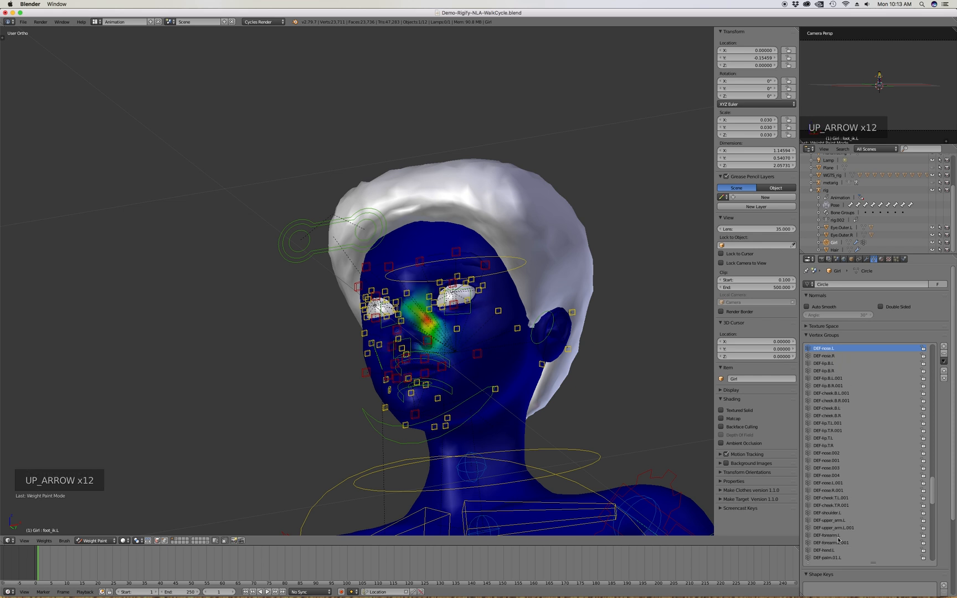
pyautogui.press('Up')
pyautogui.press('Up')
pyautogui.press('Up')
pyautogui.press('Up')
pyautogui.press('Up')
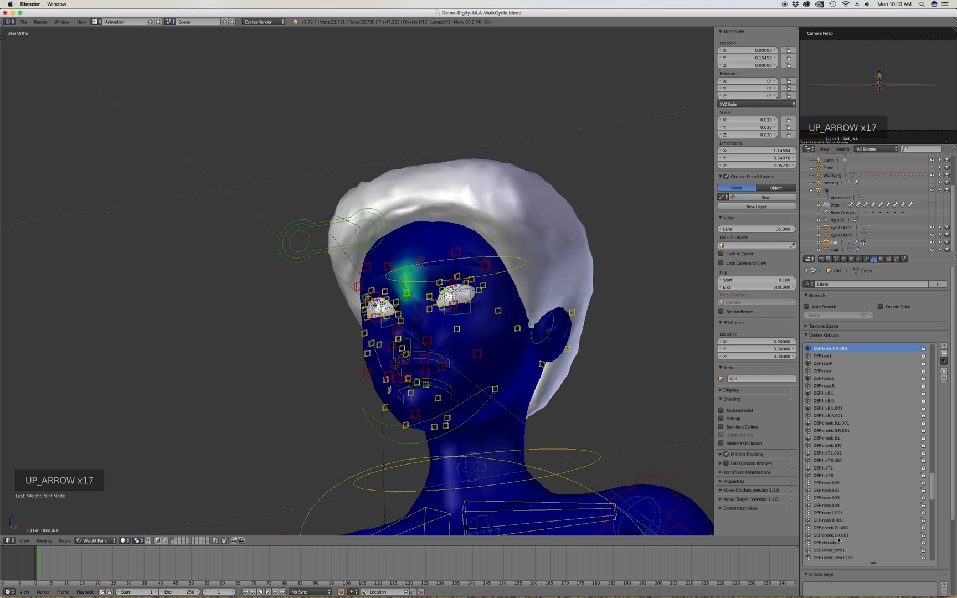
pyautogui.press('Up')
pyautogui.press('Up')
pyautogui.press('Up')
pyautogui.press('Up')
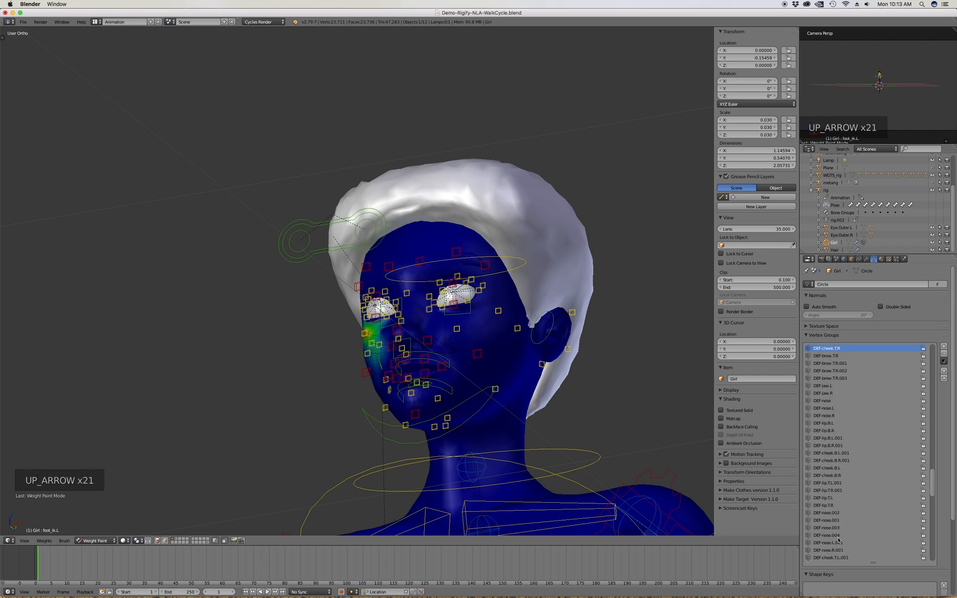
# Continue up the vertex groups past the left brow and cheek and select DEF-tongue.002 for weight editing
pyautogui.press('Up')
pyautogui.press('Up')
pyautogui.press('Up')
pyautogui.press('Up')
pyautogui.press('Up')
pyautogui.press('Up')
pyautogui.press('Up')
pyautogui.press('Up')
pyautogui.press('Up')
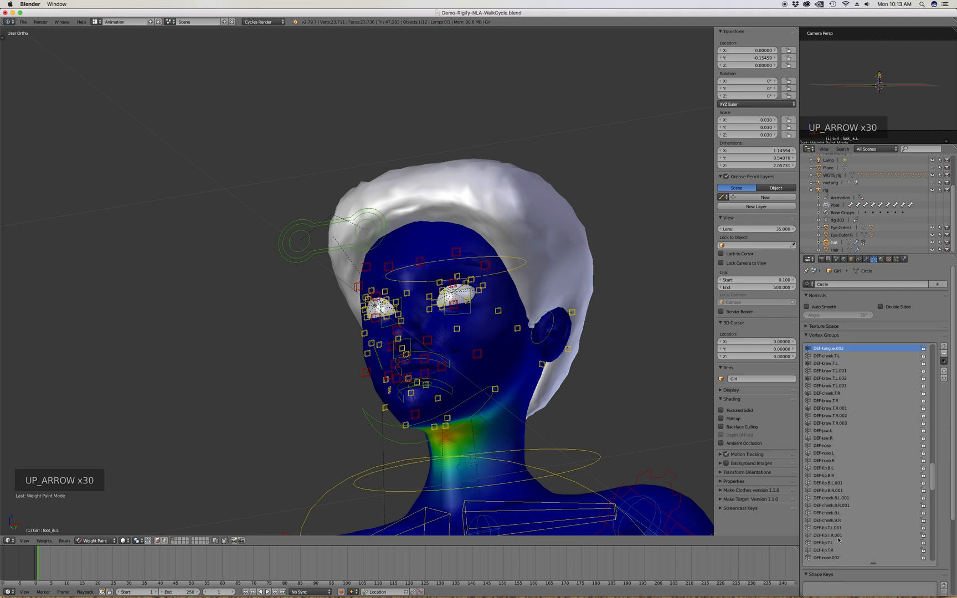
pyautogui.press('Down')
pyautogui.press('Up')
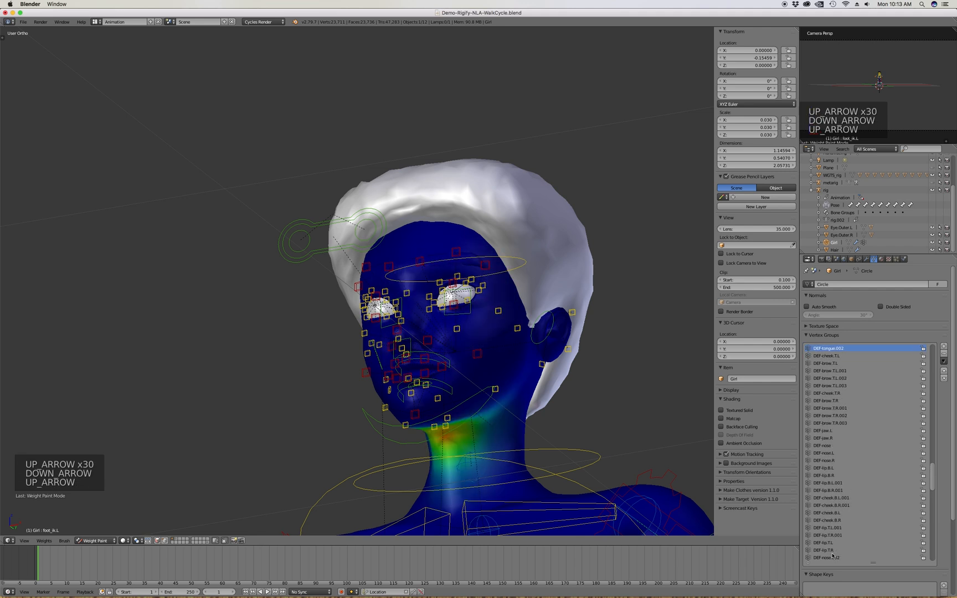
# Show the weight brush settings and set the brush to Subtract blending with a strength of 0.587
pyautogui.moveTo(531, 354); pyautogui.dragTo(548, 341, button='middle')
pyautogui.scroll(-5, 555, 342)
pyautogui.scroll(7, 554, 341)
pyautogui.scroll(-3, 550, 342)
pyautogui.scroll(3, 567, 364)
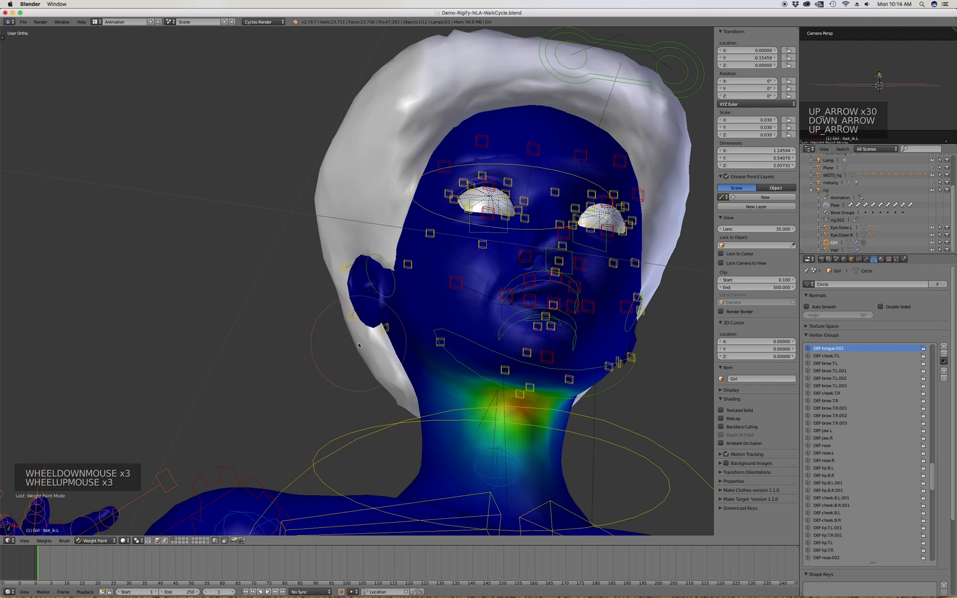
pyautogui.press('t')
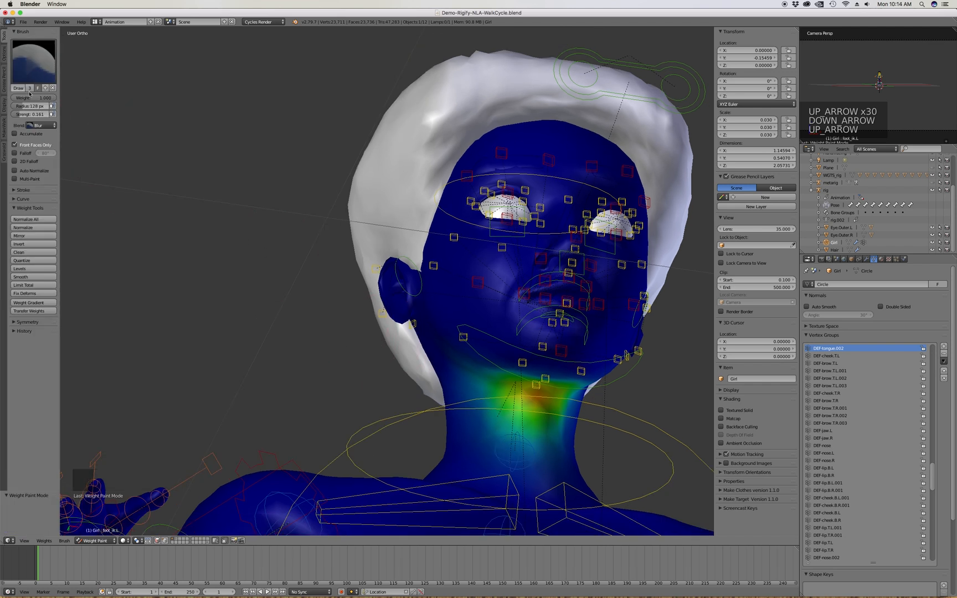
pyautogui.click(48, 126)
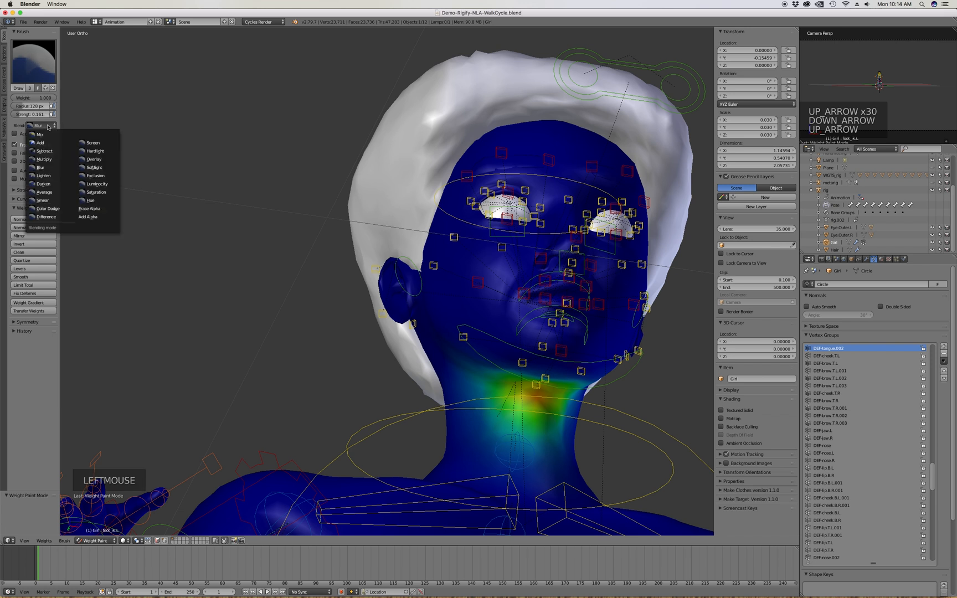
pyautogui.click(48, 127)
pyautogui.click(47, 126)
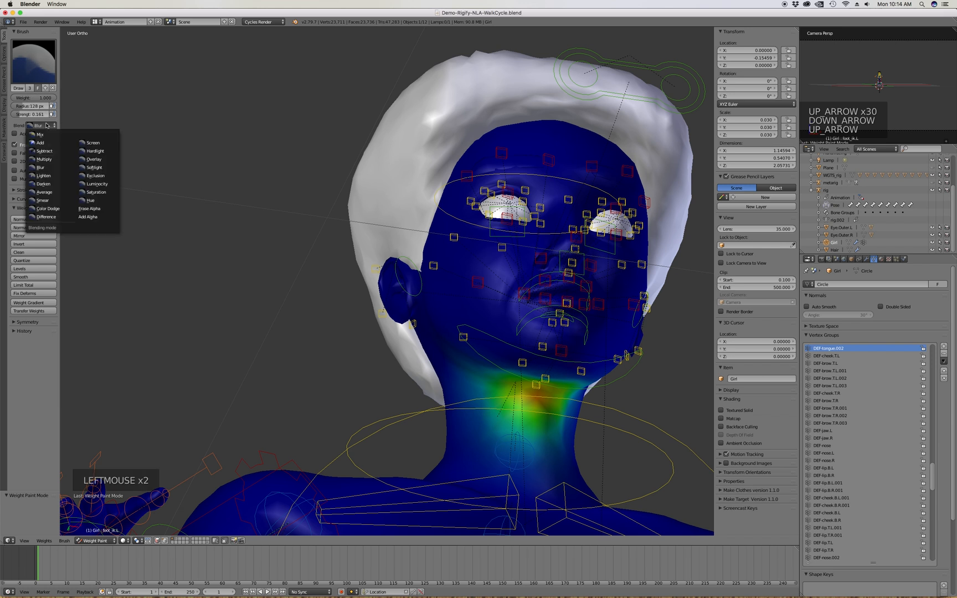
pyautogui.click(43, 152)
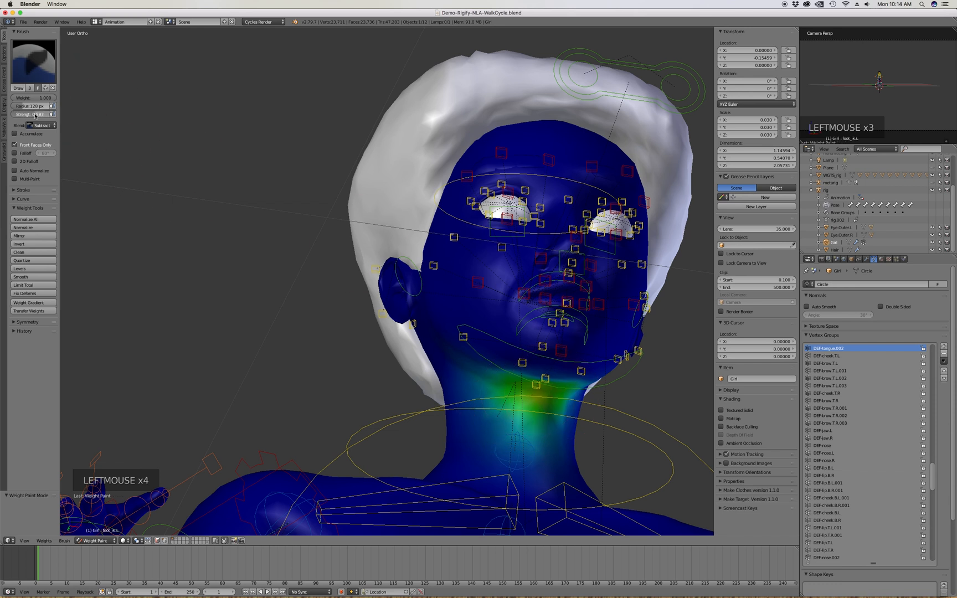
# Try to subtract the DEF-tongue.002 weights from the front of the neck without mirroring
pyautogui.moveTo(534, 400)
pyautogui.mouseDown()
pyautogui.moveTo(526, 410)
pyautogui.moveTo(554, 398)
pyautogui.moveTo(498, 398)
pyautogui.moveTo(524, 440)
pyautogui.mouseUp()
pyautogui.moveTo(532, 412)
pyautogui.mouseDown(button='middle')
pyautogui.moveTo(559, 401)
pyautogui.moveTo(527, 444)
pyautogui.mouseUp(button='middle')
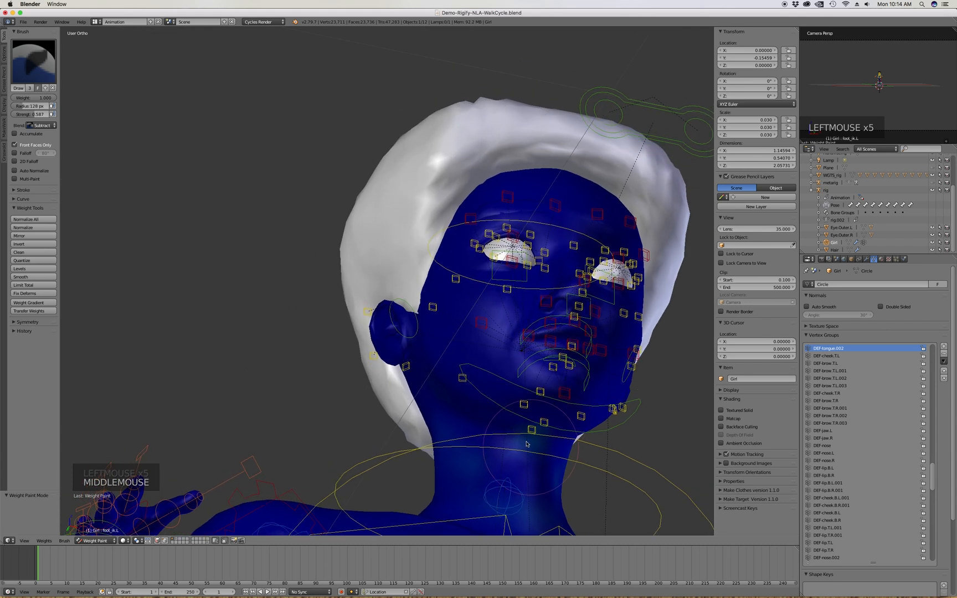
pyautogui.click(512, 454)
pyautogui.moveTo(510, 372); pyautogui.dragTo(261, 217, button='middle')
pyautogui.scroll(-3, 260, 217)
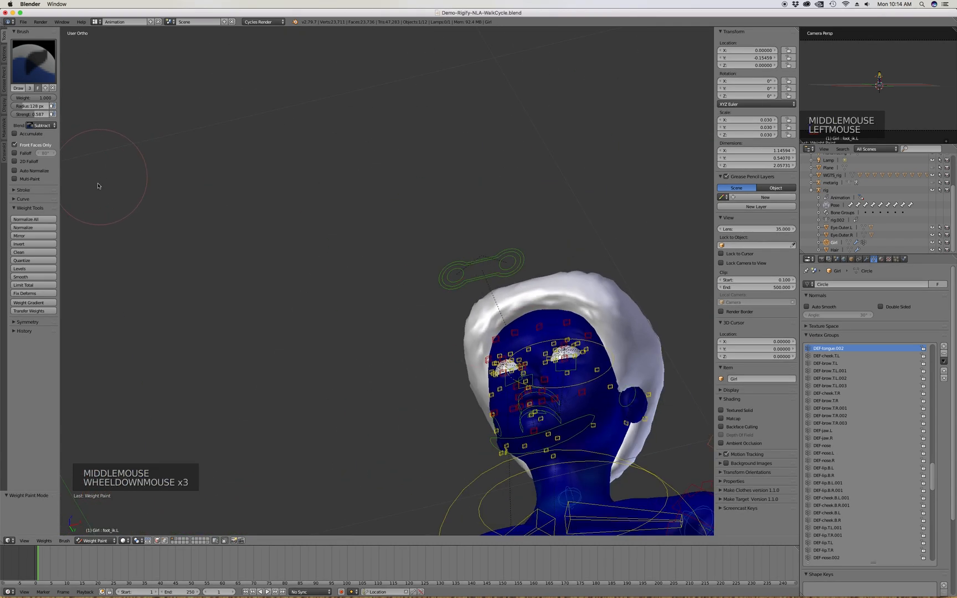
# Undo the last two weight strokes and enable X mirror symmetry for weight painting
pyautogui.click(14, 323)
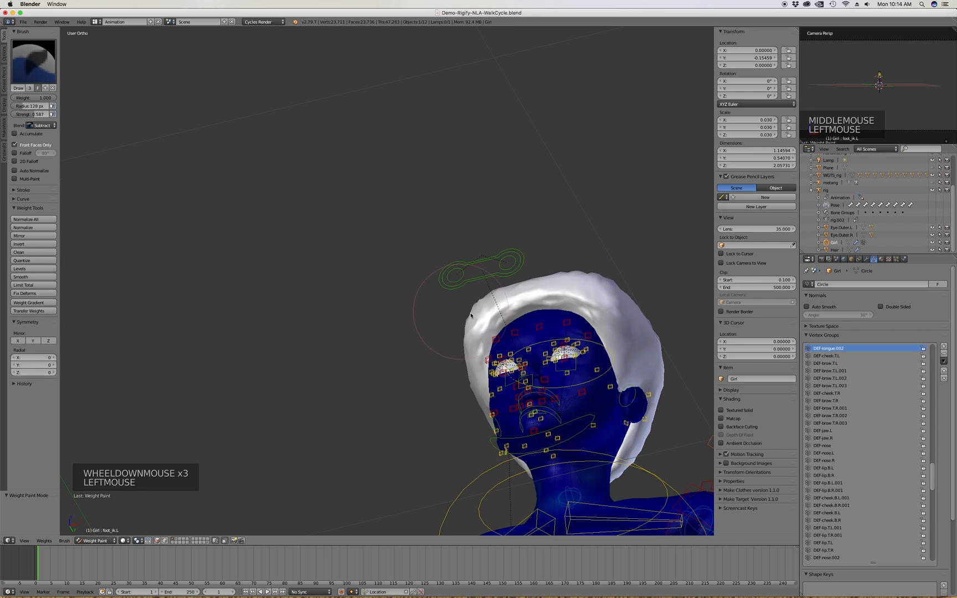
pyautogui.hotkey('ctrl', 'z')
pyautogui.hotkey('ctrl', 'z')
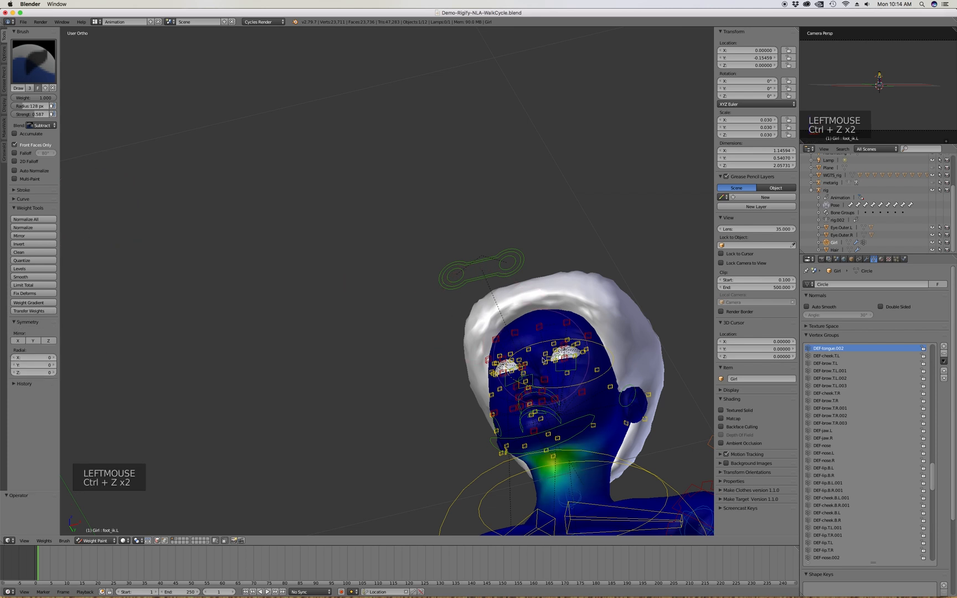
pyautogui.click(18, 341)
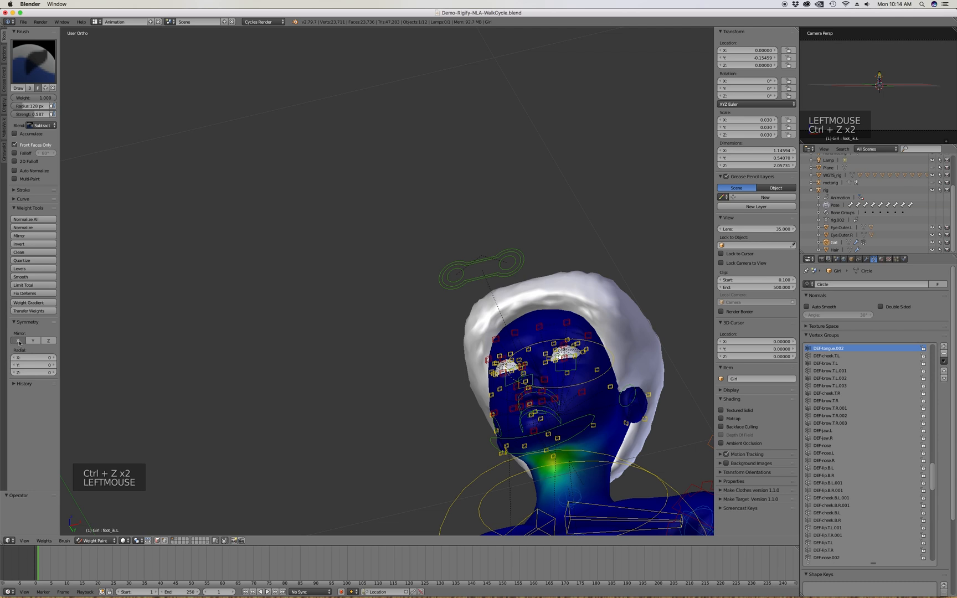
# Subtract the DEF-tongue.002 weights from the front of the neck with mirrored brush strokes
pyautogui.click(581, 468)
pyautogui.click(553, 468)
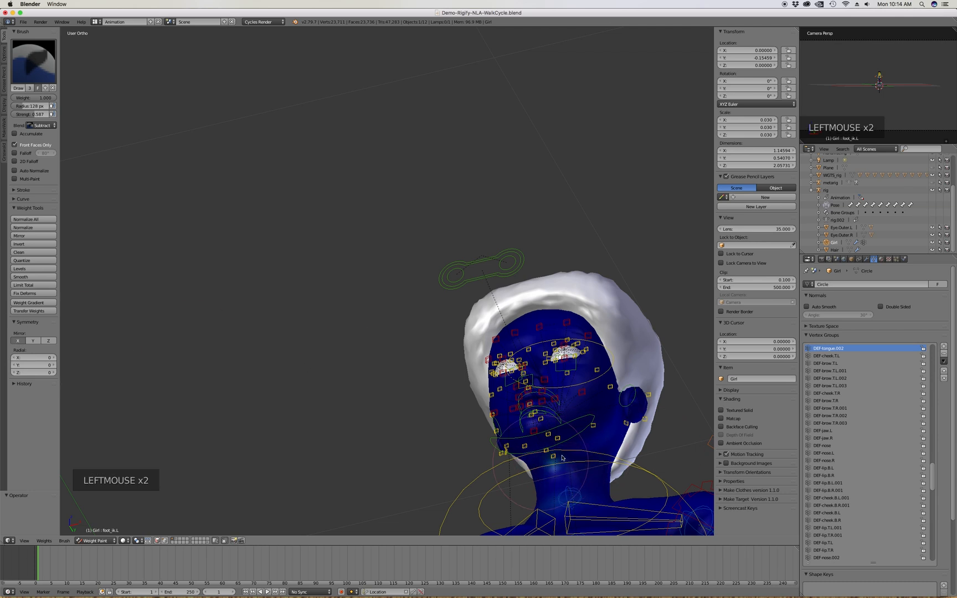
pyautogui.middleClick(571, 466)
pyautogui.click(559, 499)
pyautogui.scroll(1, 562, 479)
pyautogui.moveTo(562, 479); pyautogui.dragTo(548, 468, button='middle')
pyautogui.scroll(-3, 548, 468)
pyautogui.scroll(8, 548, 466)
# Raise the brush strength to 1.000 and erase the remaining DEF-tongue.002 weight from the throat below the chin
pyautogui.click(546, 465)
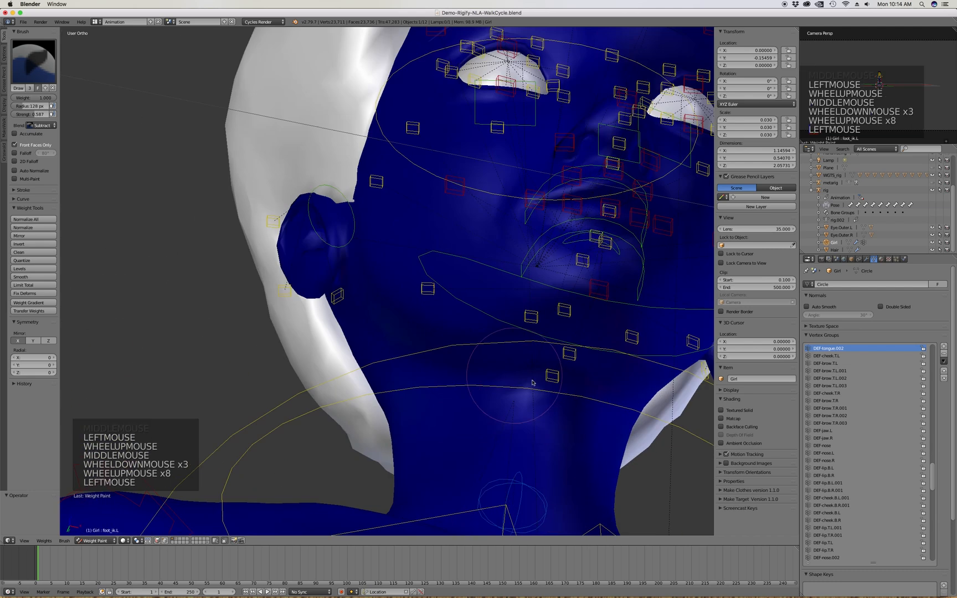
pyautogui.moveTo(29, 115); pyautogui.dragTo(53, 115)
pyautogui.moveTo(488, 424); pyautogui.dragTo(568, 387)
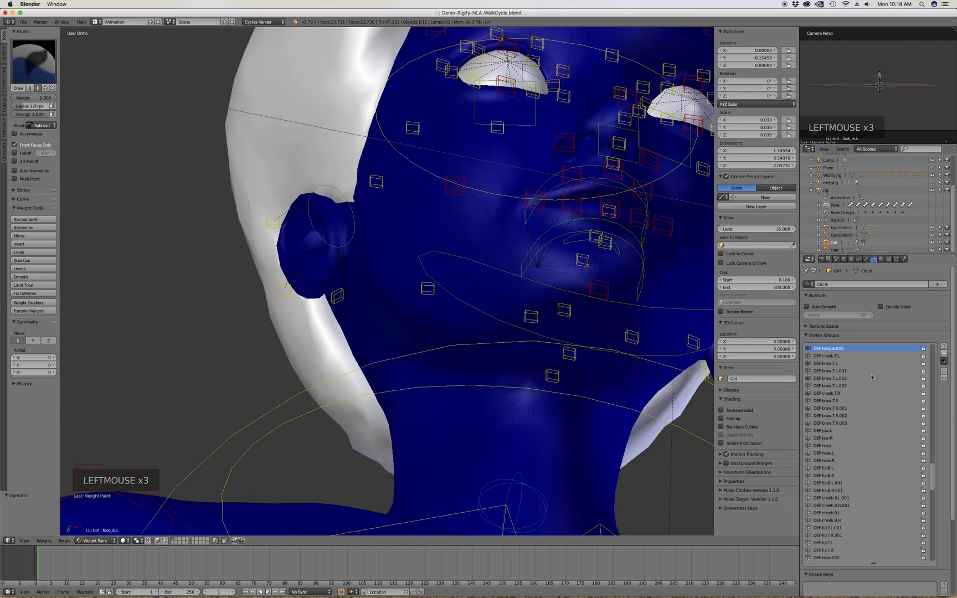
# Make DEF-tongue.001 the active vertex group and subtract its weight from the throat just below the chin
pyautogui.scroll(5, 867, 374)
pyautogui.click(842, 378)
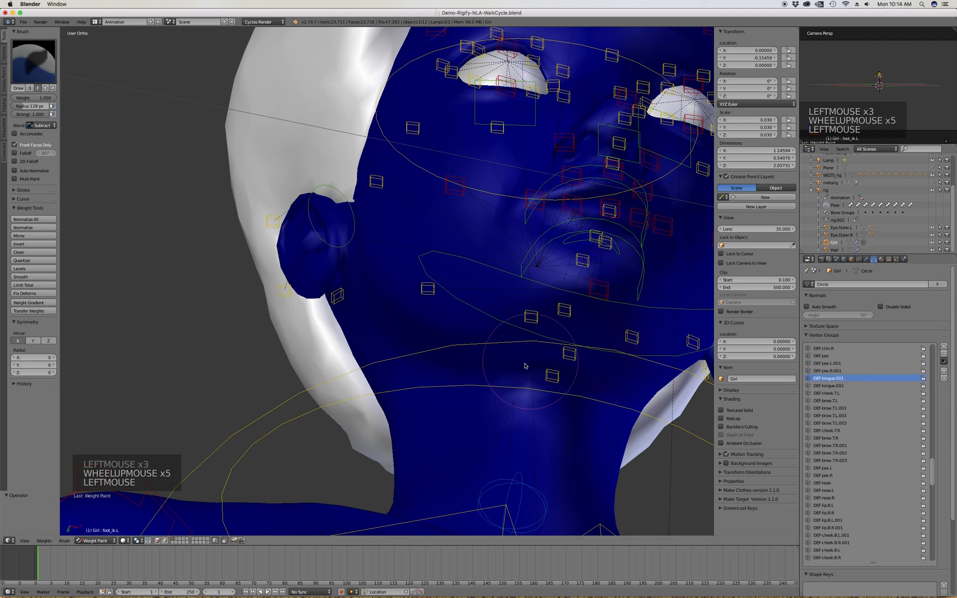
pyautogui.scroll(-5, 509, 383)
pyautogui.click(510, 384)
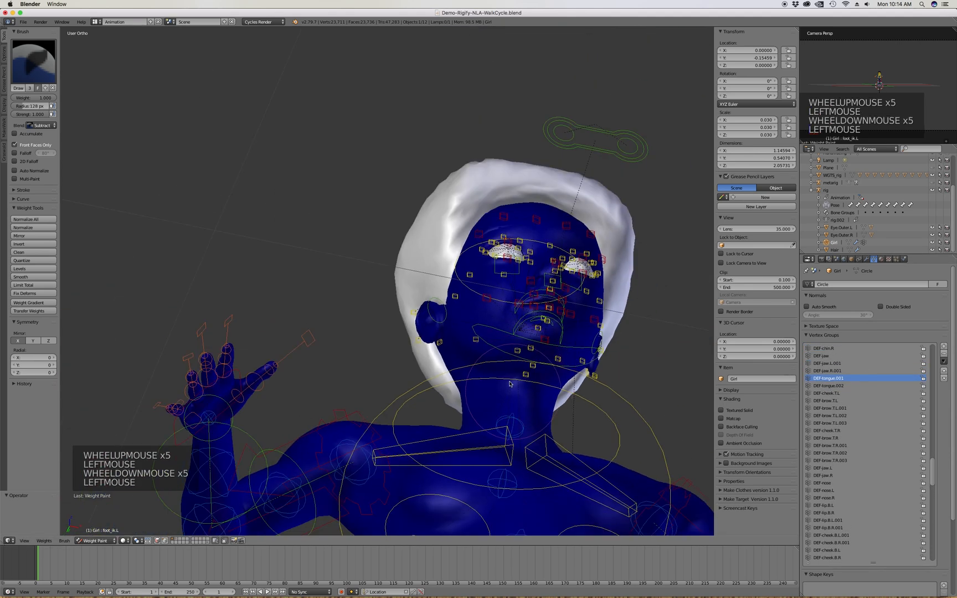
# Review the weights of the jaw, chin, tongue and right ear vertex groups, going from DEF-jaw.R.001 up to DEF-ear.R.002
pyautogui.click(828, 371)
pyautogui.click(828, 363)
pyautogui.click(831, 356)
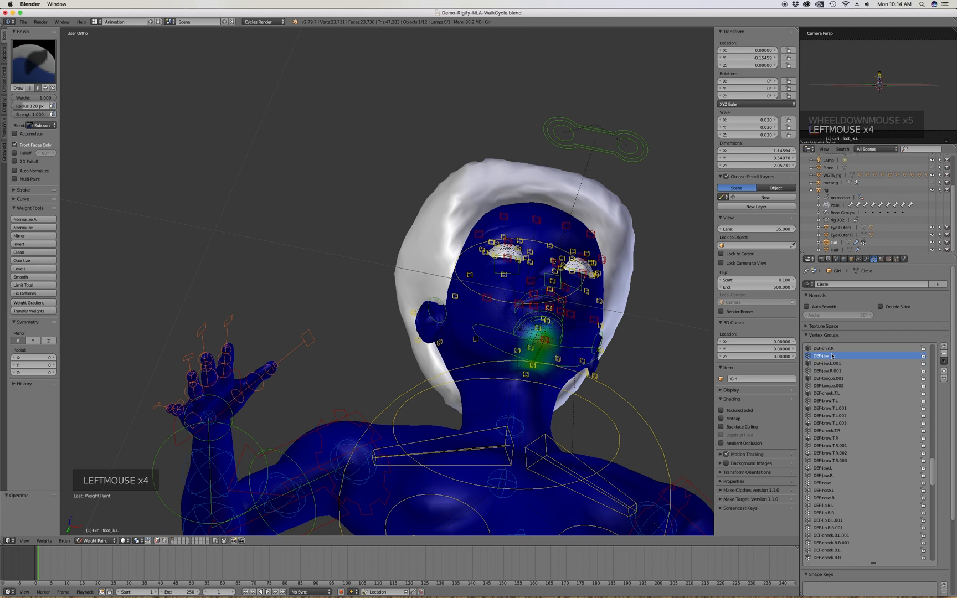
pyautogui.press('Up')
pyautogui.press('Up')
pyautogui.press('Up')
pyautogui.press('Up')
pyautogui.press('Up')
pyautogui.press('Up')
pyautogui.press('Up')
pyautogui.press('Up')
pyautogui.press('Up')
pyautogui.press('Up')
pyautogui.press('Up')
pyautogui.press('Up')
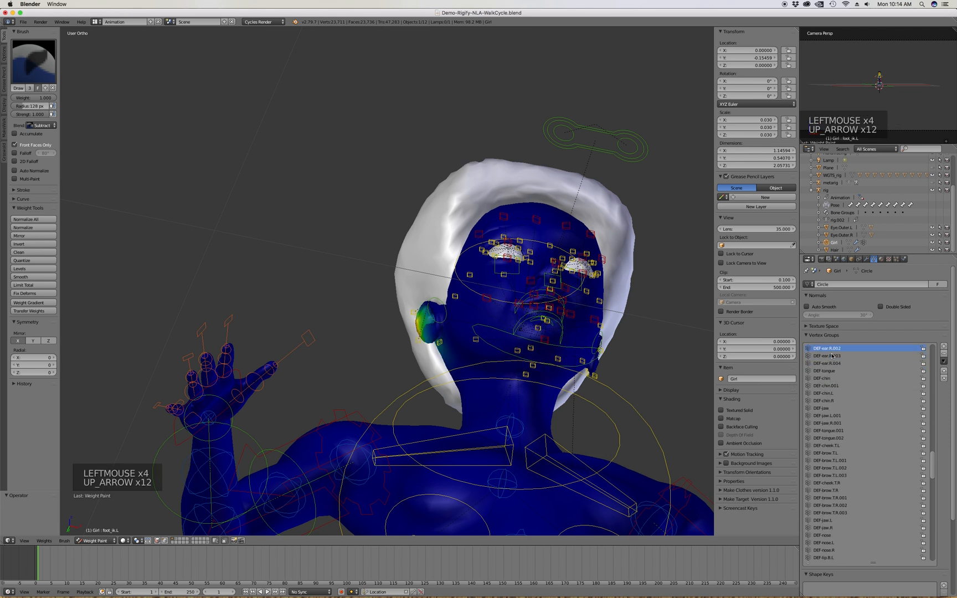
# Make DEF-tongue the active vertex group and subtract its weight from the area just below the lower lip
pyautogui.press('Down')
pyautogui.press('Down')
pyautogui.press('Down')
pyautogui.press('Down')
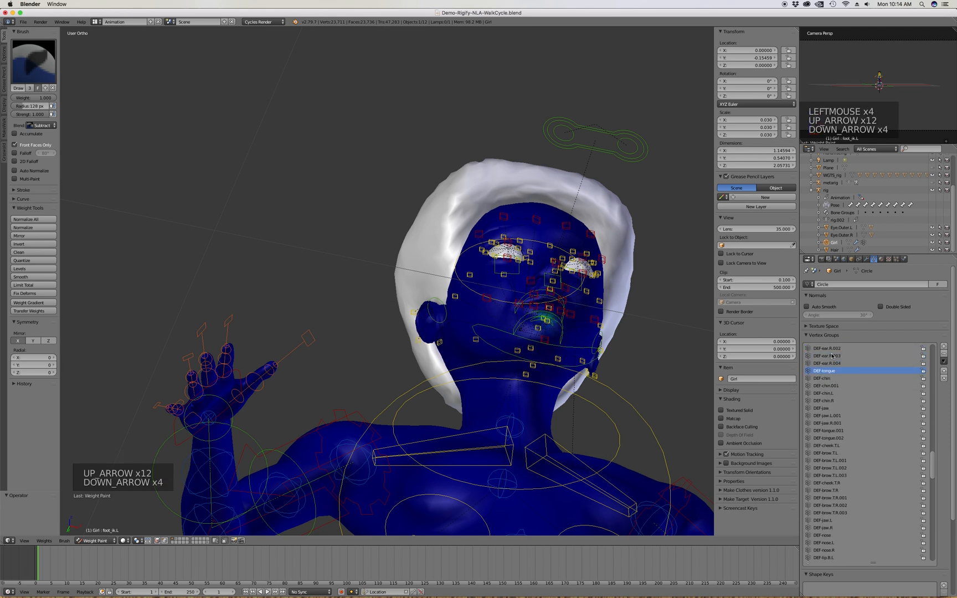
pyautogui.moveTo(640, 346); pyautogui.dragTo(509, 299, button='middle')
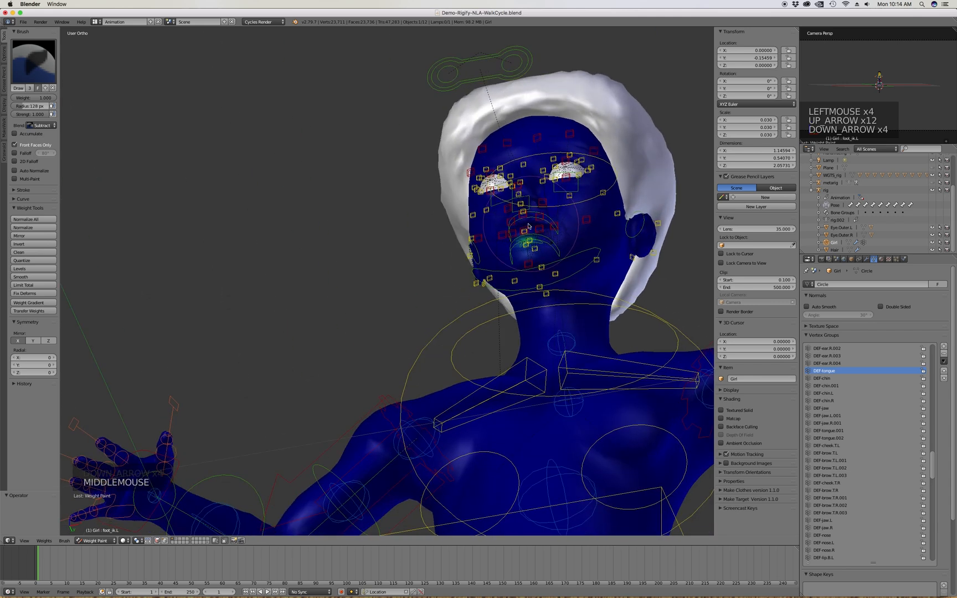
pyautogui.scroll(9, 510, 299)
pyautogui.click(507, 298)
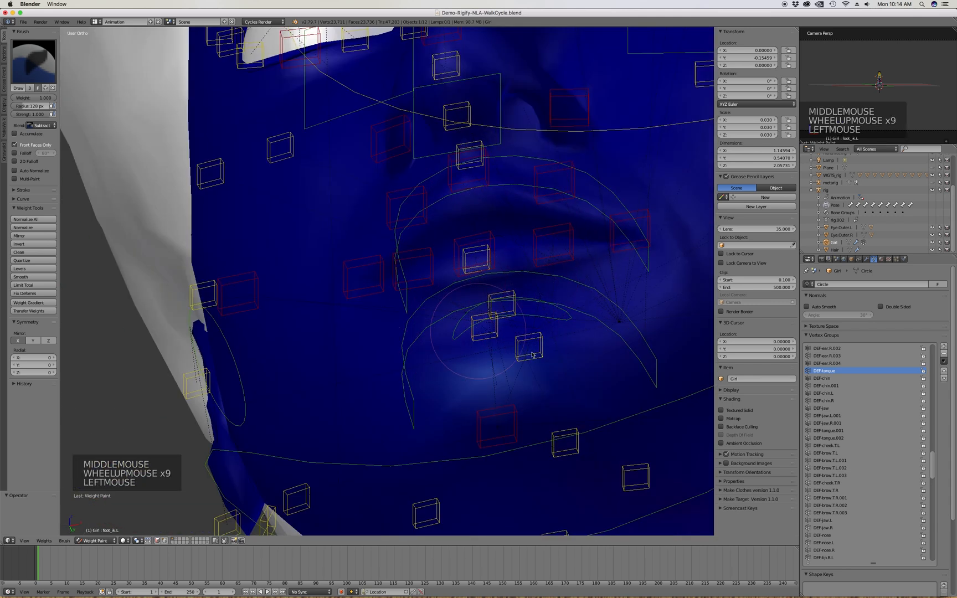
pyautogui.scroll(-6, 460, 395)
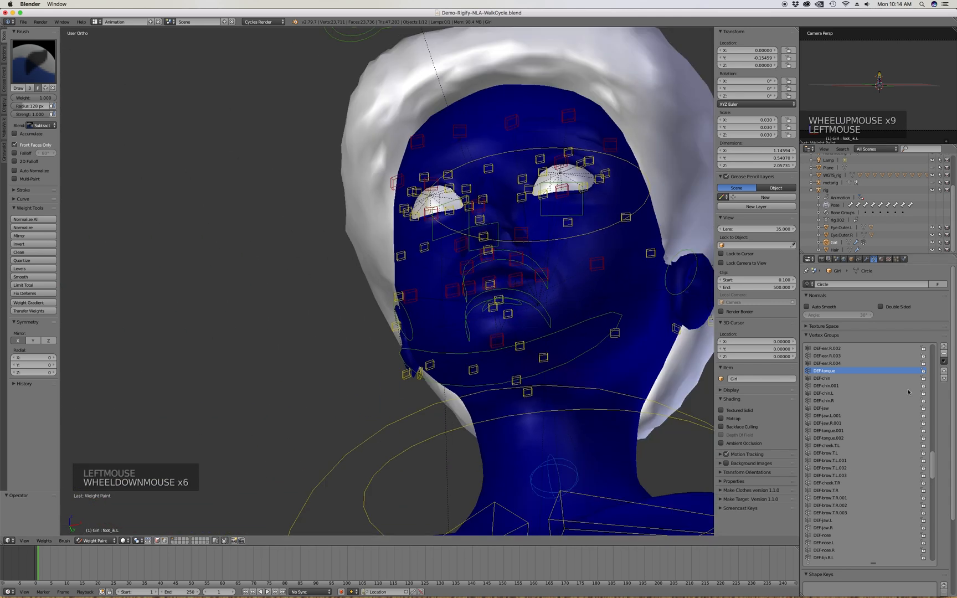
# Review the weights of the right and left ear vertex groups, from DEF-ear.R.004 up to DEF-ear.L
pyautogui.click(834, 364)
pyautogui.press('Up')
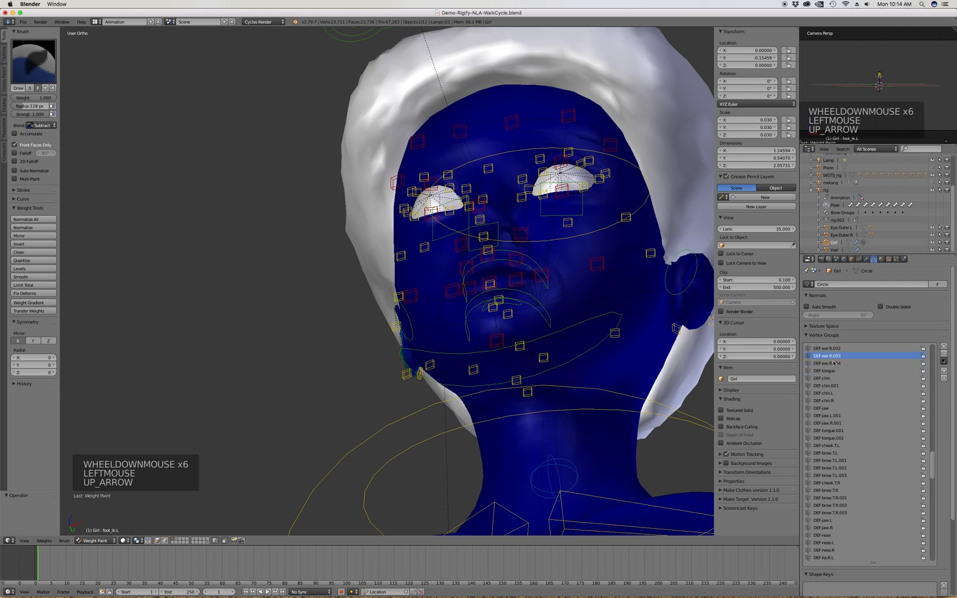
pyautogui.press('Up')
pyautogui.press('Up')
pyautogui.press('Up')
pyautogui.press('Up')
pyautogui.press('Up')
pyautogui.press('Up')
pyautogui.press('Up')
pyautogui.press('Up')
pyautogui.press('Up')
pyautogui.press('Up')
pyautogui.press('Up')
pyautogui.press('Up')
pyautogui.press('Up')
pyautogui.press('Up')
pyautogui.press('Up')
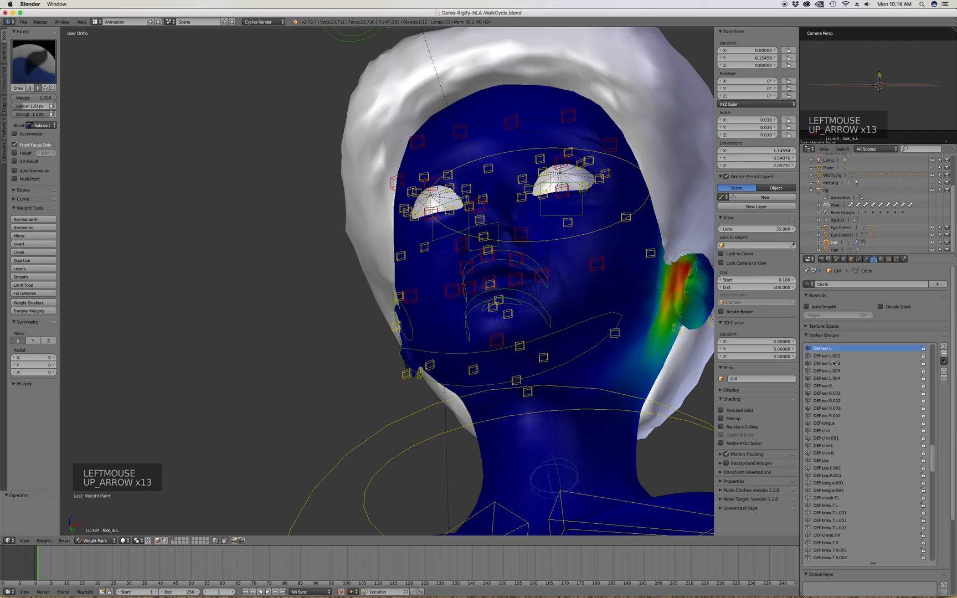
# Examine the right eyelid and lower right brow vertex groups, then return to DEF-lid.T.R
pyautogui.press('Up')
pyautogui.press('Up')
pyautogui.press('Up')
pyautogui.press('Up')
pyautogui.press('Up')
pyautogui.press('Up')
pyautogui.press('Up')
pyautogui.press('Up')
pyautogui.press('Up')
pyautogui.press('Up')
pyautogui.press('Up')
pyautogui.press('Up')
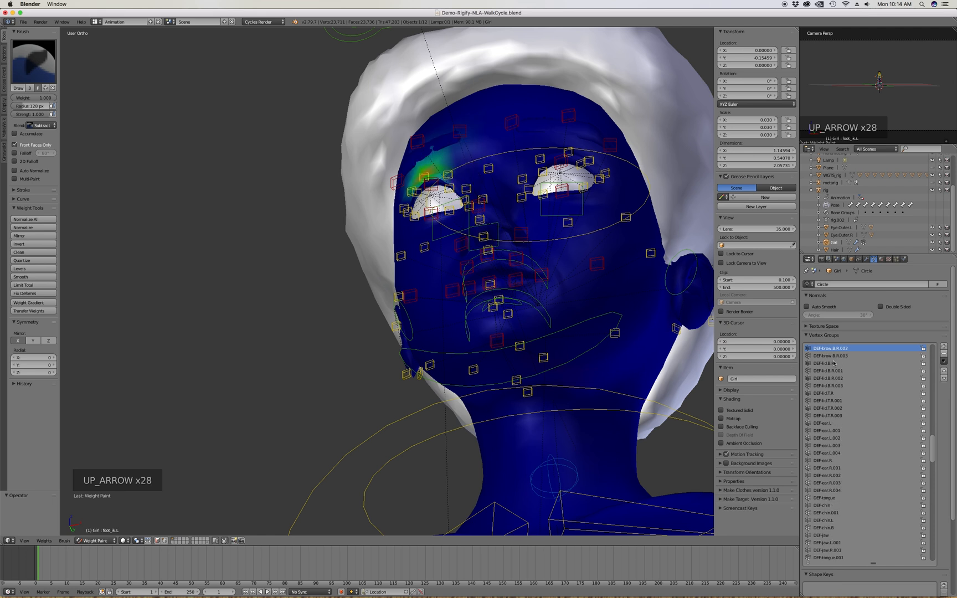
pyautogui.press('Down')
pyautogui.press('Down')
pyautogui.press('Down')
pyautogui.press('Down')
pyautogui.press('Down')
pyautogui.press('Down')
pyautogui.press('Down')
pyautogui.press('Down')
pyautogui.press('Down')
pyautogui.press('Down')
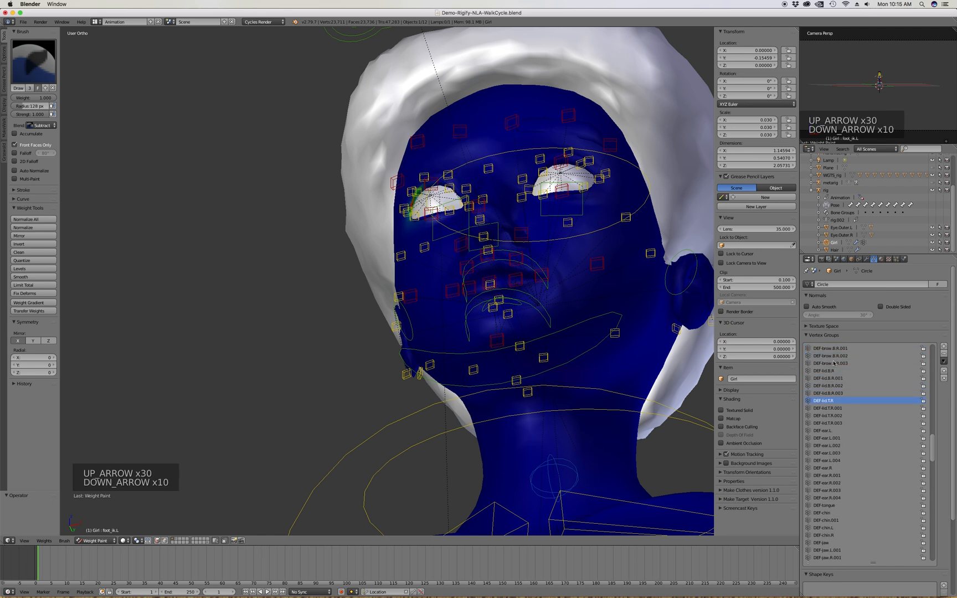
# Review the weights from DEF-lid.T.R through the right brow groups up to DEF-lid.T.L.001 on the left upper eyelid
pyautogui.press('Up')
pyautogui.press('Up')
pyautogui.press('Up')
pyautogui.press('Up')
pyautogui.press('Up')
pyautogui.press('Up')
pyautogui.press('Up')
pyautogui.press('Up')
pyautogui.press('Up')
pyautogui.press('Up')
pyautogui.press('Up')
pyautogui.press('Up')
pyautogui.press('Up')
pyautogui.press('Up')
pyautogui.press('Up')
pyautogui.press('Up')
pyautogui.press('Up')
pyautogui.press('Up')
pyautogui.press('Up')
pyautogui.press('Up')
pyautogui.press('Up')
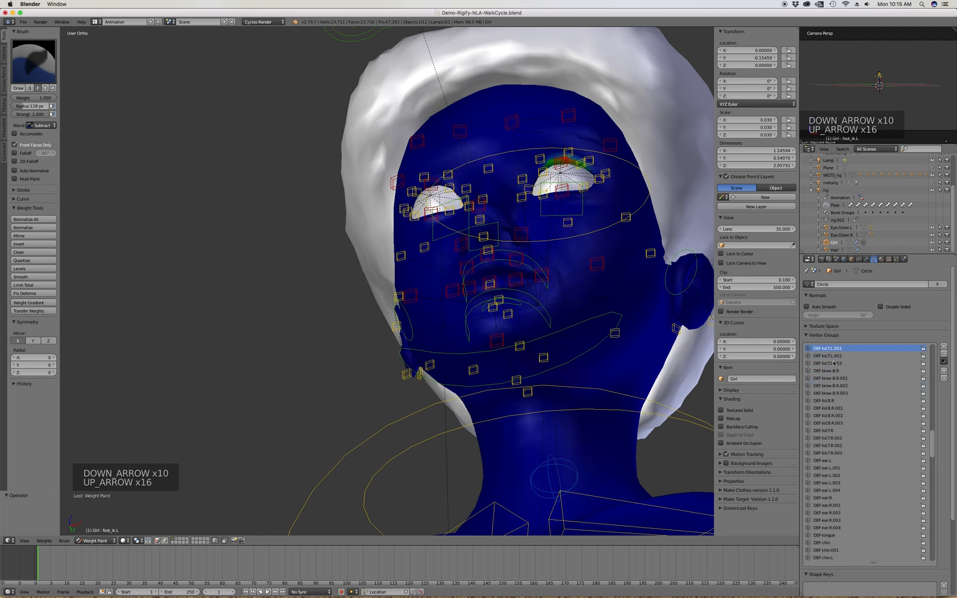
# Examine the left eyelid, left brow and temple vertex groups for stray weights, up to DEF-temple.L
pyautogui.press('Up')
pyautogui.press('Up')
pyautogui.press('Up')
pyautogui.press('Up')
pyautogui.press('Up')
pyautogui.press('Up')
pyautogui.press('Up')
pyautogui.press('Up')
pyautogui.press('Up')
pyautogui.press('Up')
pyautogui.press('Up')
pyautogui.press('Up')
pyautogui.press('Up')
pyautogui.press('Up')
pyautogui.press('Up')
pyautogui.press('Up')
pyautogui.press('Up')
pyautogui.press('Up')
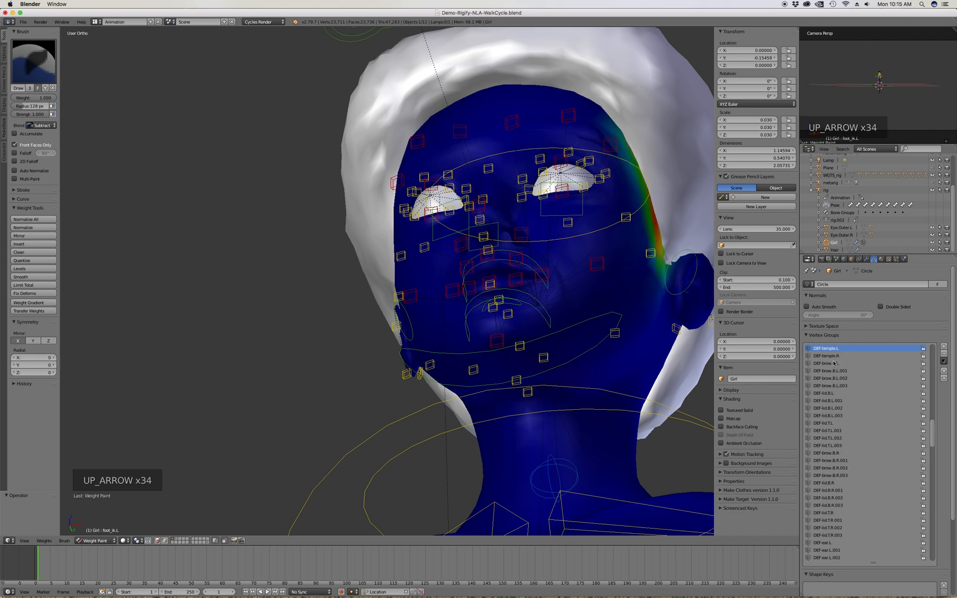
# Review the weights of the forehead and upper spine vertex groups, up to DEF-spine.004 on the neck
pyautogui.press('Up')
pyautogui.press('Up')
pyautogui.press('Up')
pyautogui.press('Up')
pyautogui.press('Up')
pyautogui.press('Up')
pyautogui.press('Up')
pyautogui.press('Up')
pyautogui.press('Up')
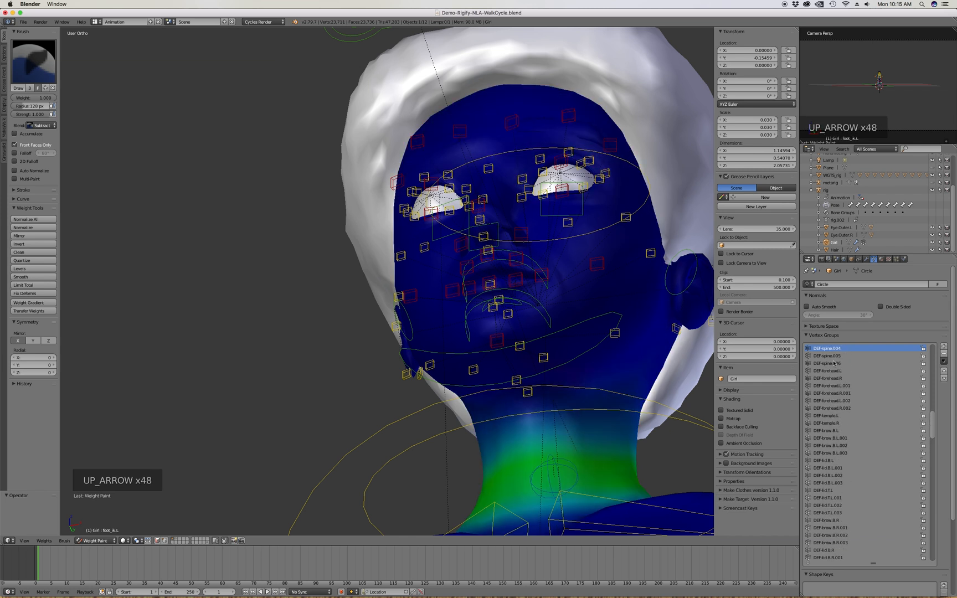
# Go through the remaining spine, leg, hand, finger and arm vertex groups up to FrontOfBody at the start of the list
pyautogui.press('Up')
pyautogui.press('Up')
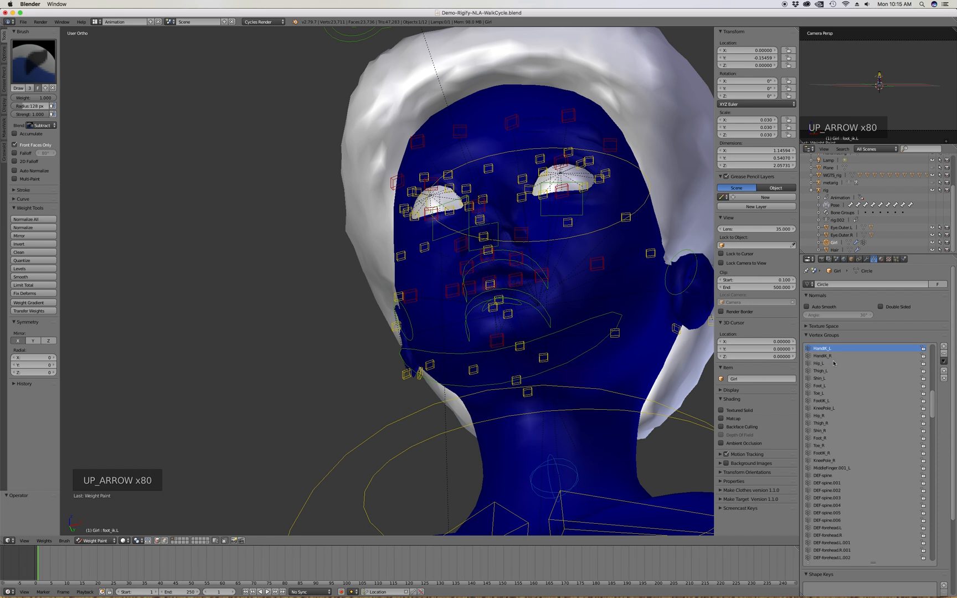
pyautogui.press('Up')
pyautogui.press('Up')
pyautogui.press('Up')
pyautogui.press('Up')
pyautogui.press('Up')
pyautogui.press('Up')
pyautogui.press('Up')
pyautogui.press('Up')
pyautogui.press('Up')
pyautogui.press('Up')
pyautogui.press('Up')
pyautogui.press('Up')
pyautogui.press('Up')
pyautogui.press('Up')
pyautogui.press('Up')
pyautogui.press('Up')
pyautogui.press('Up')
pyautogui.press('Up')
pyautogui.press('Up')
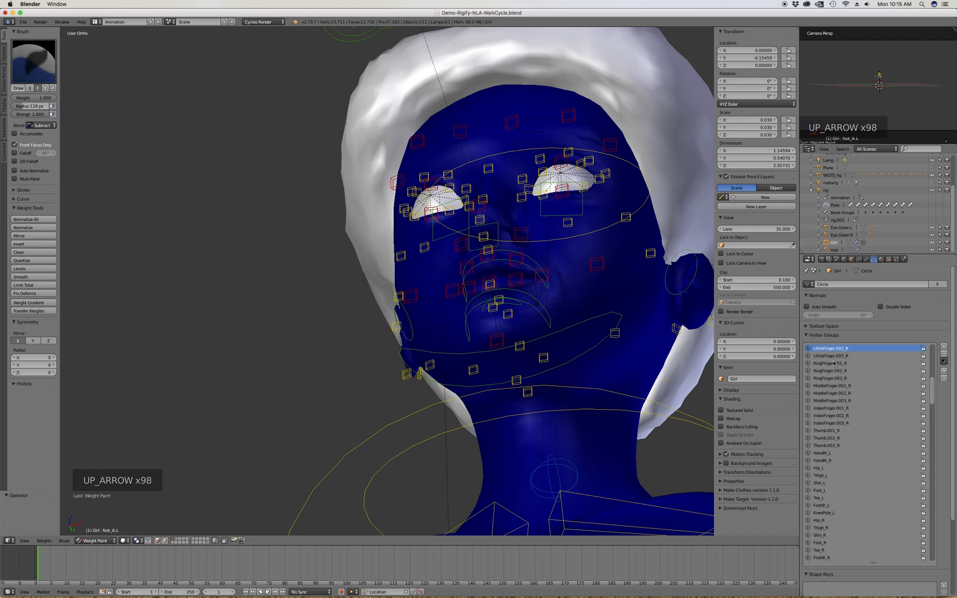
pyautogui.press('Up')
pyautogui.press('Up')
pyautogui.press('Up')
pyautogui.press('Up')
pyautogui.press('Up')
pyautogui.press('Up')
pyautogui.press('Up')
pyautogui.press('Up')
pyautogui.press('Up')
pyautogui.press('Up')
pyautogui.press('Up')
pyautogui.press('Up')
pyautogui.press('Up')
pyautogui.press('Up')
pyautogui.press('Up')
pyautogui.press('Up')
pyautogui.press('Up')
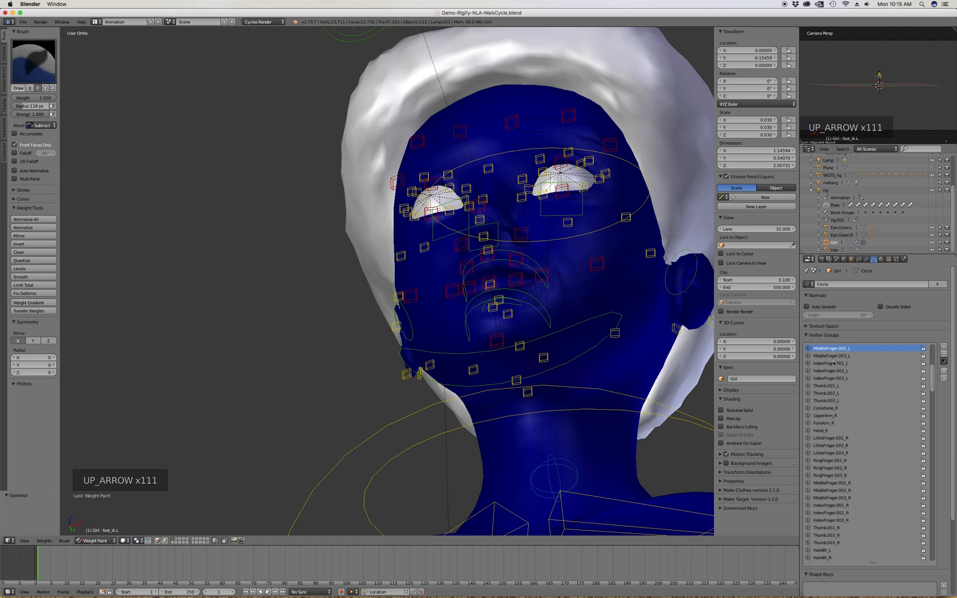
pyautogui.press('Up')
pyautogui.press('Up')
pyautogui.press('Up')
pyautogui.press('Up')
pyautogui.press('Up')
pyautogui.press('Up')
pyautogui.press('Up')
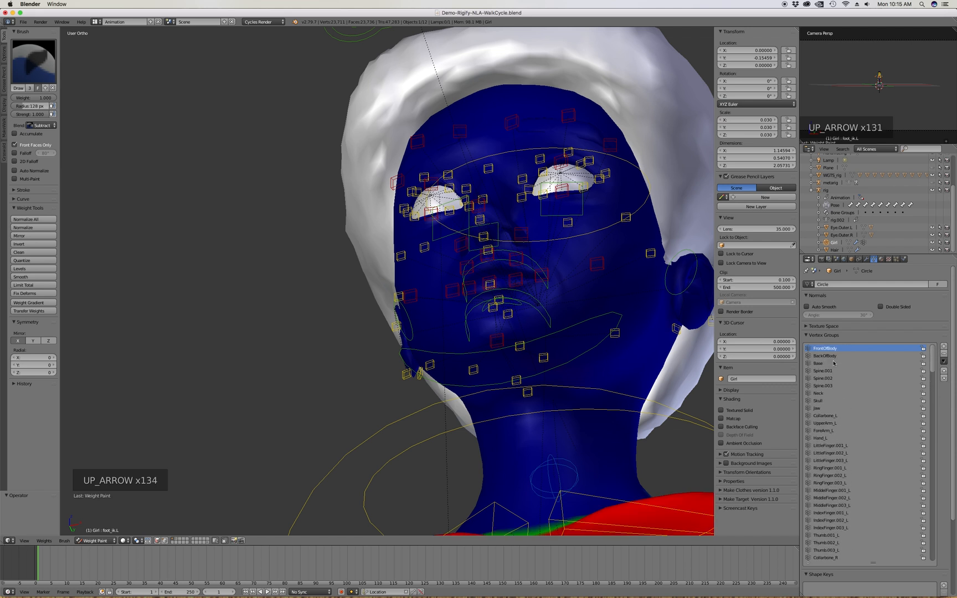
pyautogui.press('Down')
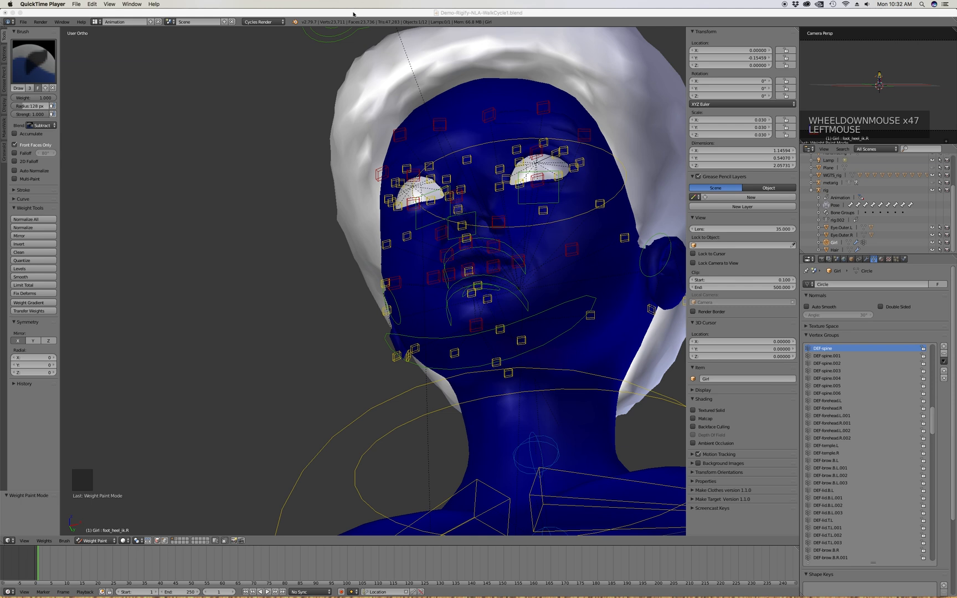
# Switch the girl mesh from Weight Paint to Object Mode
pyautogui.click(353, 13)
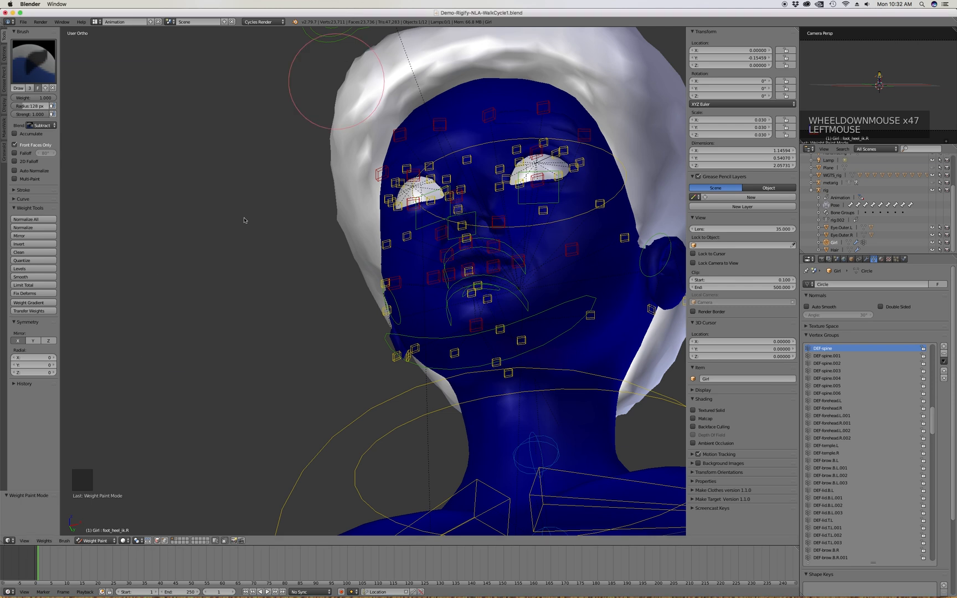
pyautogui.click(102, 541)
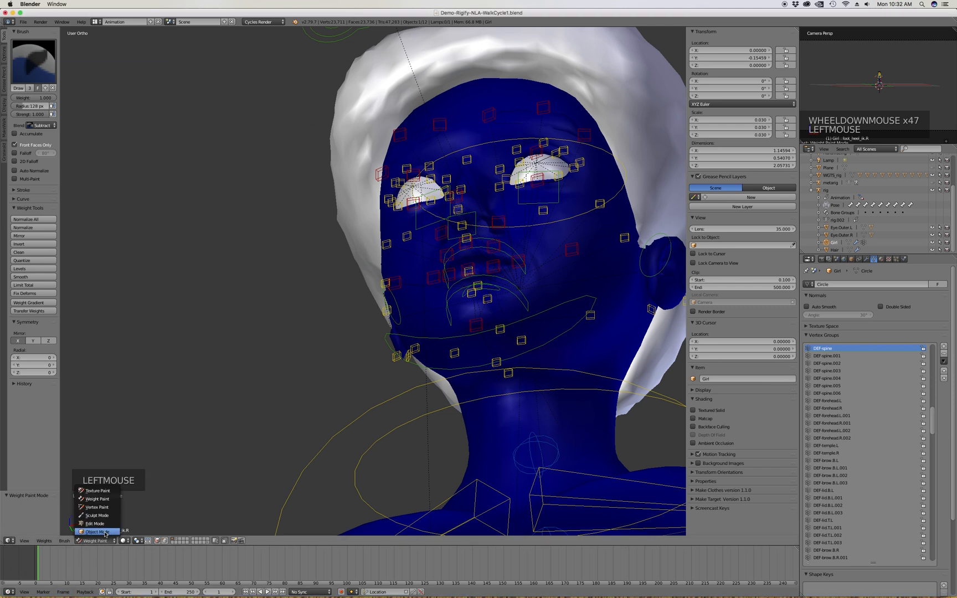
pyautogui.click(105, 531)
# Select the rig's foot_ik.L control in side view and try lifting the left foot to check the leg deformation
pyautogui.scroll(-5, 388, 266)
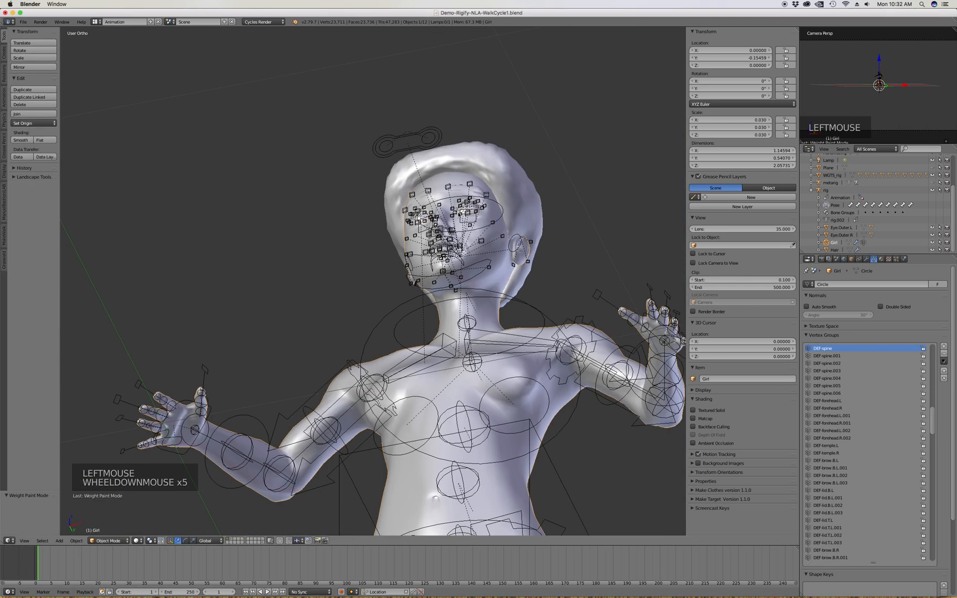
pyautogui.moveTo(310, 238); pyautogui.dragTo(374, 250, button='middle')
pyautogui.press('KP_3')
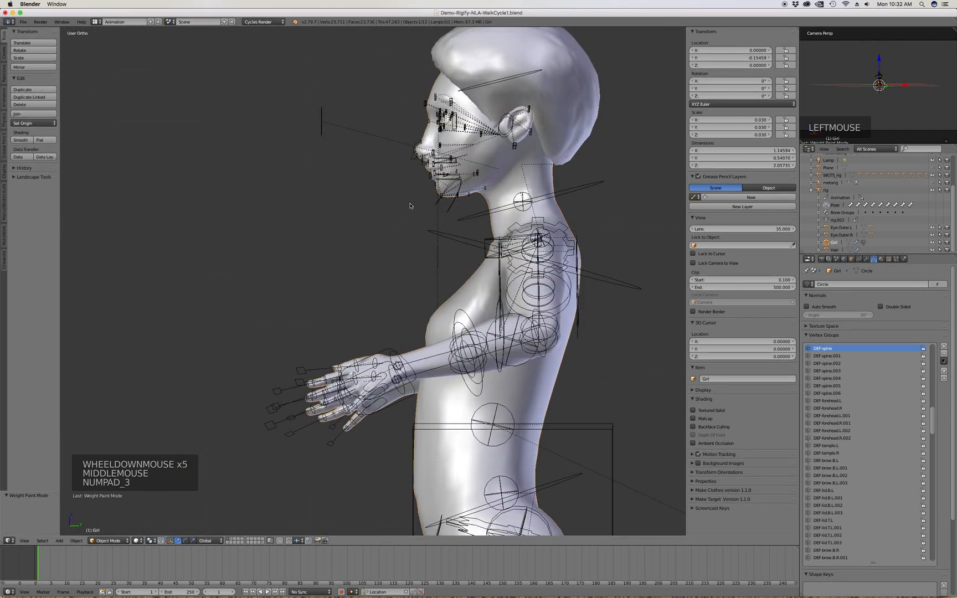
pyautogui.scroll(-5, 334, 145)
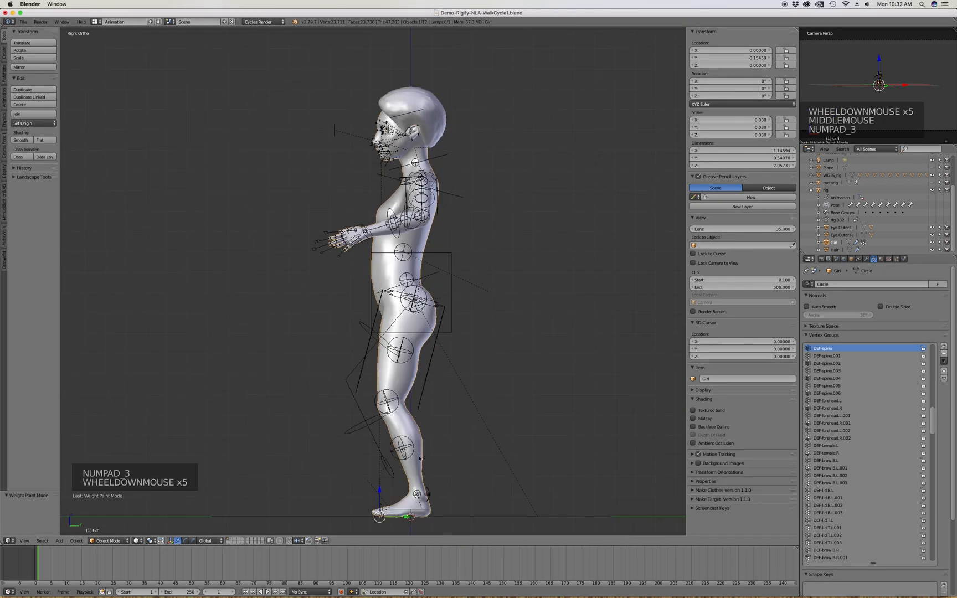
pyautogui.click(419, 514)
pyautogui.click(419, 513)
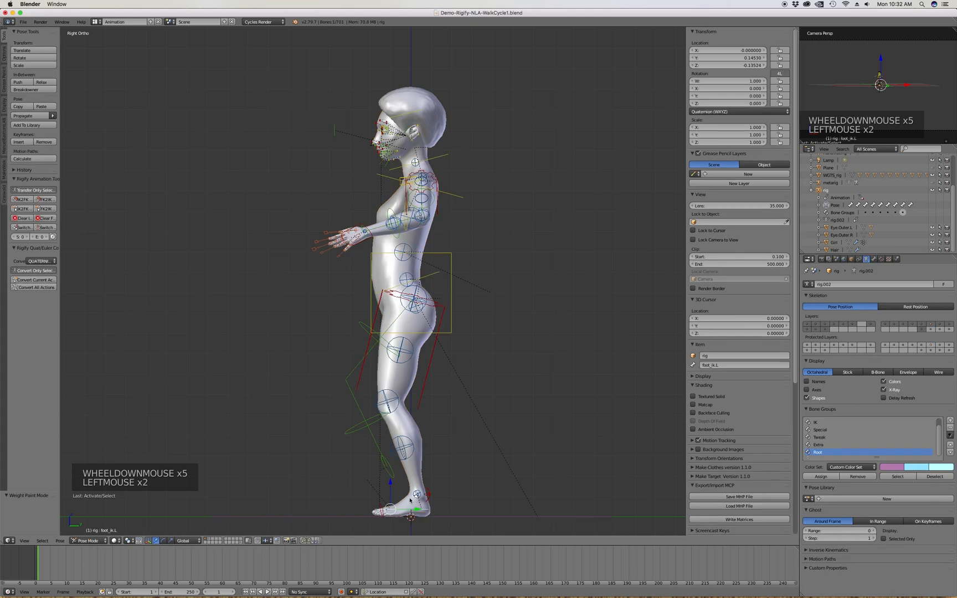
pyautogui.press('g')
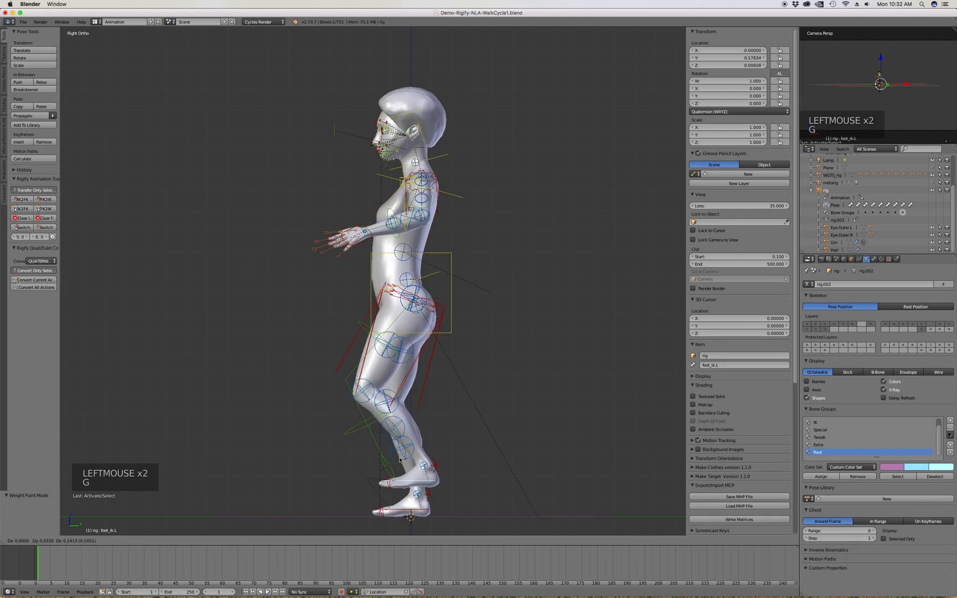
pyautogui.click(440, 446)
# Try rotating the neck control to check how the head follows, and cancel the rotation
pyautogui.moveTo(372, 239); pyautogui.dragTo(380, 160, button='middle')
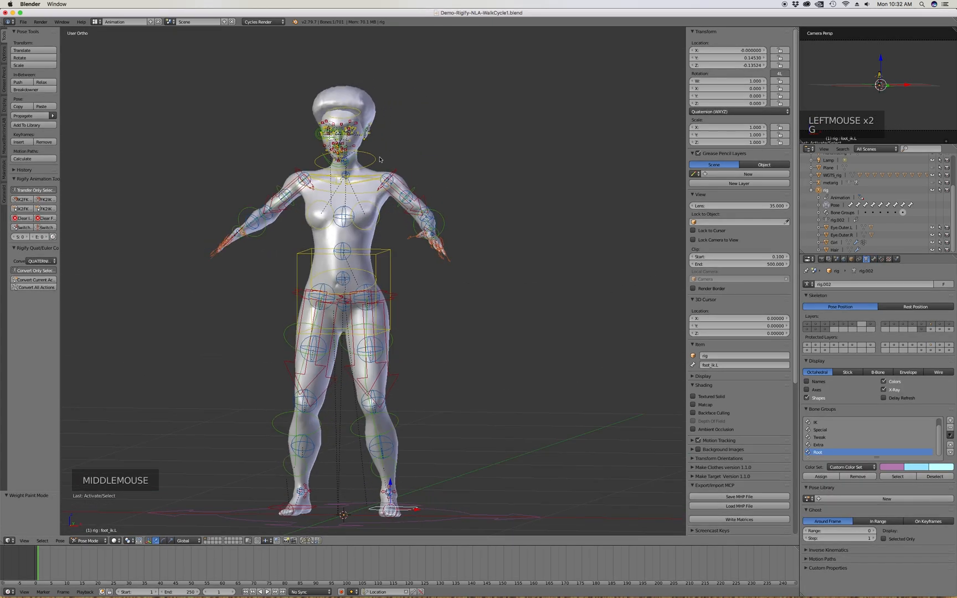
pyautogui.click(379, 160)
pyautogui.press('r')
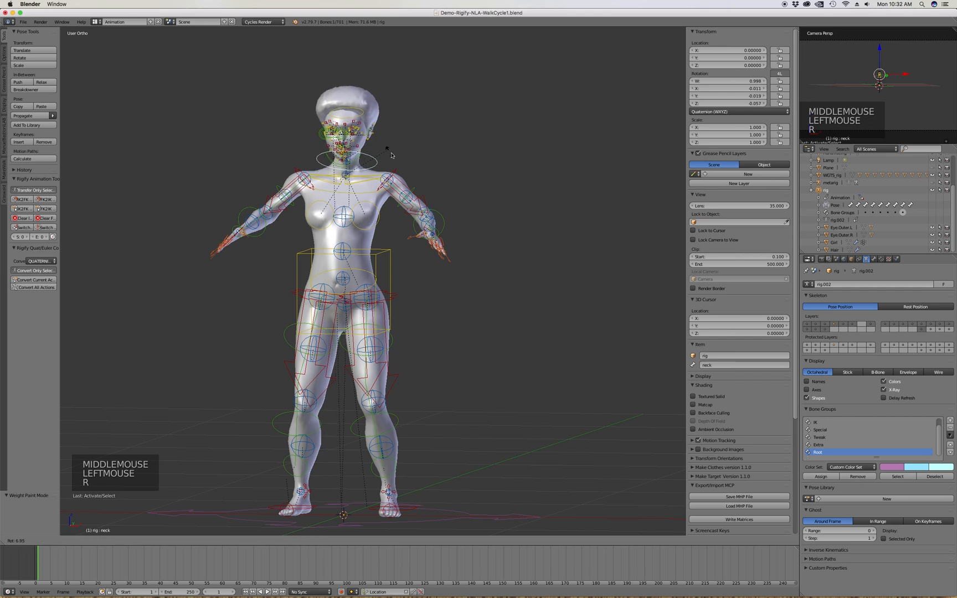
pyautogui.rightClick(394, 185)
pyautogui.moveTo(394, 185); pyautogui.dragTo(449, 205, button='middle')
pyautogui.scroll(-3, 451, 207)
pyautogui.scroll(3, 352, 231)
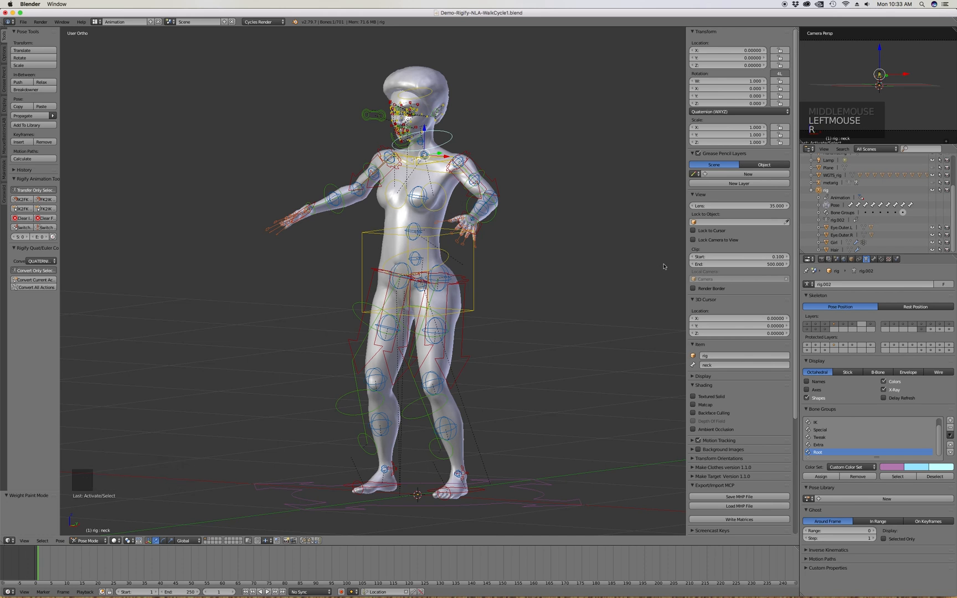
# Try moving the foot_ik.L and foot_ik.R controls in front view, cancelling each move
pyautogui.moveTo(795, 212); pyautogui.dragTo(786, 328)
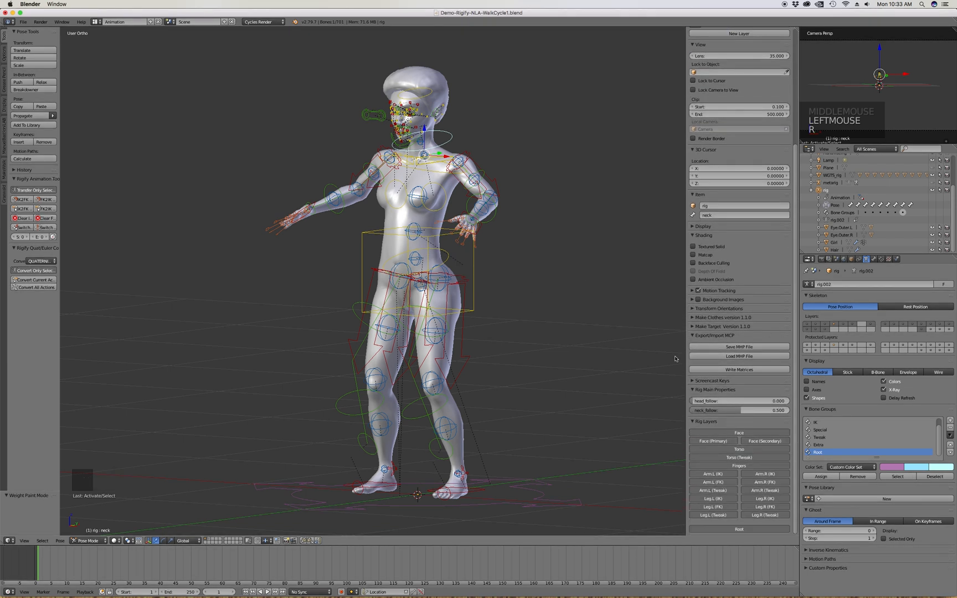
pyautogui.press('KP_1')
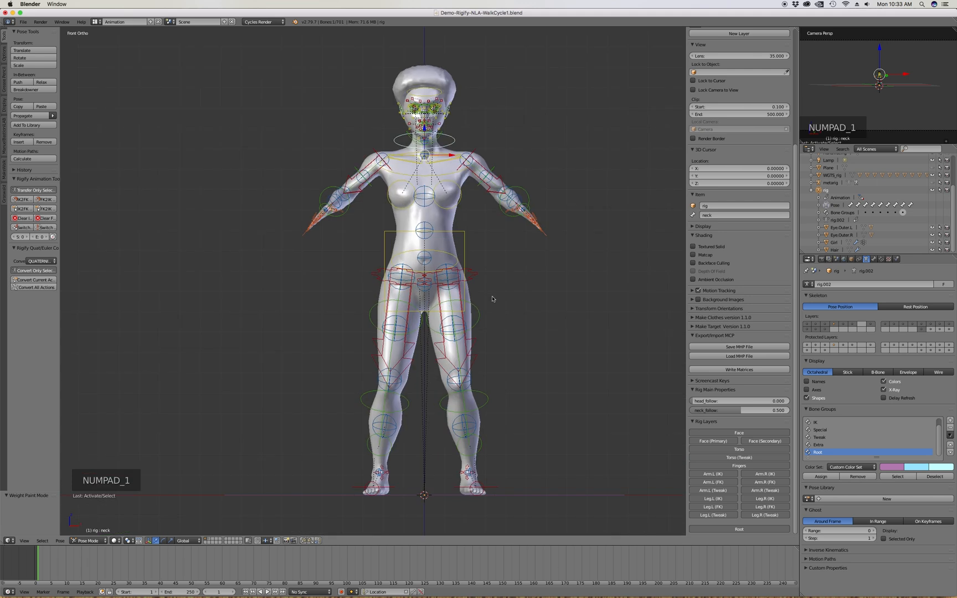
pyautogui.click(508, 453)
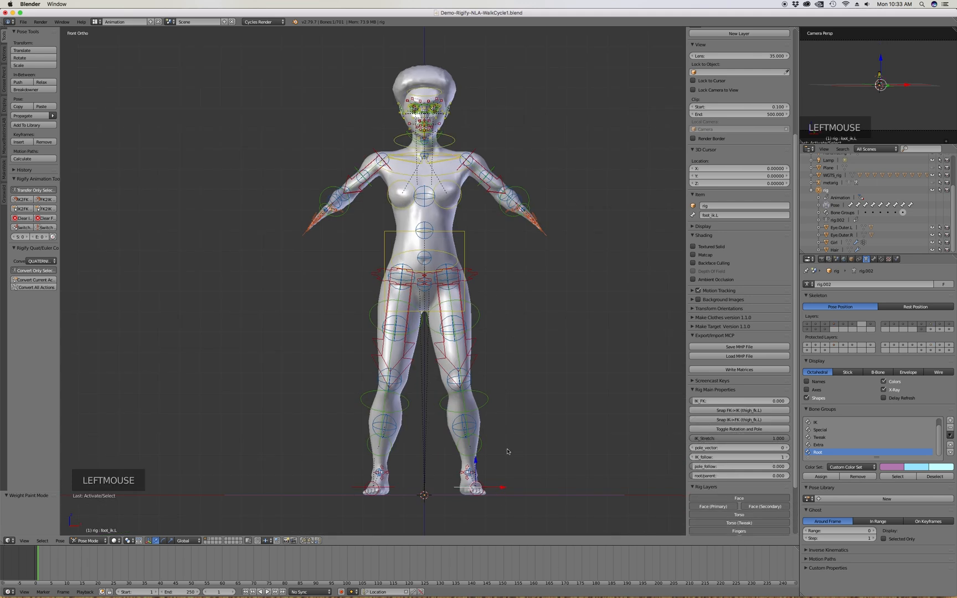
pyautogui.press('g')
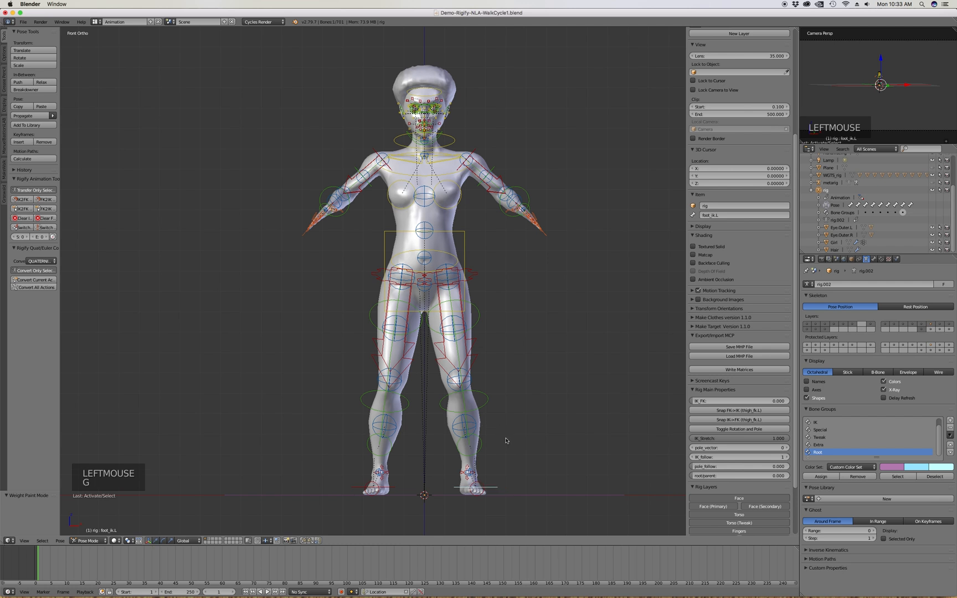
pyautogui.press('Escape')
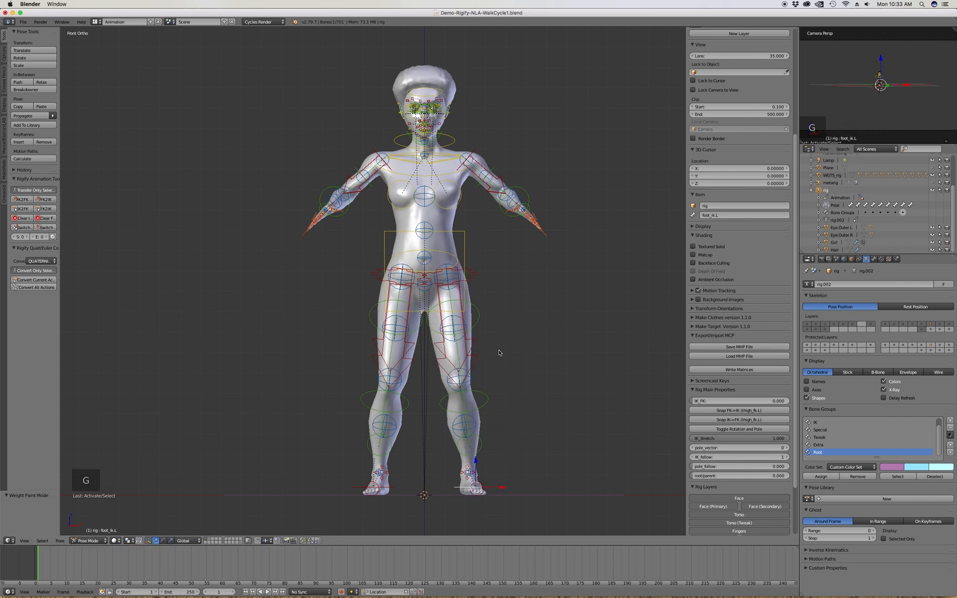
pyautogui.click(392, 490)
pyautogui.press('g')
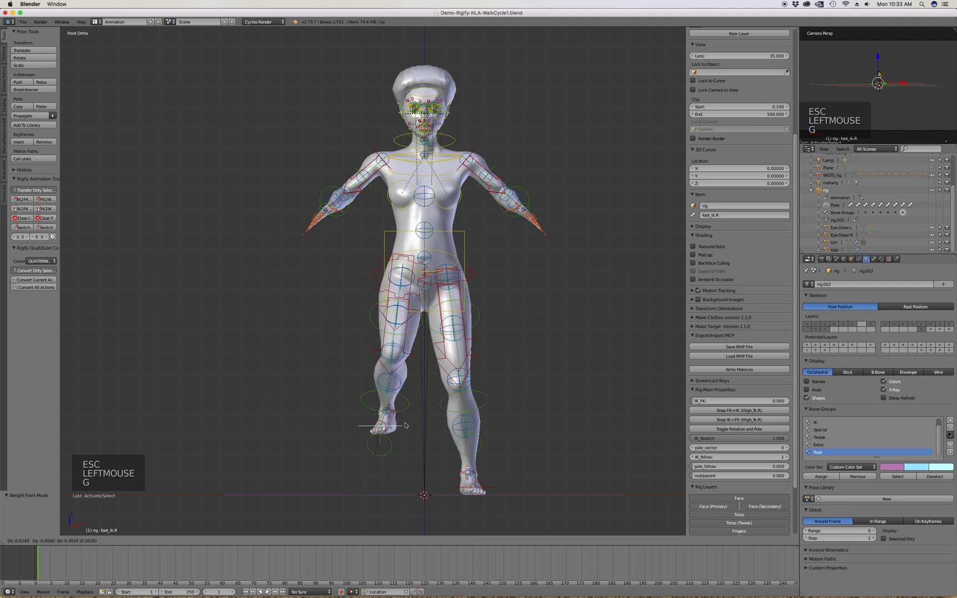
pyautogui.rightClick(432, 408)
# Try moving the left hand with the hand_ik.L control and cancel the move
pyautogui.moveTo(557, 195); pyautogui.dragTo(472, 288, button='middle')
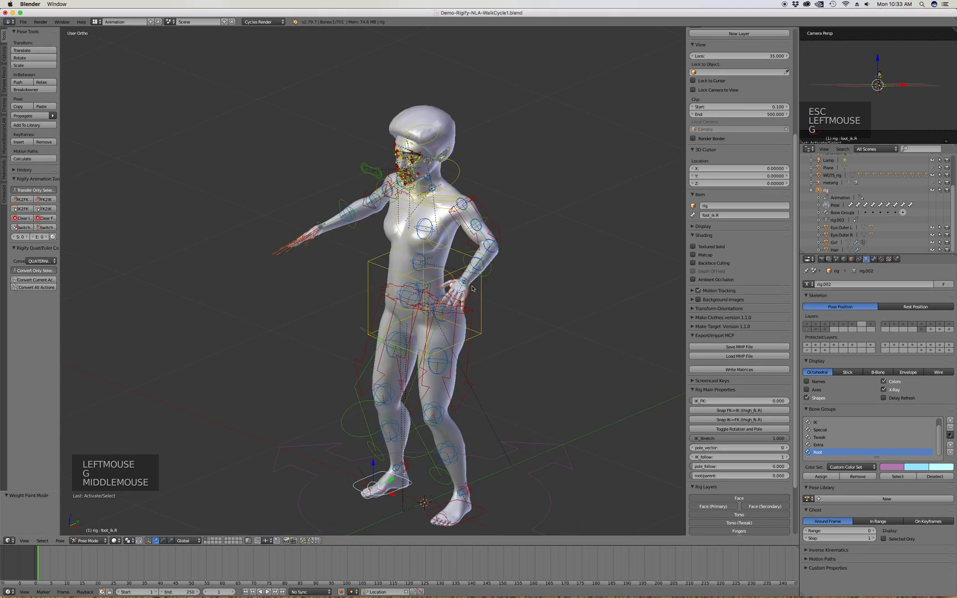
pyautogui.click(472, 291)
pyautogui.press('g')
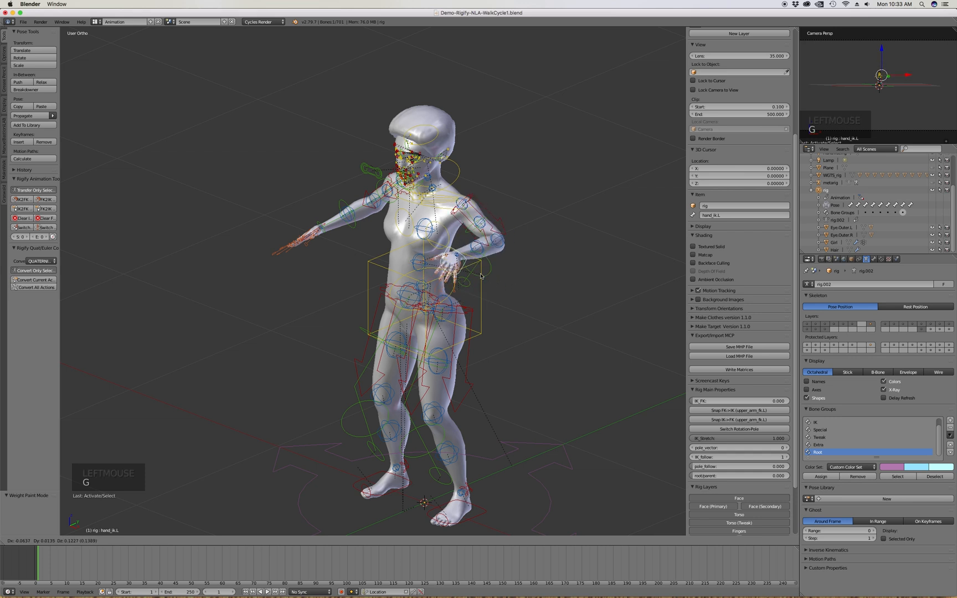
pyautogui.click(487, 232)
# Set the left arm's IK_FK value to 1.000 in the rig's main properties
pyautogui.moveTo(457, 219); pyautogui.dragTo(403, 212, button='middle')
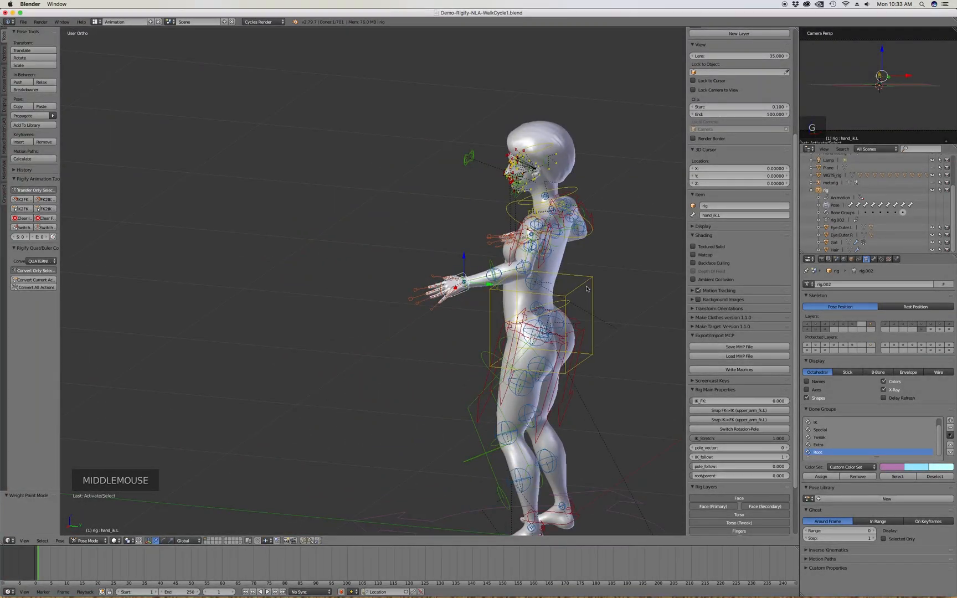
pyautogui.scroll(-1, 654, 236)
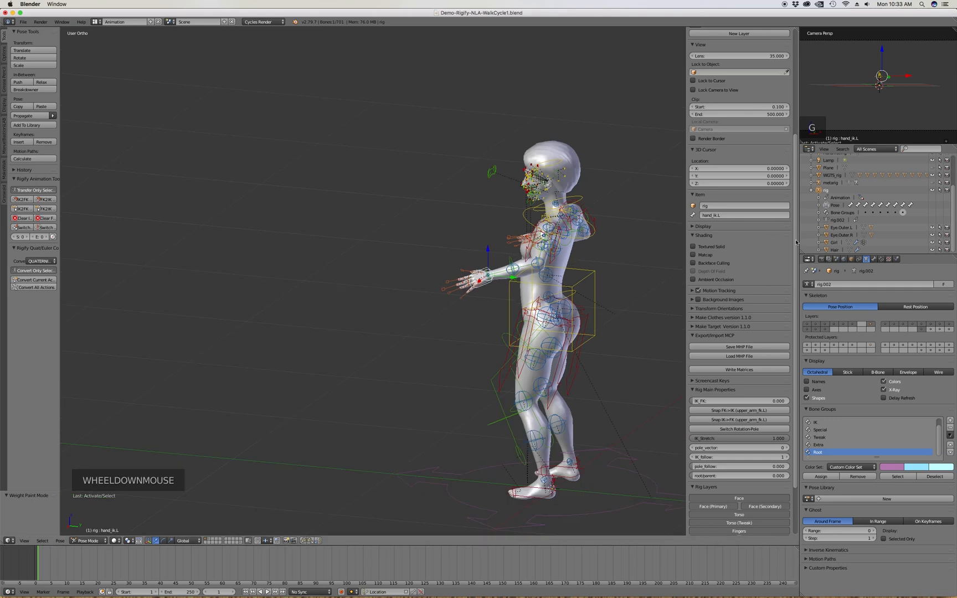
pyautogui.moveTo(795, 270); pyautogui.dragTo(805, 321)
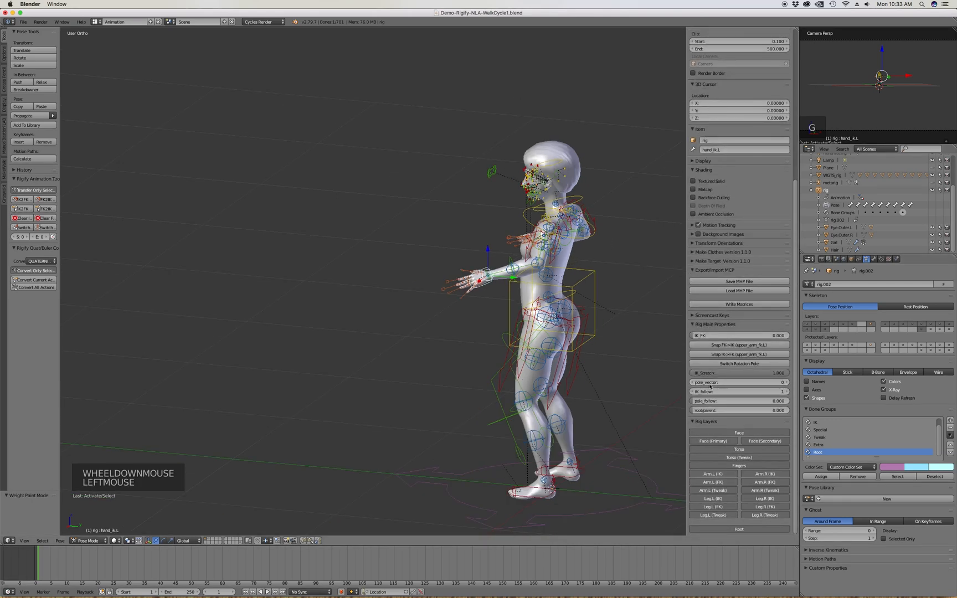
pyautogui.moveTo(484, 278); pyautogui.dragTo(545, 286, button='middle')
pyautogui.moveTo(719, 335); pyautogui.dragTo(786, 335)
pyautogui.scroll(4, 506, 274)
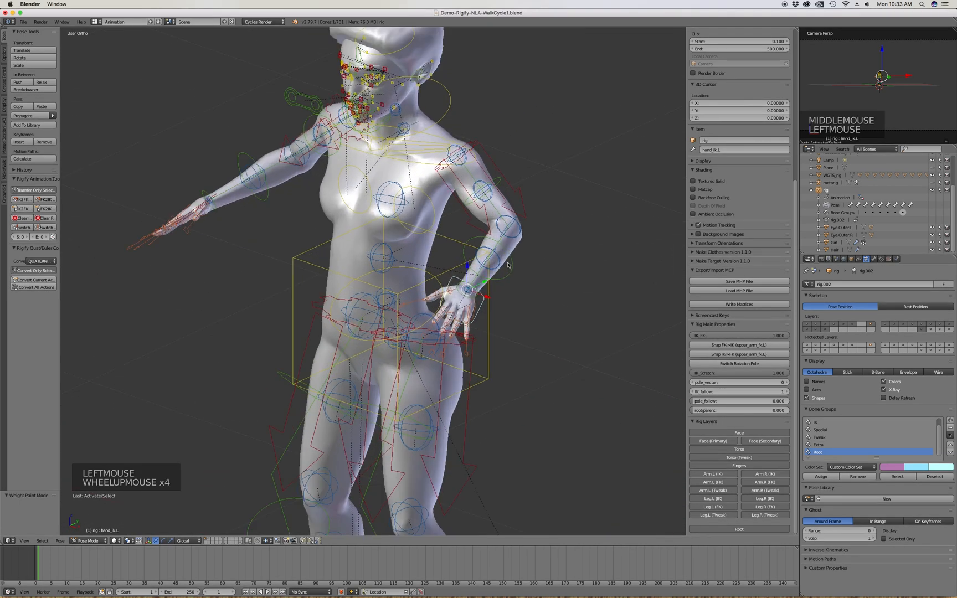
# Try rotating the forearm_fk.L and upper_arm_fk.L controls, cancelling each rotation
pyautogui.click(509, 277)
pyautogui.press('r')
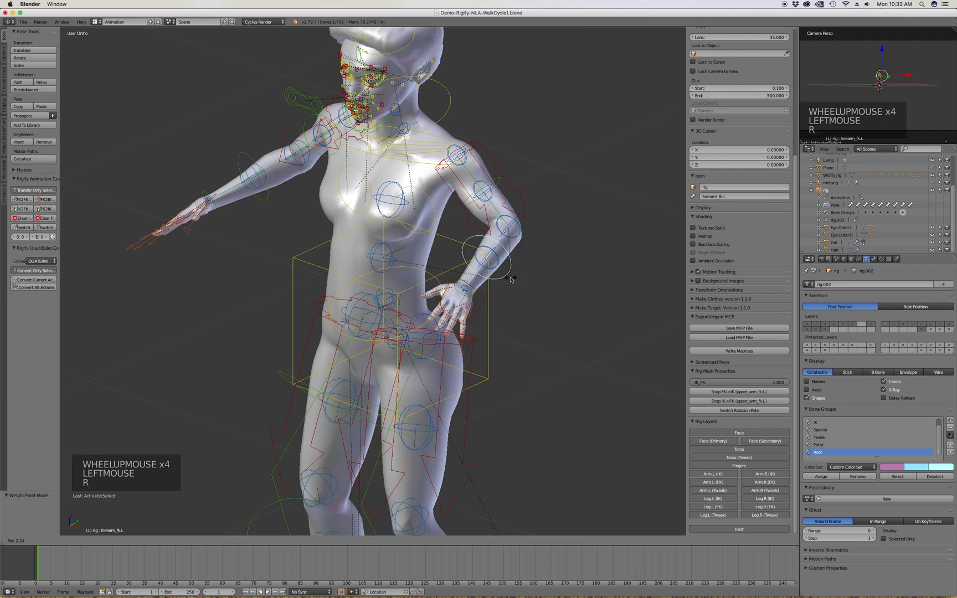
pyautogui.click(509, 263)
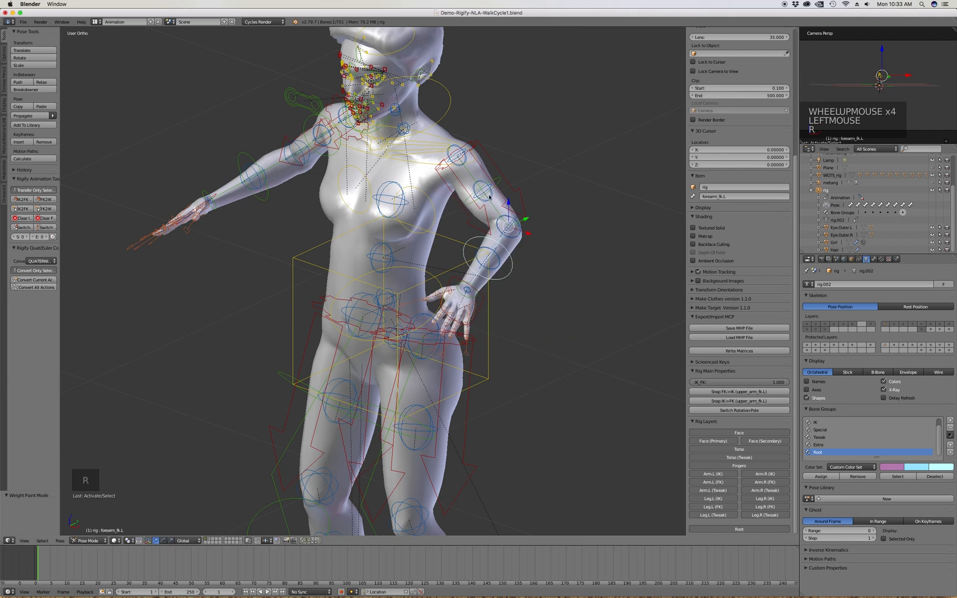
pyautogui.click(498, 181)
pyautogui.press('r')
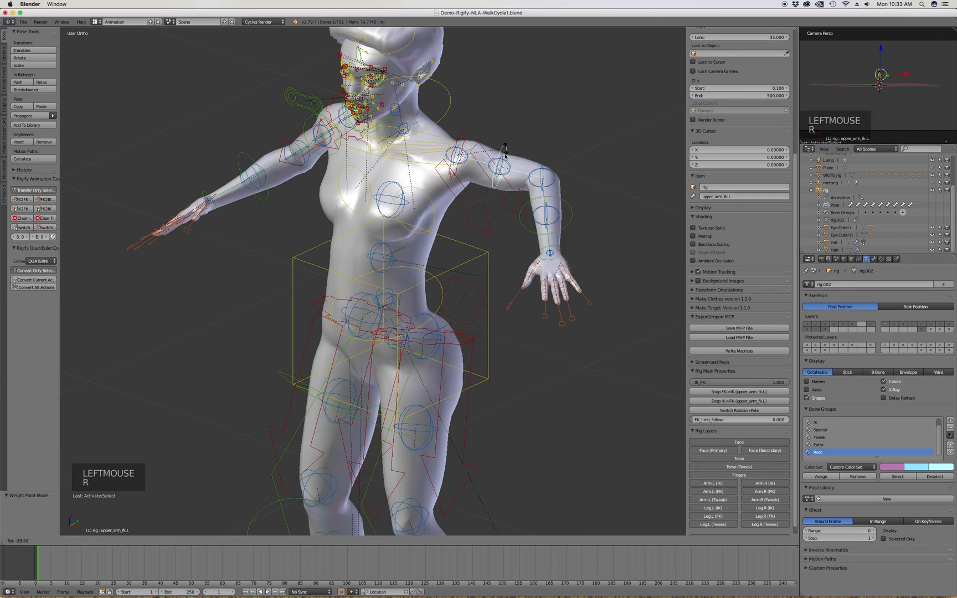
pyautogui.click(497, 176)
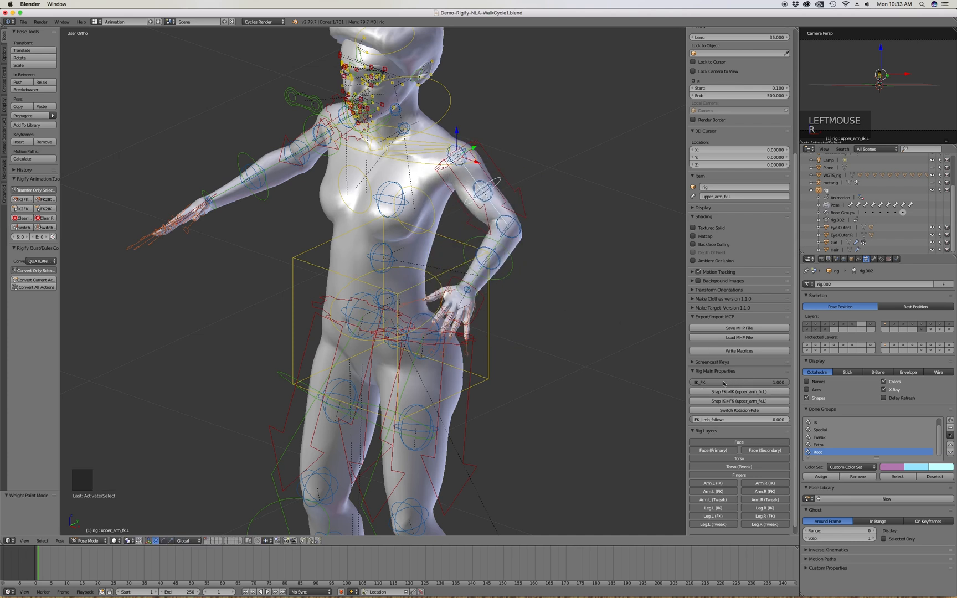
# Reset the left arm's IK_FK value to 0.000 and test moving the hand_ik.L control again
pyautogui.moveTo(774, 382); pyautogui.dragTo(673, 382)
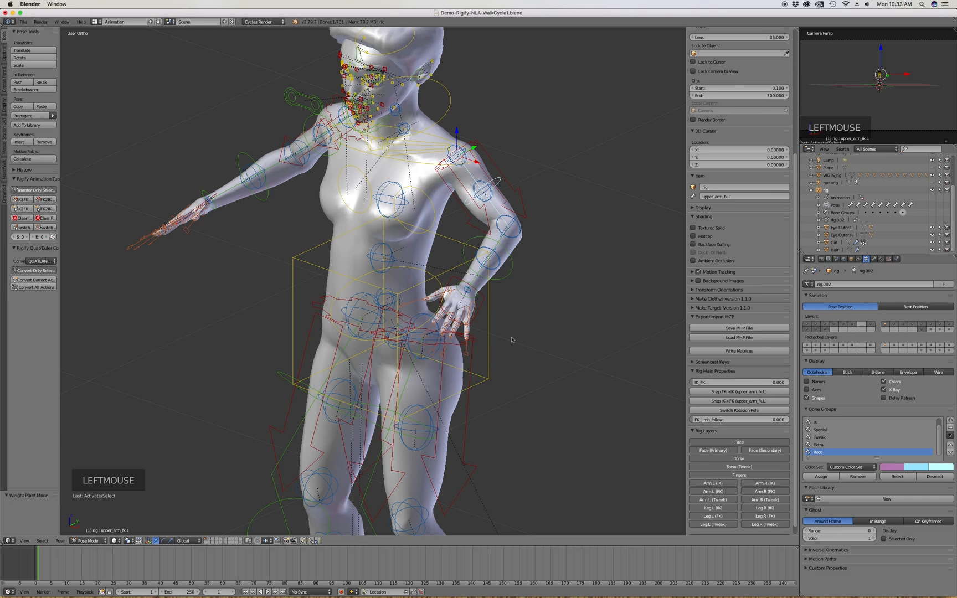
pyautogui.click(478, 304)
pyautogui.press('g')
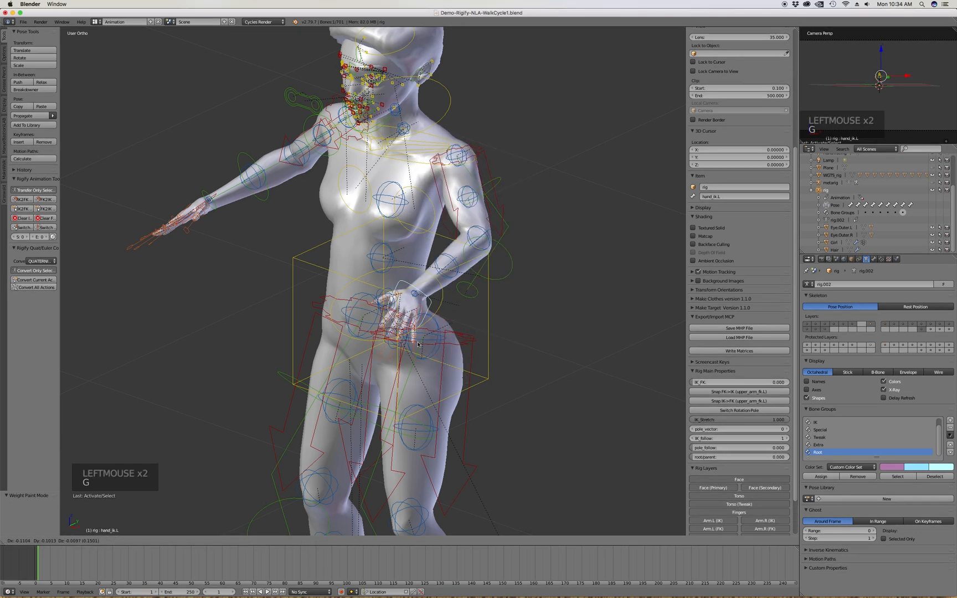
pyautogui.click(484, 339)
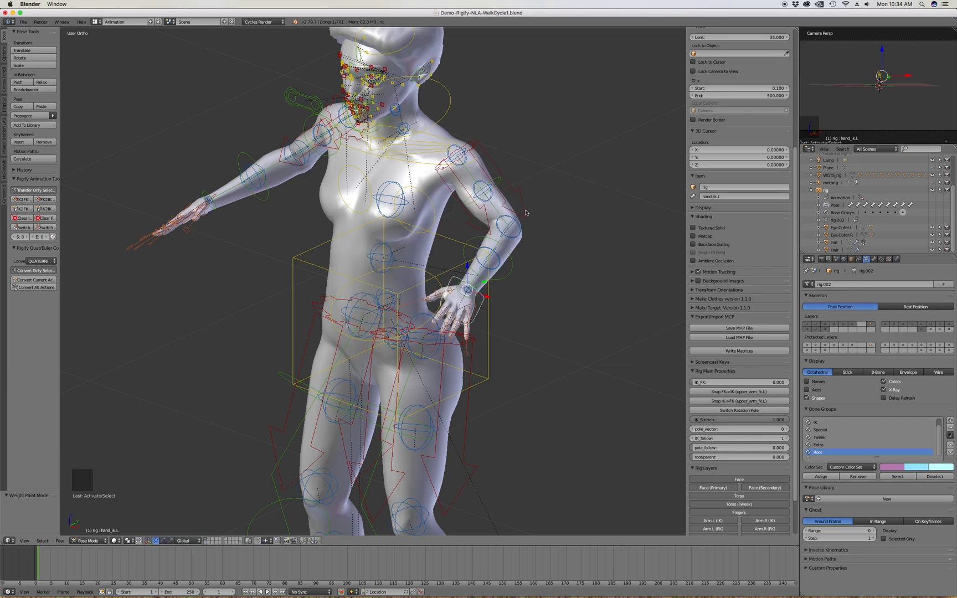
# Hide the FK and Tweak rig layers of both the left and right arms
pyautogui.moveTo(514, 215); pyautogui.dragTo(504, 217, button='middle')
pyautogui.moveTo(521, 212); pyautogui.dragTo(501, 210, button='middle')
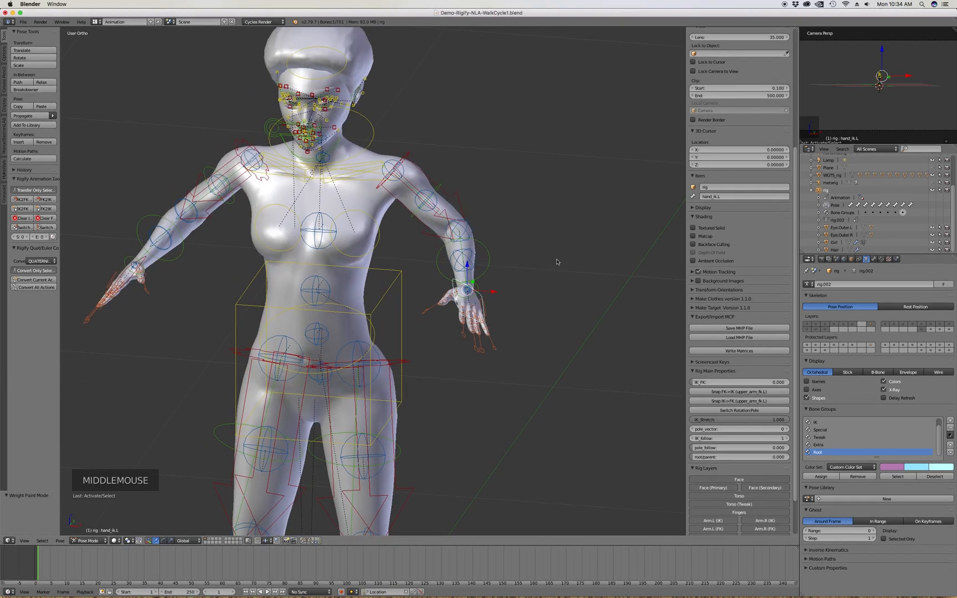
pyautogui.moveTo(795, 365); pyautogui.dragTo(798, 408)
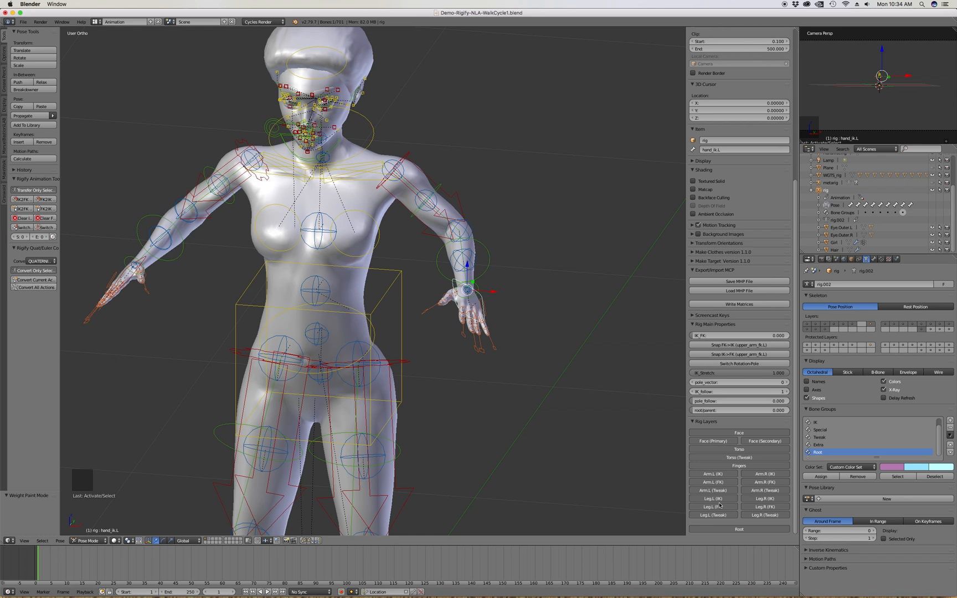
pyautogui.keyDown('shift'); pyautogui.click(725, 483); pyautogui.keyUp('shift')
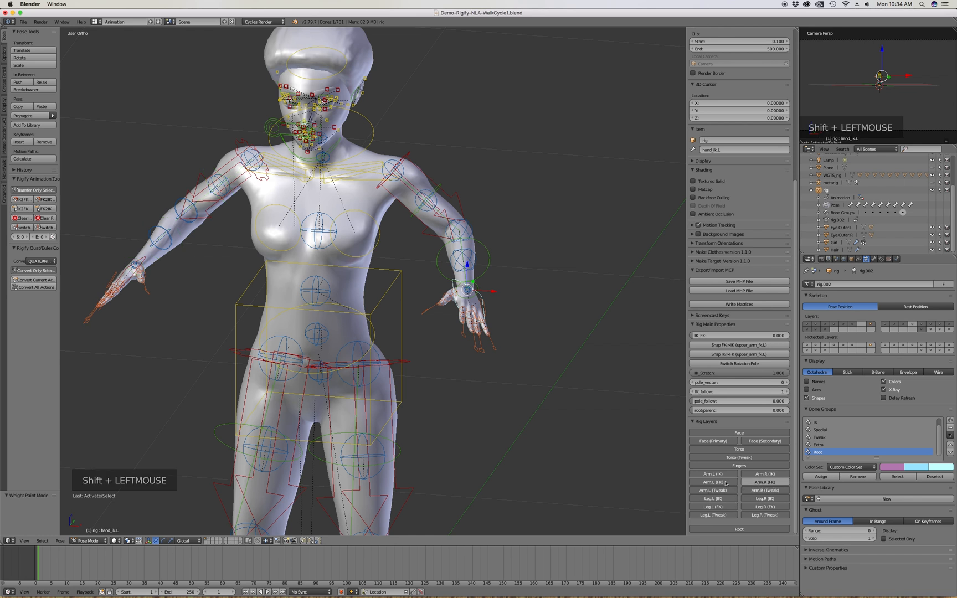
pyautogui.keyDown('shift'); pyautogui.click(723, 483); pyautogui.keyUp('shift')
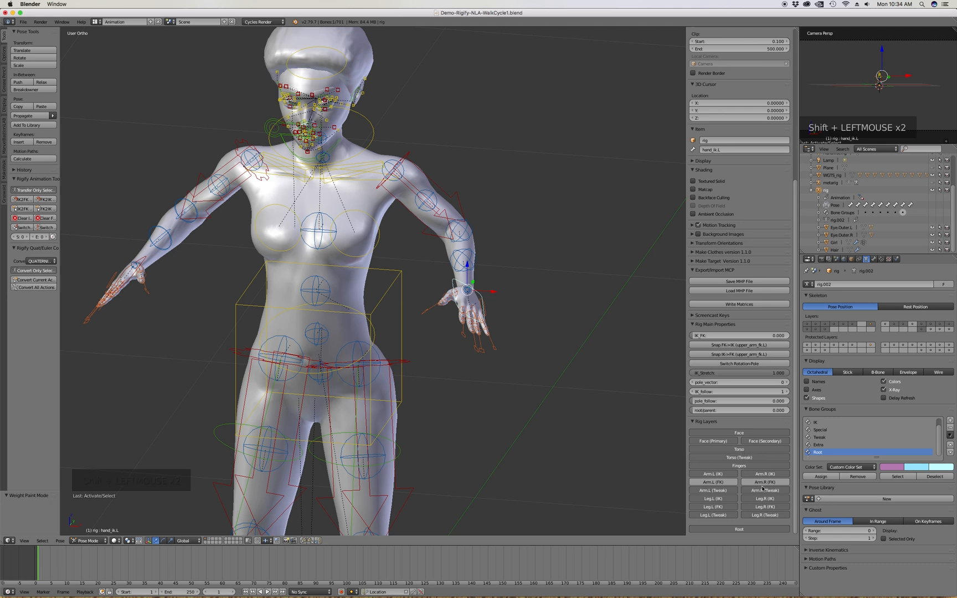
pyautogui.keyDown('shift'); pyautogui.click(764, 490); pyautogui.keyUp('shift')
pyautogui.keyDown('shift'); pyautogui.click(712, 490); pyautogui.keyUp('shift')
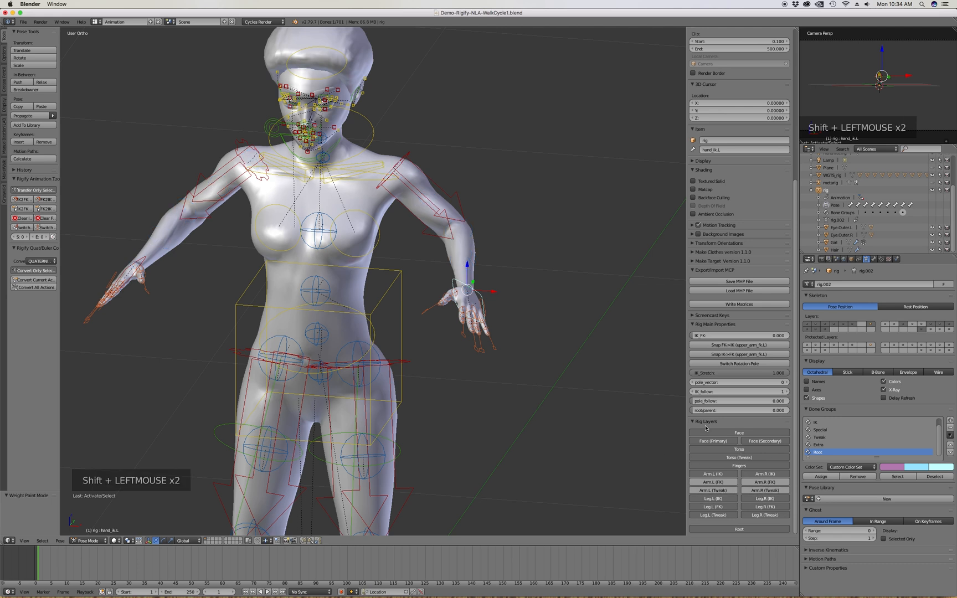
pyautogui.scroll(-2, 597, 256)
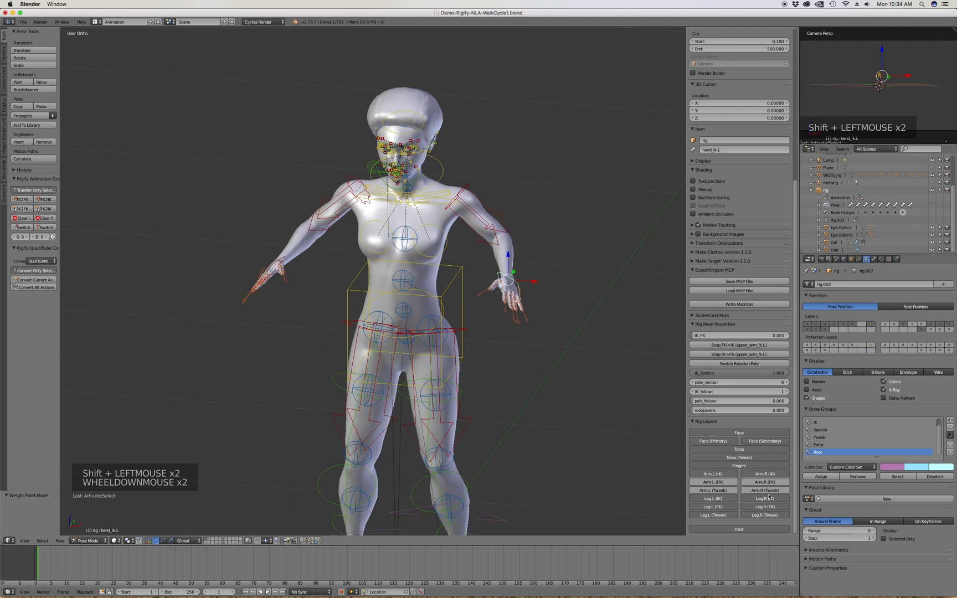
# Hide the Torso (Tweak) rig layer and the FK and Tweak layers of both the left and right legs
pyautogui.keyDown('shift'); pyautogui.click(744, 455); pyautogui.keyUp('shift')
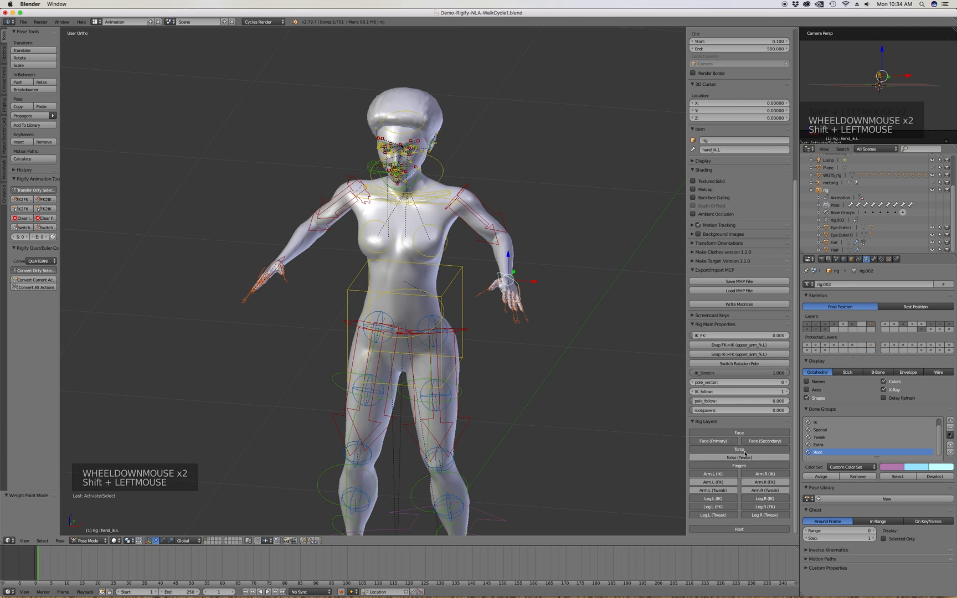
pyautogui.keyDown('shift'); pyautogui.click(764, 514); pyautogui.keyUp('shift')
pyautogui.keyDown('shift'); pyautogui.click(713, 515); pyautogui.keyUp('shift')
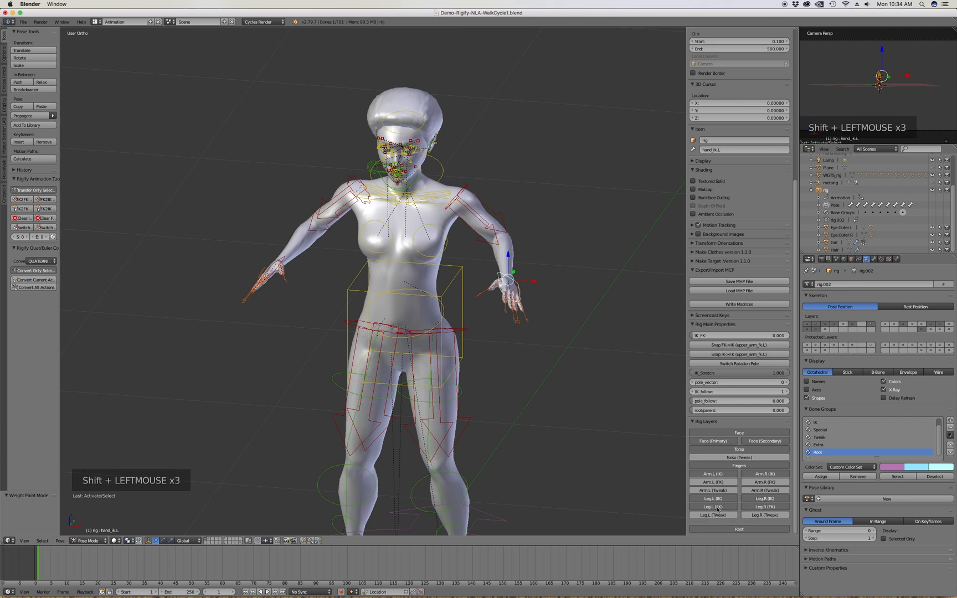
pyautogui.keyDown('shift'); pyautogui.click(715, 507); pyautogui.keyUp('shift')
pyautogui.keyDown('shift'); pyautogui.click(765, 506); pyautogui.keyUp('shift')
# Hide the Face (Secondary) rig layer to remove the secondary facial controls
pyautogui.scroll(-3, 481, 280)
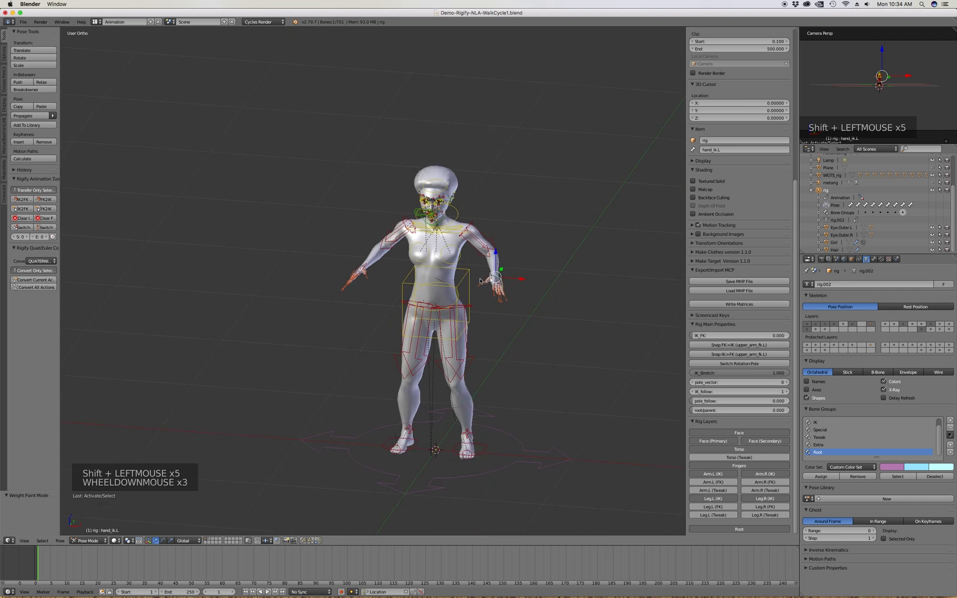
pyautogui.moveTo(480, 280)
pyautogui.mouseDown(button='middle')
pyautogui.moveTo(487, 299)
pyautogui.moveTo(482, 293)
pyautogui.mouseUp(button='middle')
pyautogui.scroll(11, 454, 249)
pyautogui.moveTo(454, 249); pyautogui.dragTo(437, 218, button='middle')
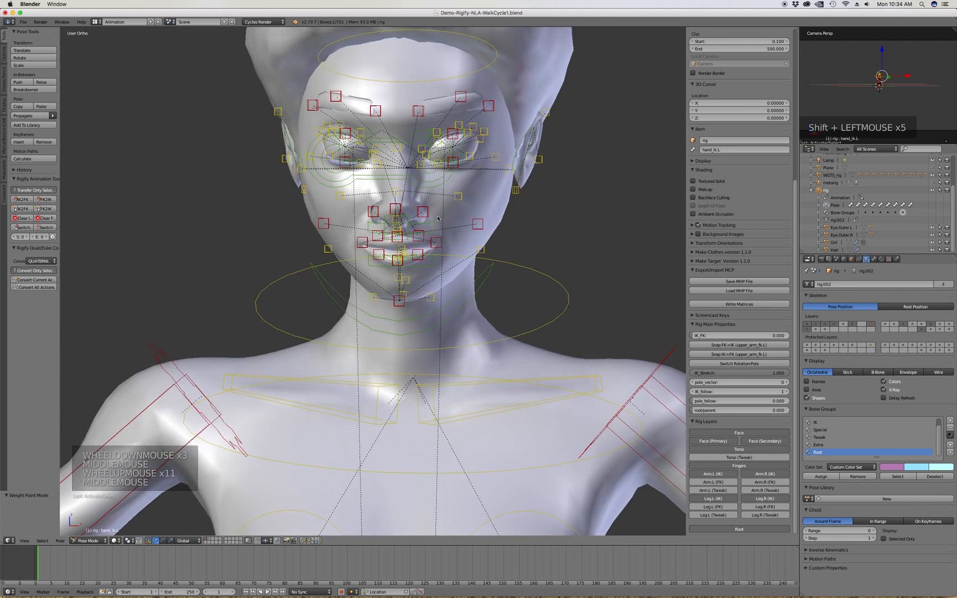
pyautogui.keyDown('shift'); pyautogui.click(760, 442); pyautogui.keyUp('shift')
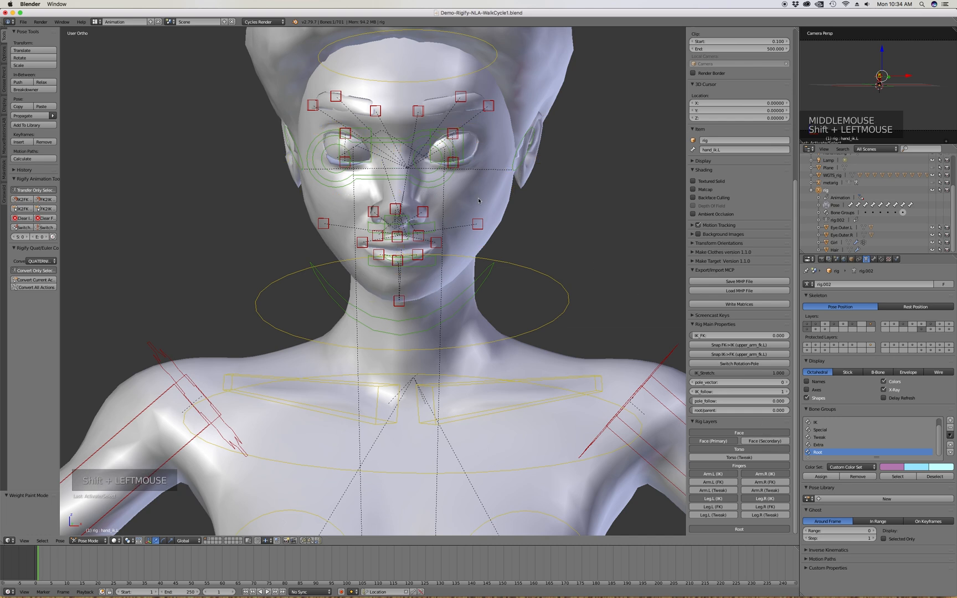
# Try moving the ear.L control on the girl's head
pyautogui.scroll(-2, 498, 205)
pyautogui.moveTo(497, 205); pyautogui.dragTo(479, 210, button='middle')
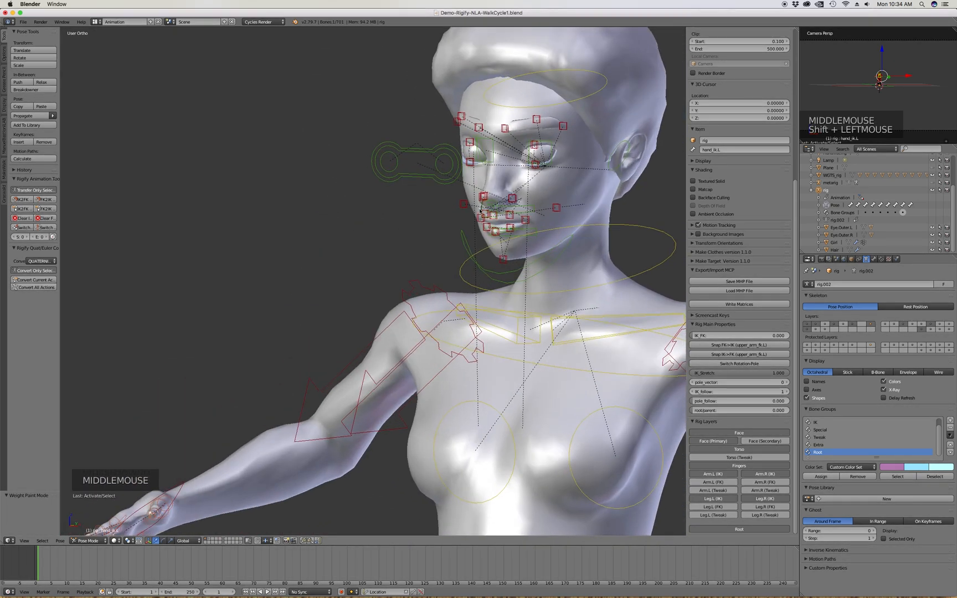
pyautogui.click(613, 166)
pyautogui.press('g')
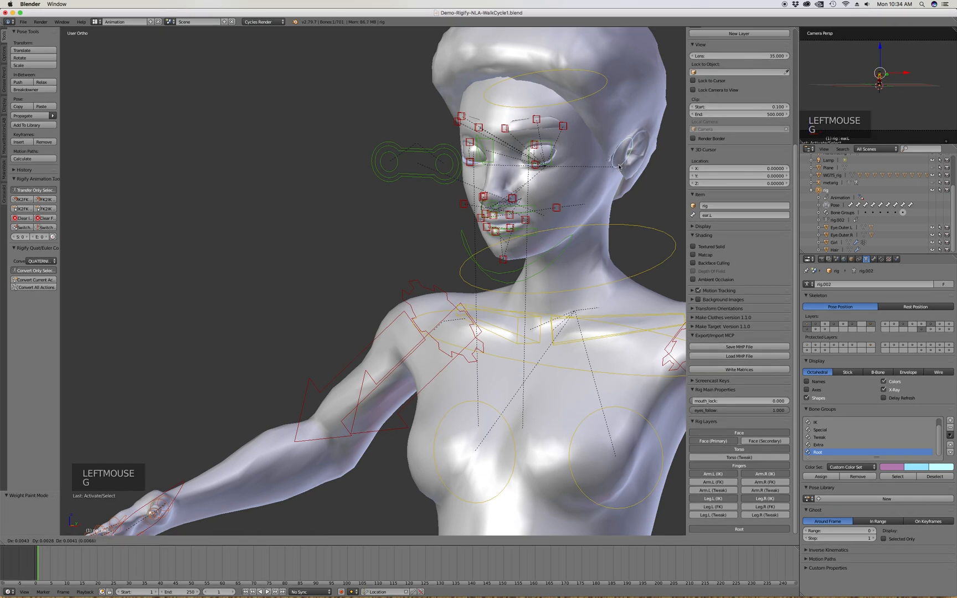
pyautogui.scroll(-3, 540, 180)
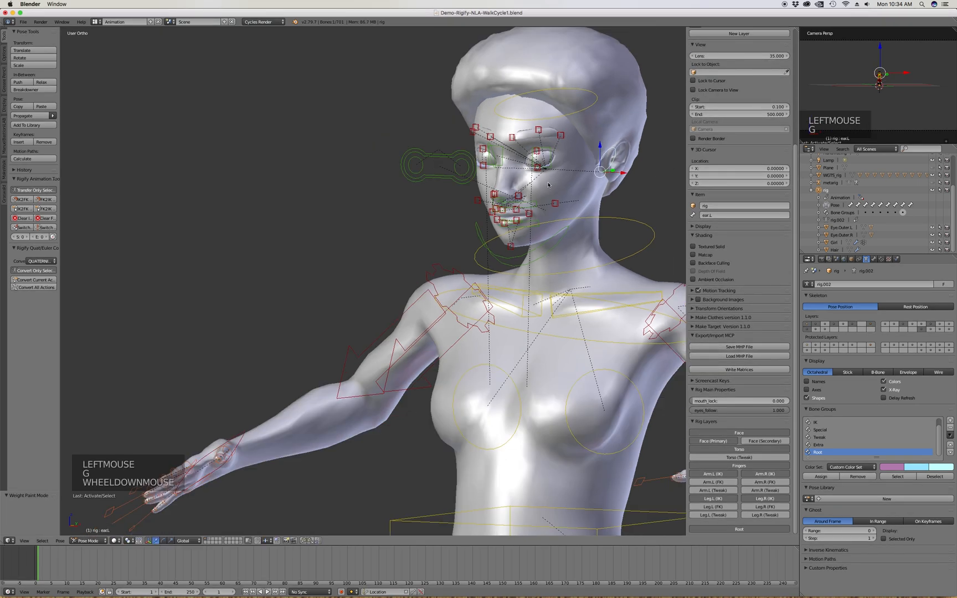
pyautogui.moveTo(541, 180); pyautogui.dragTo(589, 196, button='middle')
pyautogui.scroll(-4, 513, 184)
pyautogui.scroll(-2, 589, 197)
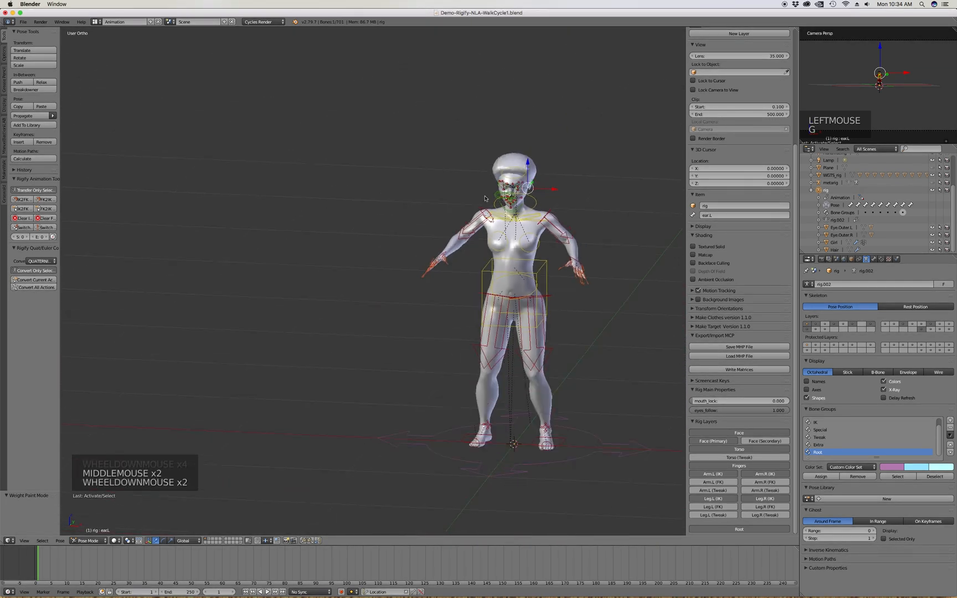
pyautogui.scroll(4, 613, 297)
pyautogui.scroll(-2, 483, 221)
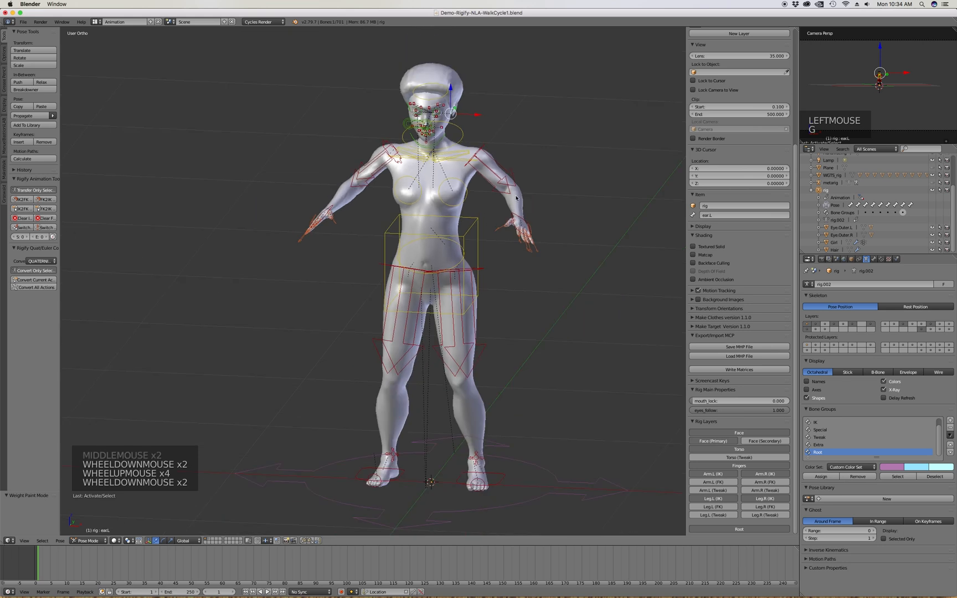
pyautogui.moveTo(551, 215); pyautogui.dragTo(530, 216, button='middle')
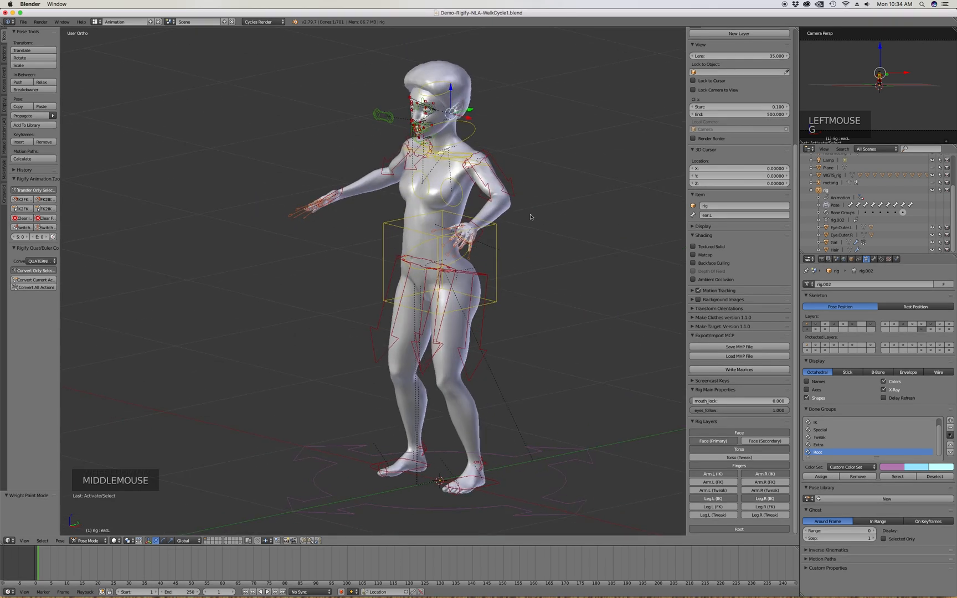